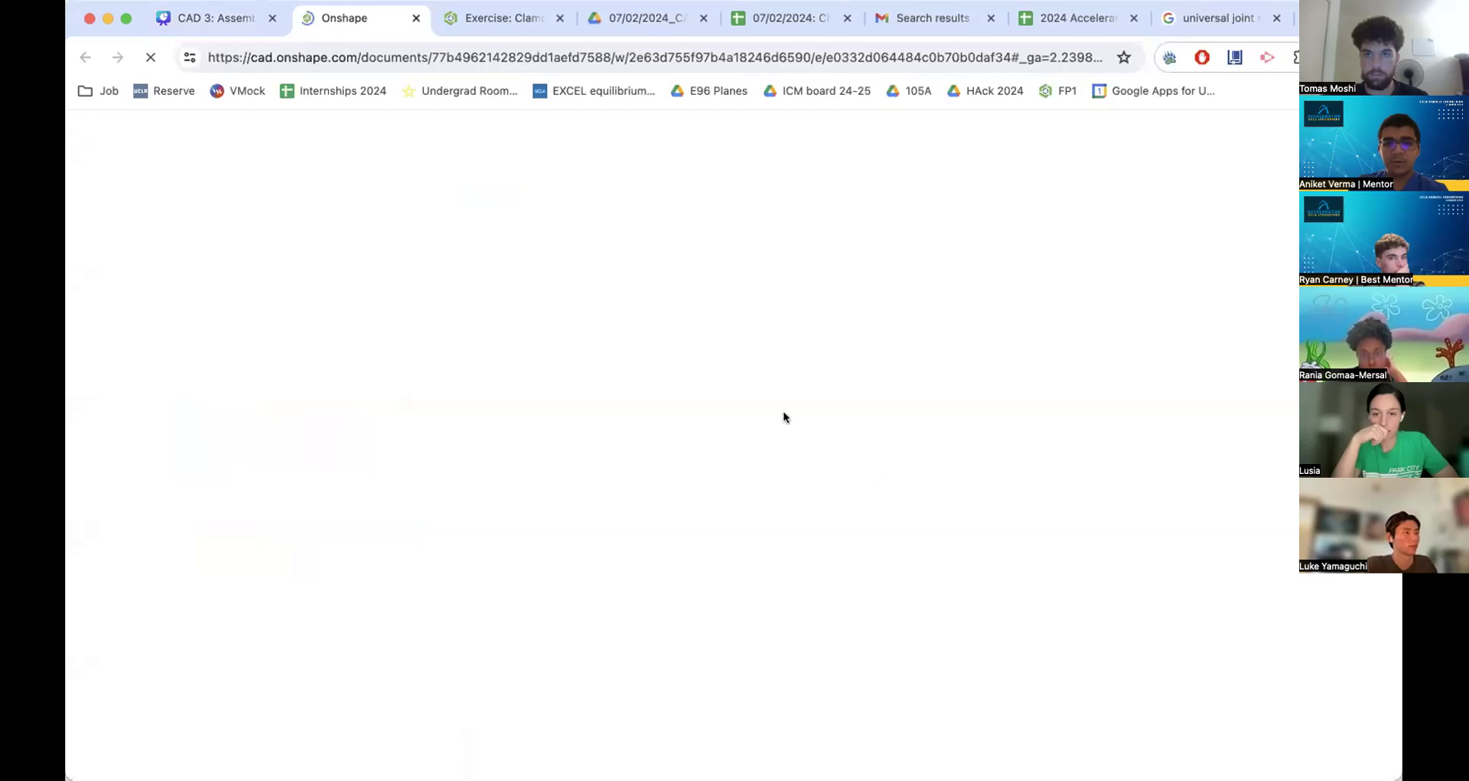
left_click(505, 58)
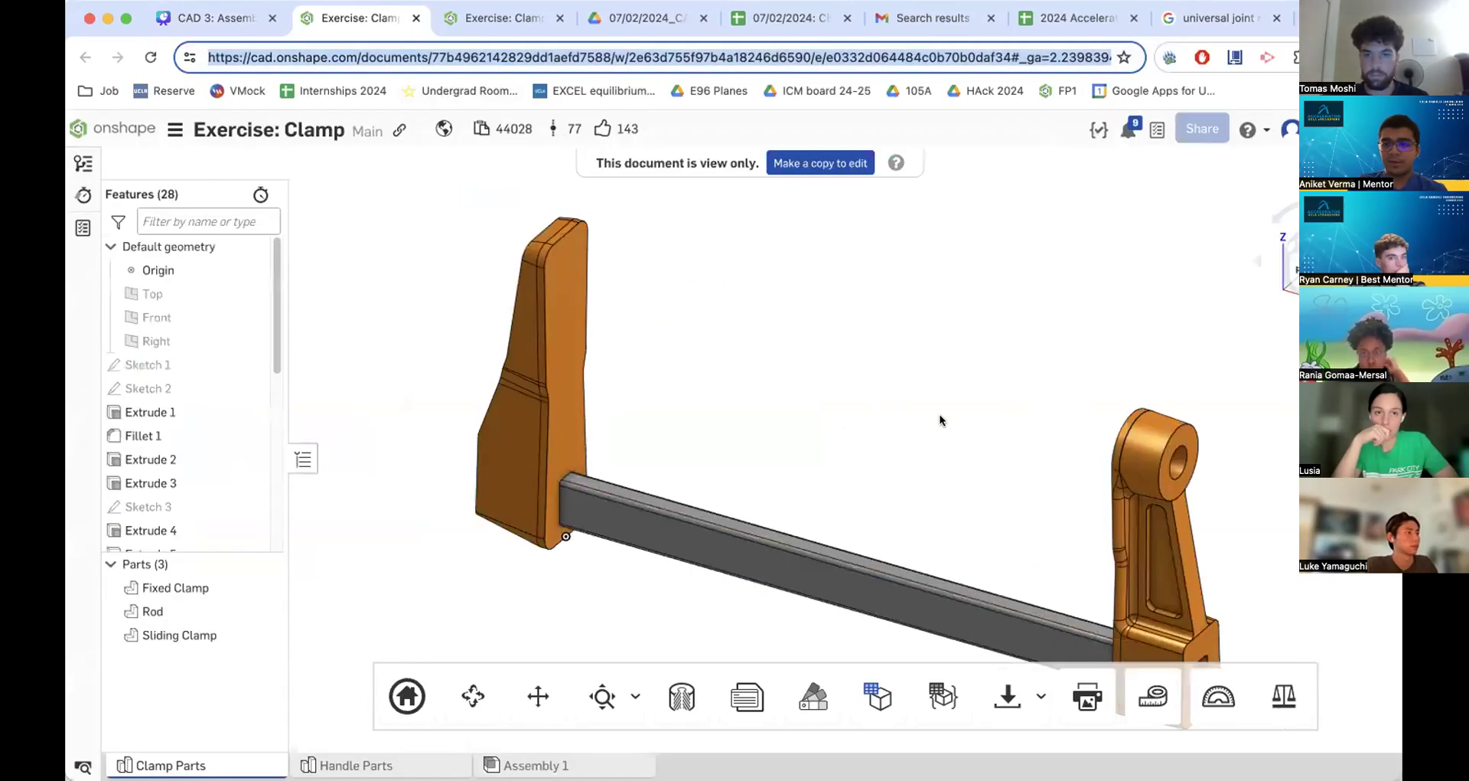
left_click_drag(1397, 648, 791, 406)
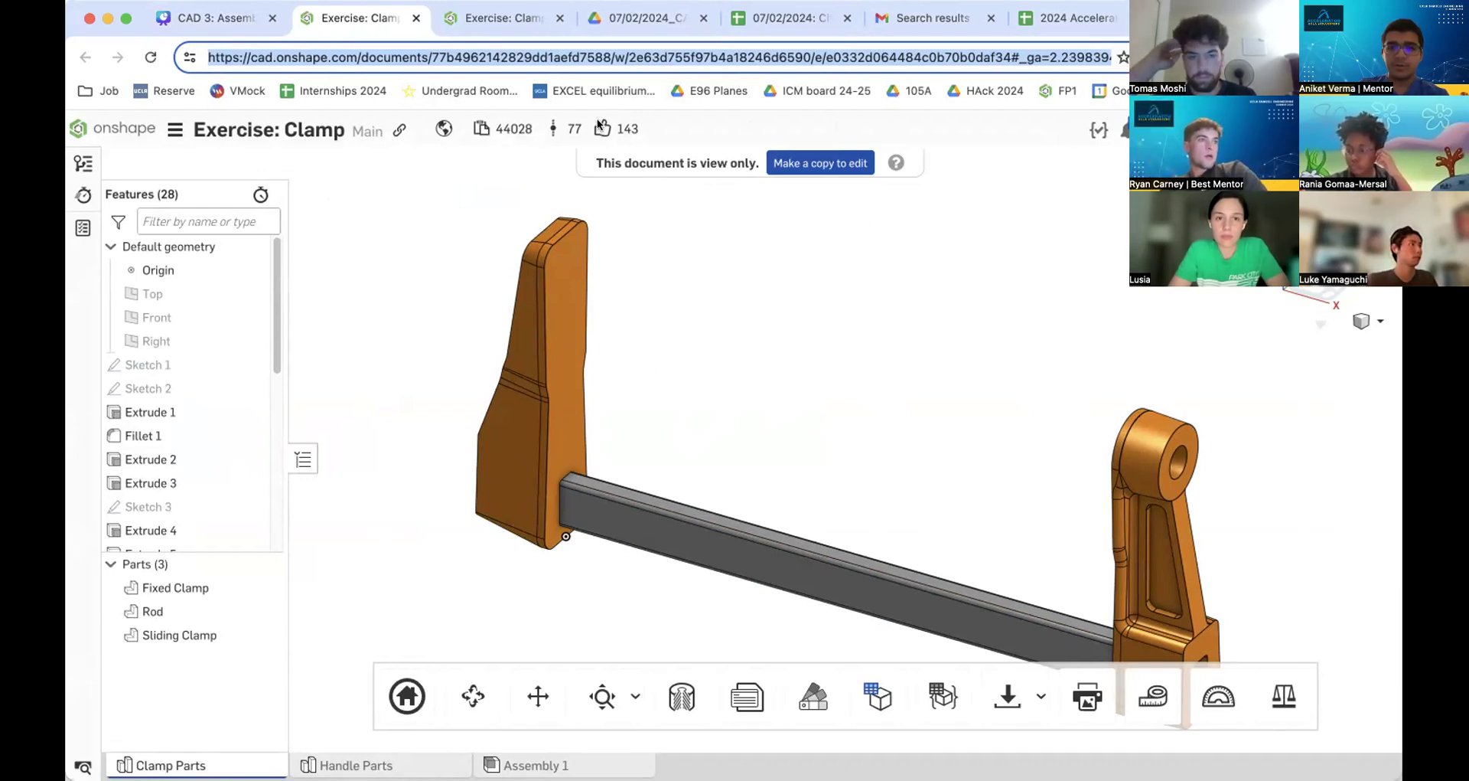
Make an editable copy of the Exercise: Clamp document named "Clamp Example" in Owned by me.
left_click(820, 162)
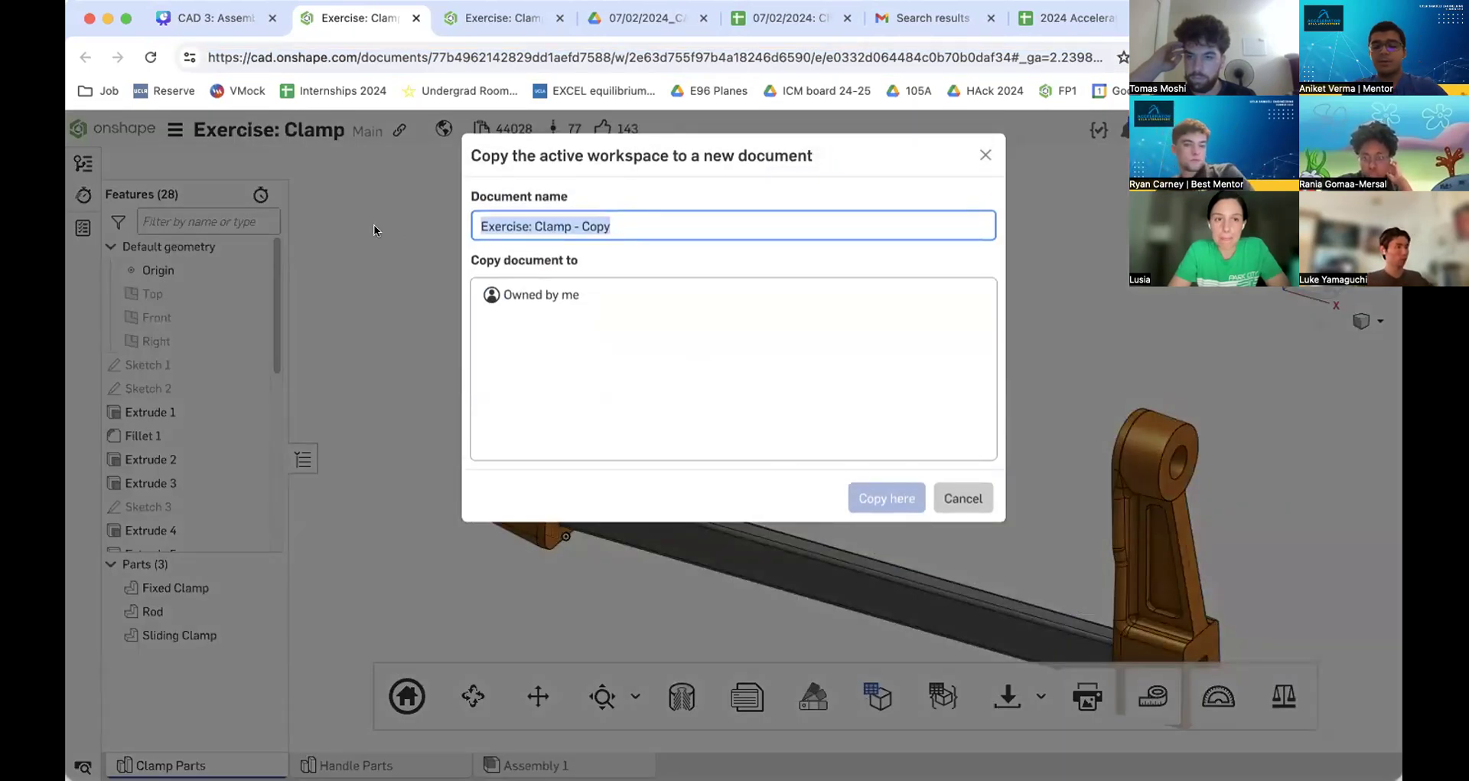
type("C")
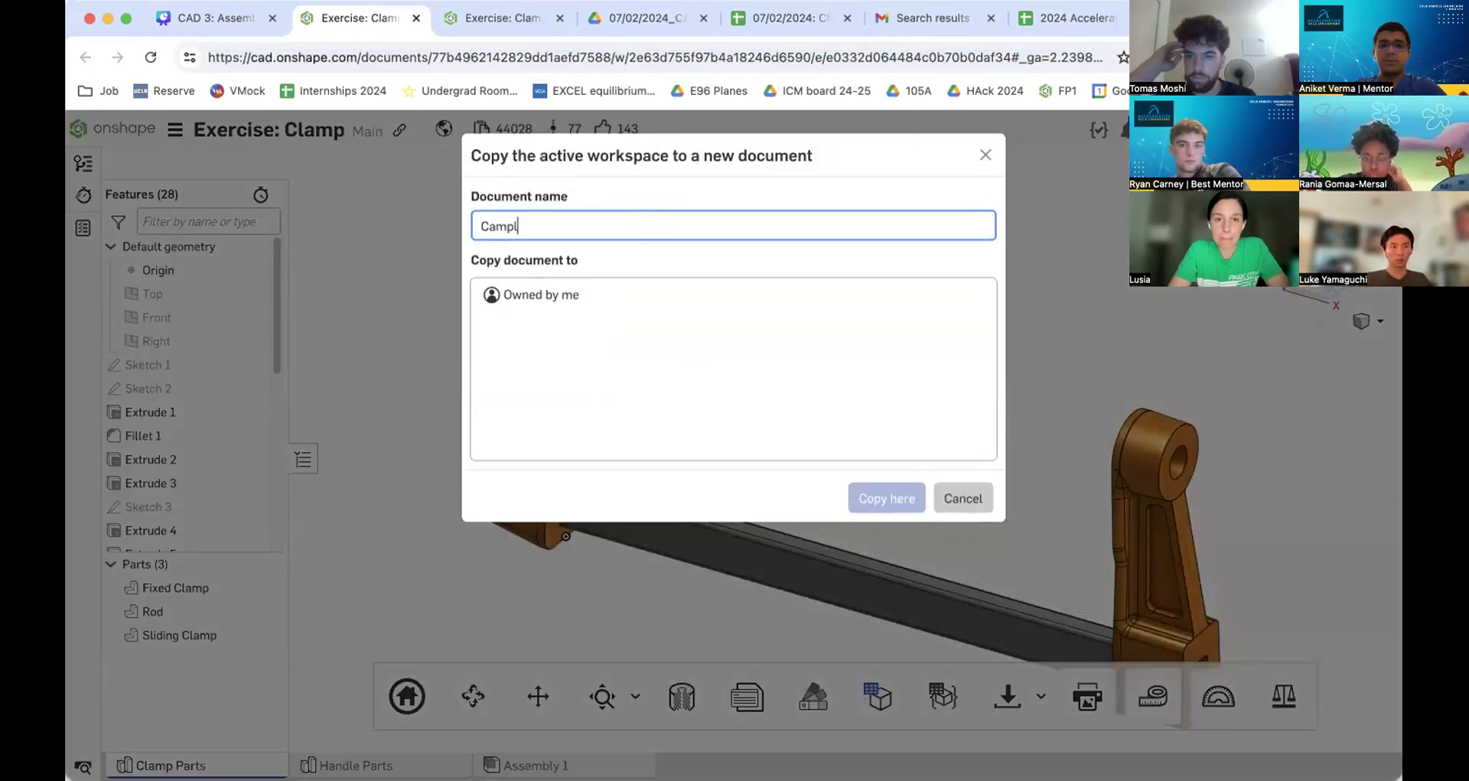
key("BackSpace")
type("Clamp Ex")
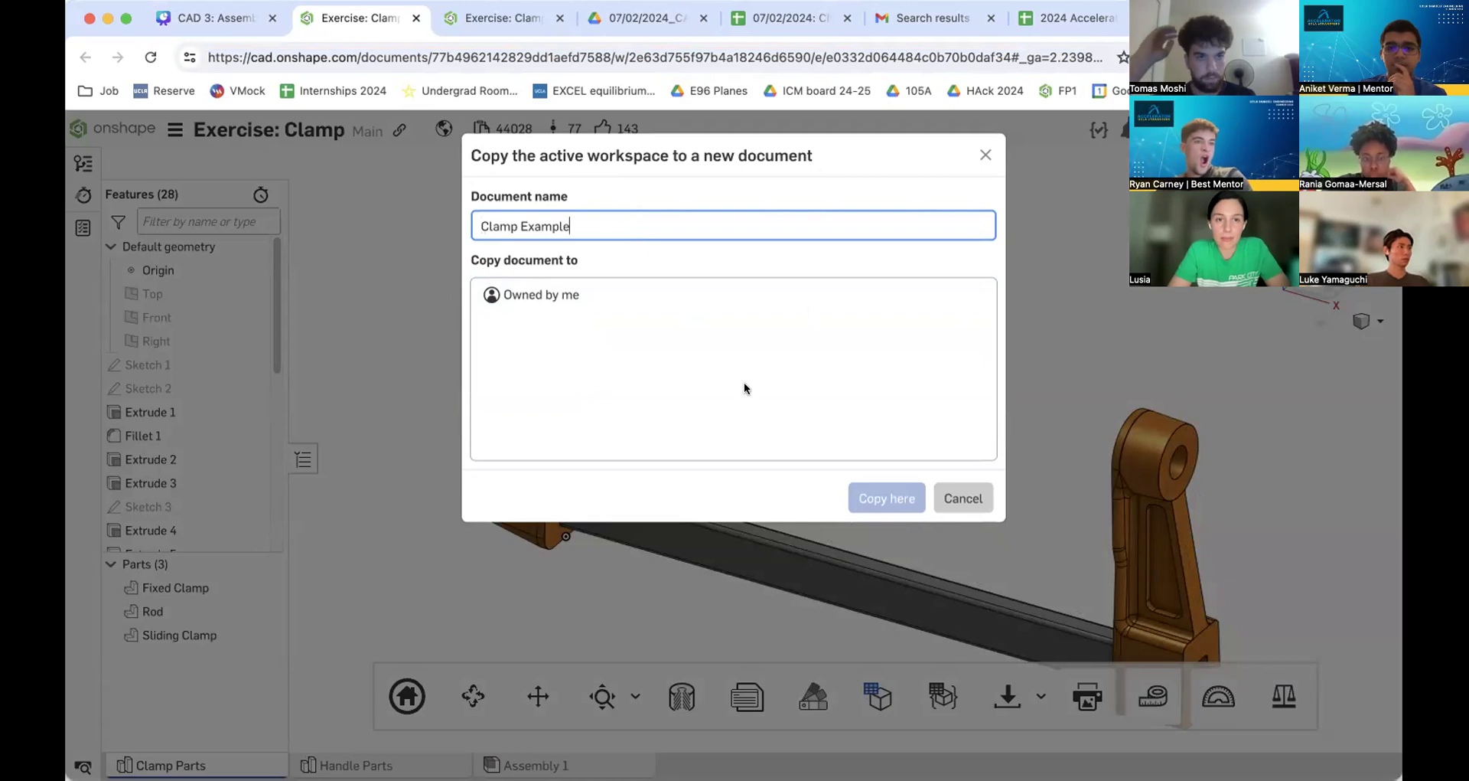
left_click(663, 319)
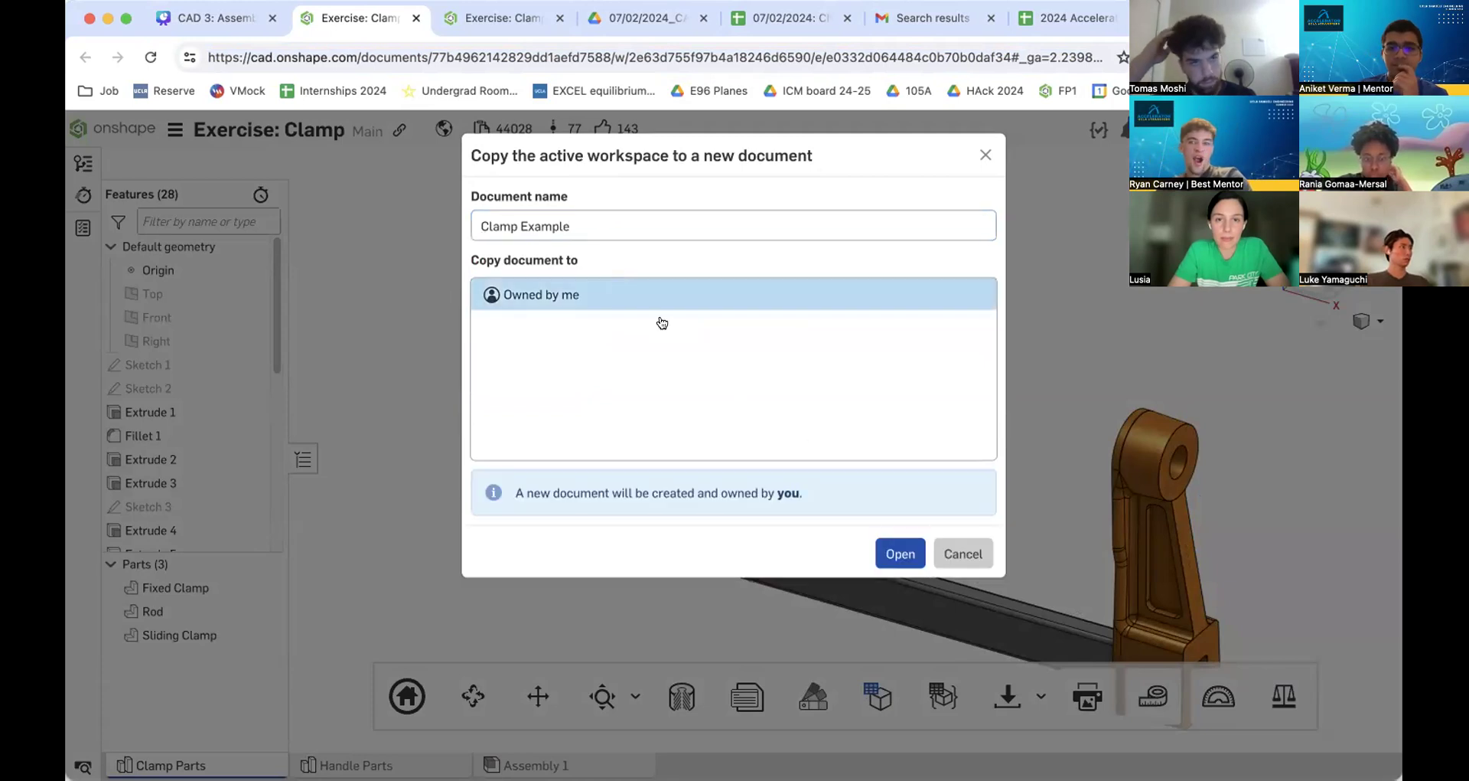
left_click(902, 545)
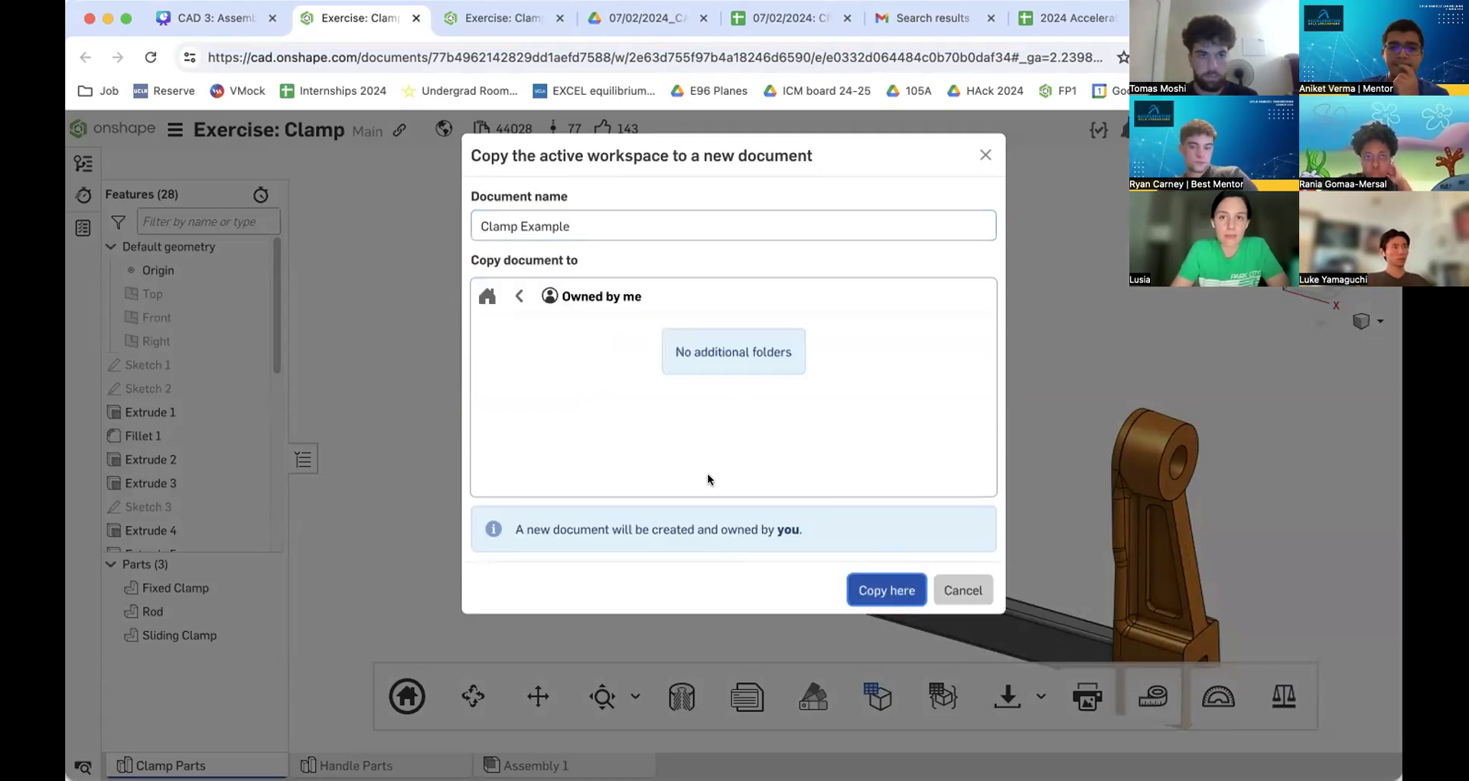
left_click(879, 590)
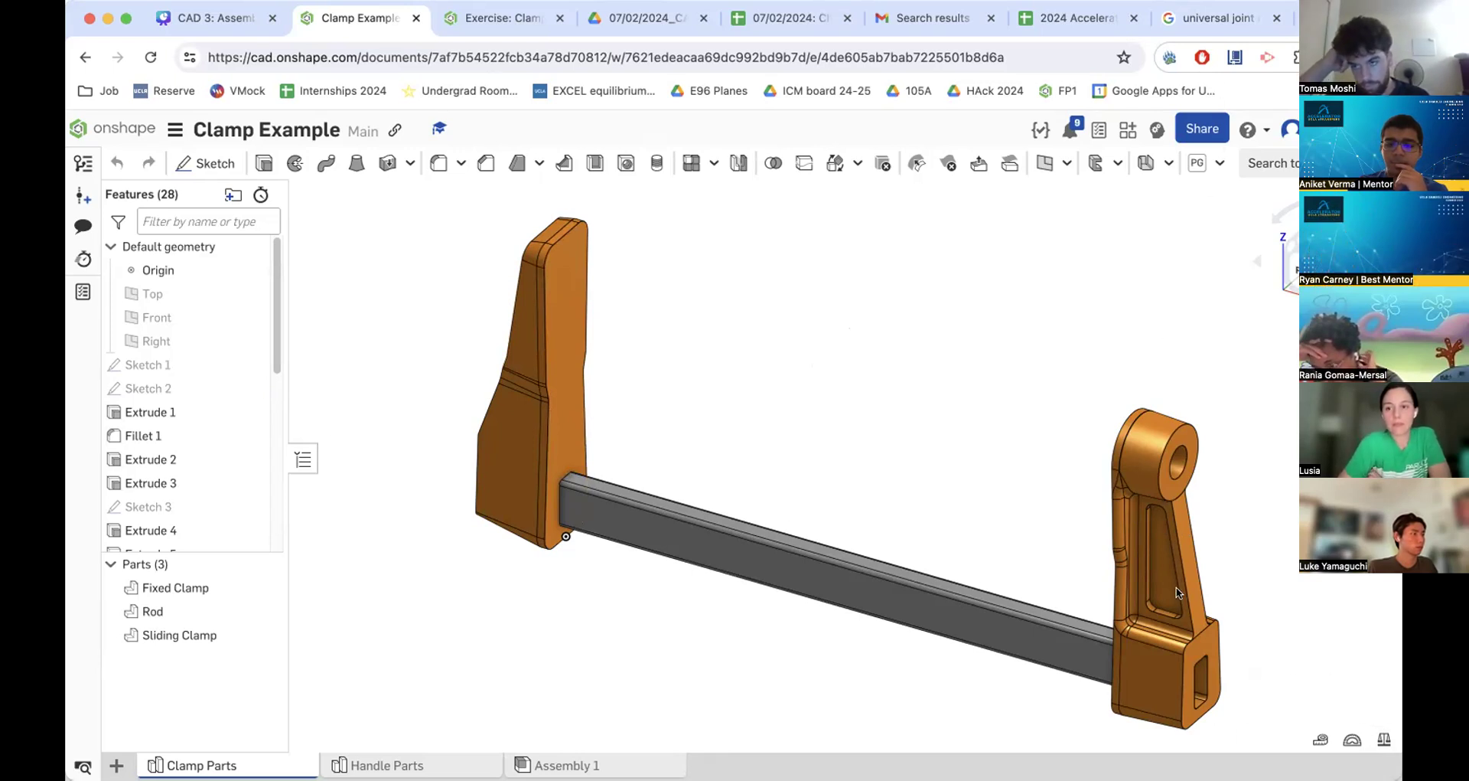
scroll(1070, 558, "down", 5)
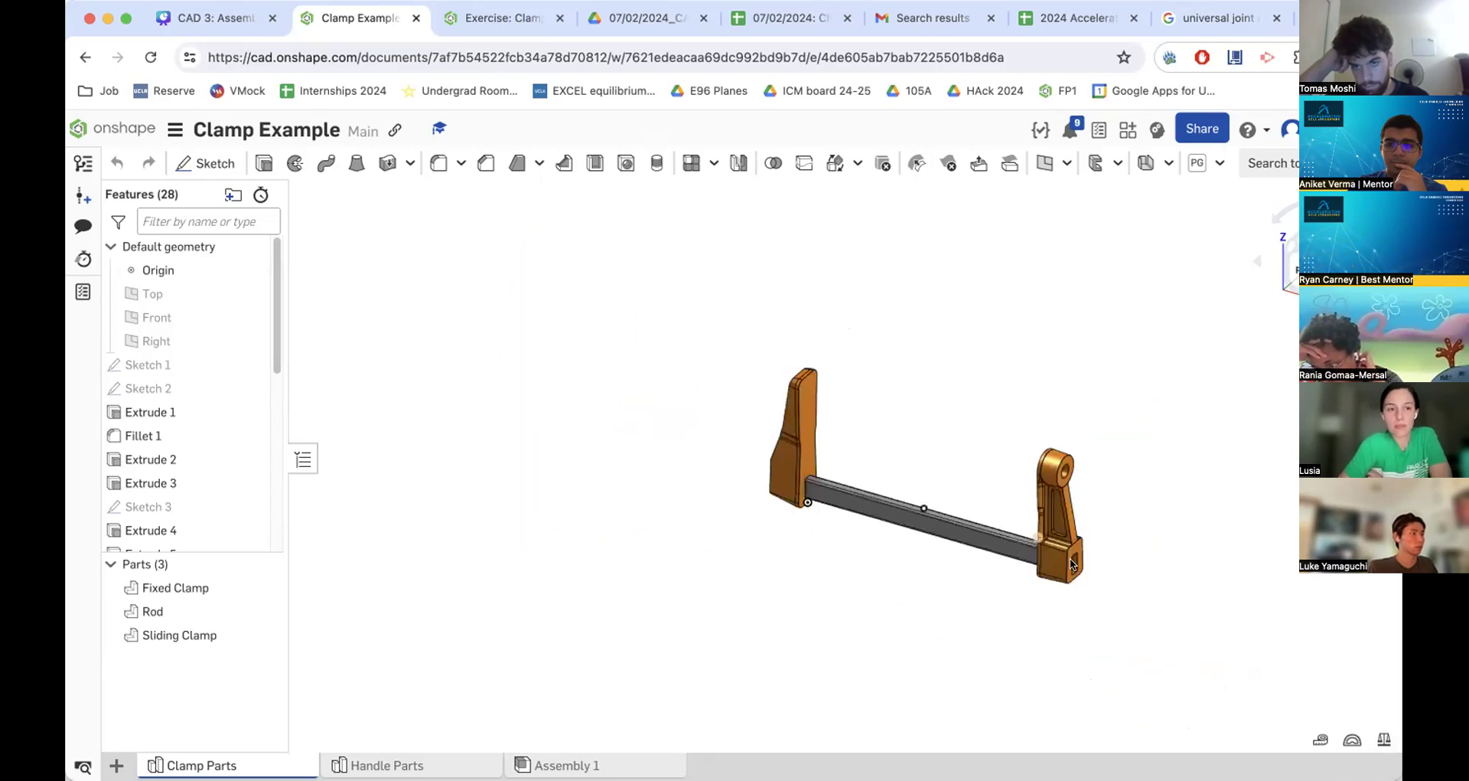
scroll(1119, 591, "up", 5)
scroll(1118, 591, "down", 3)
scroll(1120, 592, "up", 3)
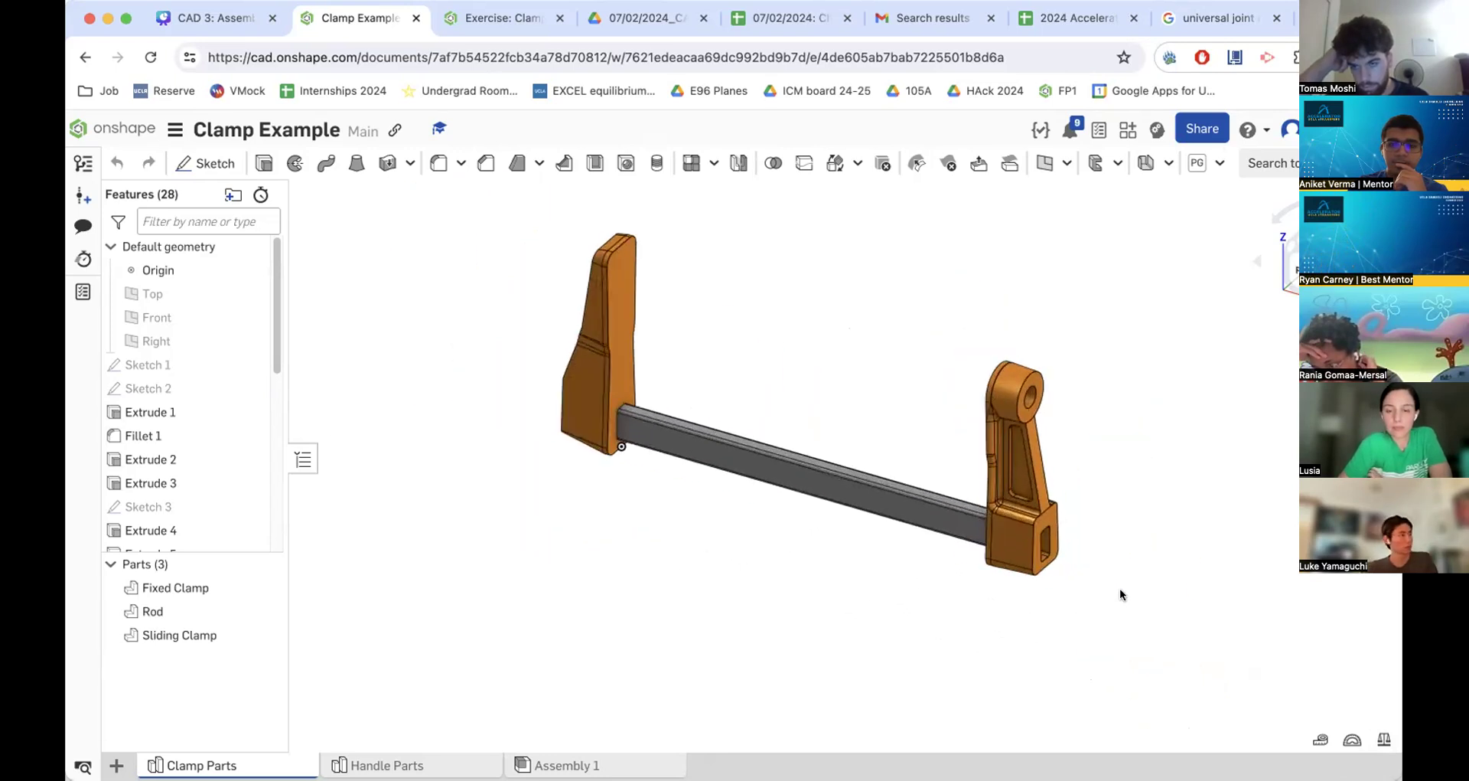
right_click_drag(1114, 553, 1130, 499)
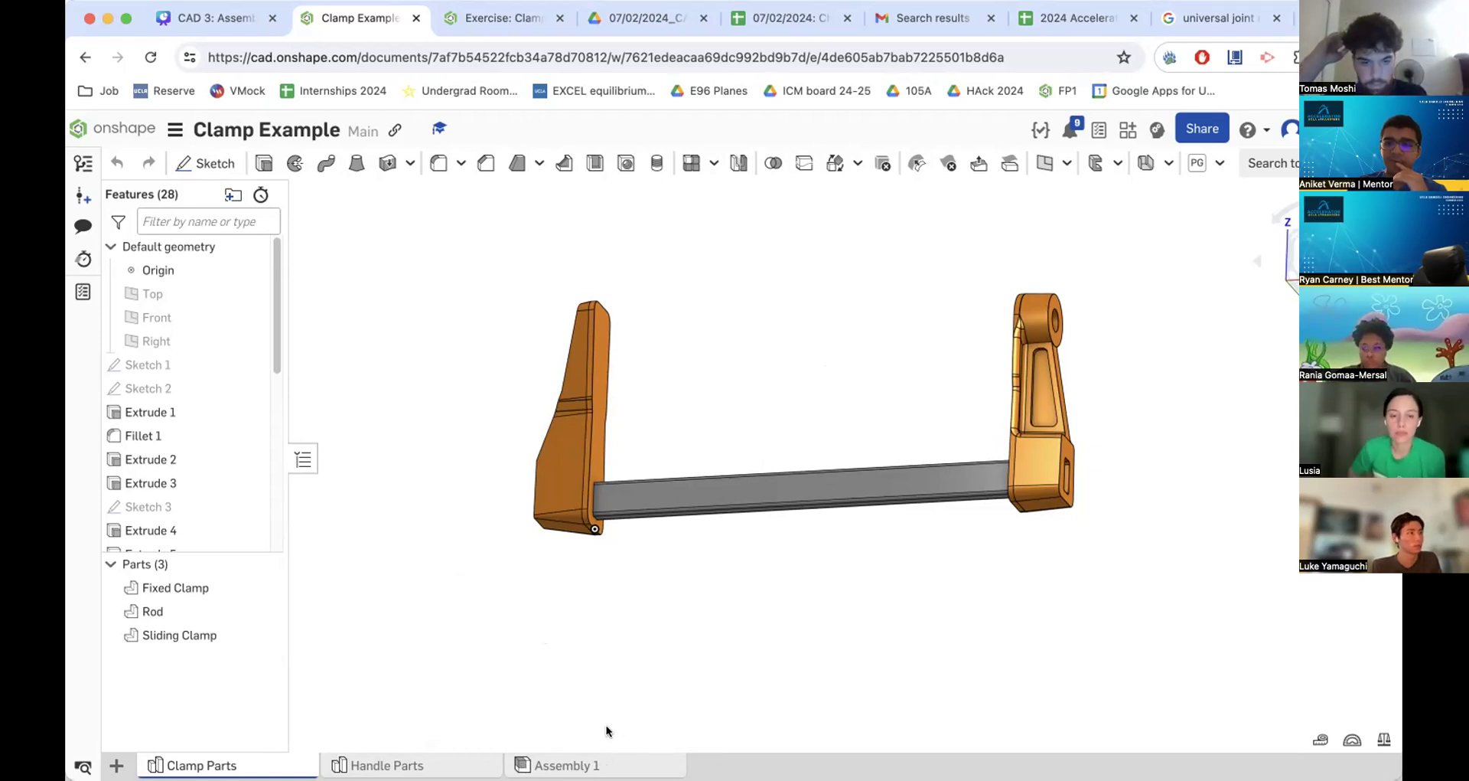
Open Assembly 1 of the copied document.
mouse_move(564, 765)
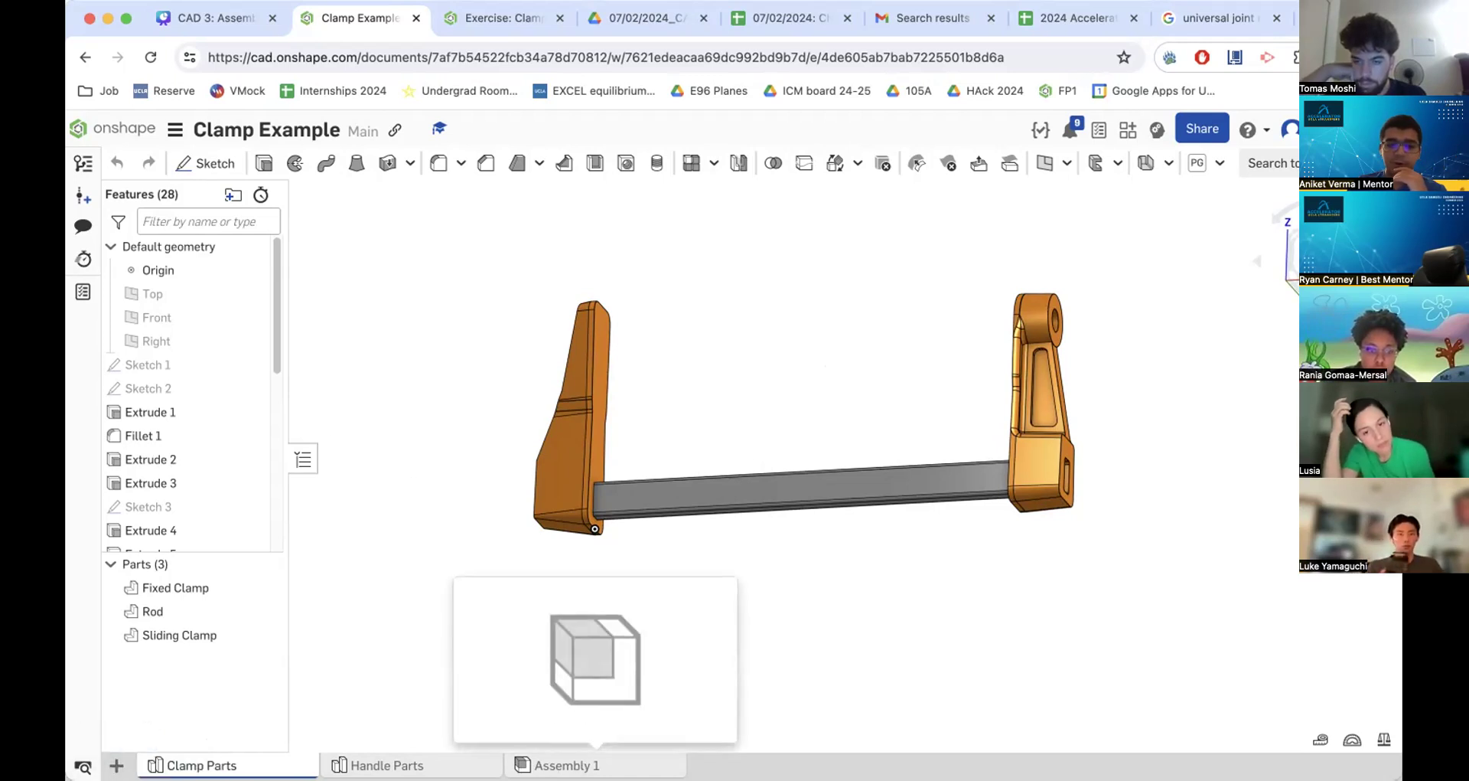
left_click(115, 765)
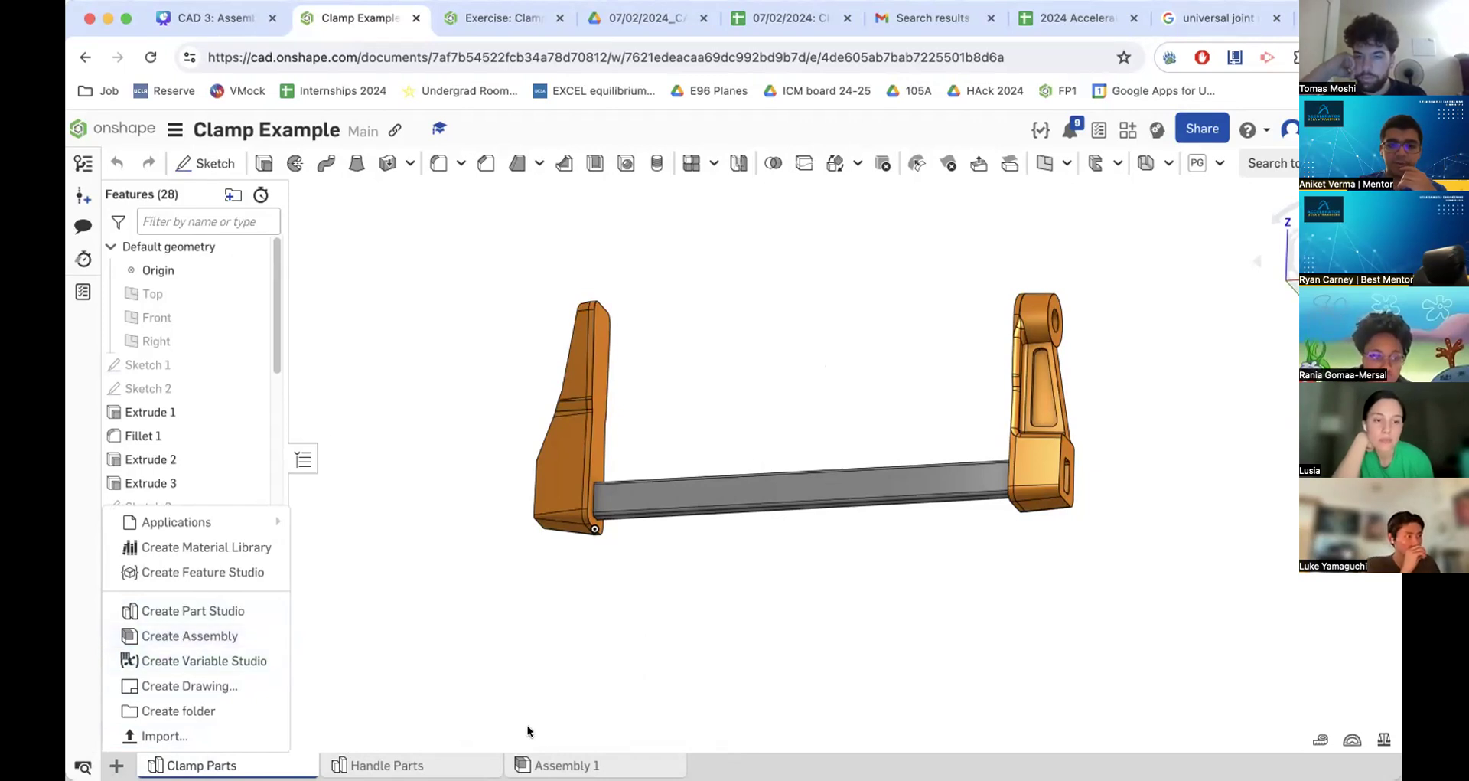
left_click(565, 765)
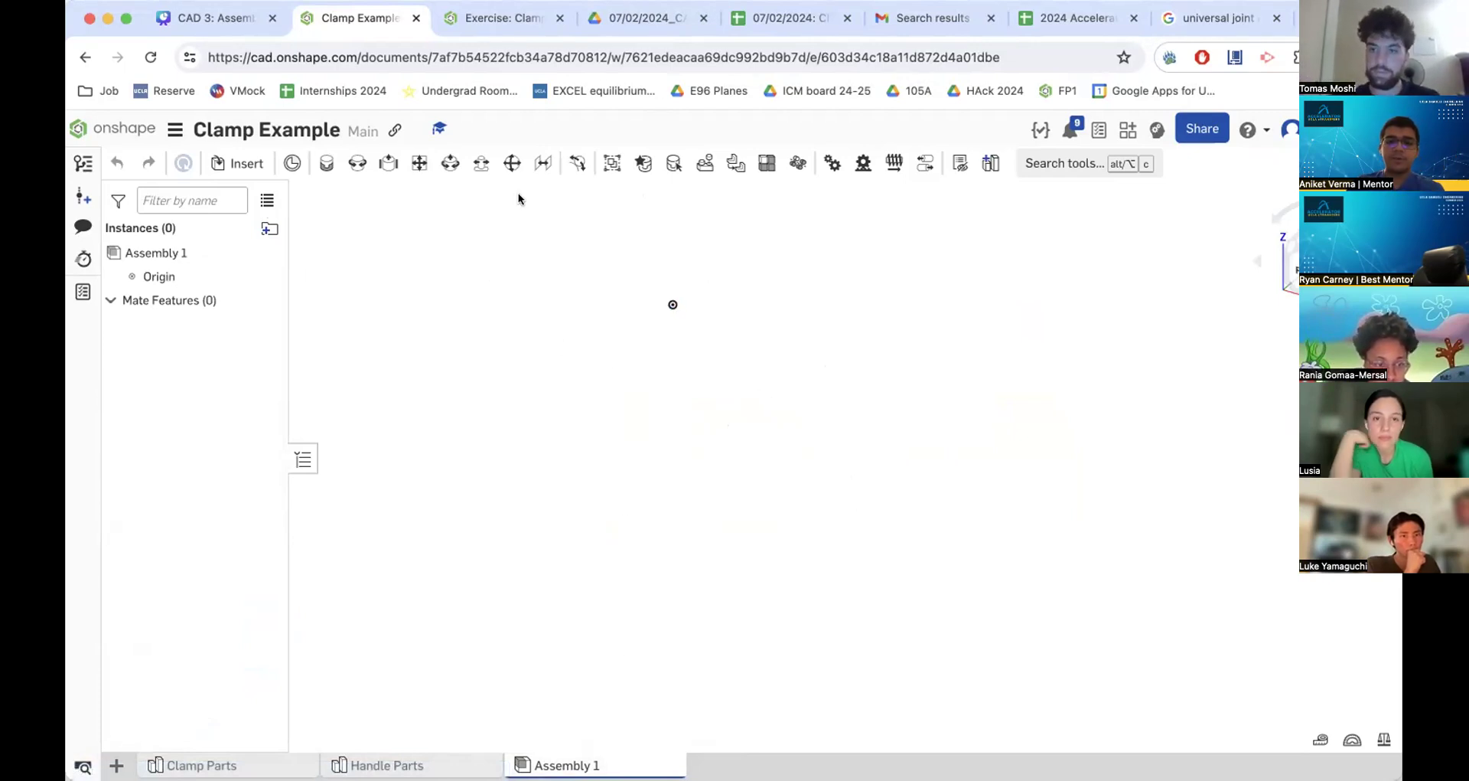
Examine the mate types available for the assembly, starting with the Fastened and Revolute mates.
scroll(306, 139, "up", 5, "ctrl")
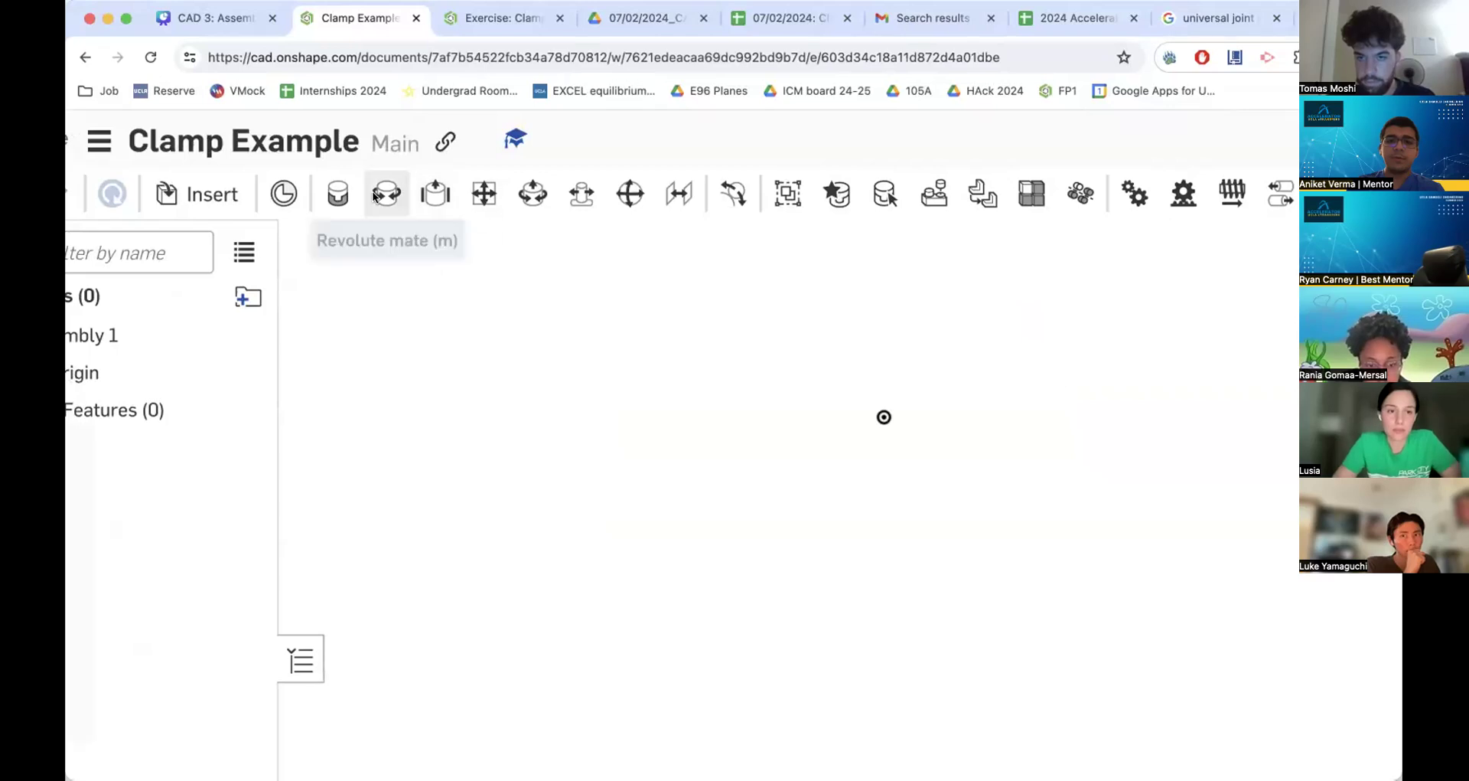
scroll(426, 222, "down", 5, "ctrl")
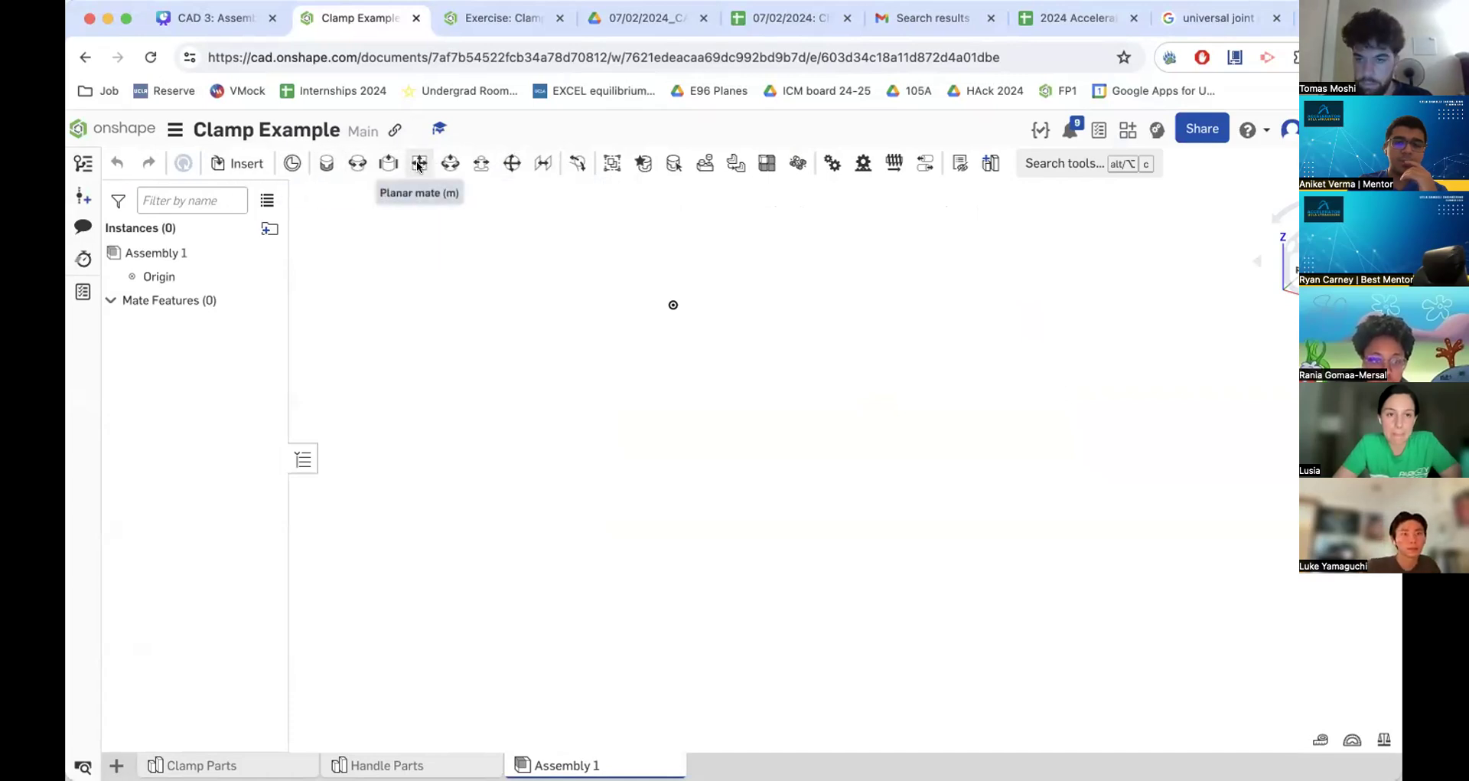
scroll(324, 162, "up", 10, "ctrl")
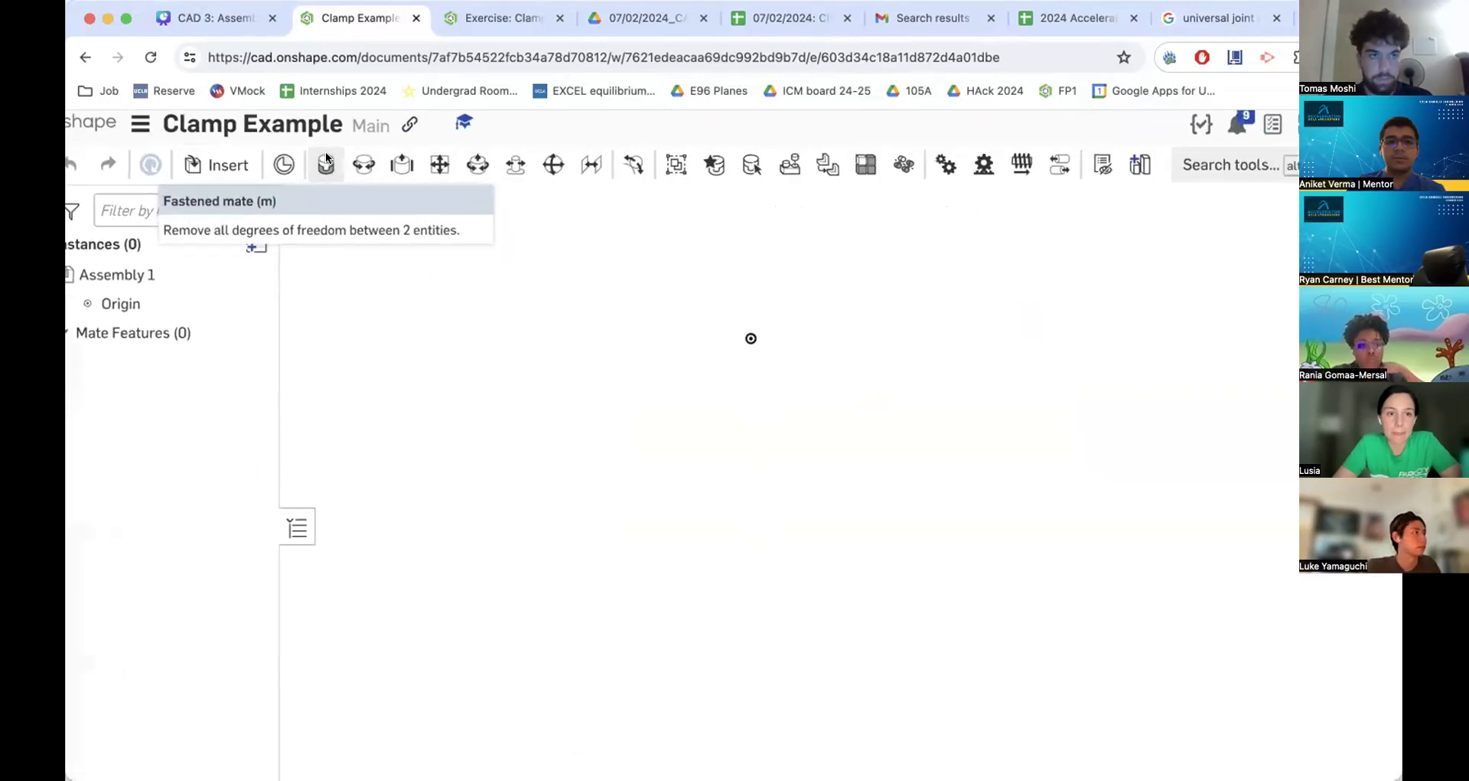
scroll(650, 337, "left", 5)
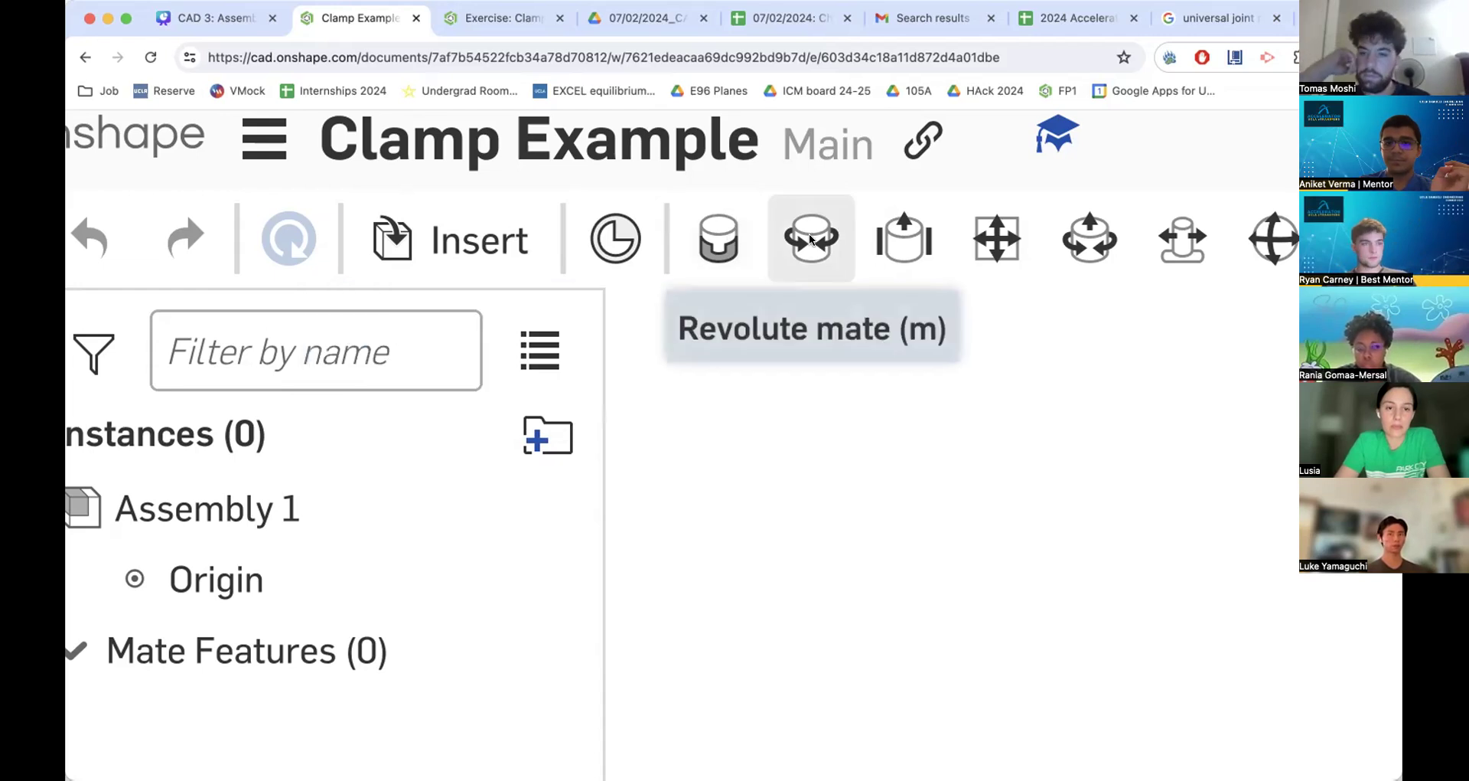
scroll(812, 240, "right", 2)
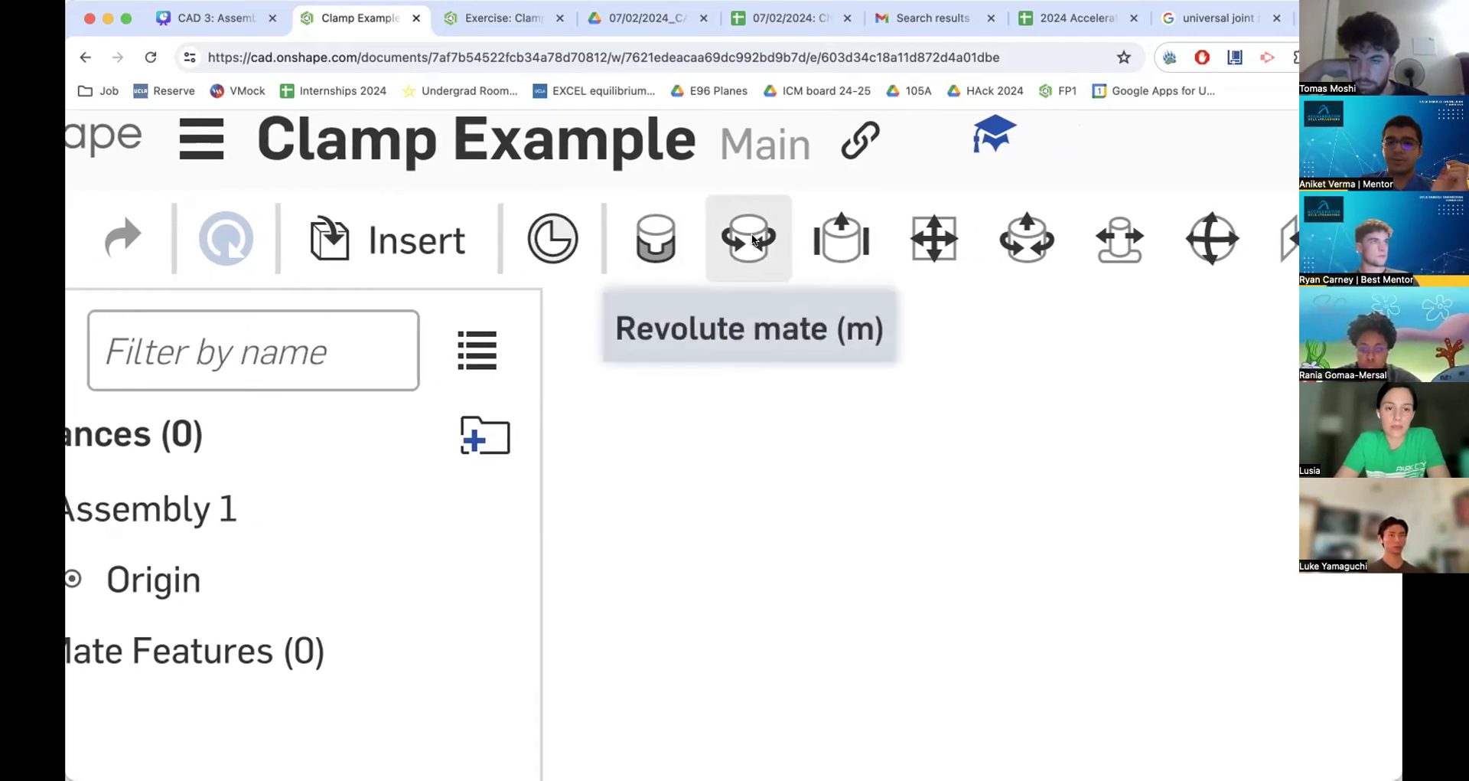
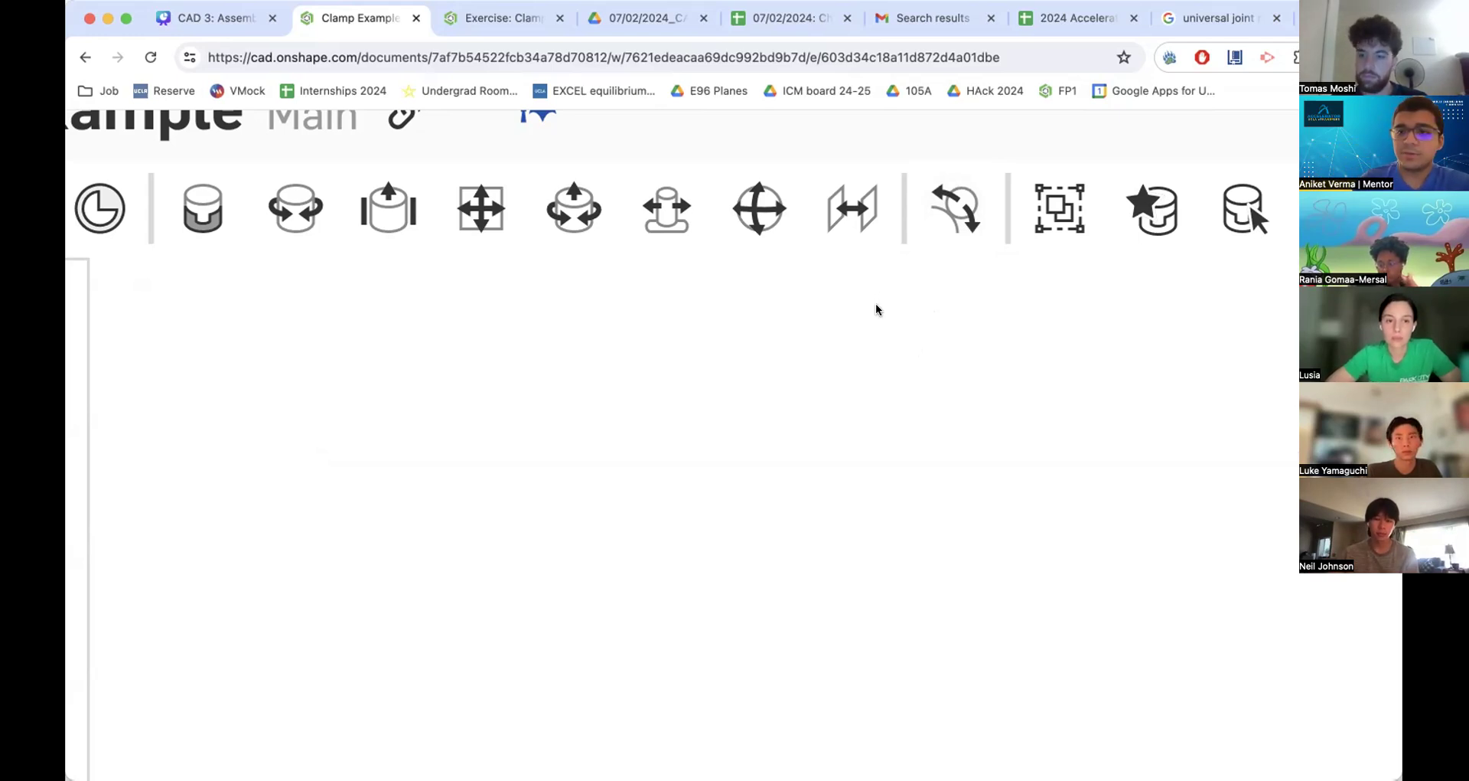
scroll(668, 243, "down", 5, "ctrl")
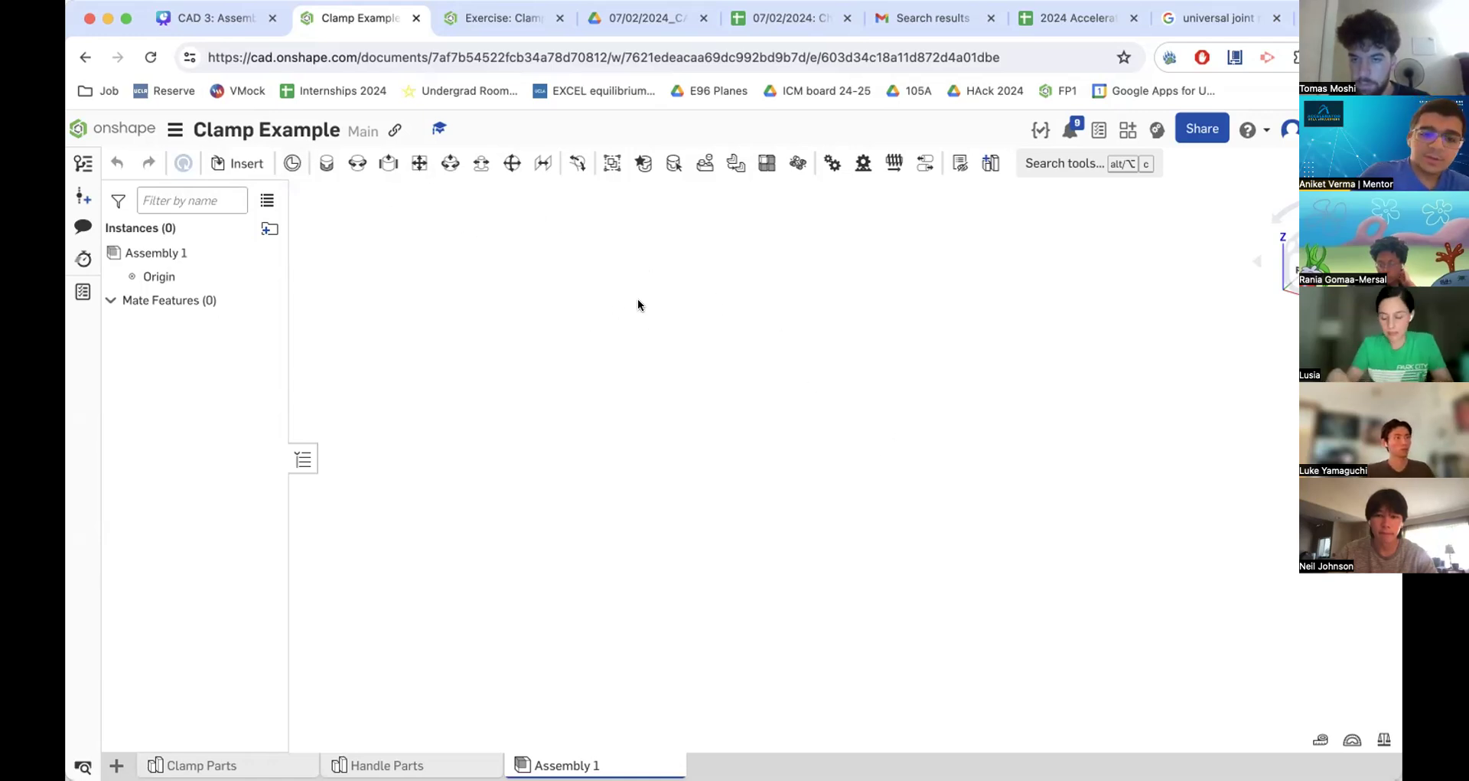
Insert all parts of Clamp Parts and Handle Parts into the assembly, placing the handle parts above the clamp.
left_click(238, 163)
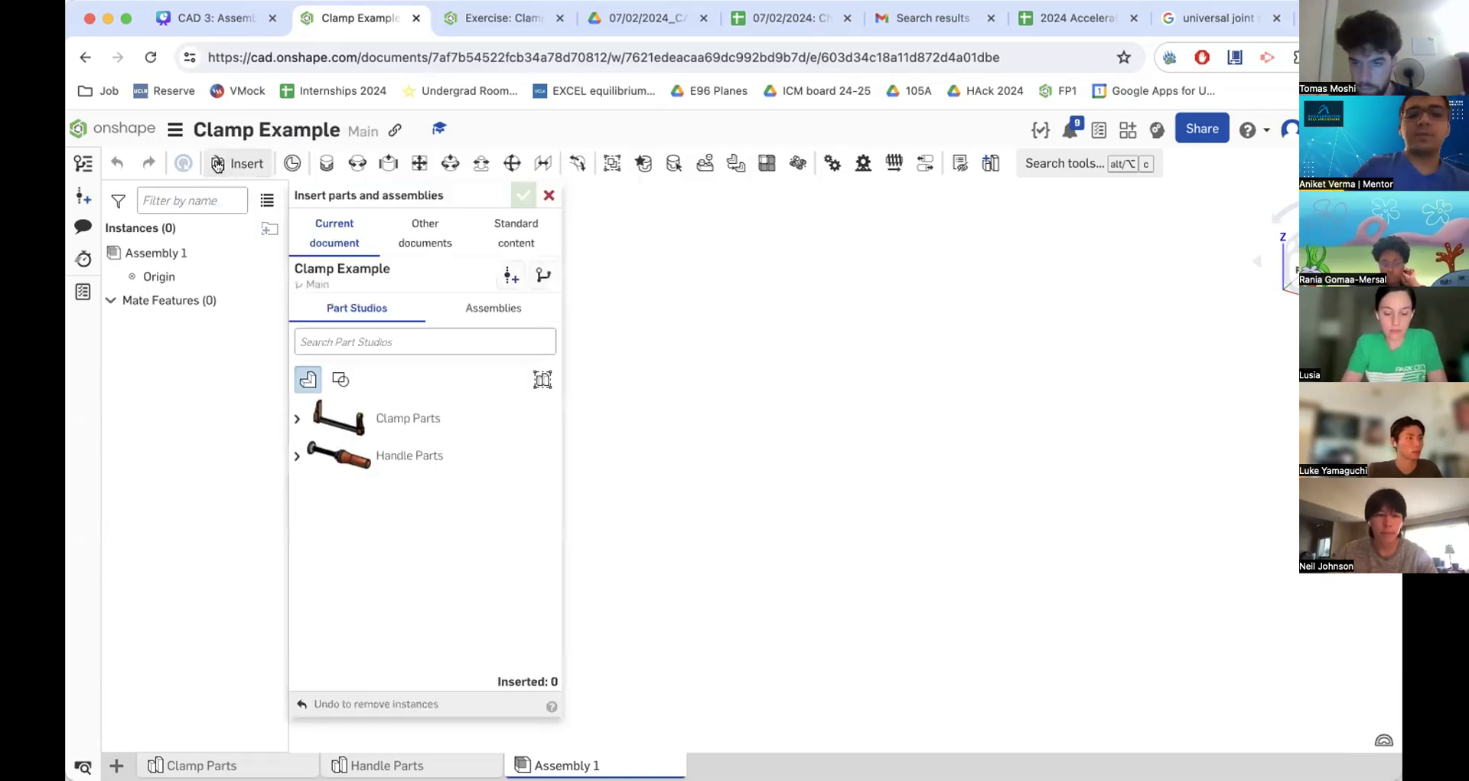
left_click(440, 423)
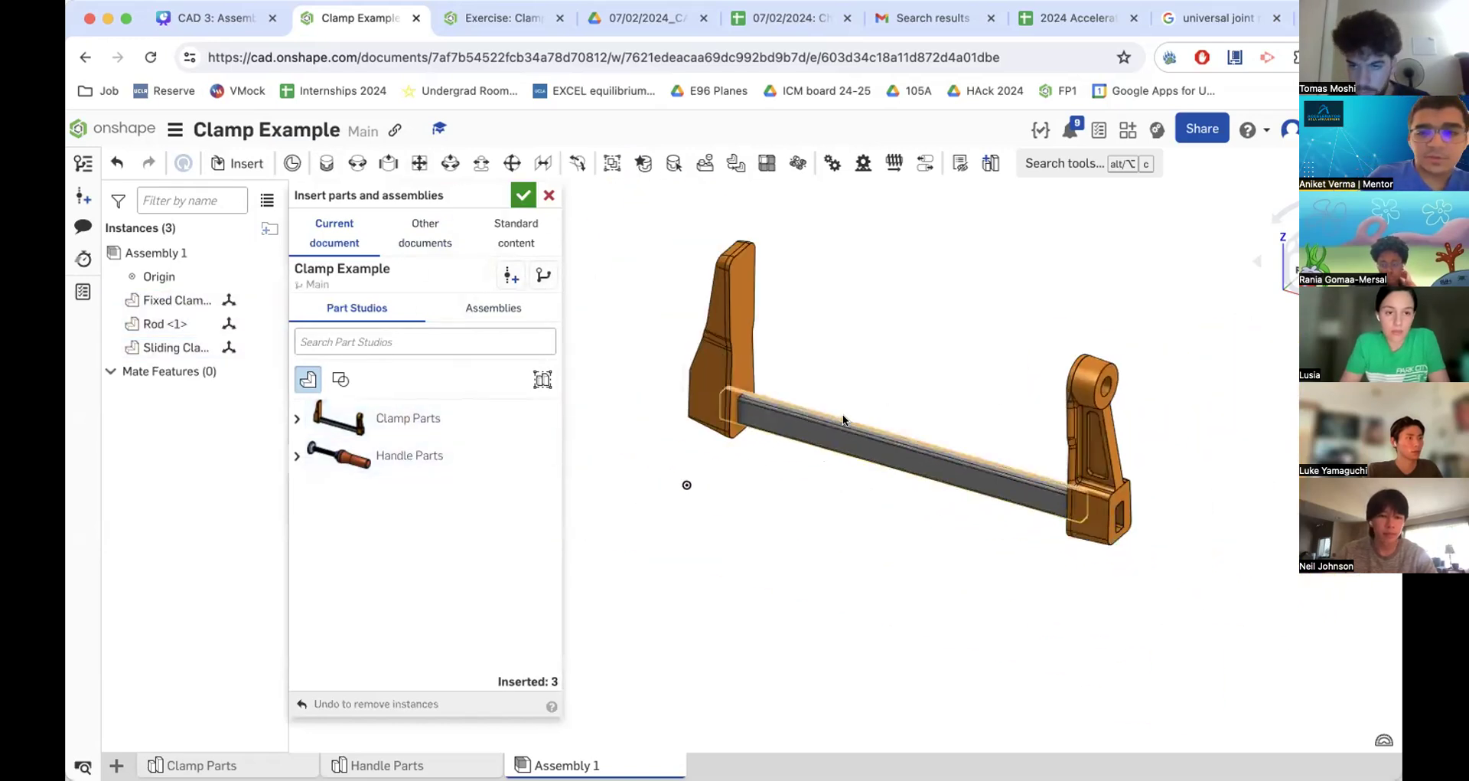
scroll(796, 419, "down", 4)
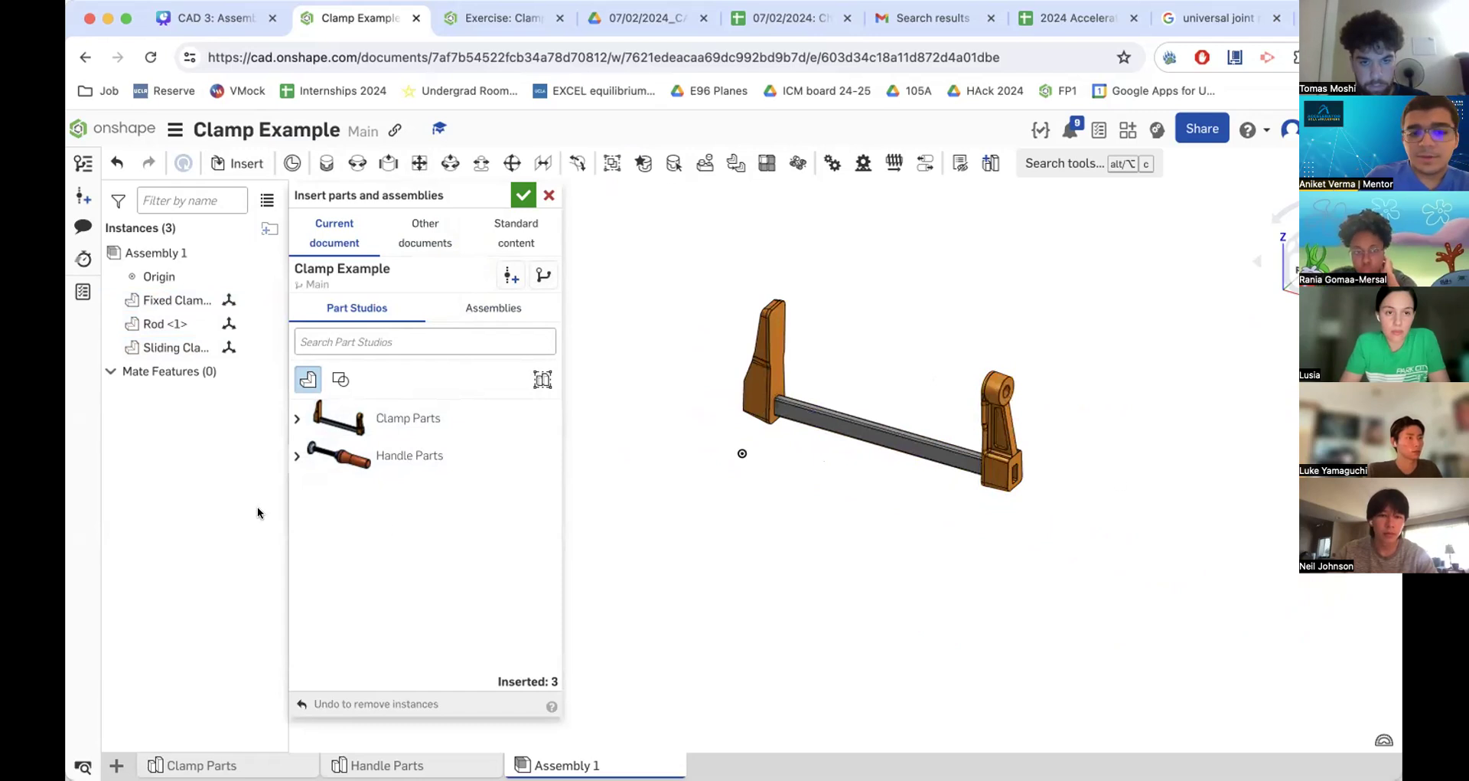
left_click(391, 453)
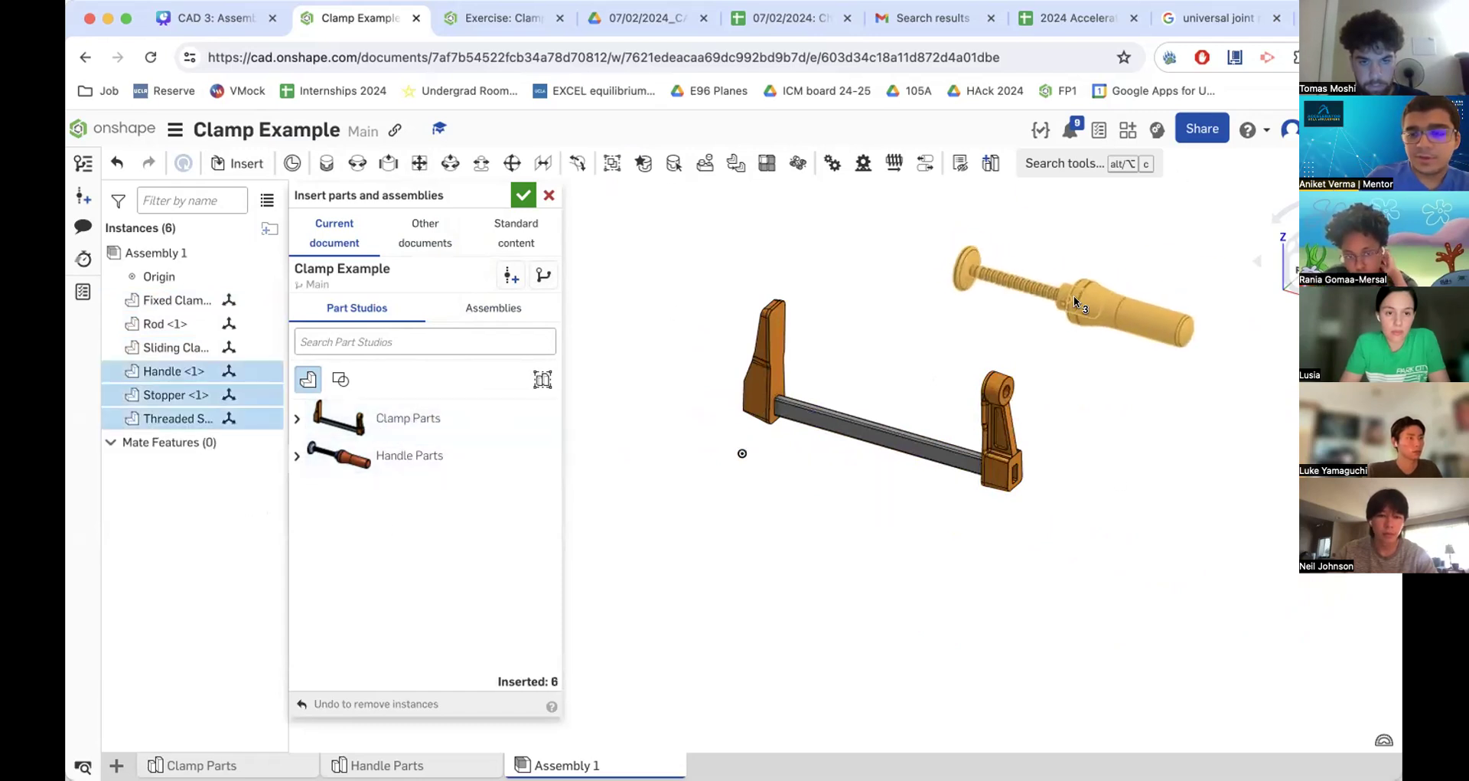
left_click(1073, 295)
scroll(852, 471, "down", 3)
scroll(979, 396, "up", 2)
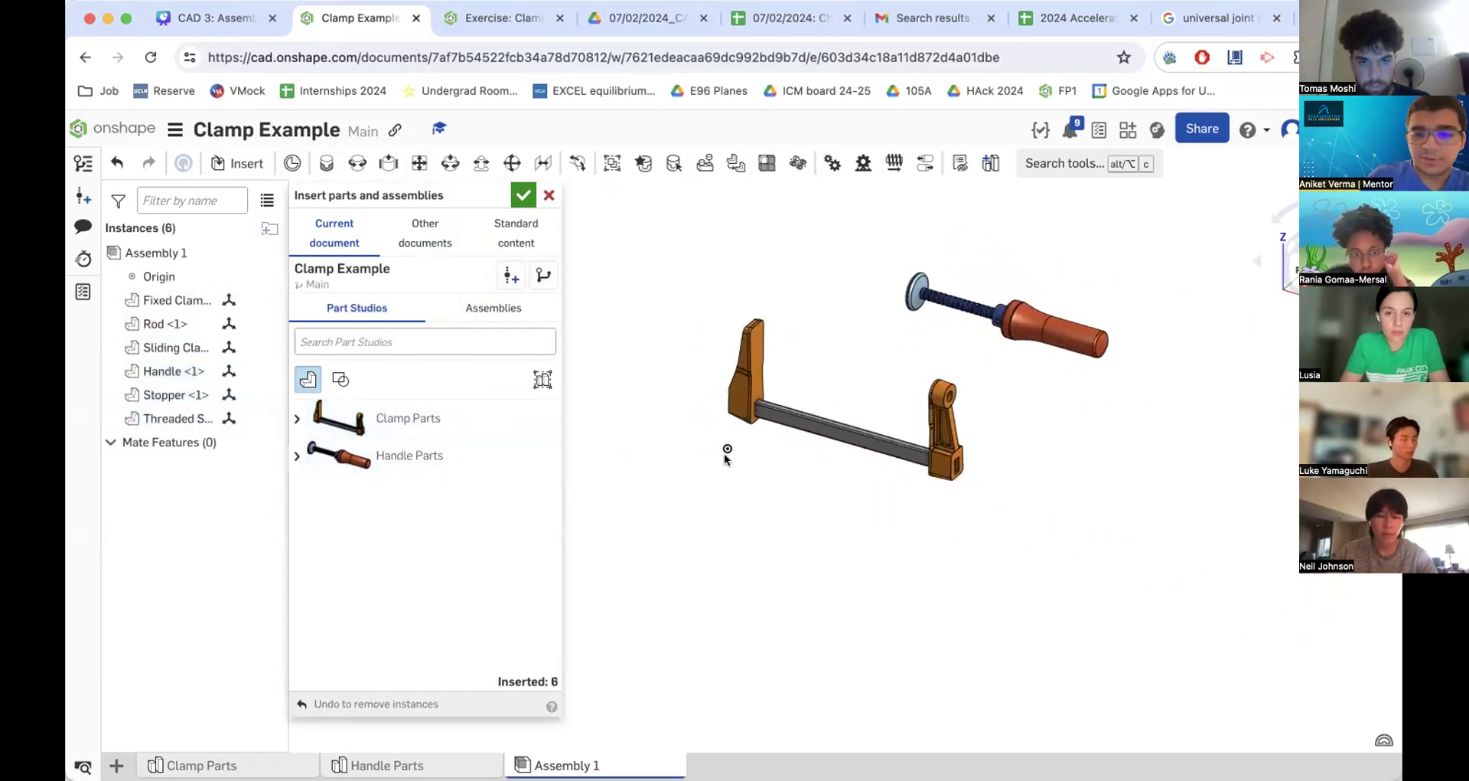
Pull the fixed clamp, rod and sliding clamp apart so the three clamp parts stand separately.
scroll(834, 478, "up", 3)
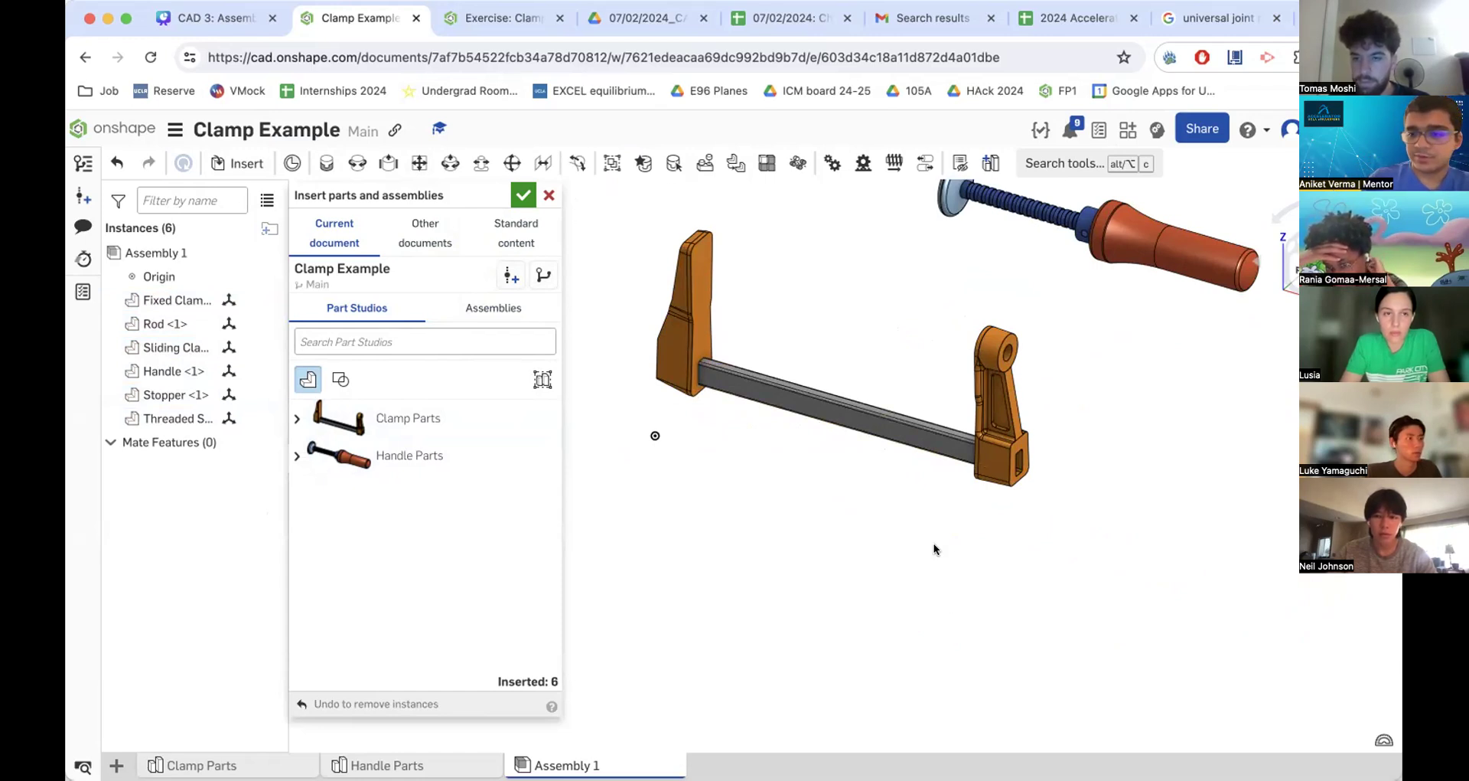
scroll(939, 470, "down", 3)
scroll(1060, 464, "up", 5)
left_click_drag(1047, 388, 1039, 444)
left_click_drag(668, 374, 782, 443)
scroll(876, 335, "down", 4)
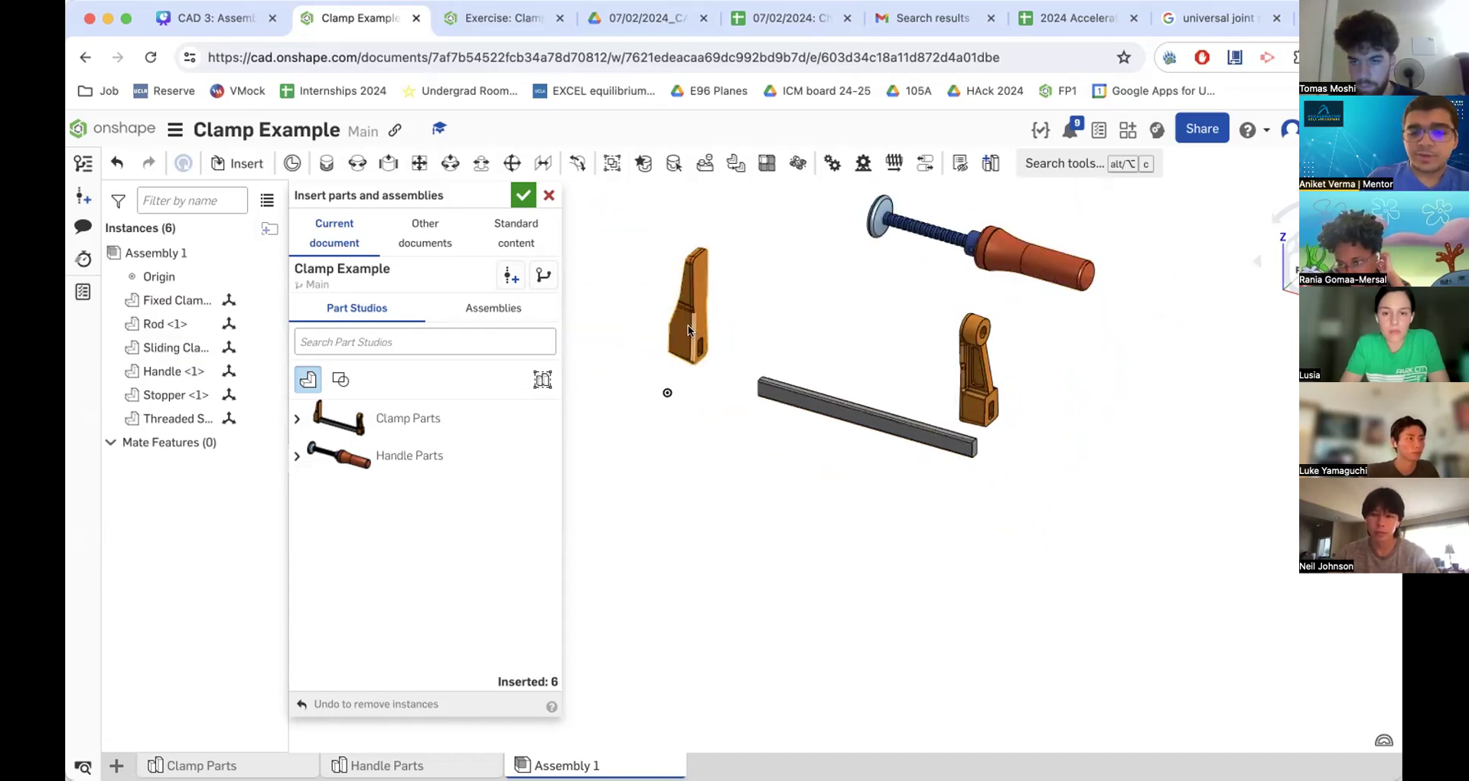
left_click_drag(686, 323, 729, 313)
left_click_drag(833, 405, 778, 410)
Separate the handle parts by moving the handle beyond the sliding clamp and the threaded shaft below the stopper.
left_click_drag(1009, 241, 1121, 337)
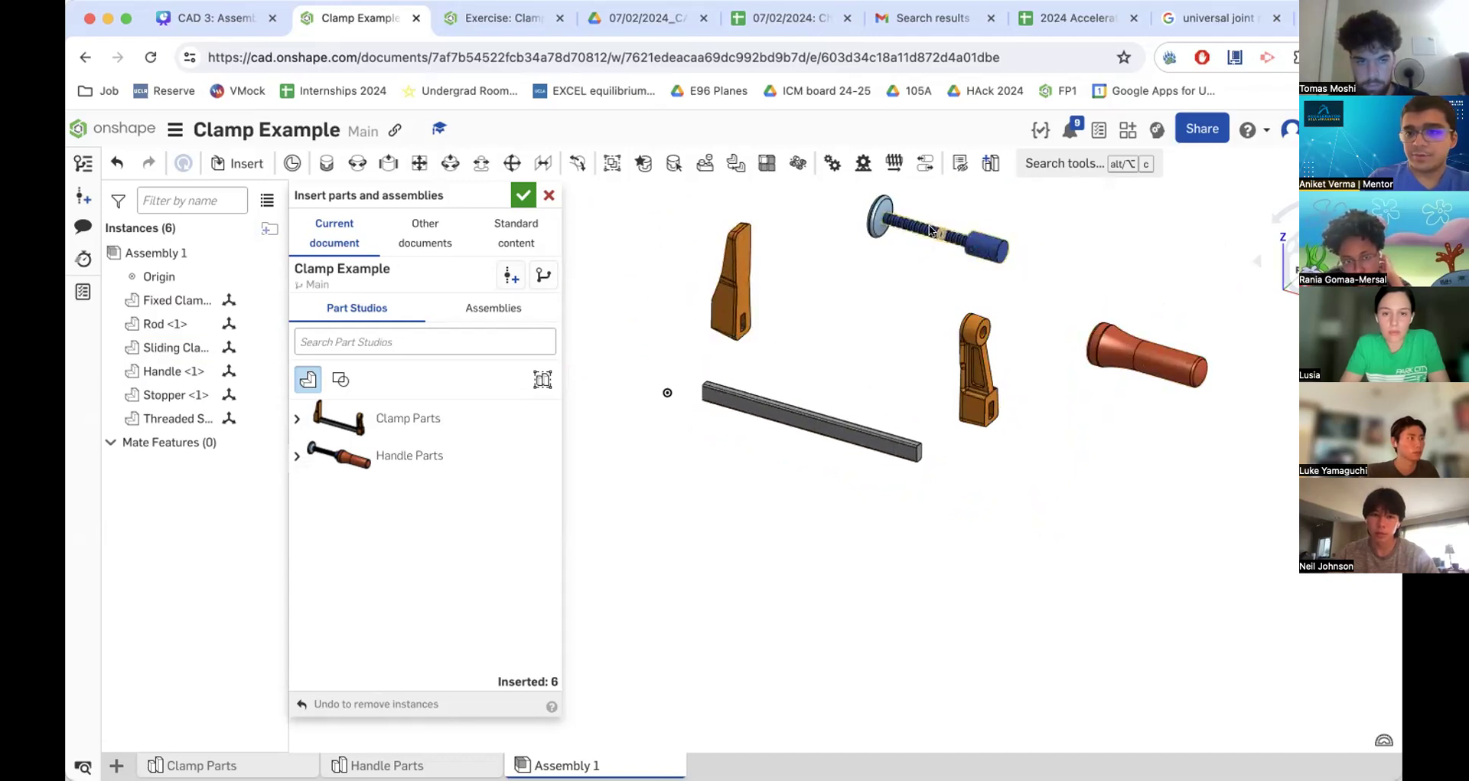
left_click_drag(931, 229, 850, 320)
left_click_drag(875, 257, 877, 255)
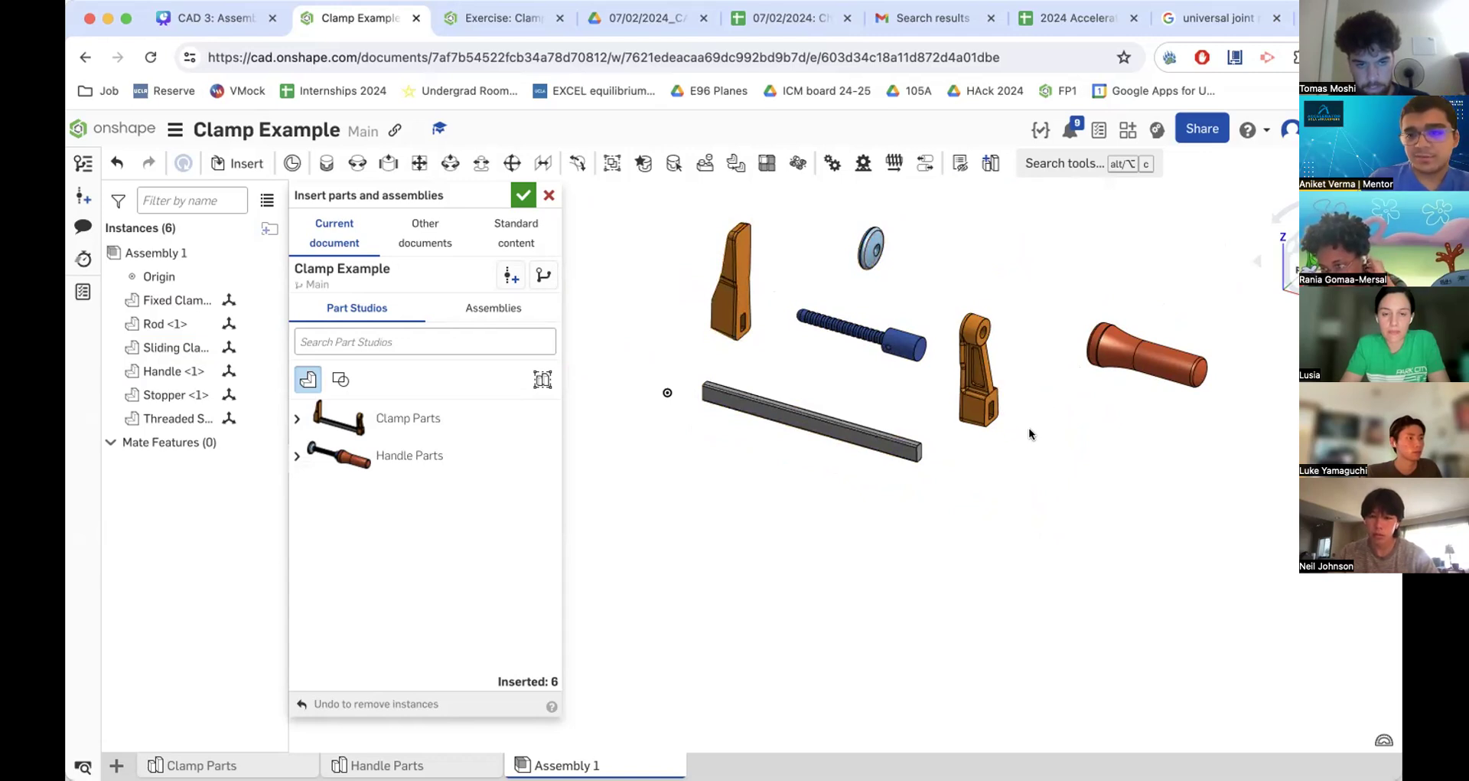
Reposition the sliding clamp beside the handle and place the rod below all the other parts.
left_click_drag(984, 406, 1049, 328)
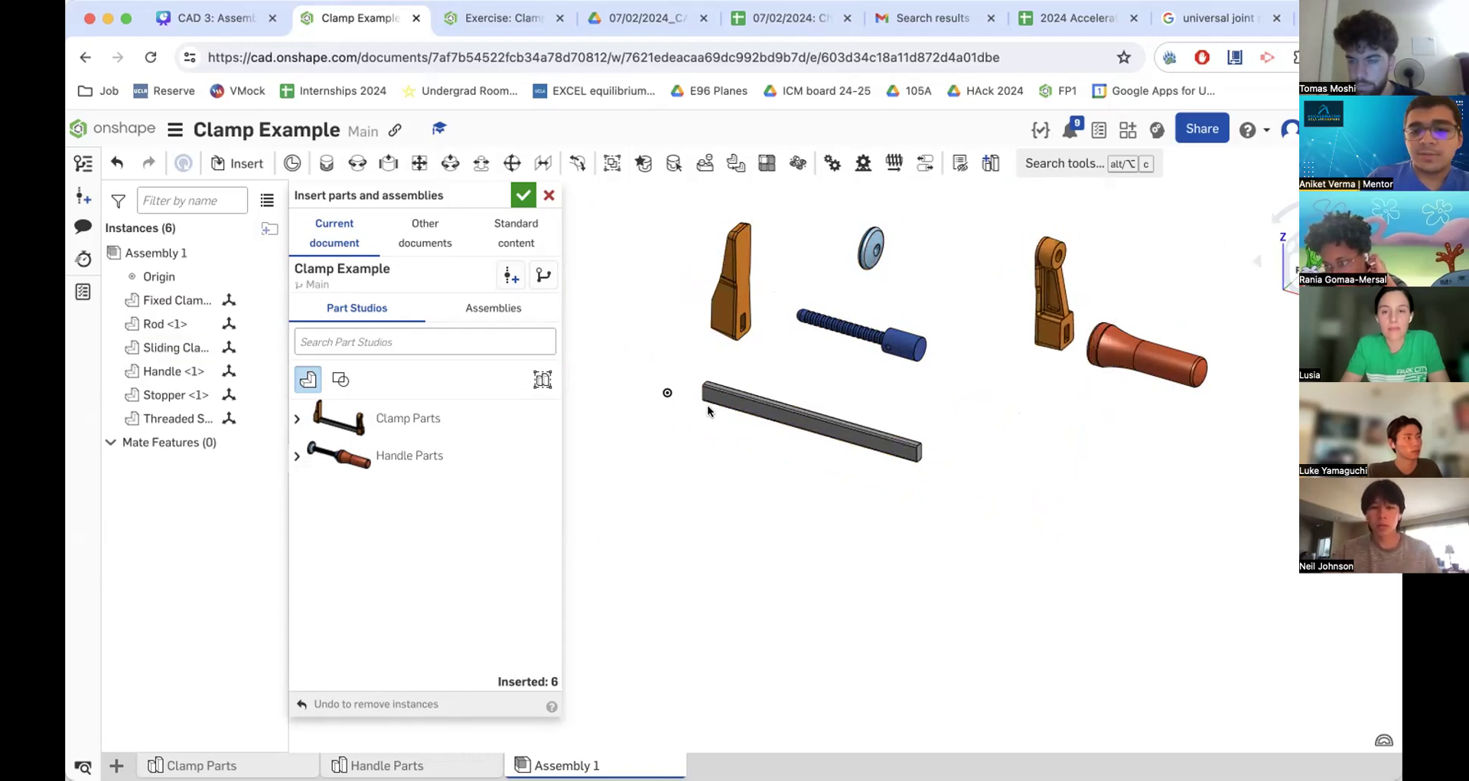
left_click_drag(833, 427, 888, 394)
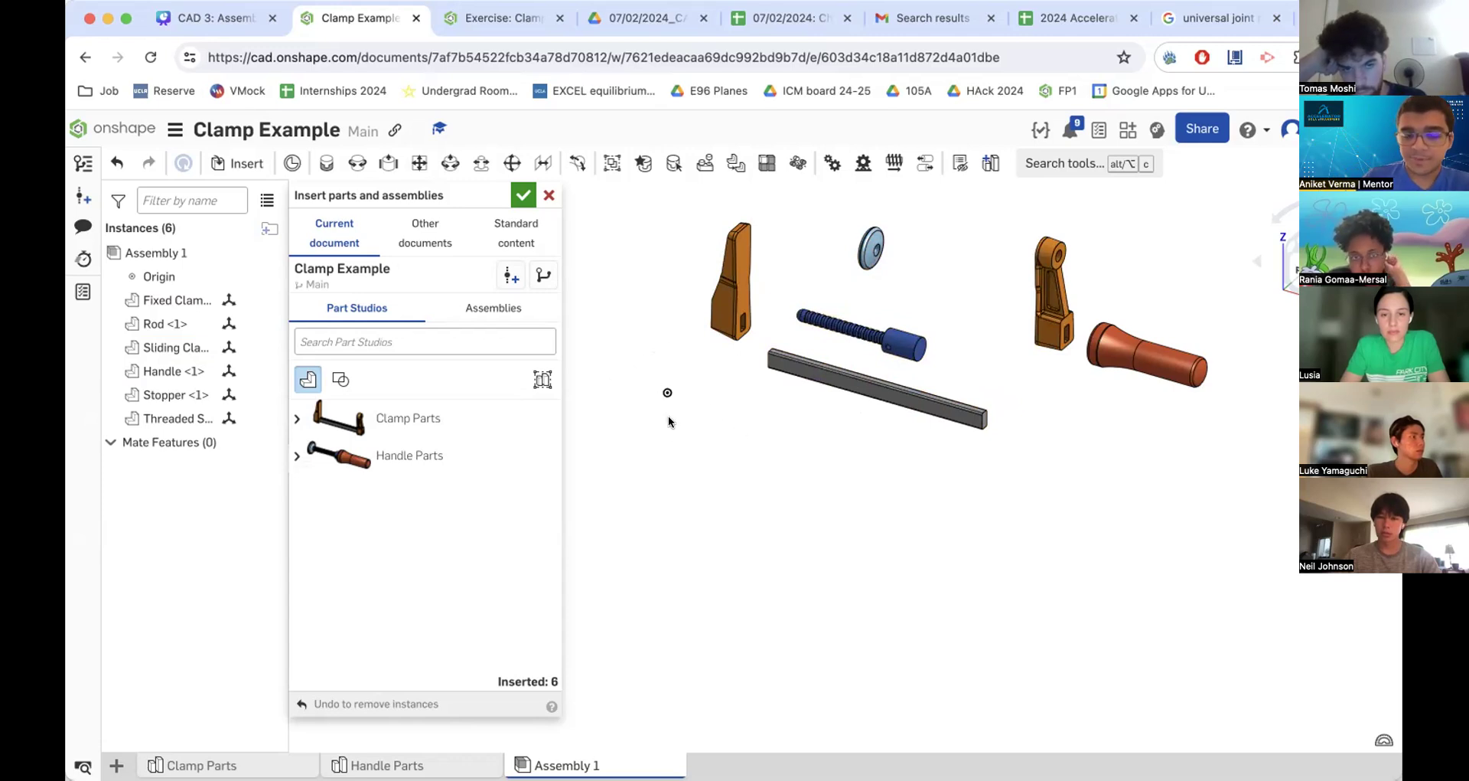
scroll(870, 414, "up", 1)
scroll(727, 440, "down", 3)
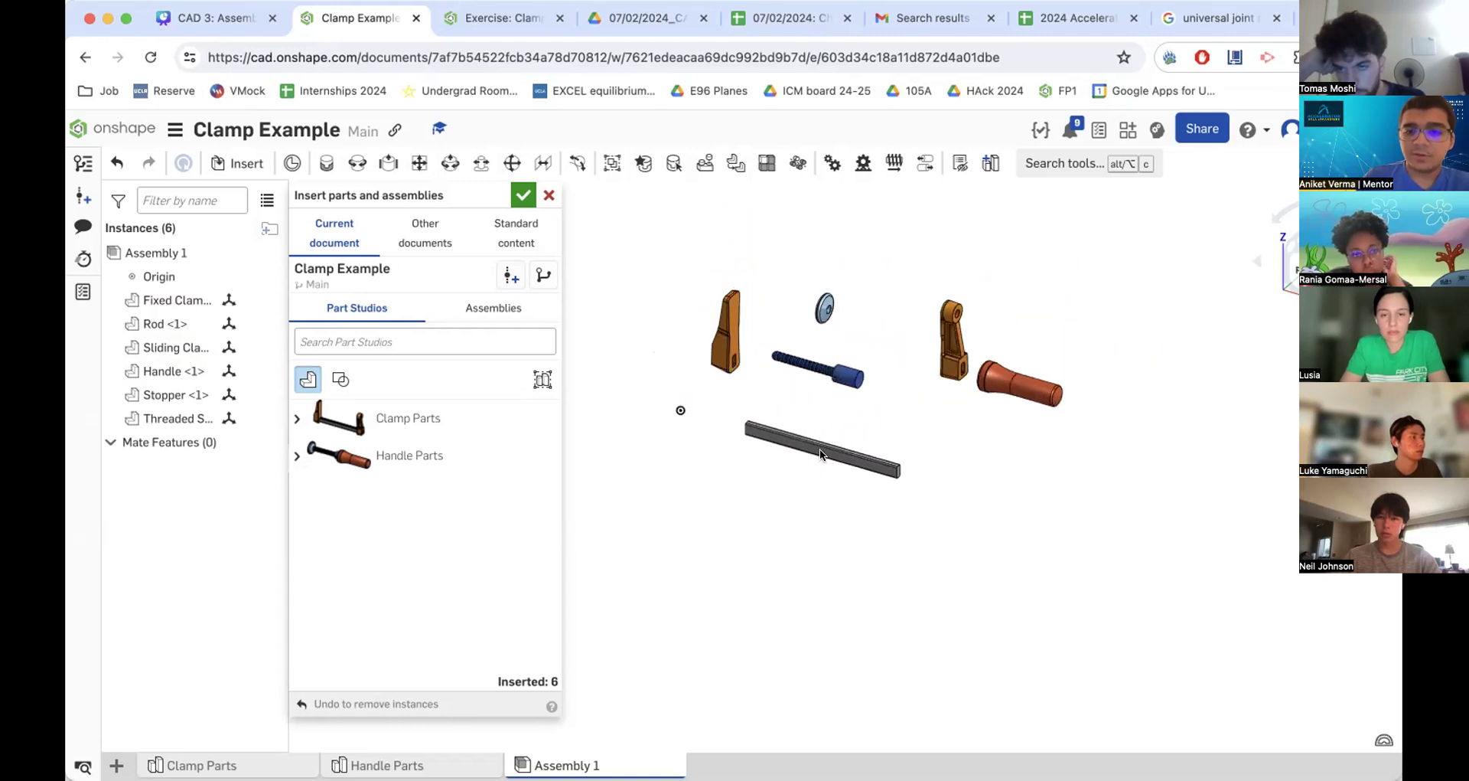
scroll(835, 451, "up", 5)
scroll(838, 490, "down", 4)
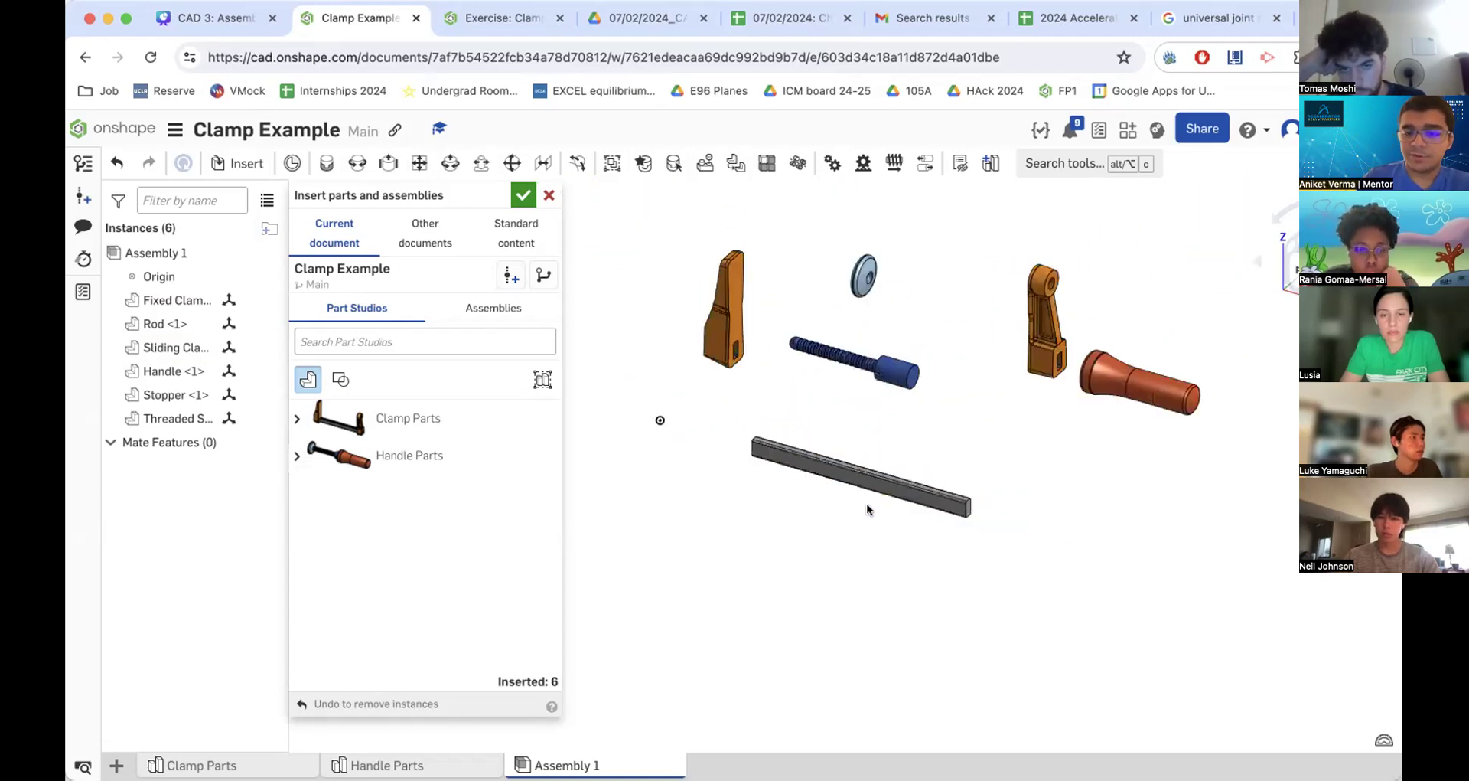
scroll(875, 533, "up", 2)
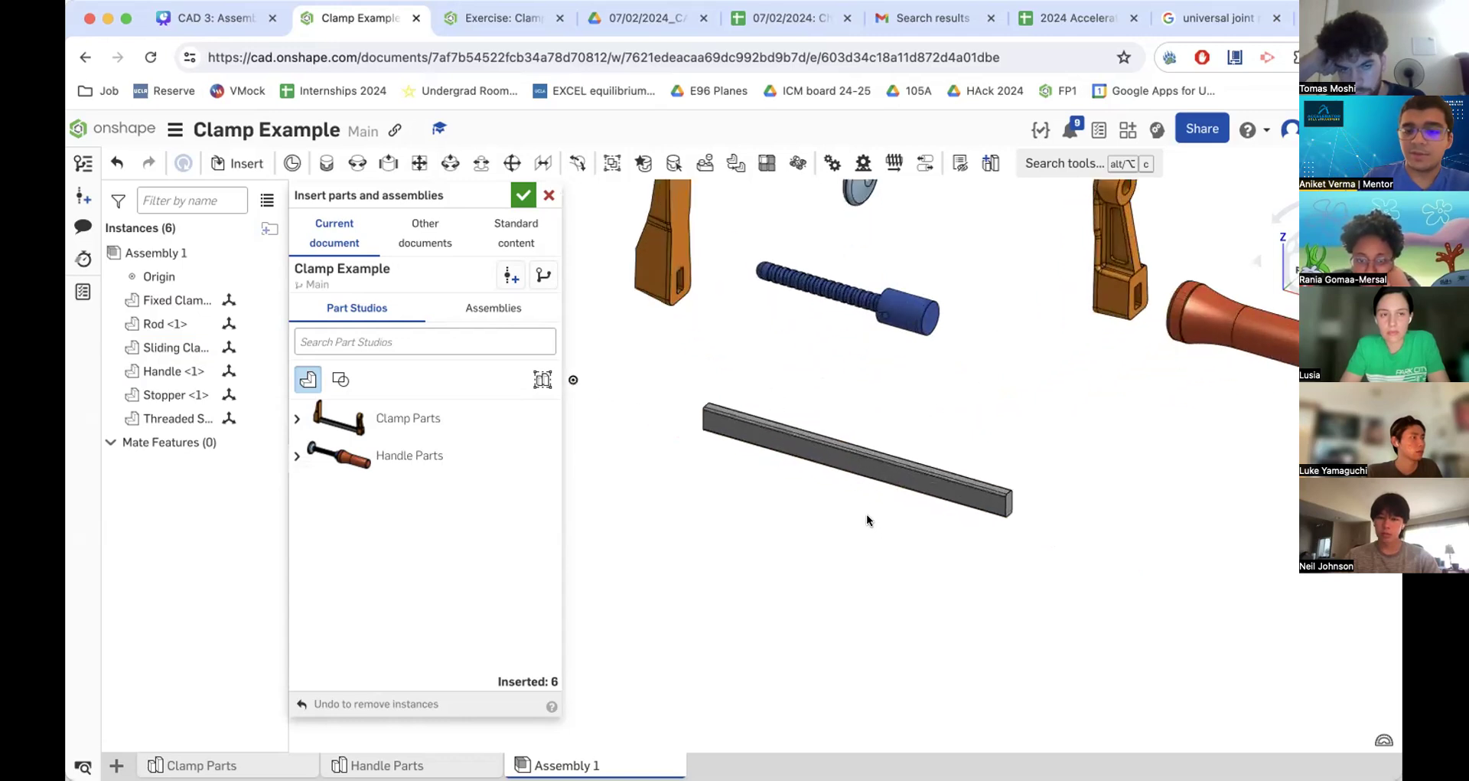
Move the rod up closer beneath the threaded shaft and finish inserting parts.
left_click_drag(833, 448, 755, 375)
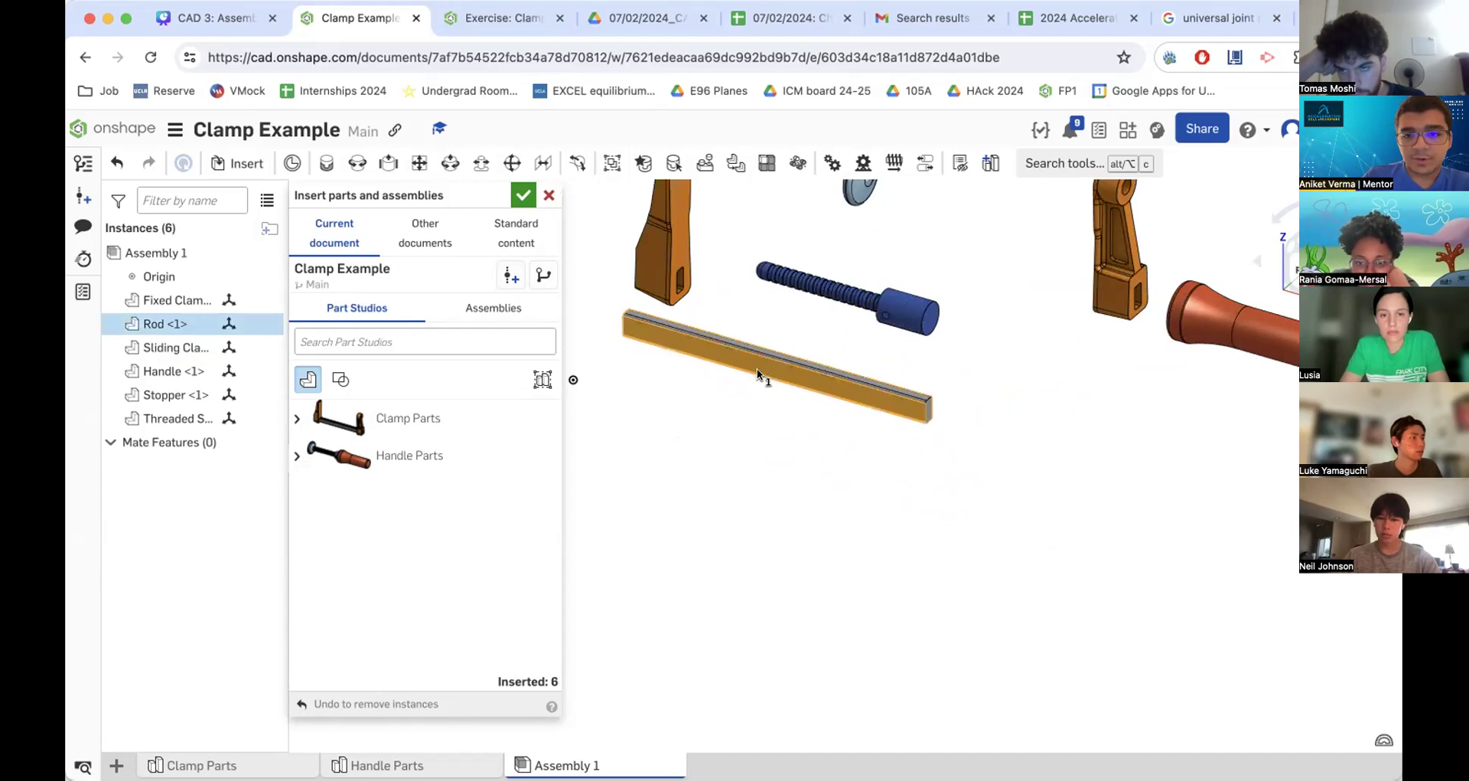
scroll(765, 365, "up", 4)
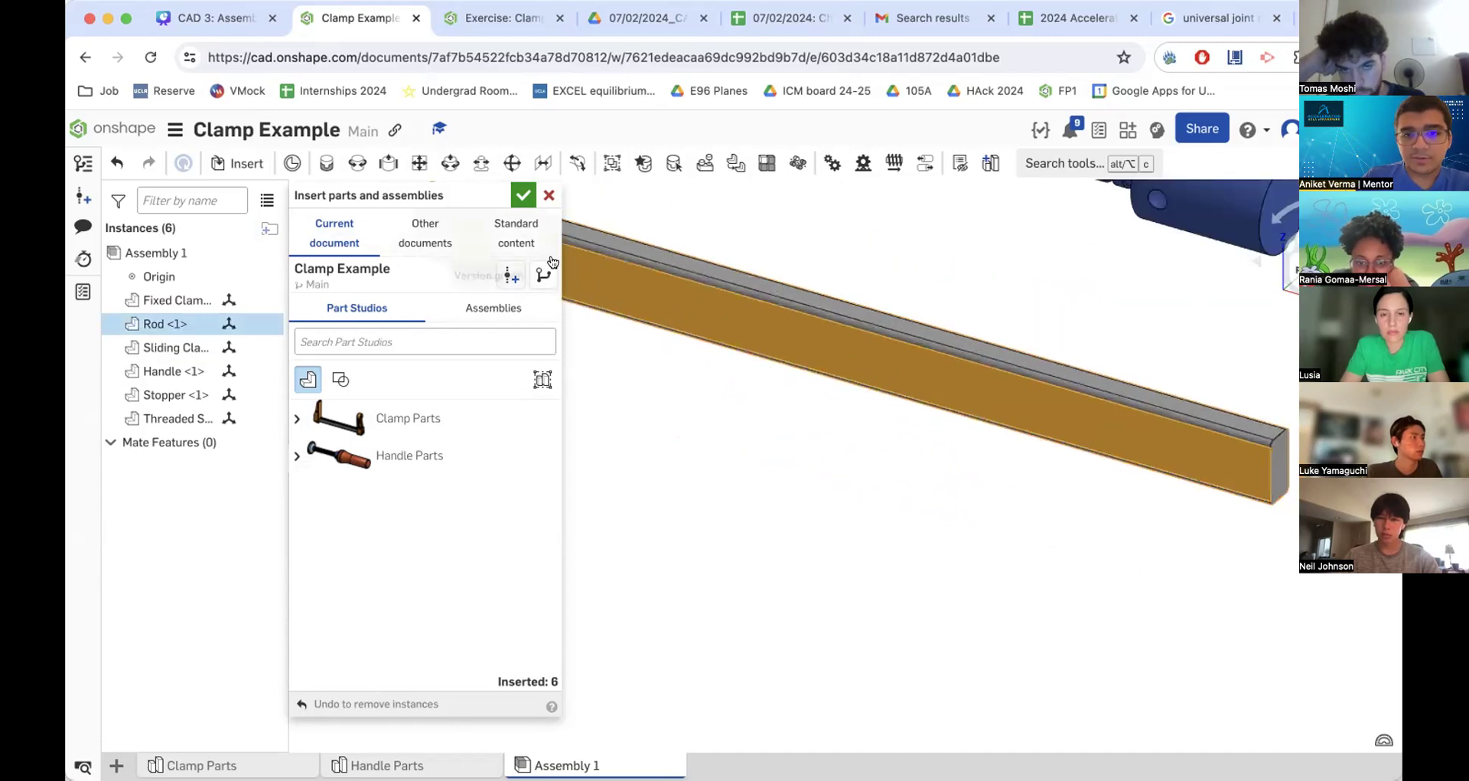
left_click(523, 192)
Try moving the rod to the assembly origin from the centre of its front face, and undo the move.
left_click(788, 331)
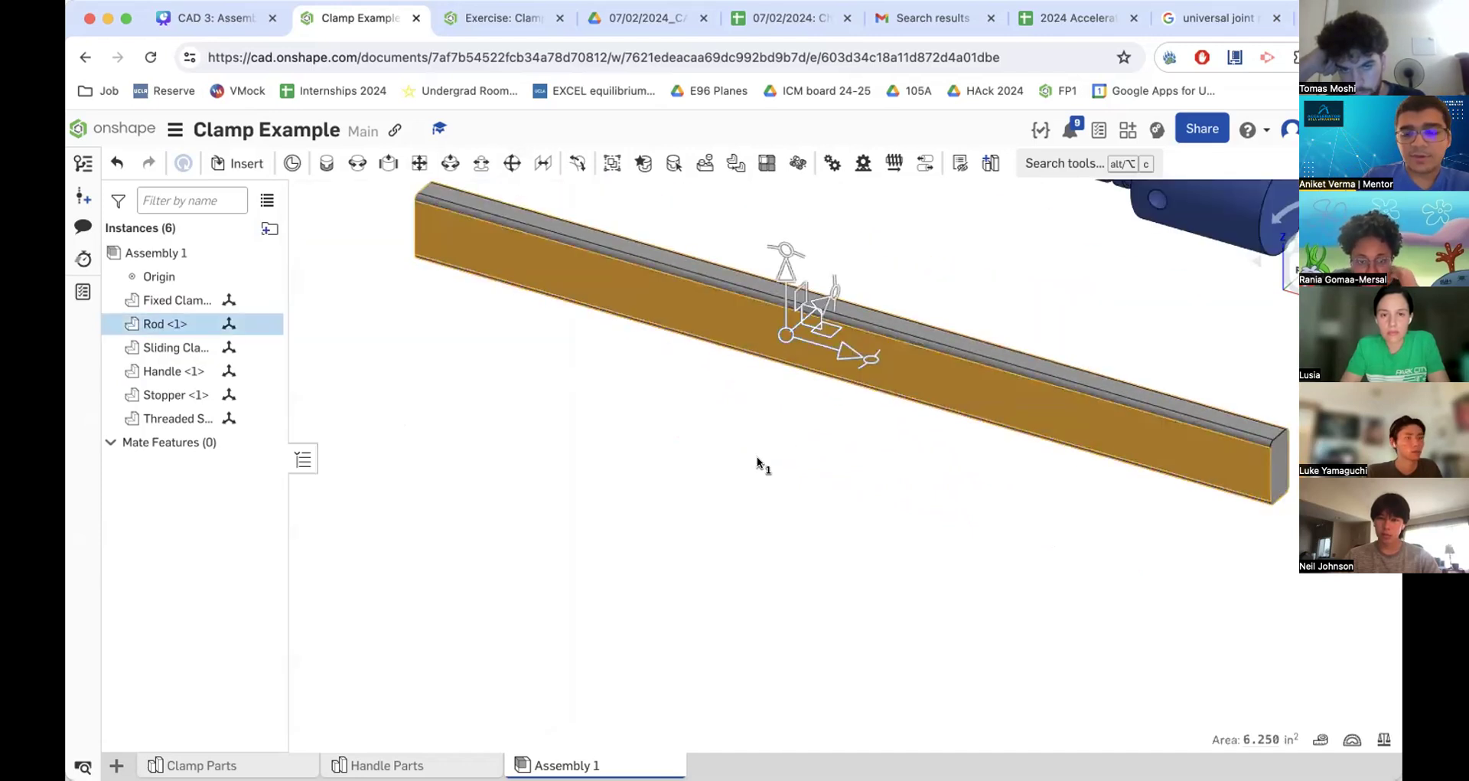
scroll(750, 469, "down", 3)
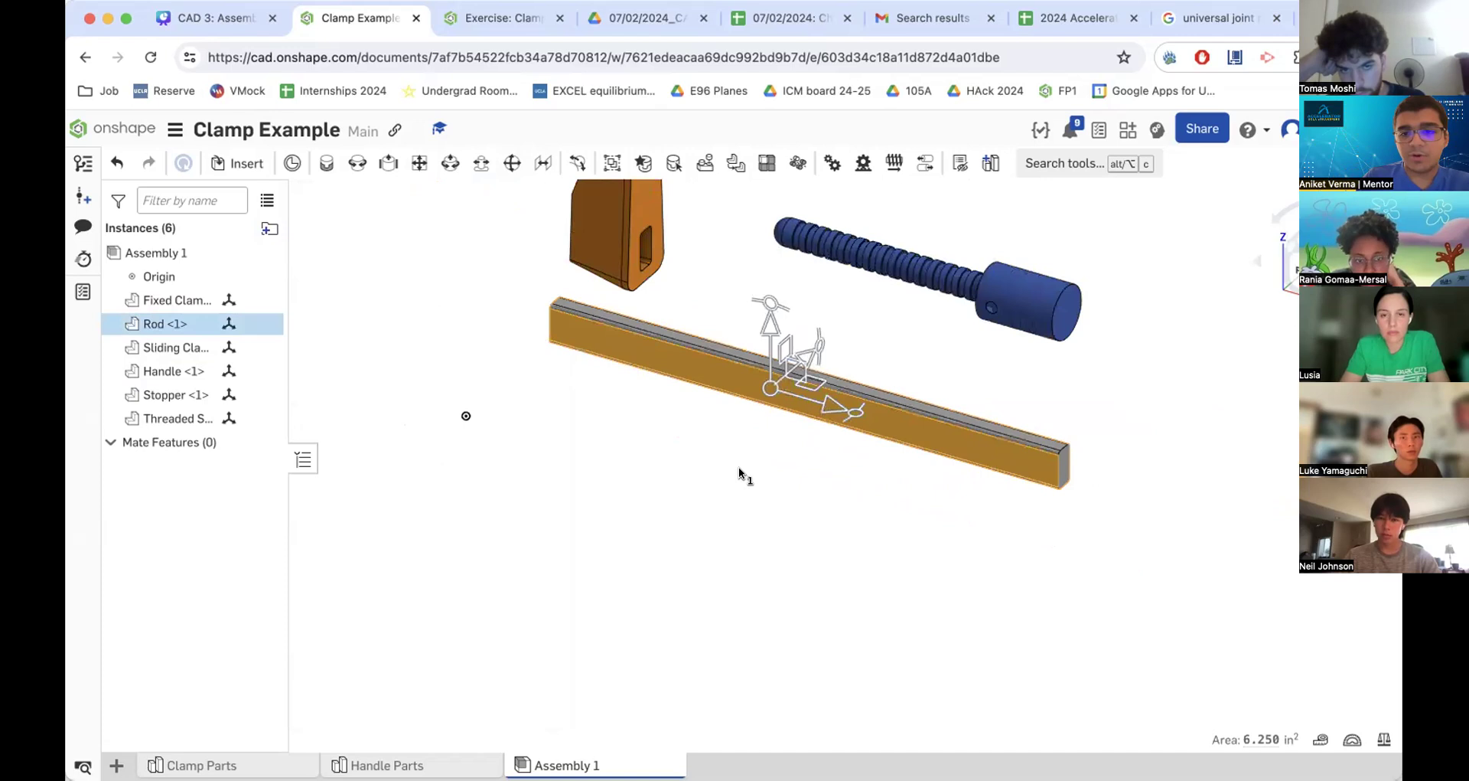
right_click(772, 389)
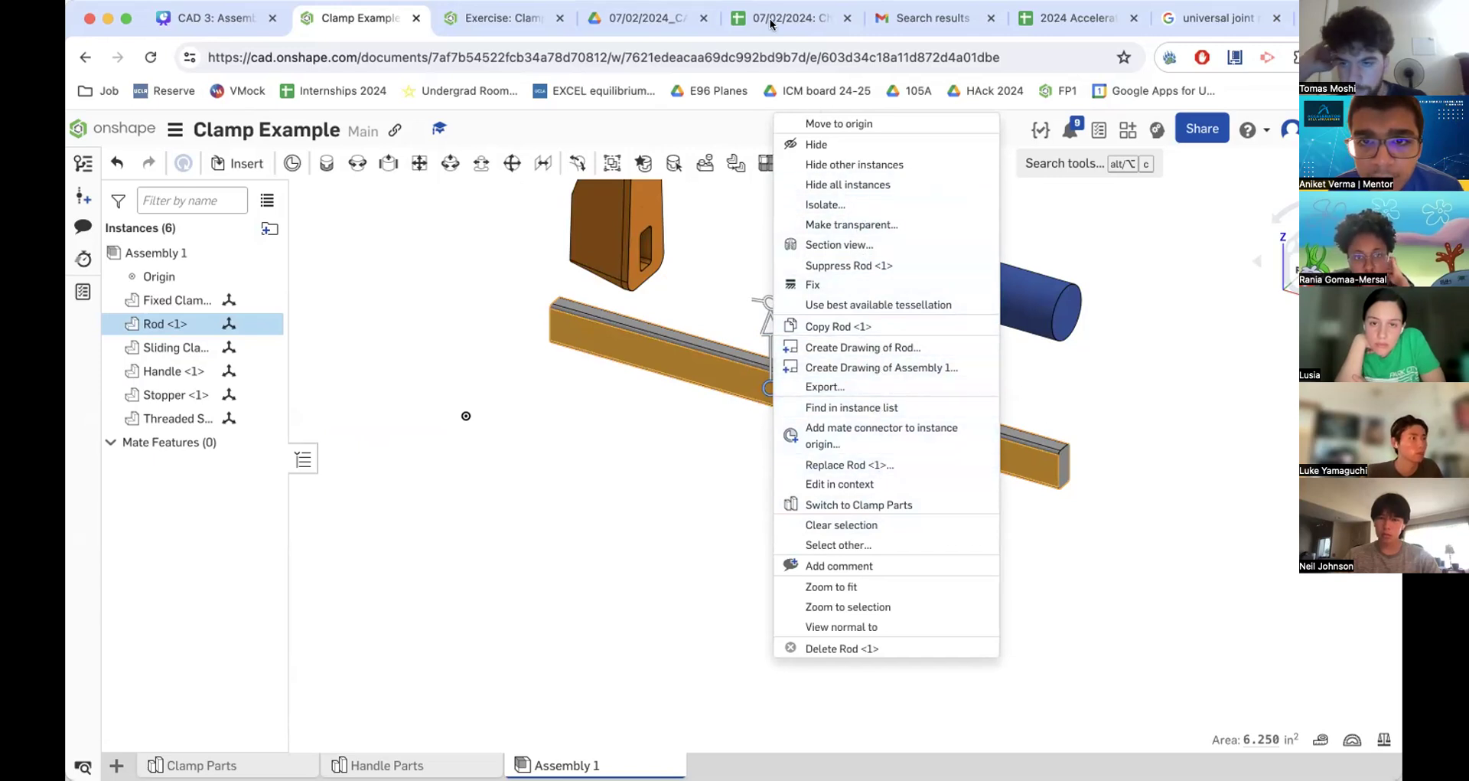
left_click(842, 124)
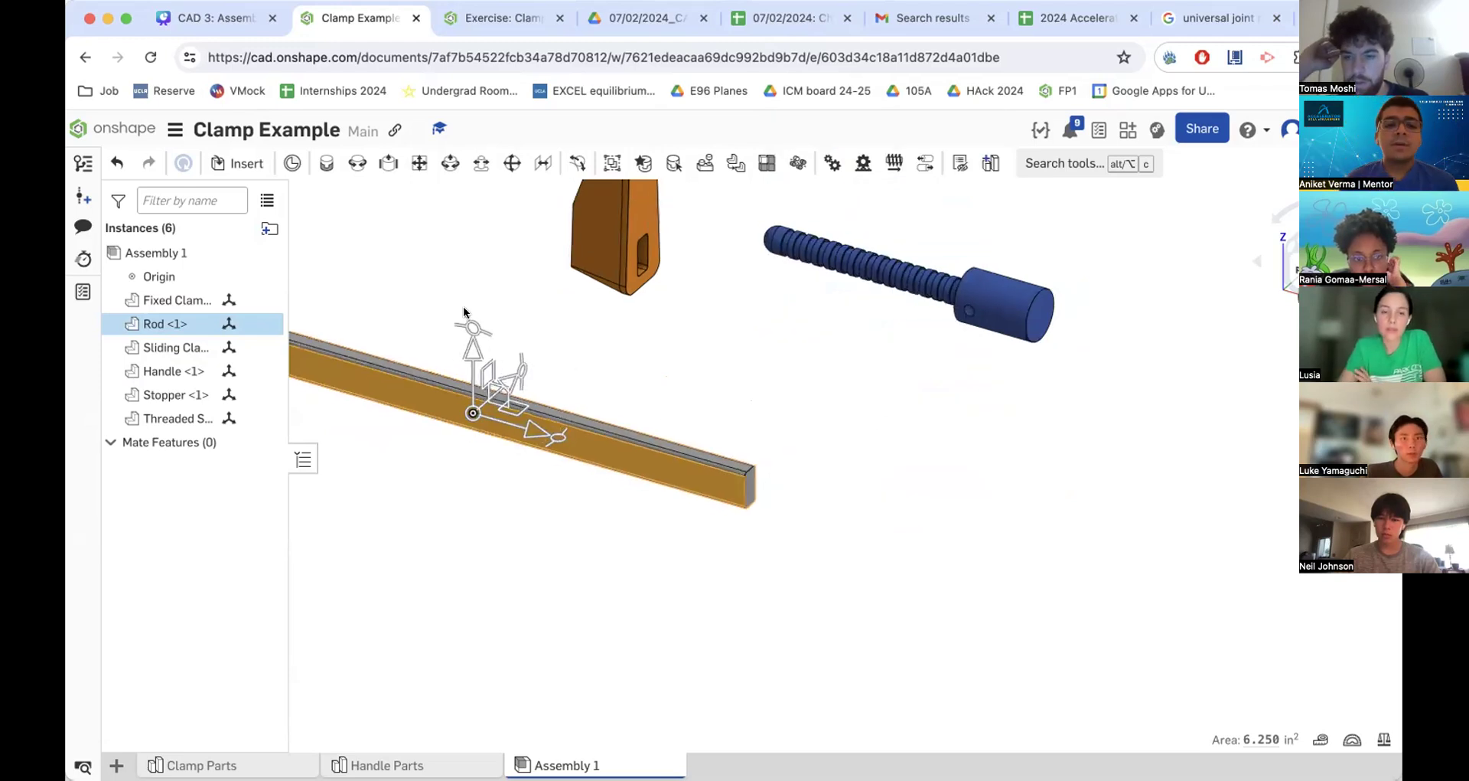
key("ctrl+z")
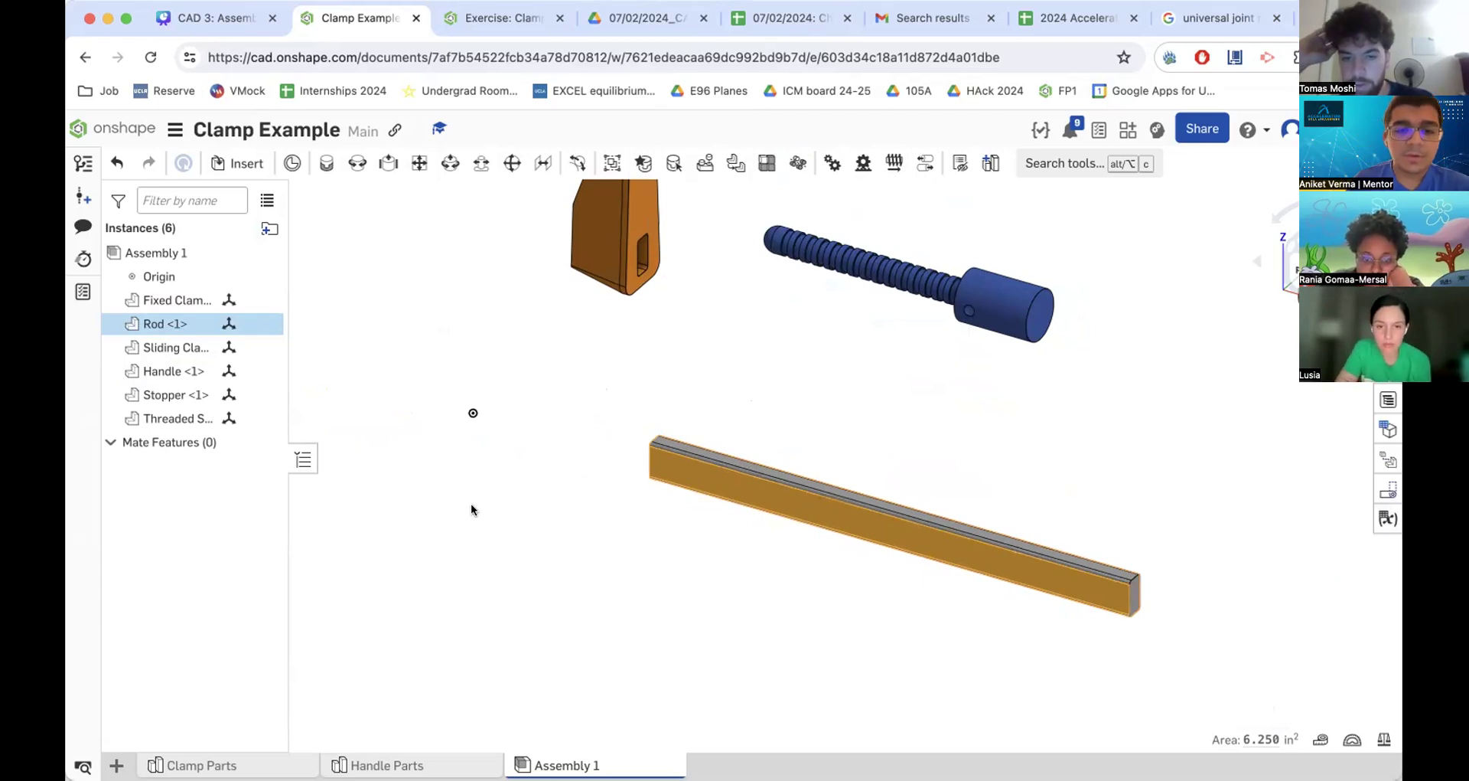
Select and deselect the rod's front face at several points to examine where its move manipulator attaches.
left_click(1058, 528)
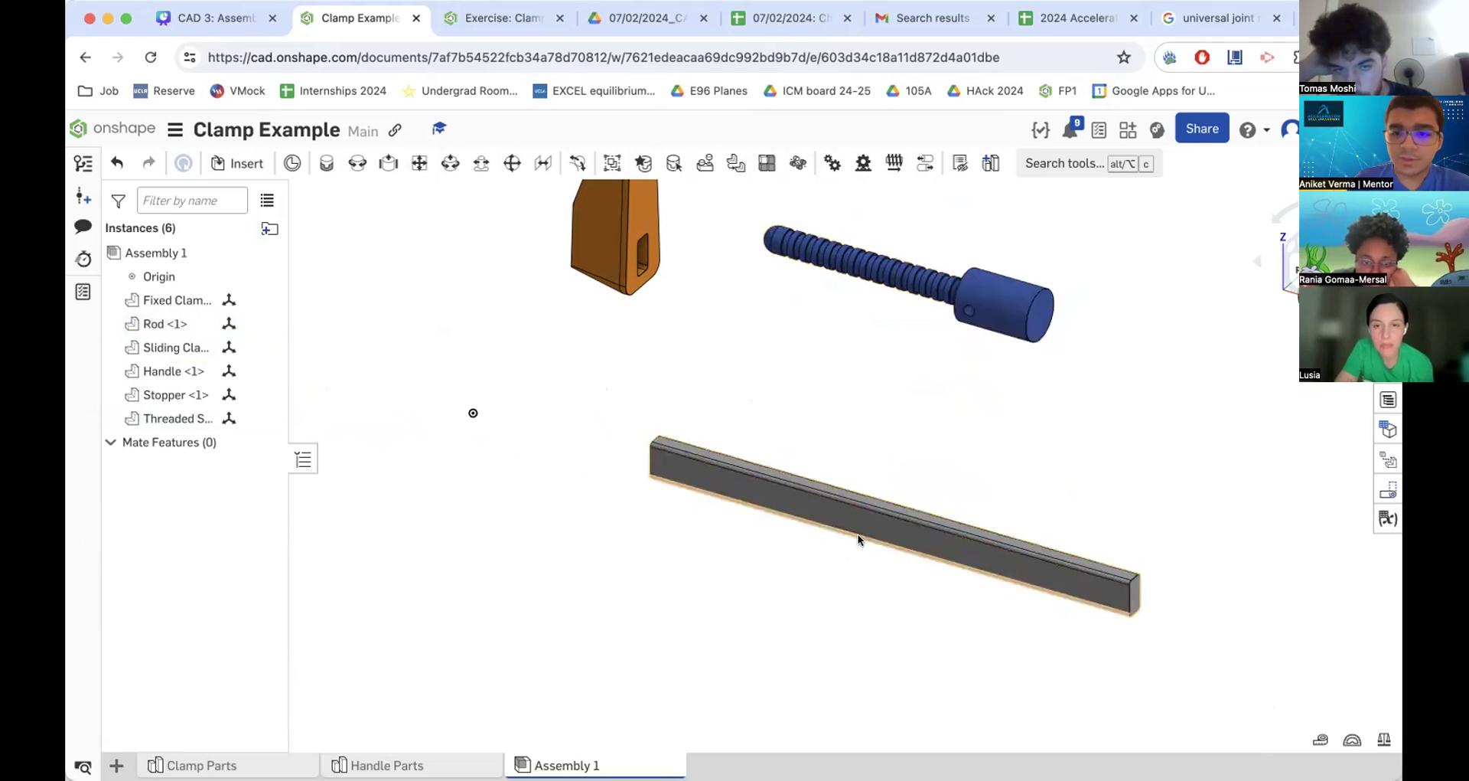
left_click(869, 524)
left_click(1210, 543)
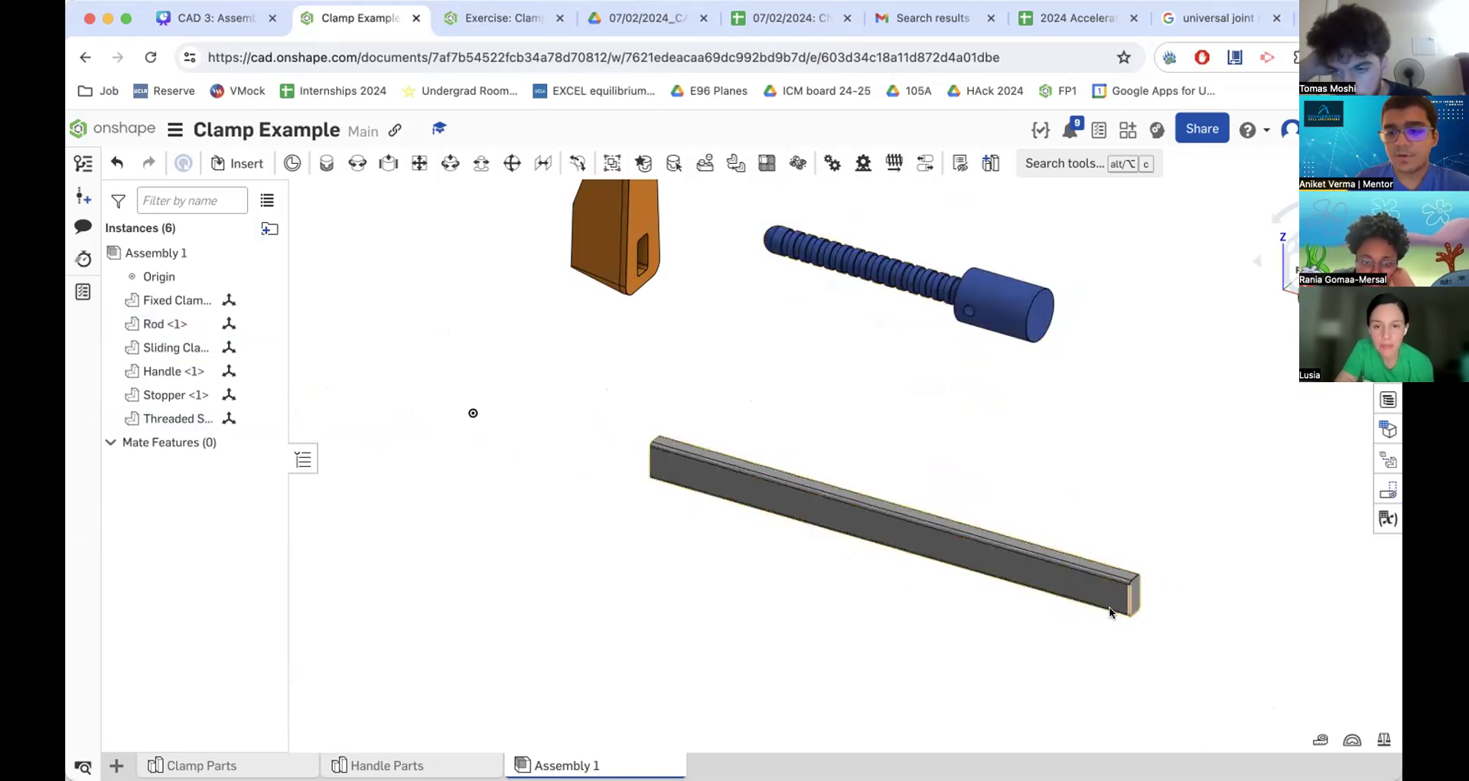
left_click(1108, 596)
left_click(1238, 586)
left_click(845, 515)
left_click(987, 469)
left_click(870, 526)
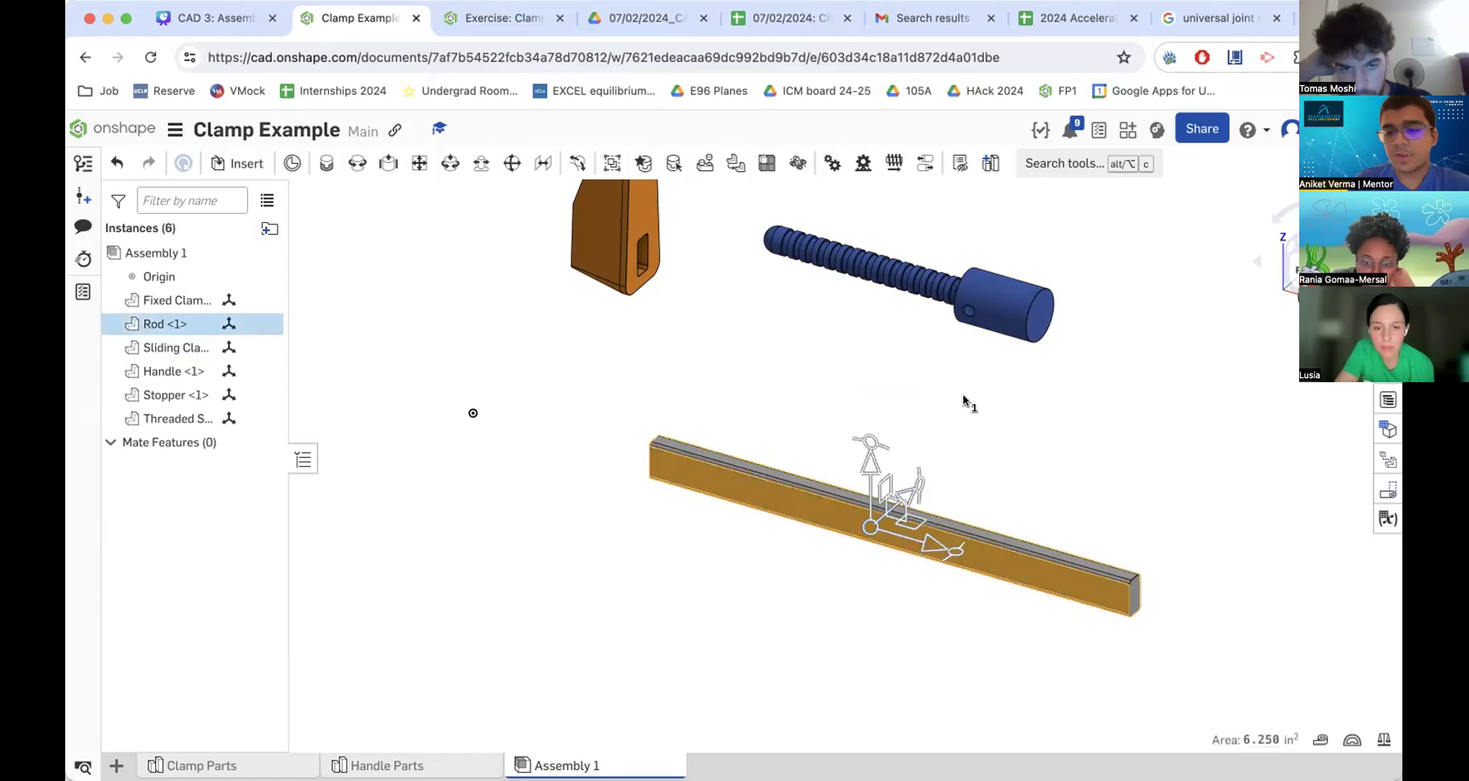
left_click(922, 483)
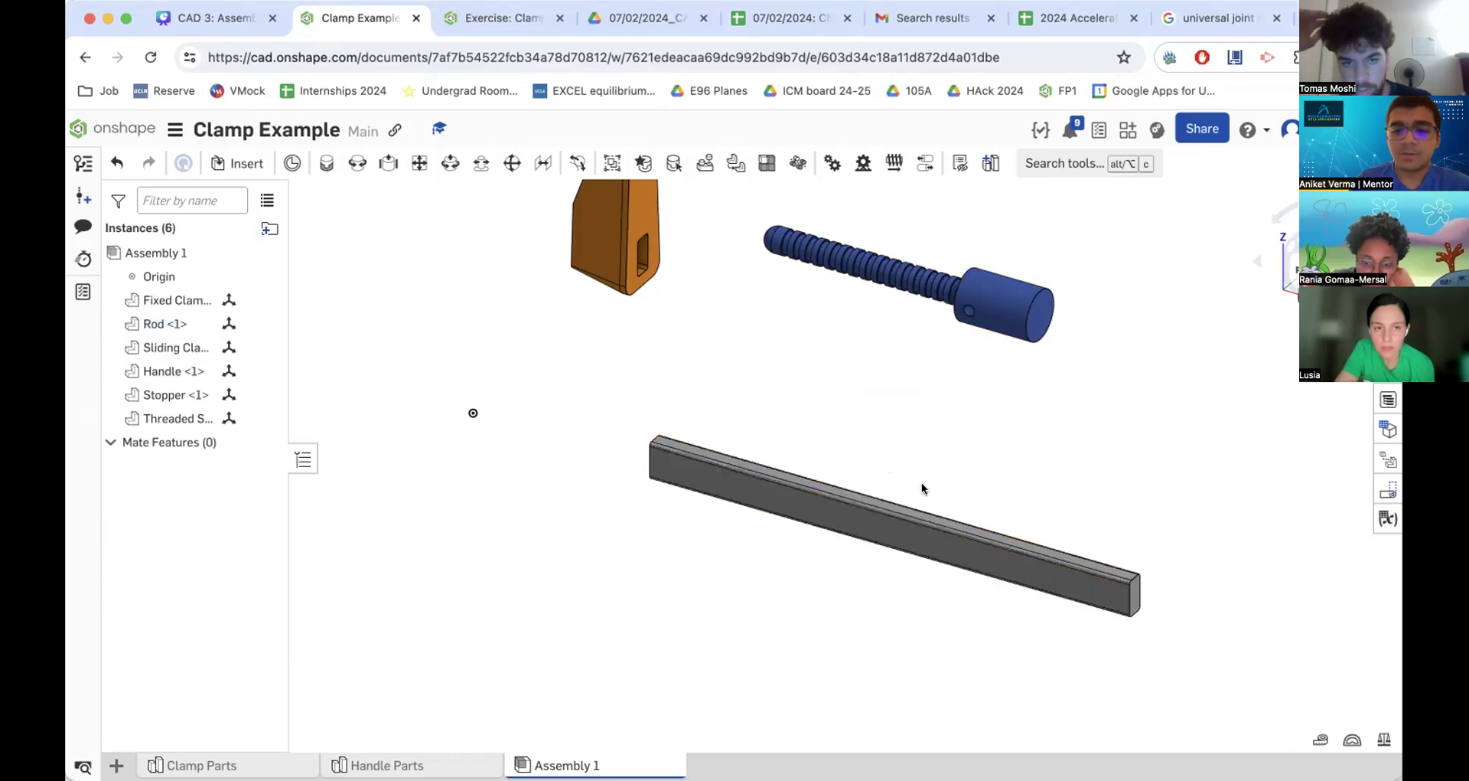
left_click(869, 525)
Examine the selected rod and the other parts from several angles and the front, and check the commands available for the rod.
scroll(951, 551, "up", 8)
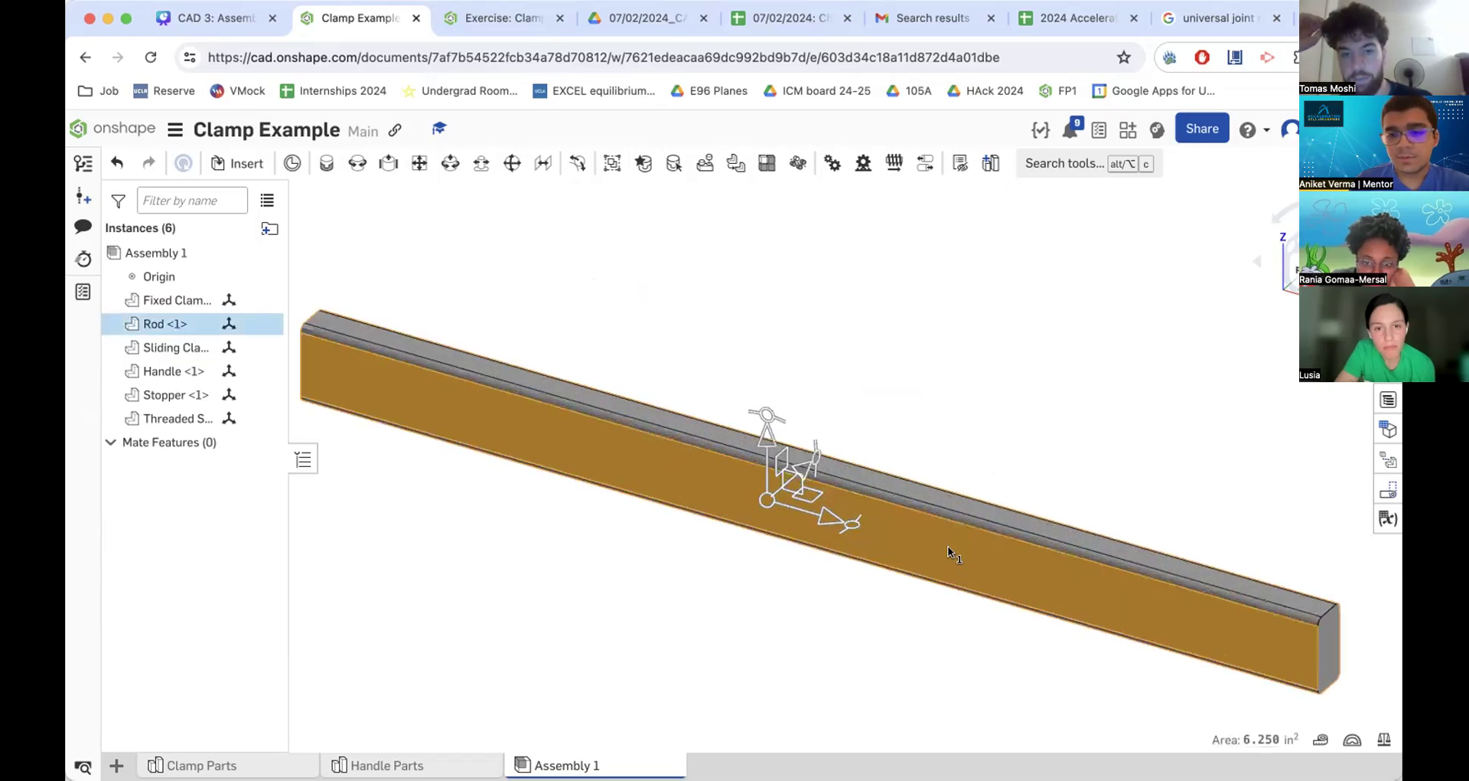
scroll(928, 541, "down", 8)
right_click_drag(904, 454, 922, 483)
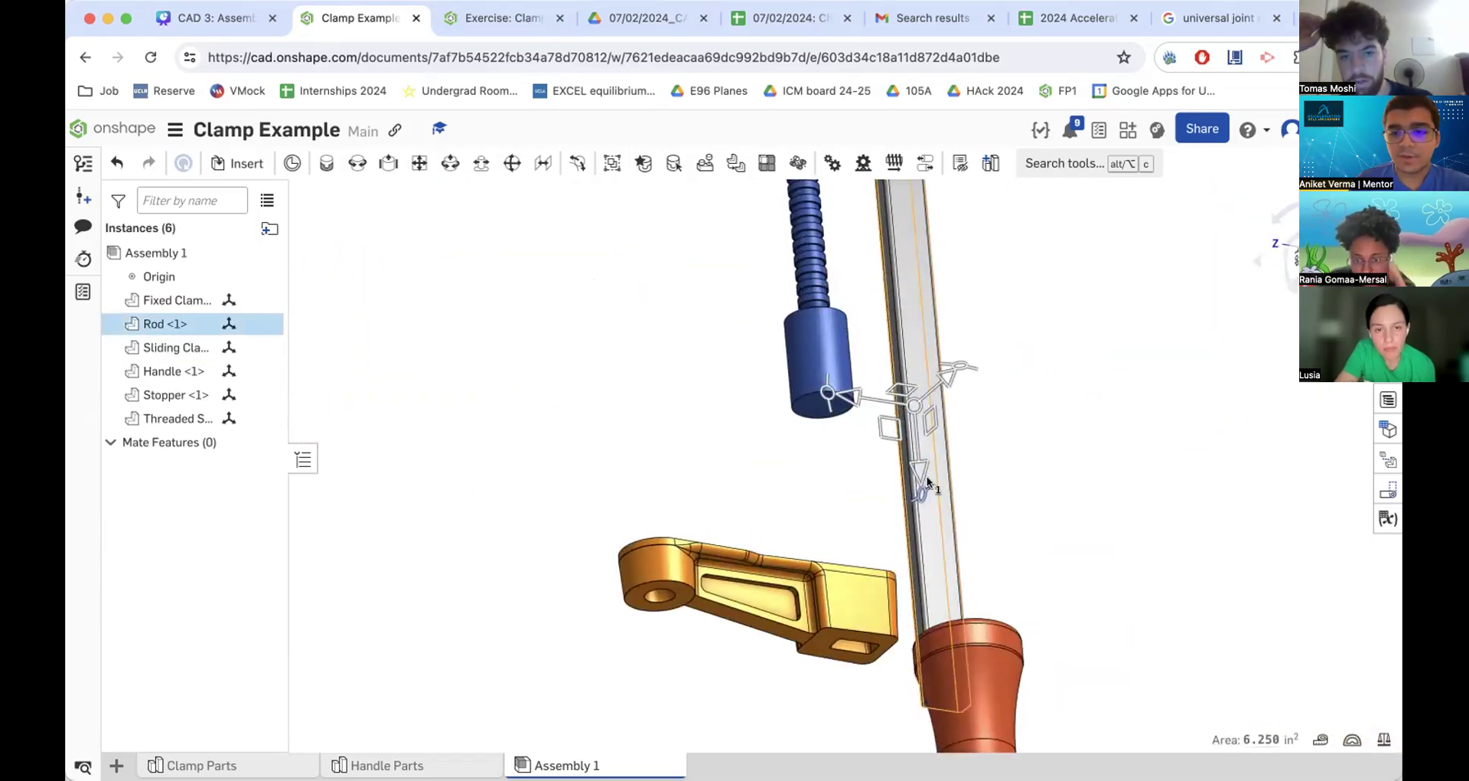
right_click_drag(1016, 476, 547, 687)
scroll(490, 688, "down", 5)
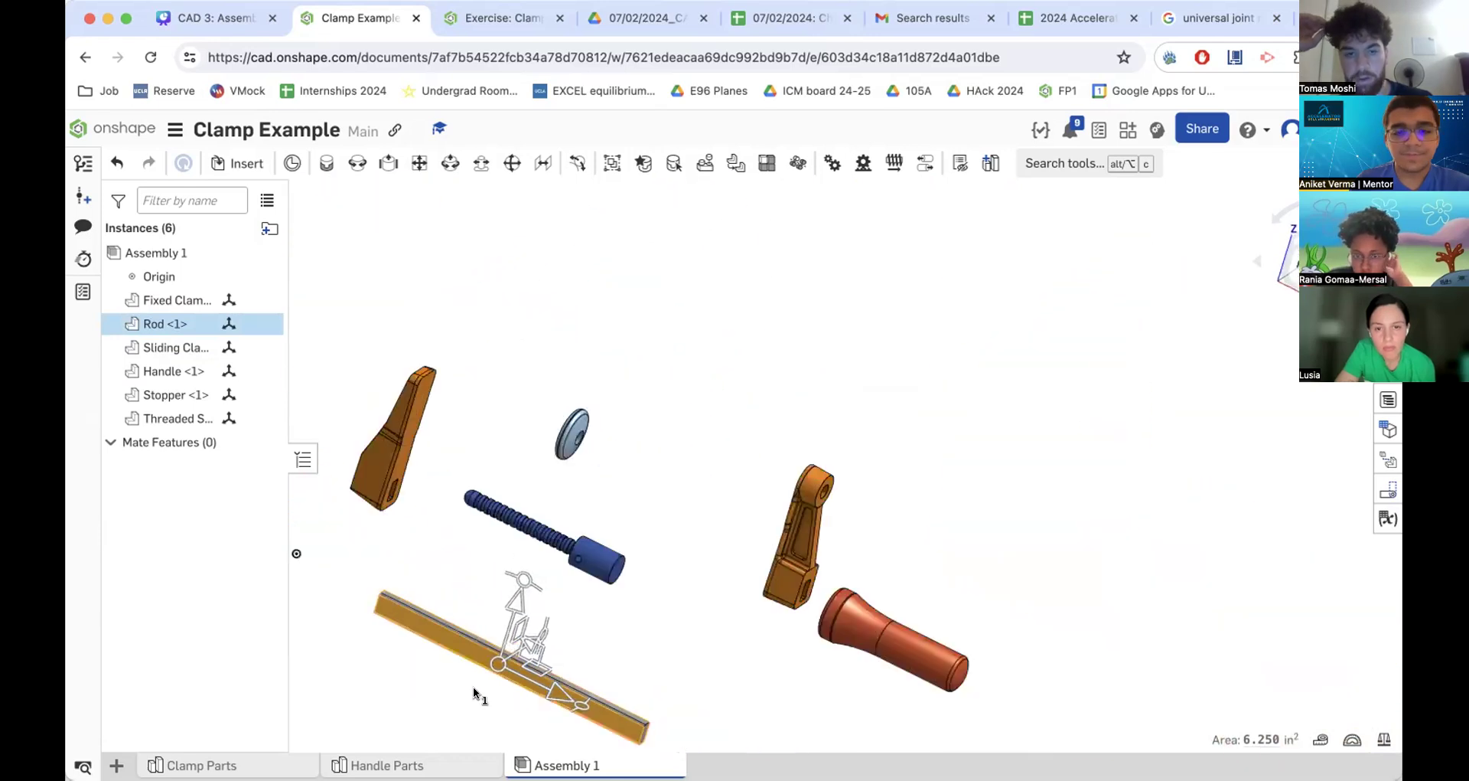
left_click(1287, 264)
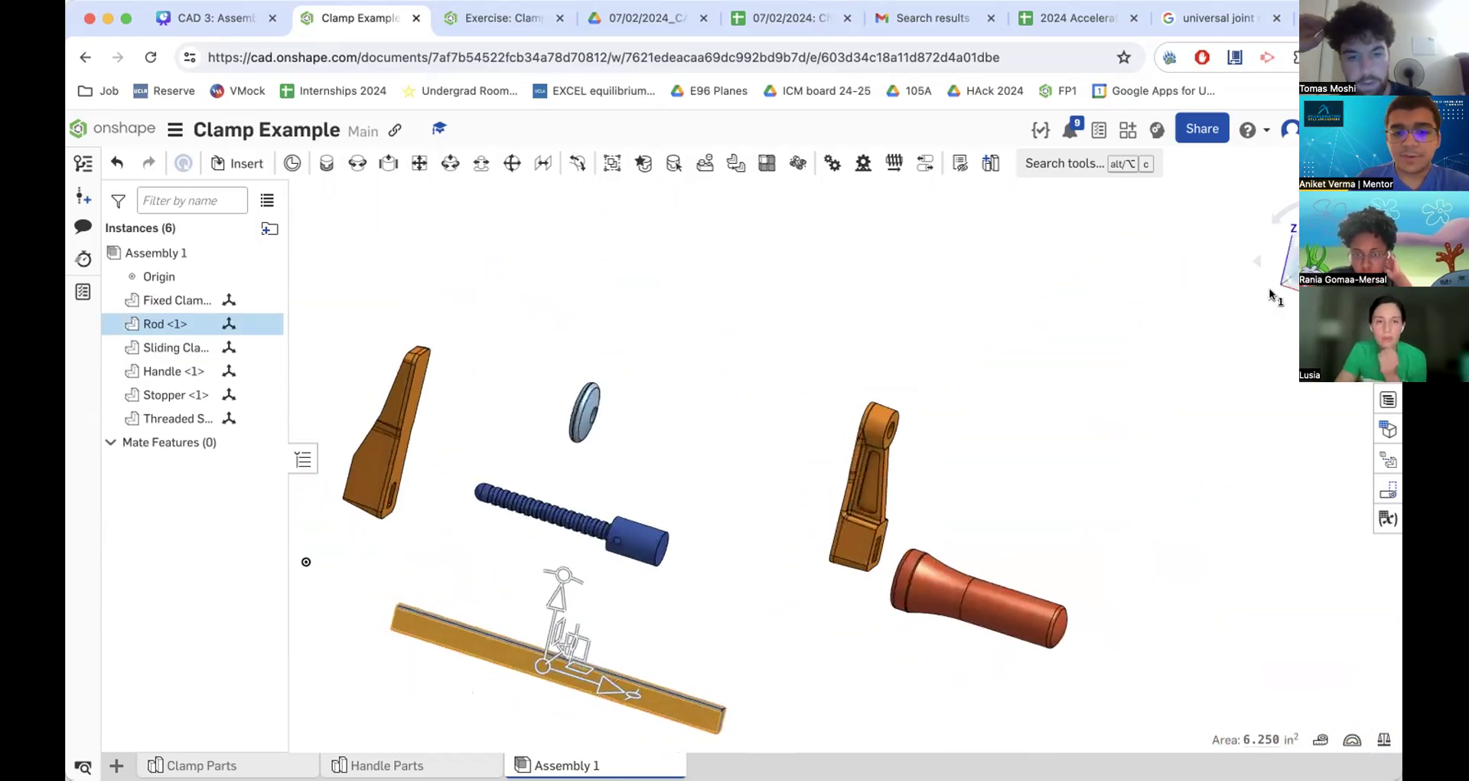
scroll(674, 666, "down", 2)
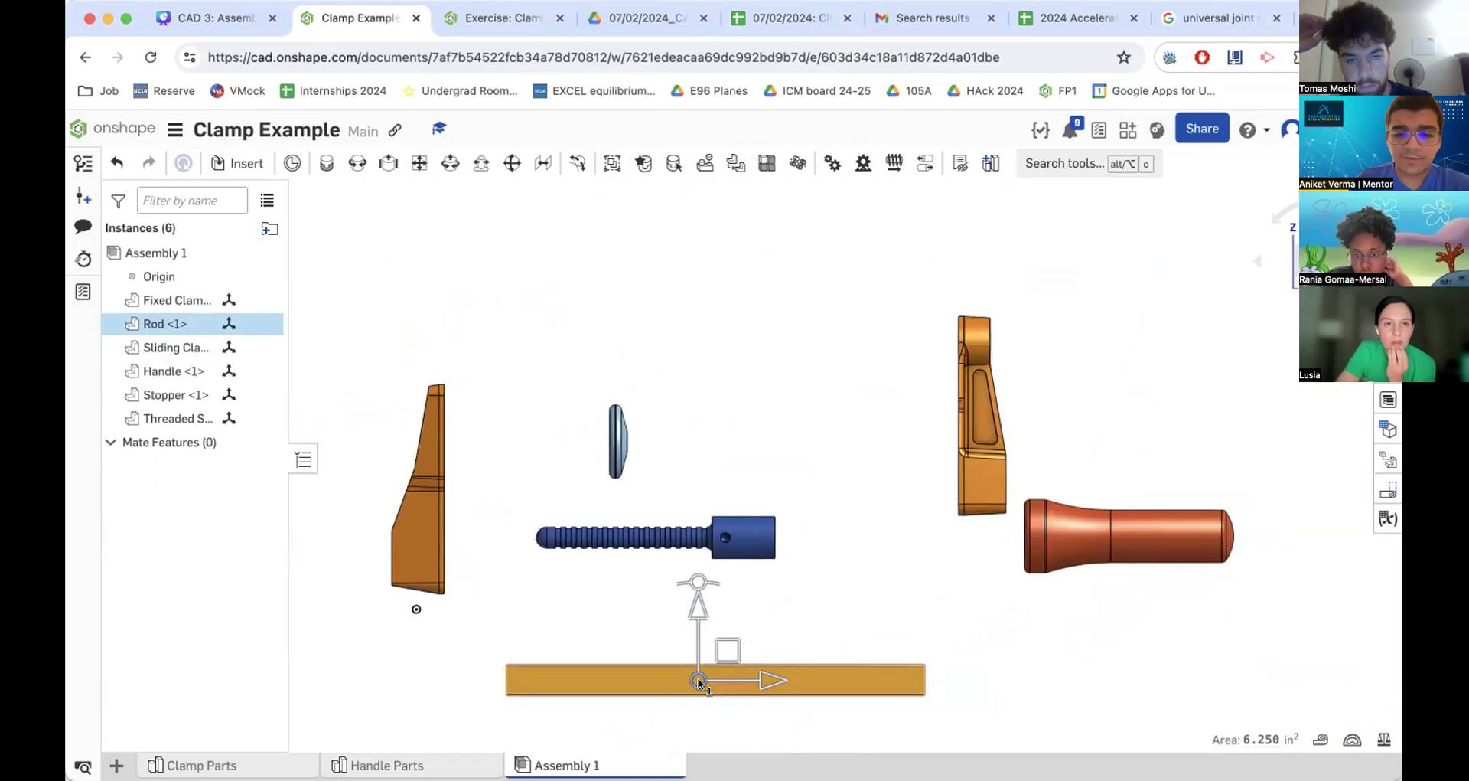
right_click(702, 682)
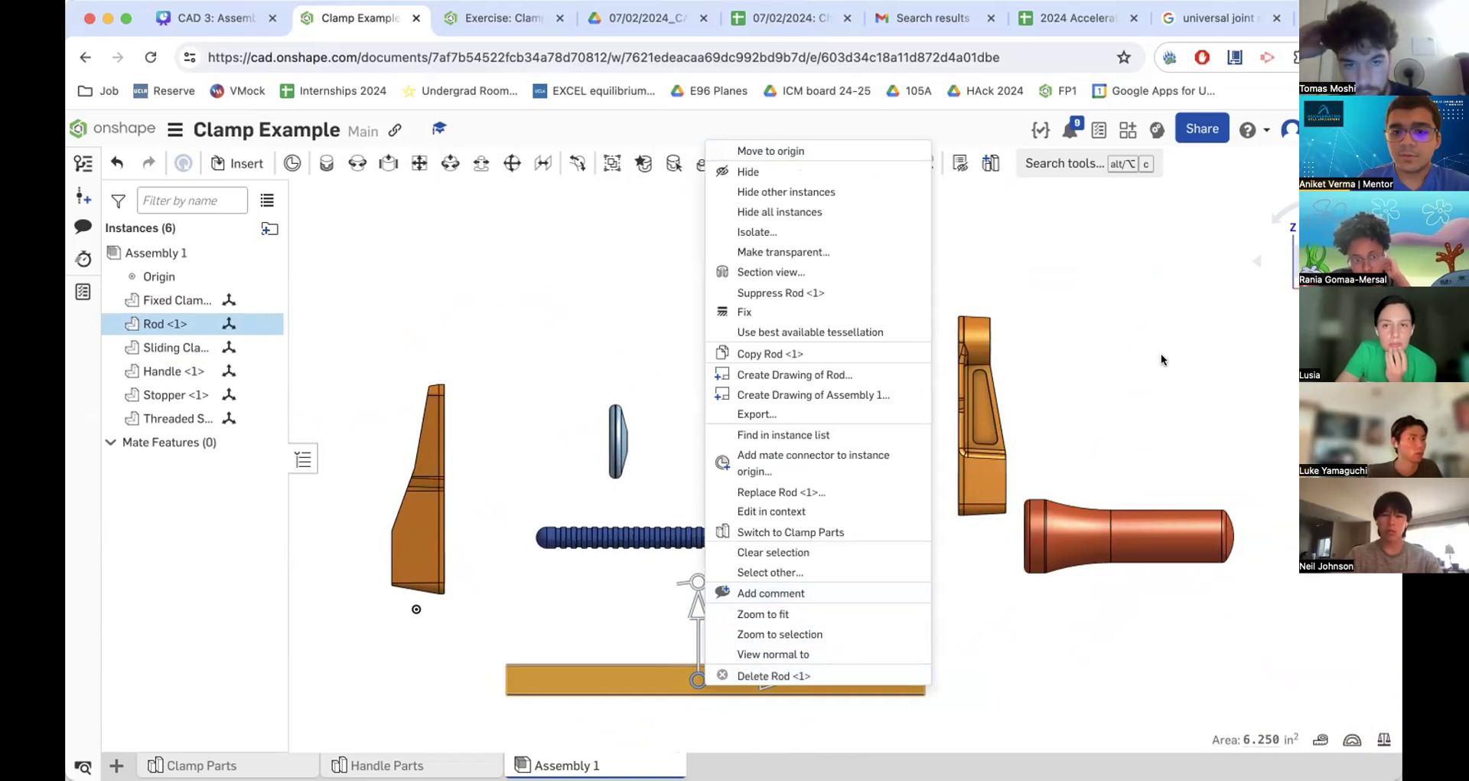
left_click(986, 620)
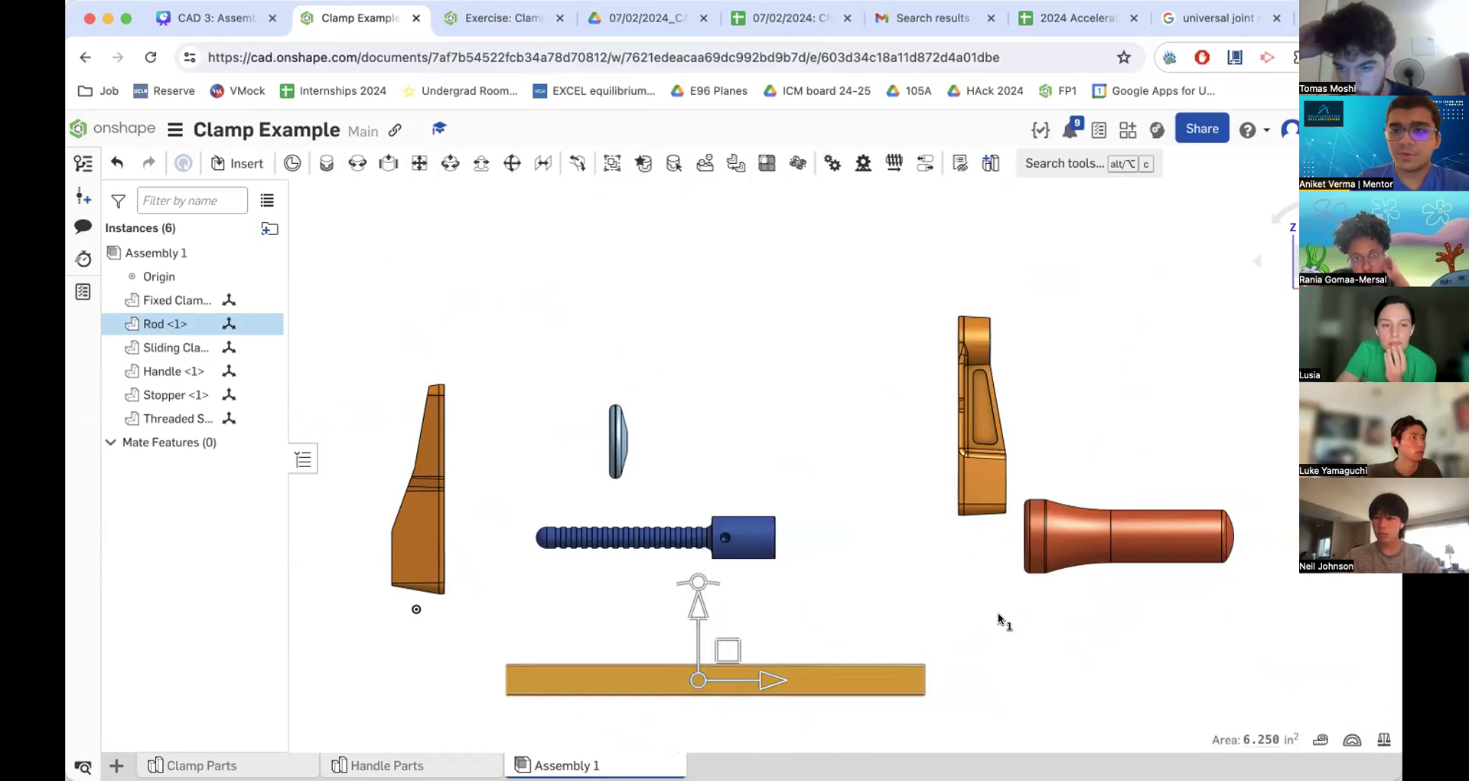
scroll(1014, 523, "down", 2)
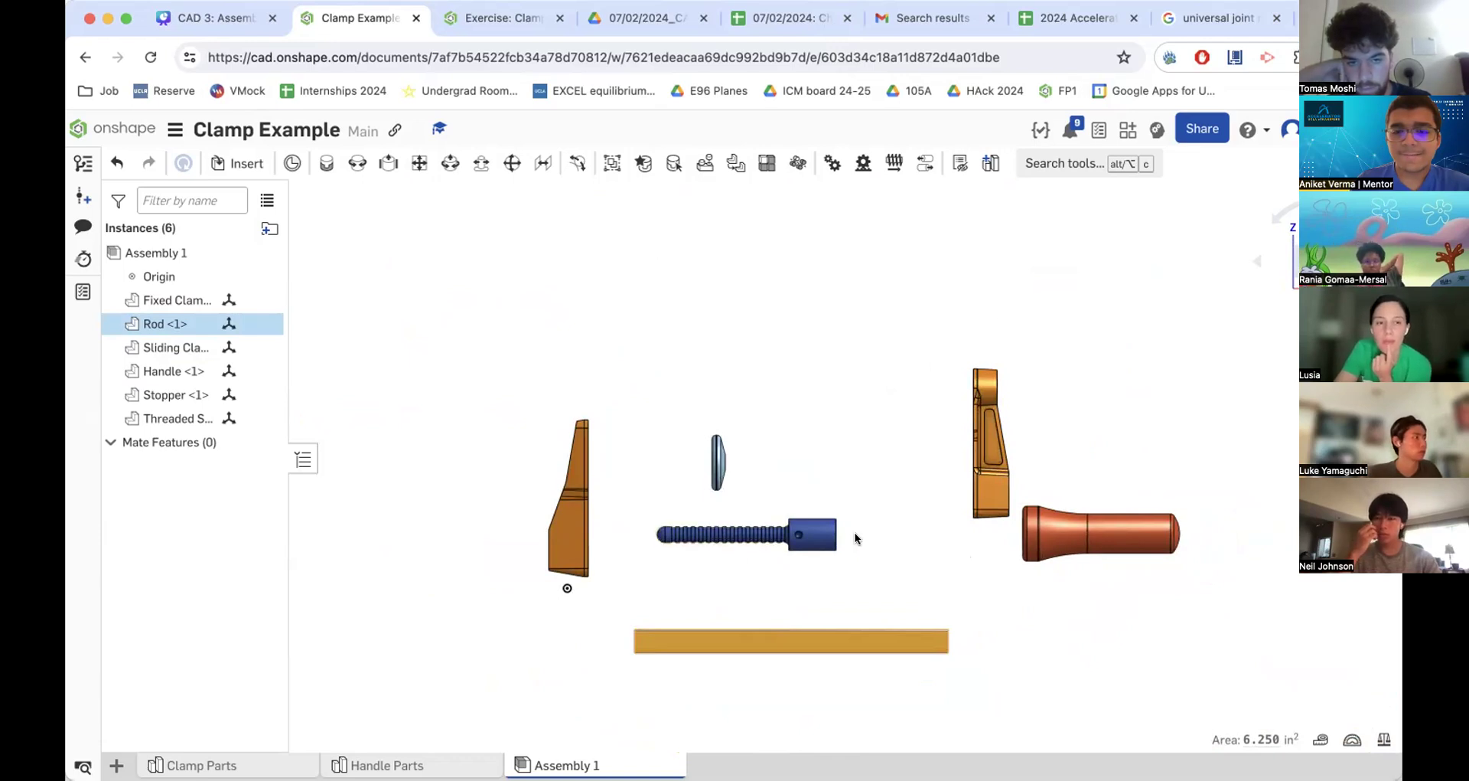
Reselect the rod at the centre of its front face to check the manipulator's placement, and clear the selection.
mouse_move(895, 549)
right_mouse_down()
mouse_move(860, 581)
mouse_move(871, 564)
right_mouse_up()
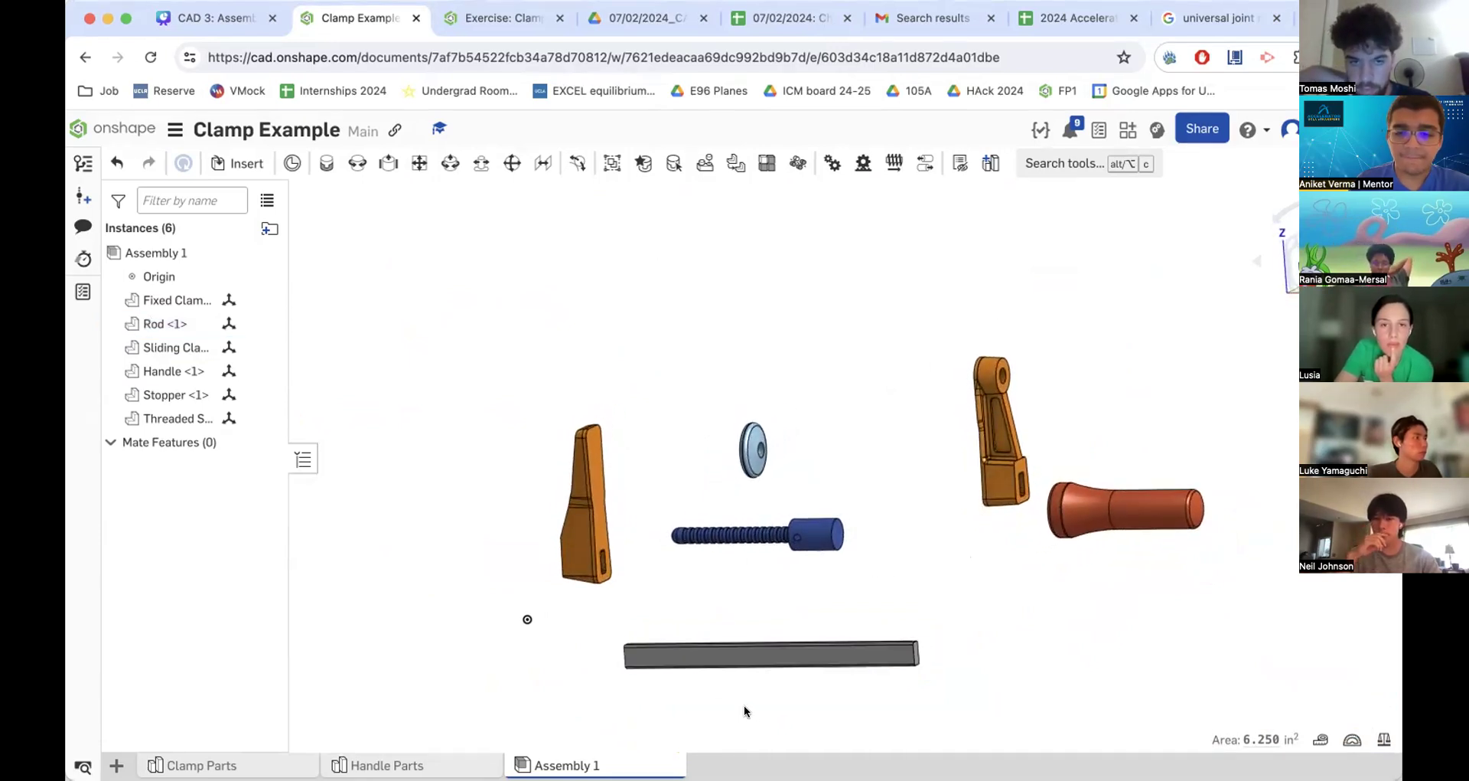
left_click(758, 658)
scroll(756, 659, "up", 5)
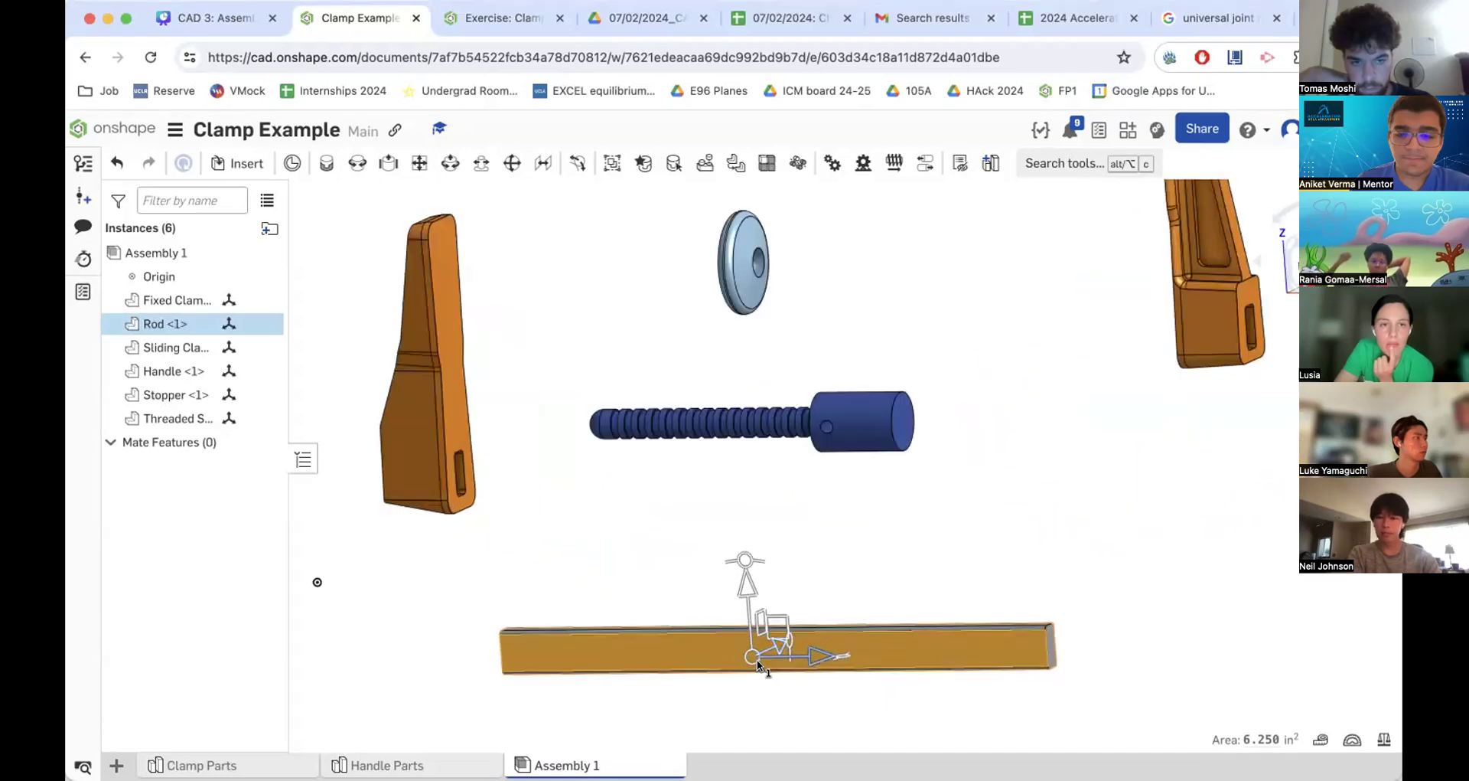
left_click(745, 701)
left_click(753, 653)
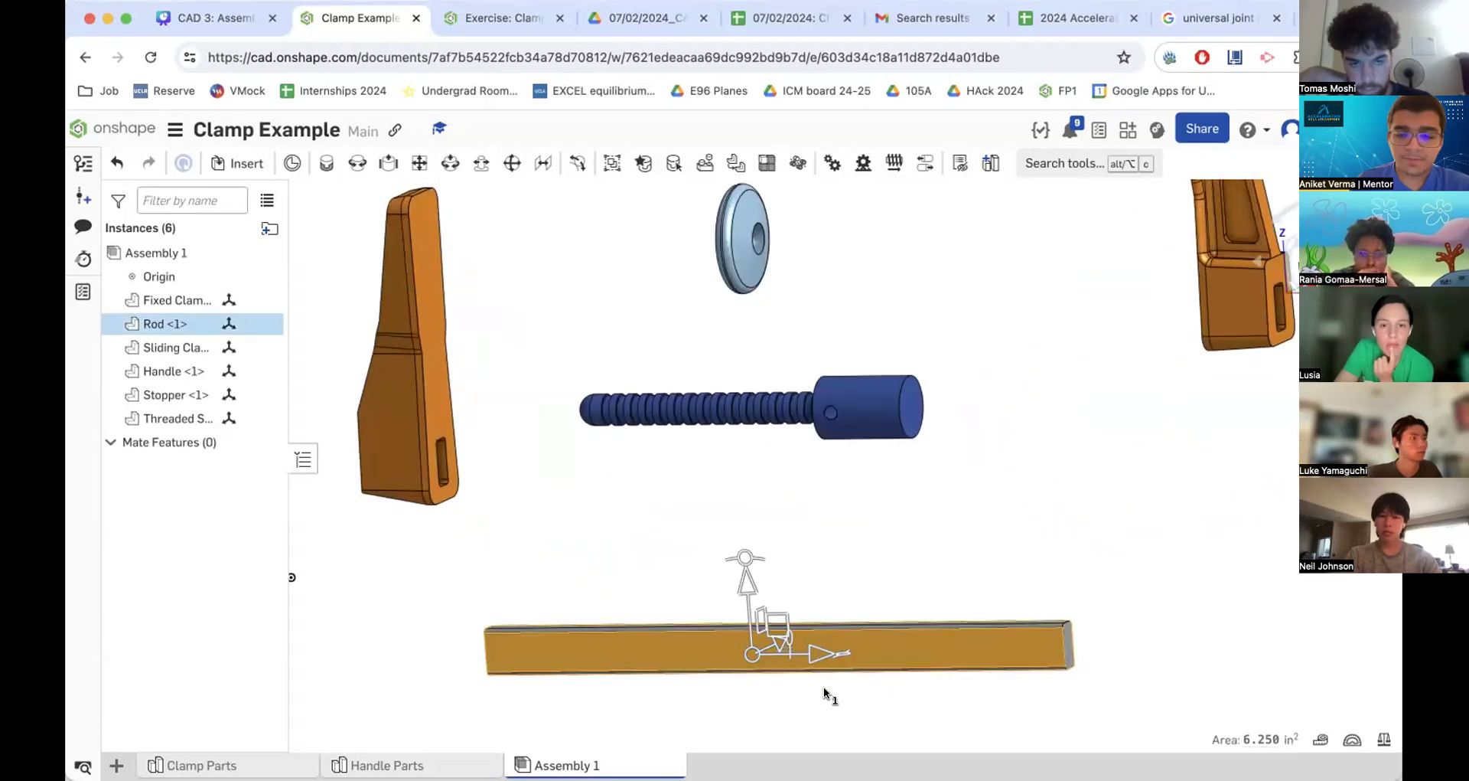
left_click(815, 686)
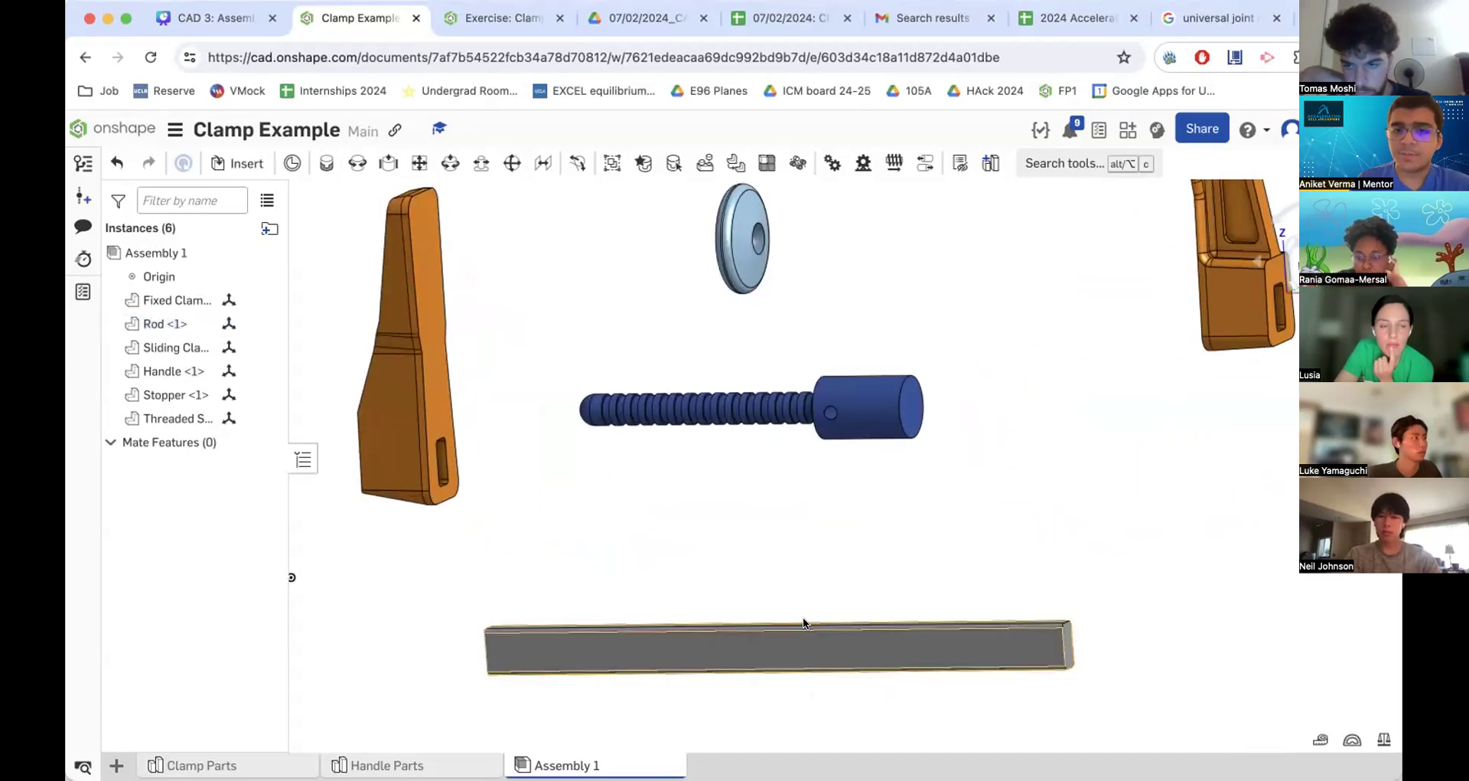
left_click(751, 647)
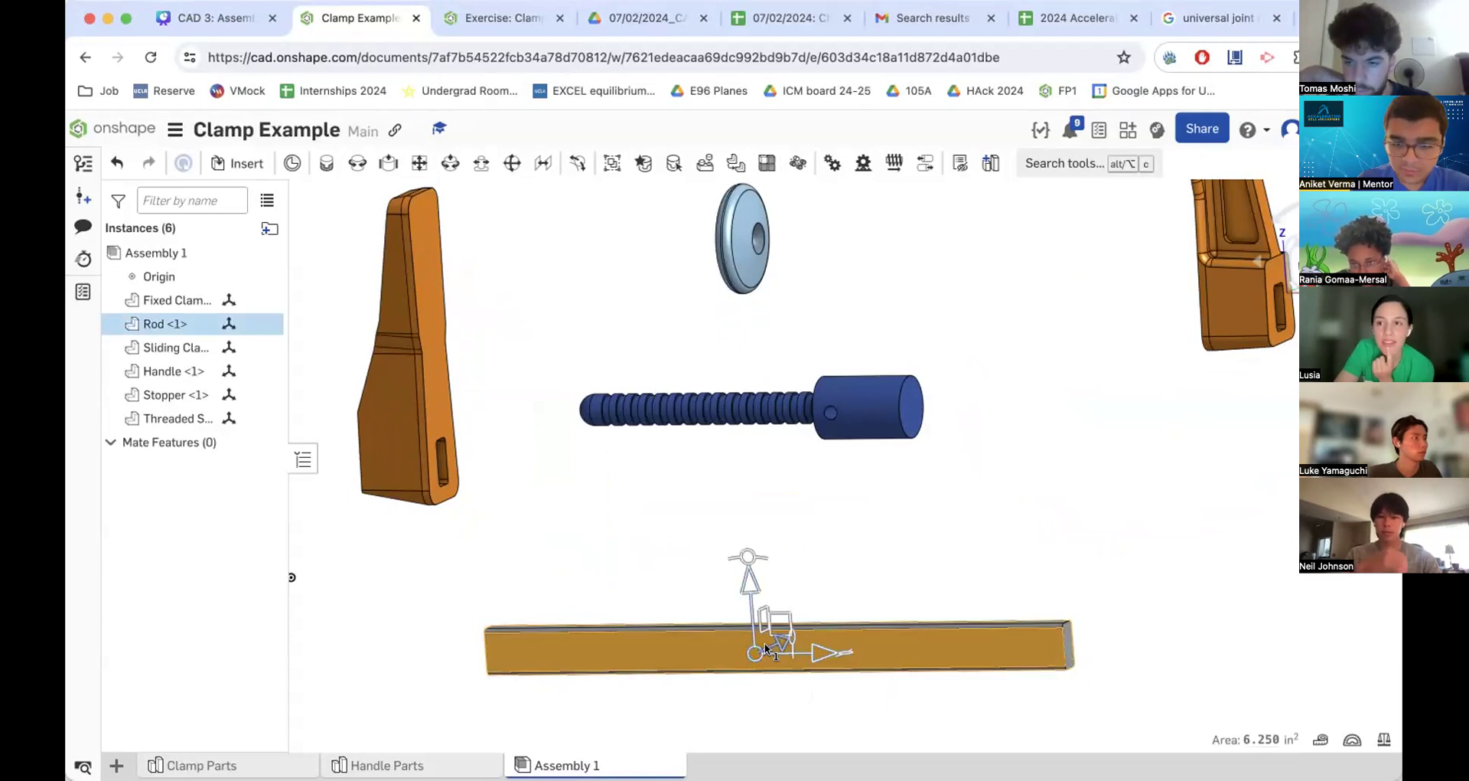
left_click(797, 676)
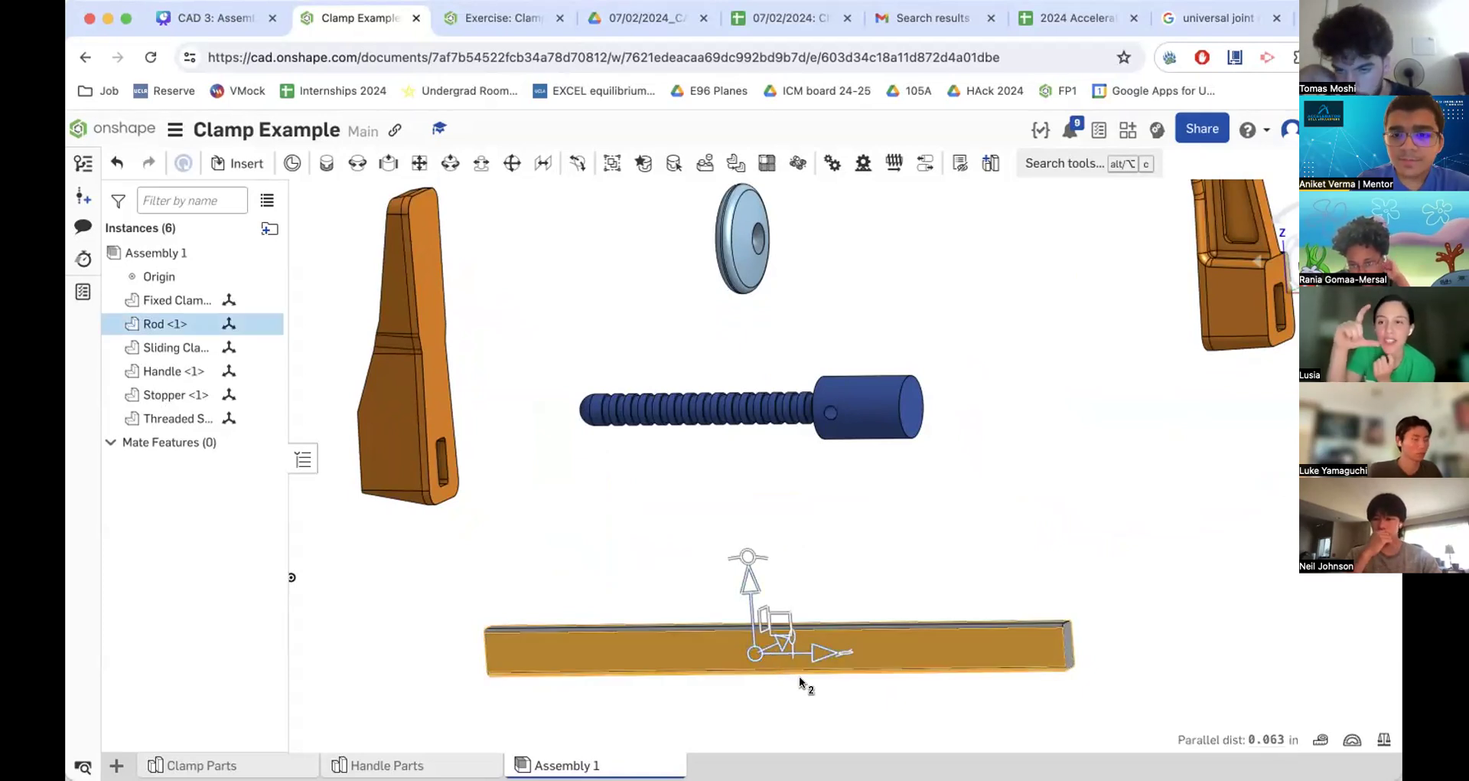
left_click(802, 686)
scroll(575, 427, "down", 3)
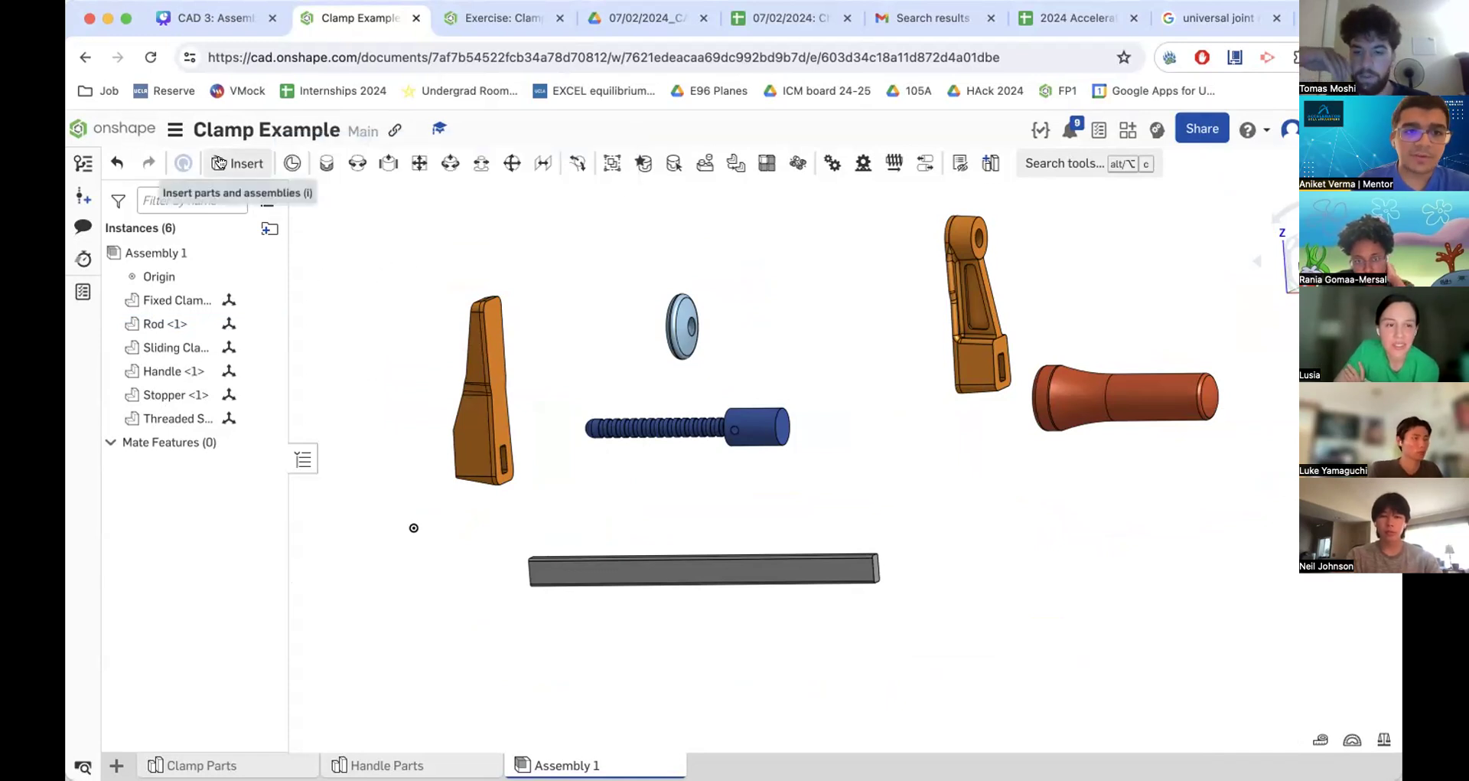
left_click(219, 162)
scroll(628, 571, "down", 3)
scroll(627, 572, "up", 3)
scroll(621, 576, "down", 1)
right_click_drag(598, 556, 610, 525)
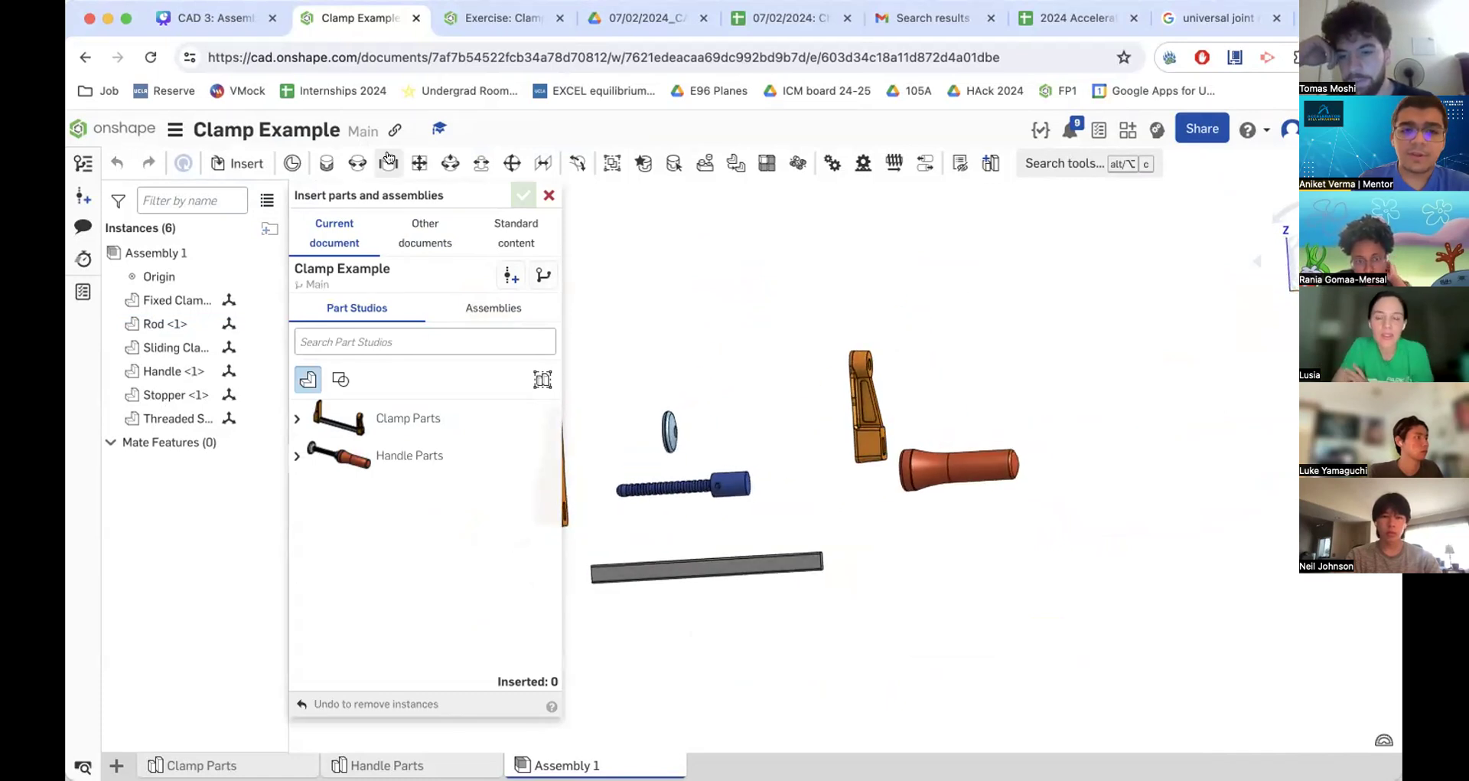
left_click(678, 564)
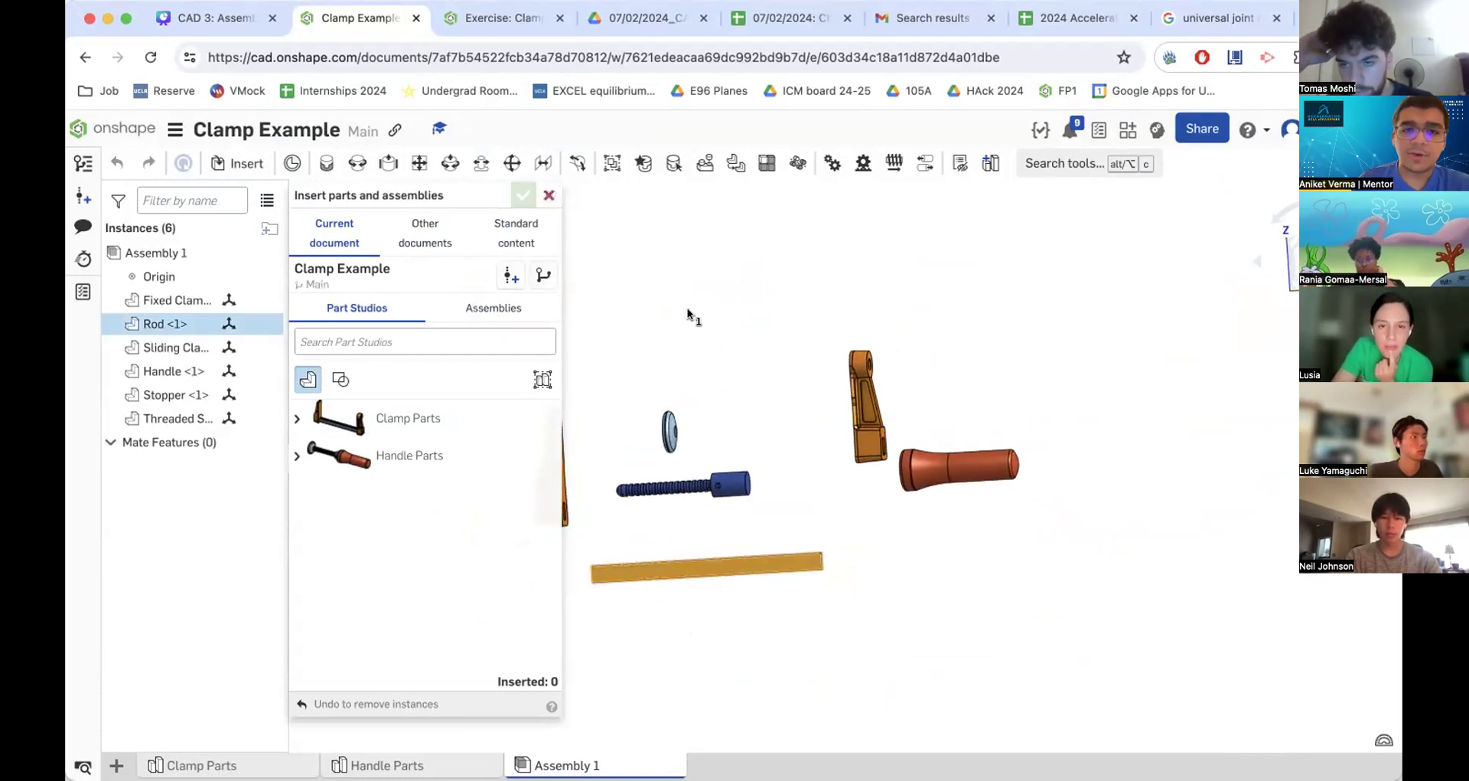
left_click(937, 621)
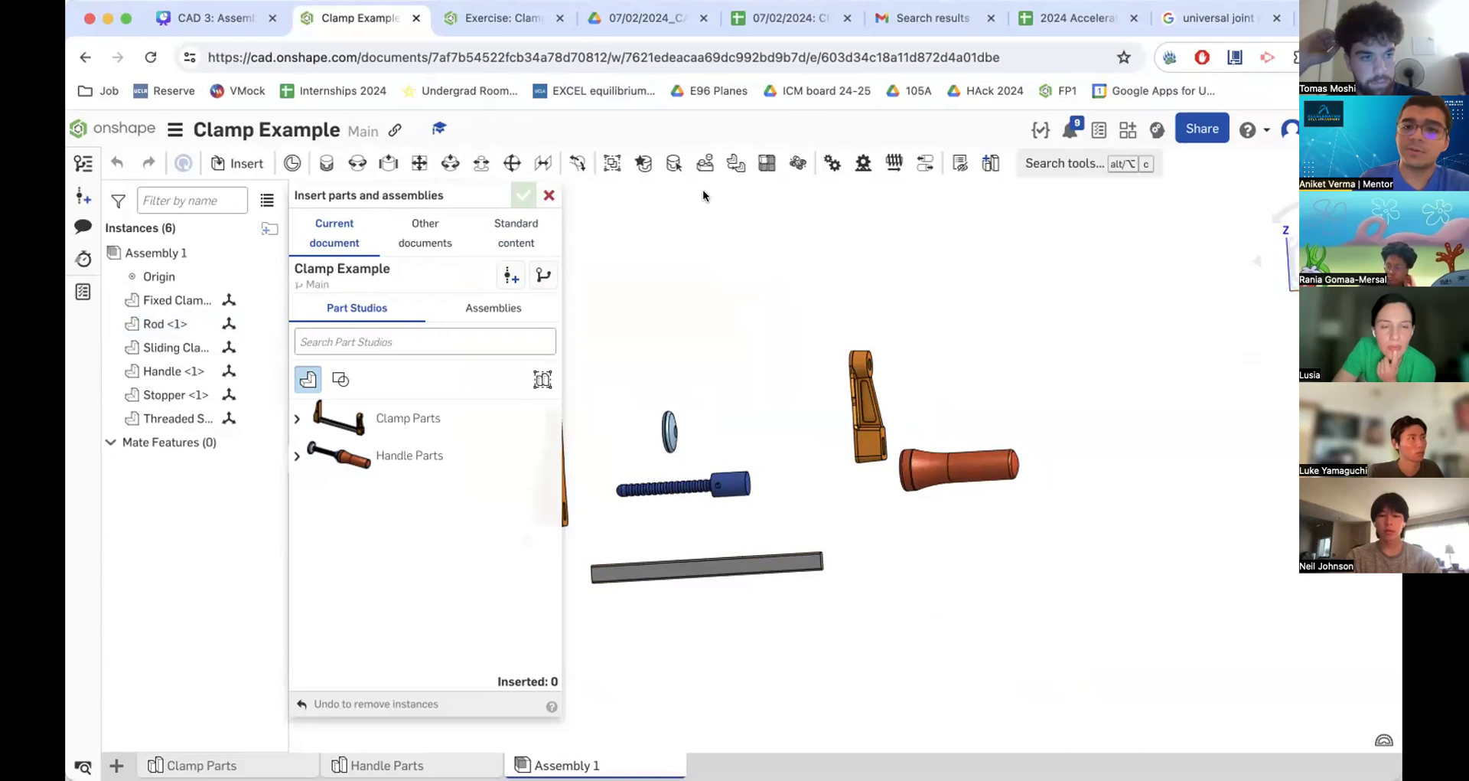
left_click(549, 196)
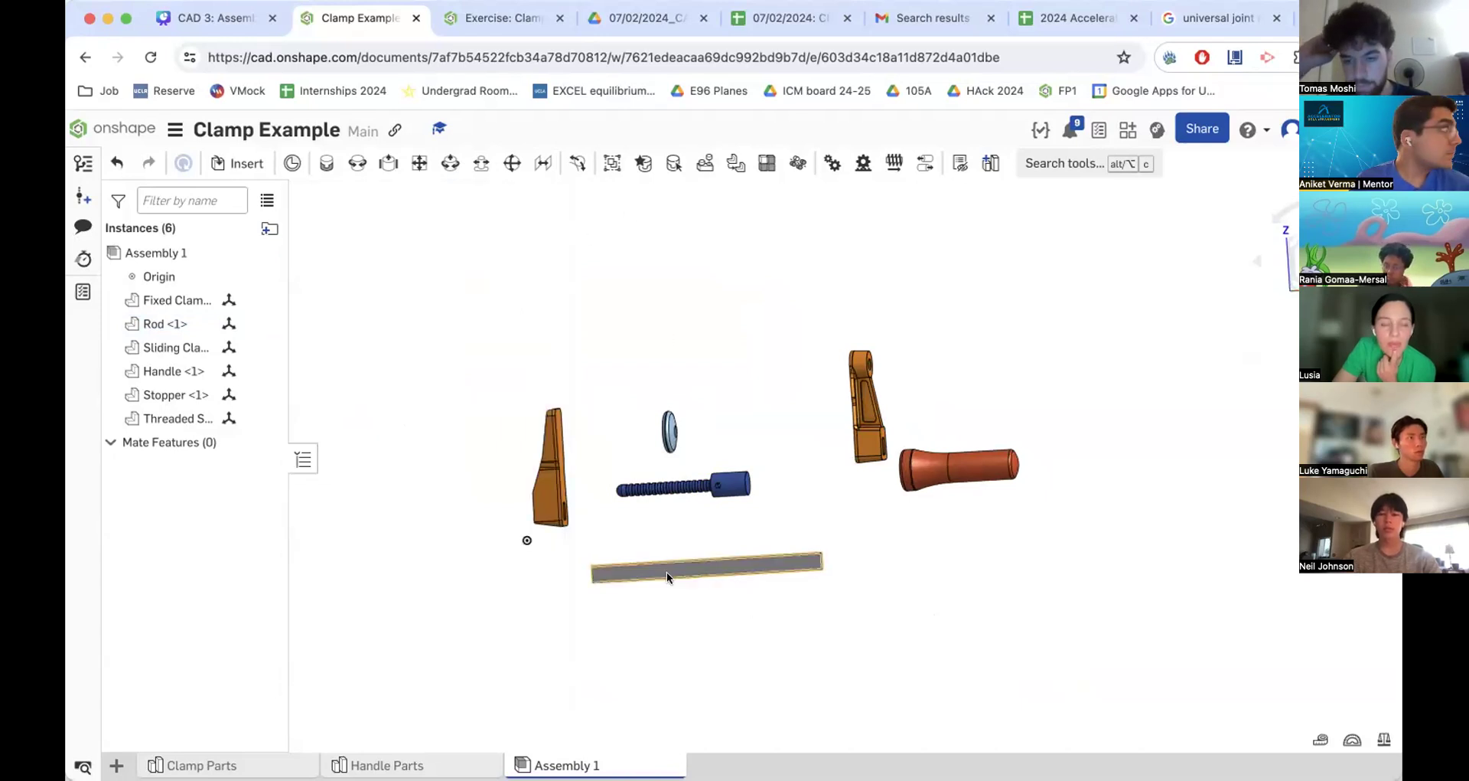
Select the rod at the centre of its front face and move it to the assembly origin.
scroll(687, 605, "up", 2)
scroll(684, 651, "up", 2)
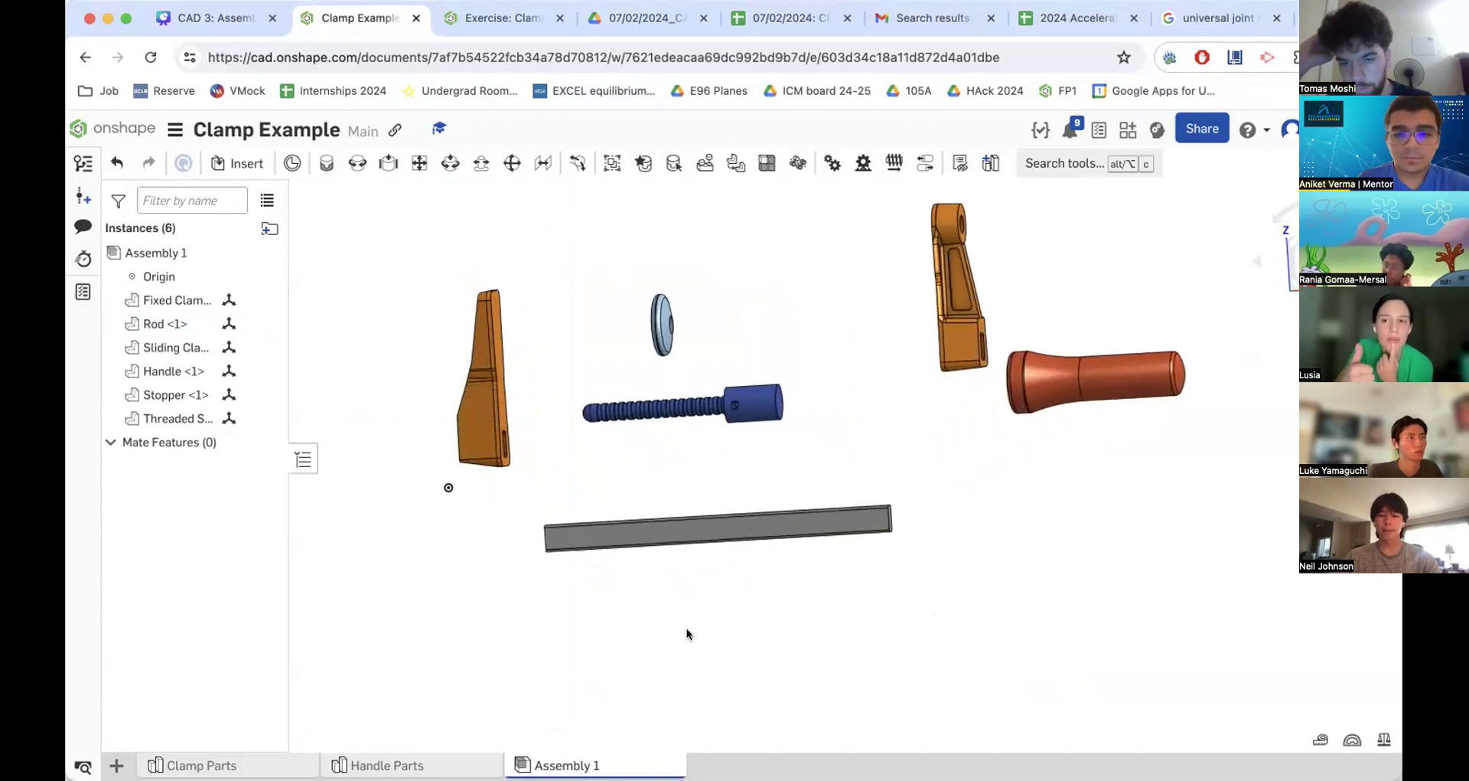
scroll(708, 522, "up", 2)
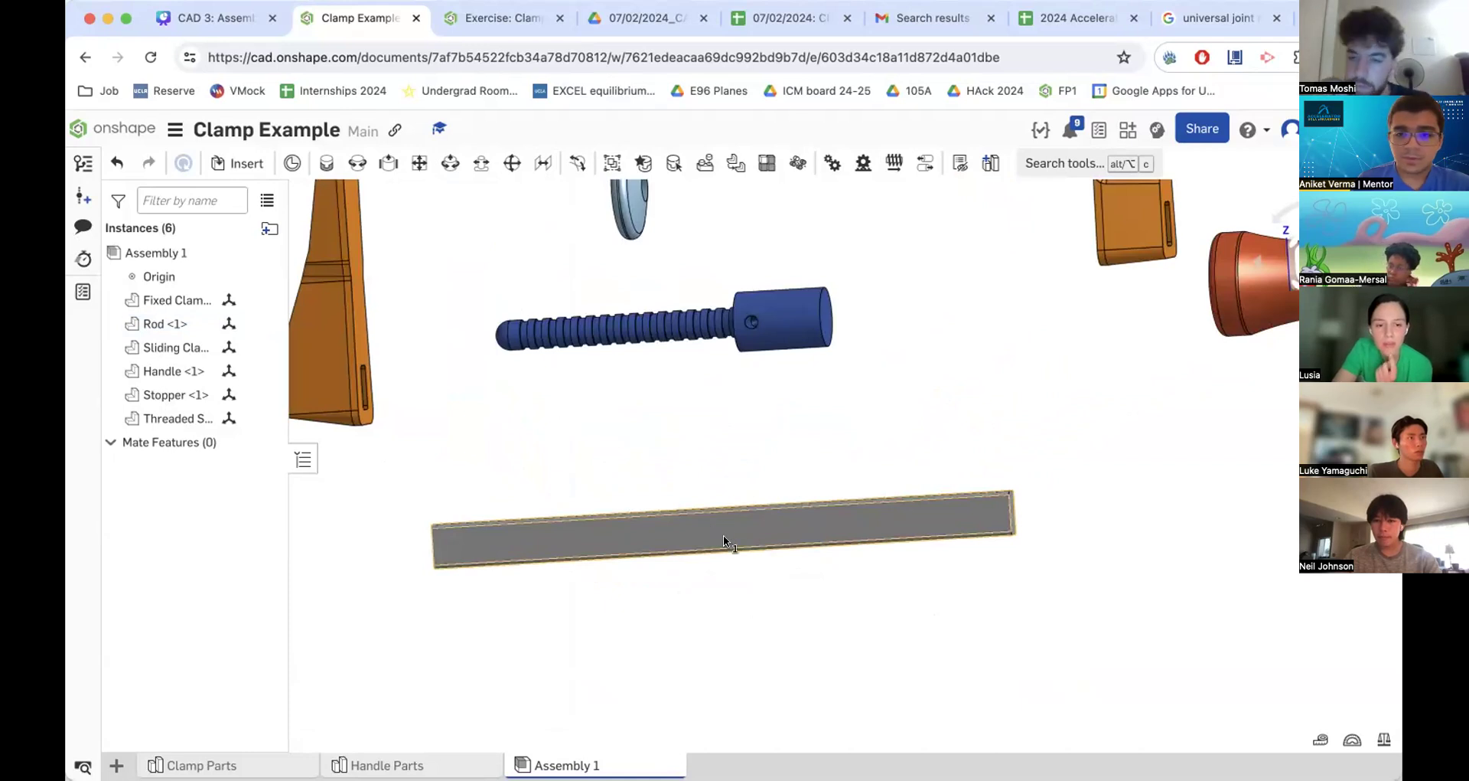
left_click(723, 540)
scroll(720, 545, "down", 3)
right_click_drag(717, 553, 688, 578)
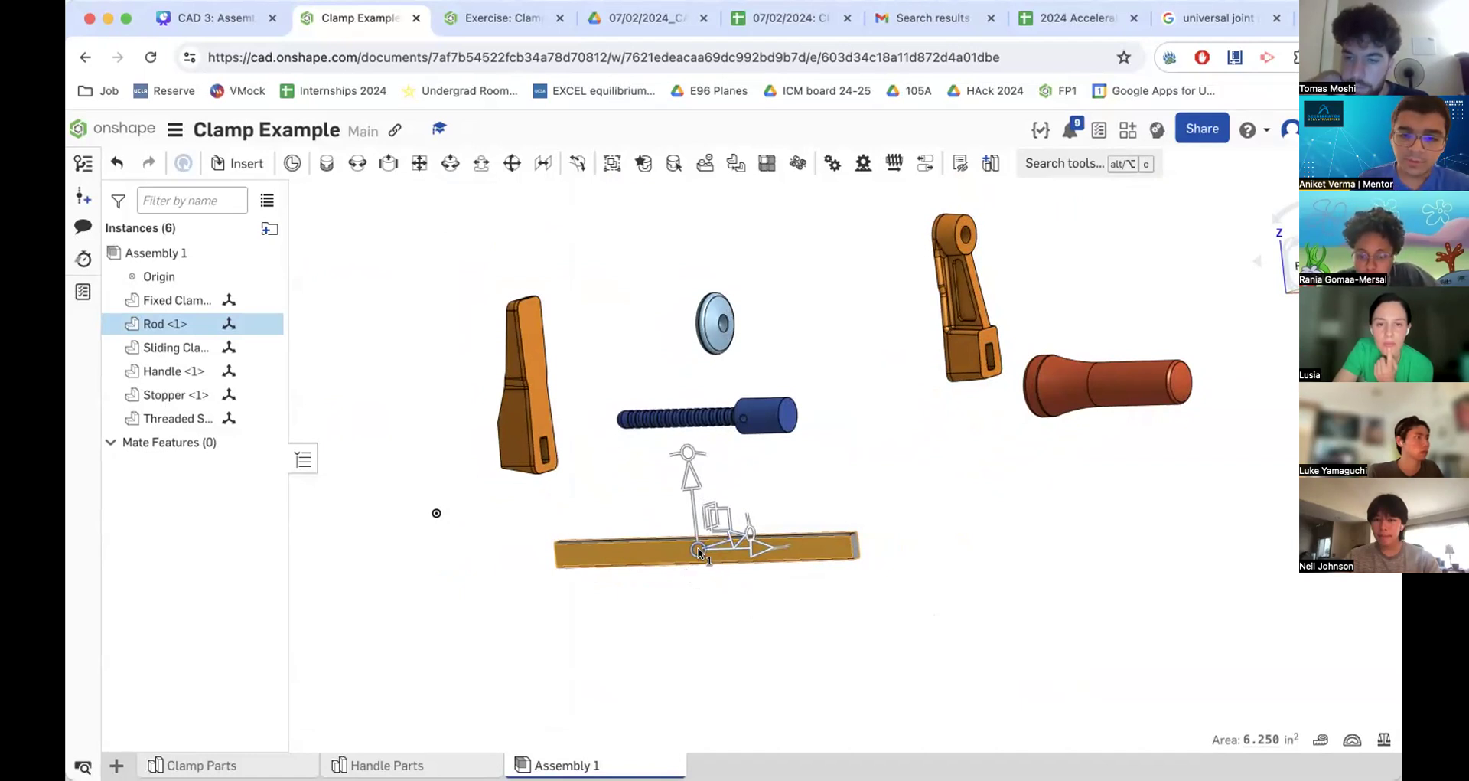
right_click(697, 548)
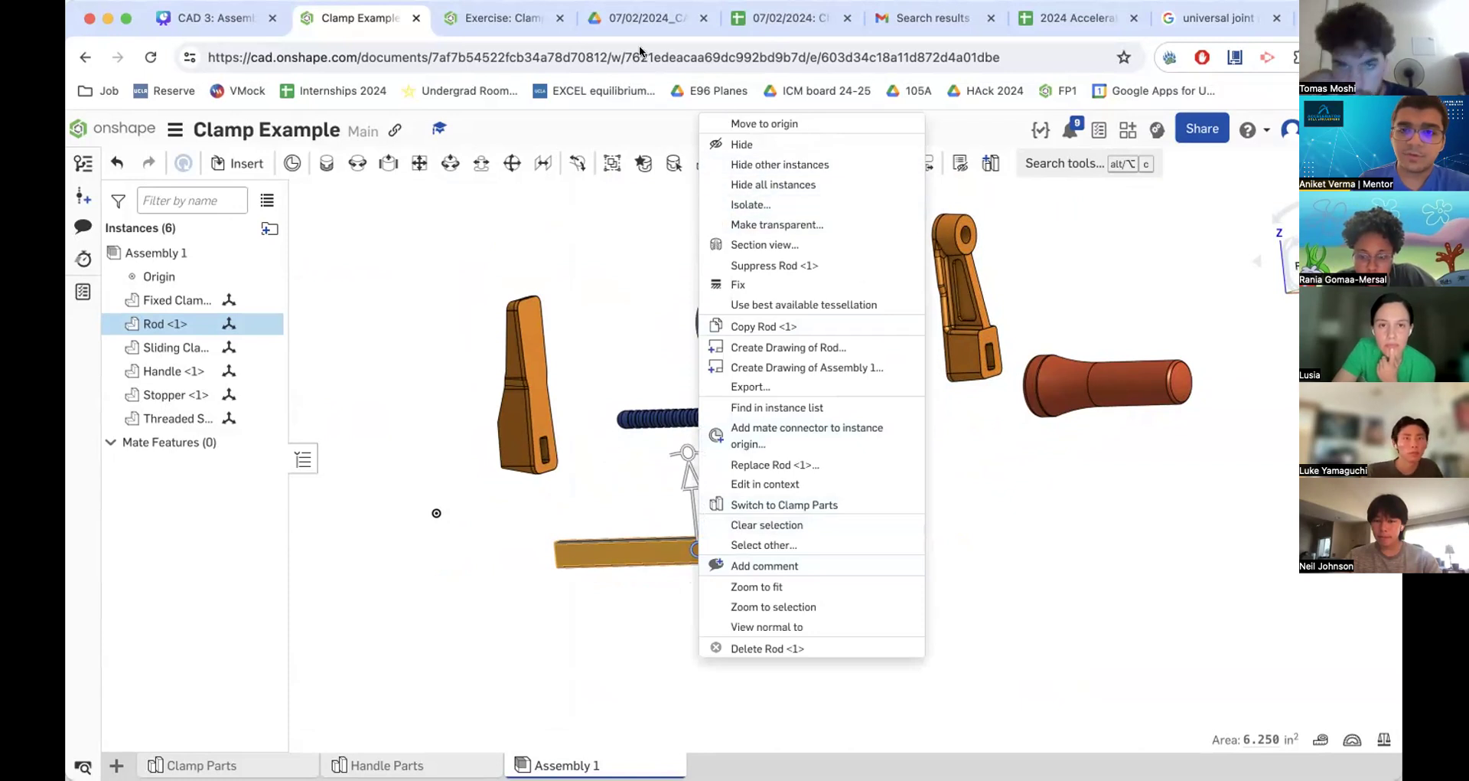
left_click(773, 124)
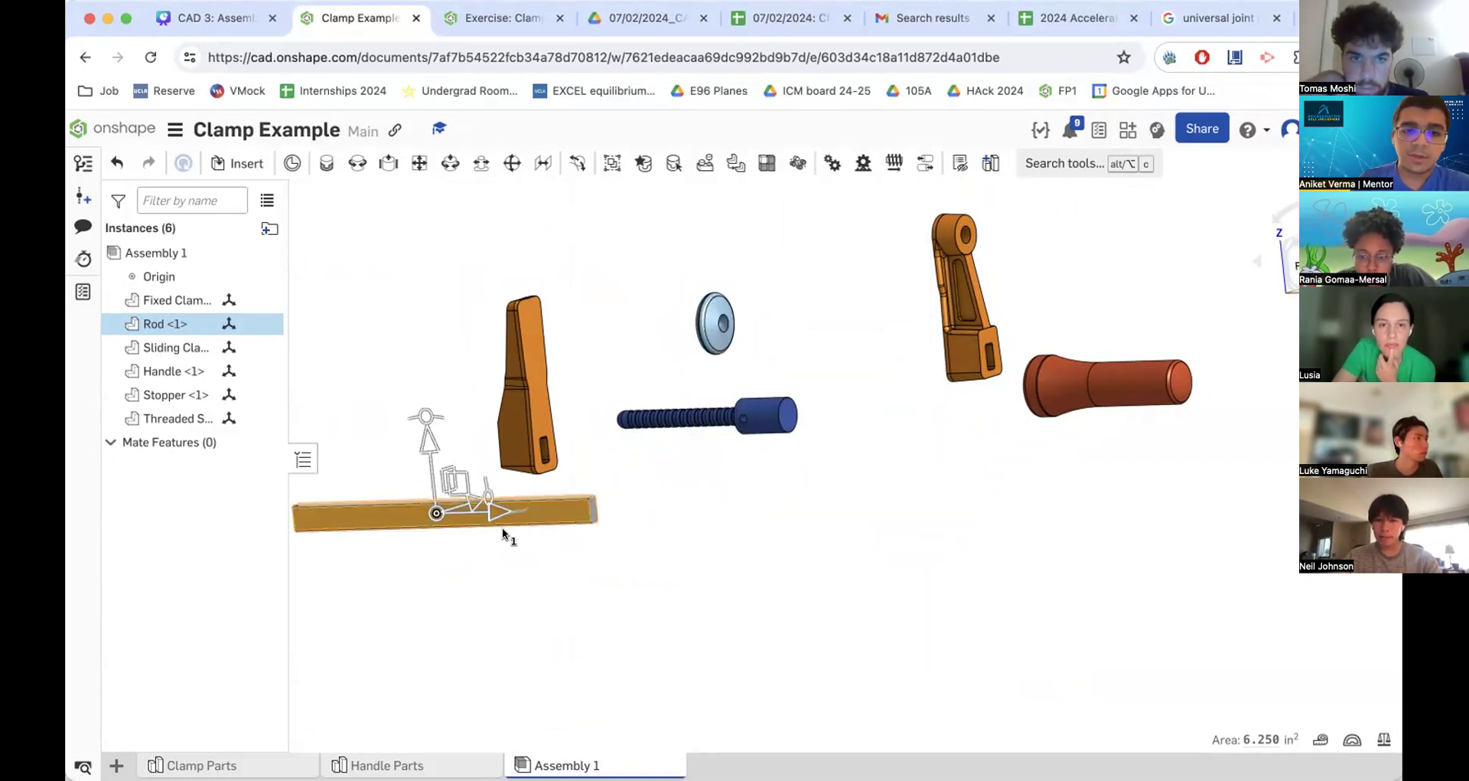
Fix the rod in place at the assembly origin.
right_click(435, 515)
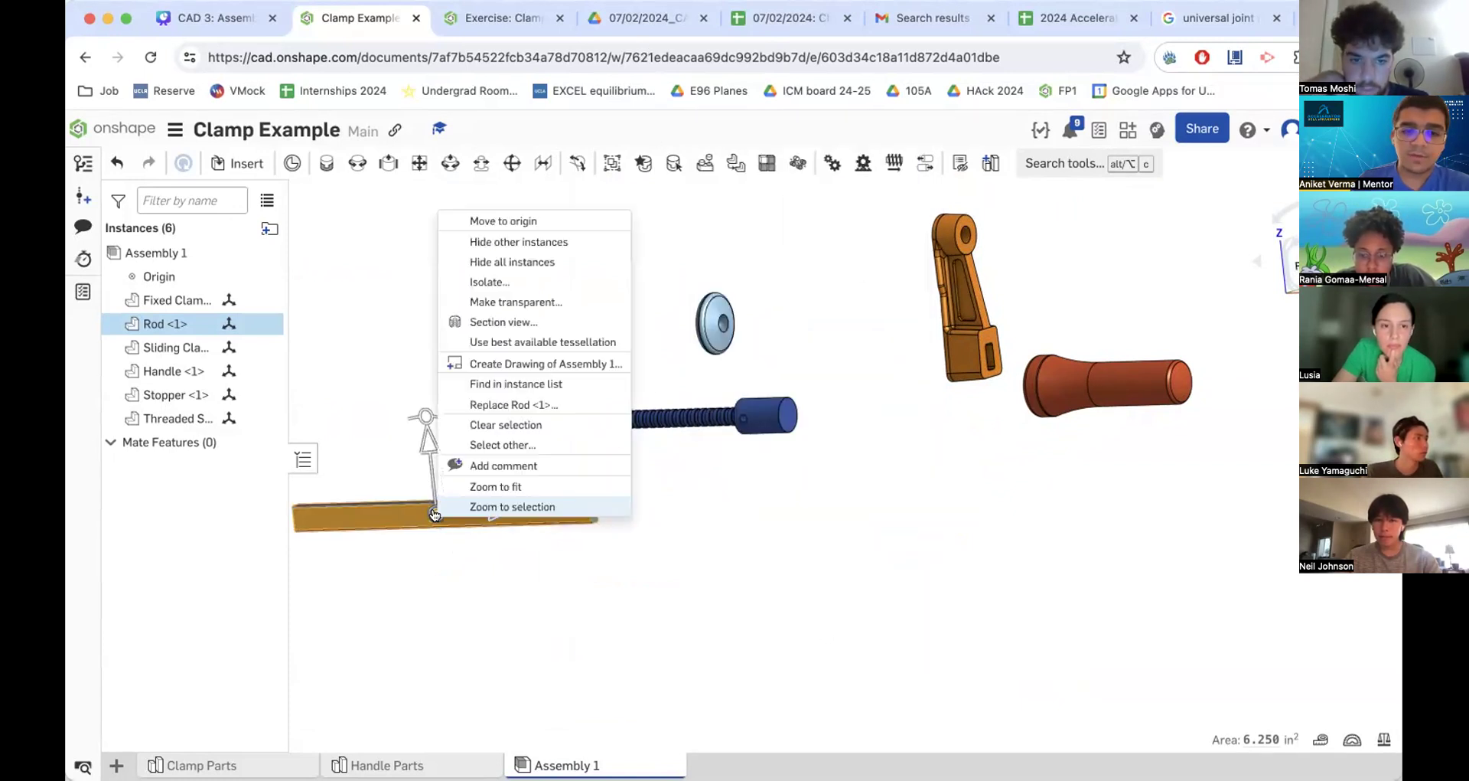
left_click(464, 564)
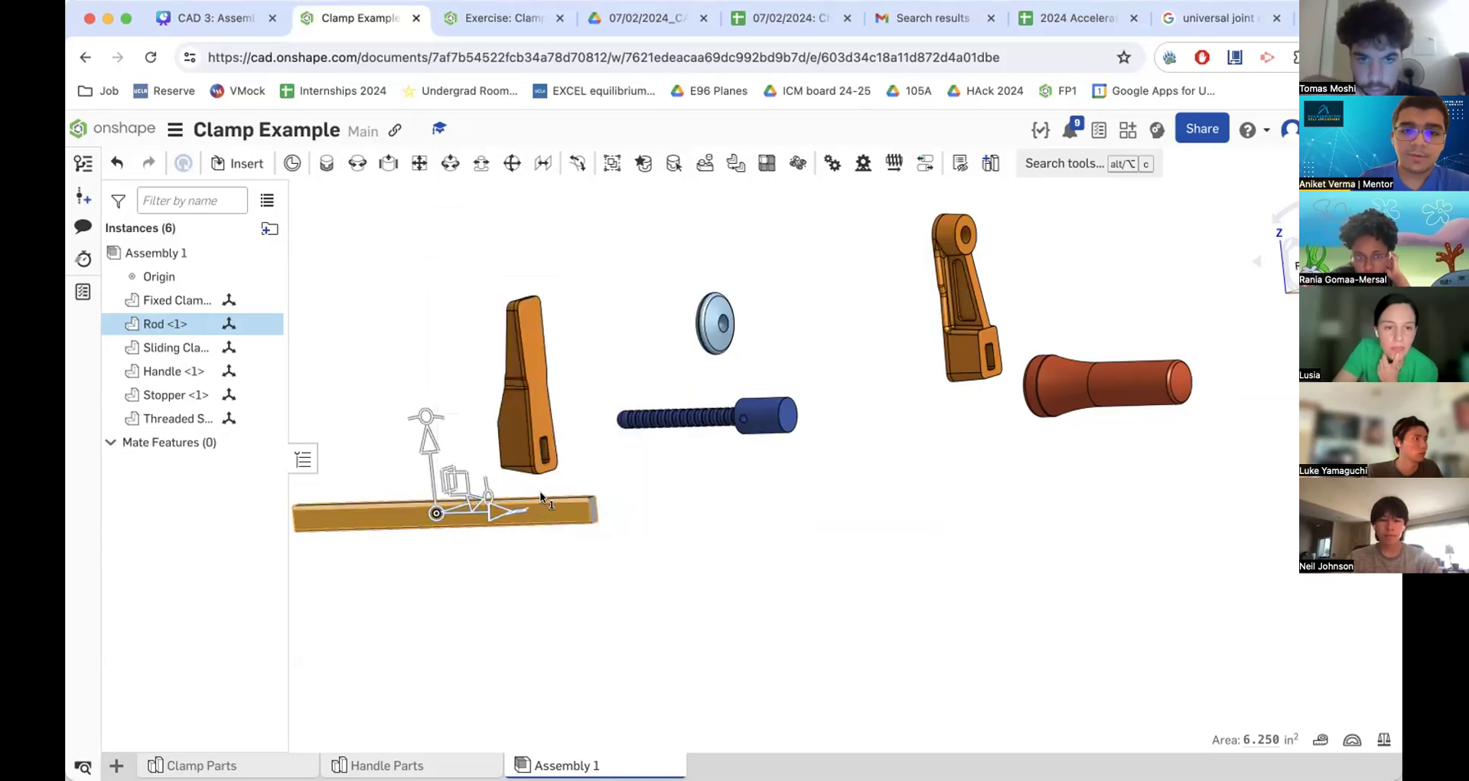
right_click(563, 507)
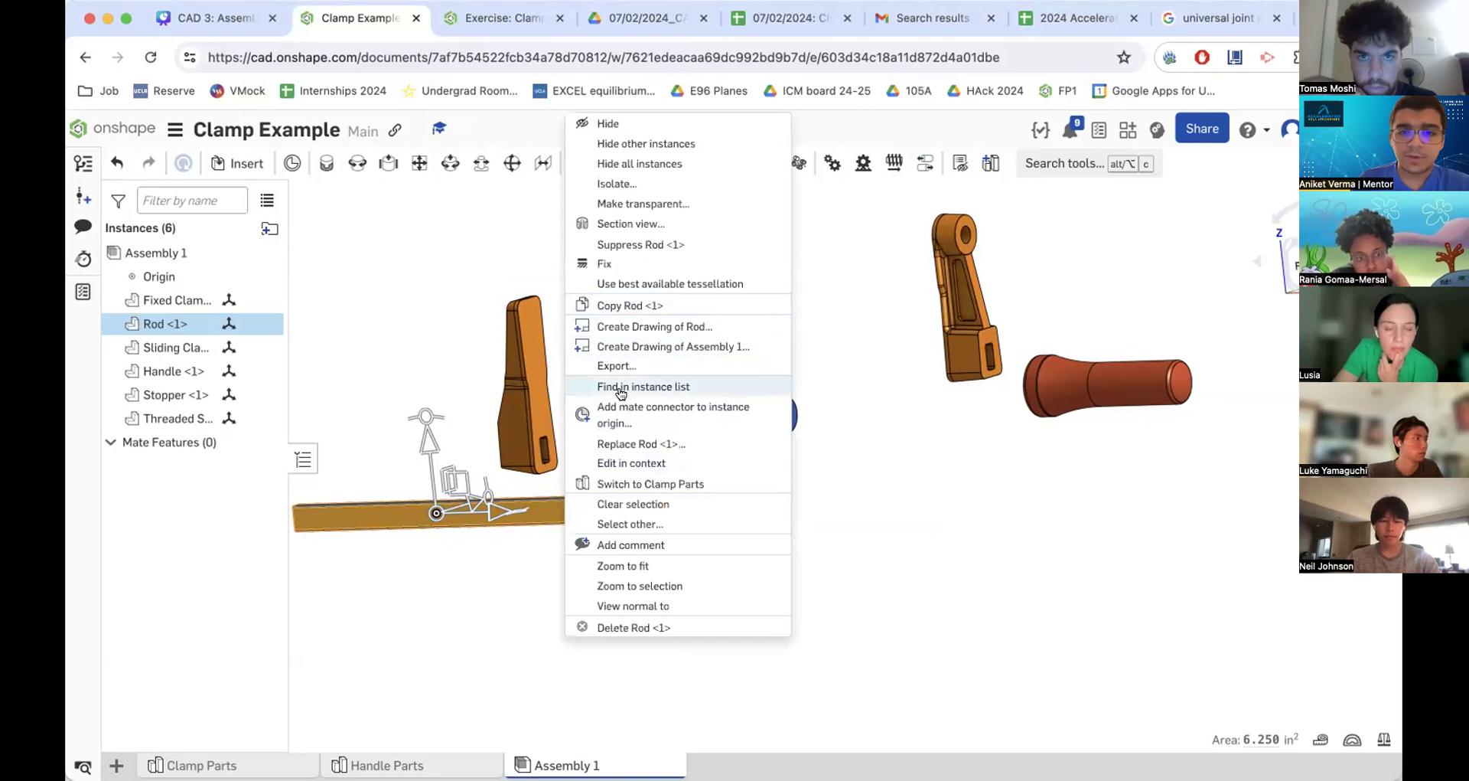
left_click(603, 265)
right_click_drag(553, 597, 623, 569)
right_click_drag(710, 484, 649, 574)
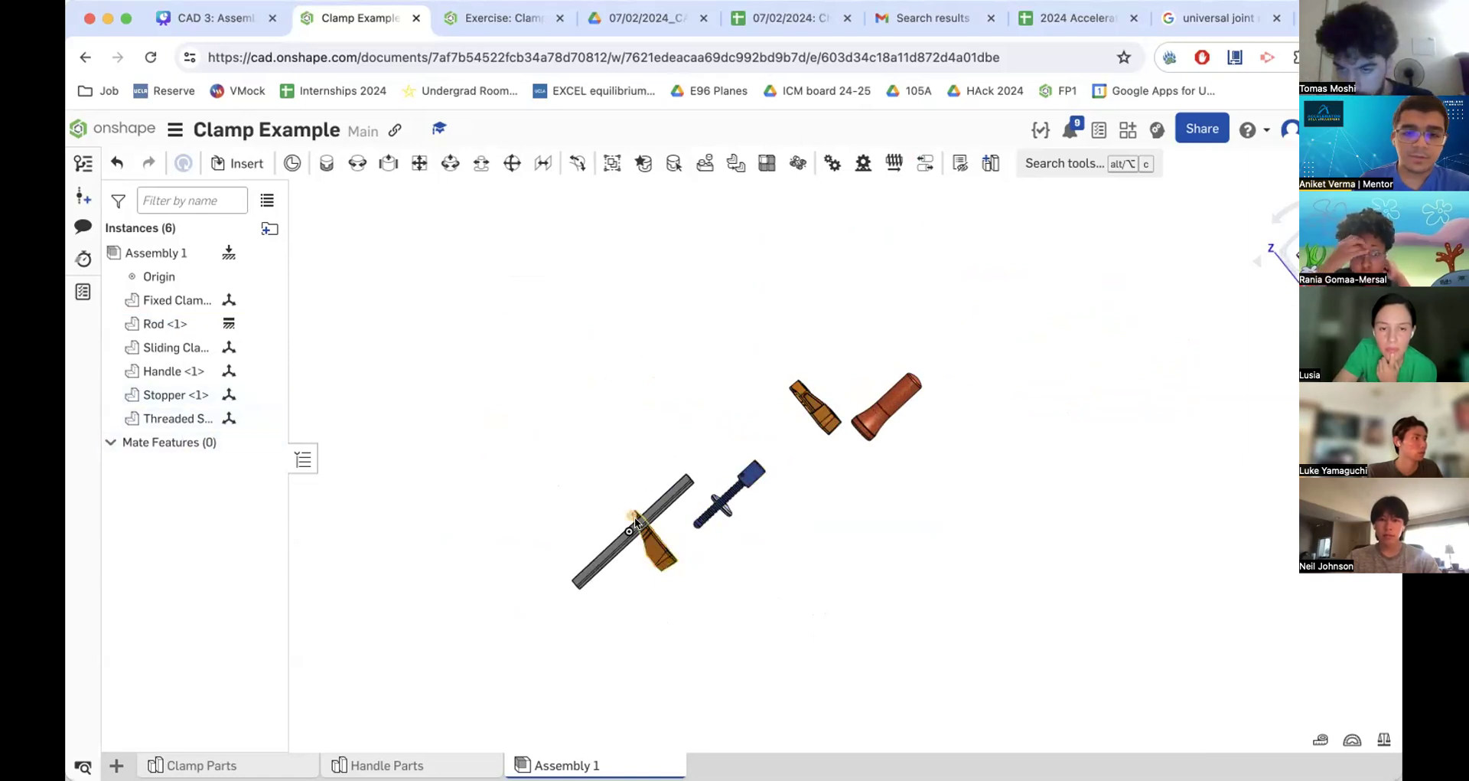
right_click_drag(647, 506, 601, 468)
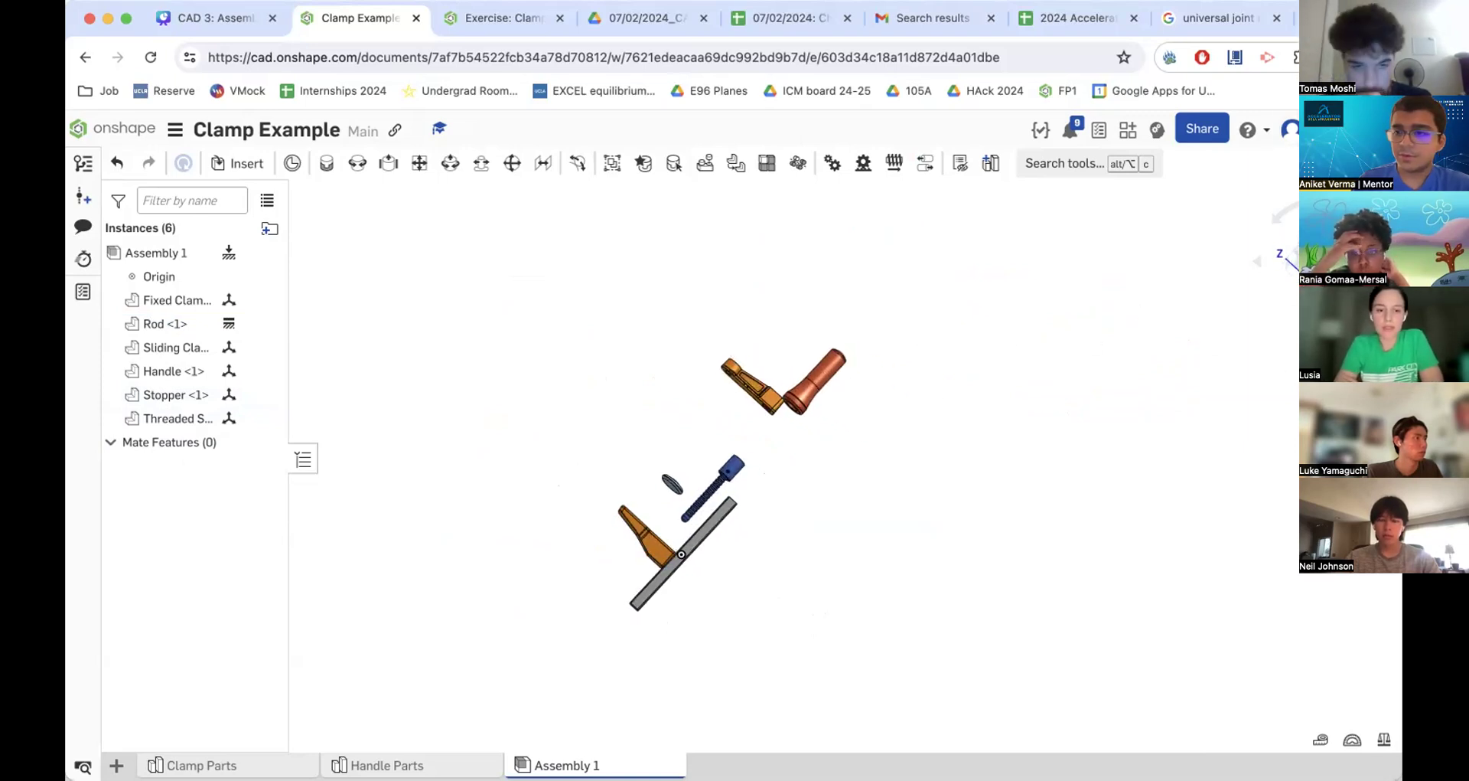
scroll(398, 673, "up", 6)
Unfix the rod and move it away from the origin, up beside the stopper.
right_click(586, 601)
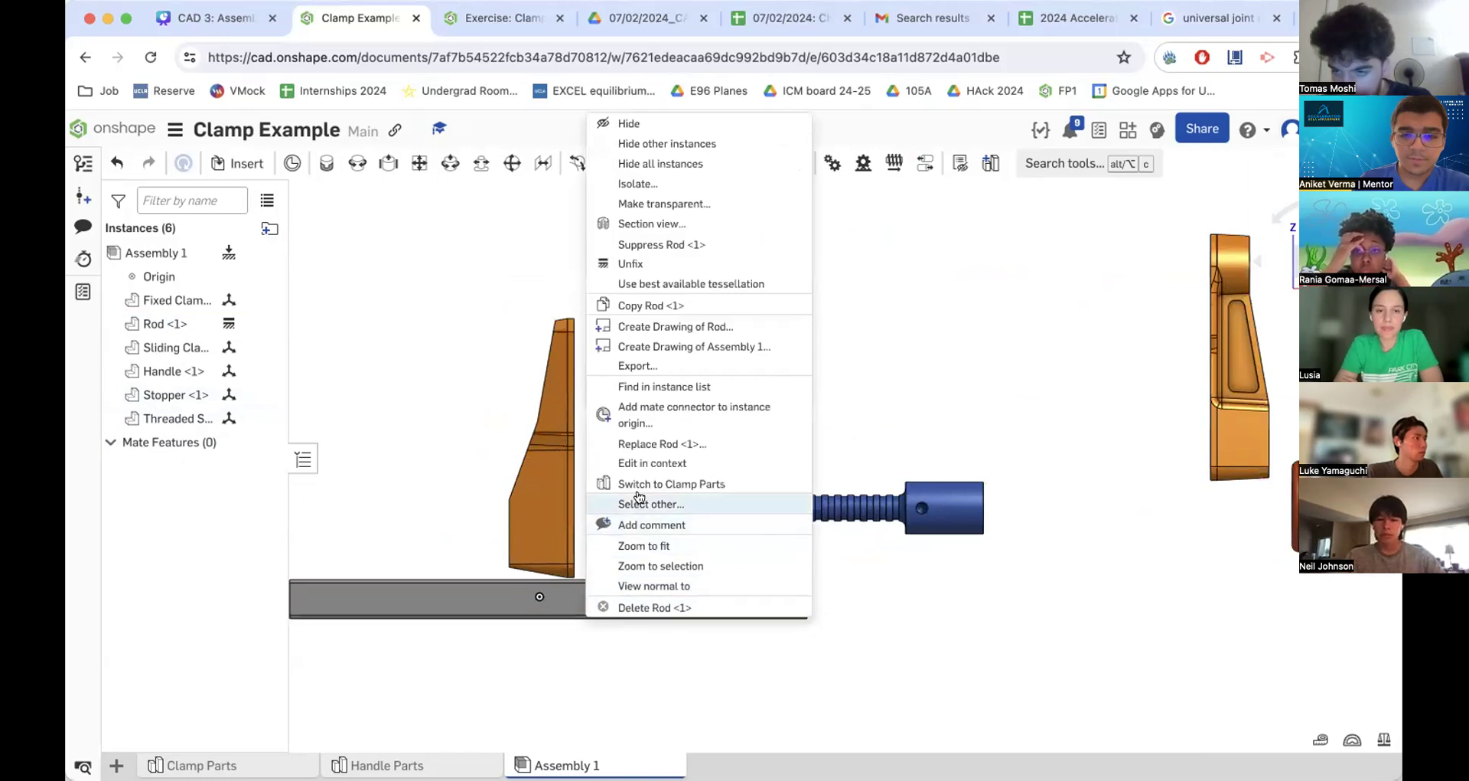
left_click(642, 263)
left_click_drag(638, 594, 1109, 472)
right_click_drag(932, 362, 897, 358)
left_click_drag(1040, 451, 1027, 289)
left_click(1003, 286)
right_click_drag(1059, 512, 1092, 498)
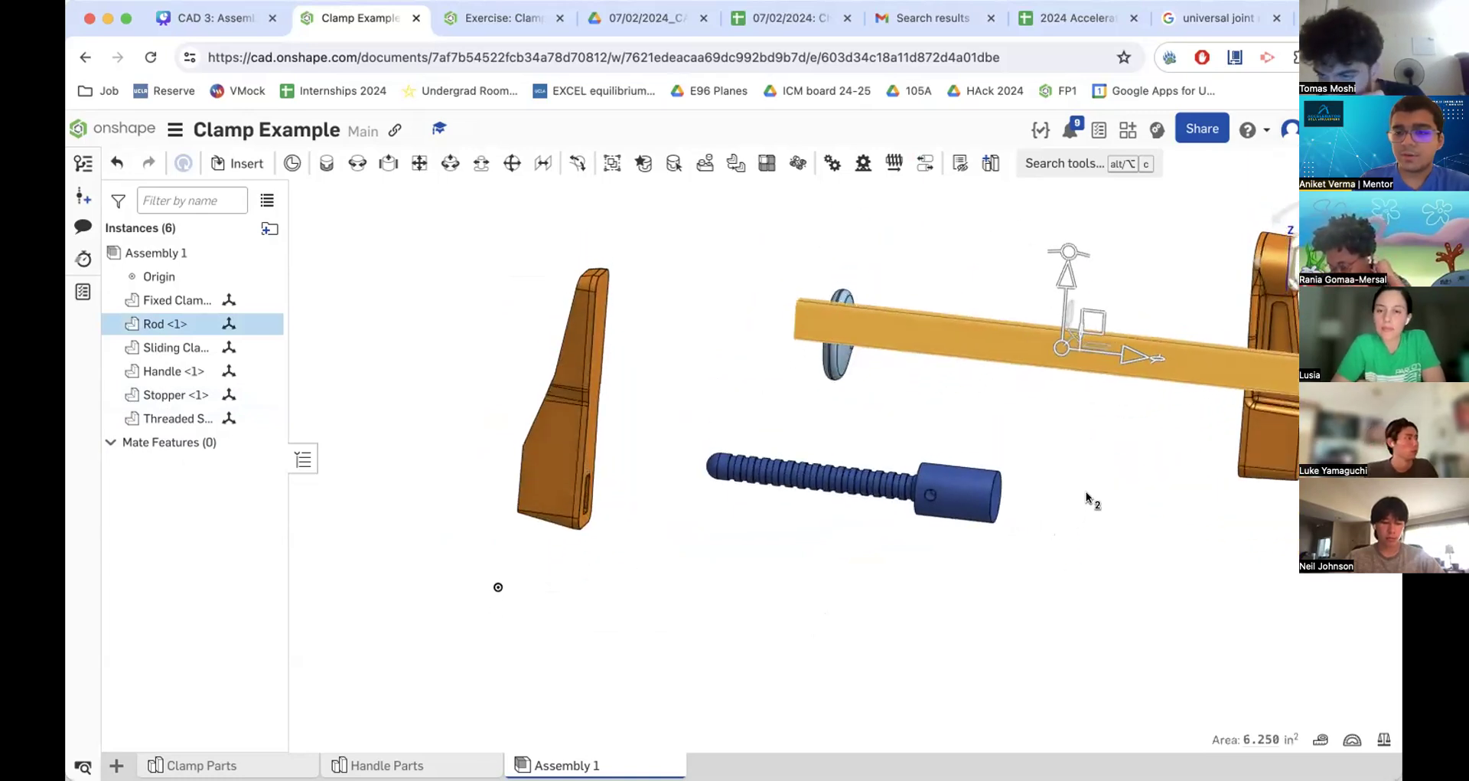
Move the rod back to the assembly origin and fix it in place.
right_click(1062, 343)
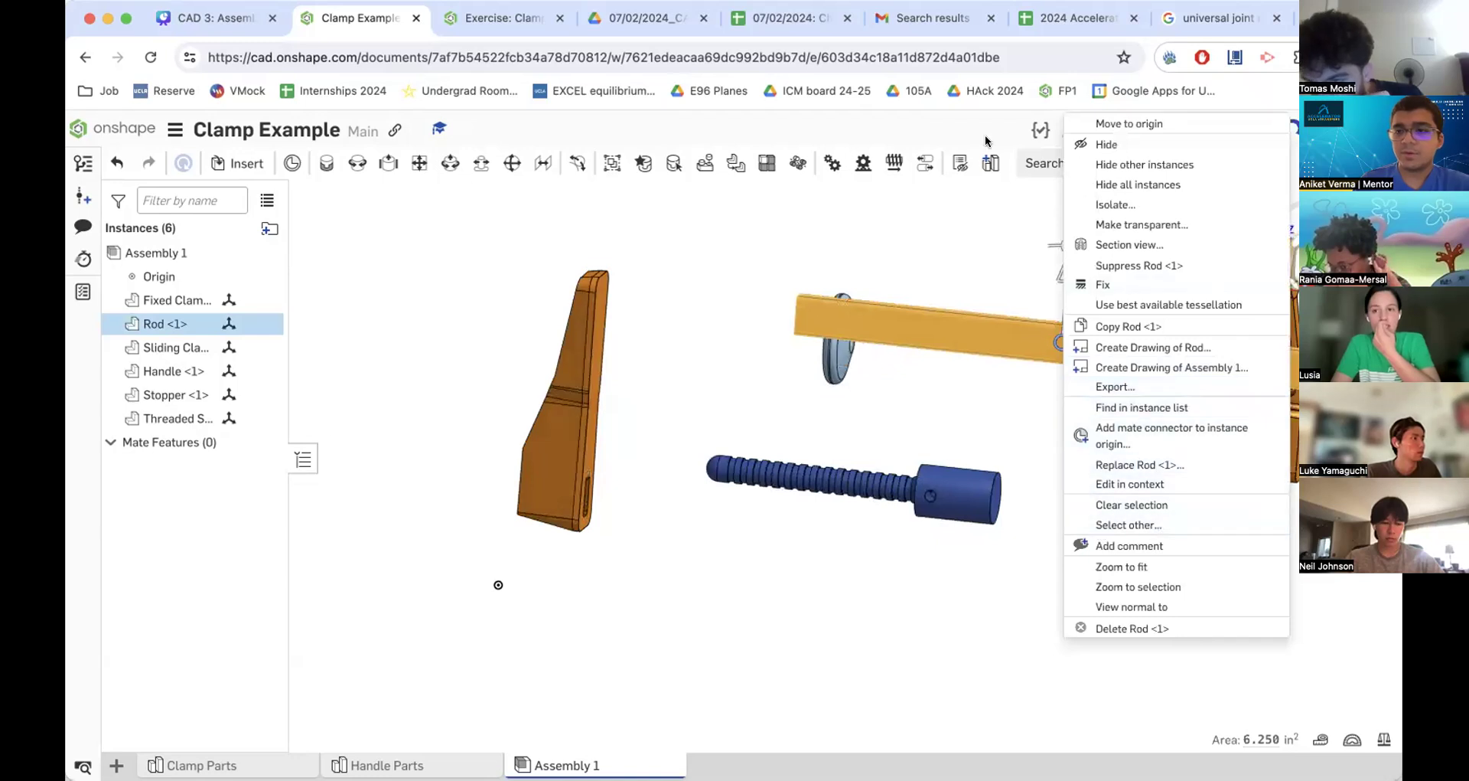
left_click(1145, 124)
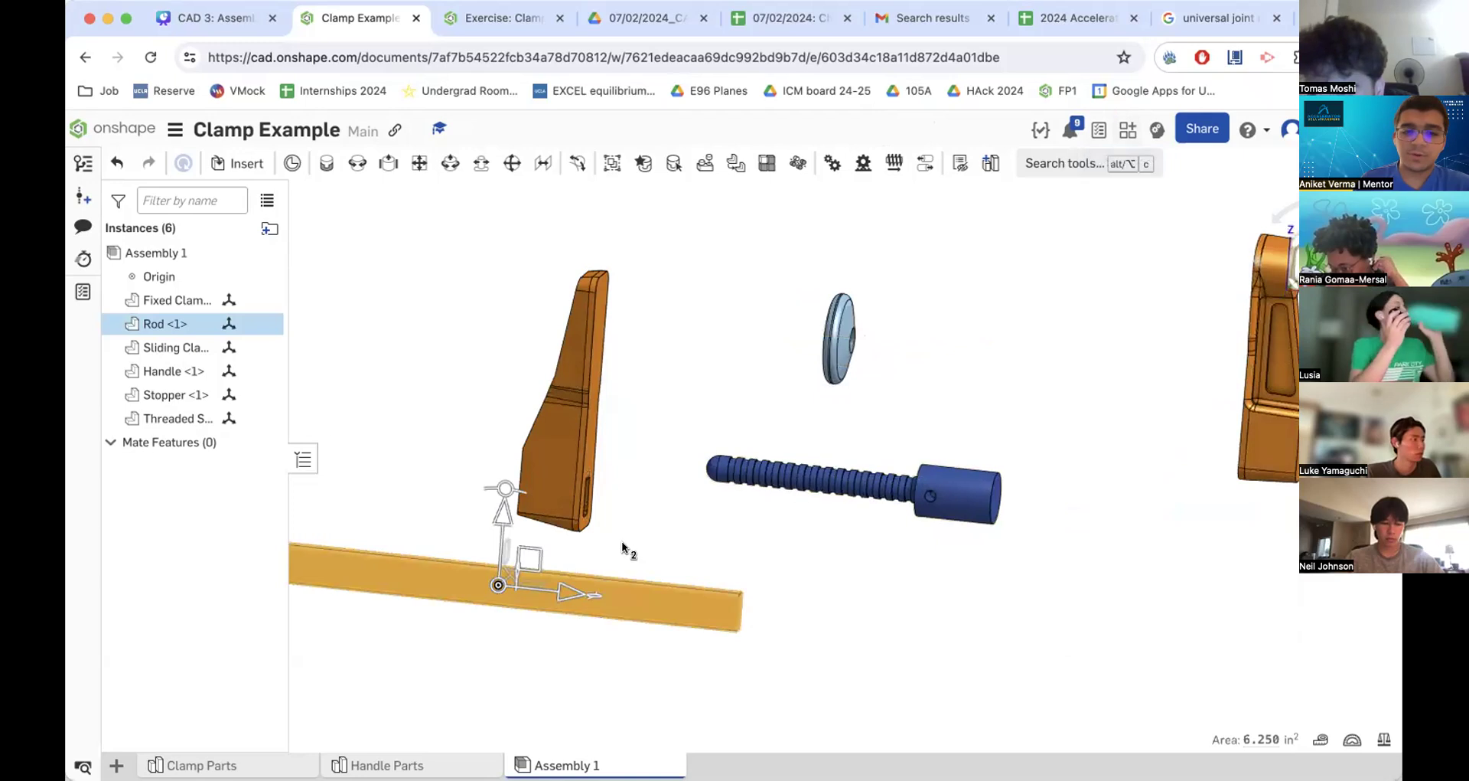
right_click_drag(636, 576, 625, 610)
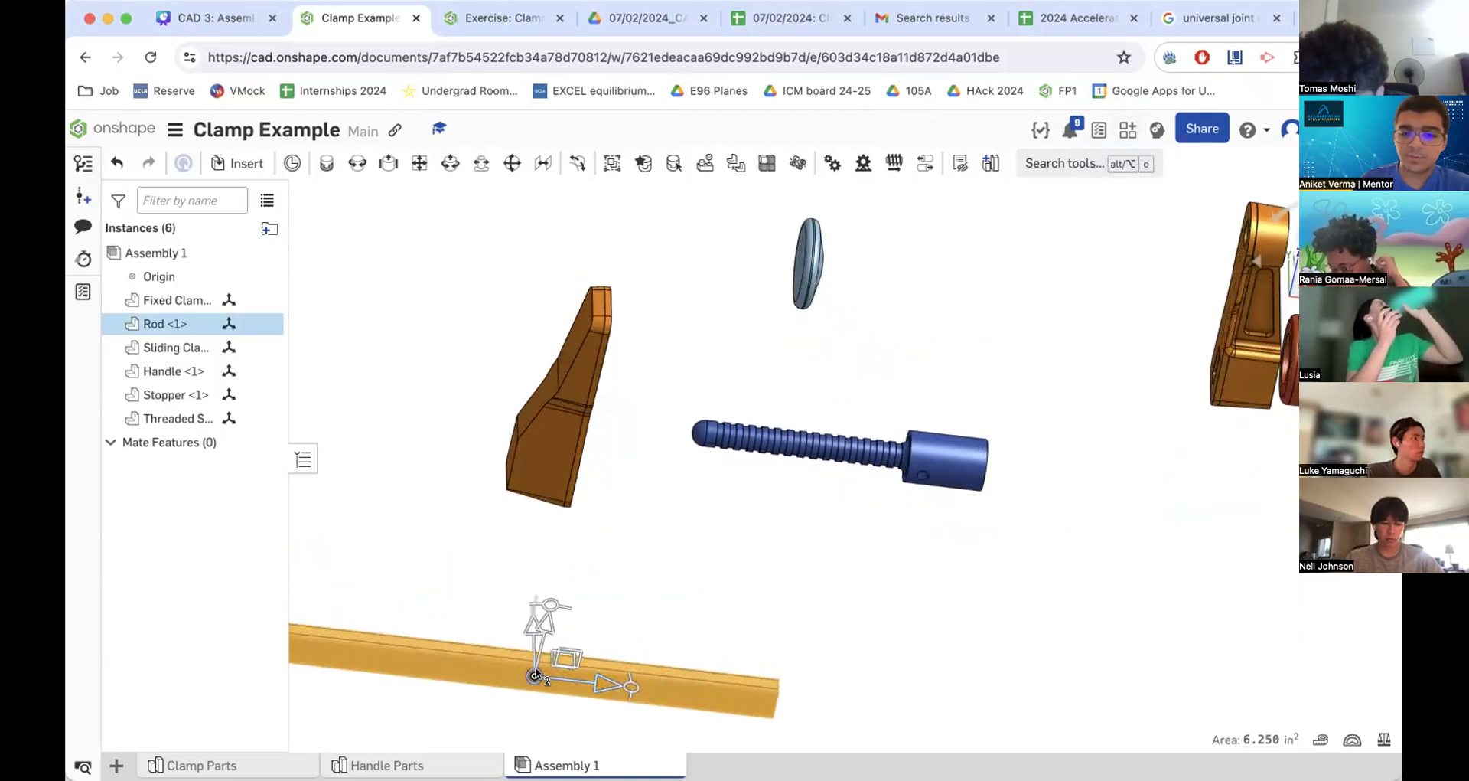
scroll(567, 606, "down", 2)
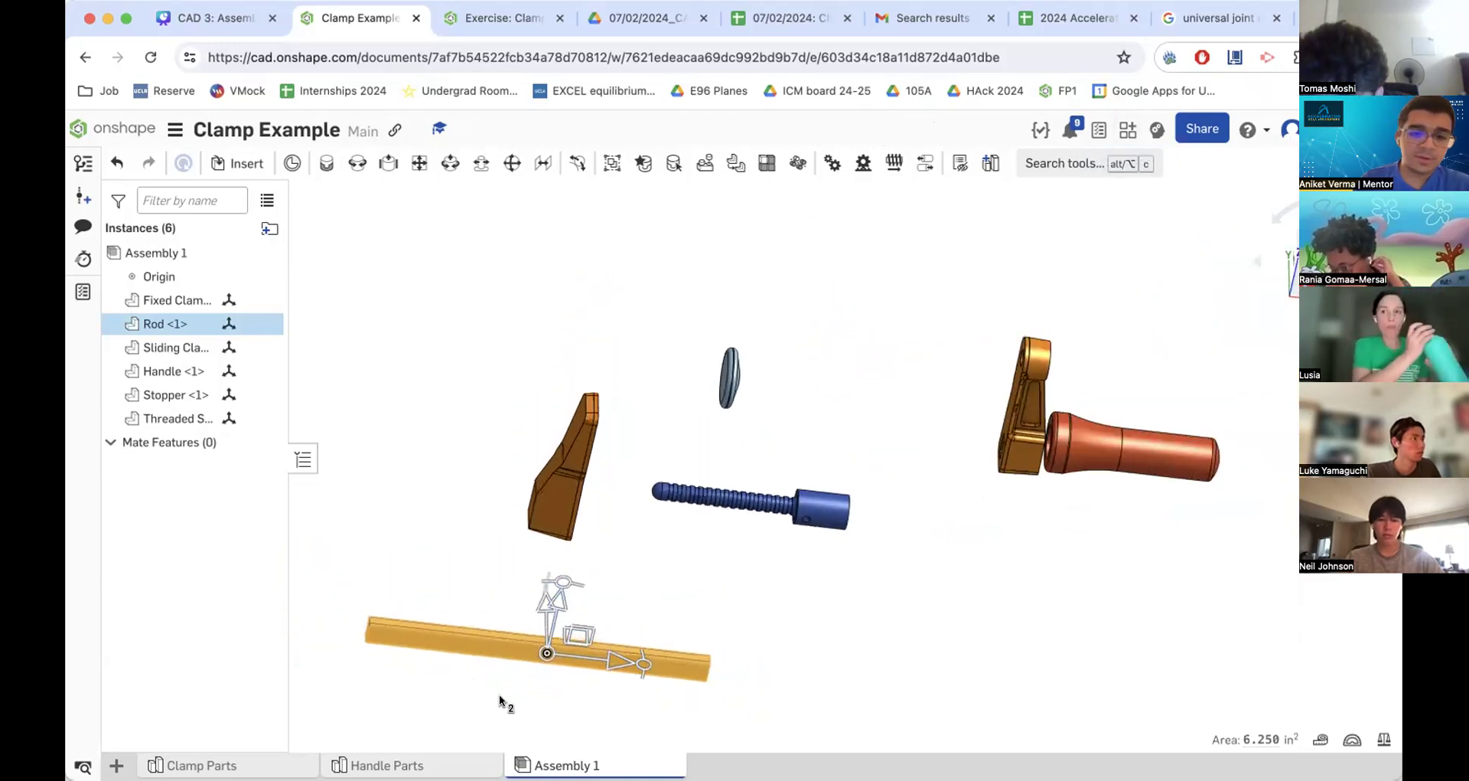
scroll(541, 669, "up", 2)
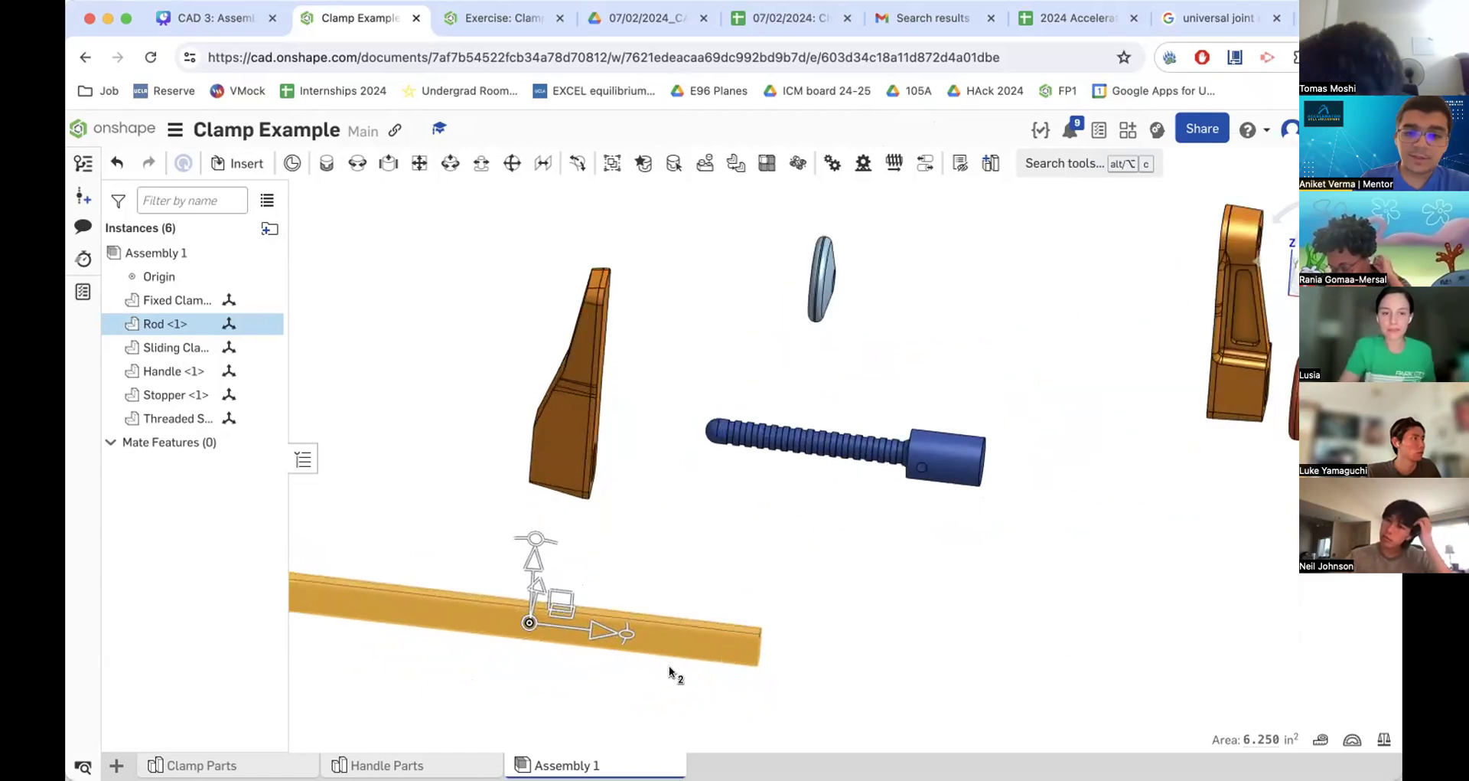
right_click(680, 634)
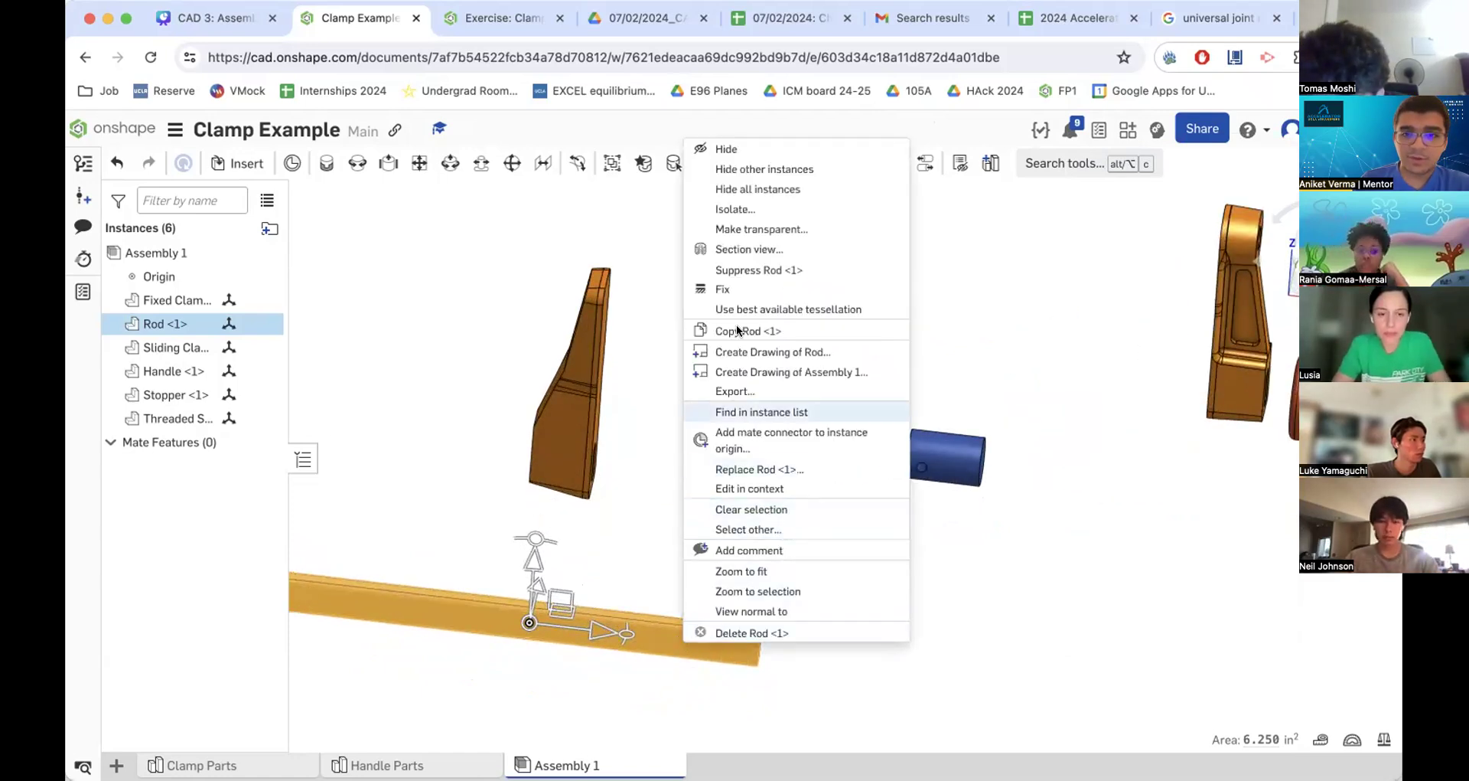
left_click(733, 287)
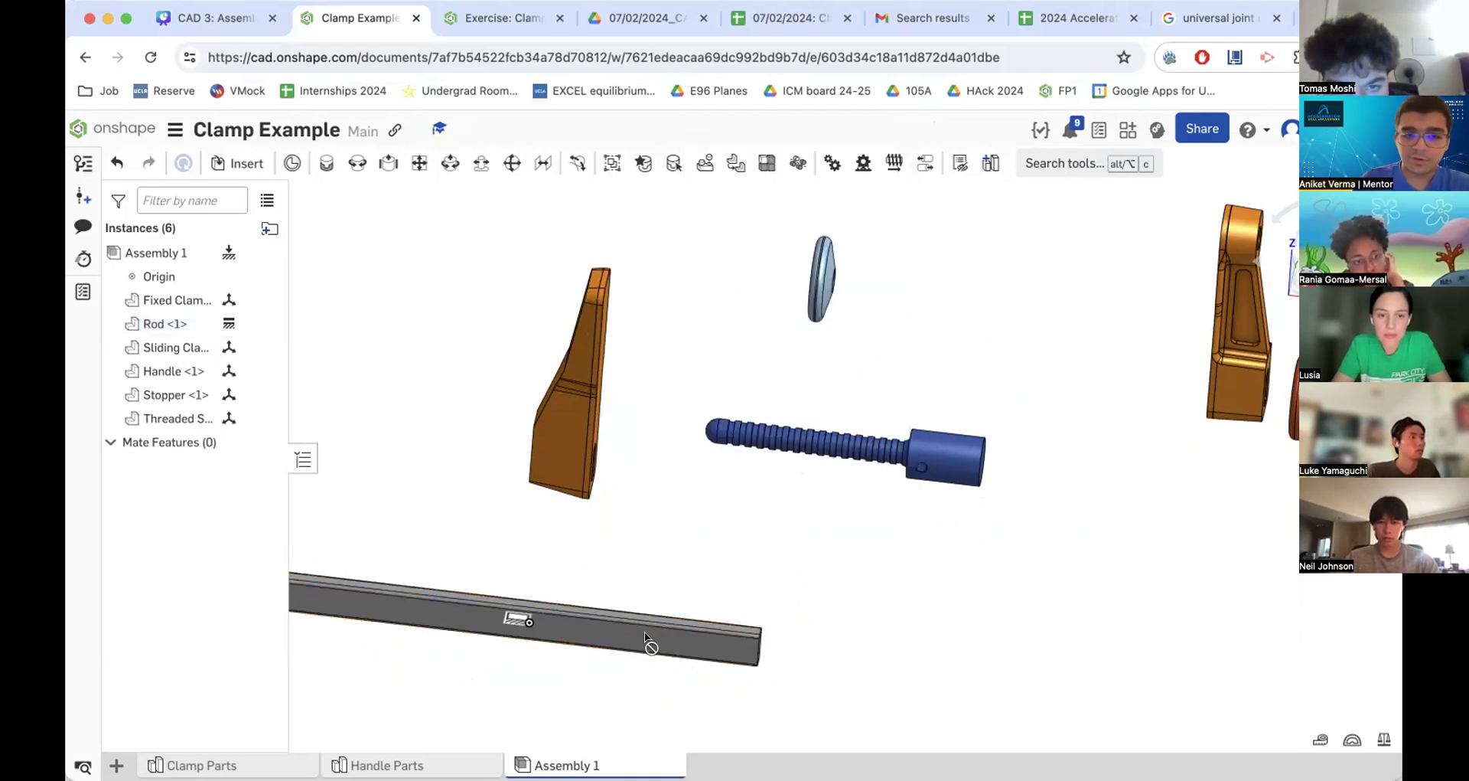
mouse_move(474, 526)
right_mouse_down()
mouse_move(456, 567)
mouse_move(480, 544)
right_mouse_up()
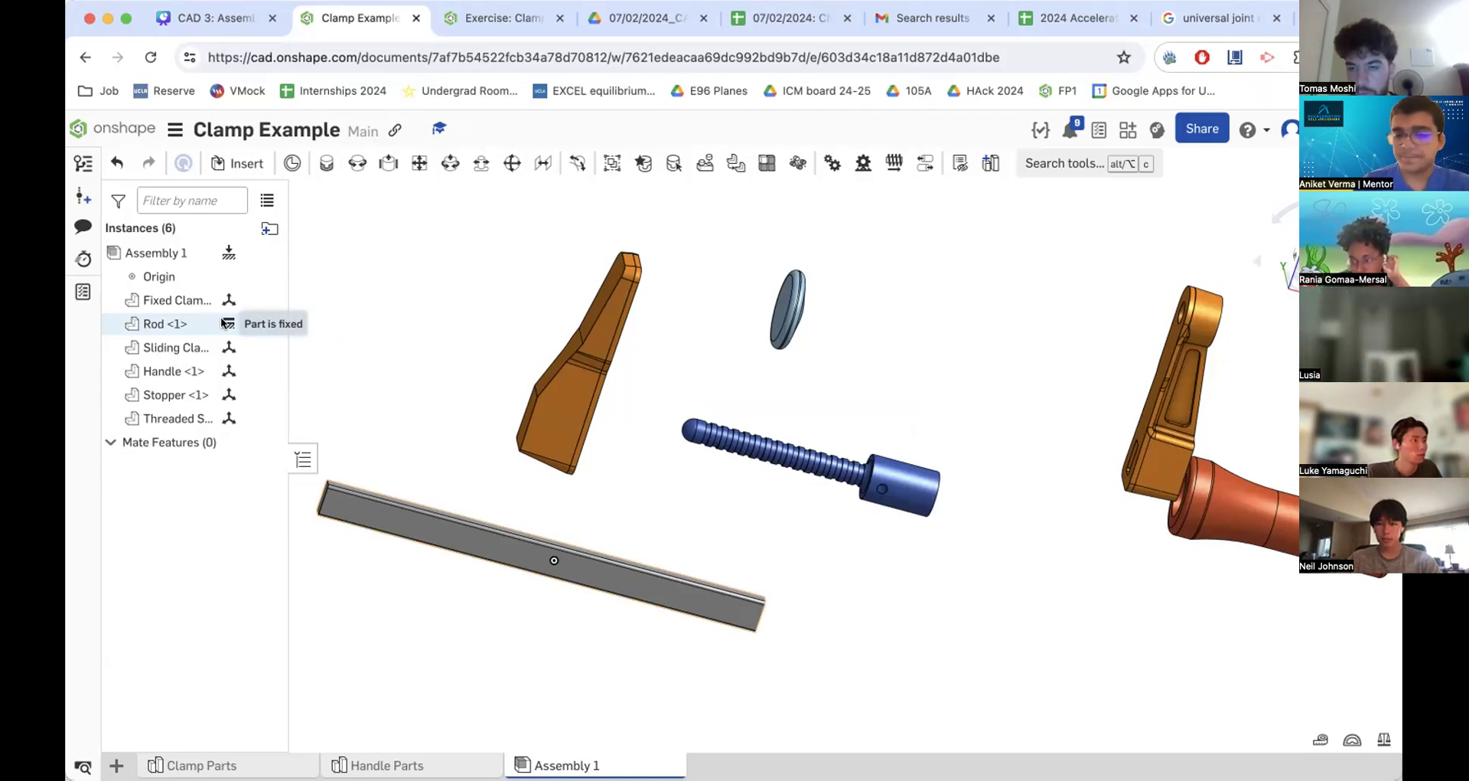
right_click_drag(456, 388, 524, 395)
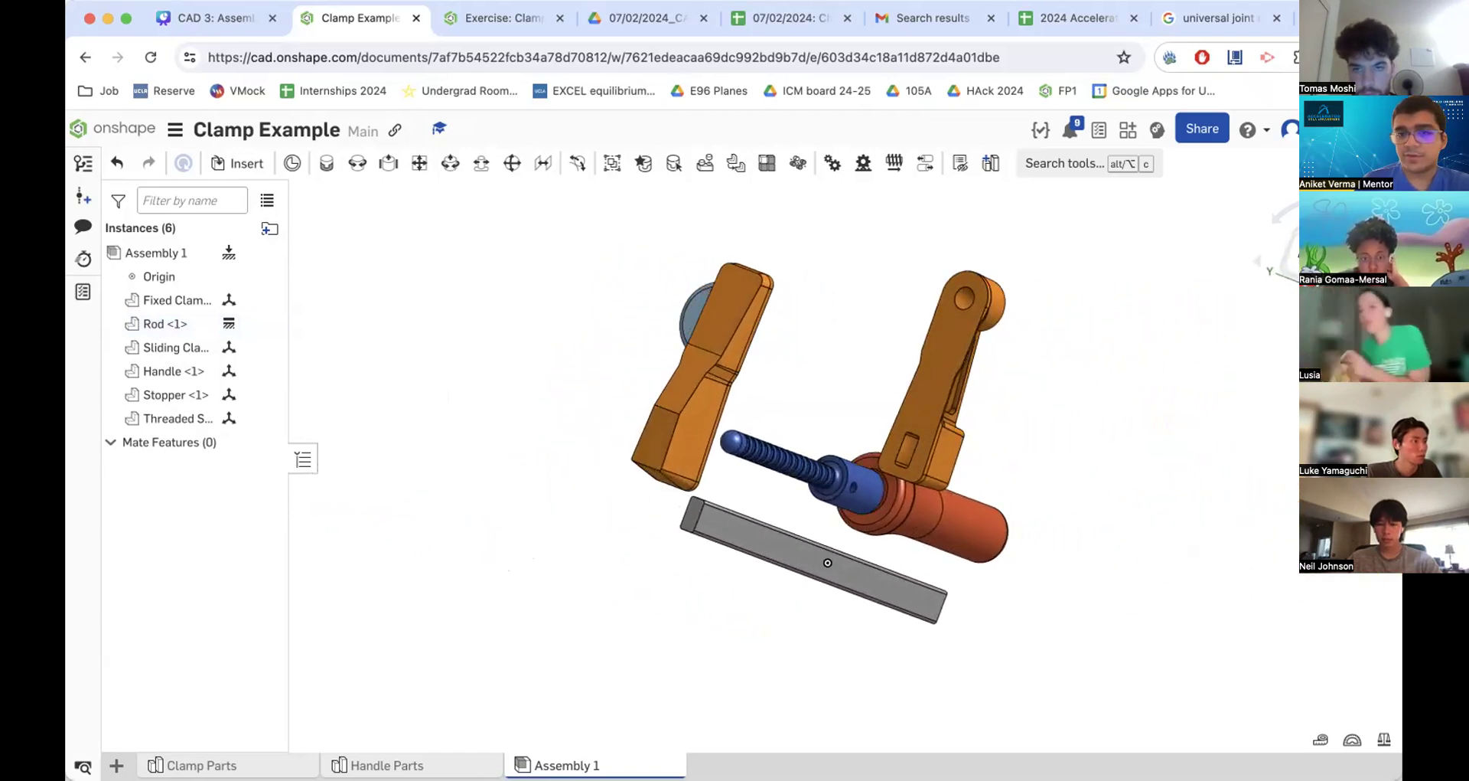
Reposition the fixed clamp above the far end of the rod and the sliding clamp between it and the threaded screw.
left_click(1324, 263)
scroll(606, 655, "down", 5)
scroll(526, 633, "up", 5)
right_click_drag(500, 549, 462, 558)
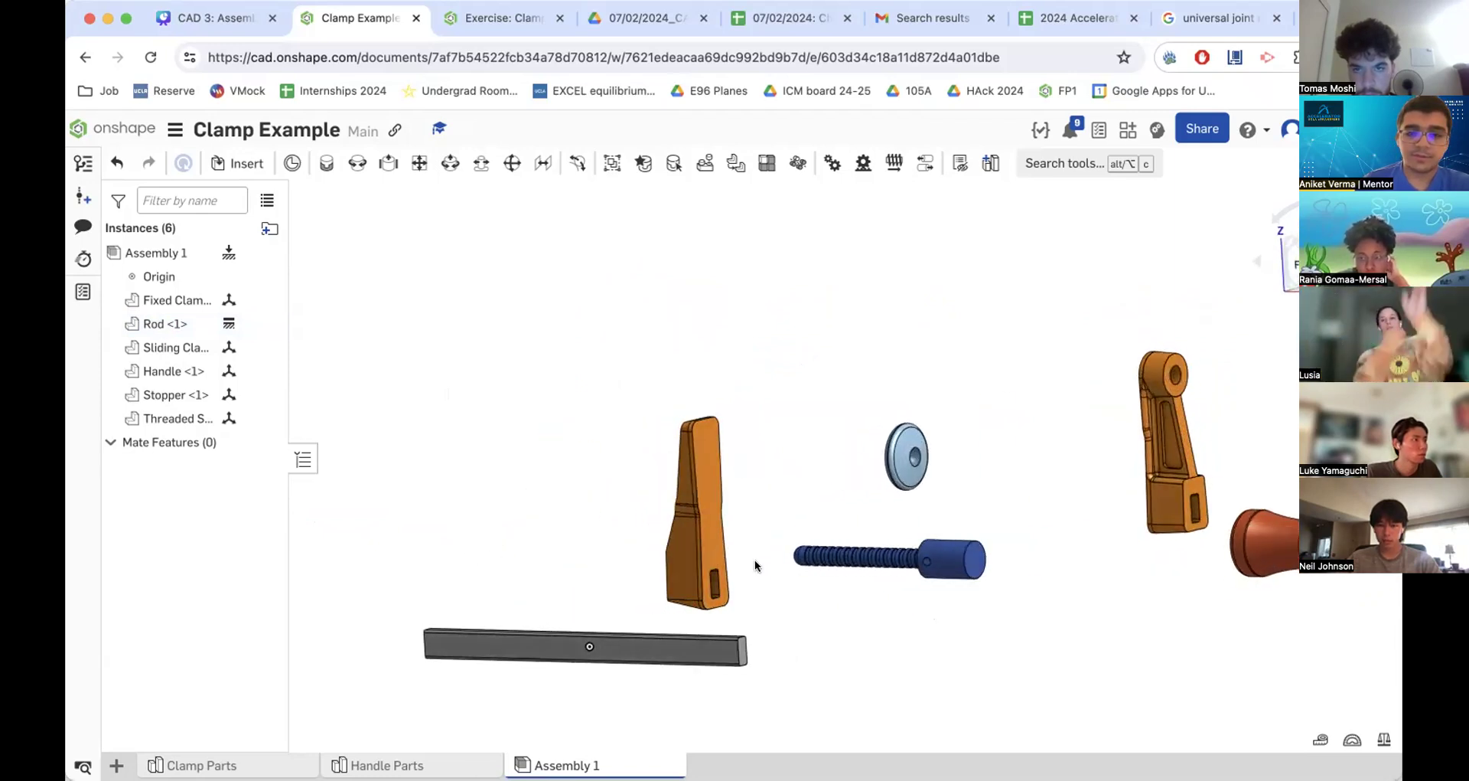
left_click_drag(709, 545, 371, 502)
left_click_drag(1167, 455, 722, 411)
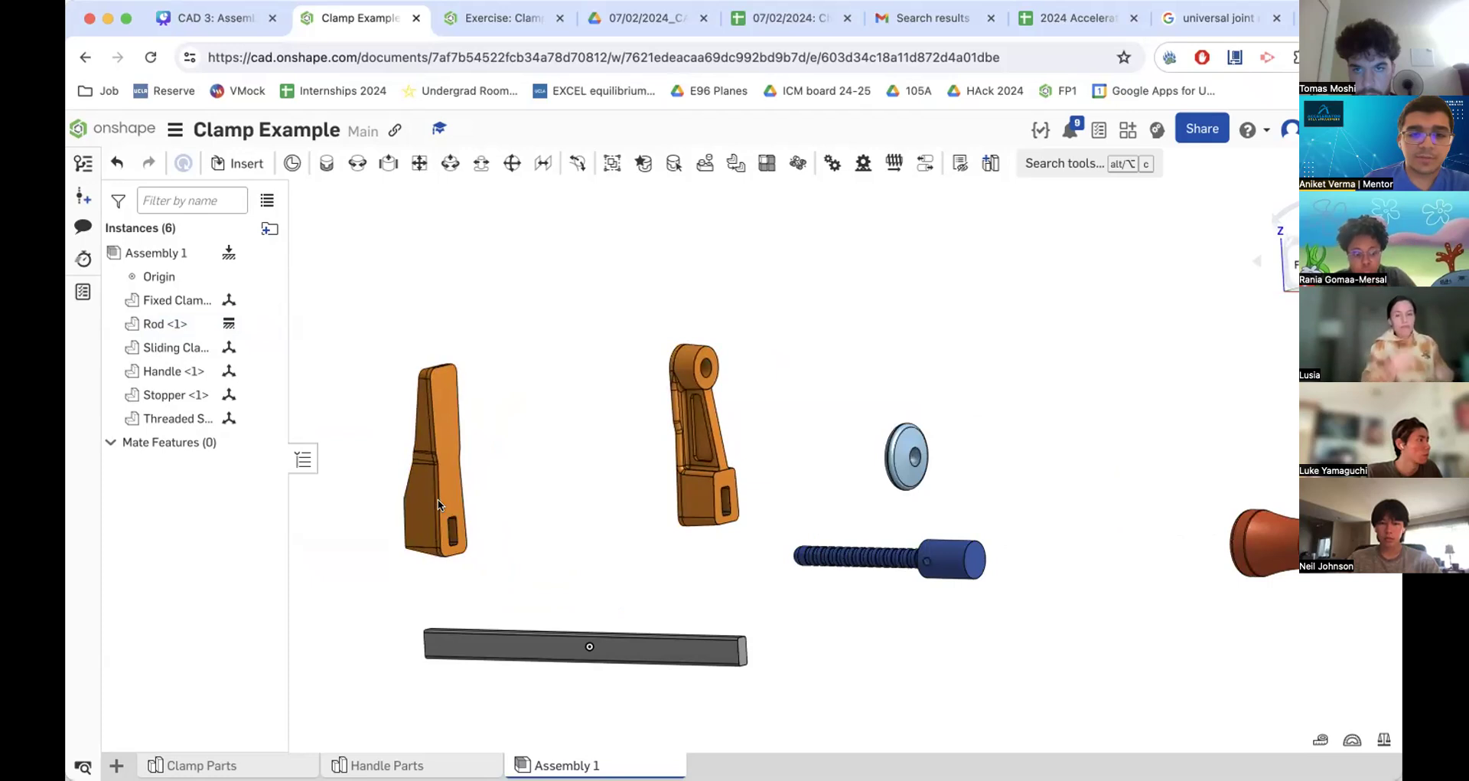
right_click_drag(627, 507, 565, 498)
left_click_drag(480, 445, 462, 534)
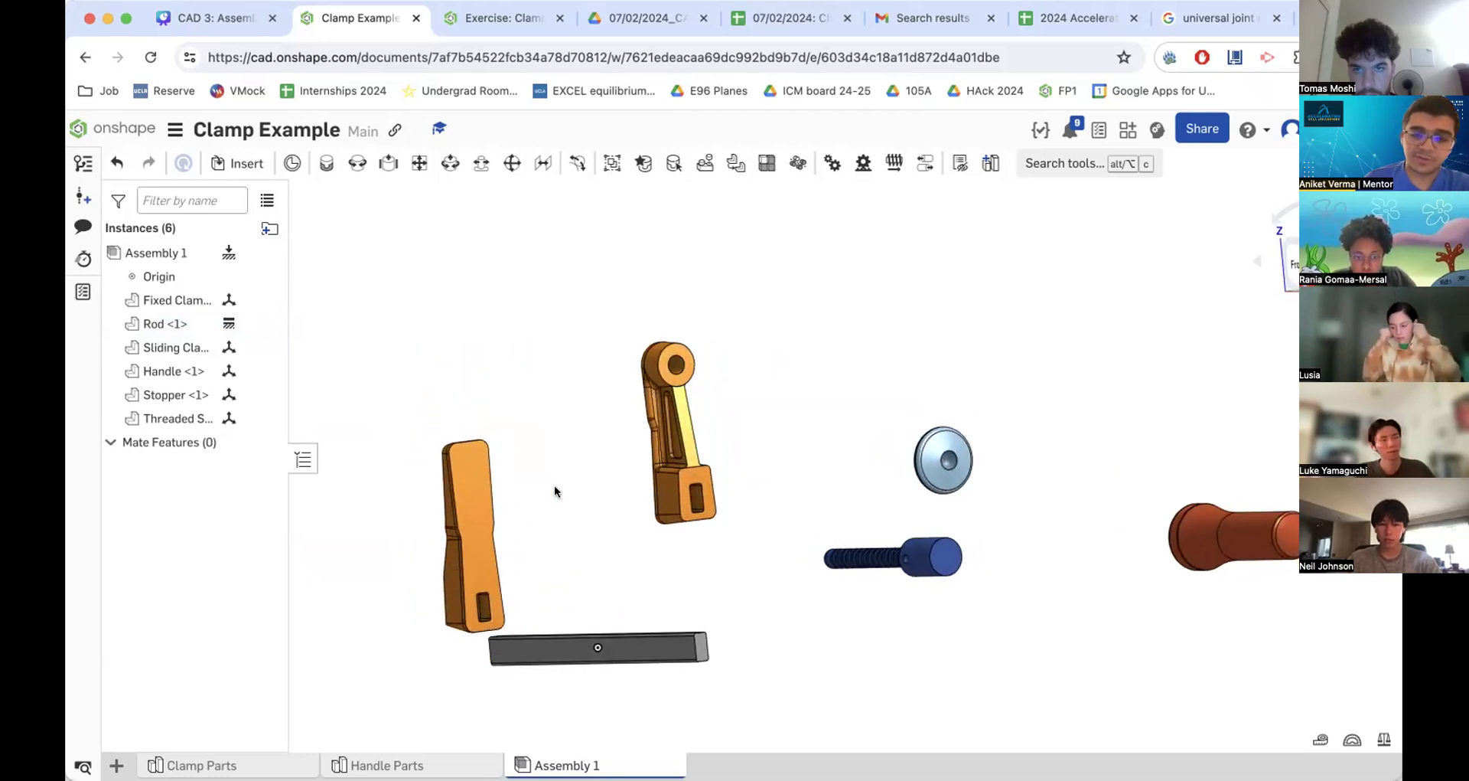
left_click_drag(702, 494, 721, 539)
left_click_drag(494, 585, 445, 425)
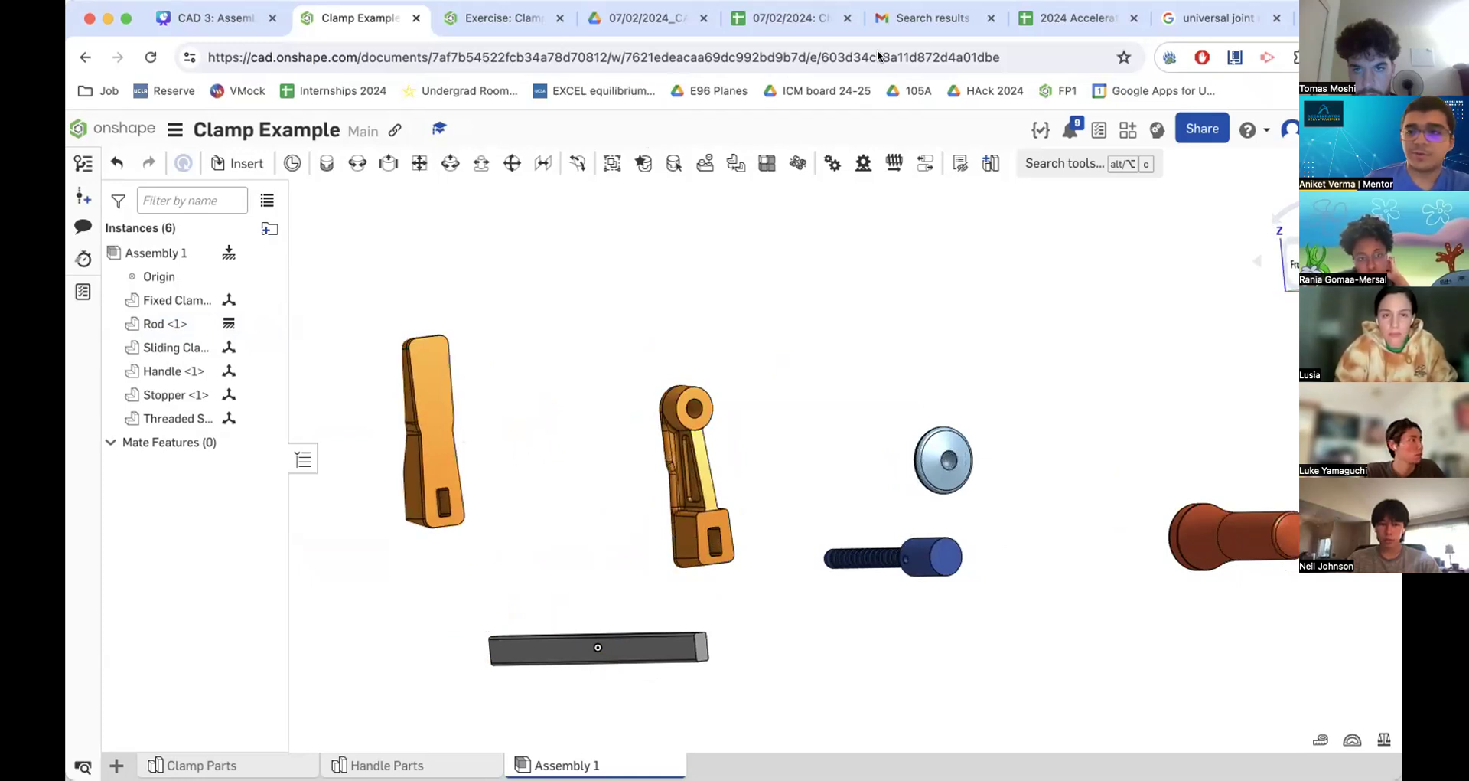
mouse_move(551, 563)
right_mouse_down()
mouse_move(512, 562)
mouse_move(540, 579)
right_mouse_up()
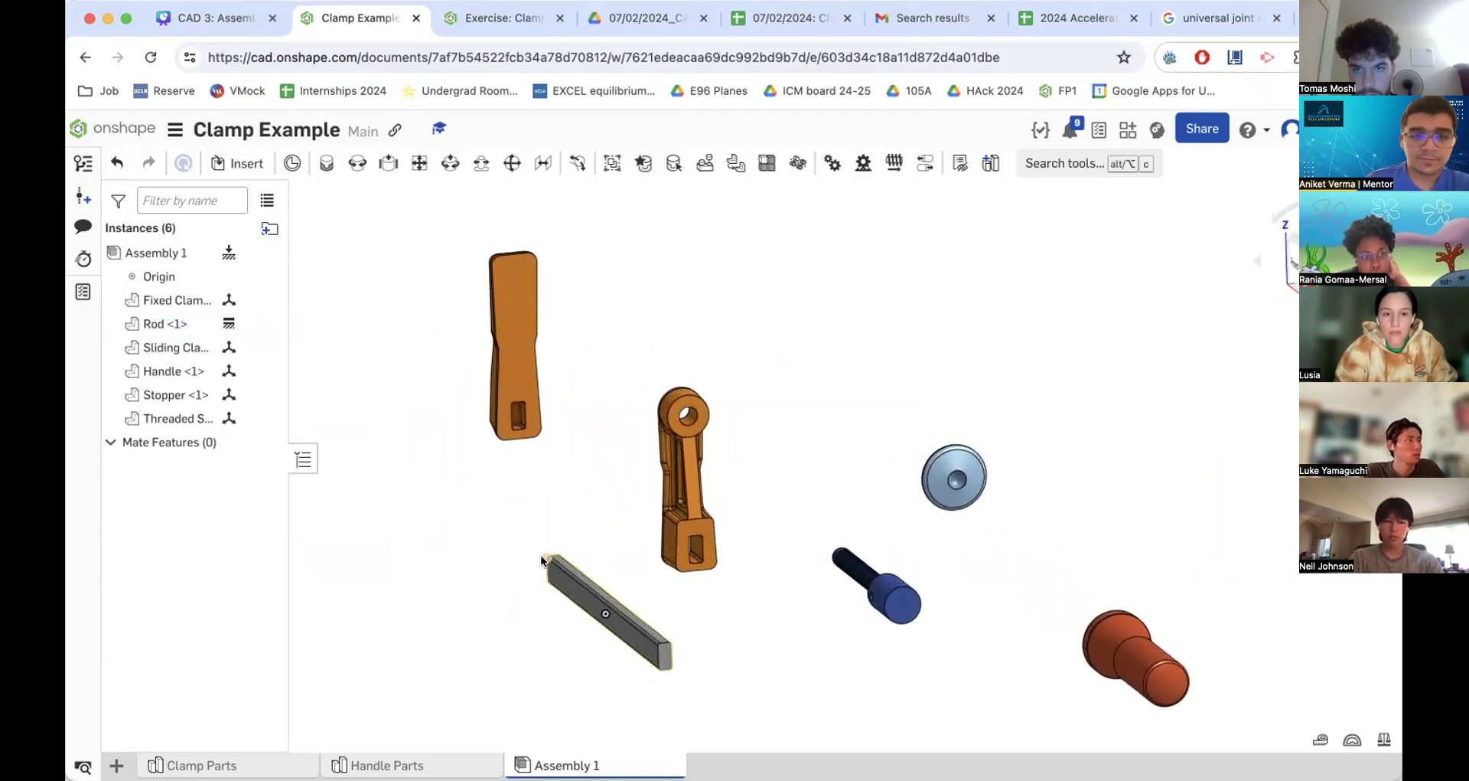
mouse_move(503, 352)
left_mouse_down()
mouse_move(551, 377)
mouse_move(494, 384)
mouse_move(627, 346)
mouse_move(505, 357)
left_mouse_up()
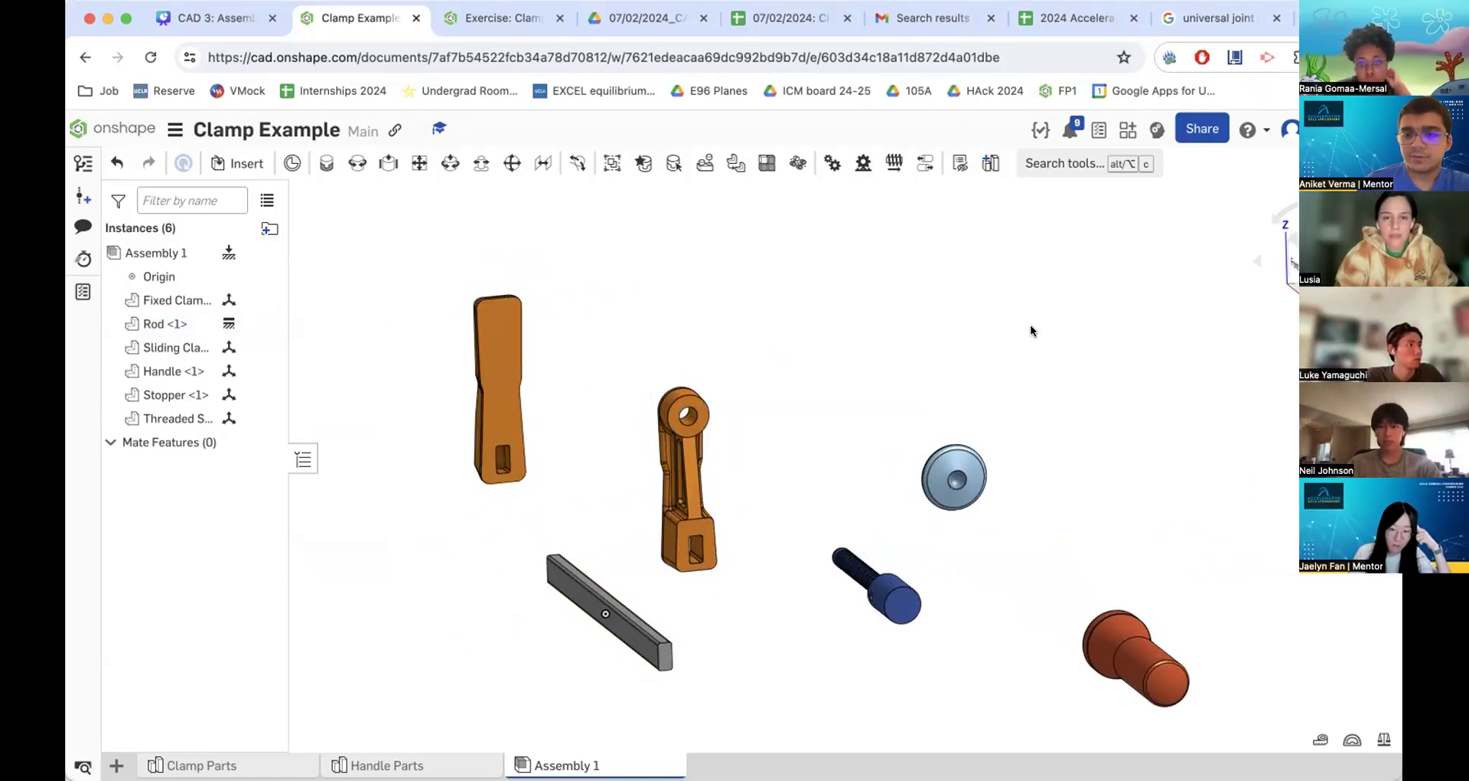
left_click(326, 163)
scroll(525, 469, "up", 1)
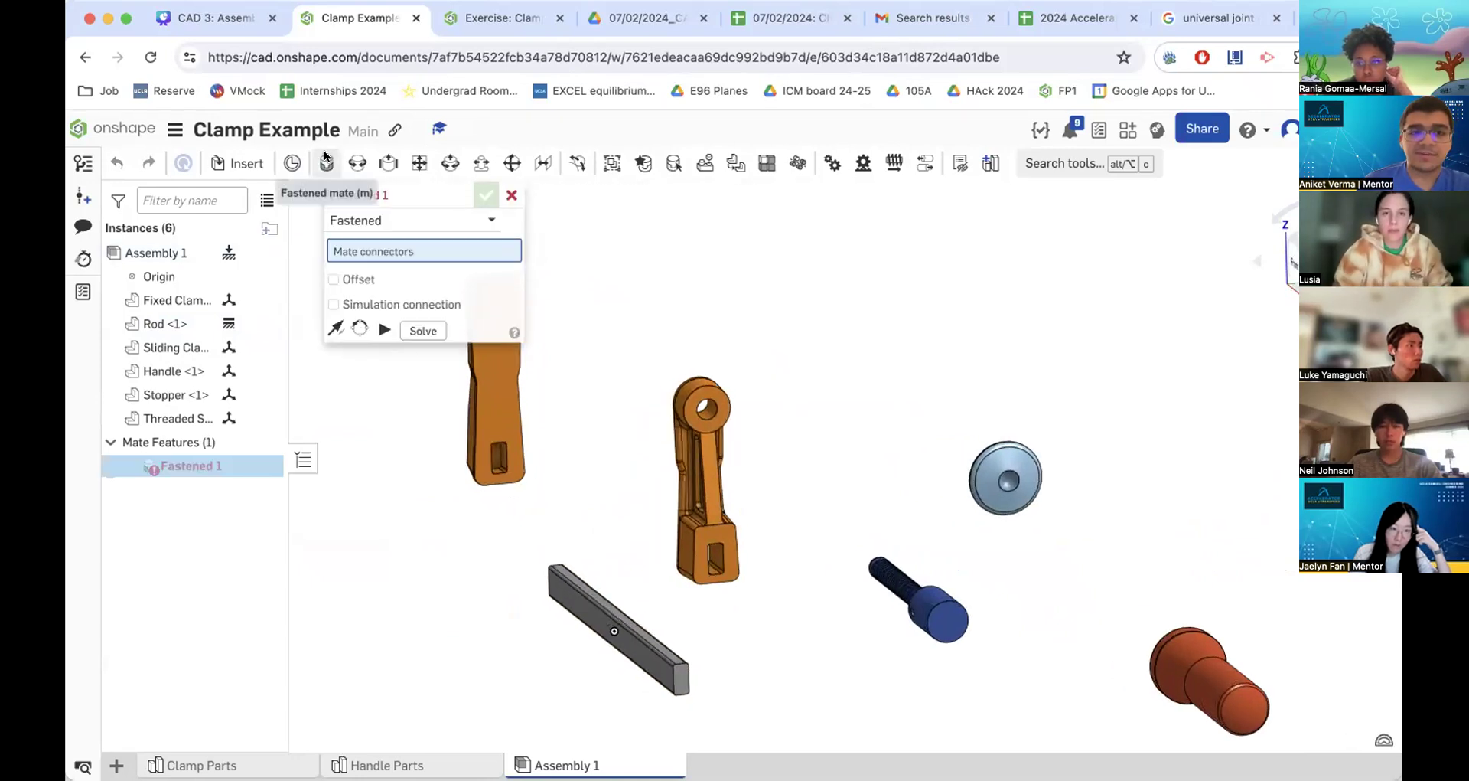
left_click(495, 196)
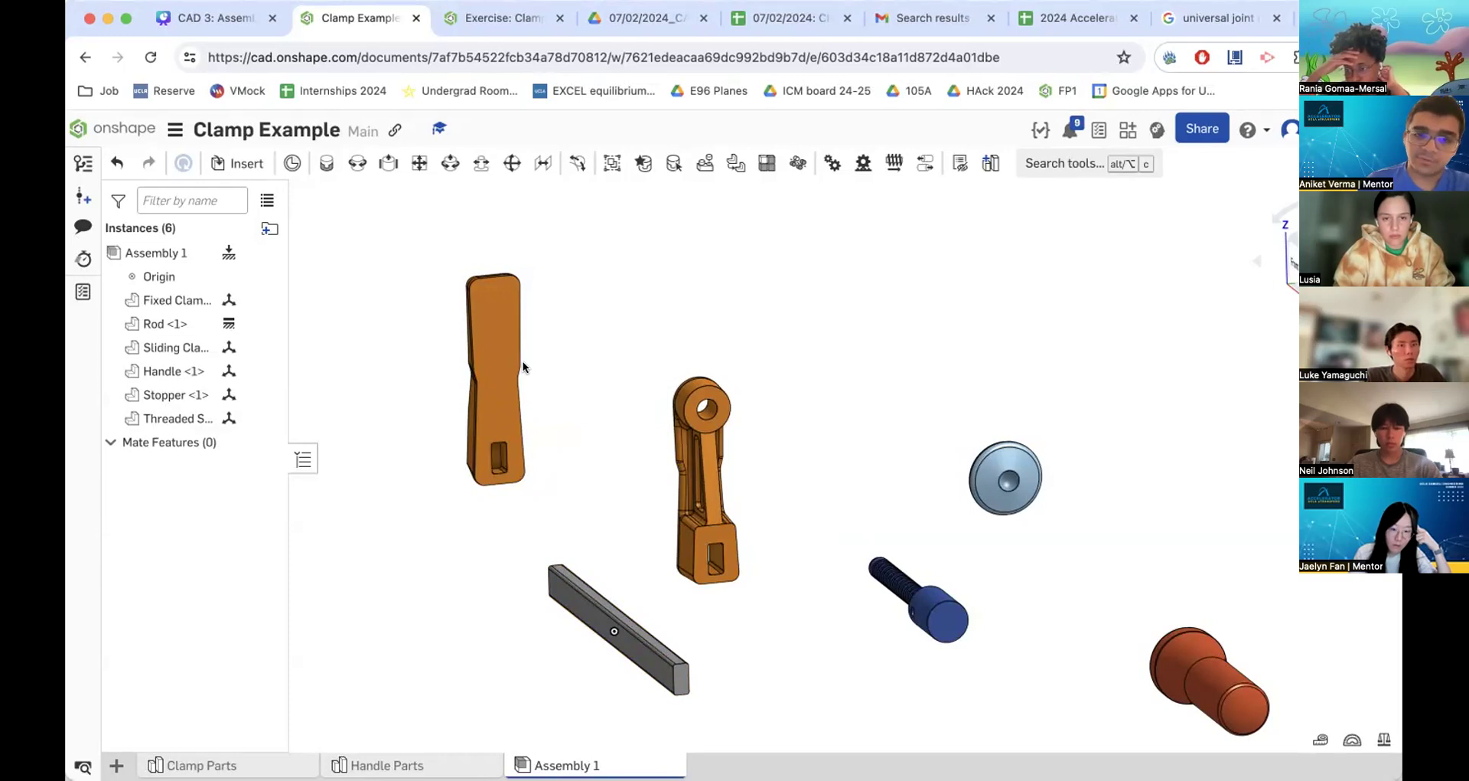
Start a Fastened mate and examine the fixed clamp's pocket, the sliding clamp's through slot and the rod's end face.
left_click(329, 169)
right_click_drag(612, 464, 583, 461)
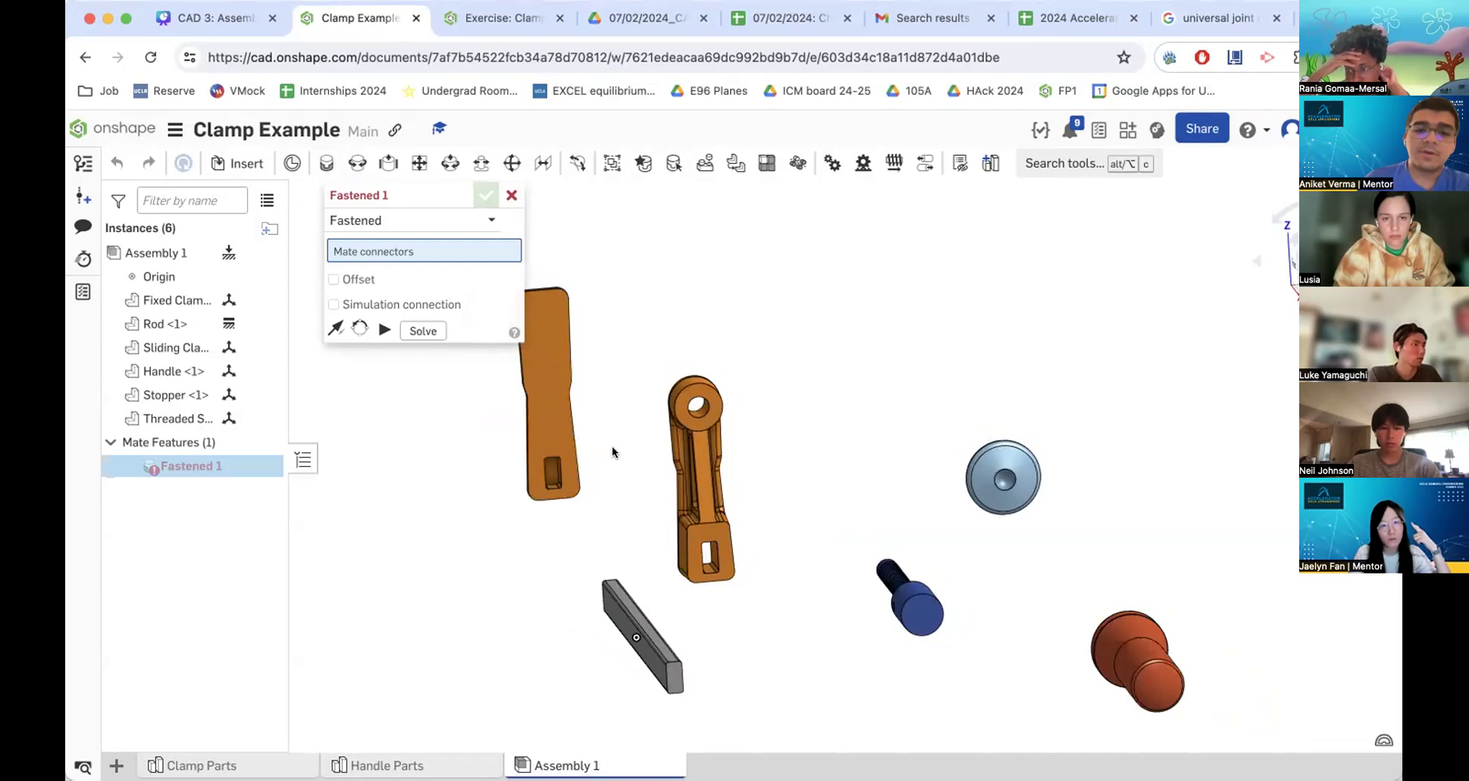
scroll(598, 475, "down", 3)
scroll(600, 500, "down", 2)
right_click_drag(608, 495, 584, 474)
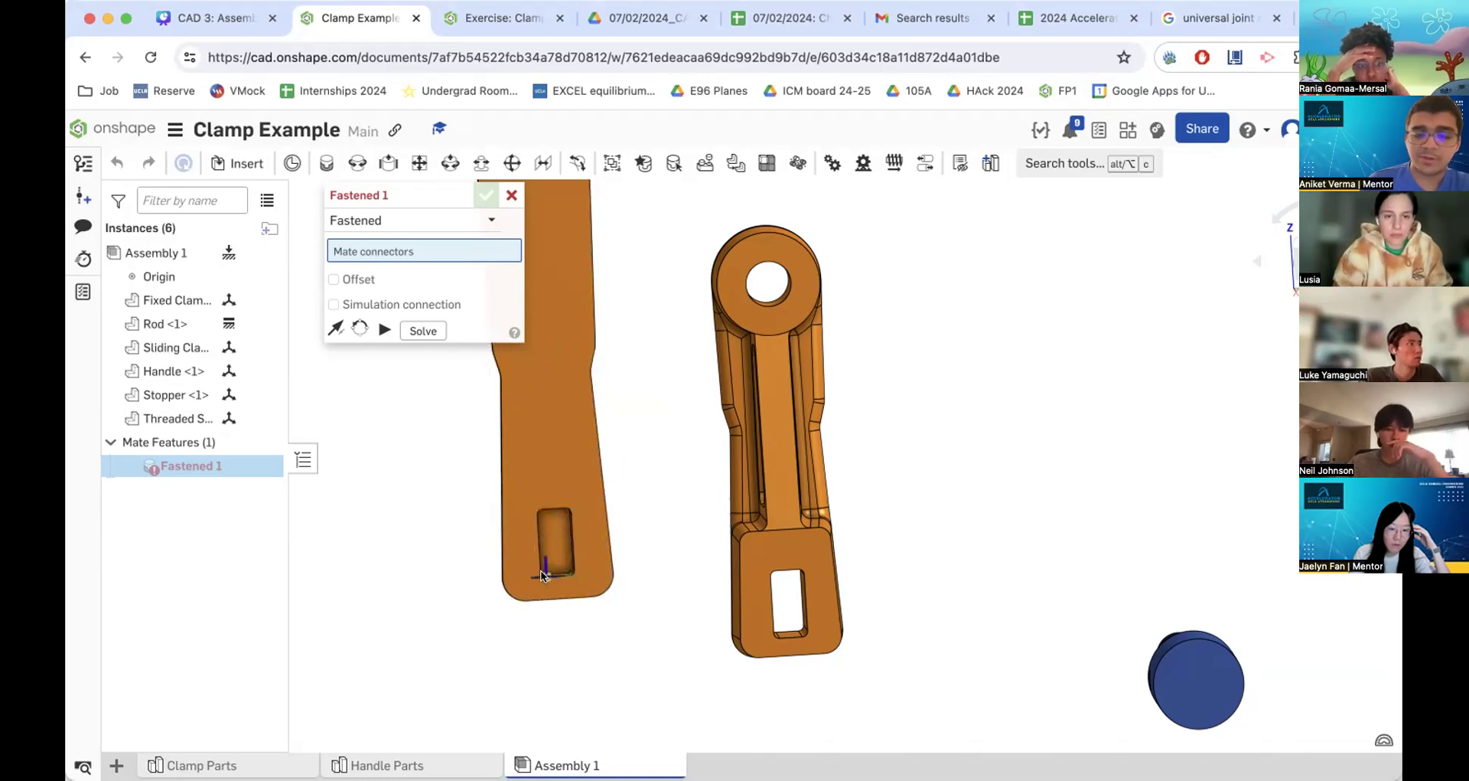
scroll(542, 574, "up", 5)
scroll(551, 559, "down", 3)
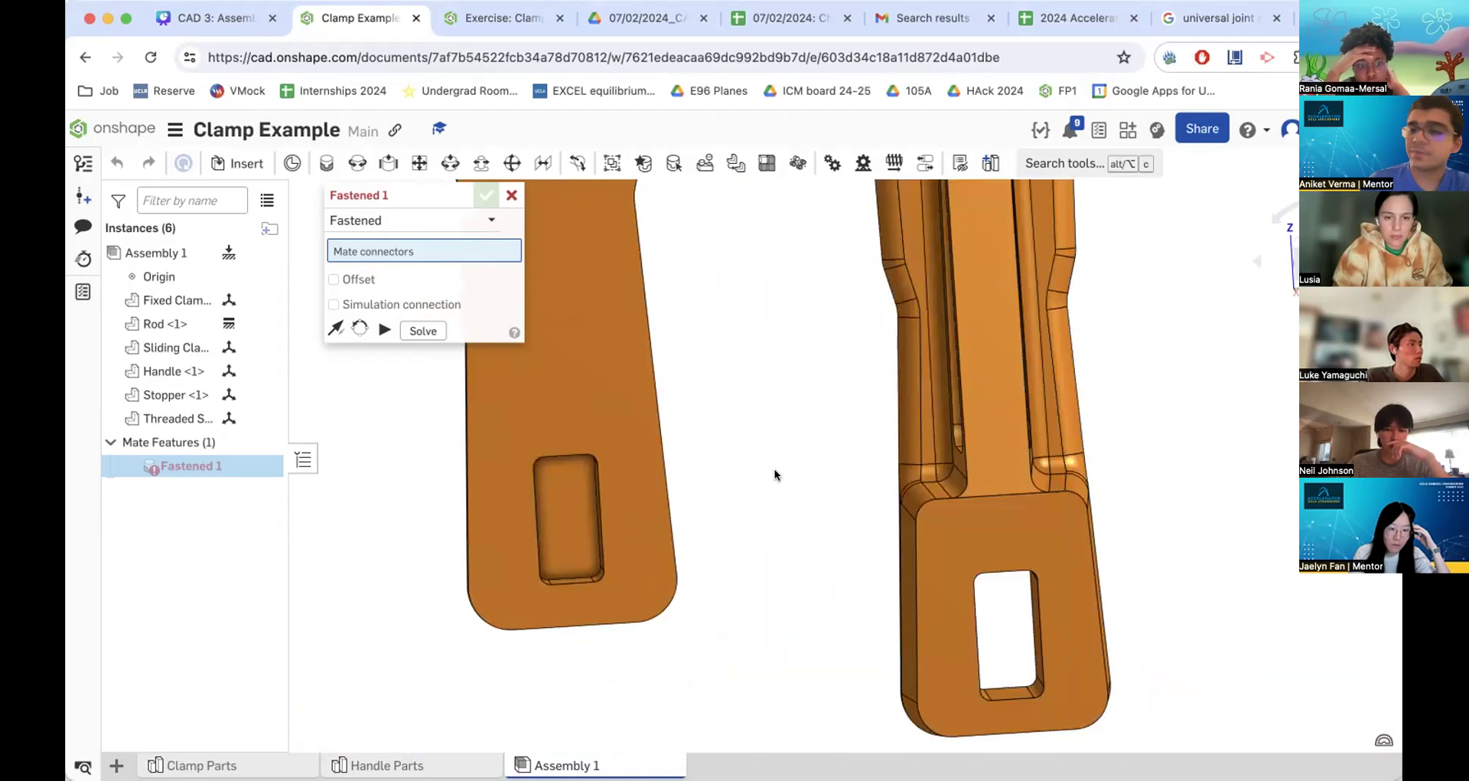
scroll(1154, 351, "down", 6)
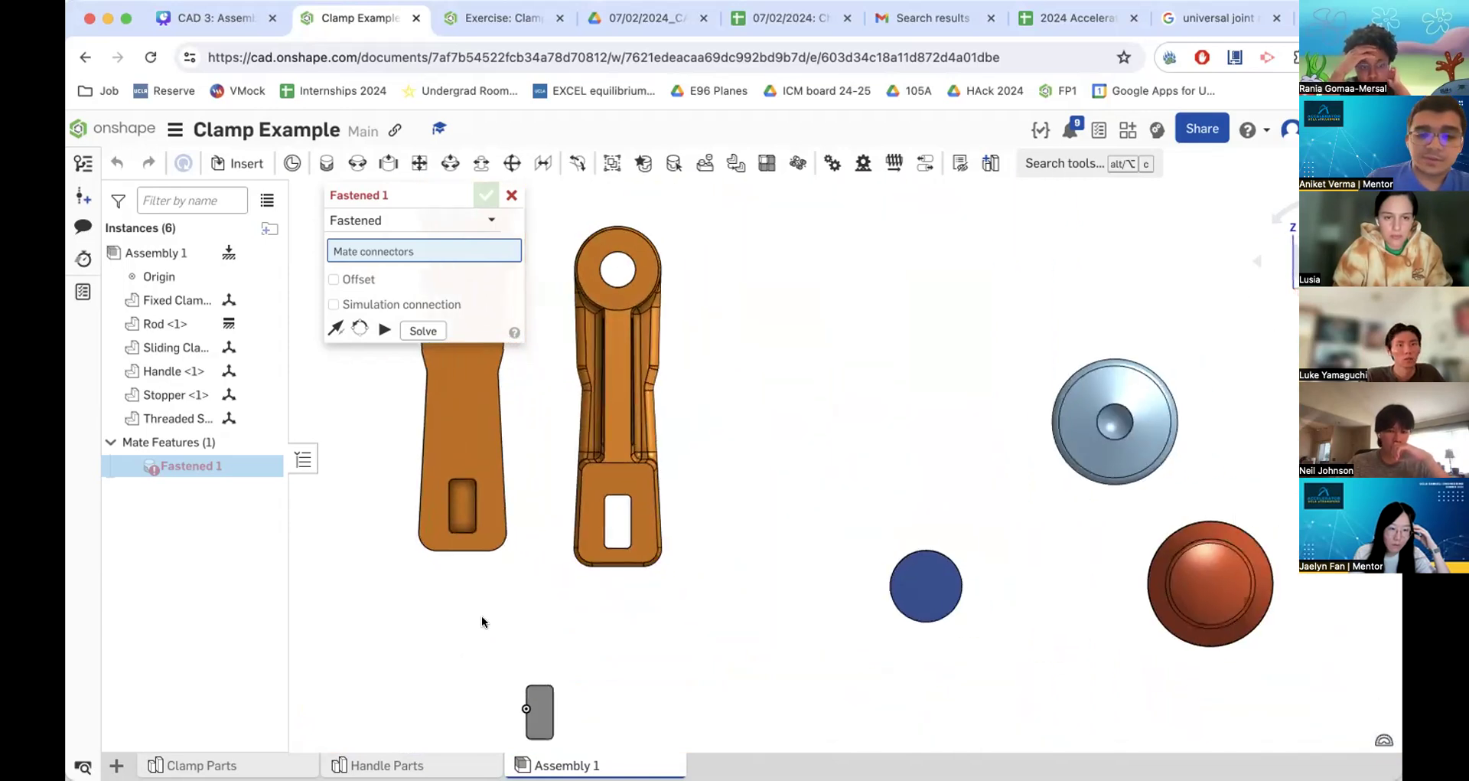
scroll(490, 613, "up", 2)
scroll(504, 611, "down", 5)
right_click_drag(452, 620, 639, 628)
scroll(597, 627, "up", 5)
scroll(594, 598, "down", 2)
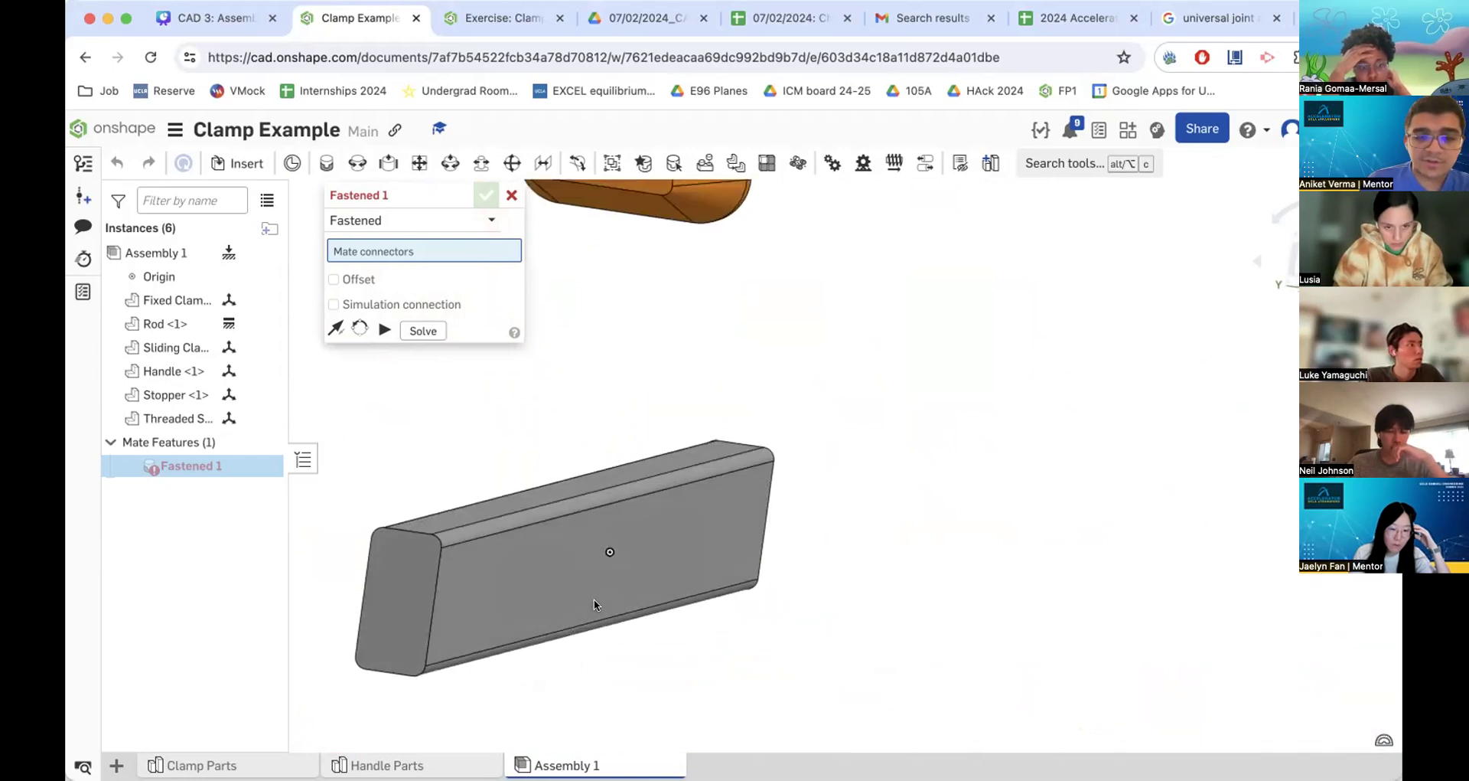
scroll(674, 548, "down", 5)
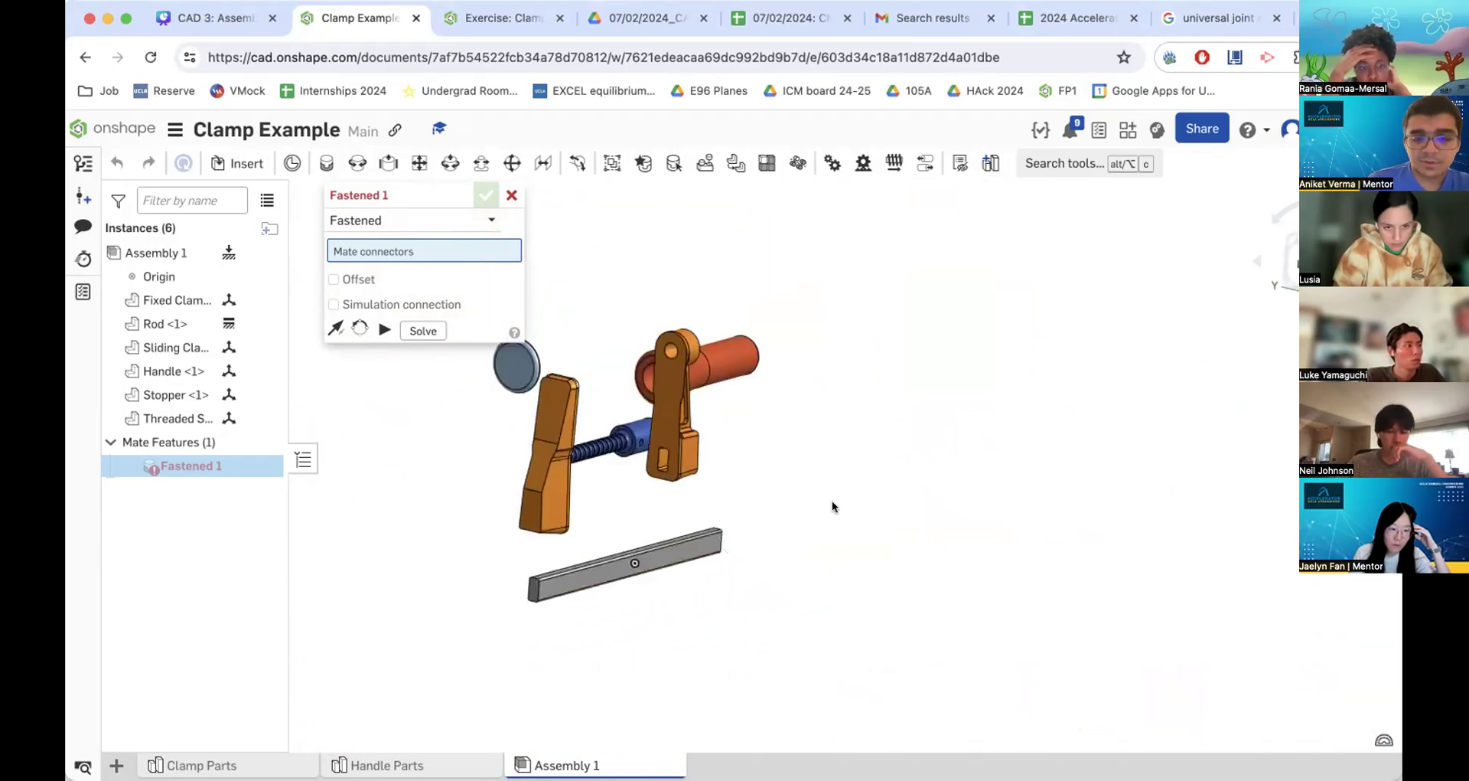
scroll(580, 563, "up", 6)
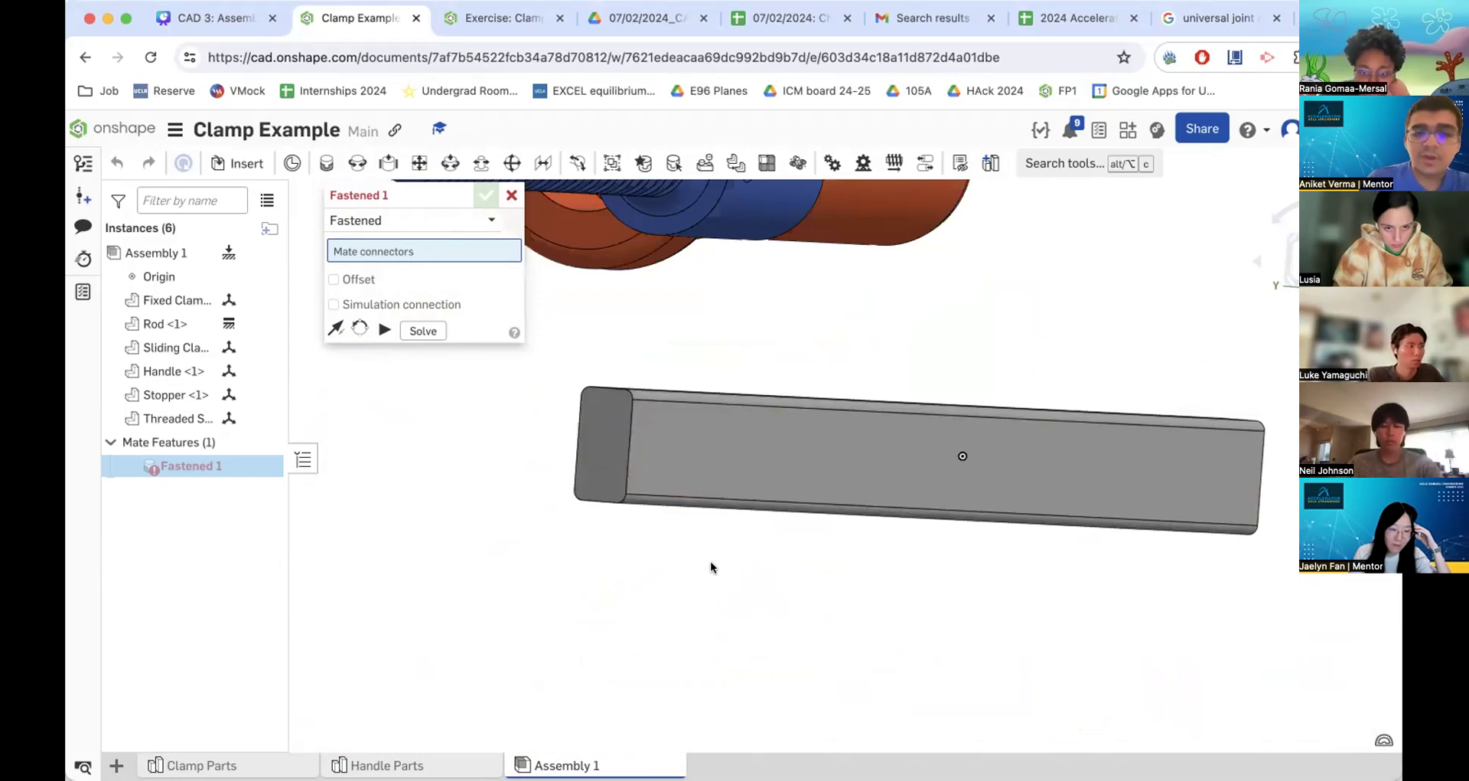
Choose the centre of the fixed clamp's pocket floor as the first mate connector.
right_click_drag(711, 564, 665, 586)
scroll(663, 531, "down", 5)
right_click_drag(664, 525, 426, 536)
scroll(493, 490, "up", 6)
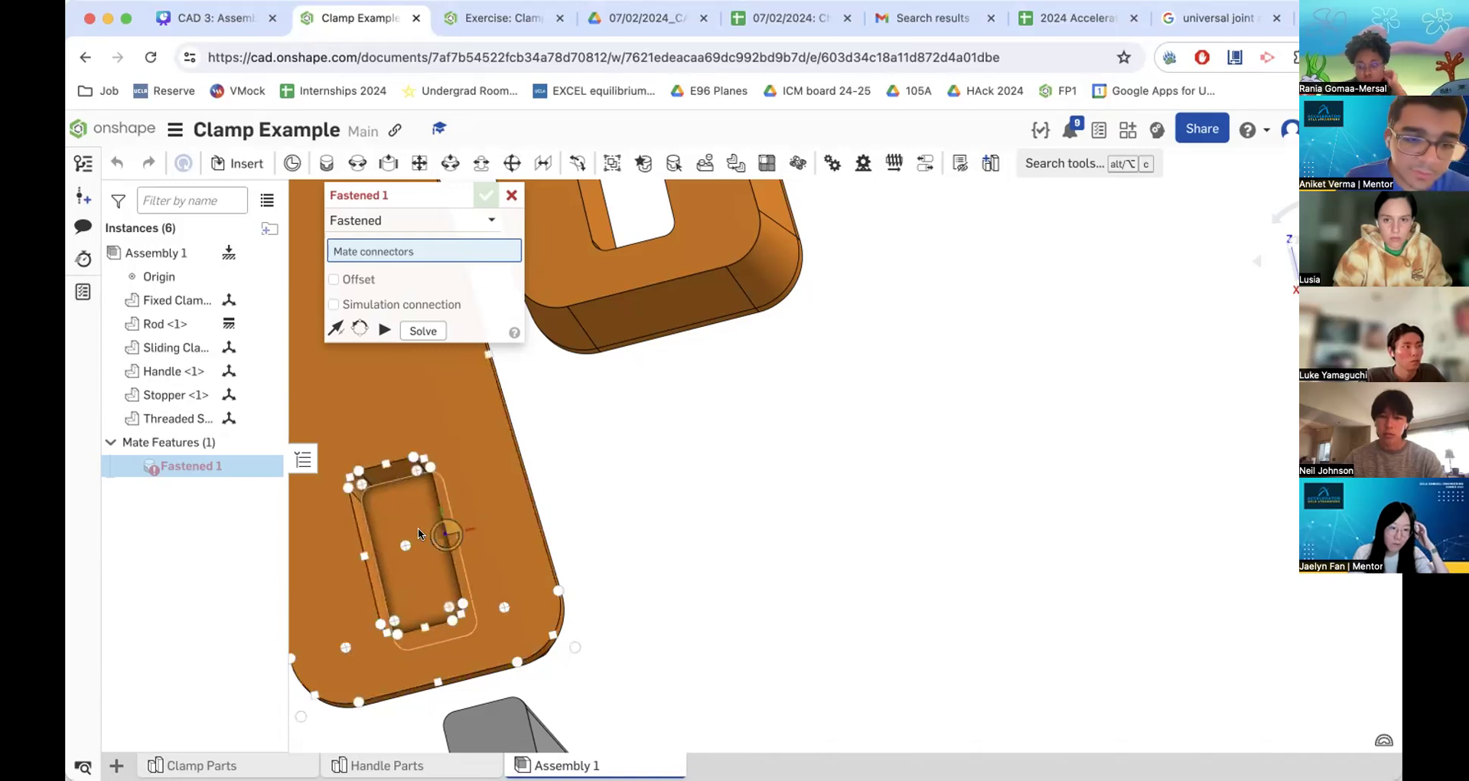
left_click(414, 553)
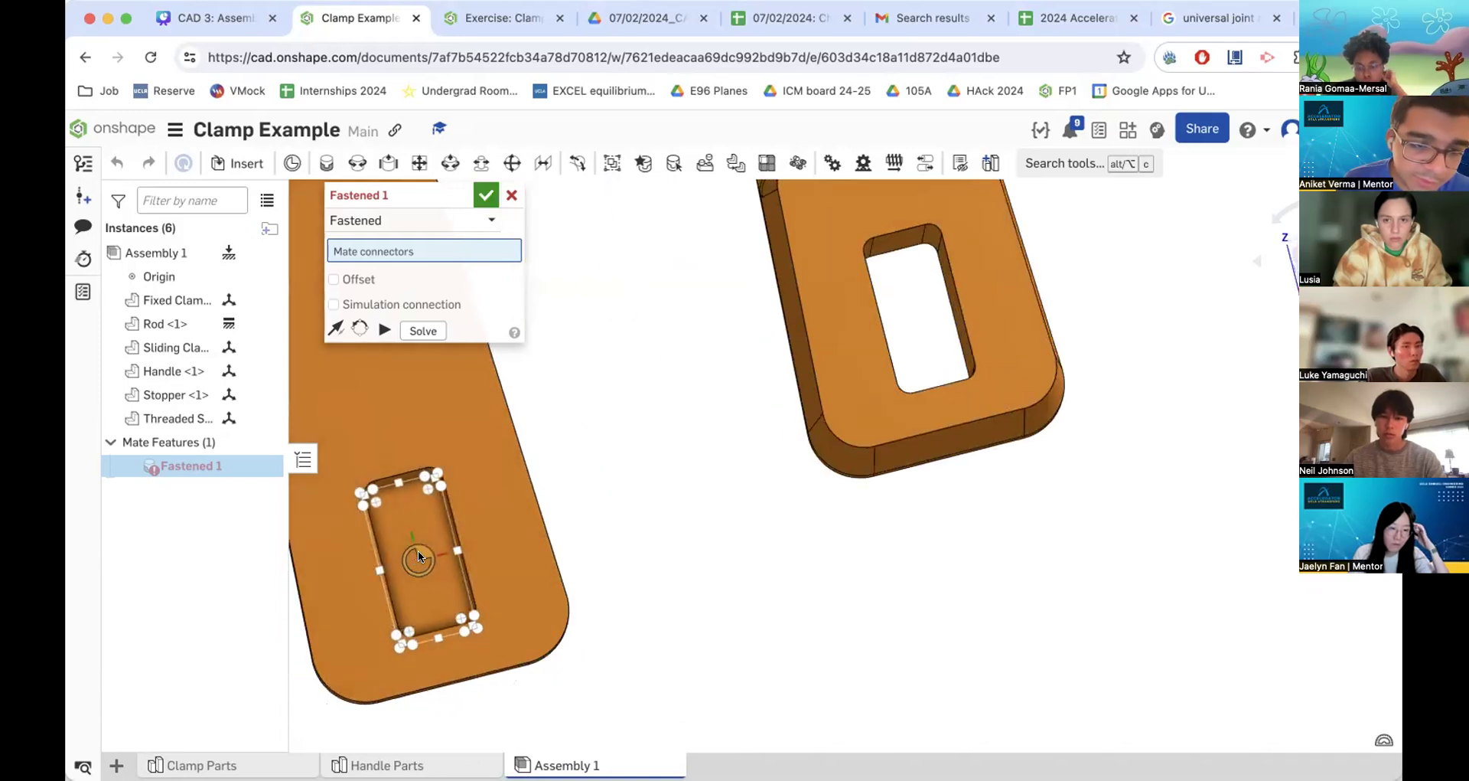
Fasten the fixed clamp's pocket floor to the centre of the rod's end face and leave the mate command.
scroll(680, 605, "down", 5)
right_click_drag(782, 638, 699, 643)
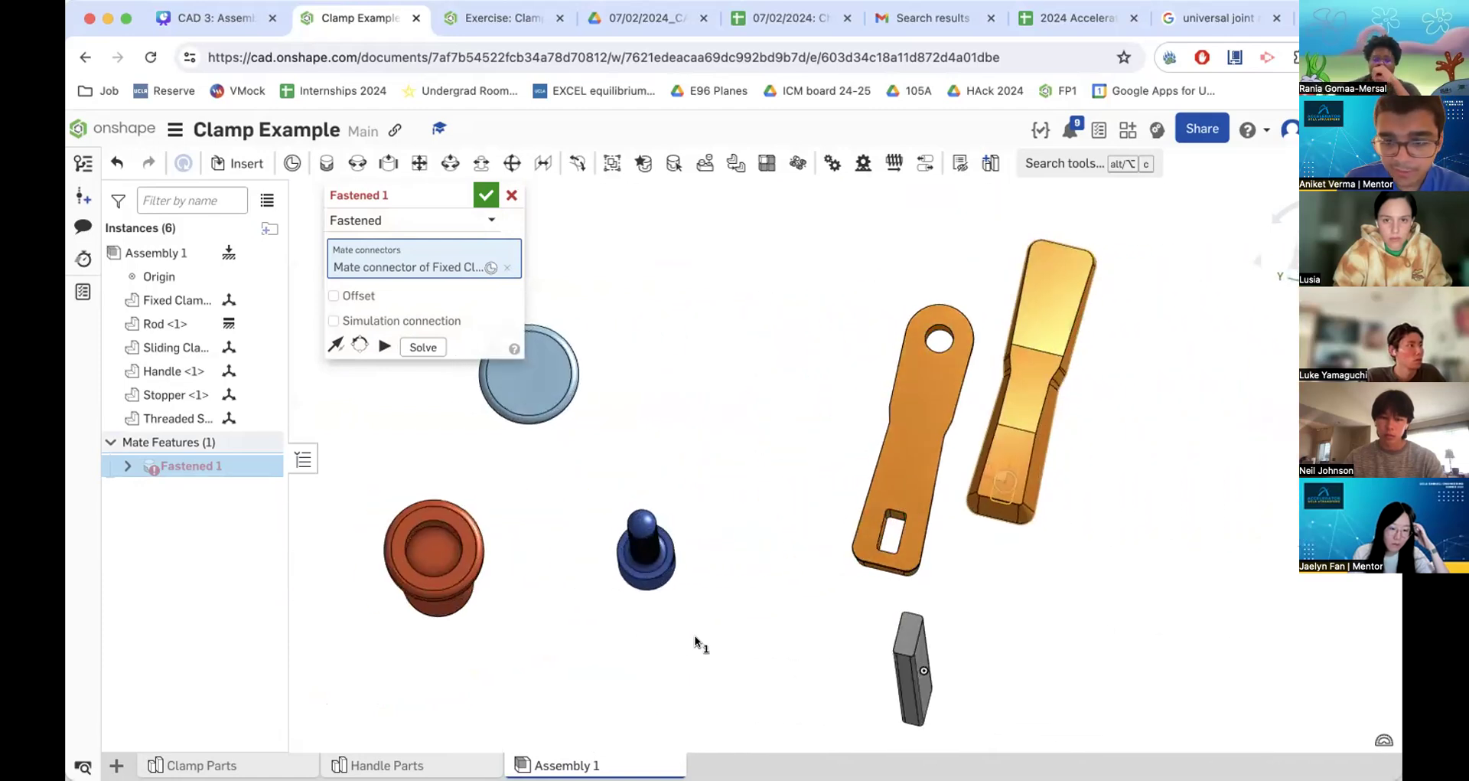
scroll(906, 621, "up", 5)
scroll(906, 622, "up", 2)
scroll(911, 642, "down", 3)
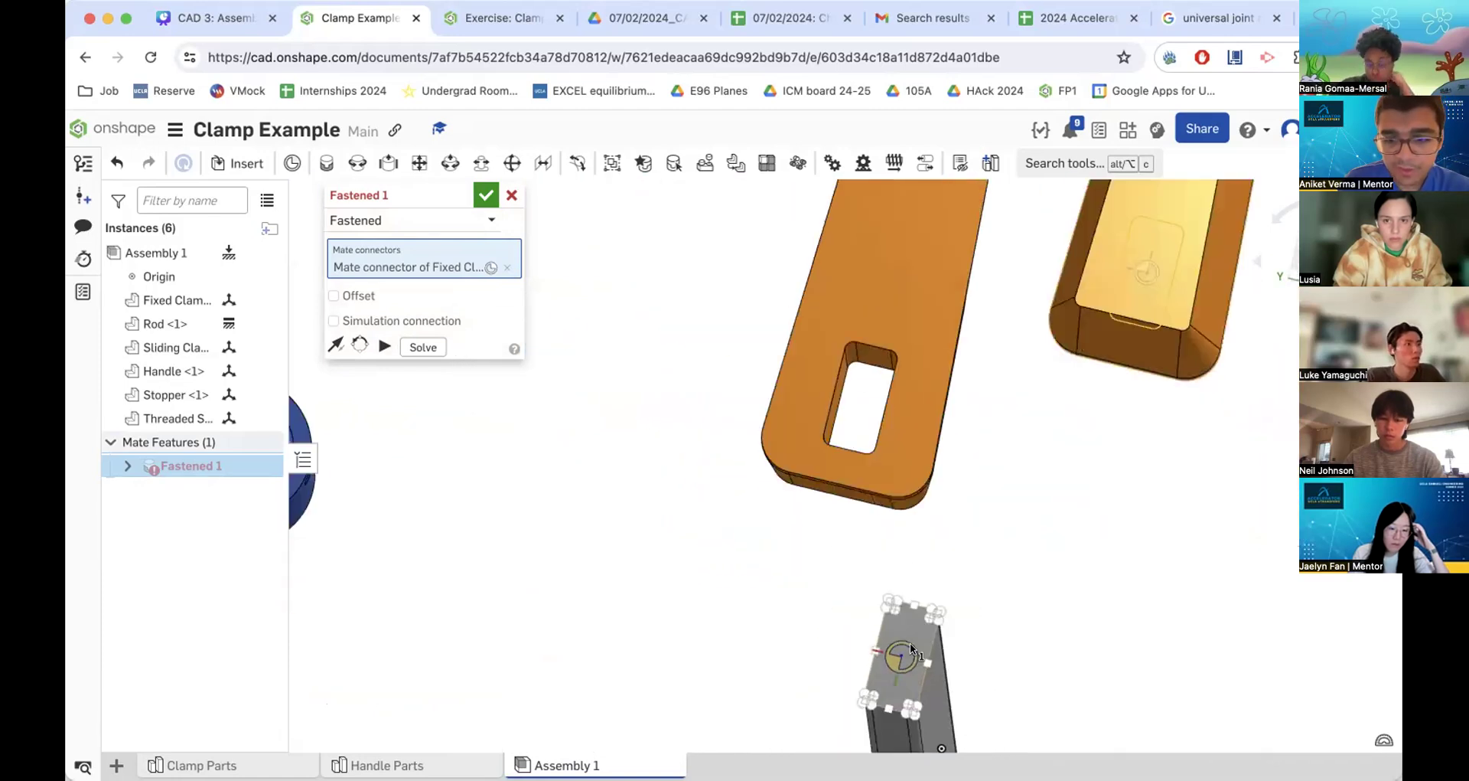
left_click(902, 677)
scroll(896, 684, "down", 5)
right_click_drag(1010, 705, 923, 701)
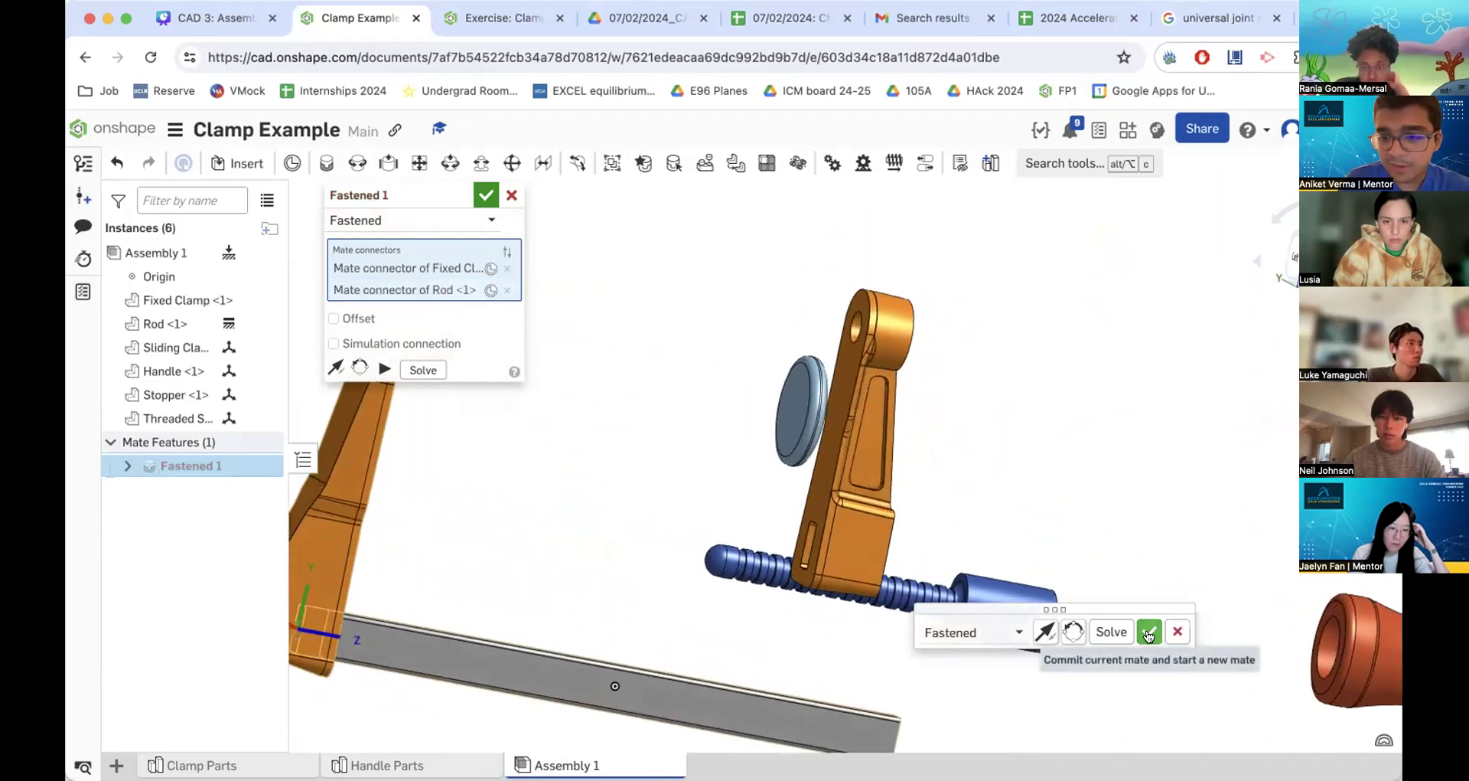
left_click(1149, 632)
scroll(367, 545, "down", 5)
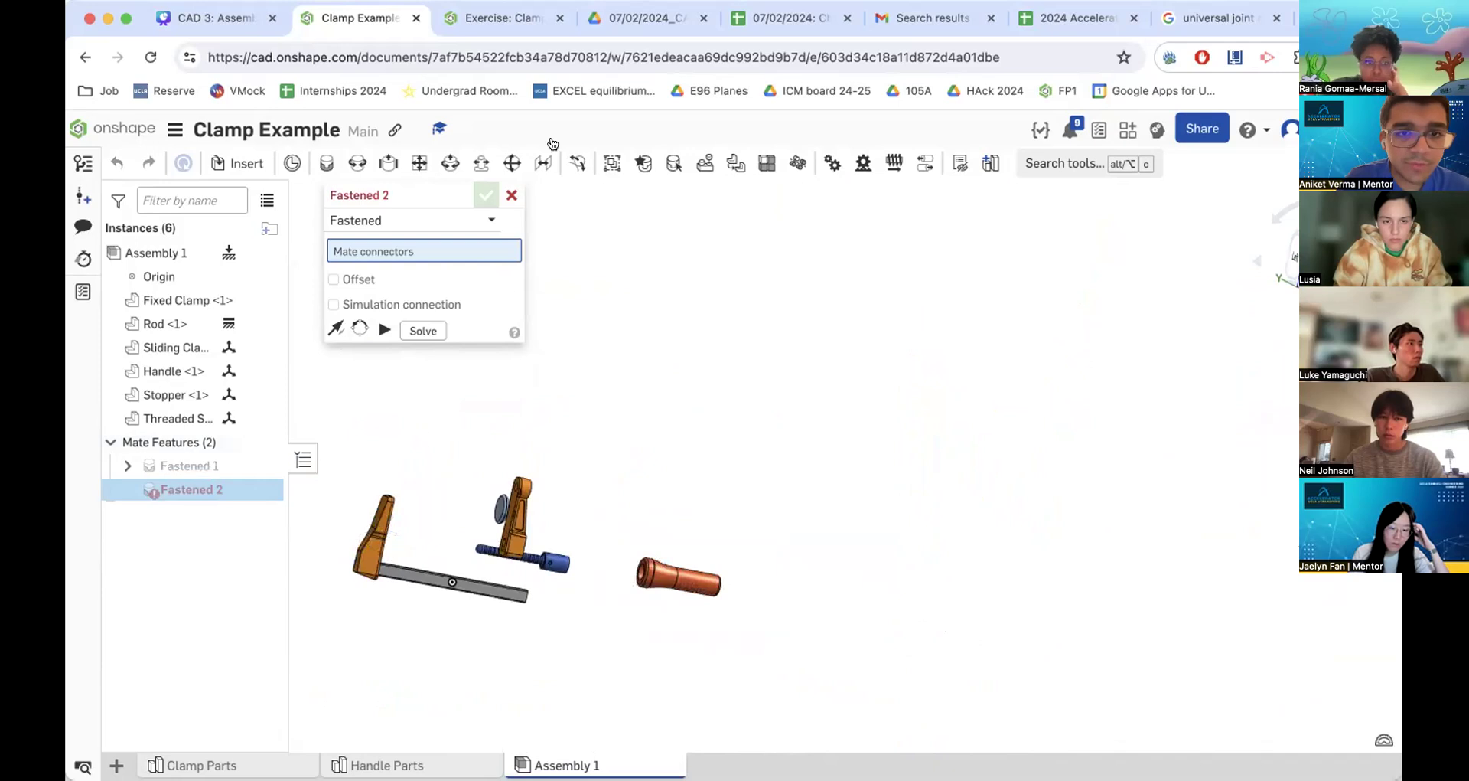
left_click(512, 196)
Inspect the joint between the fixed clamp and the rod and review the connectors of the Fastened mate.
scroll(369, 523, "up", 10)
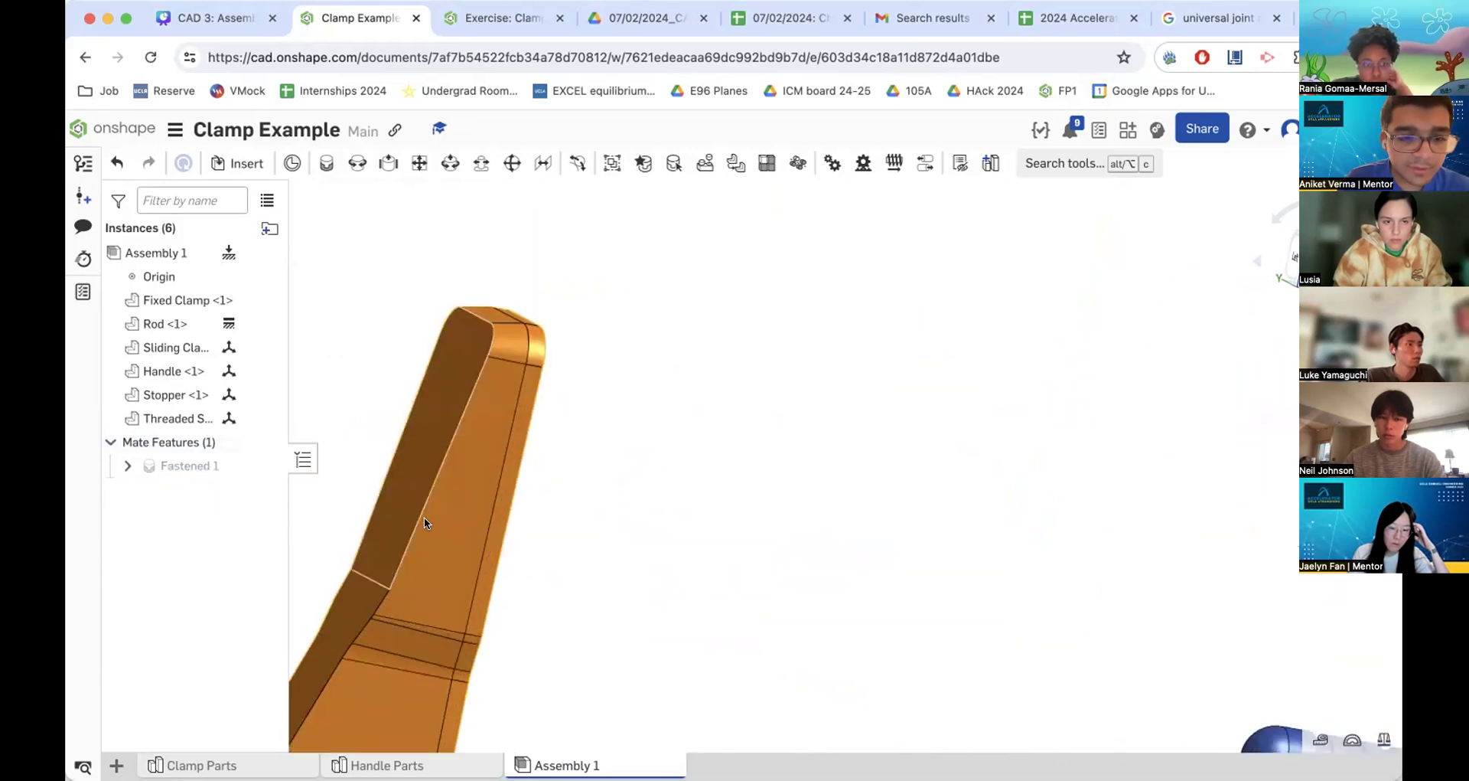
scroll(454, 518, "down", 10)
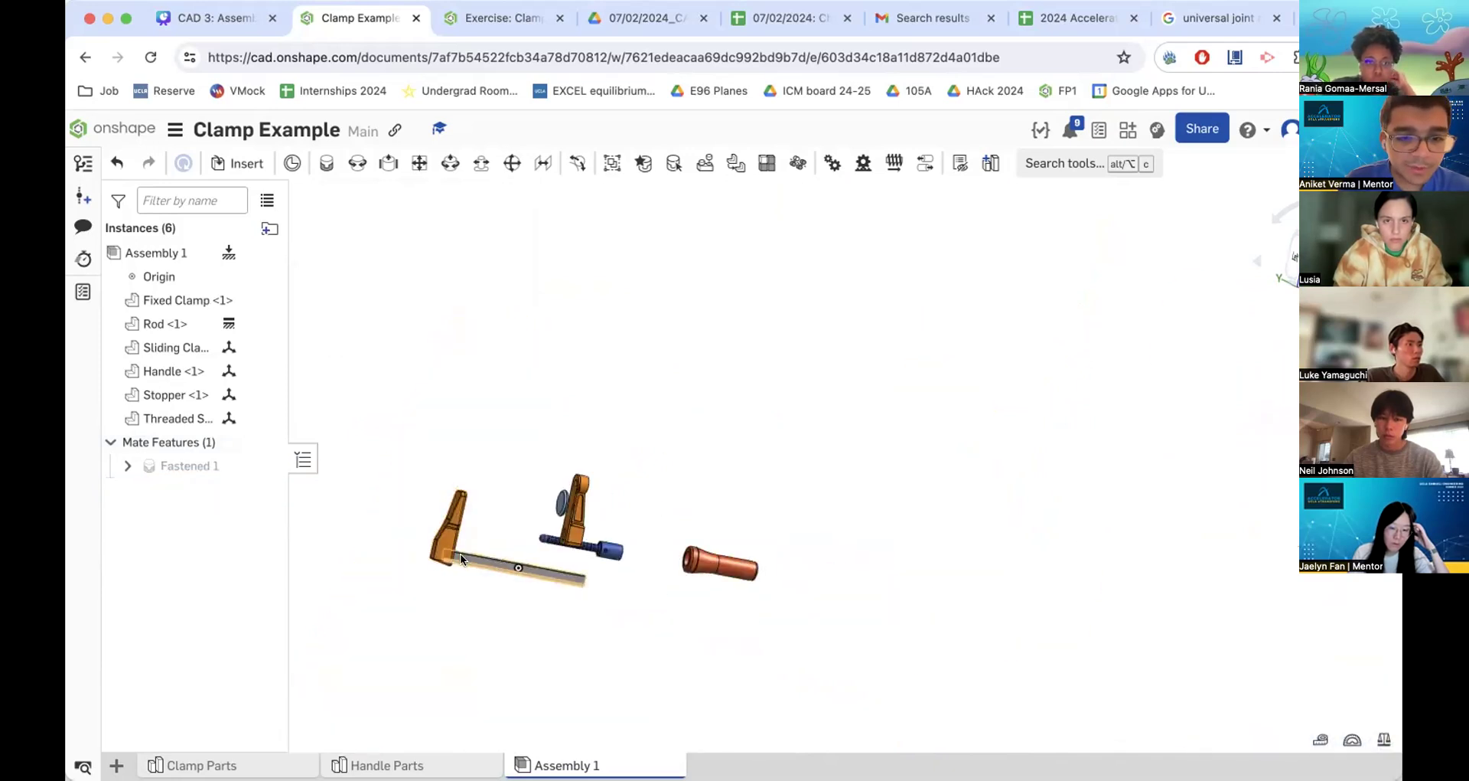
scroll(453, 553, "up", 5)
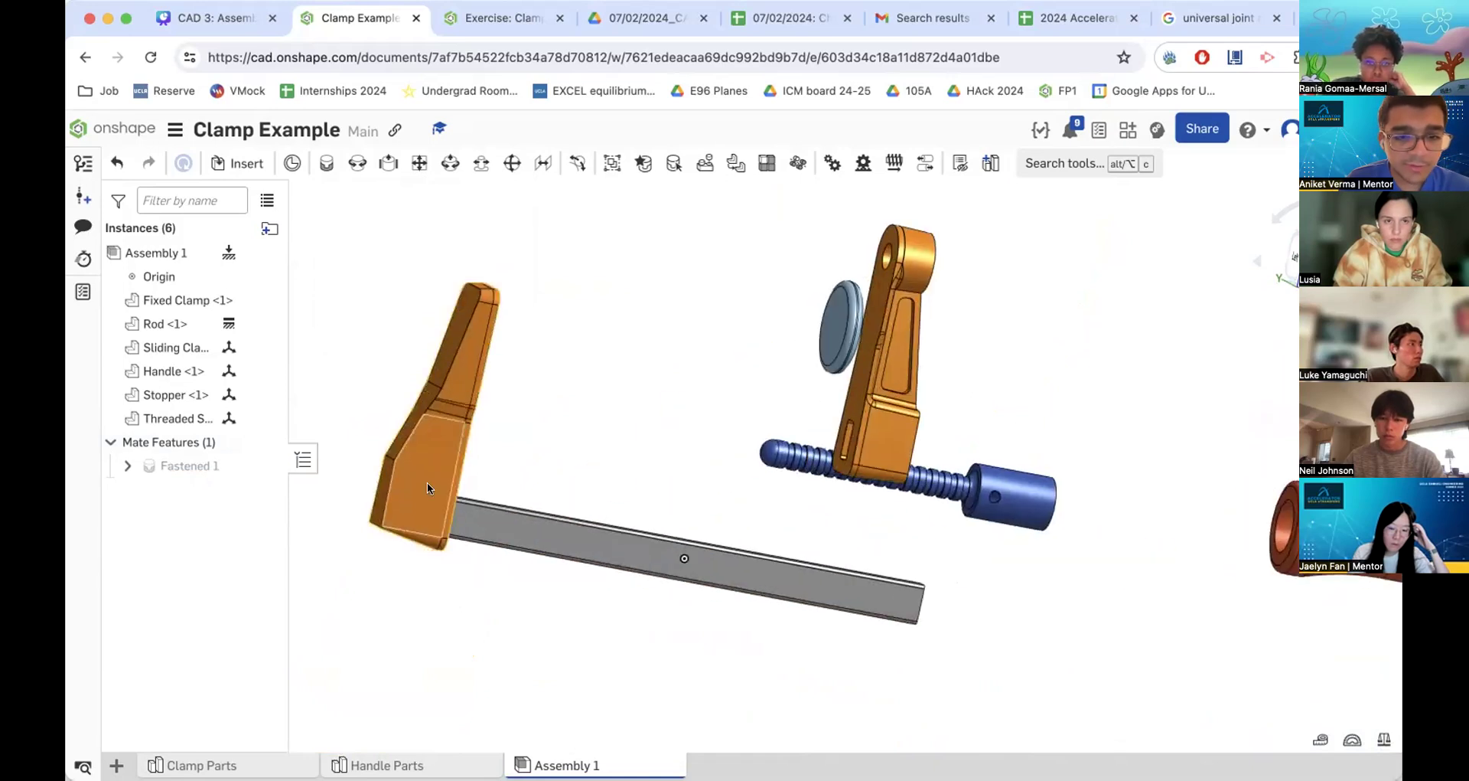
right_click_drag(427, 482, 513, 531)
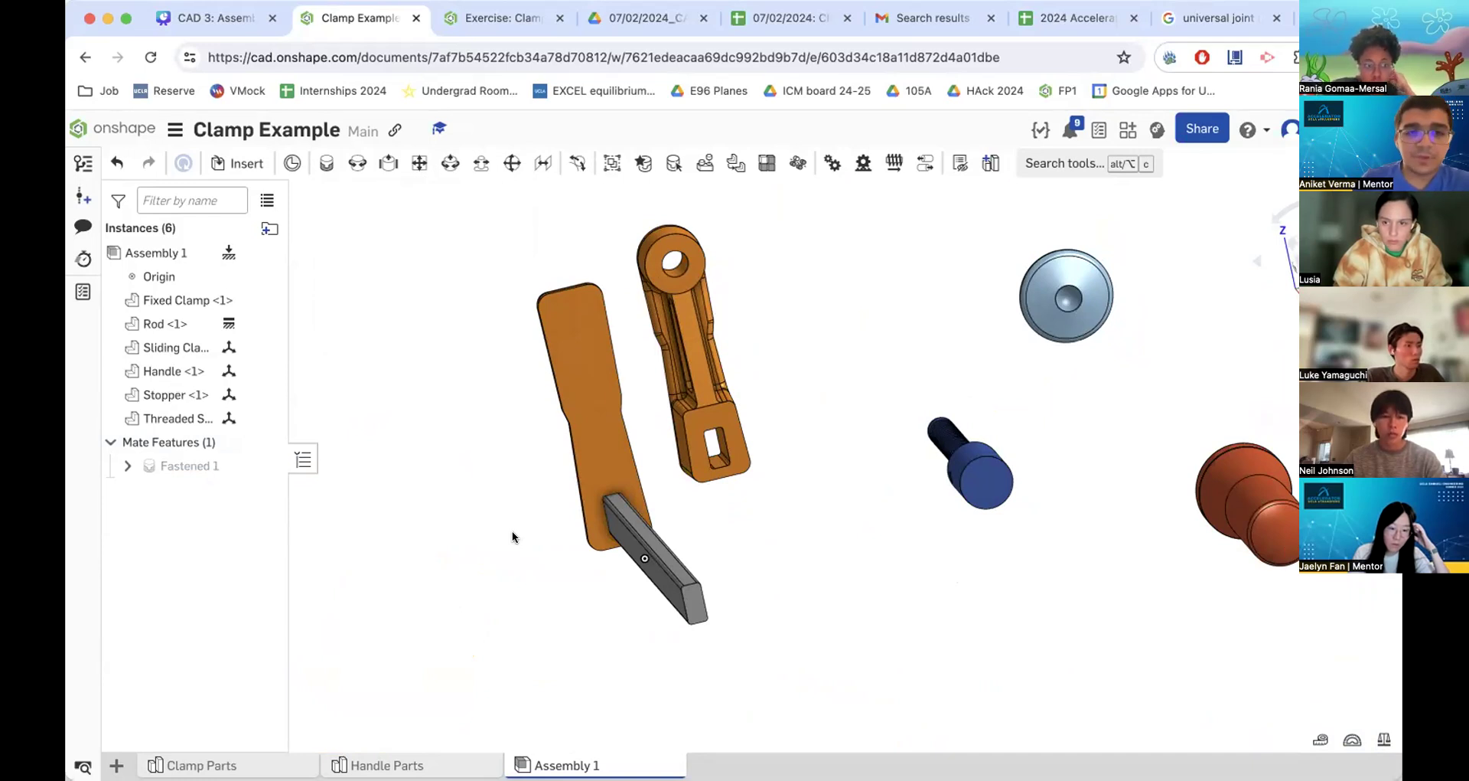
double_click(191, 465)
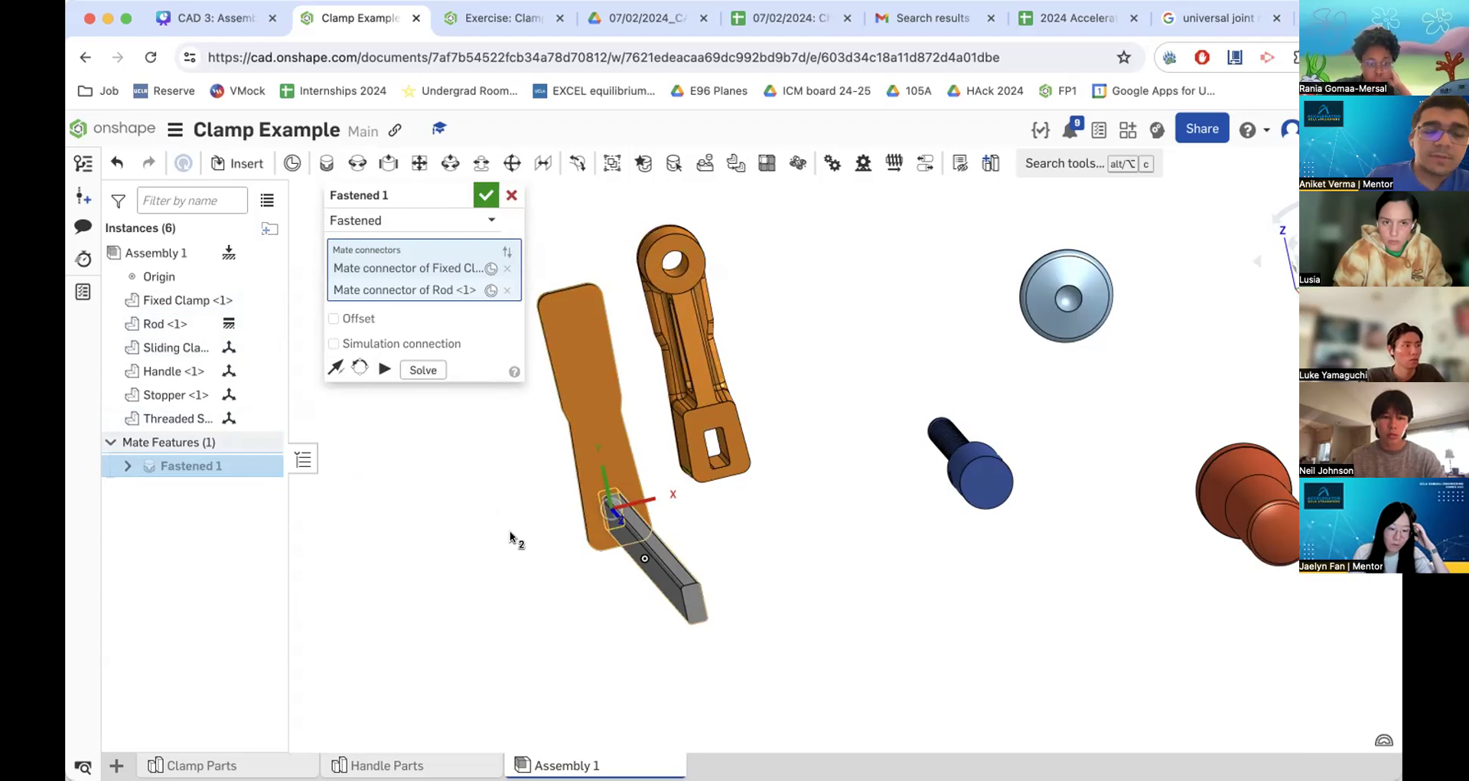
left_click(485, 197)
scroll(753, 647, "down", 5)
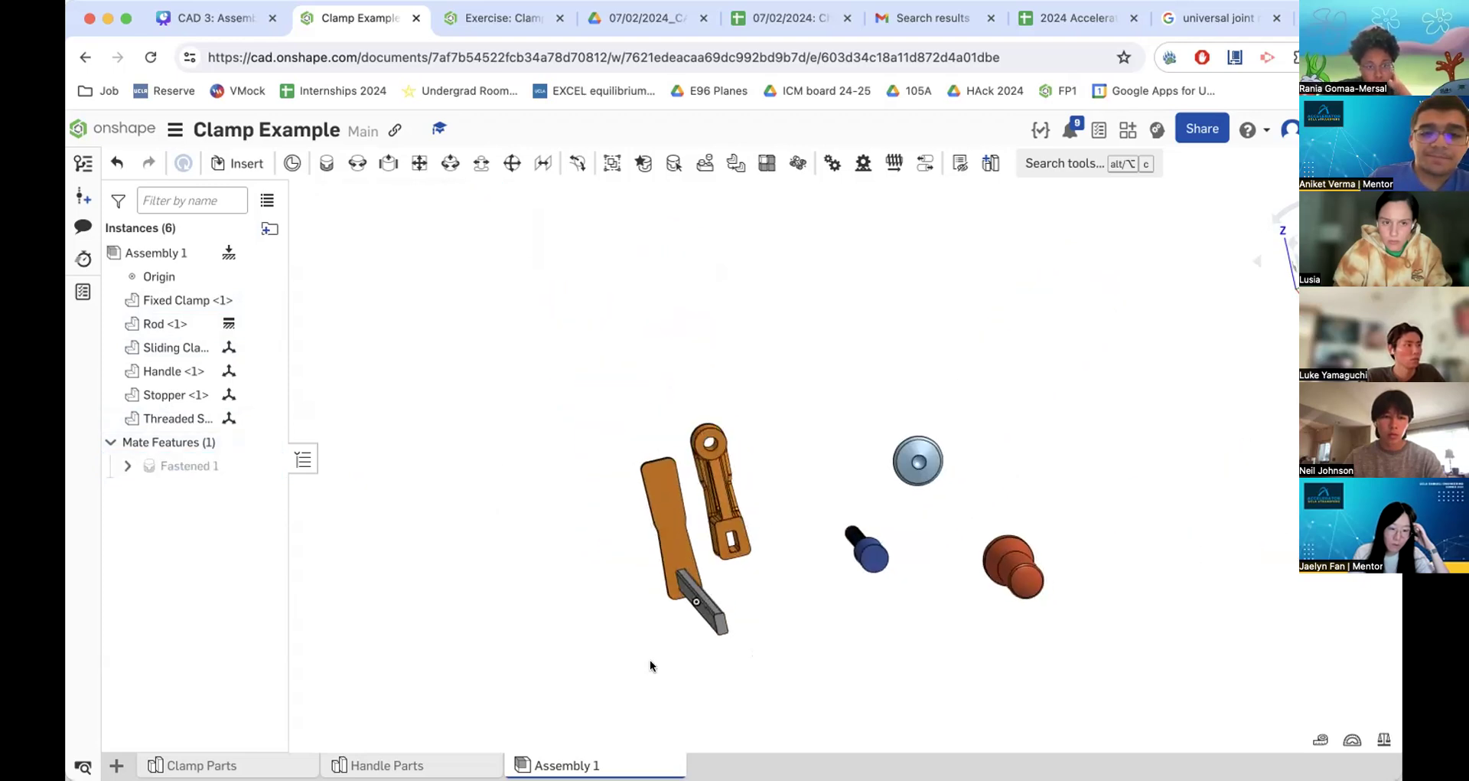
Delete the Fastened mate and pull the fixed clamp away from the rod.
right_click(217, 457)
left_click(307, 722)
left_click_drag(664, 503, 542, 398)
Examine the floor and depth of the fixed clamp's pocket and the end face of the rod that fits into it.
scroll(582, 530, "up", 5)
scroll(550, 369, "up", 2)
scroll(595, 441, "down", 8)
scroll(616, 479, "up", 1)
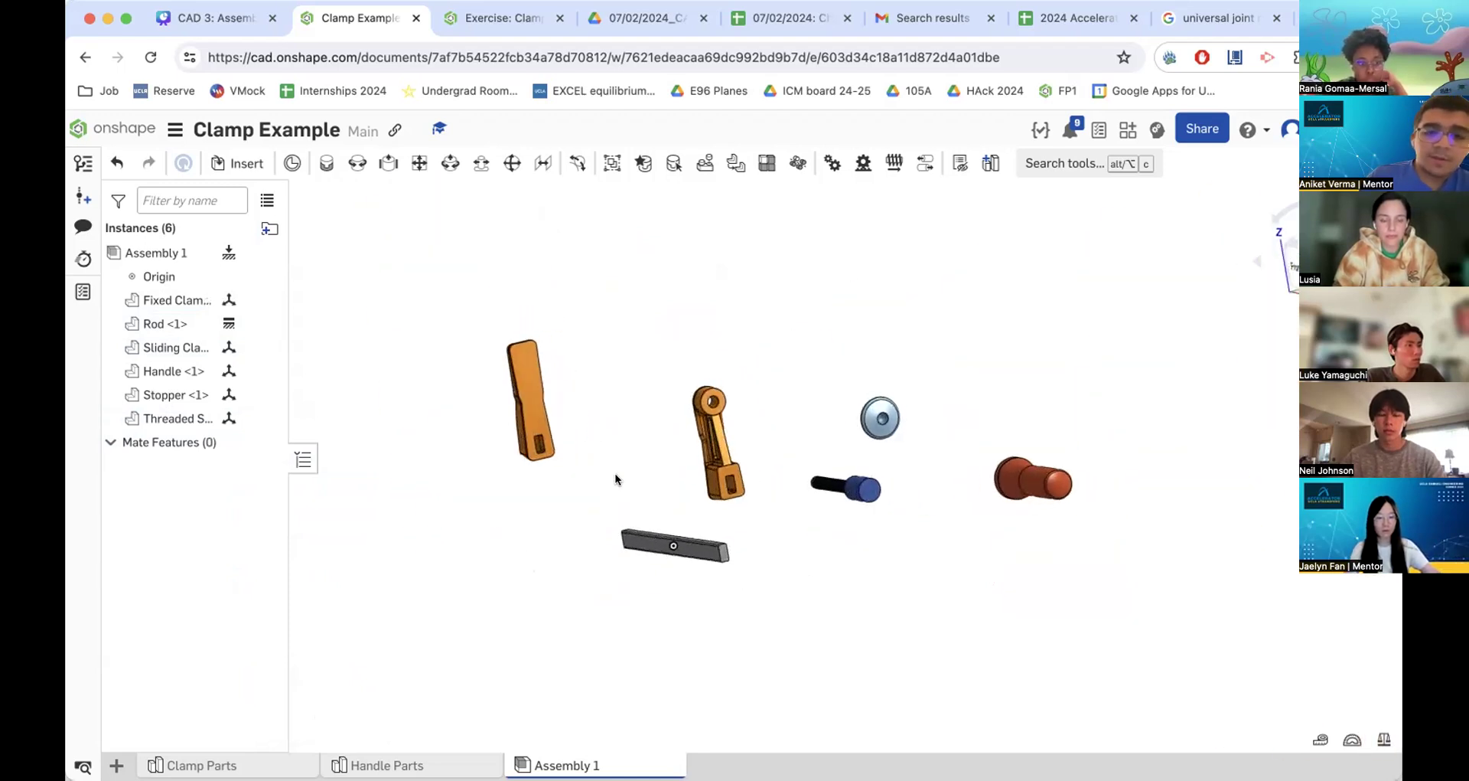
scroll(612, 479, "up", 1)
scroll(593, 478, "up", 3)
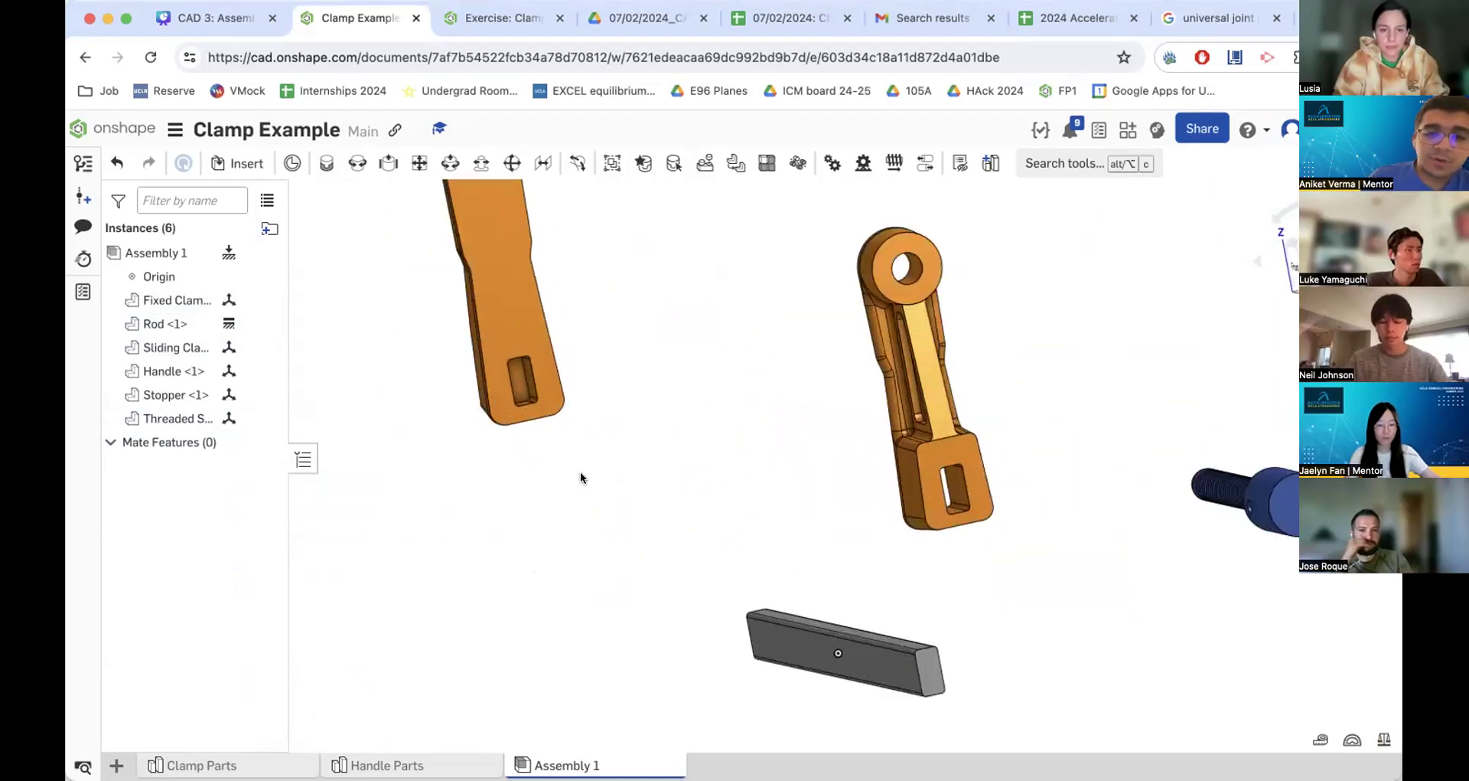
scroll(593, 477, "up", 3)
scroll(605, 478, "down", 3)
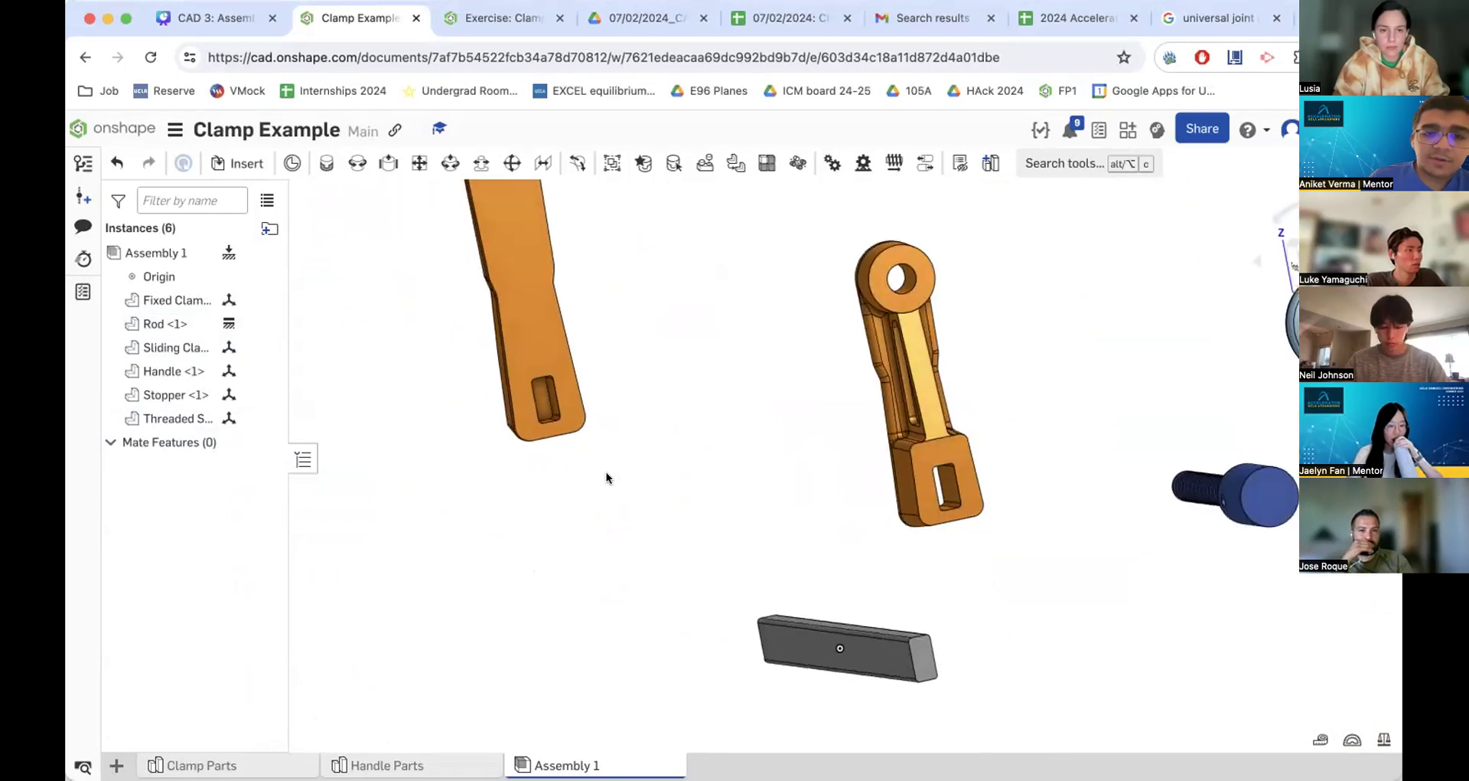
scroll(551, 427, "up", 5)
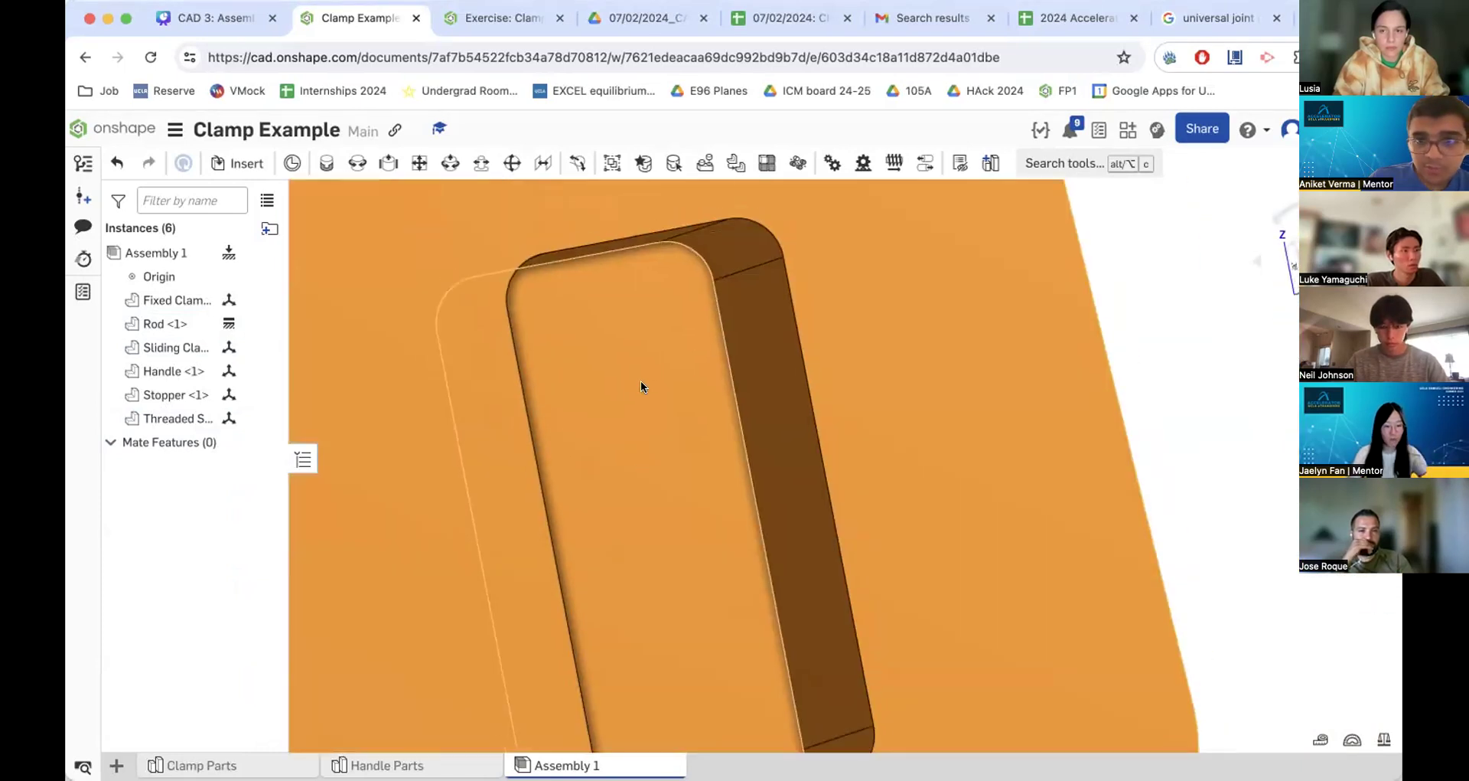
scroll(638, 406, "down", 4)
scroll(651, 404, "down", 4)
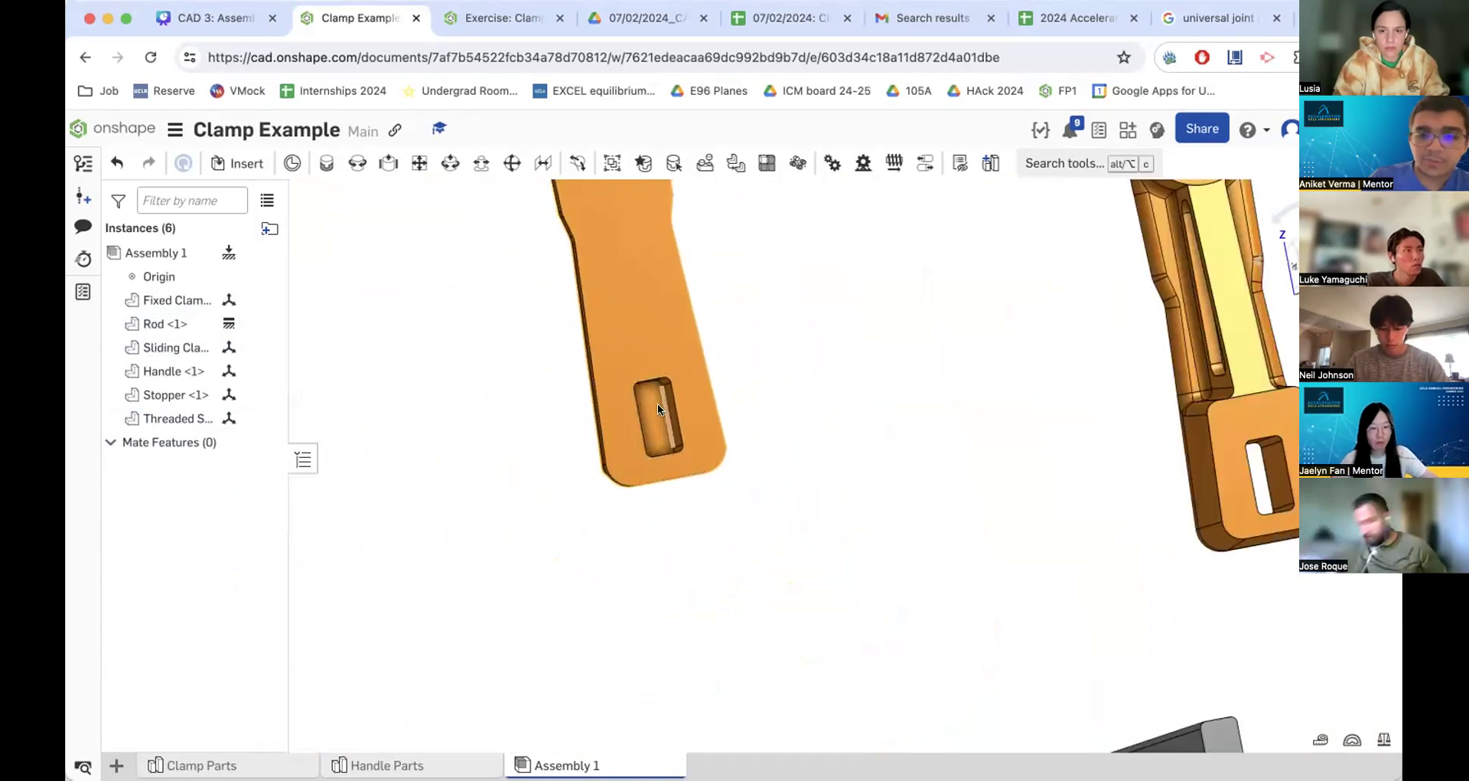
right_click_drag(649, 401, 642, 388)
scroll(641, 388, "up", 3)
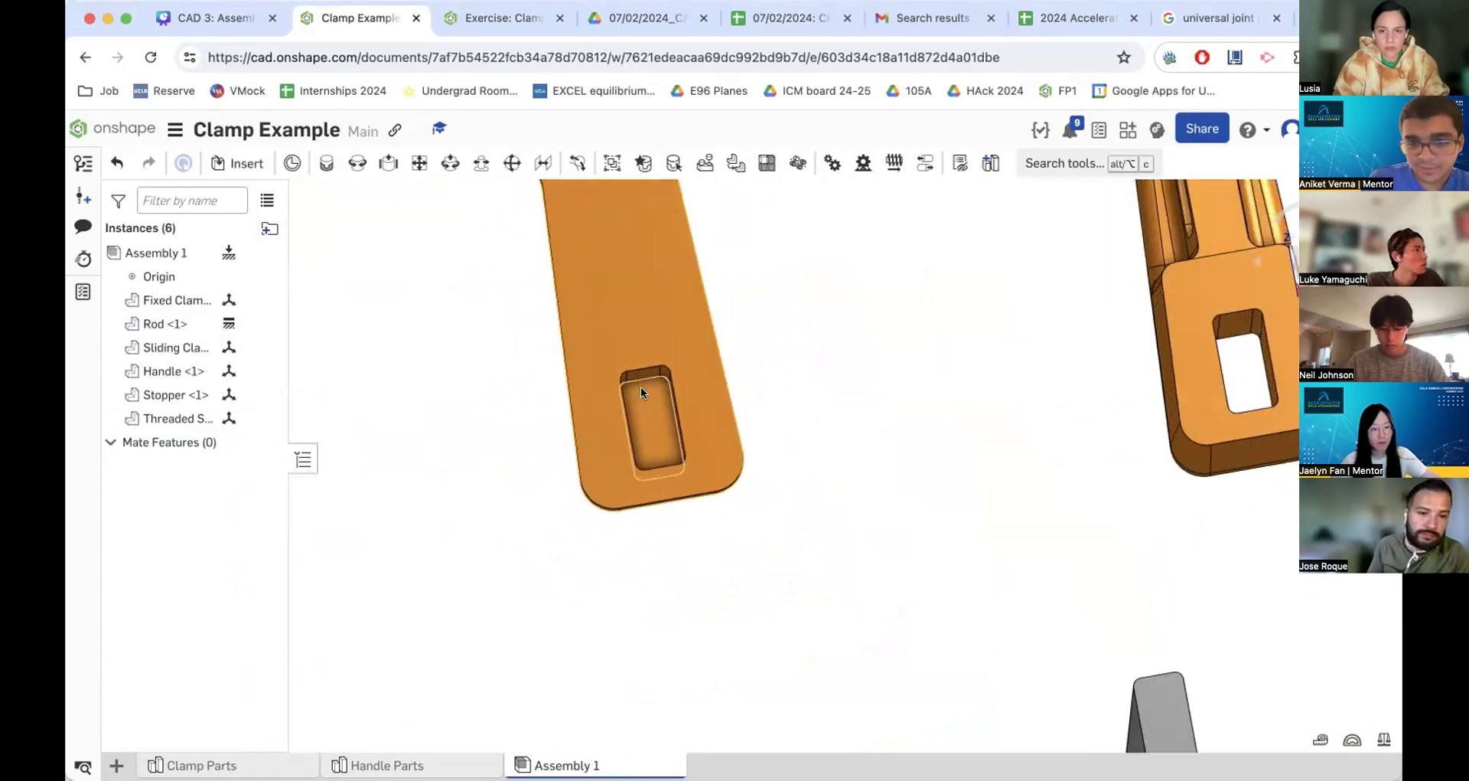
scroll(640, 387, "up", 5)
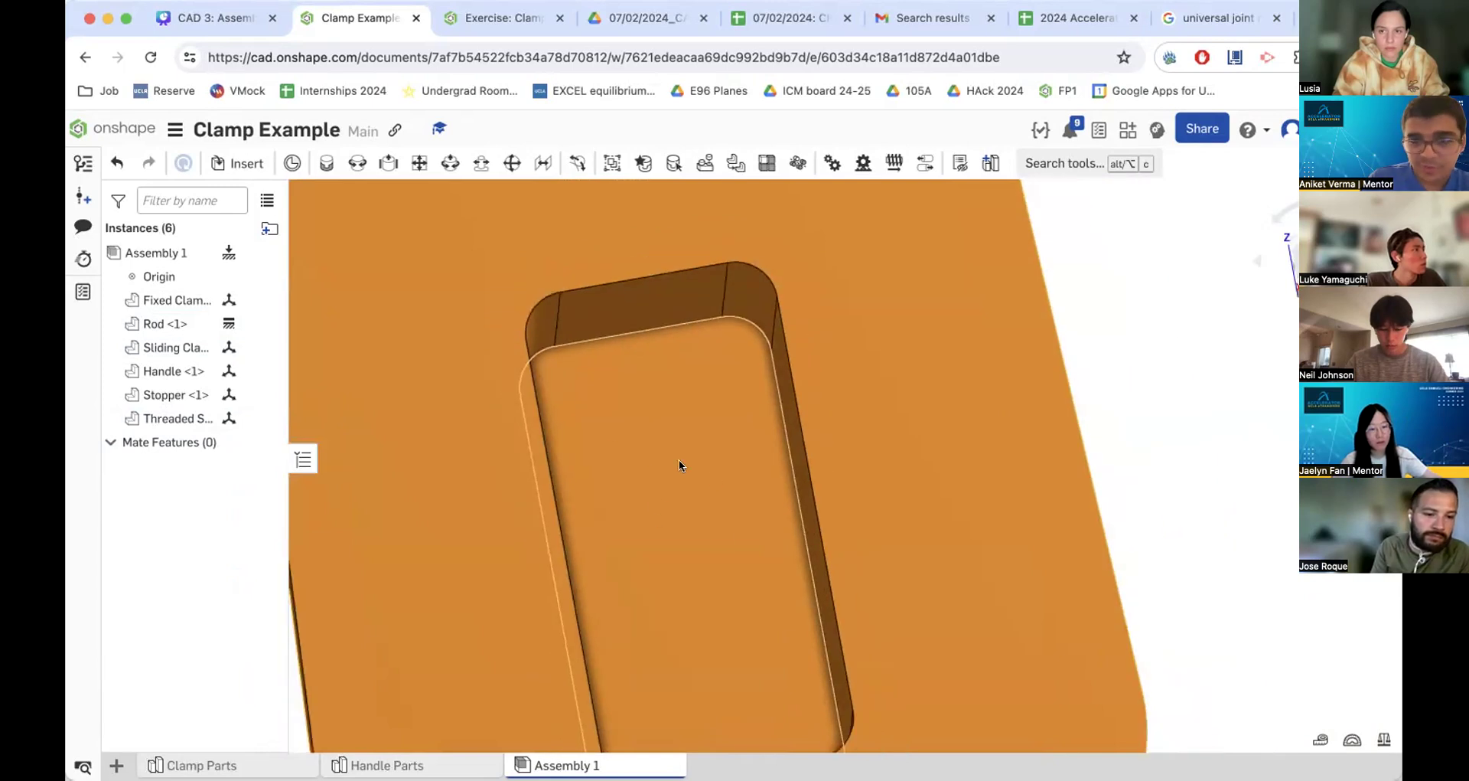
scroll(679, 440, "down", 3)
scroll(639, 525, "down", 5)
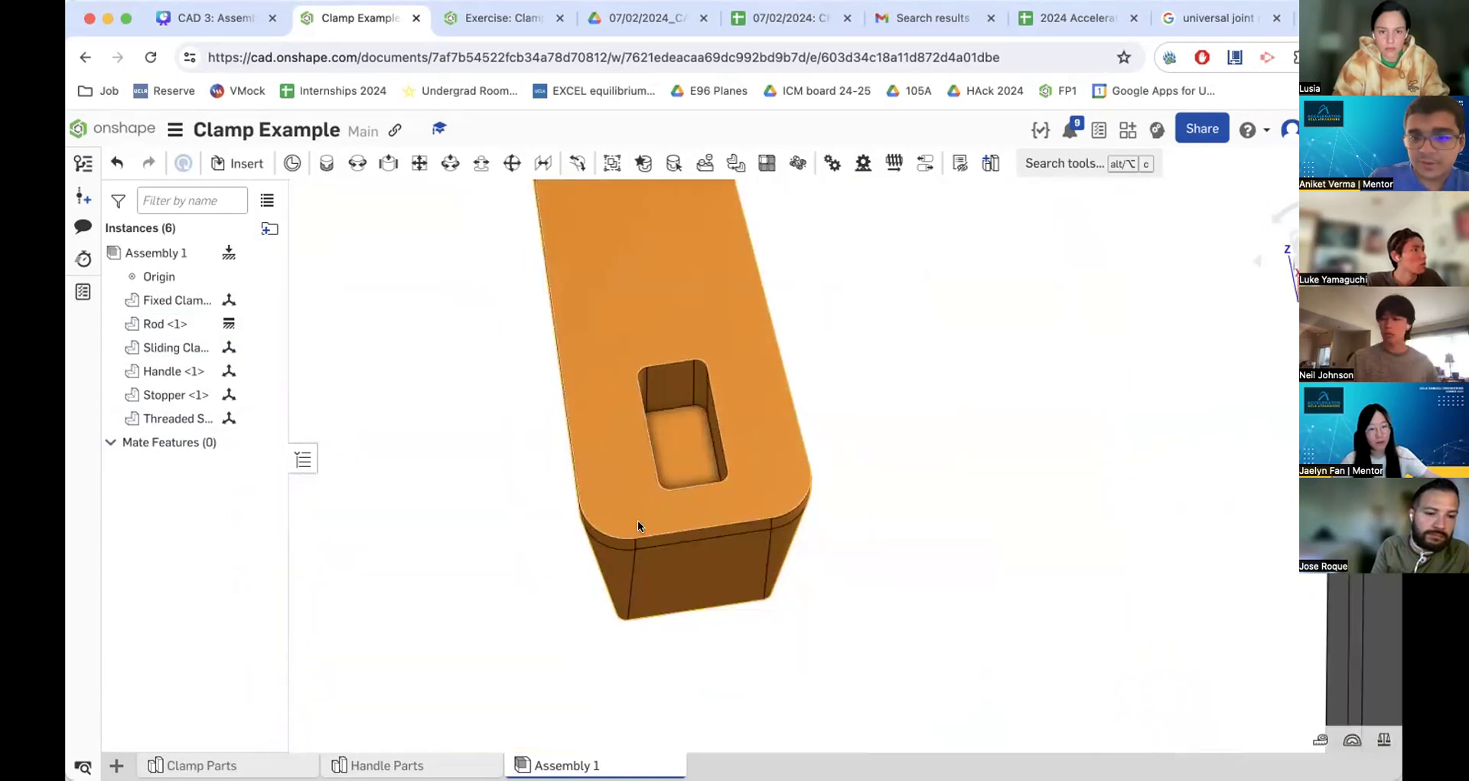
scroll(639, 525, "down", 5)
right_click_drag(659, 520, 828, 574)
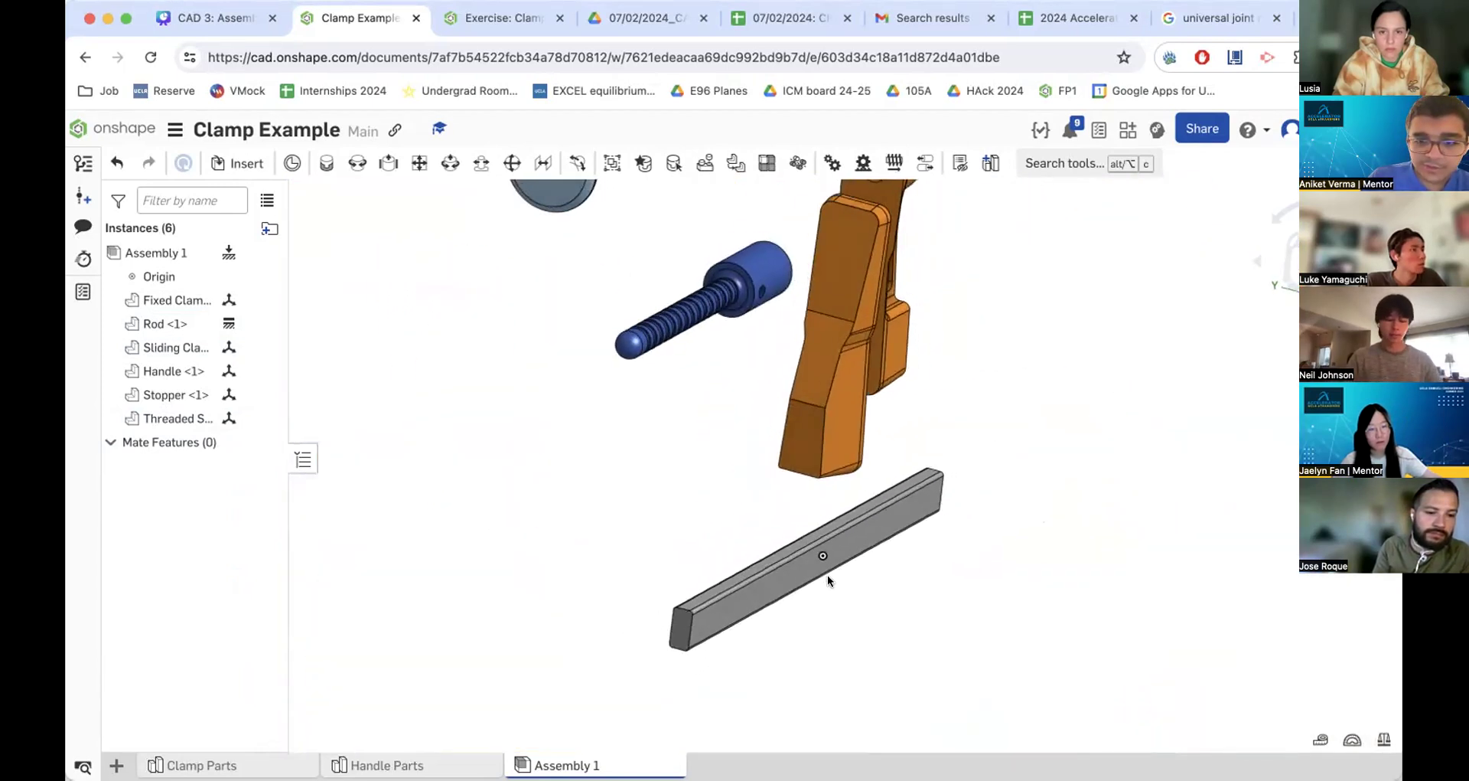
scroll(662, 619, "up", 5)
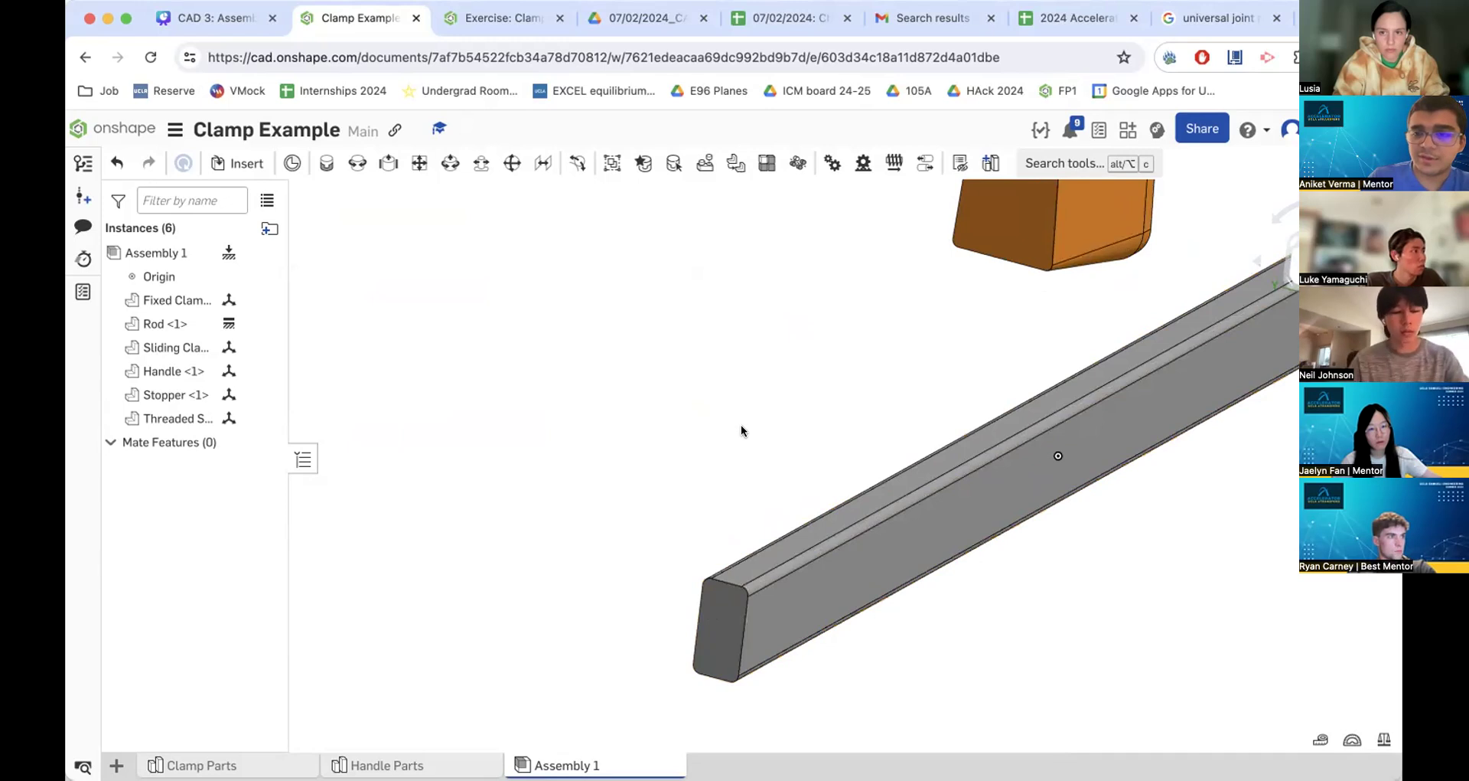
right_click_drag(741, 424, 724, 425)
scroll(880, 322, "down", 5)
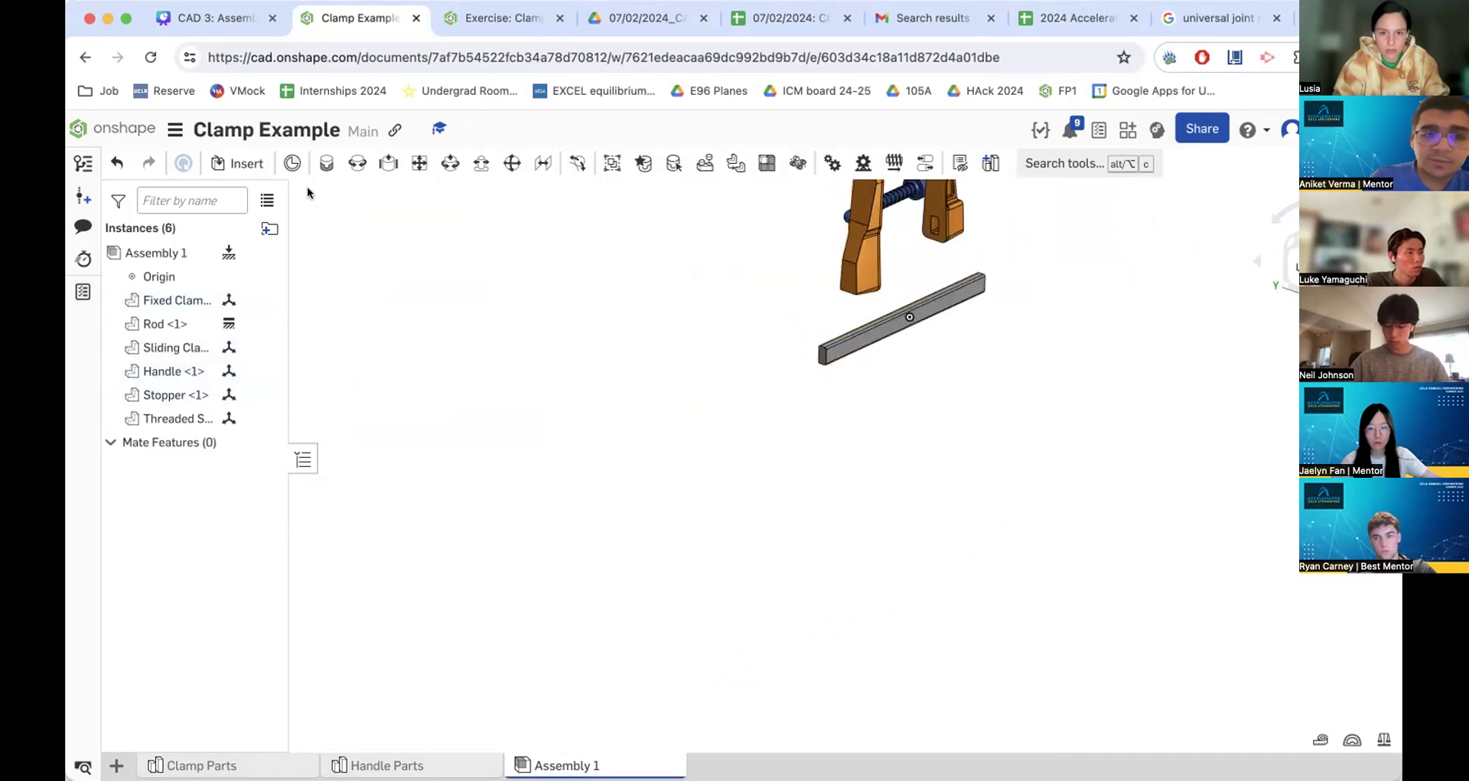
Move the fixed clamp off to the rod's side and start a Fastened mate at the centre of the rod's end face.
left_click_drag(861, 268, 800, 342)
right_click_drag(853, 387, 737, 394)
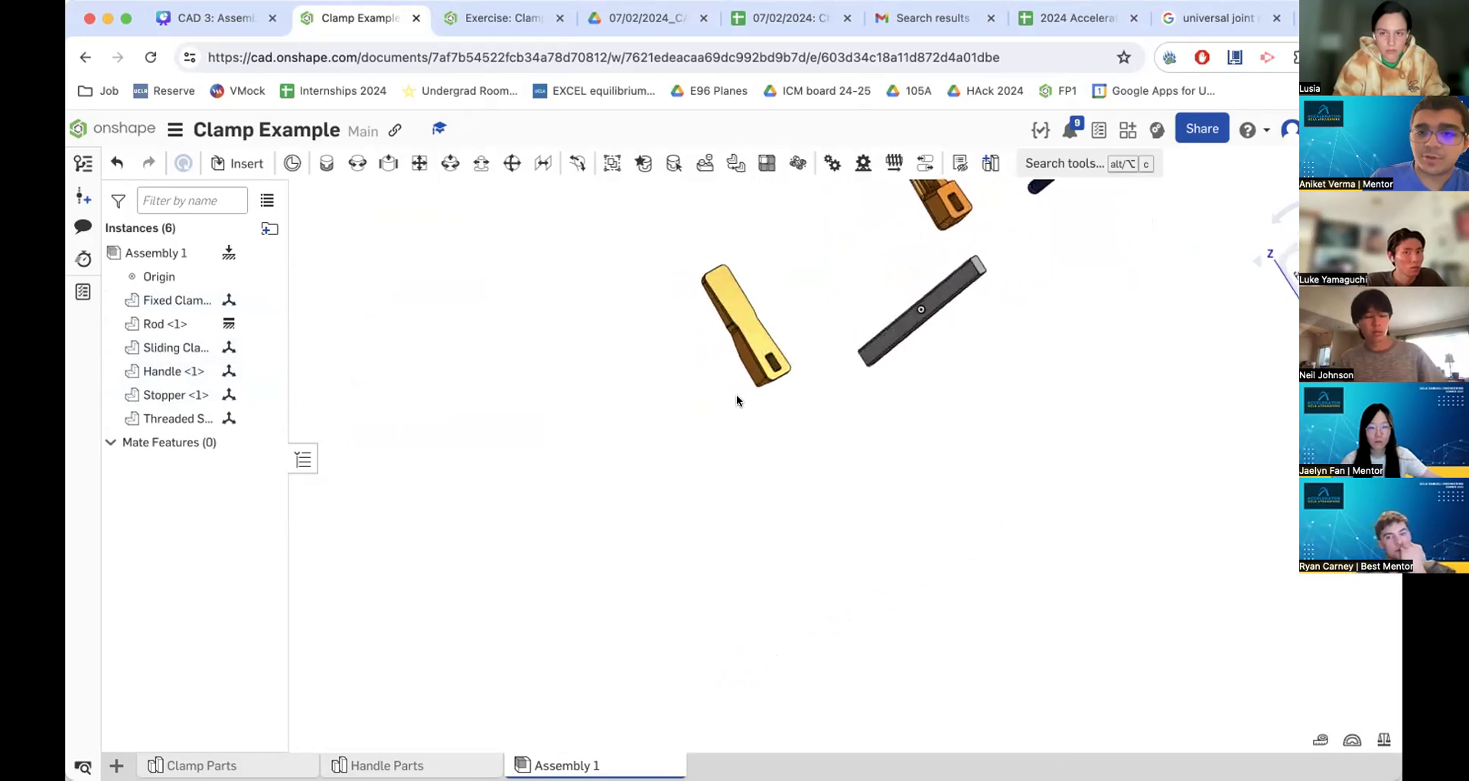
scroll(825, 350, "up", 6)
right_click_drag(917, 309, 1070, 298)
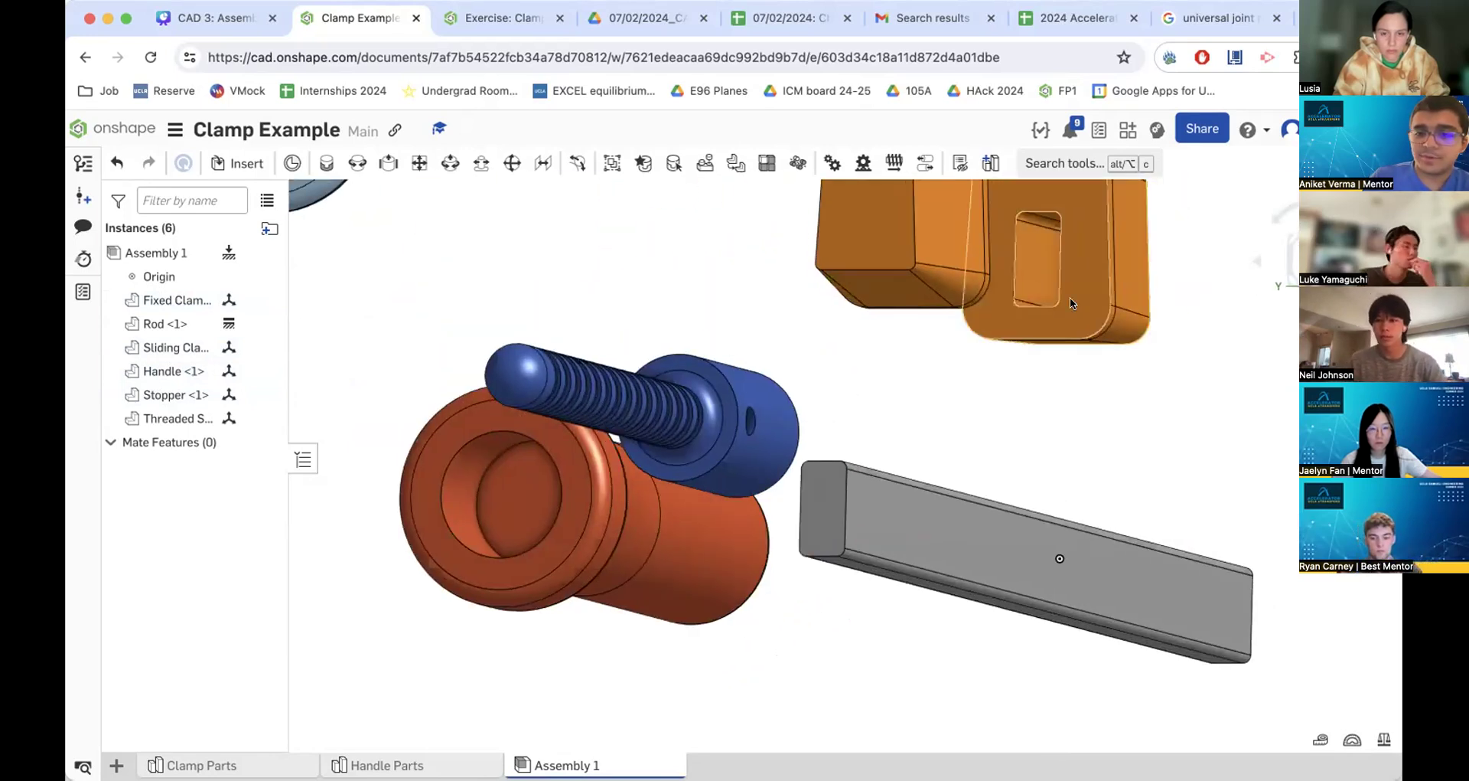
left_click(326, 163)
left_click(824, 509)
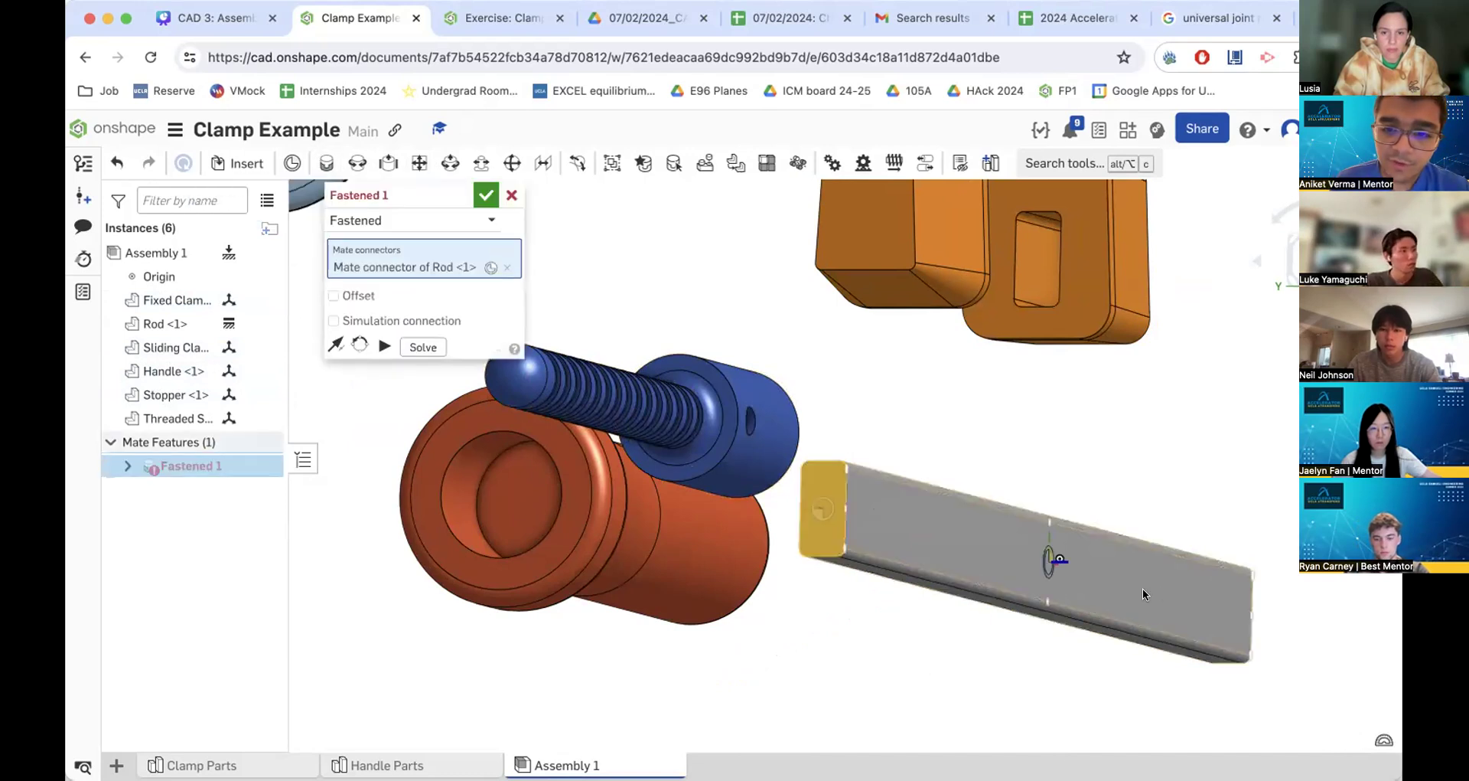
Complete the Fastened mate with the centre of the fixed clamp's pocket floor and leave the mate command.
right_click_drag(1207, 532, 1154, 548)
scroll(949, 556, "down", 6)
right_click_drag(612, 490, 545, 479)
scroll(581, 482, "up", 8)
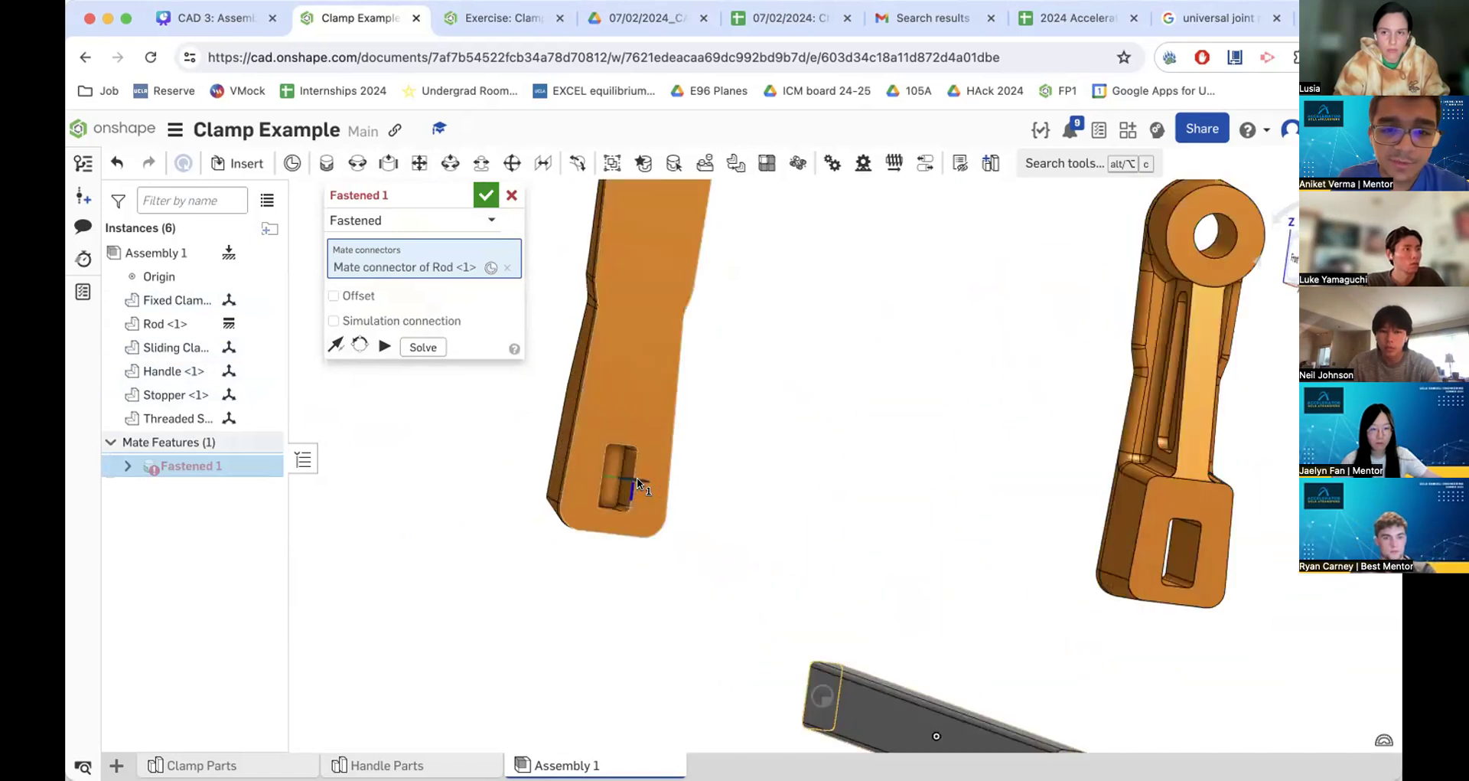
right_click_drag(818, 507, 798, 499)
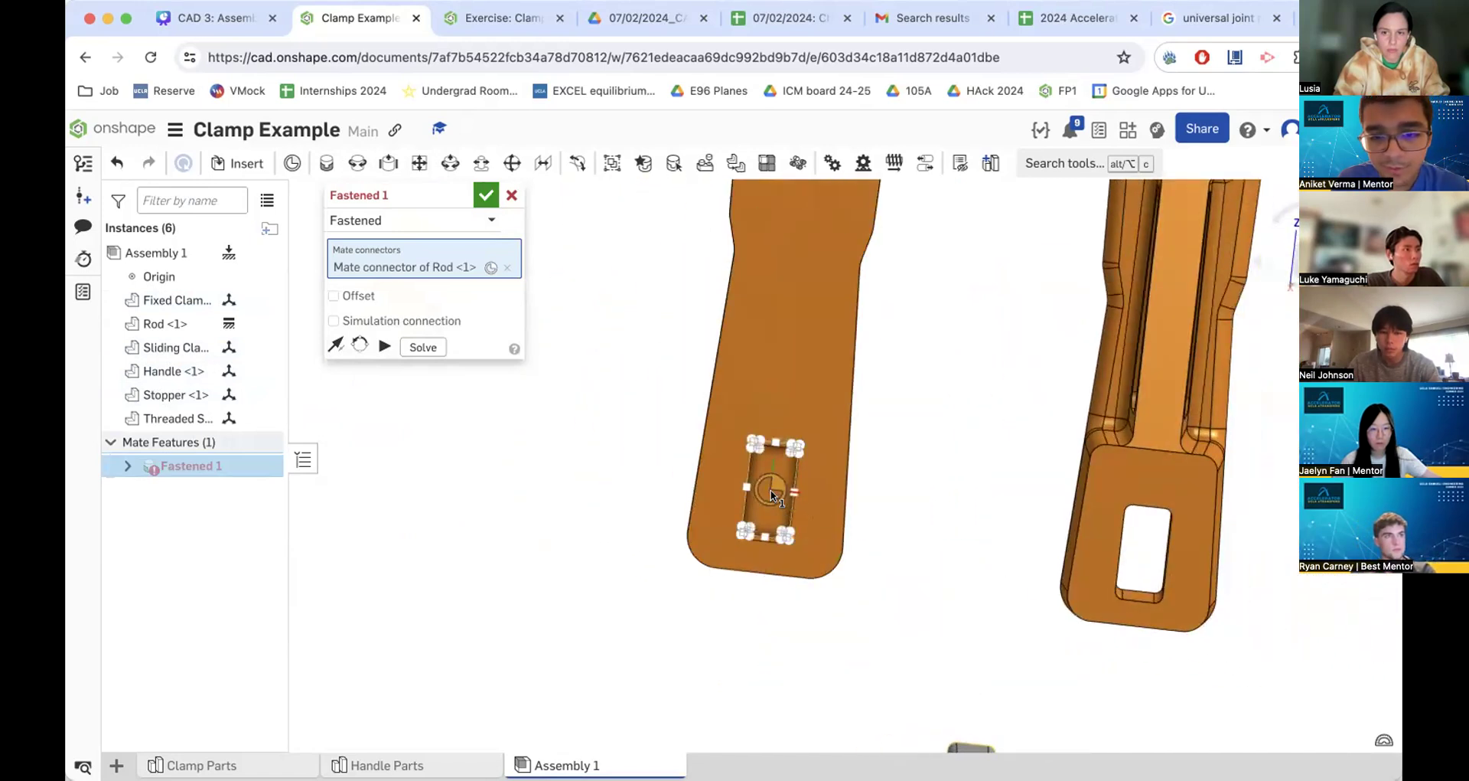
left_click(773, 495)
scroll(826, 596, "down", 3)
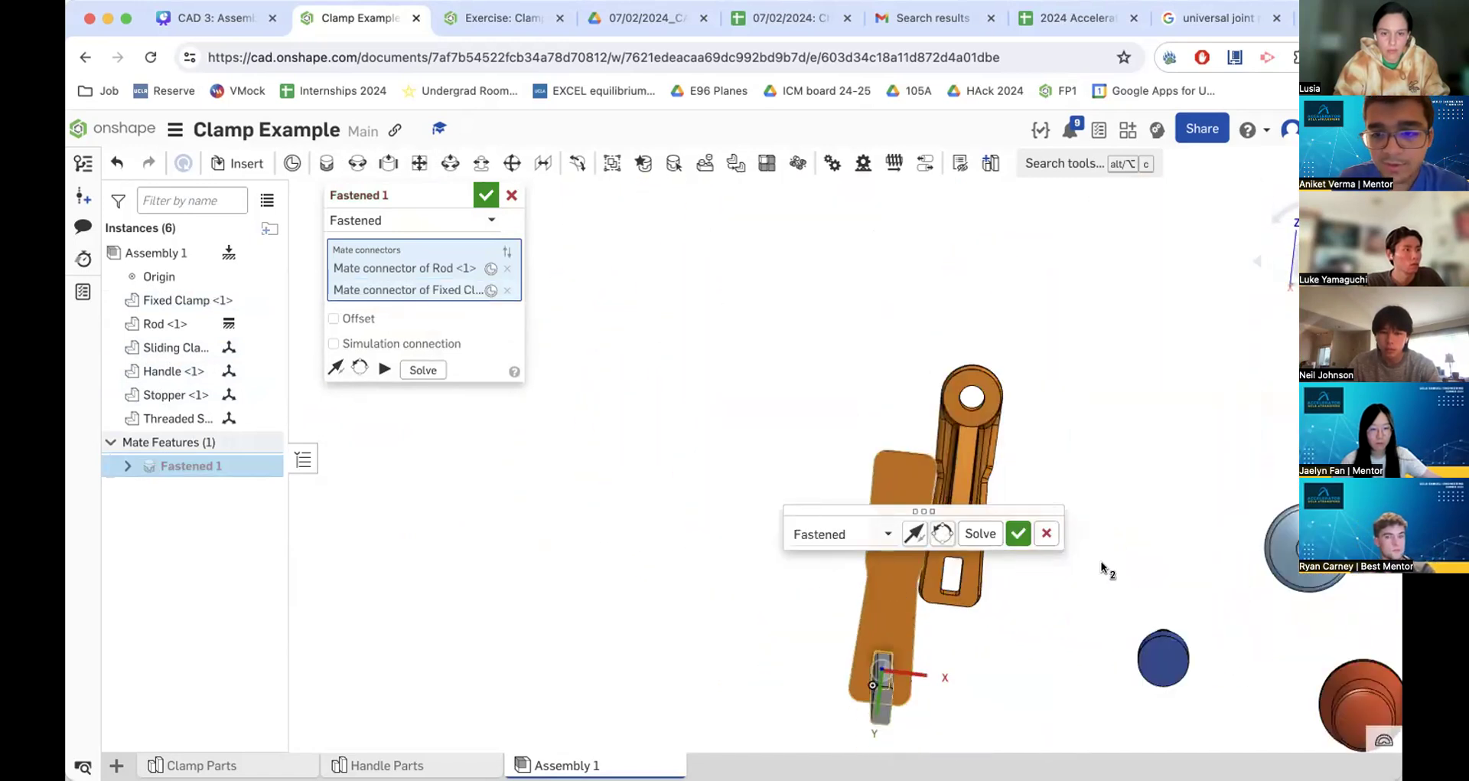
left_click(1012, 533)
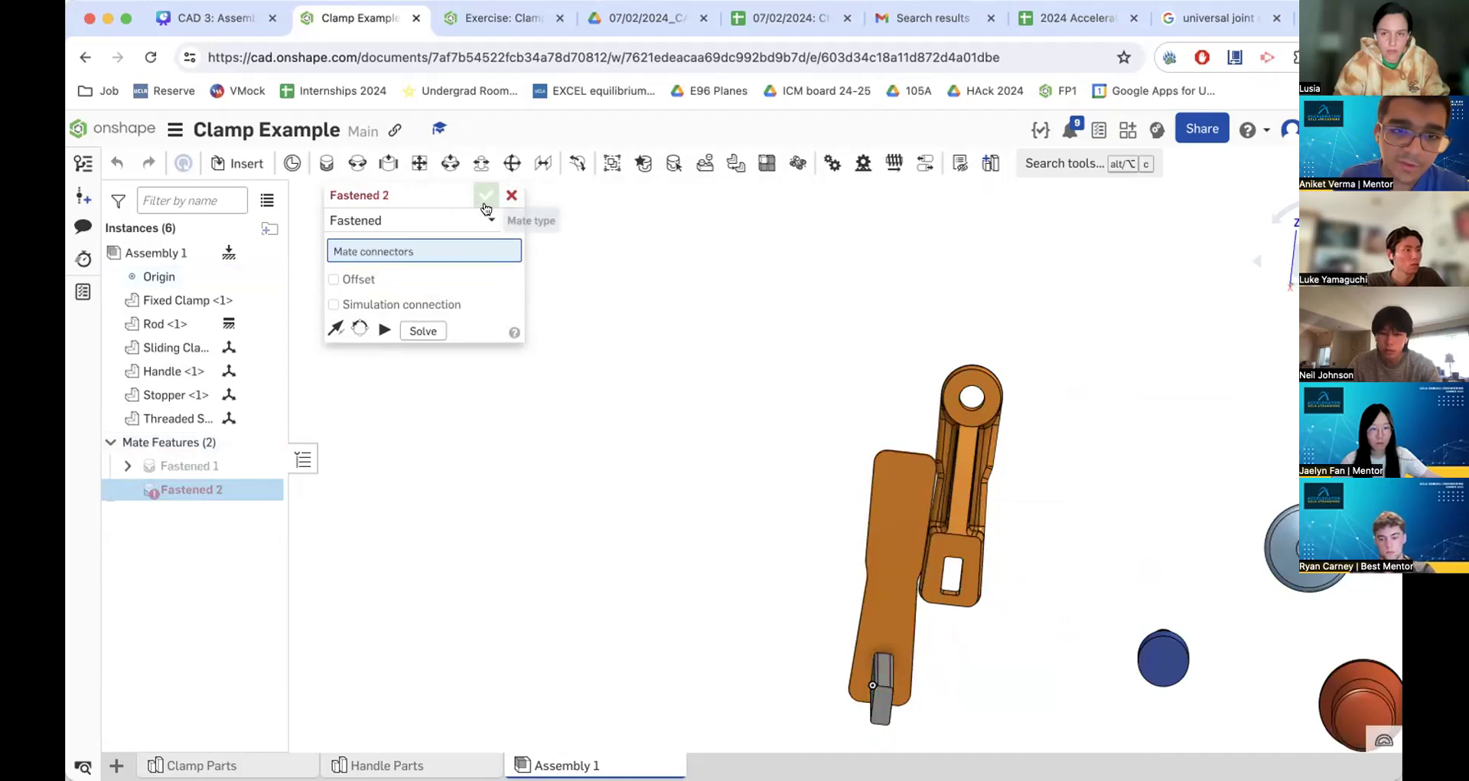
right_click_drag(857, 551, 584, 337)
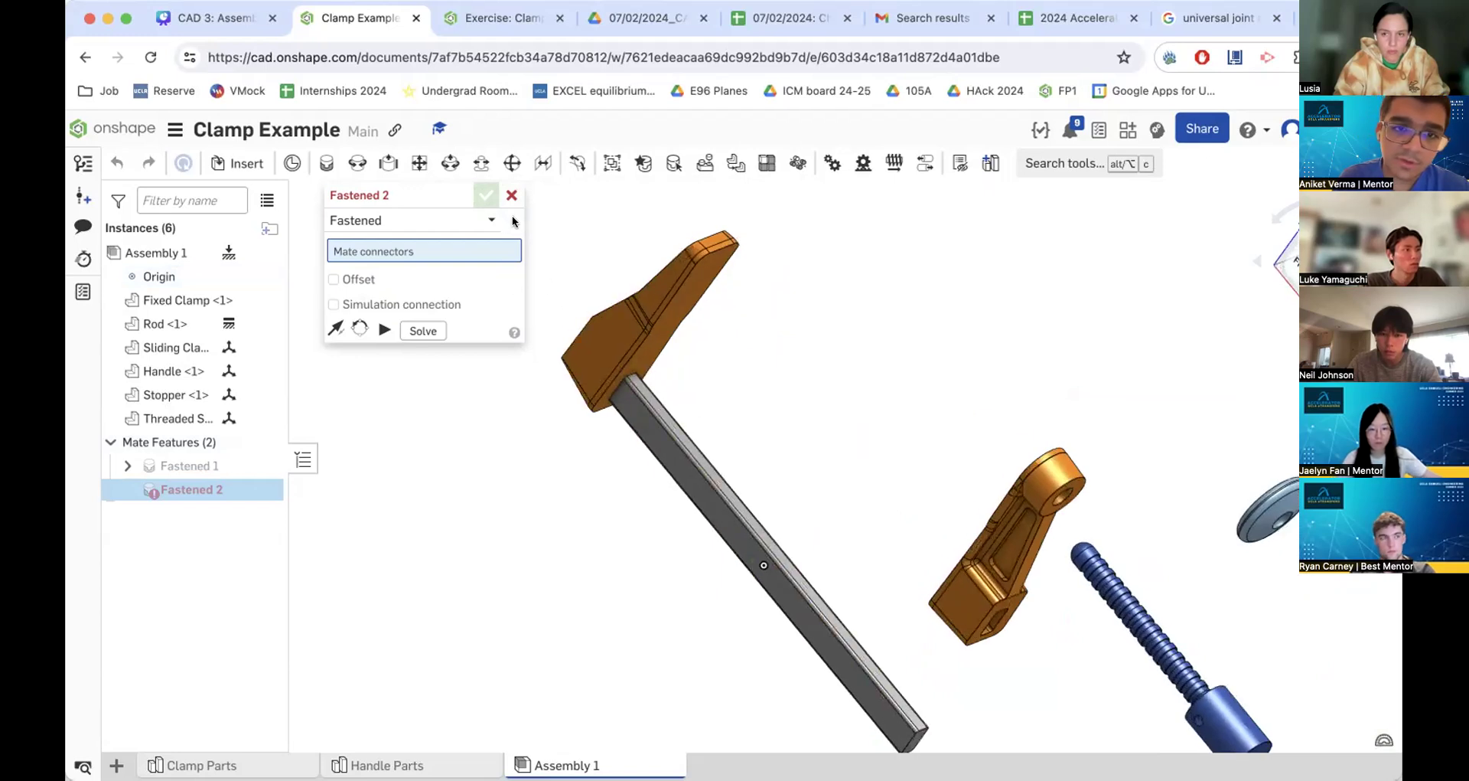
left_click(511, 195)
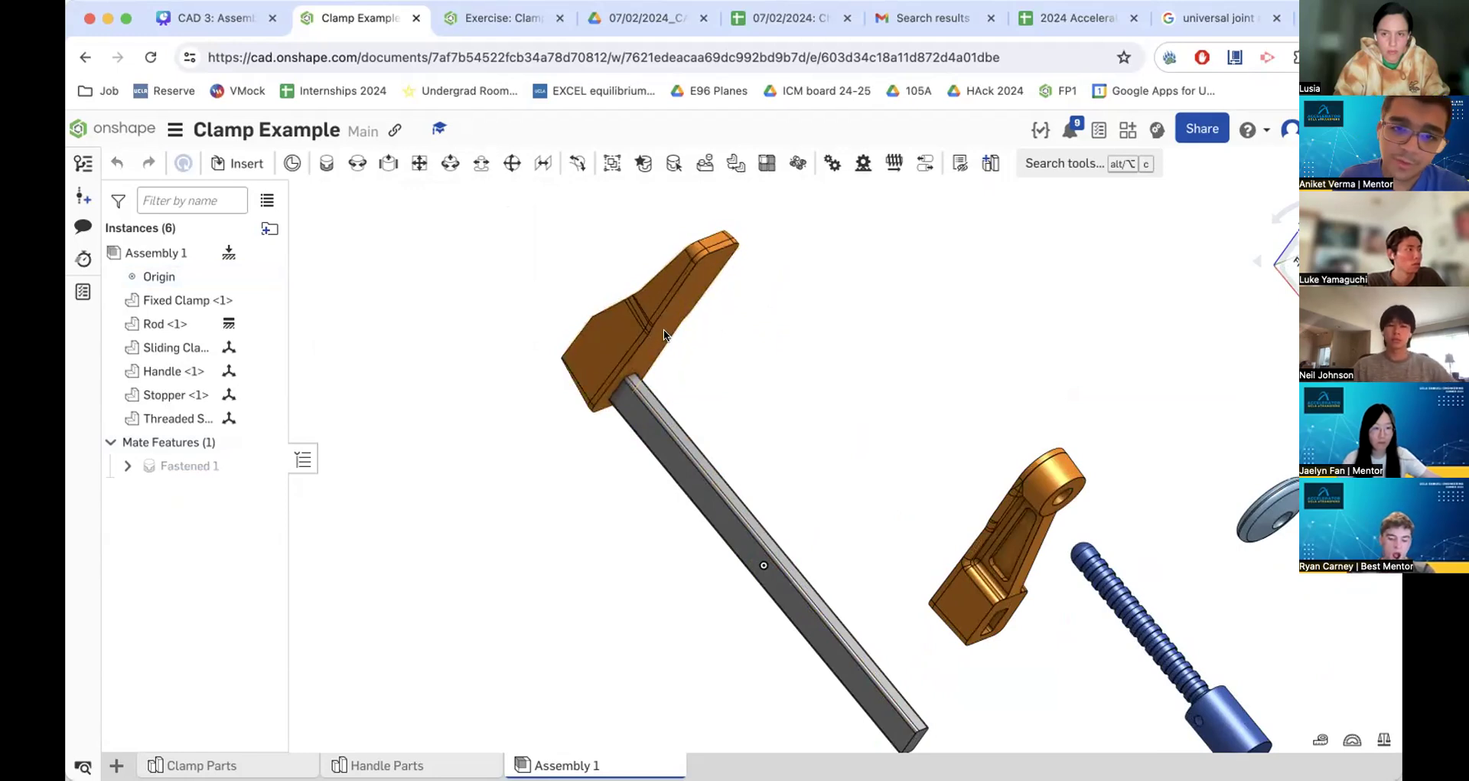
Move the sliding clamp down next to the free end of the rod.
scroll(626, 393, "down", 1)
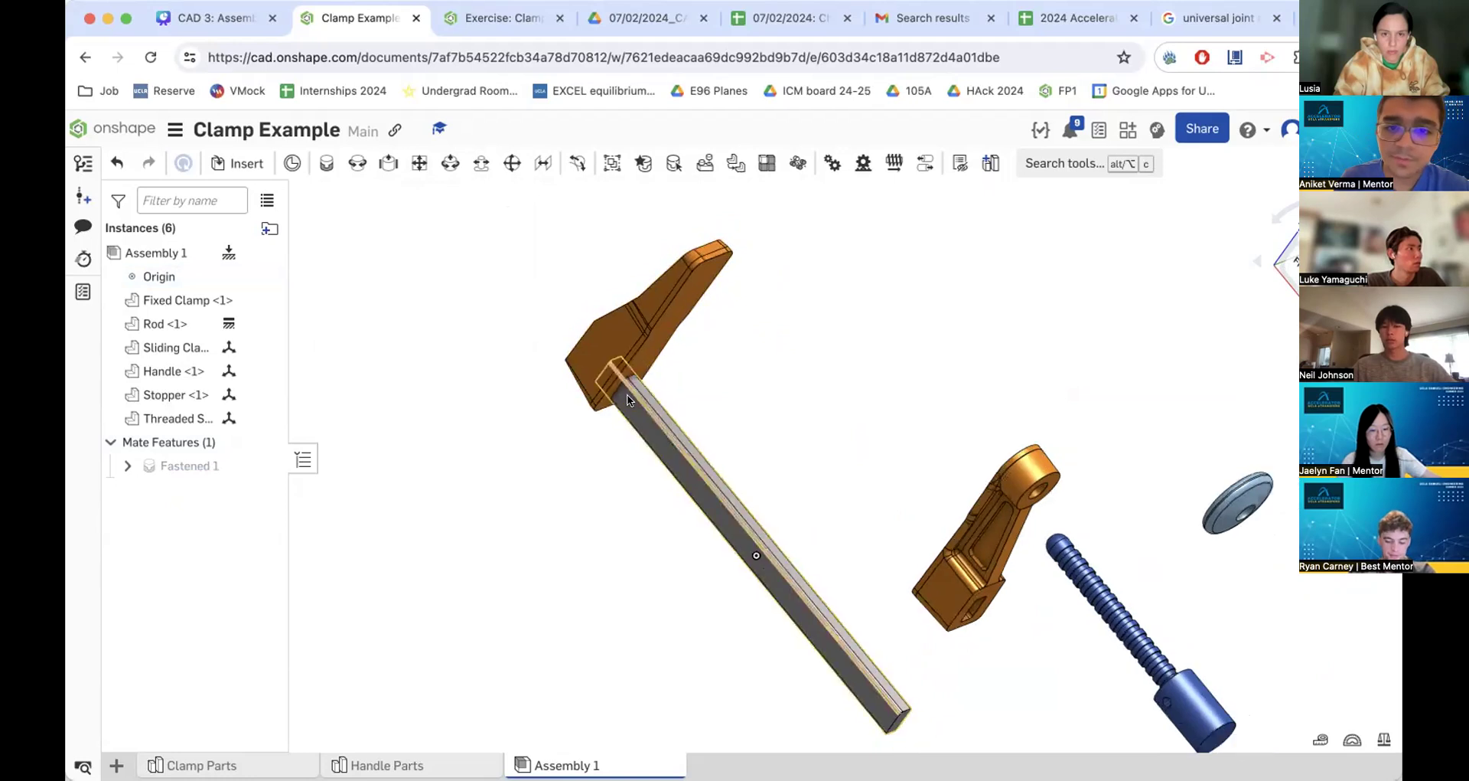
scroll(631, 398, "down", 2)
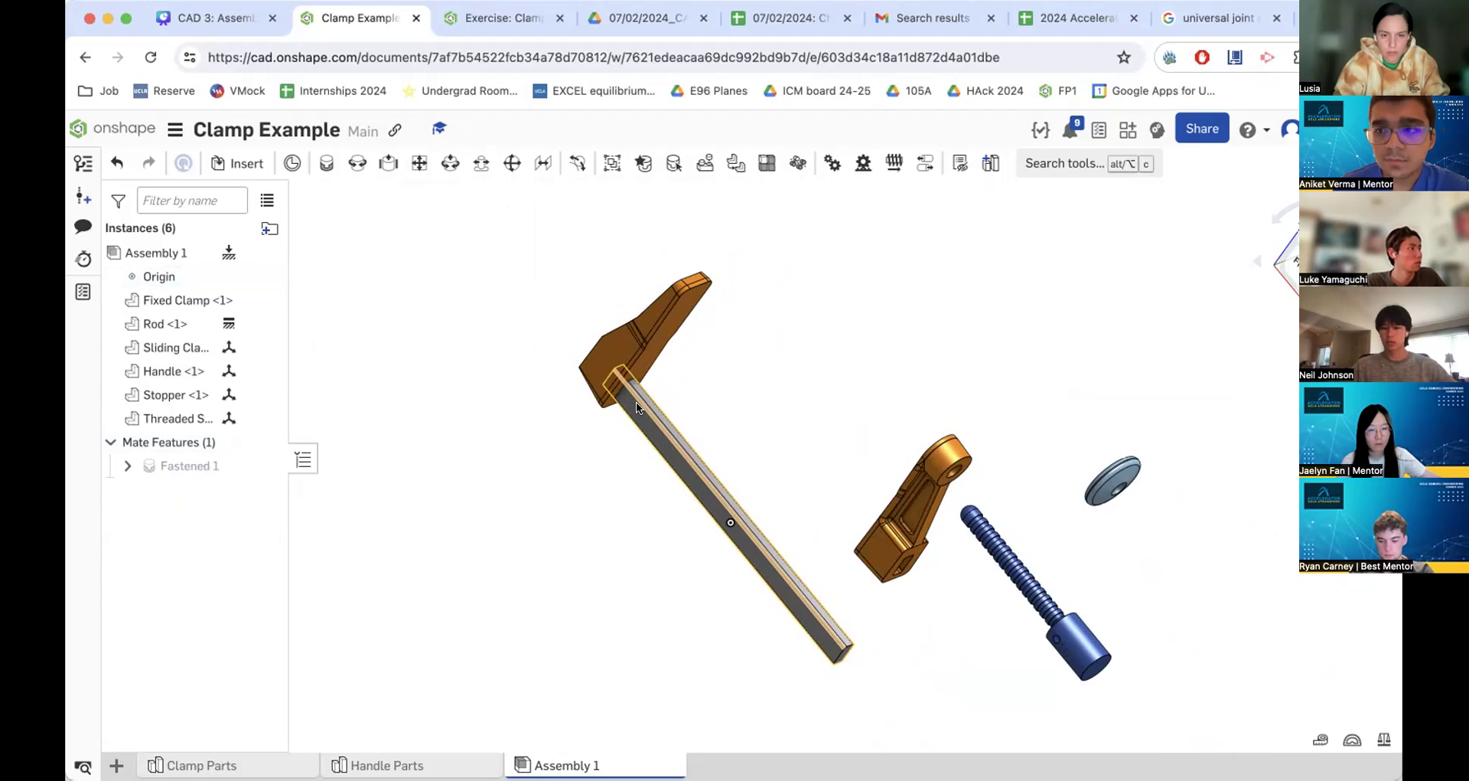
right_click_drag(750, 454, 715, 395)
scroll(727, 441, "up", 6)
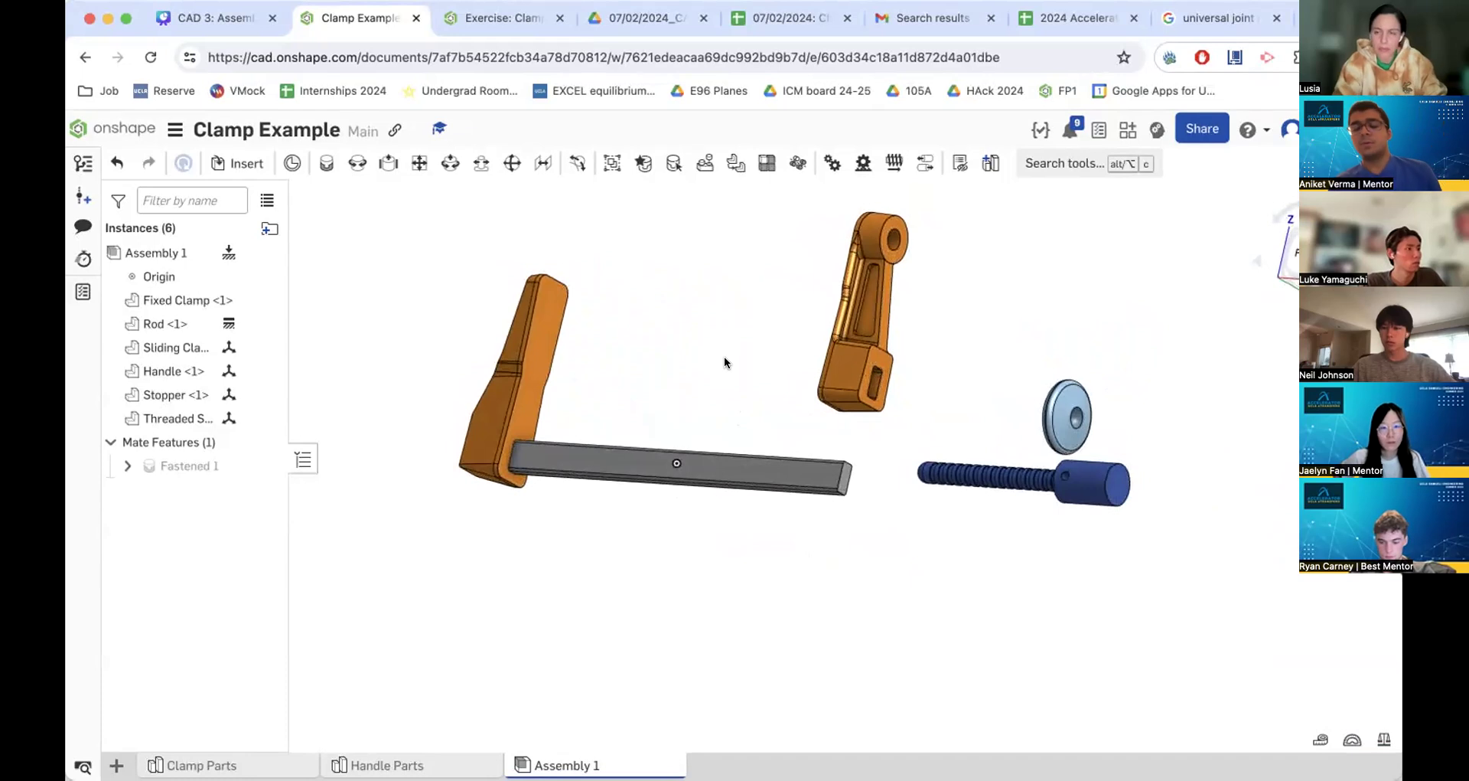
left_click_drag(857, 372, 932, 538)
right_click_drag(932, 531, 712, 507)
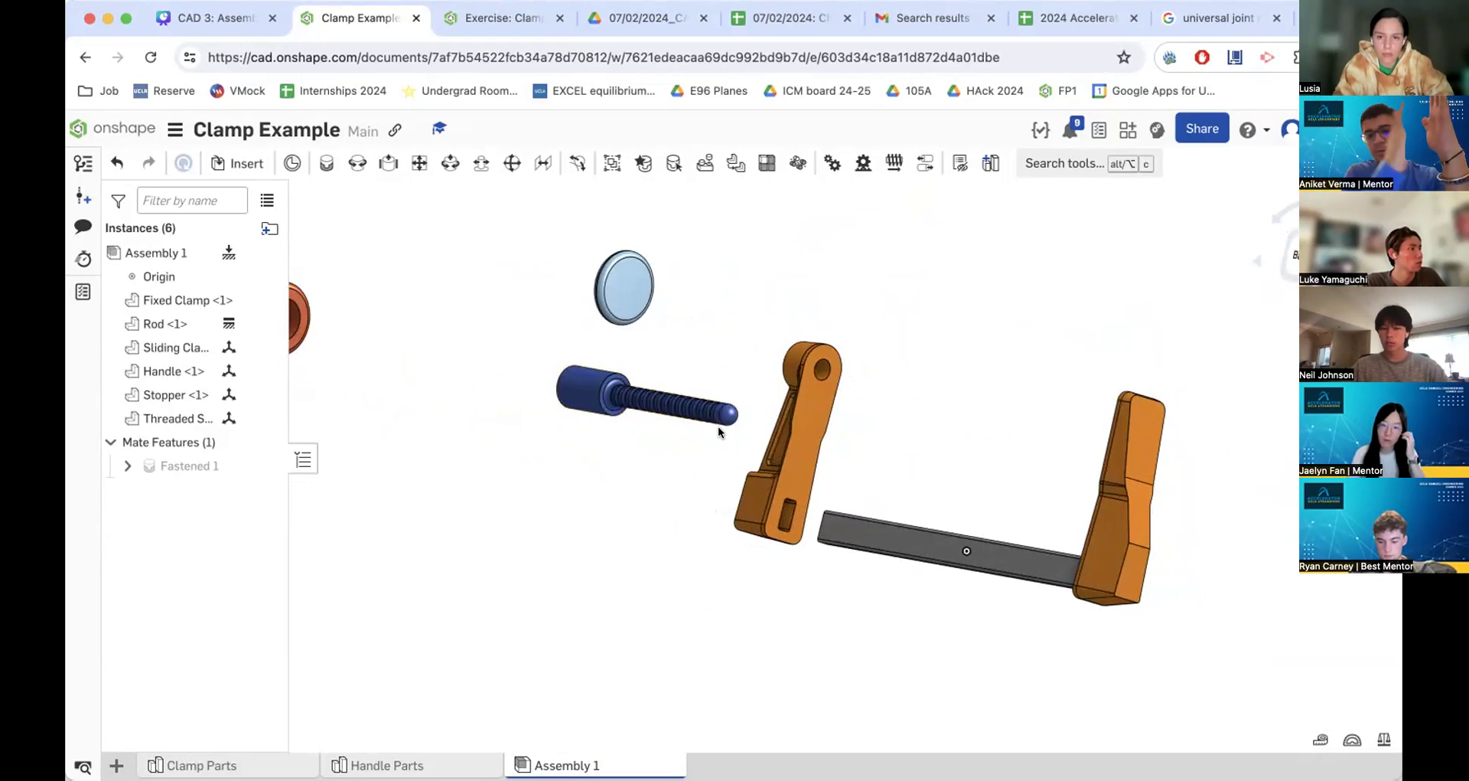
right_click_drag(750, 568, 552, 478)
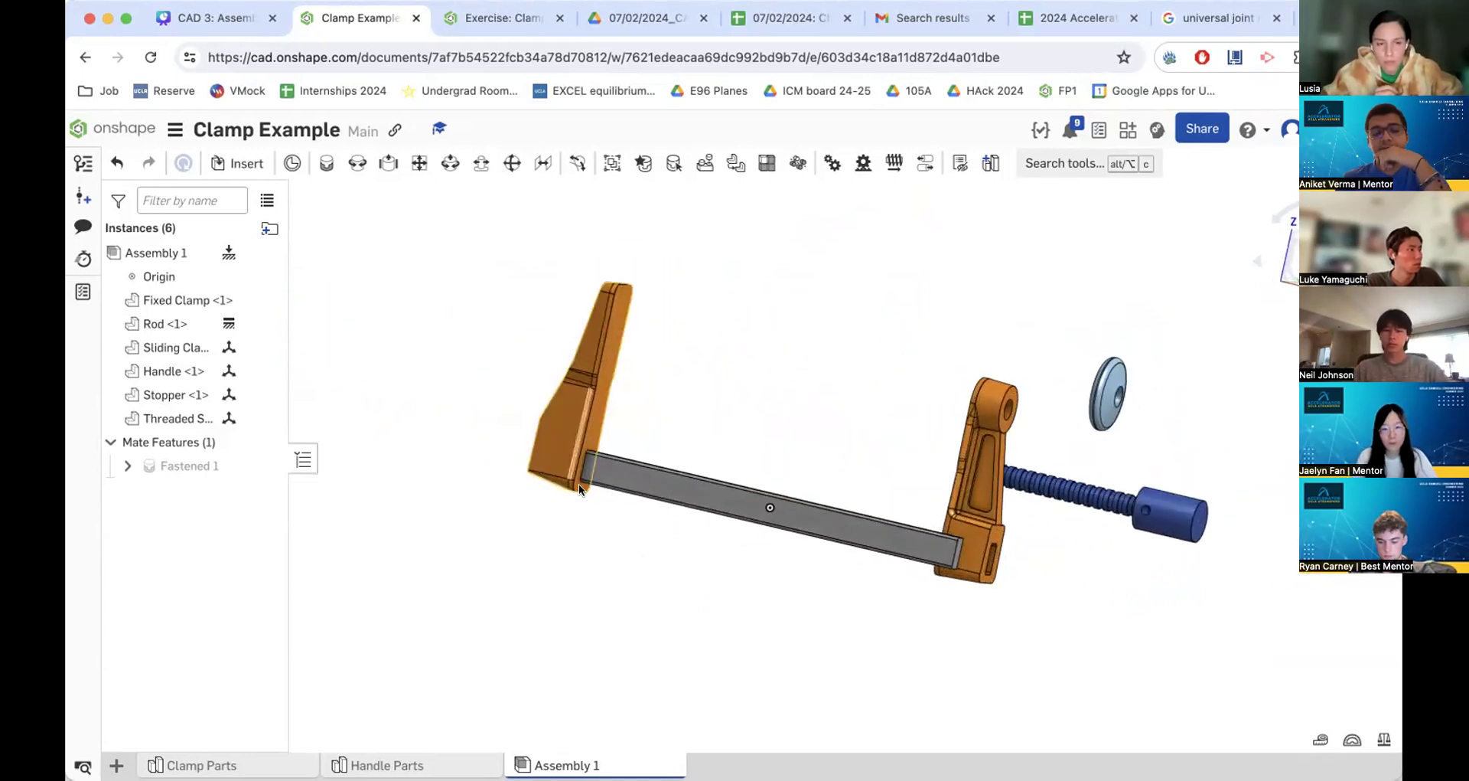
Move the sliding clamp clear of the rod's free end and start a Slider mate at the centre of the rod's end face.
left_click_drag(1002, 548, 1022, 576)
right_click_drag(1112, 631, 1062, 619)
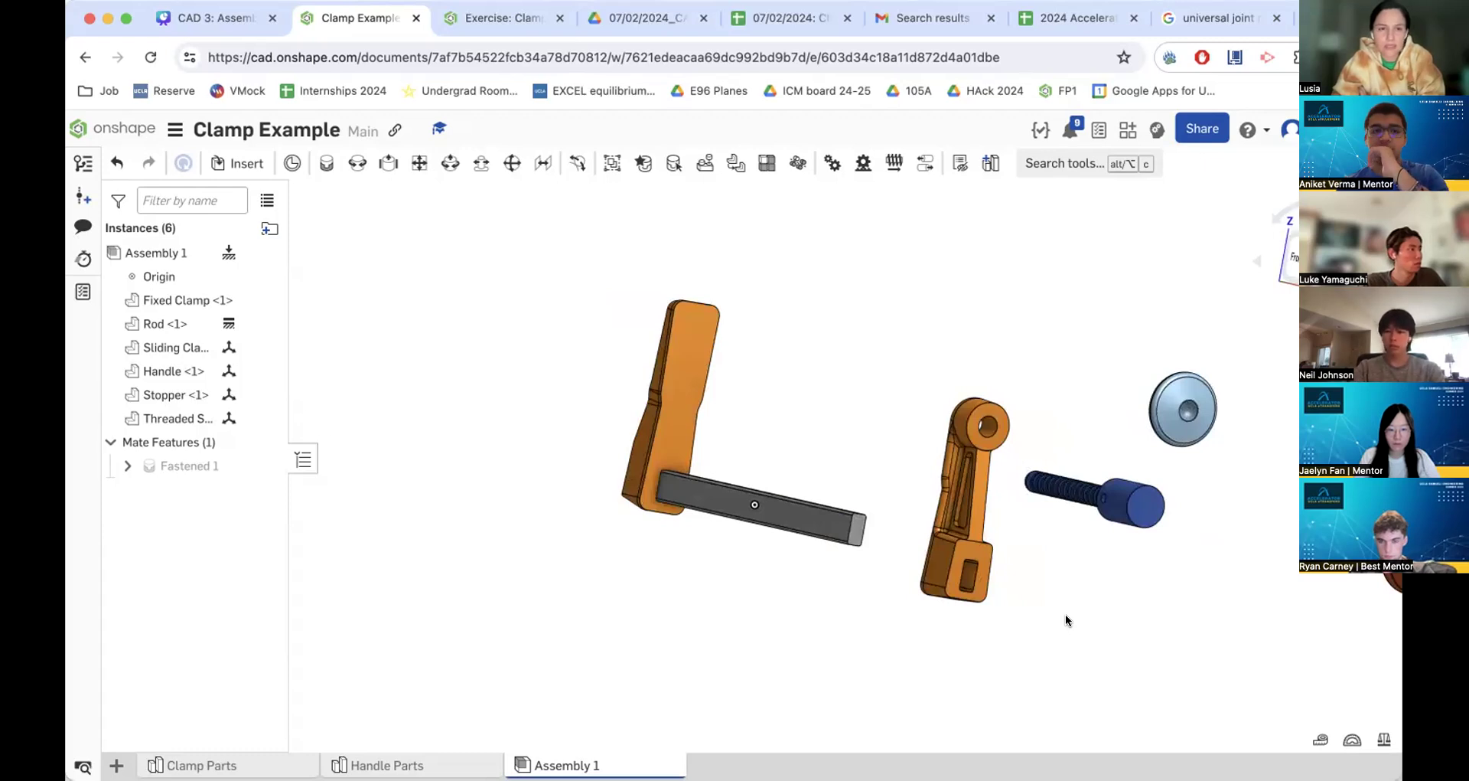
right_click_drag(873, 479, 868, 469)
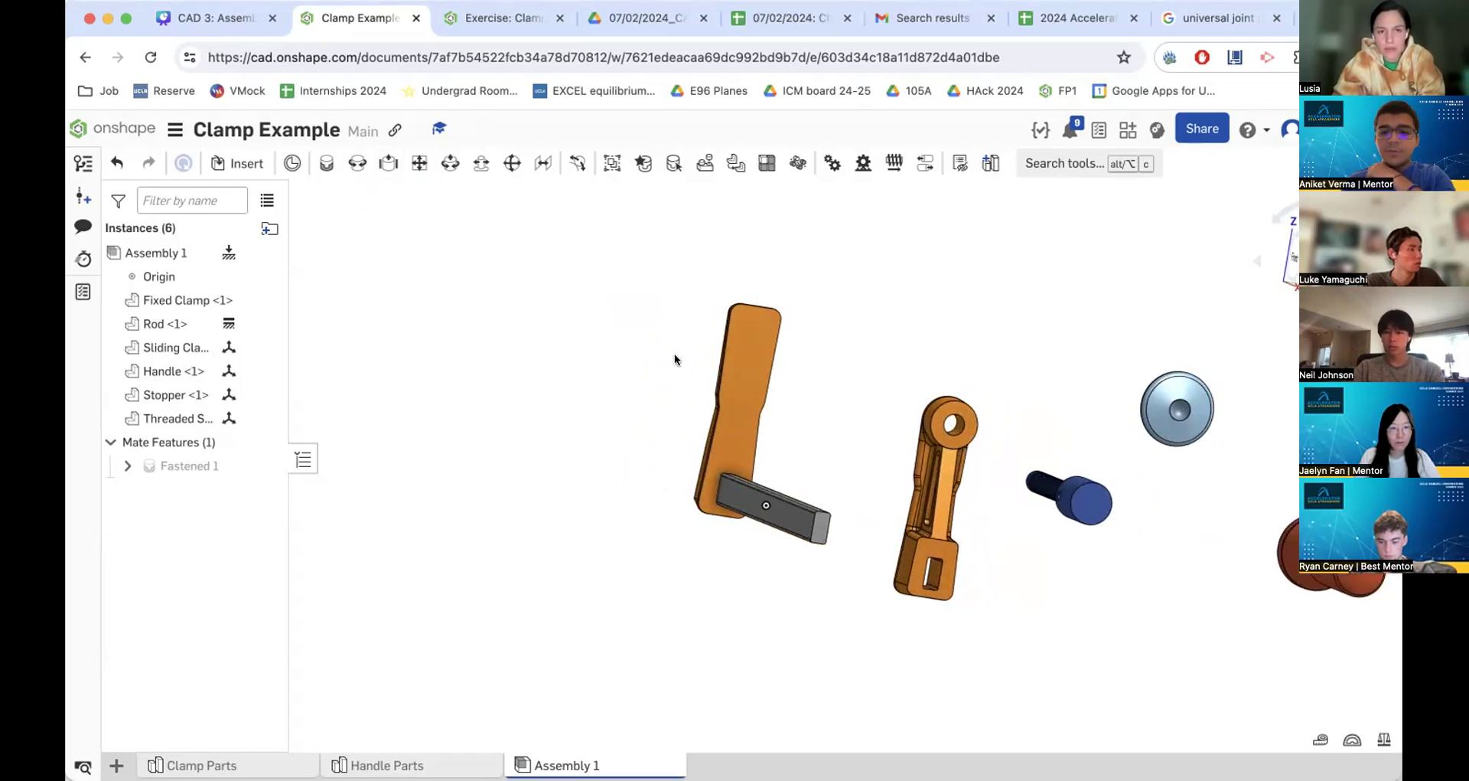
left_click(381, 166)
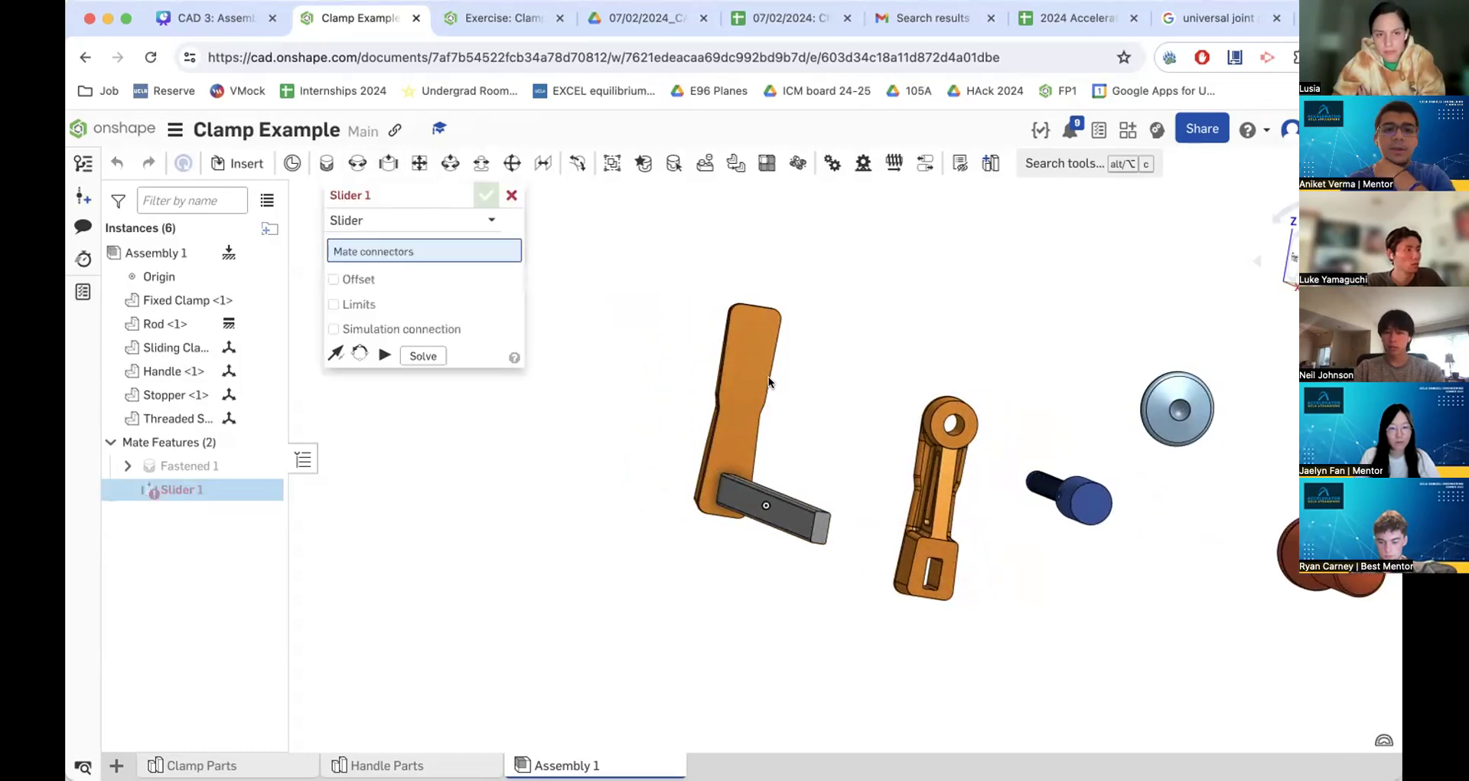
scroll(832, 429, "up", 10)
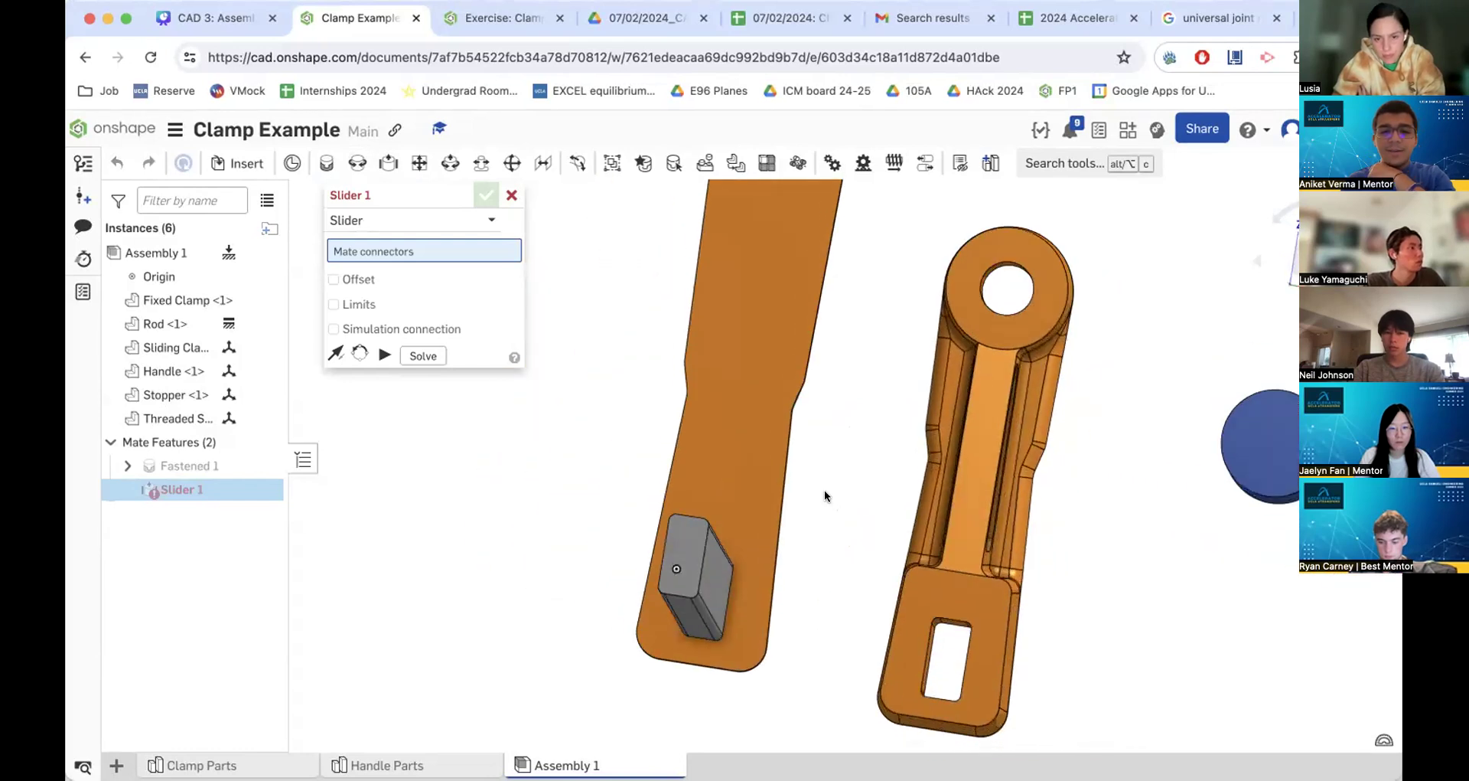
right_click_drag(824, 491, 840, 502)
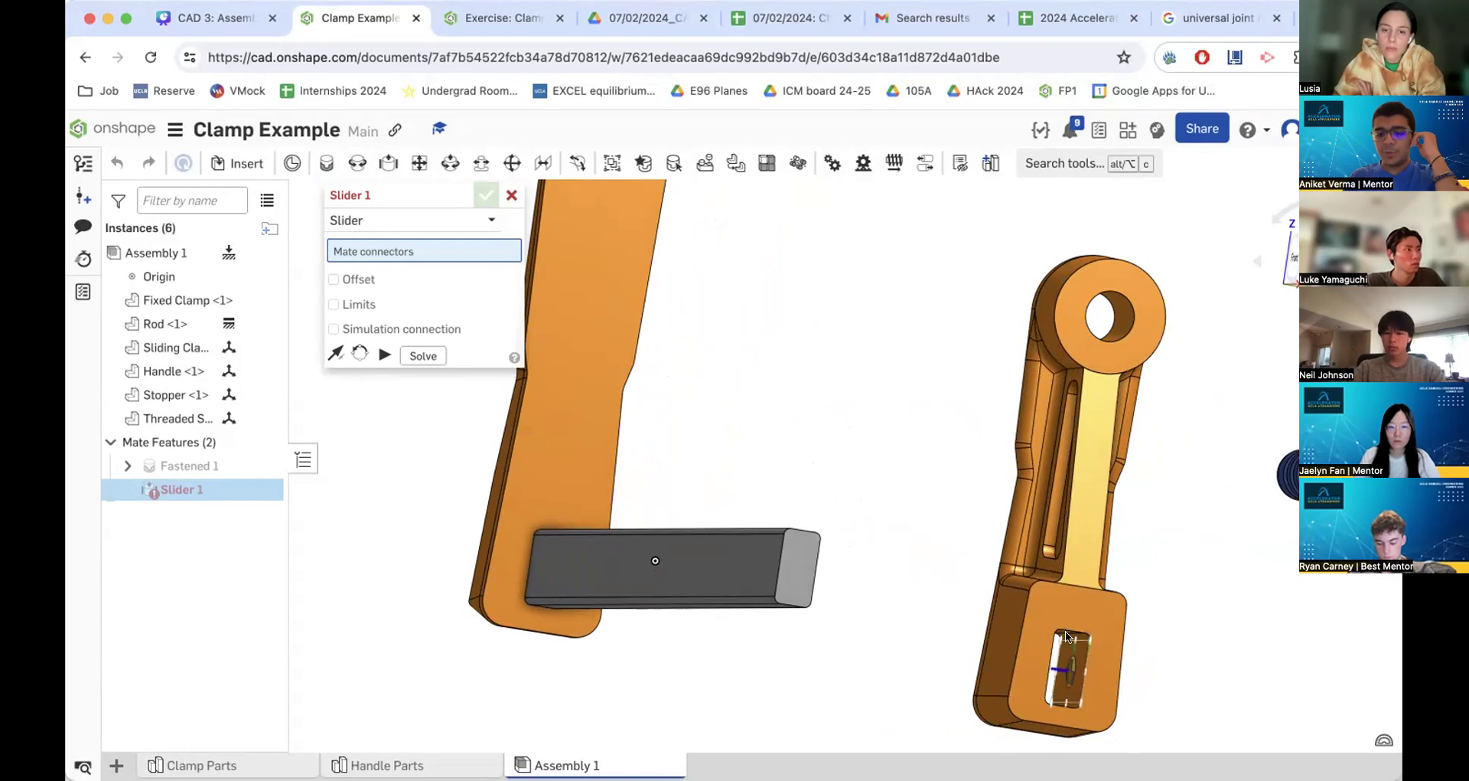
scroll(957, 667, "down", 1)
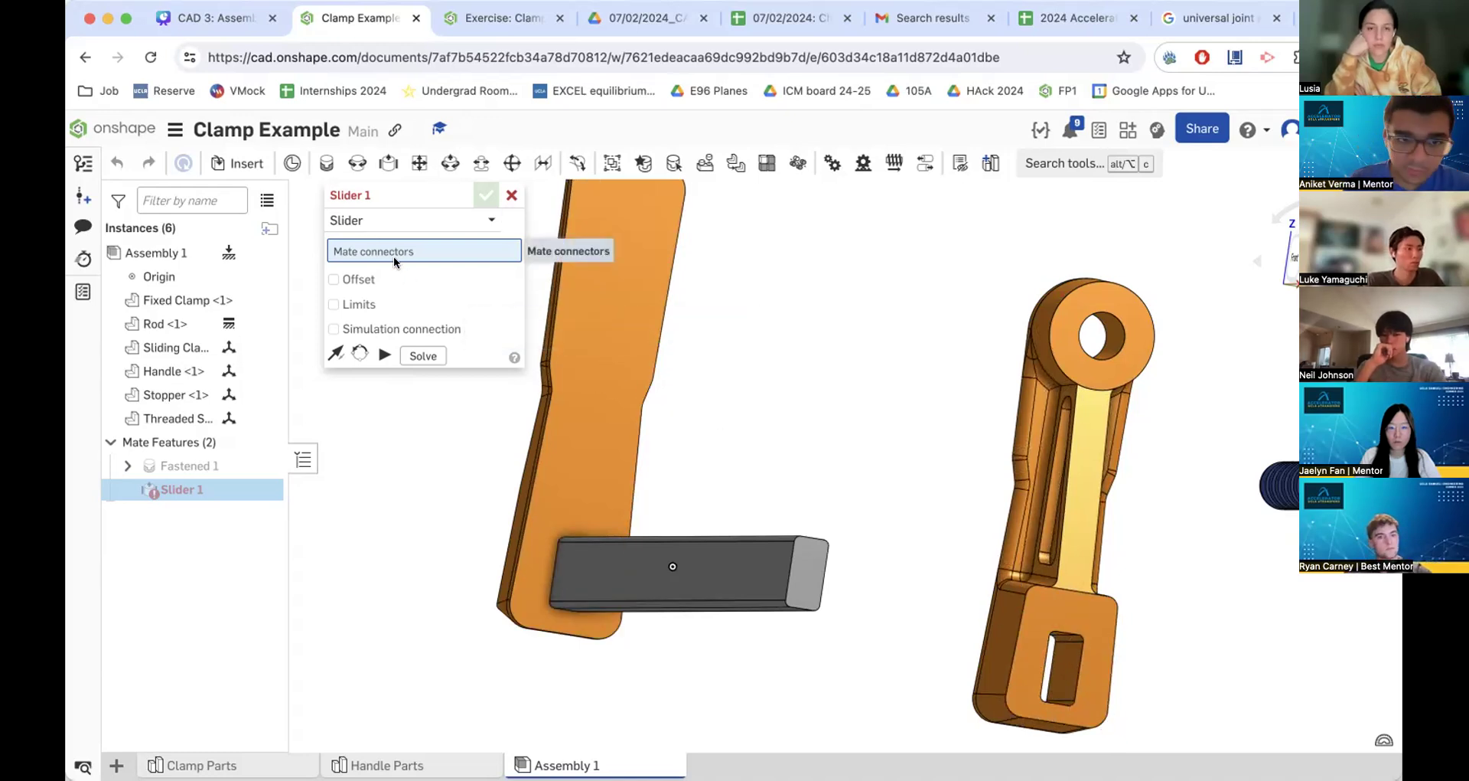
left_click(797, 574)
key("n")
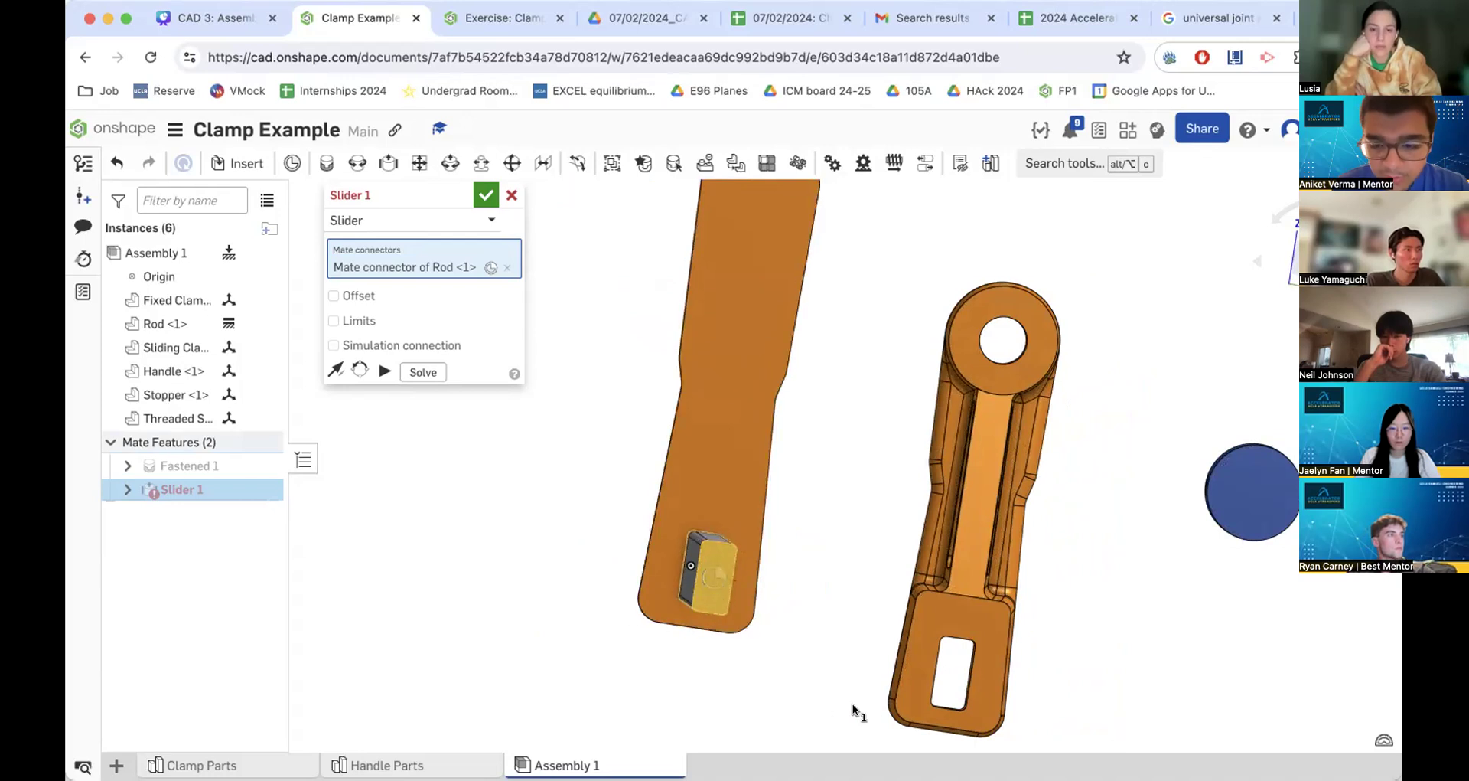
Complete the Slider mate with the front face around the sliding clamp's rectangular slot and accept it.
scroll(856, 712, "up", 3)
scroll(1010, 600, "up", 2)
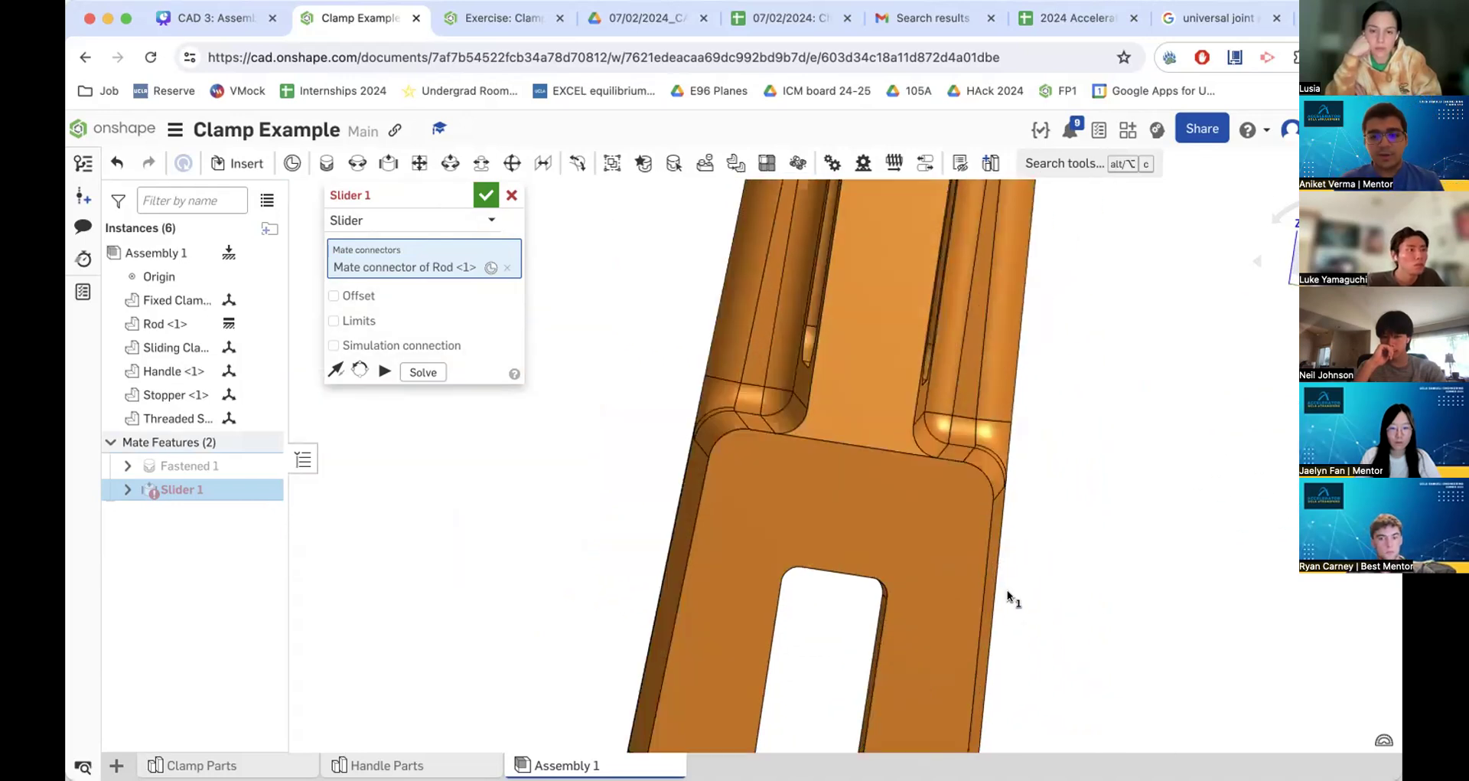
scroll(1072, 608, "up", 3)
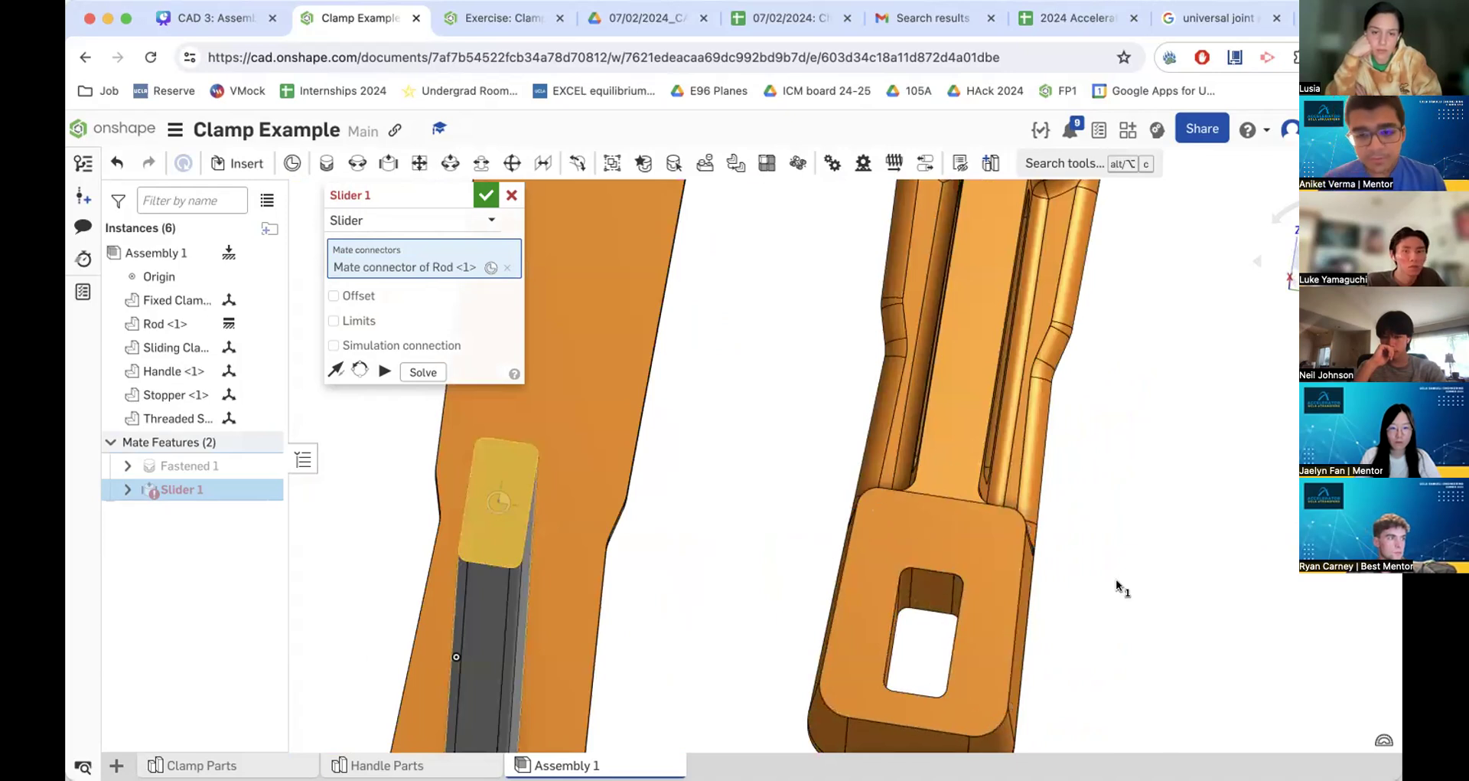
scroll(1118, 587, "down", 5)
scroll(1140, 651, "down", 2)
scroll(1148, 650, "up", 6)
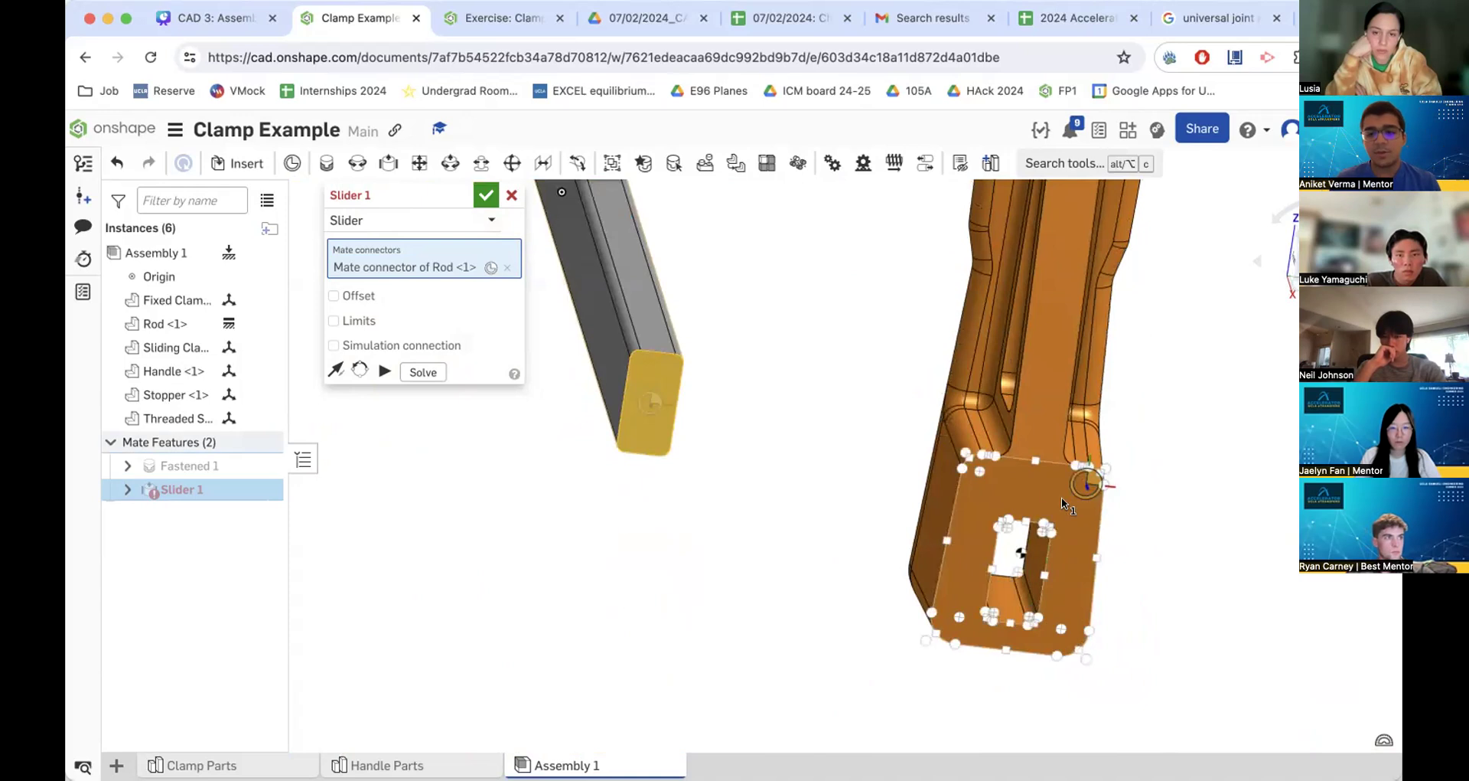
left_click(1019, 590)
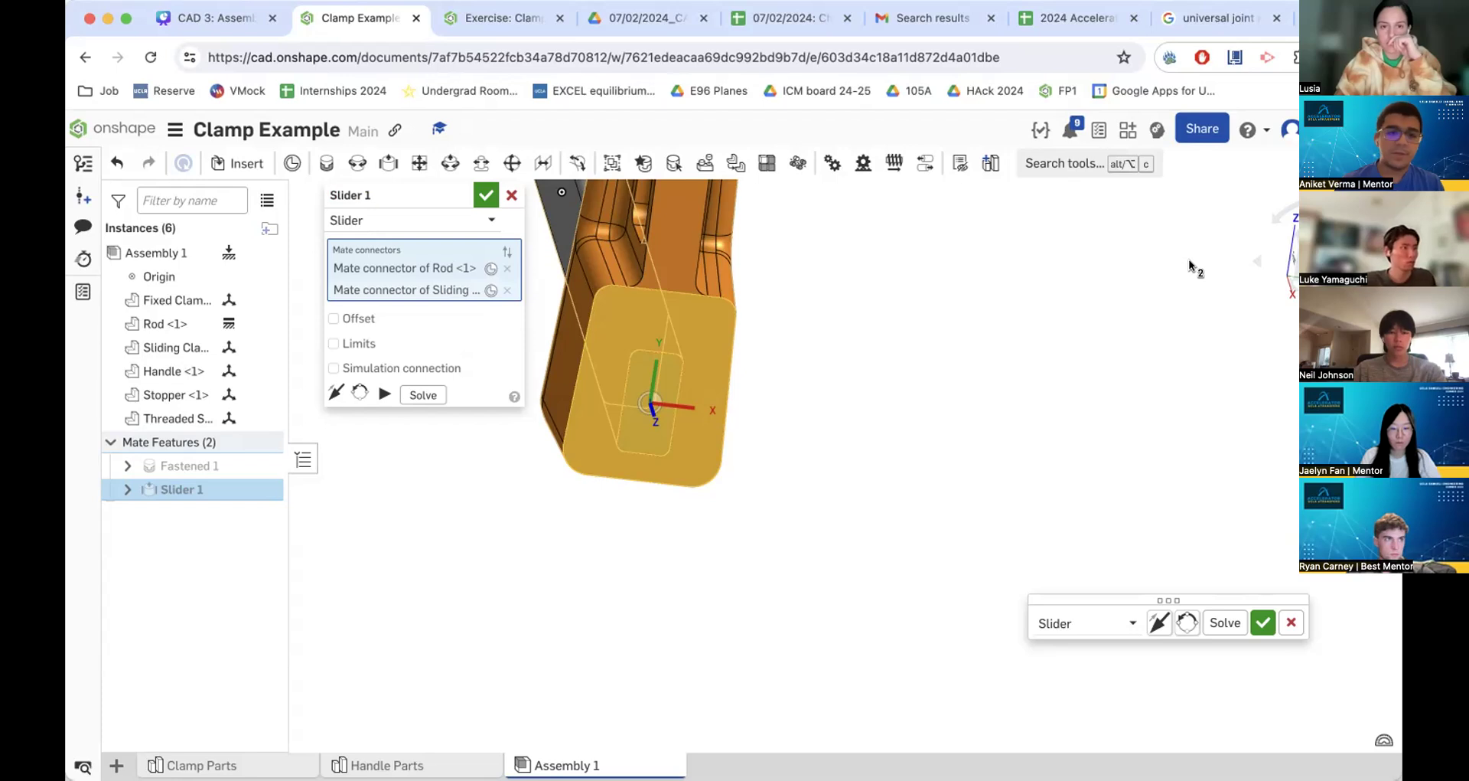
left_click(479, 195)
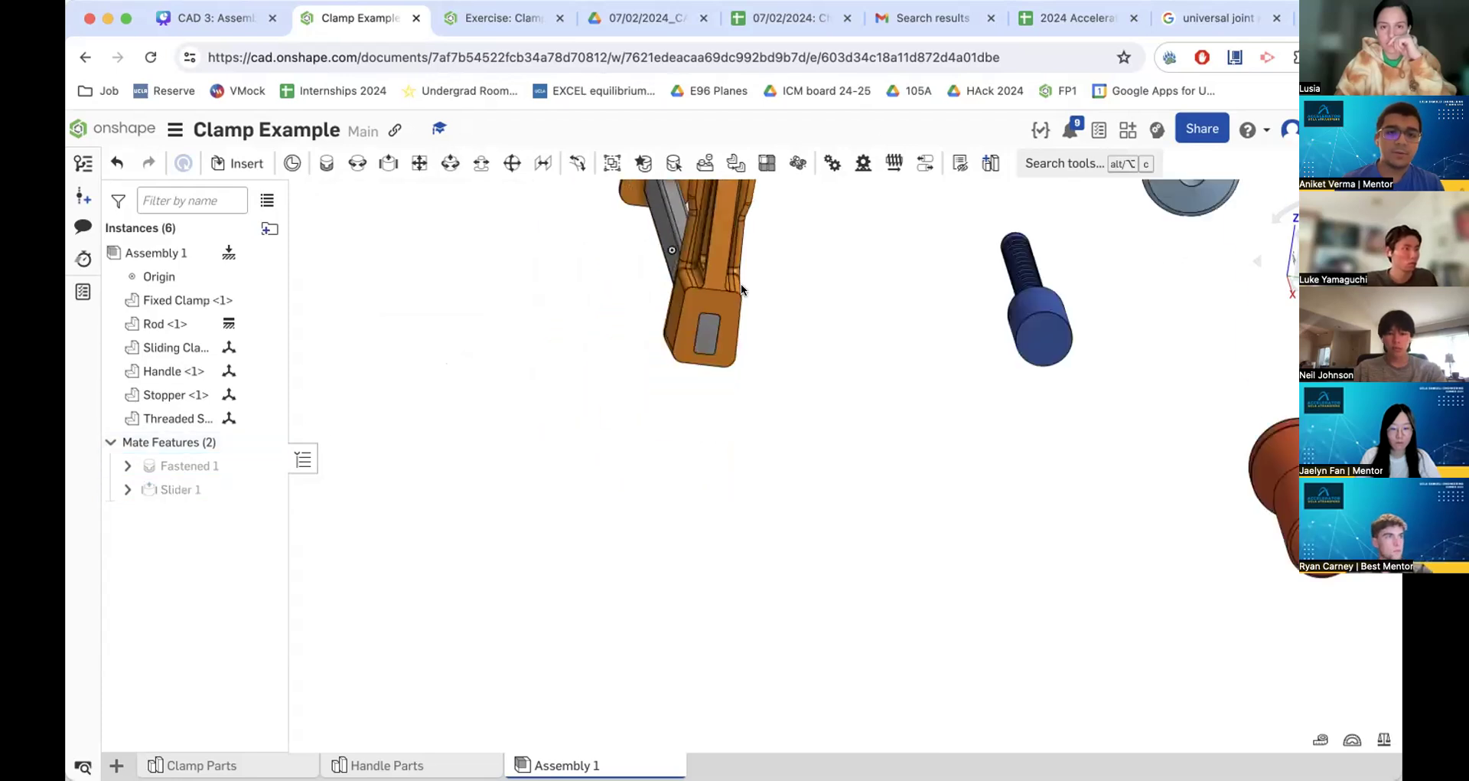
Slide the sliding clamp along the rod and off its free end to check how the Slider mate moves.
scroll(711, 313, "up", 5)
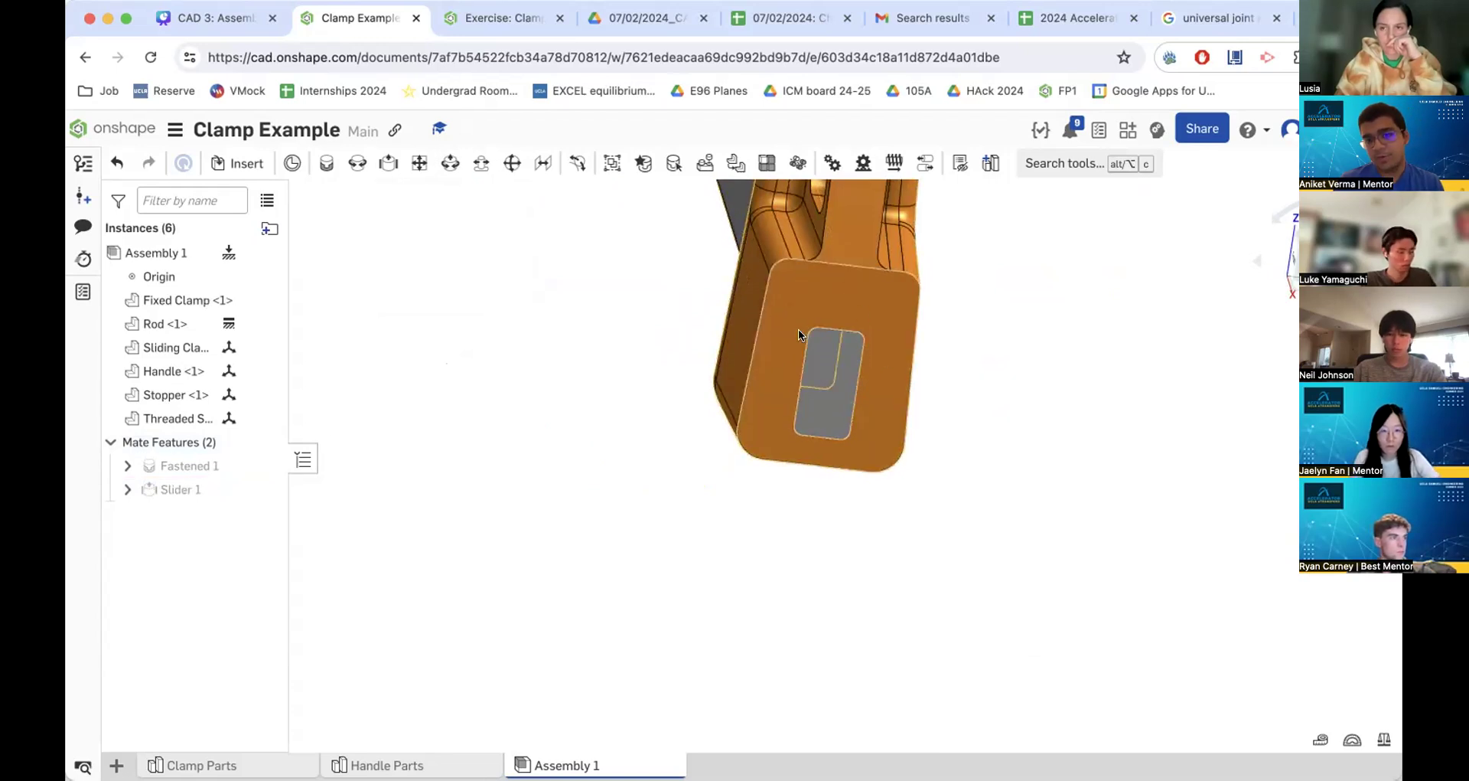
scroll(984, 360, "down", 4)
left_click_drag(941, 268, 724, 321)
right_click_drag(687, 502, 756, 480)
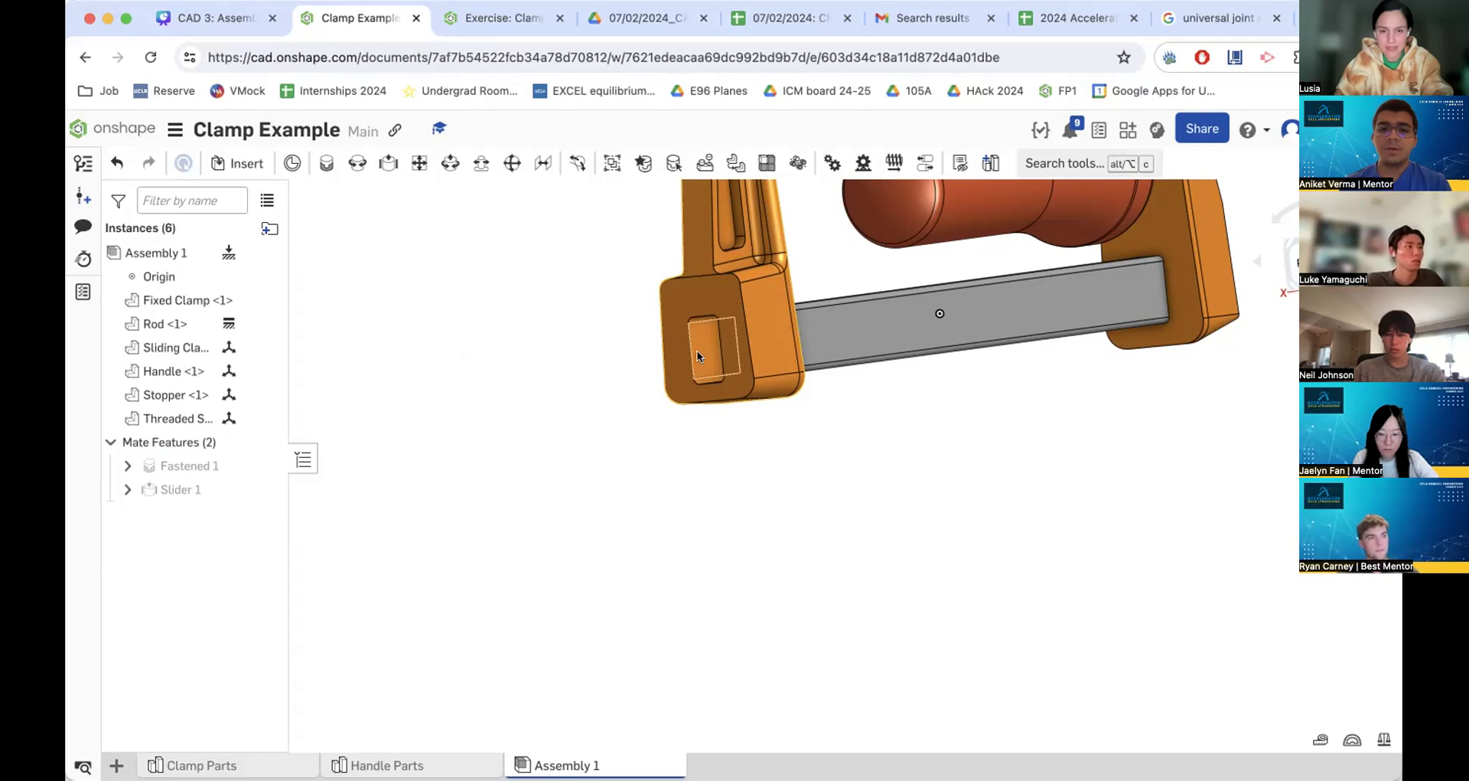
right_click_drag(696, 350, 862, 462)
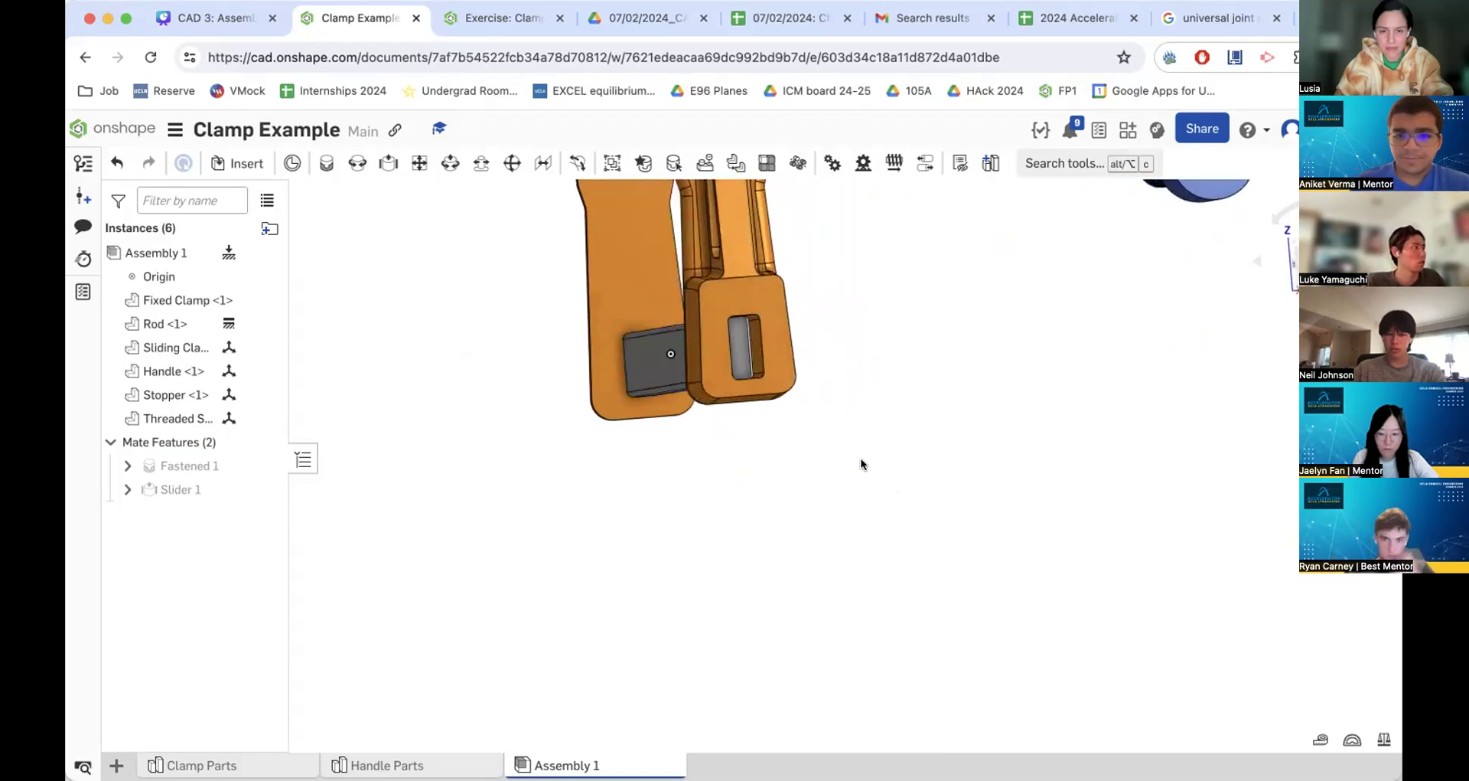
left_click_drag(786, 357, 1019, 434)
Delete the Slider mate and place the sliding clamp beside the rod's free end.
right_click(205, 489)
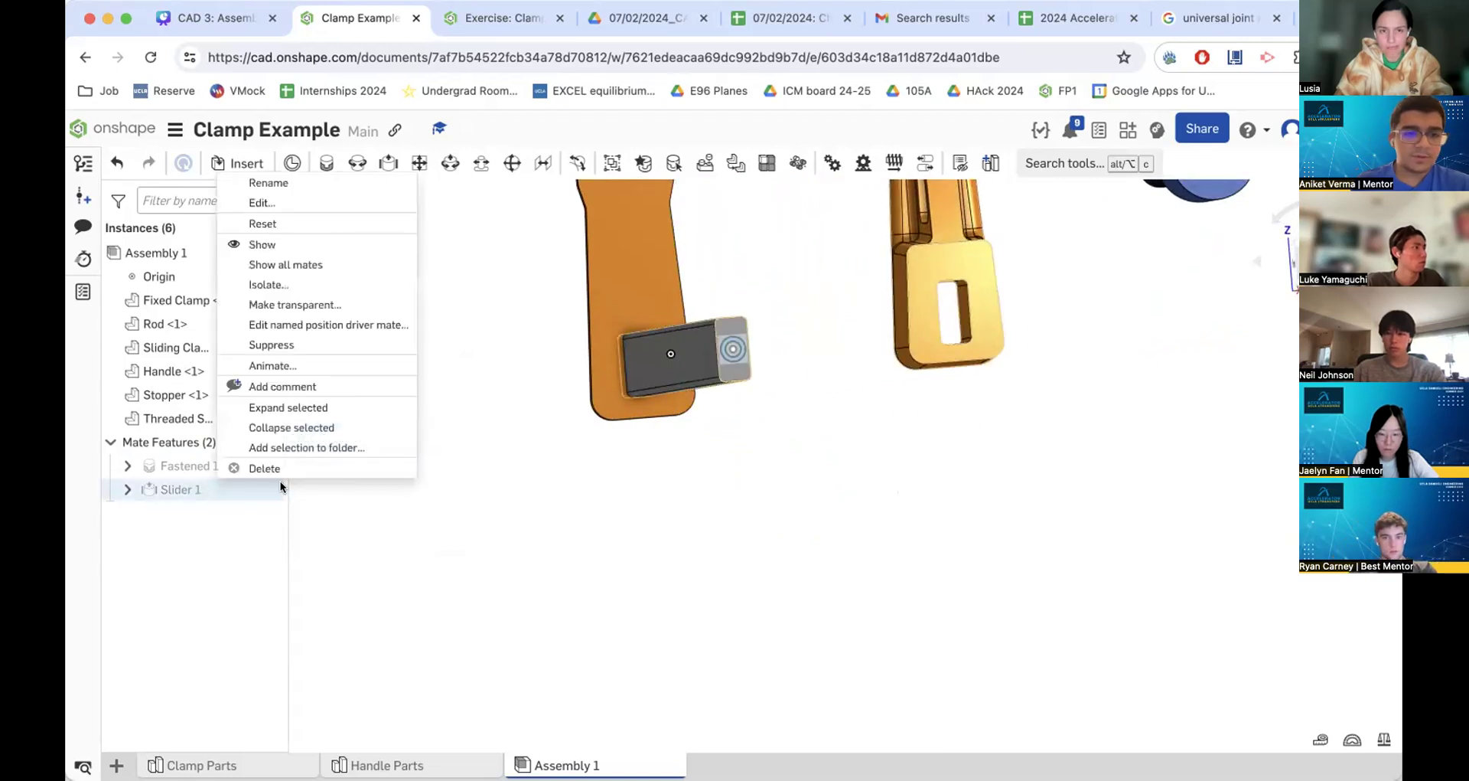
left_click(264, 468)
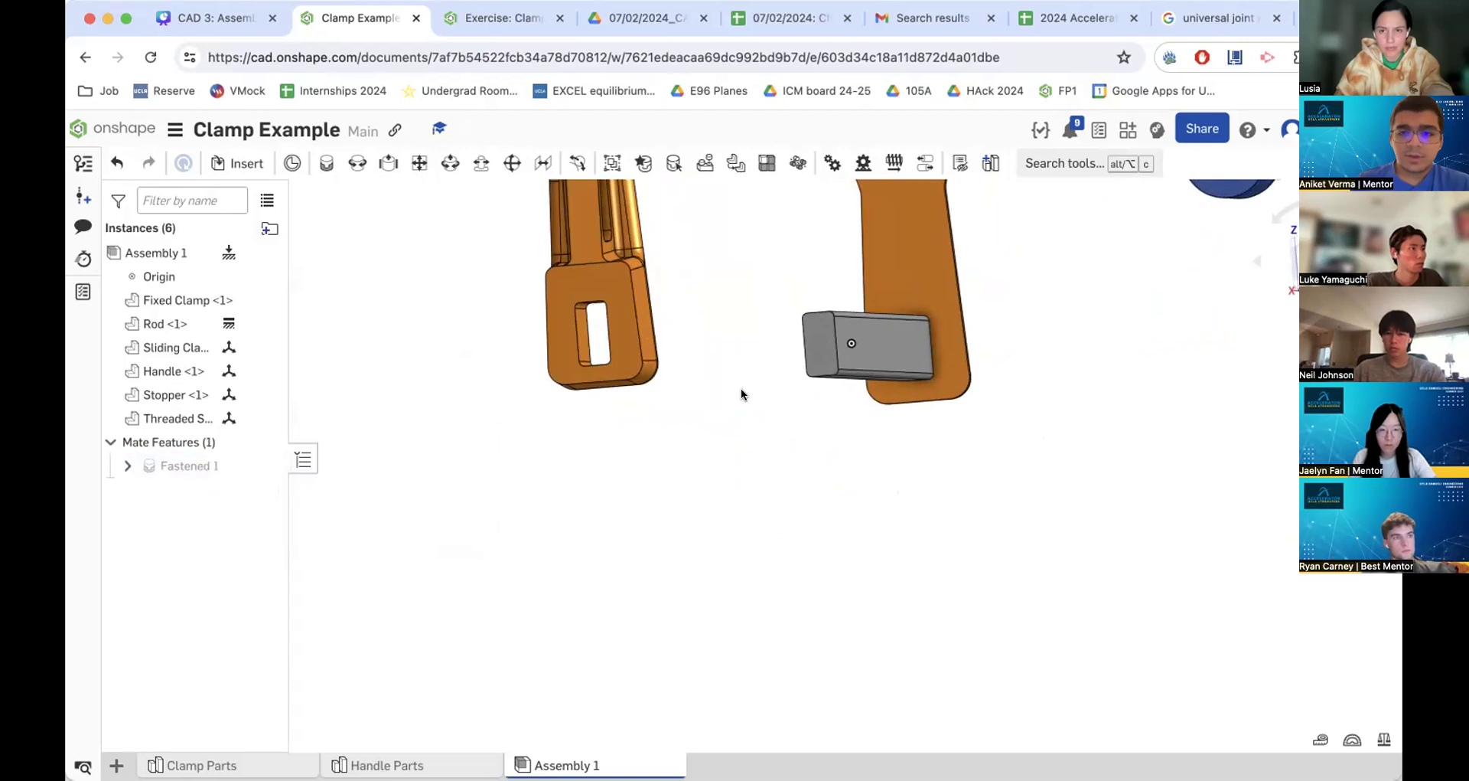
left_click_drag(815, 346, 949, 307)
scroll(903, 441, "down", 1)
scroll(903, 442, "down", 3)
mouse_move(903, 442)
right_mouse_down()
mouse_move(886, 430)
mouse_move(894, 414)
mouse_move(898, 426)
right_mouse_up()
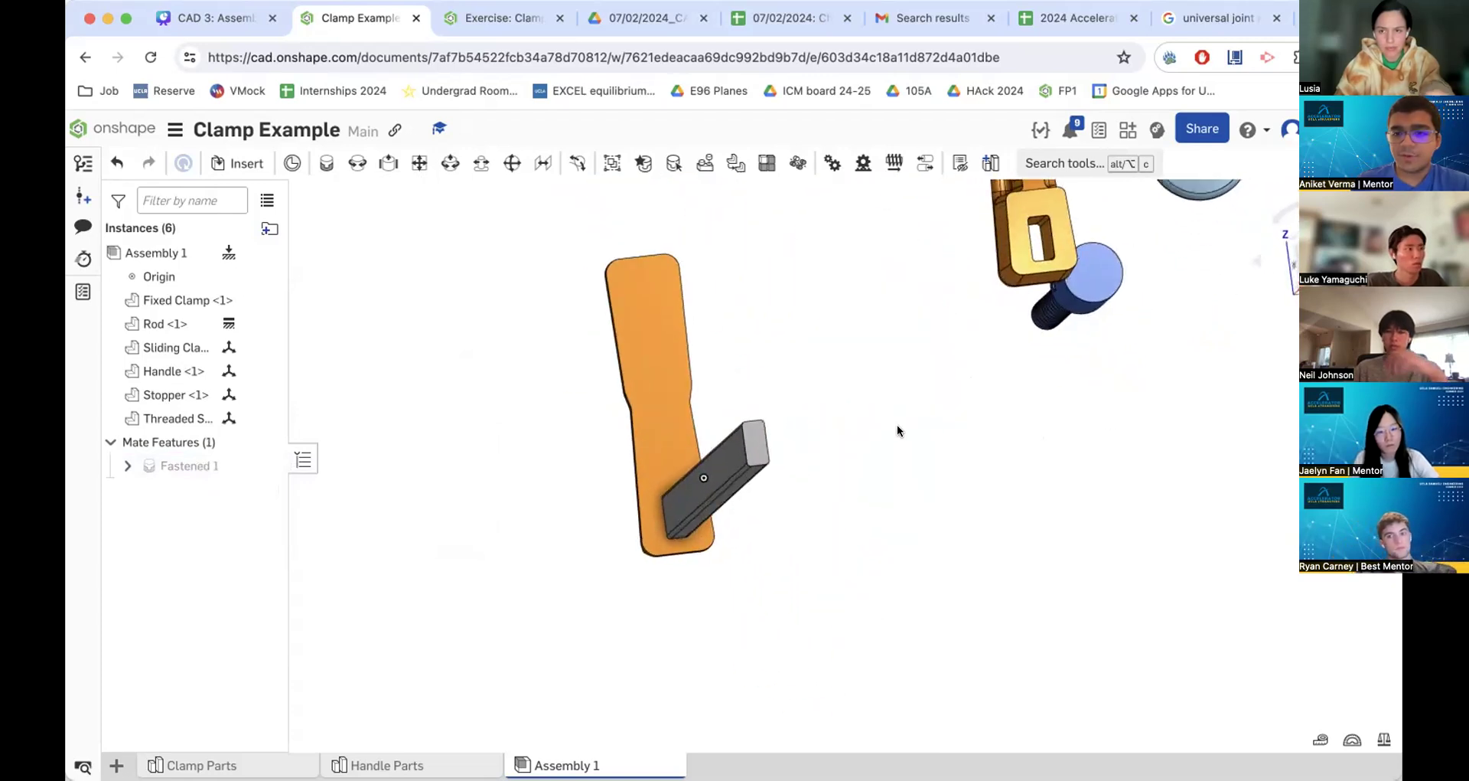
scroll(898, 427, "down", 1)
left_click_drag(1029, 258, 805, 502)
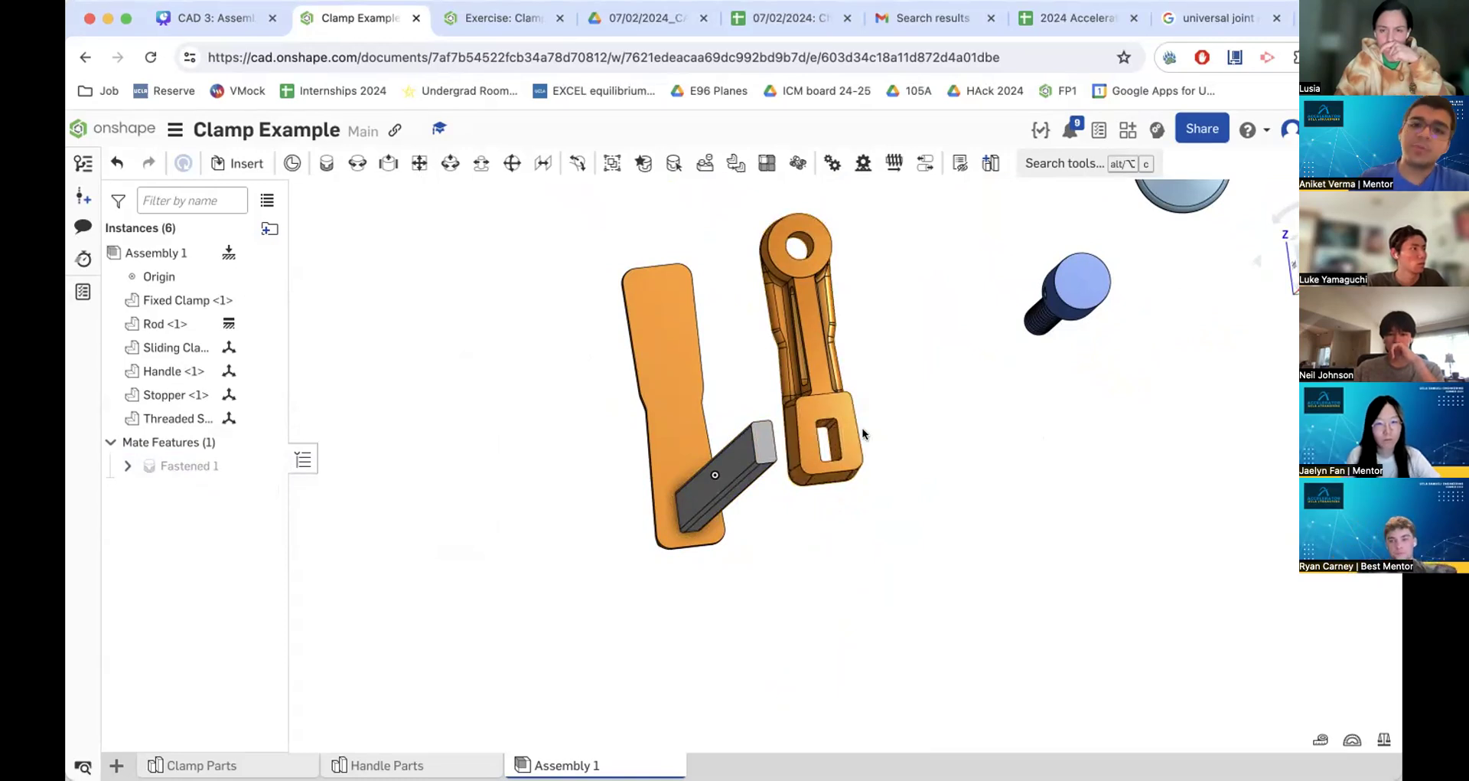
Create a Slider mate between the centre of the rod's end face and the centre of the sliding clamp's slot opening.
left_click(376, 172)
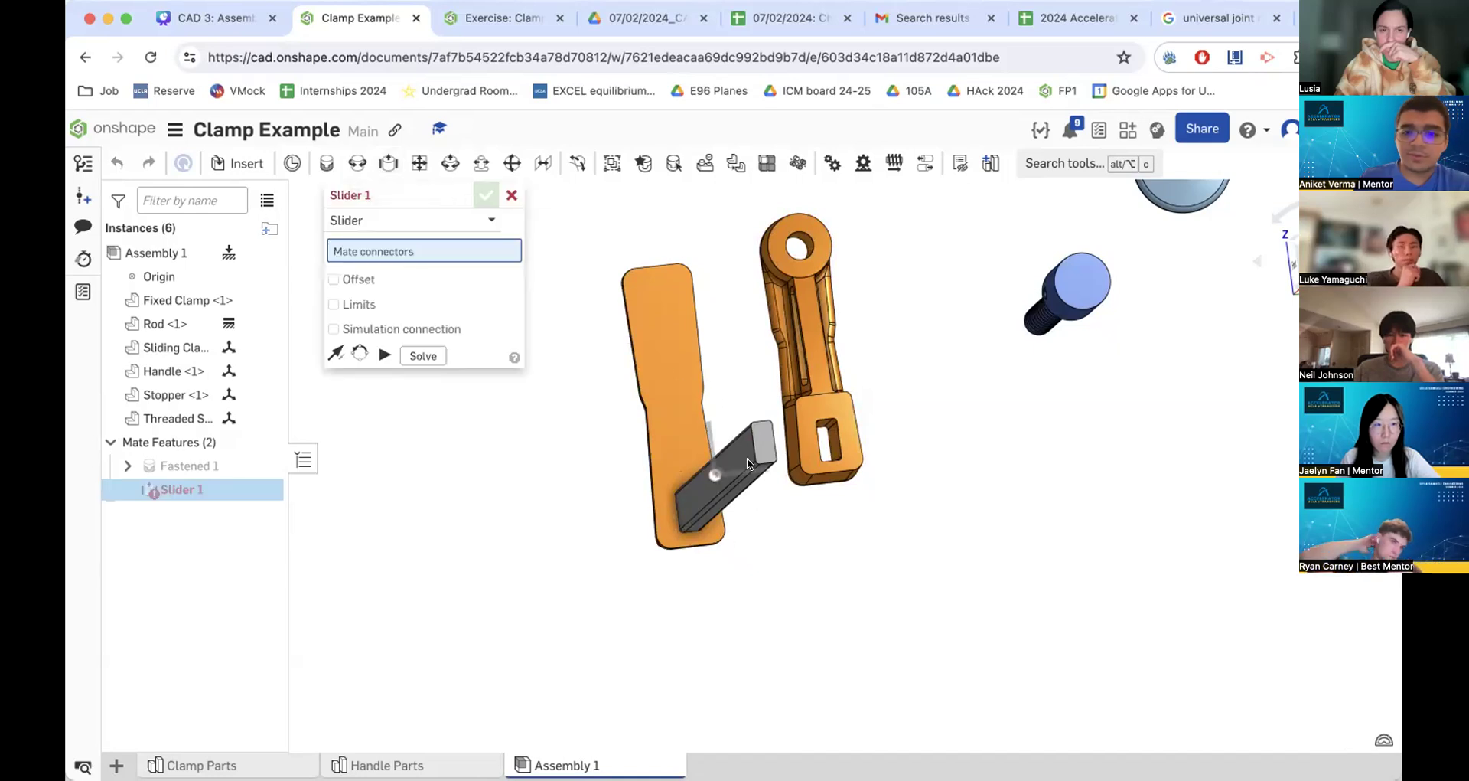
scroll(749, 449, "up", 3)
scroll(748, 448, "up", 5)
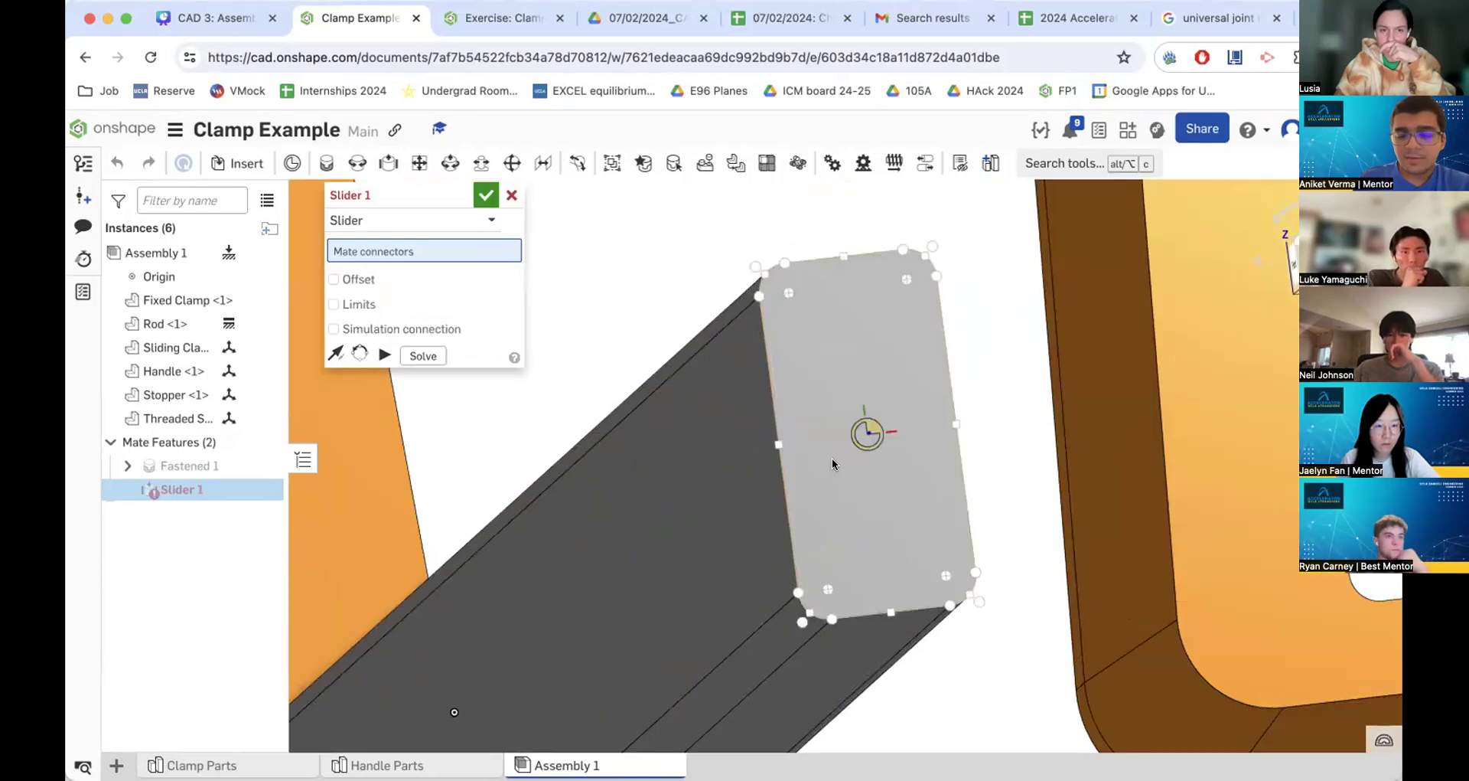
left_click(866, 429)
scroll(866, 430, "down", 4)
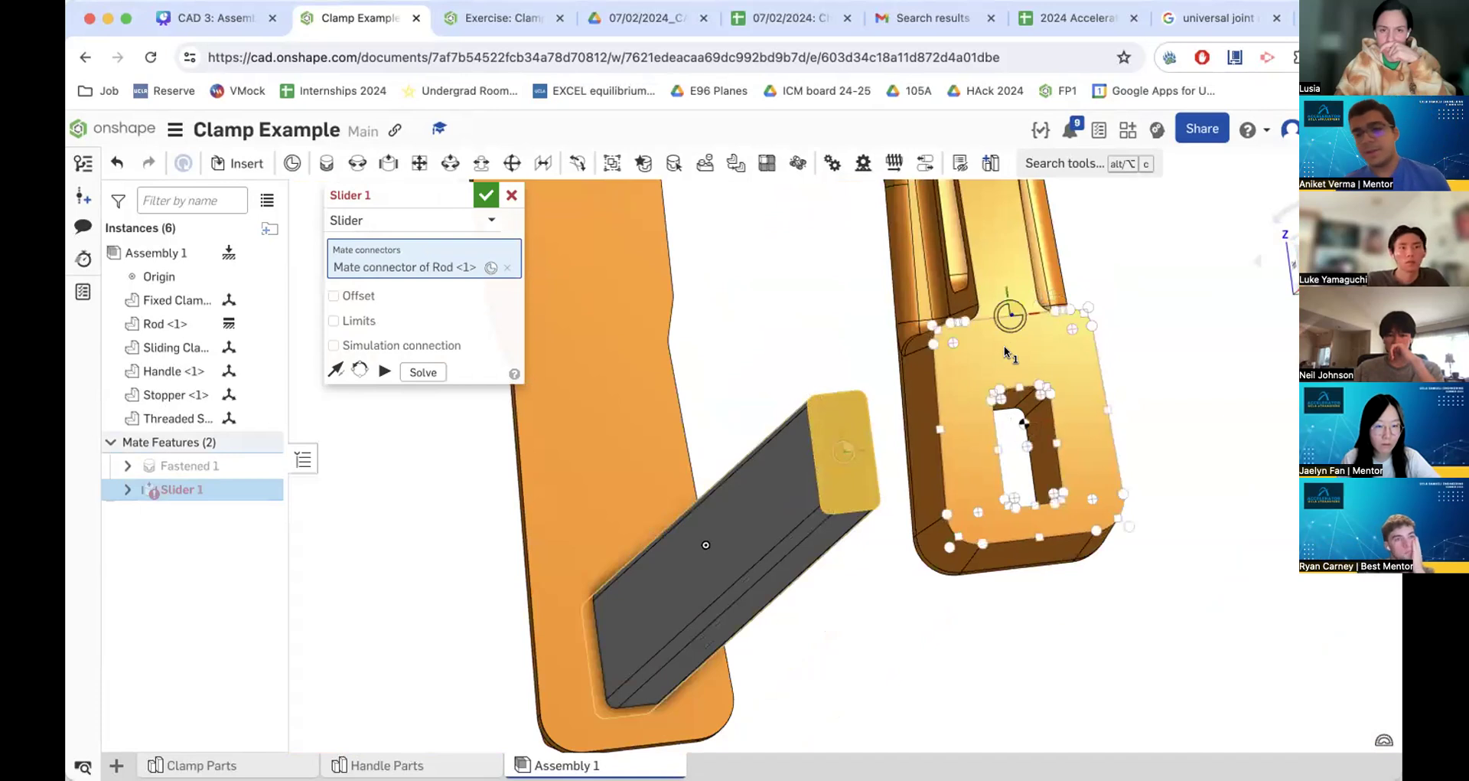
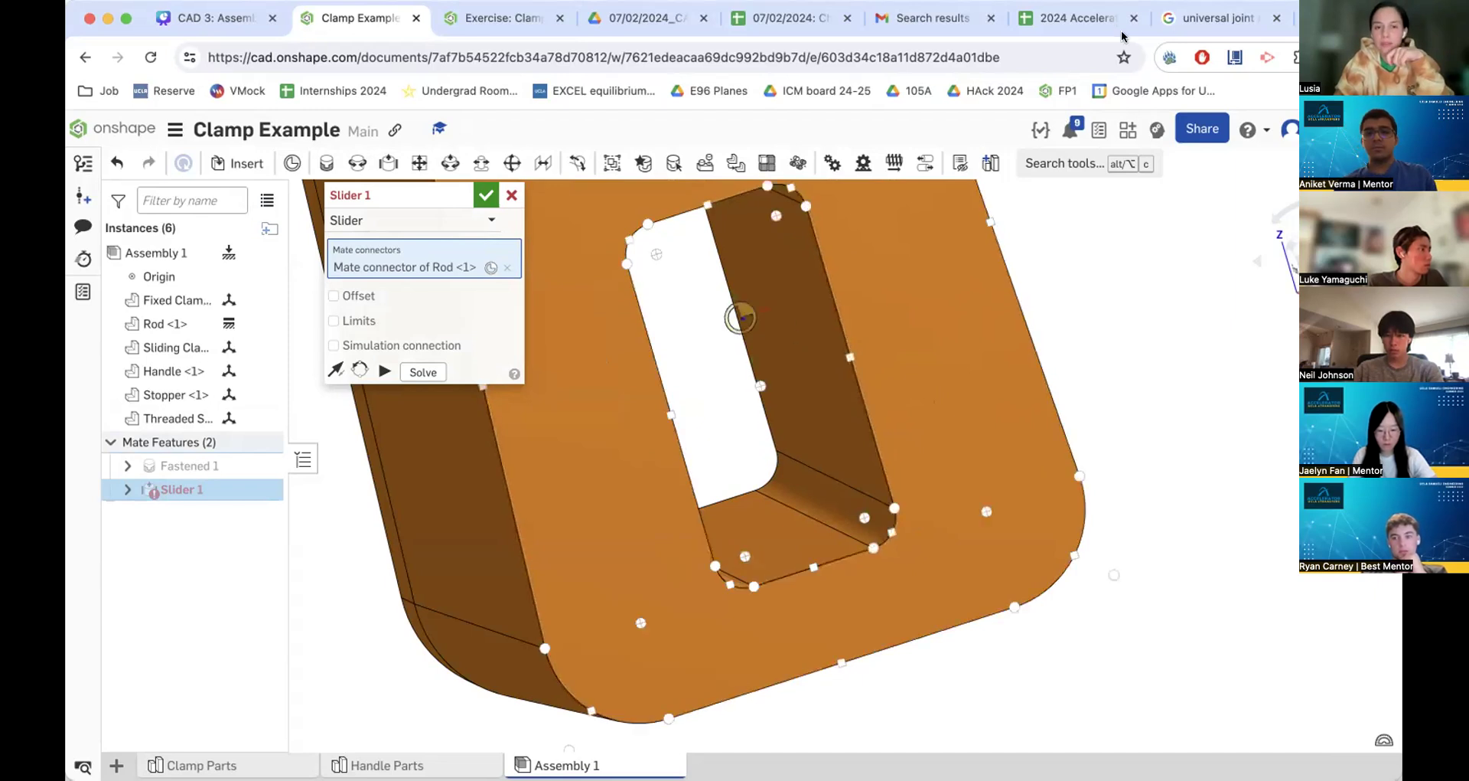
scroll(819, 345, "down", 5)
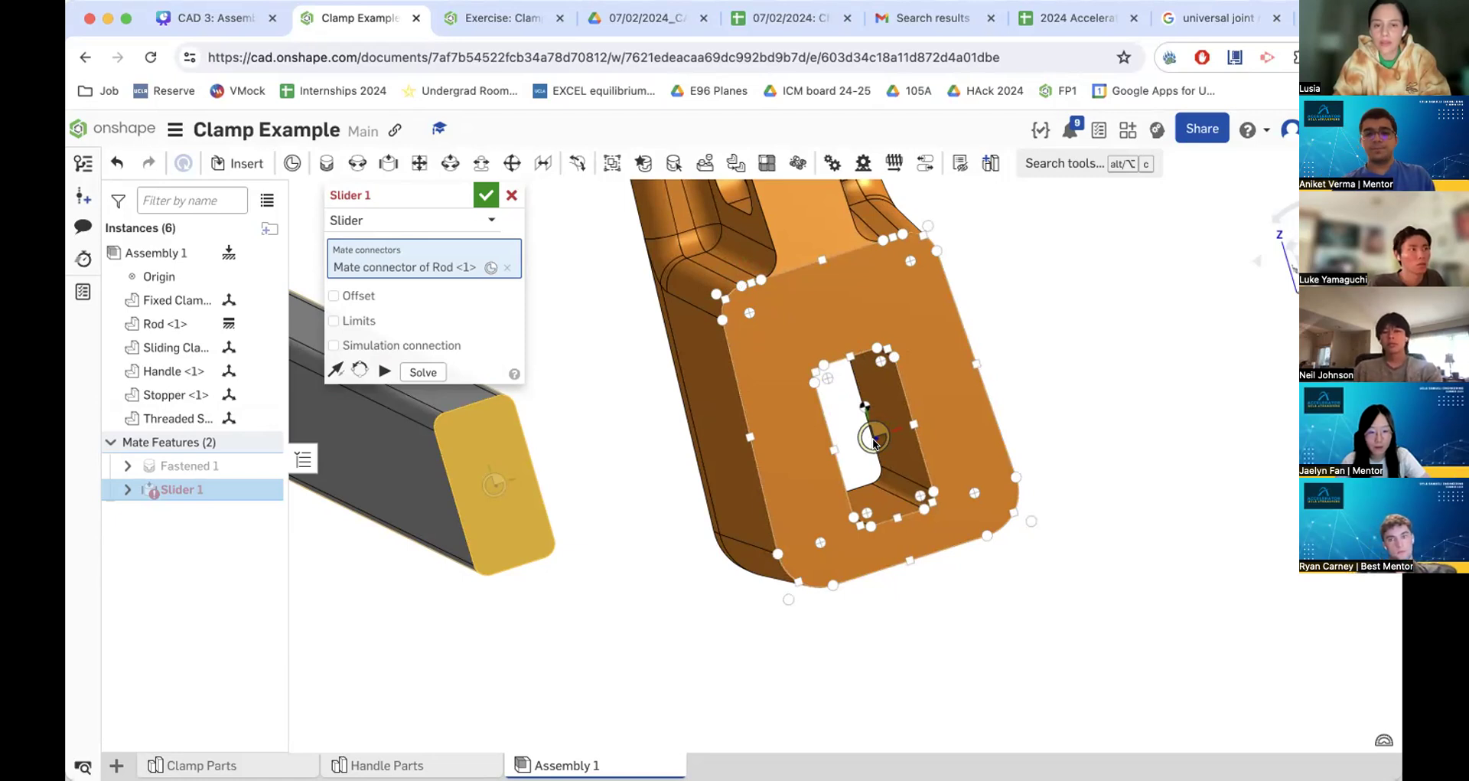
left_click(875, 442)
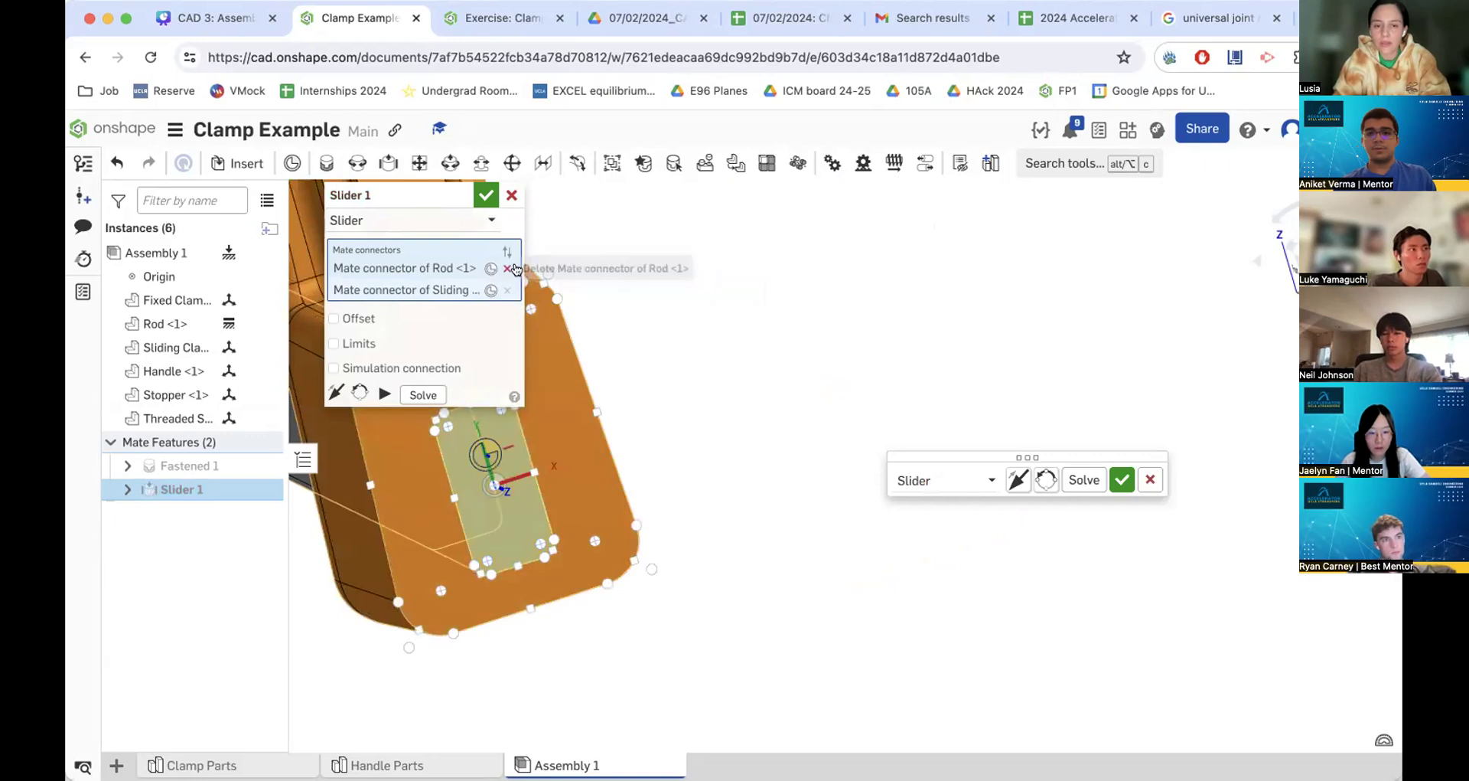
scroll(1068, 214, "down", 4)
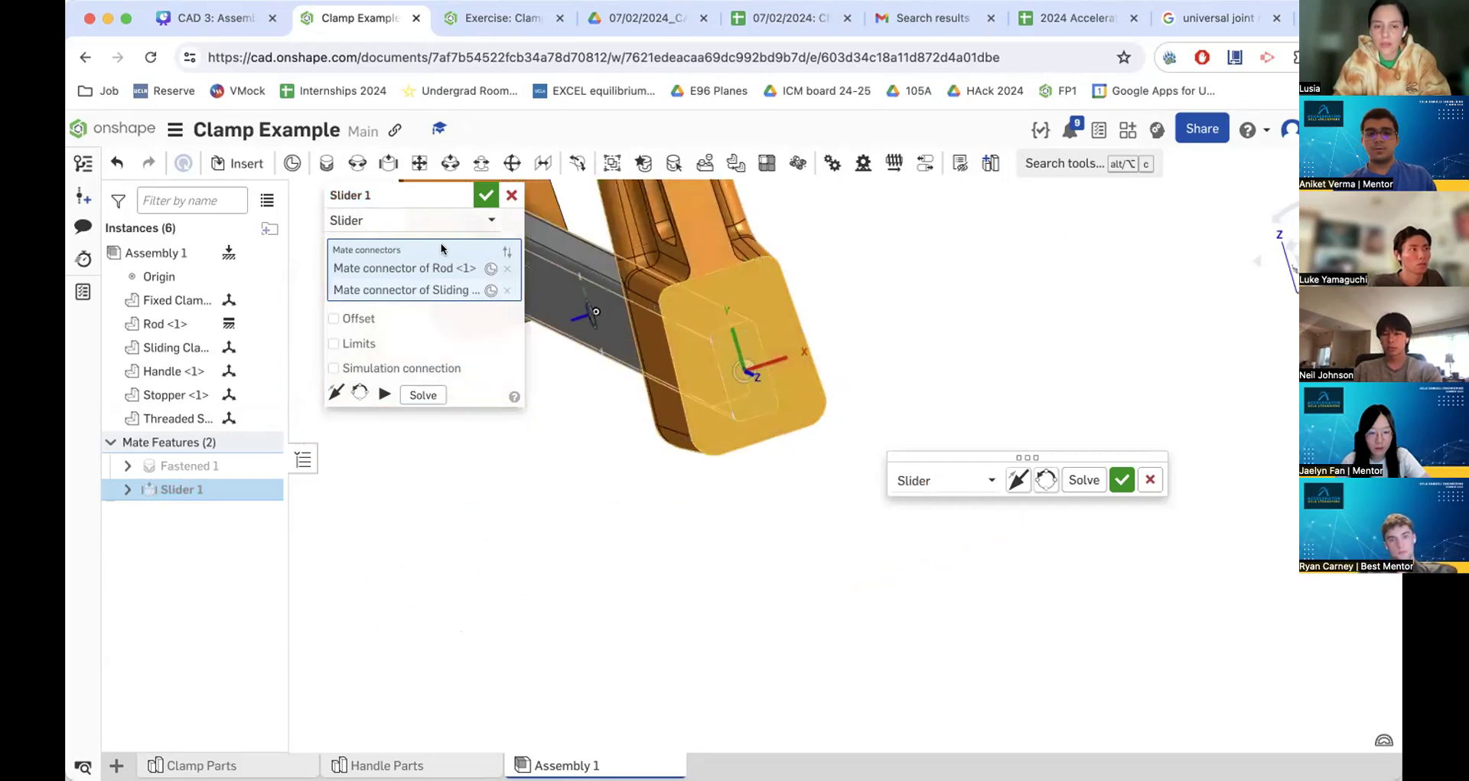
left_click(482, 196)
Examine the sliding clamp's fit on the rod and its alignment with the fixed clamp from the side and the end.
right_click_drag(903, 294, 658, 375)
scroll(729, 355, "down", 6)
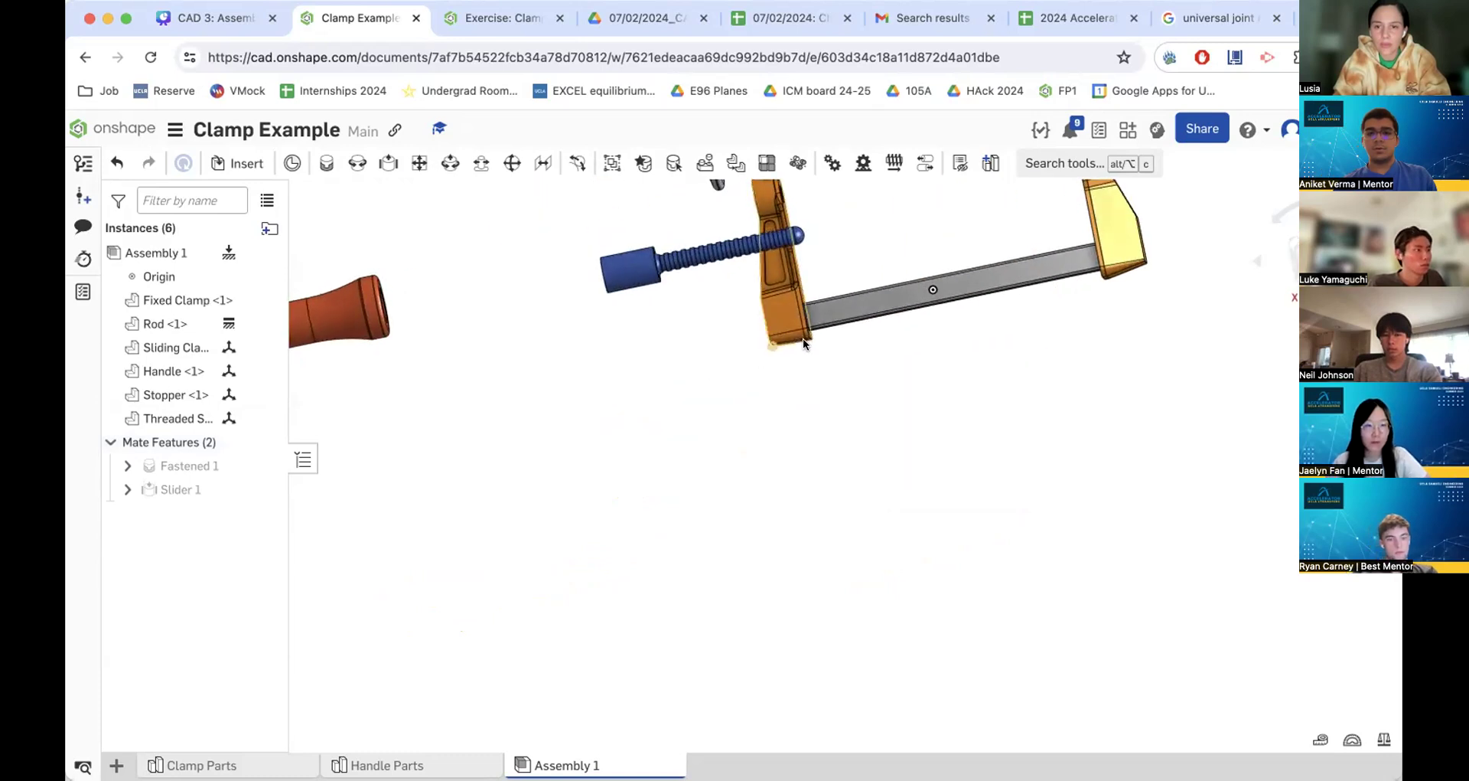
scroll(995, 321, "down", 3)
right_click_drag(1059, 248, 1024, 274)
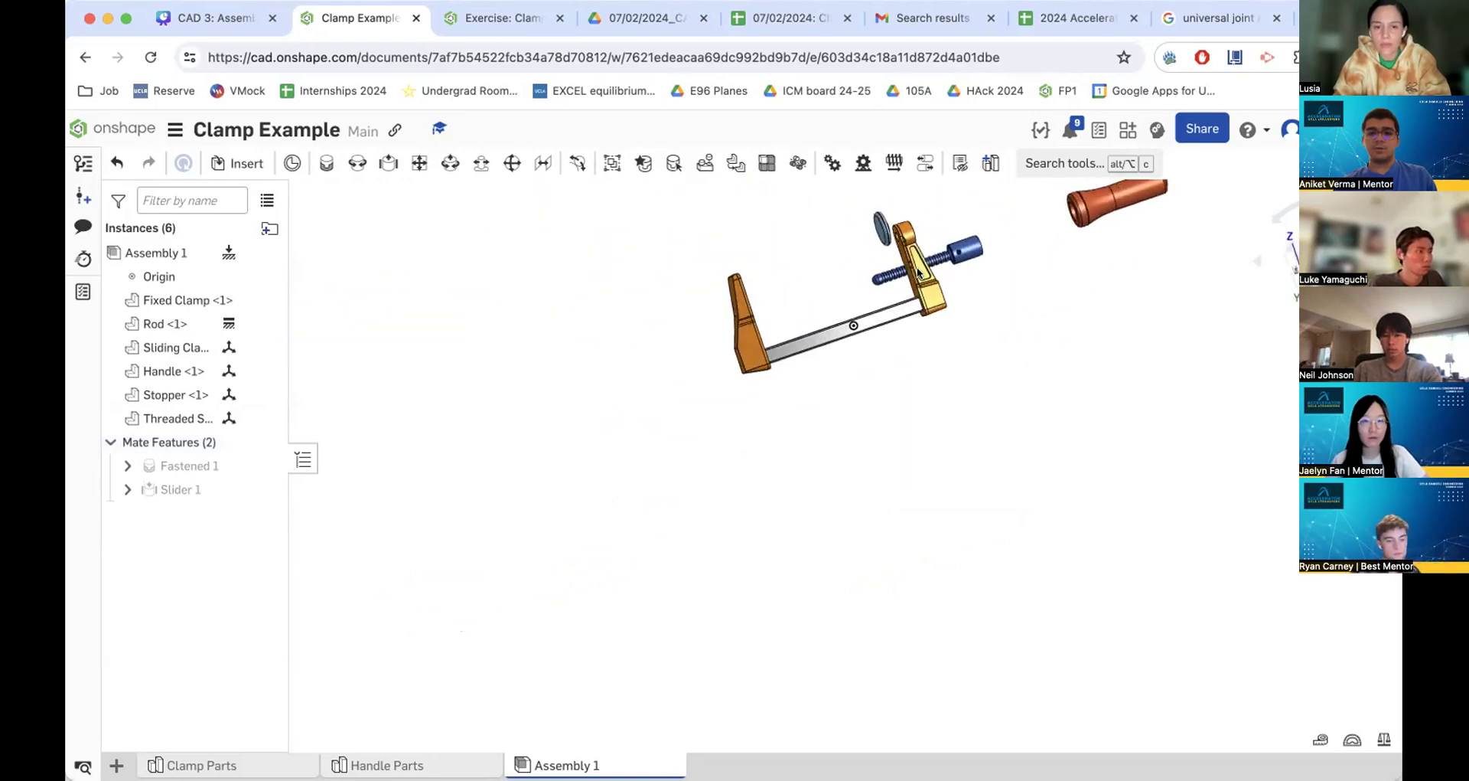
scroll(987, 298, "up", 5)
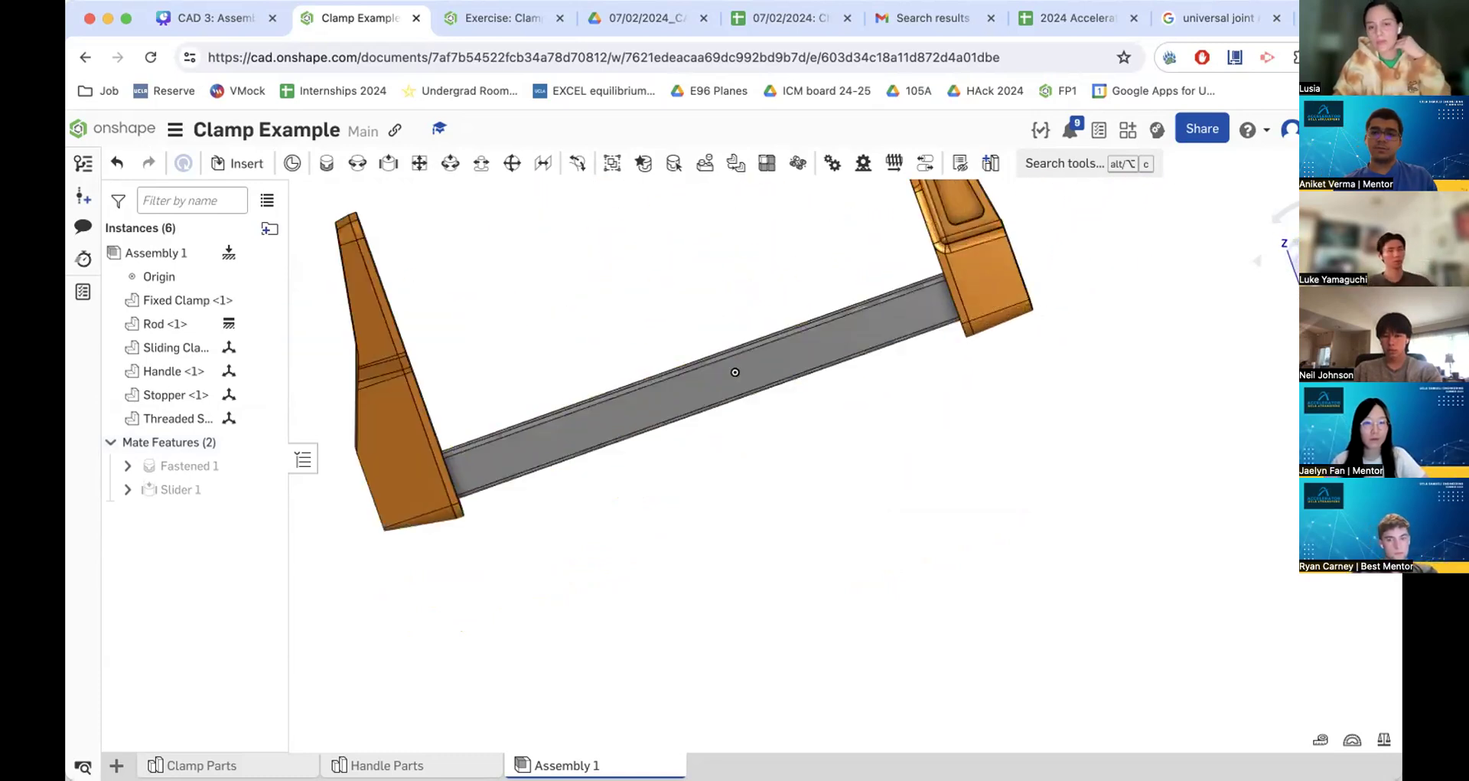
left_click(1278, 264)
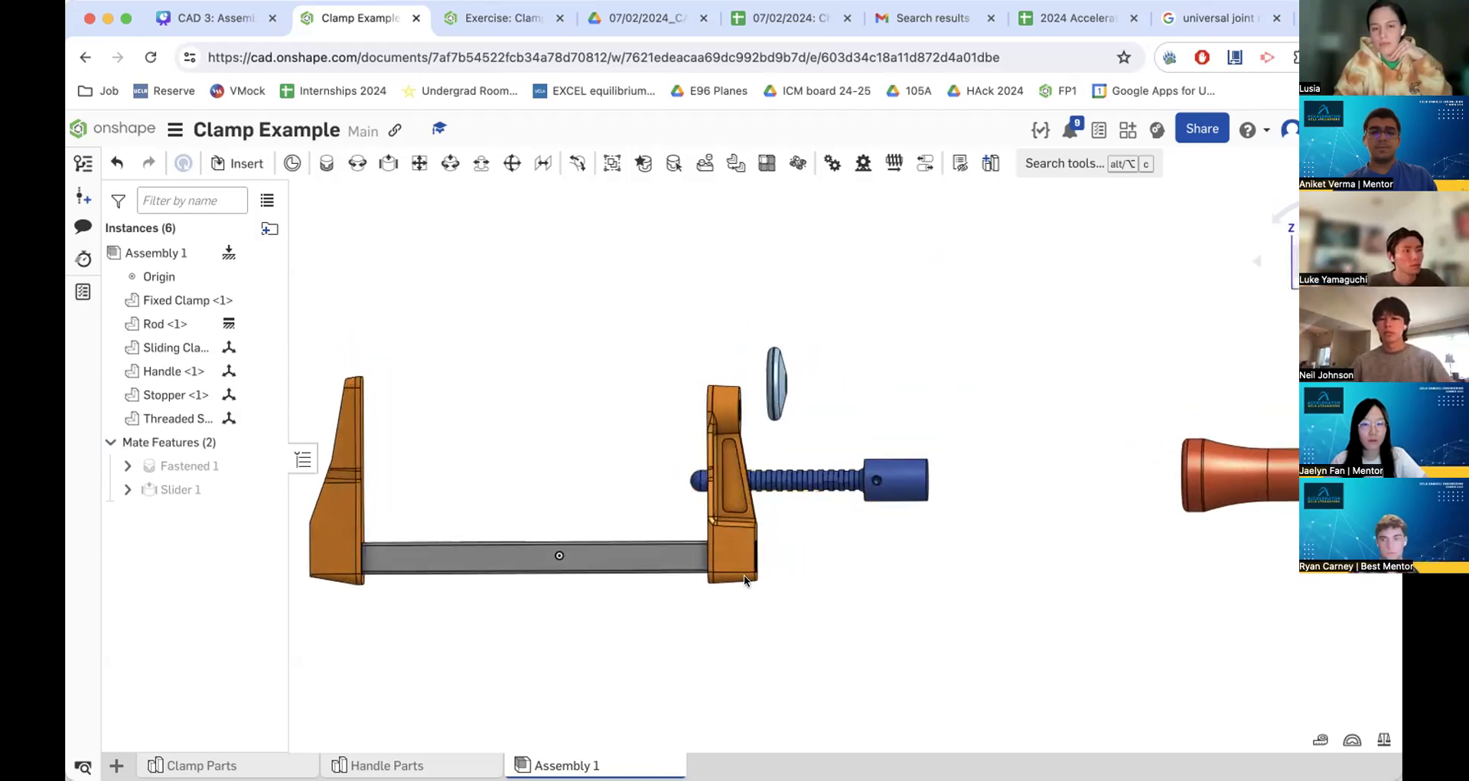
scroll(620, 554, "up", 2)
scroll(549, 507, "down", 3)
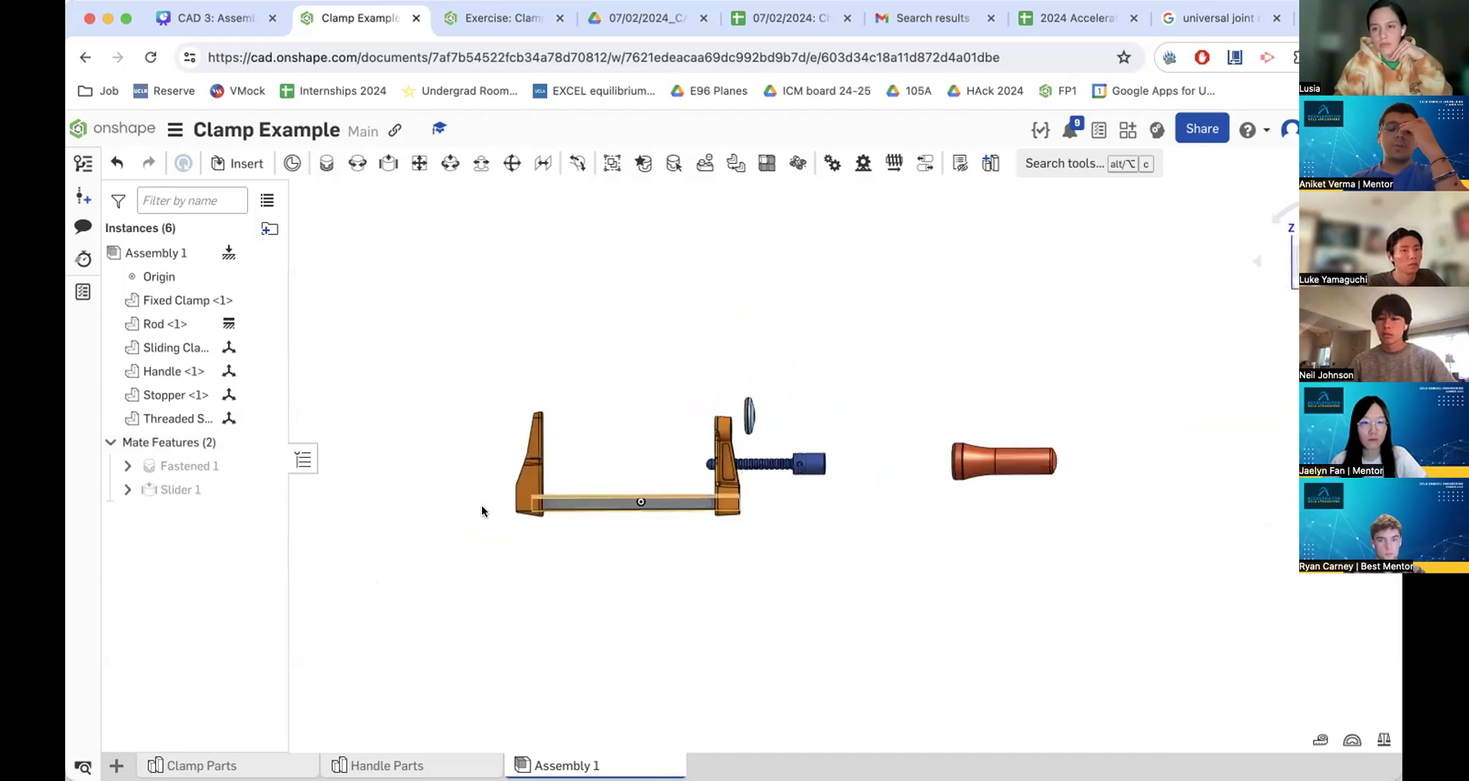
scroll(549, 505, "up", 2)
right_click_drag(1020, 535, 931, 544)
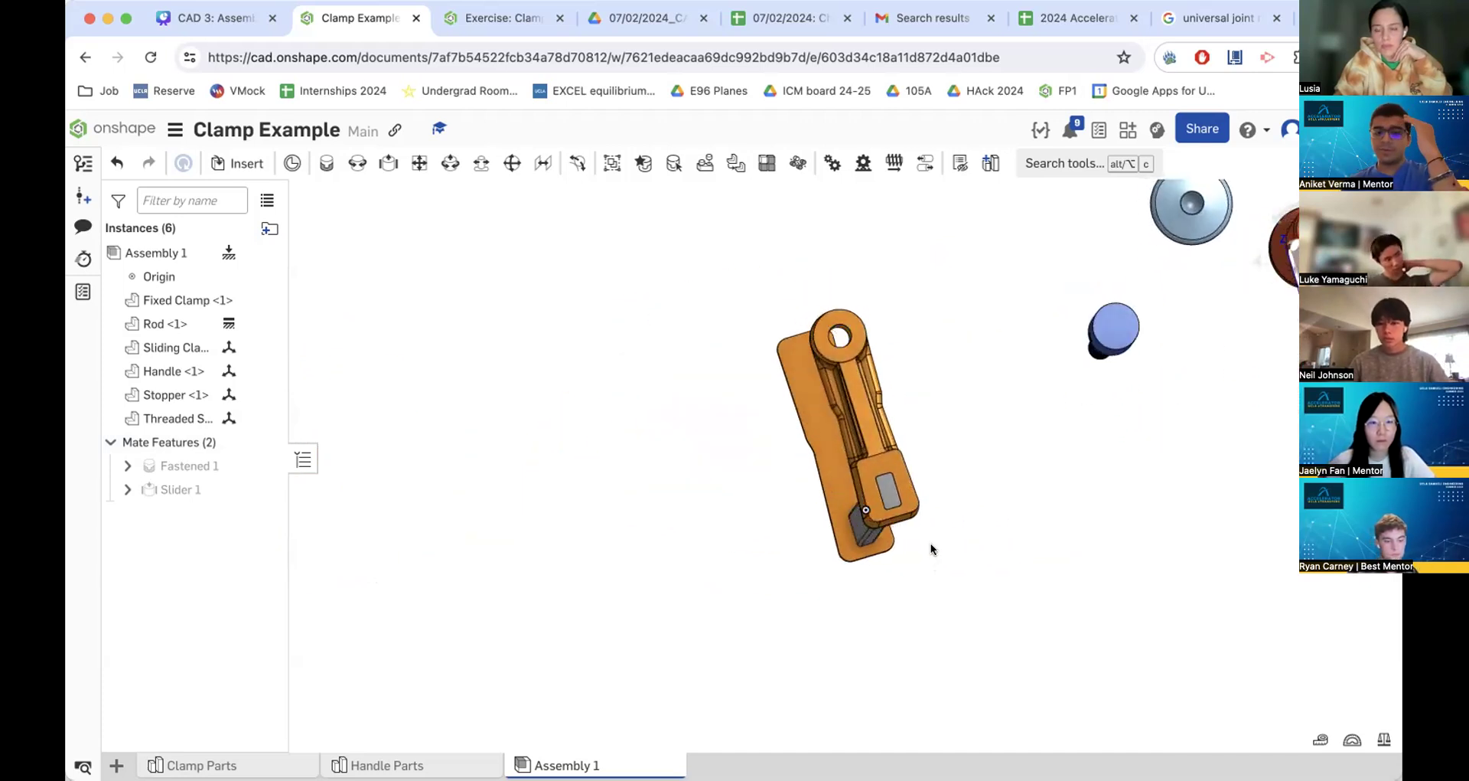
Try reorienting the secondary axis of the Slider mate repeatedly, and discard the edit.
left_click(193, 490)
double_click(193, 490)
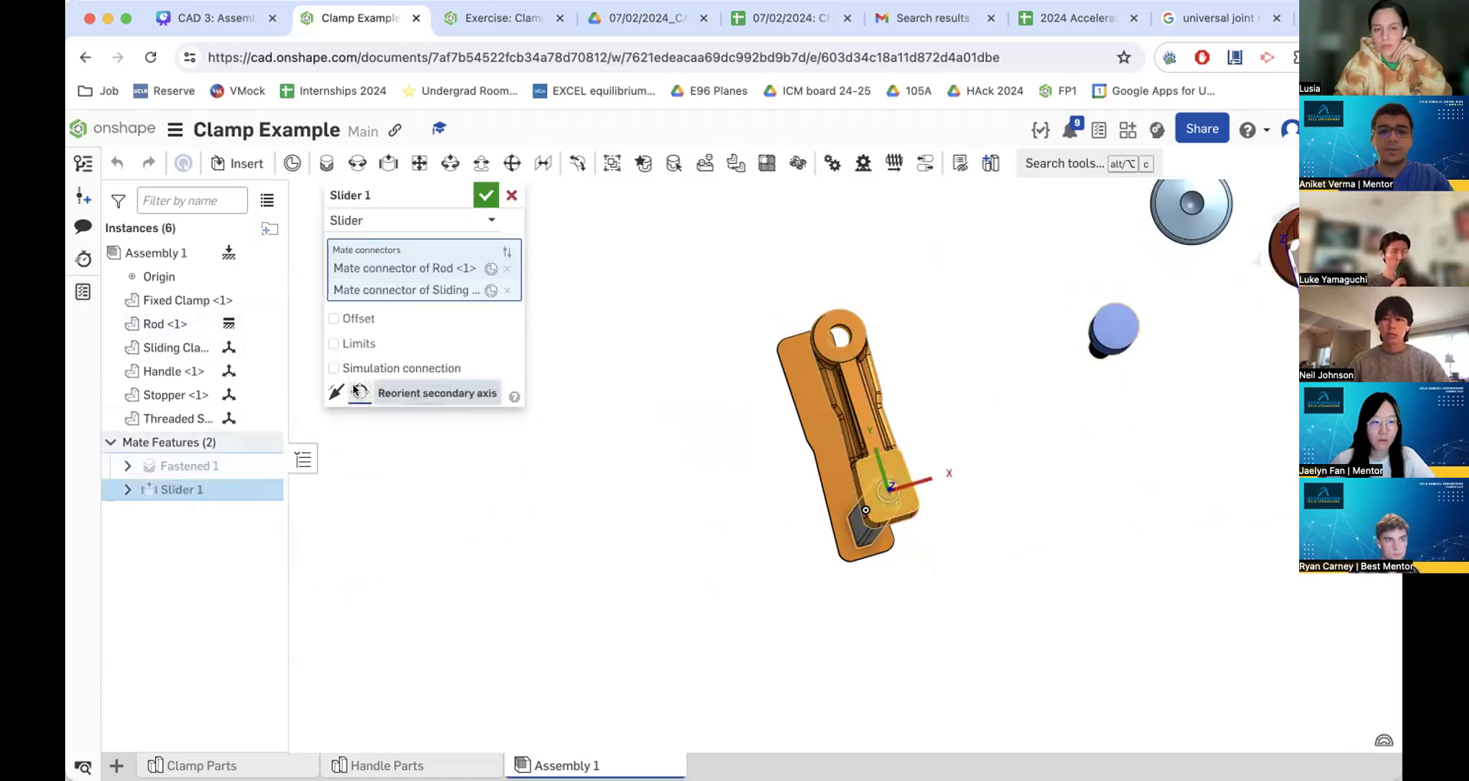
left_click(357, 392)
left_click(358, 392)
left_click(356, 392)
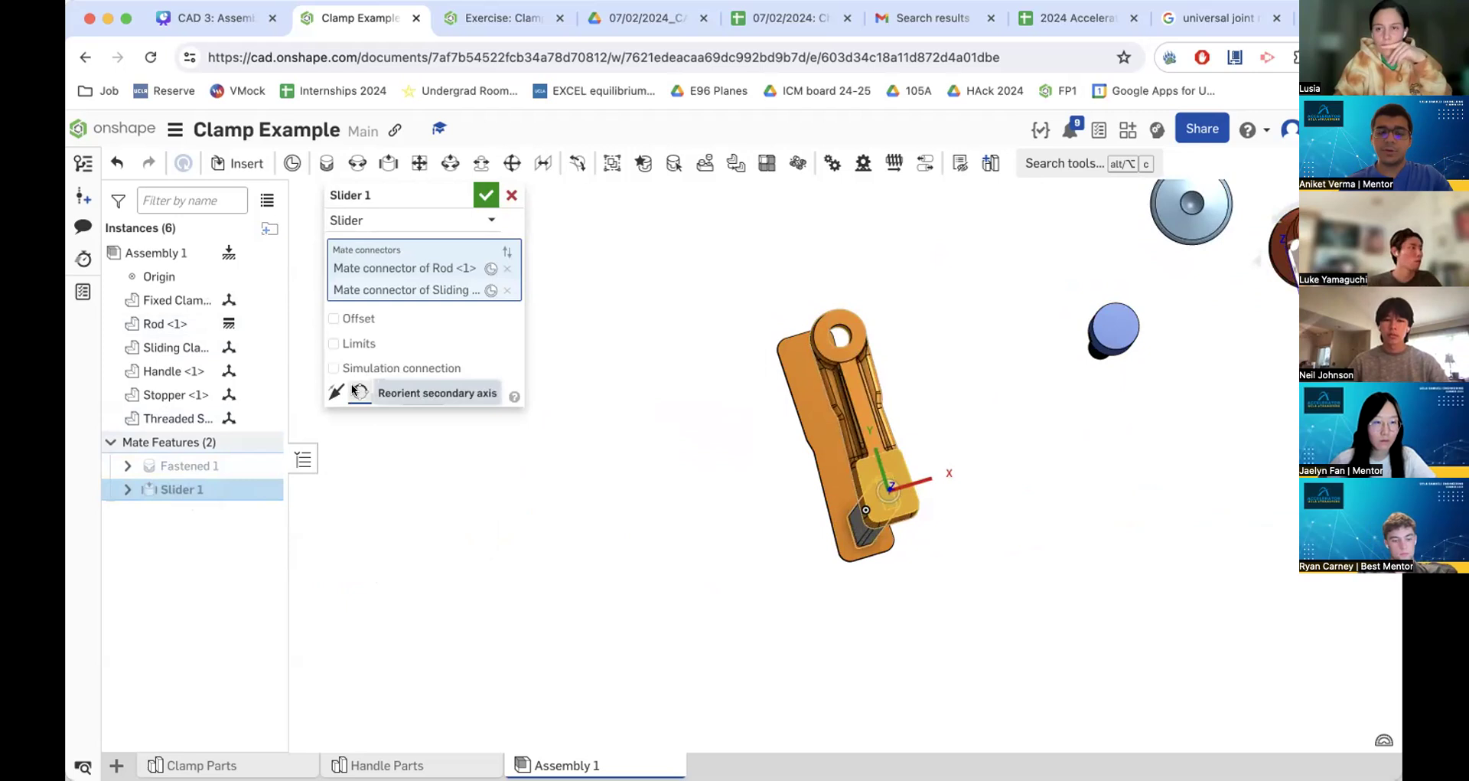
left_click(356, 392)
left_click(356, 392)
left_click(356, 391)
left_click(356, 392)
key("super+z")
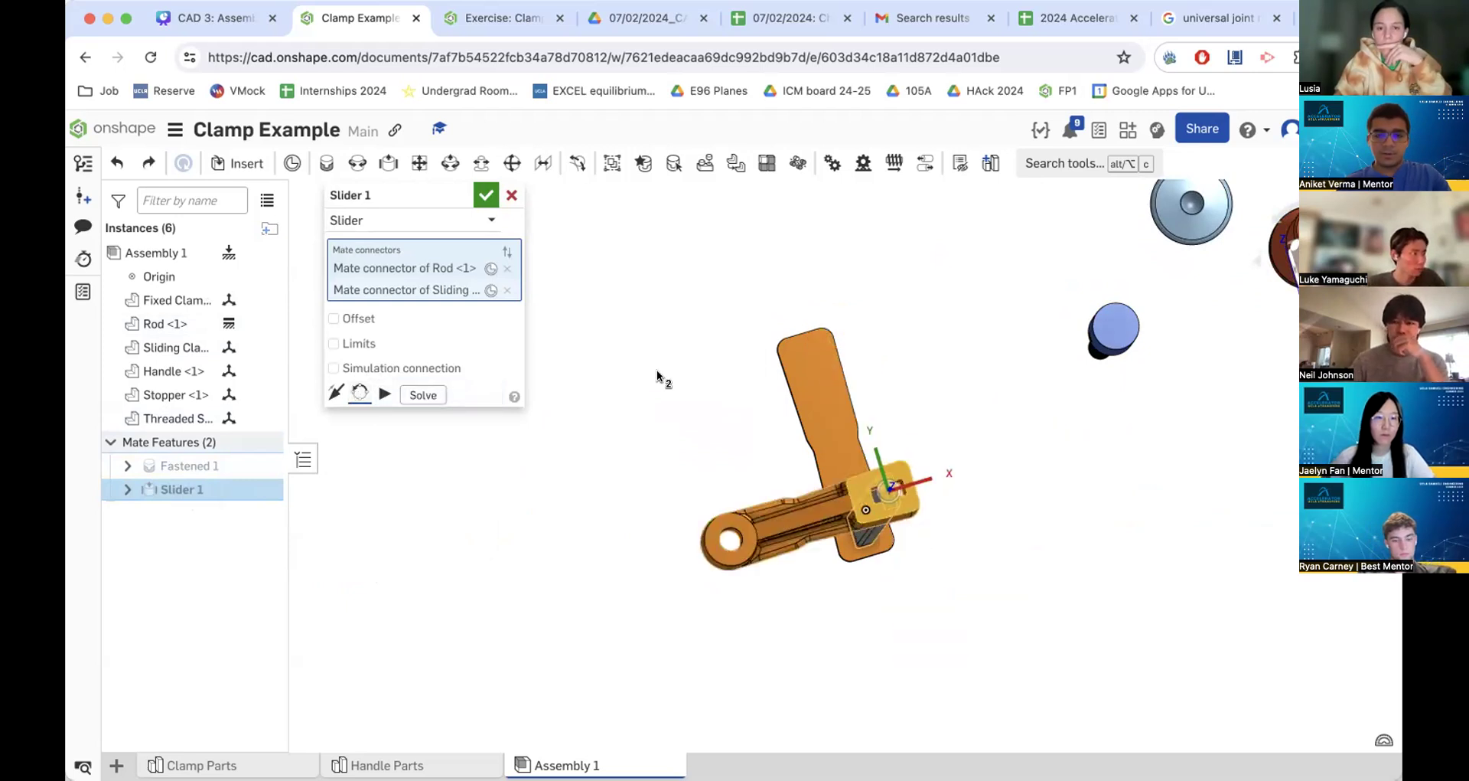
left_click(511, 195)
Delete the Slider mate and move the sliding clamp off the rod, clear of its free end.
right_click(195, 488)
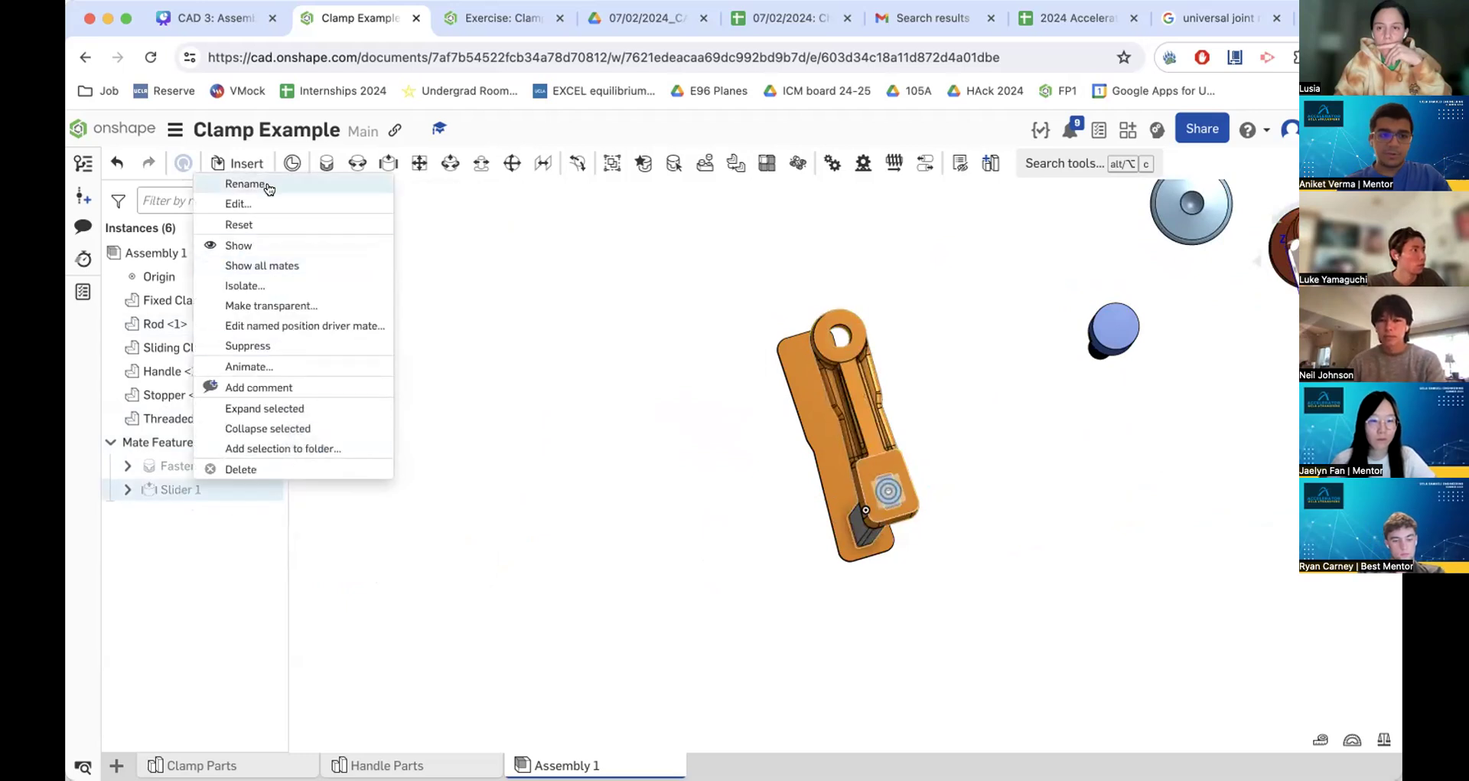
left_click(944, 400)
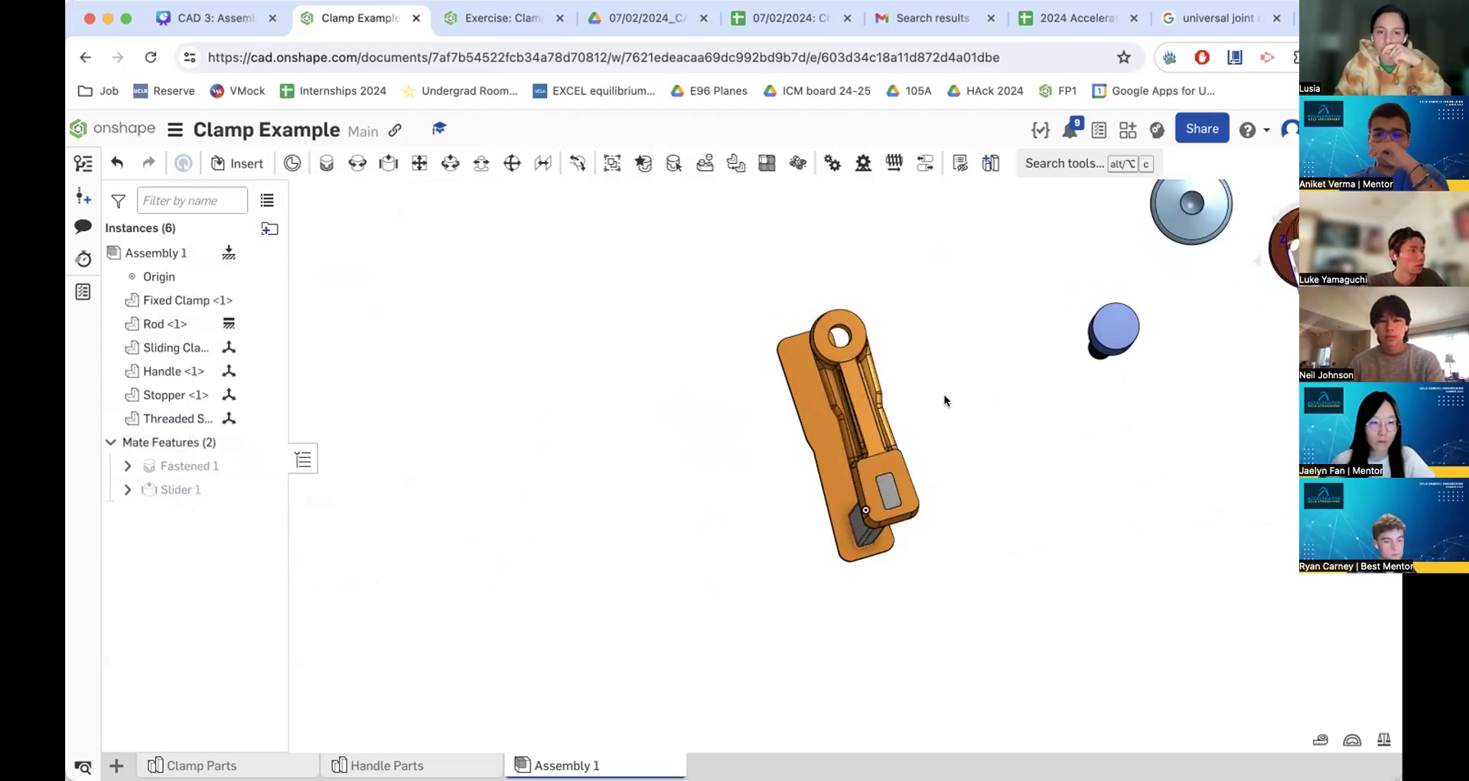
right_click(200, 489)
left_click(245, 469)
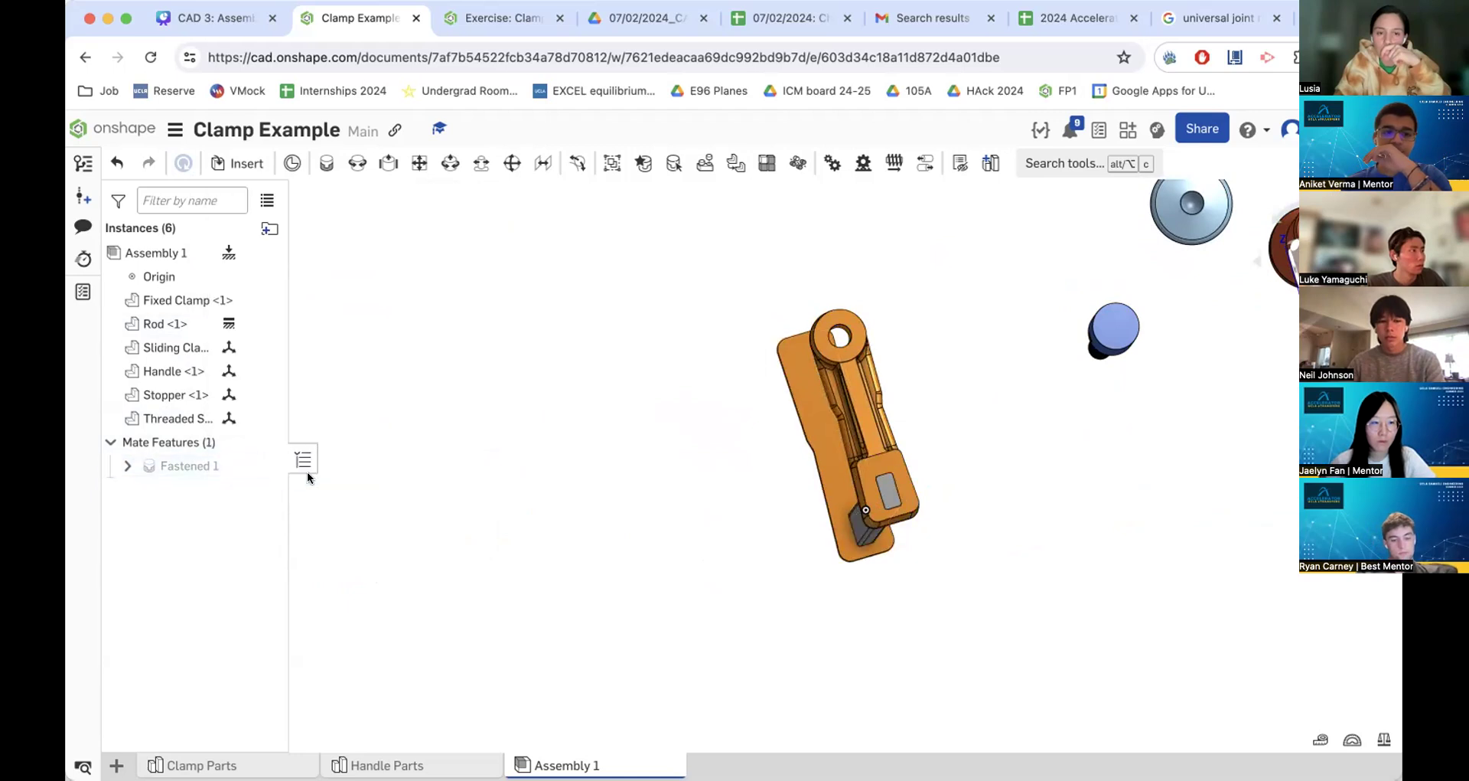
left_click_drag(888, 390, 927, 390)
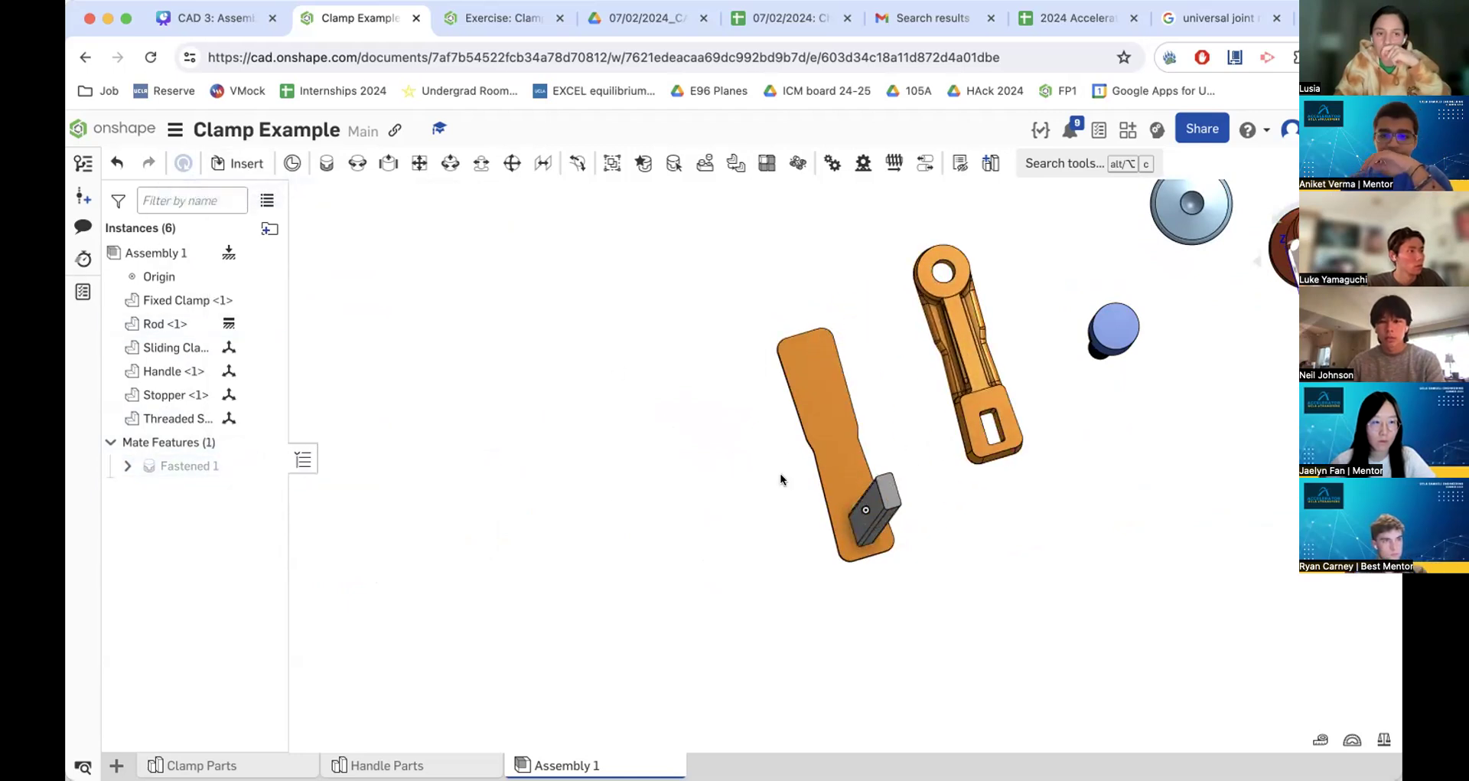
Create a Slider mate from the centre of the rod's end face to the centre of the sliding clamp's slot opening.
left_click(388, 163)
scroll(880, 502, "up", 5)
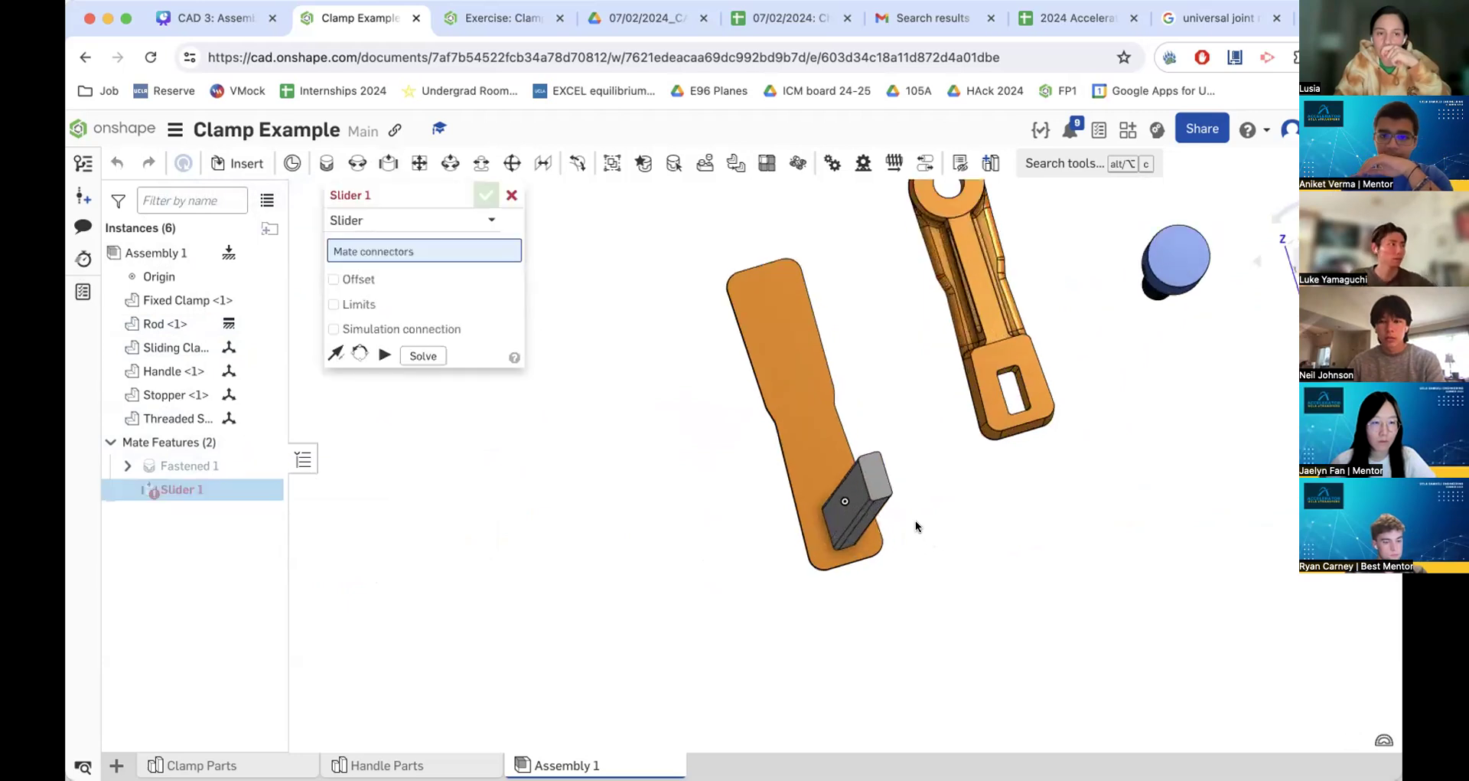
left_click(809, 403)
scroll(906, 463, "up", 5)
right_click_drag(909, 459, 816, 431)
scroll(816, 432, "down", 8)
scroll(492, 519, "up", 5)
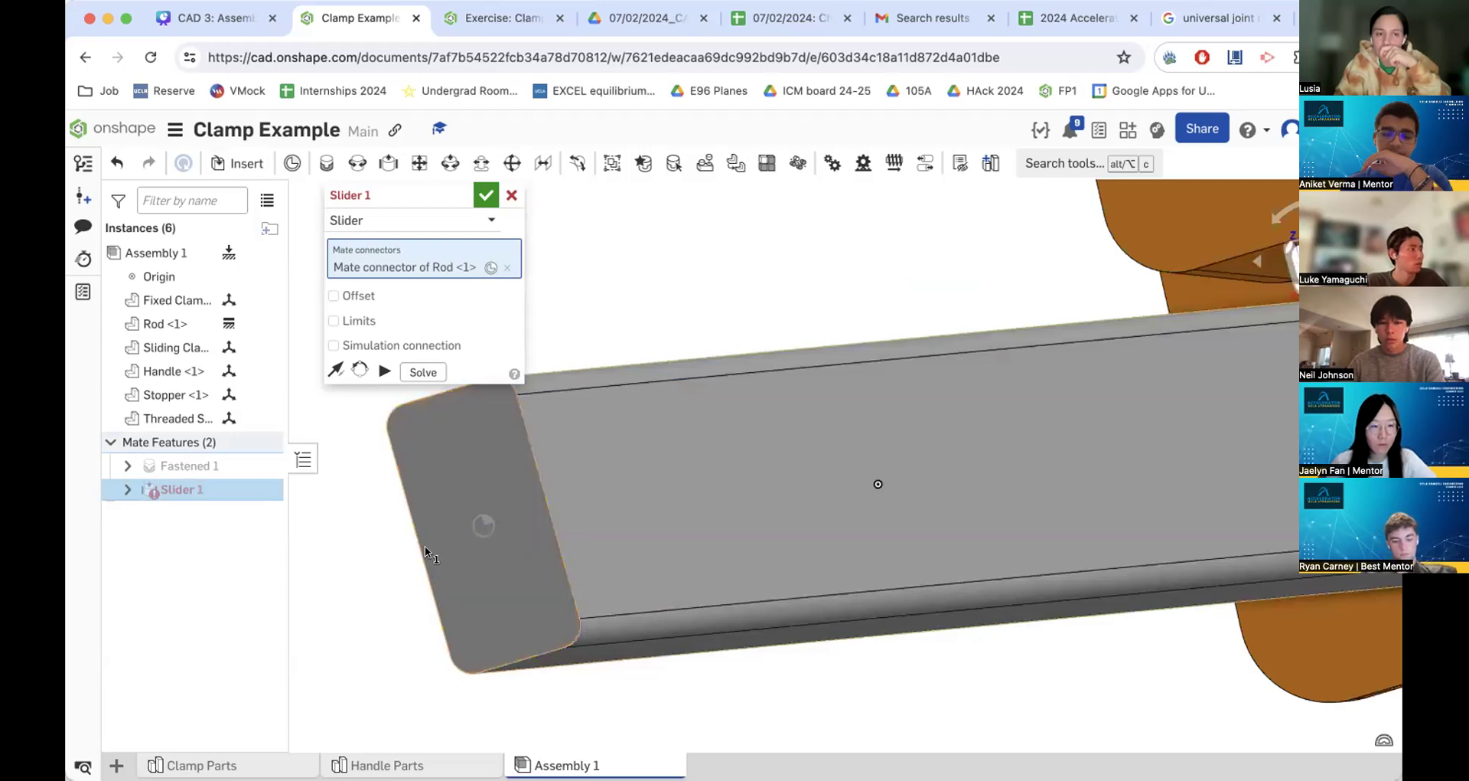
scroll(425, 545, "down", 5)
right_click_drag(420, 548, 441, 547)
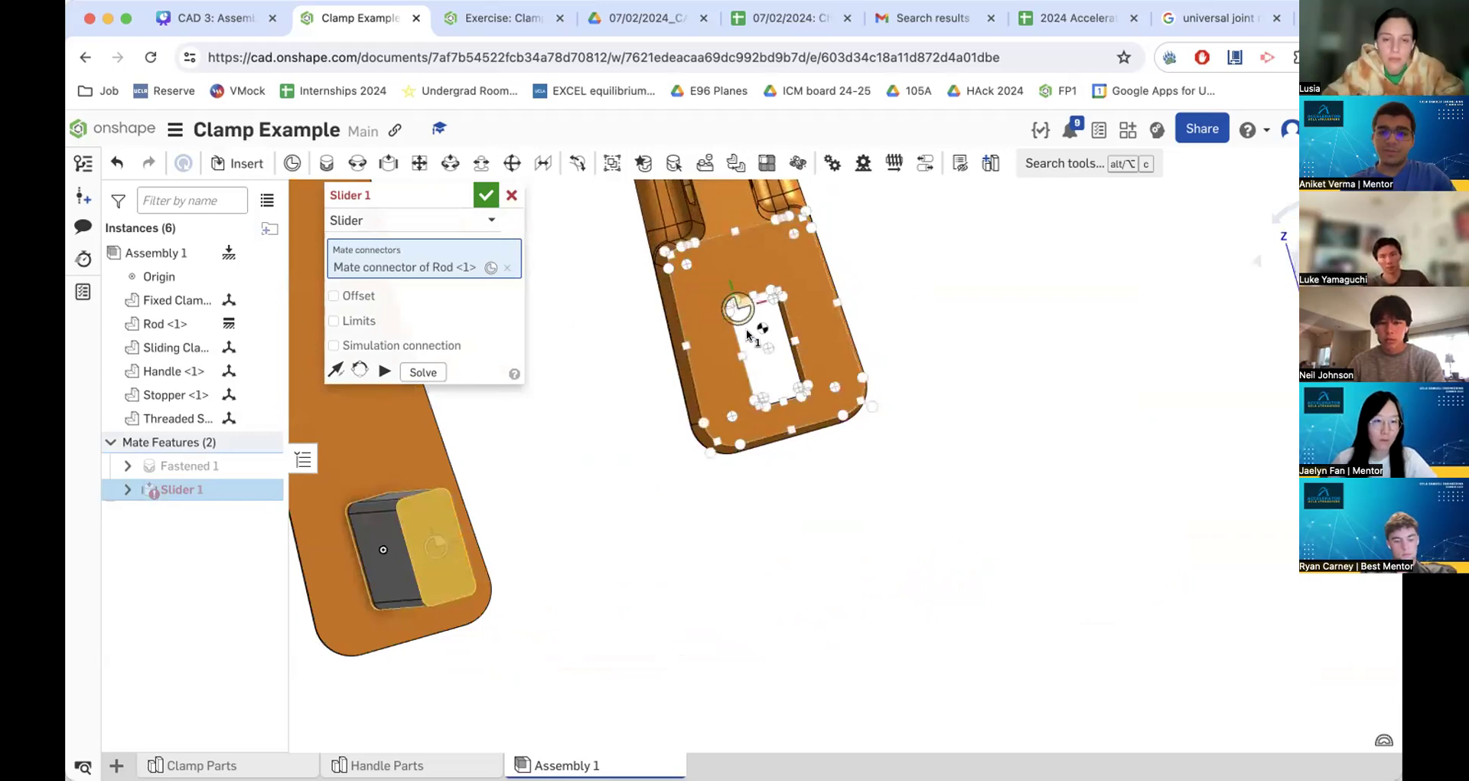
left_click(760, 349)
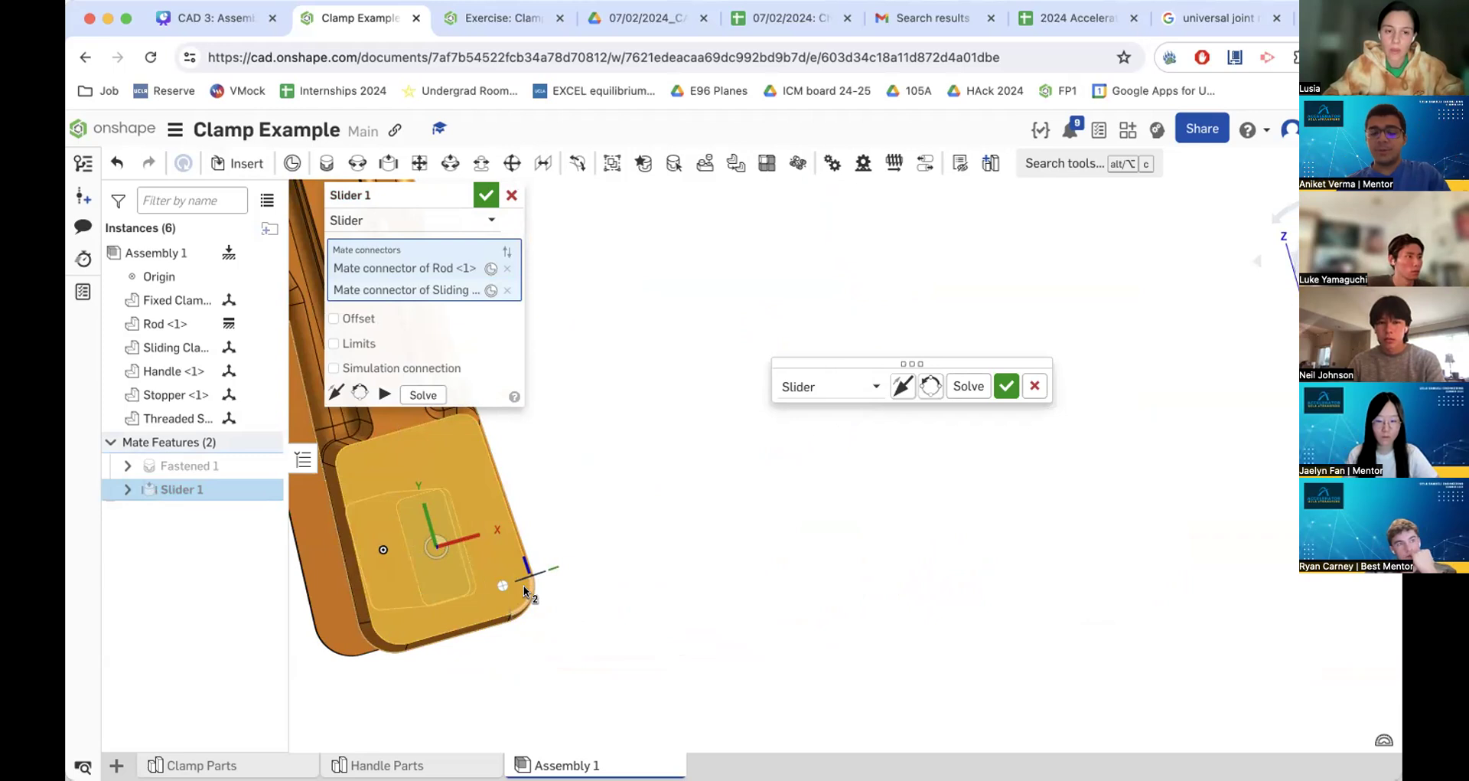
Try reorienting the Slider mate's secondary axis and flipping its primary axis, and accept the mate with the original clamp direction.
left_click(357, 391)
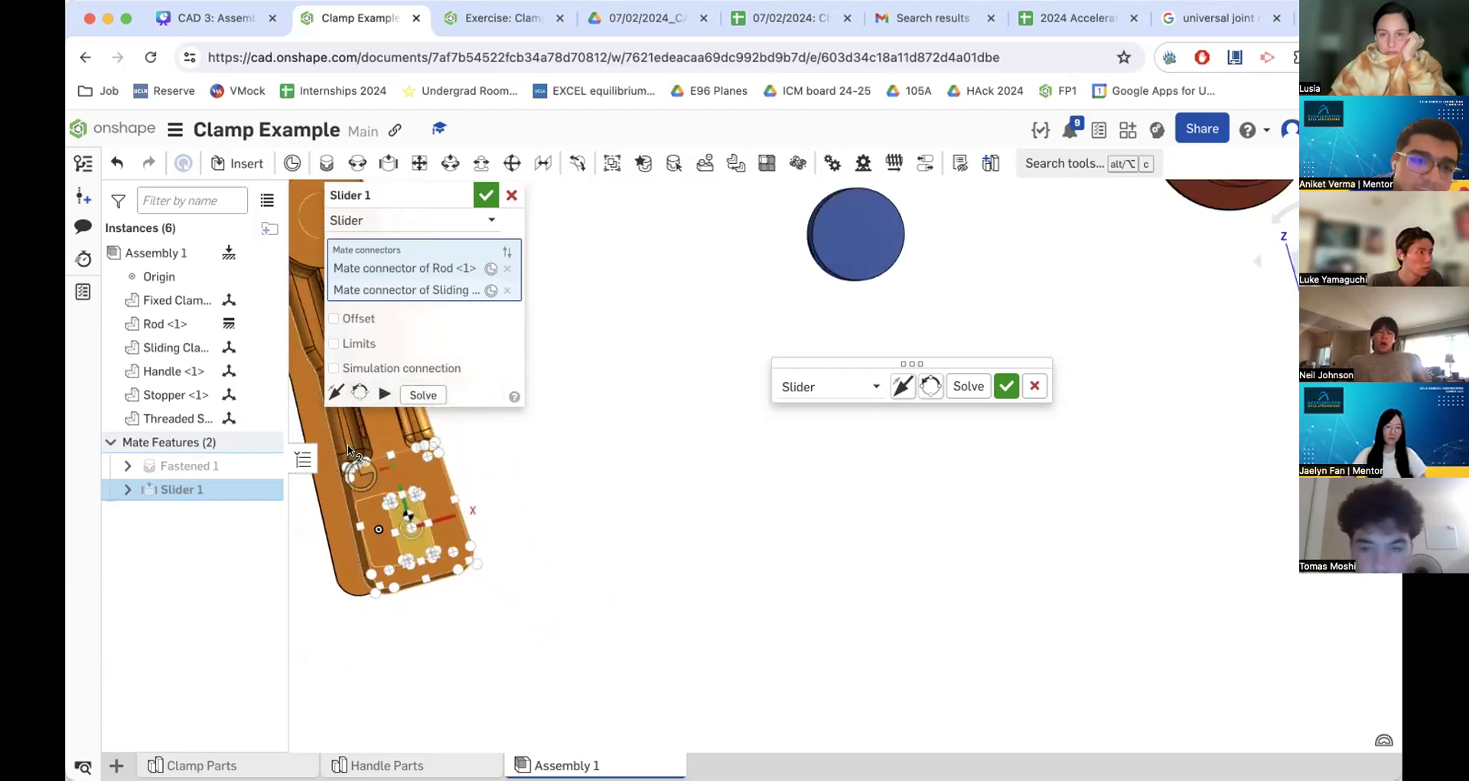
left_click(334, 392)
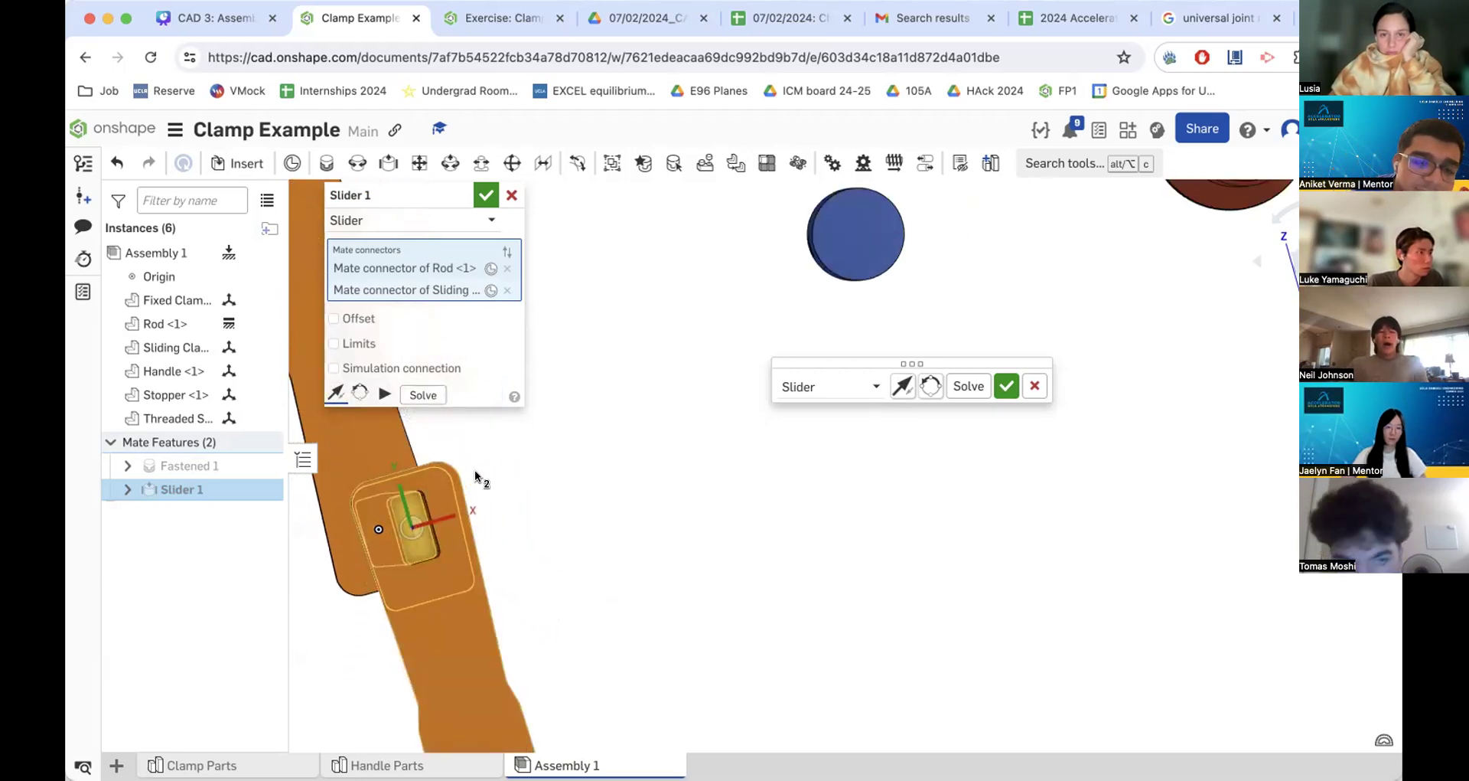
left_click(334, 391)
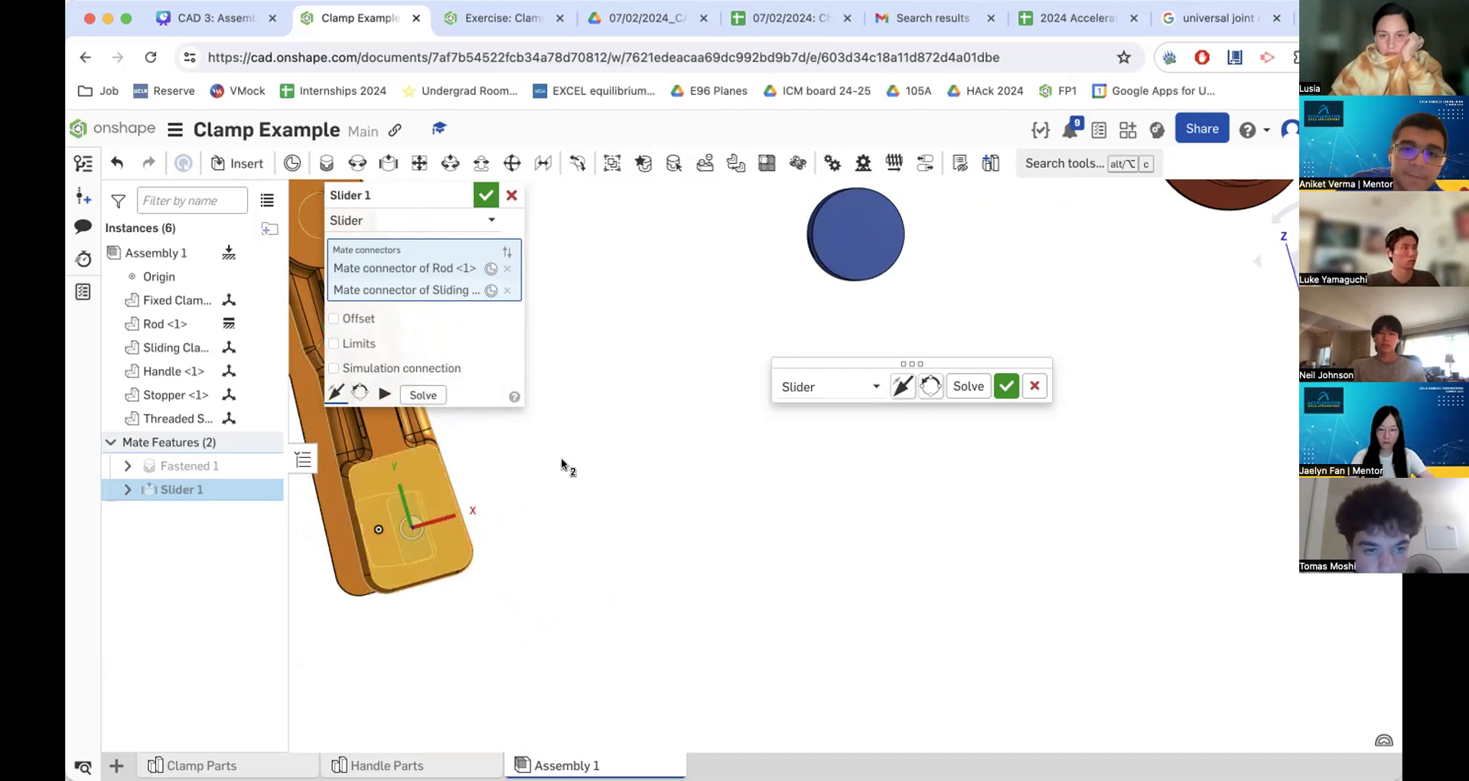
left_click(485, 196)
View the clamp from the side and slide the sliding clamp along the rod to check its movement.
right_click_drag(470, 276, 546, 507)
scroll(403, 490, "down", 5)
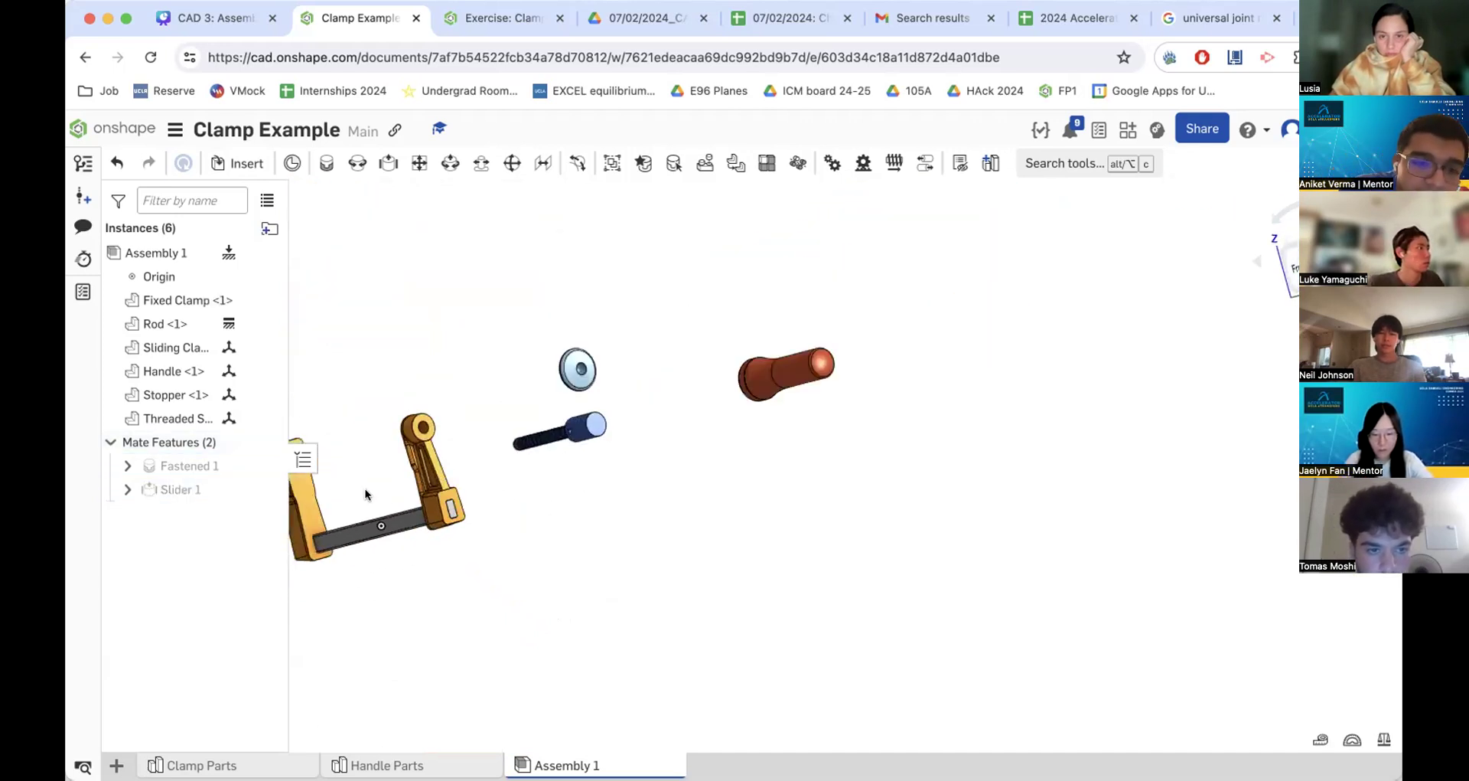
right_click_drag(365, 494, 447, 496)
left_click(1323, 266)
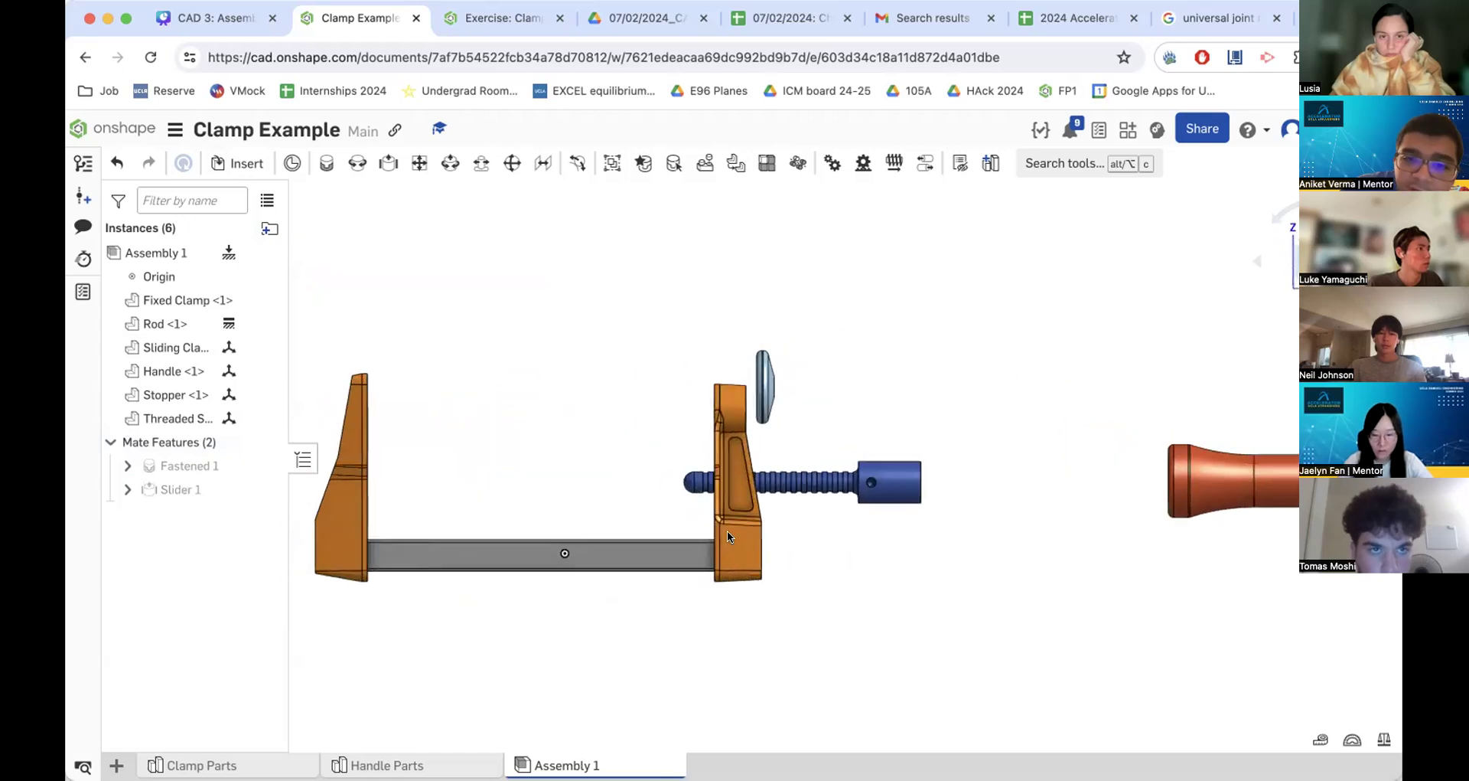
left_click_drag(742, 544, 739, 579)
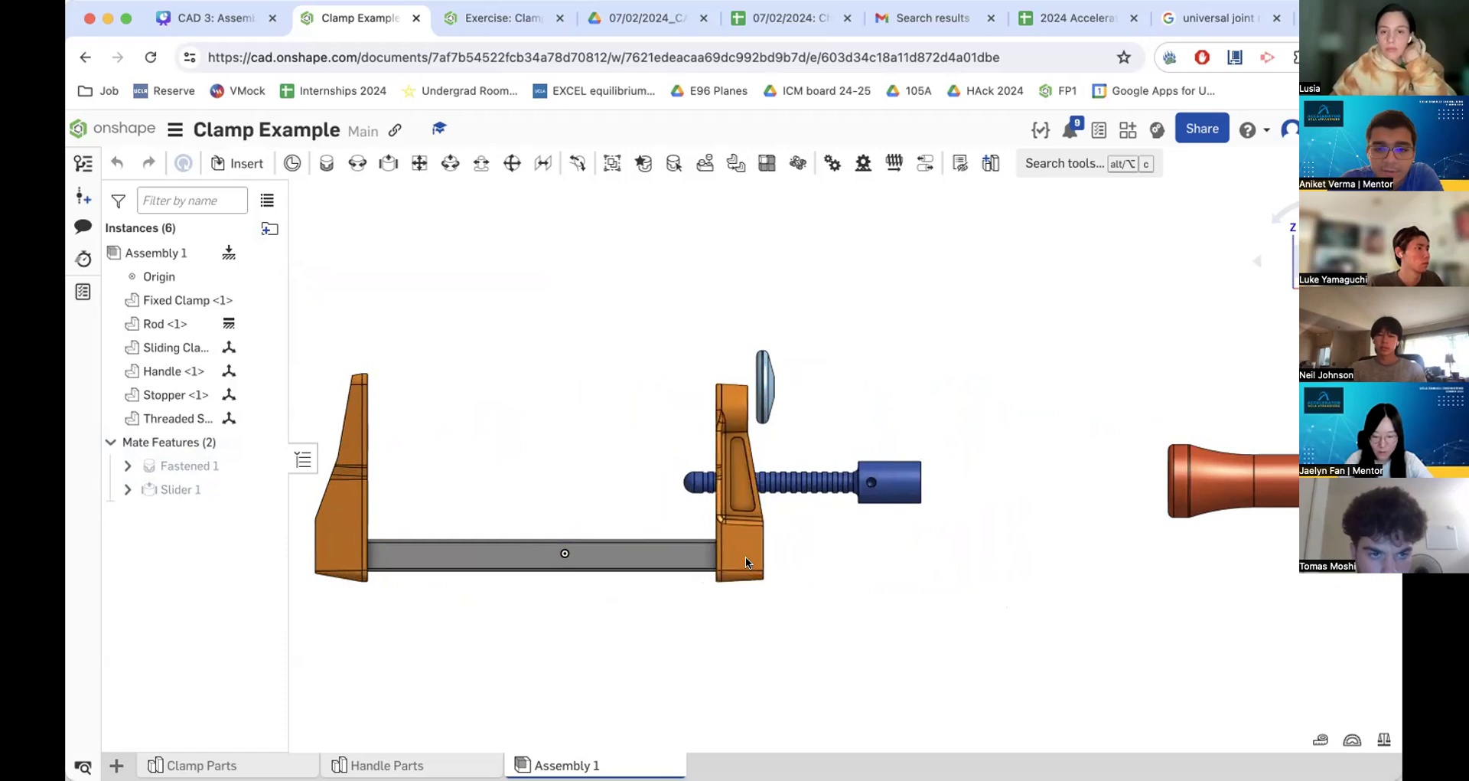
left_click_drag(745, 553, 721, 618)
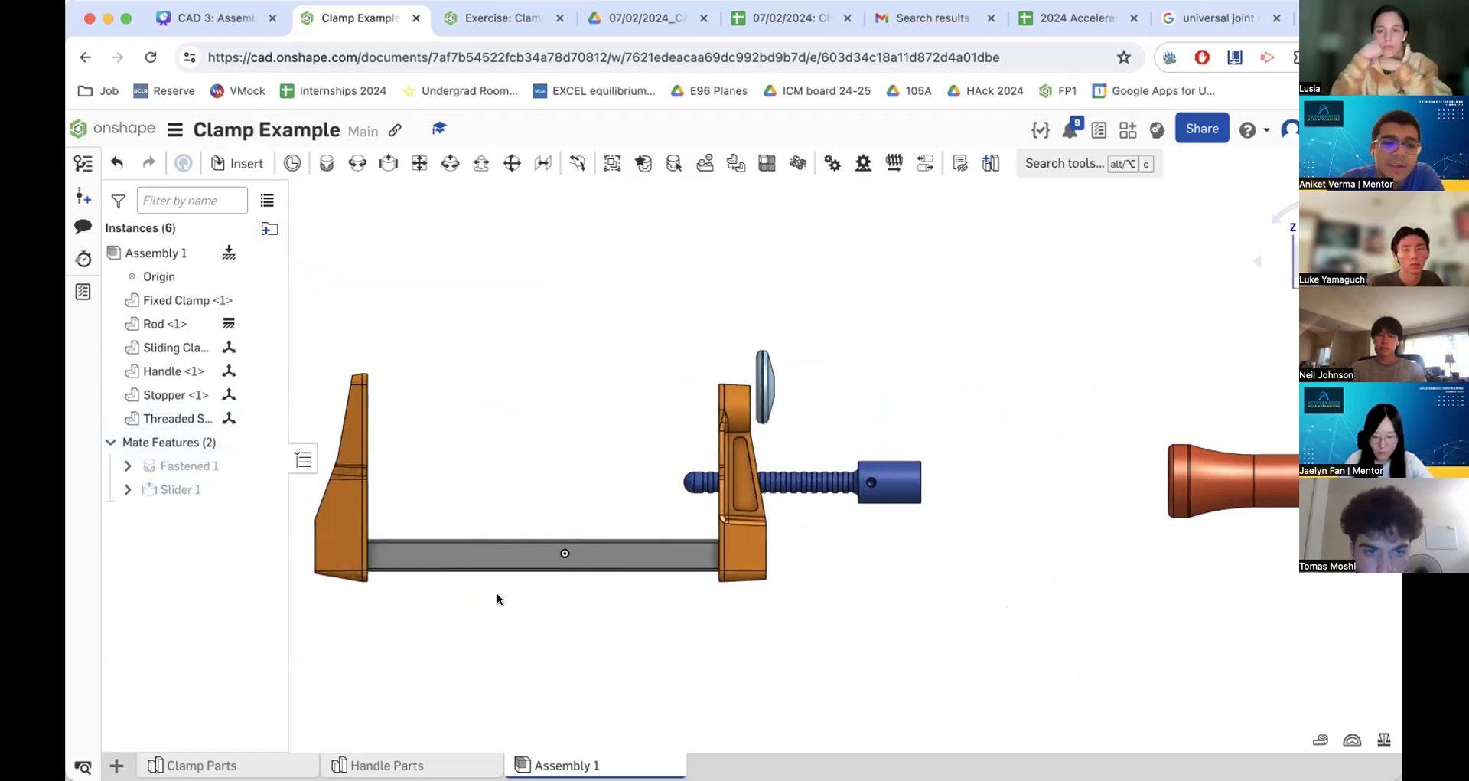
Limit the Slider mate's travel to a minimum of 0 in and a maximum of 8 in, and test the clamp's movement.
double_click(181, 490)
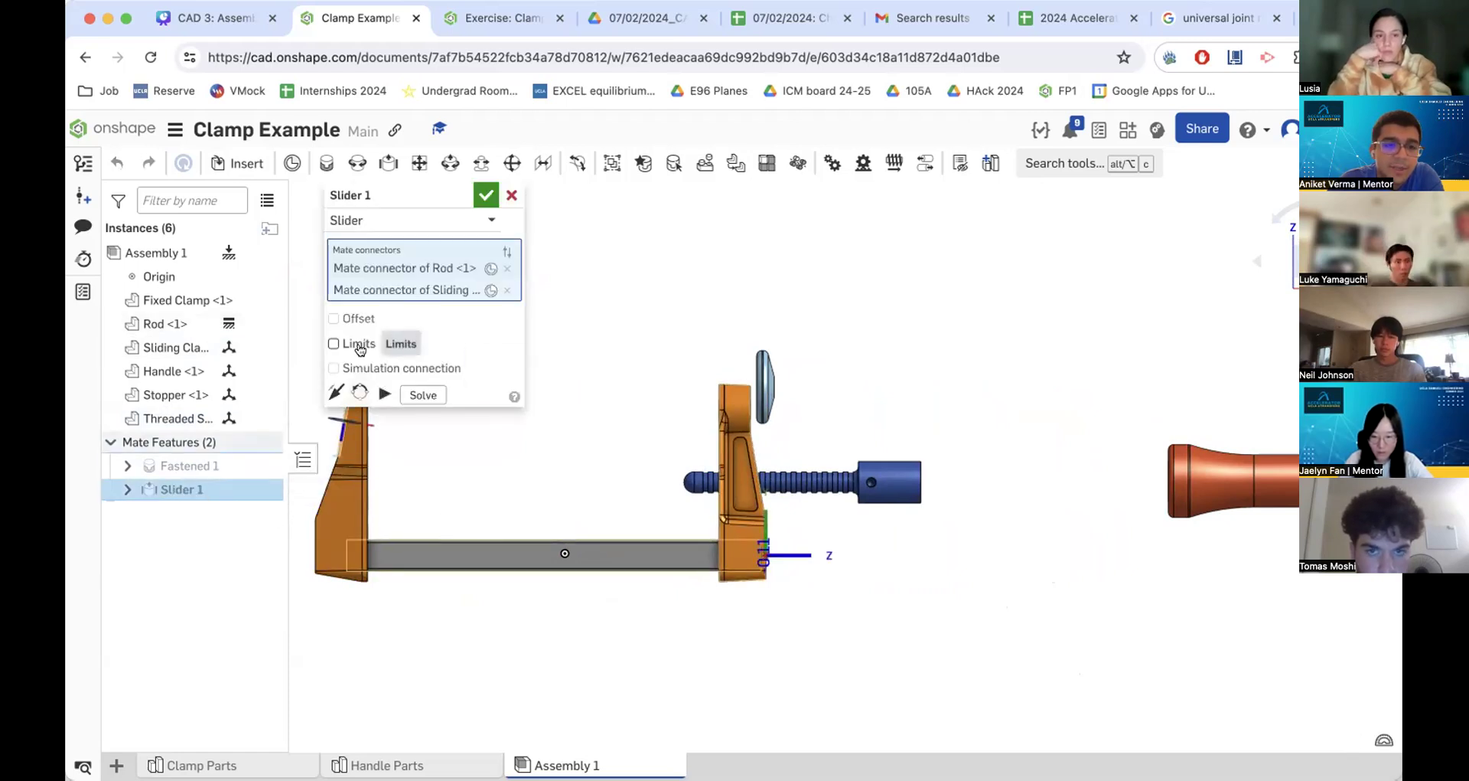
left_click(353, 342)
left_click(391, 367)
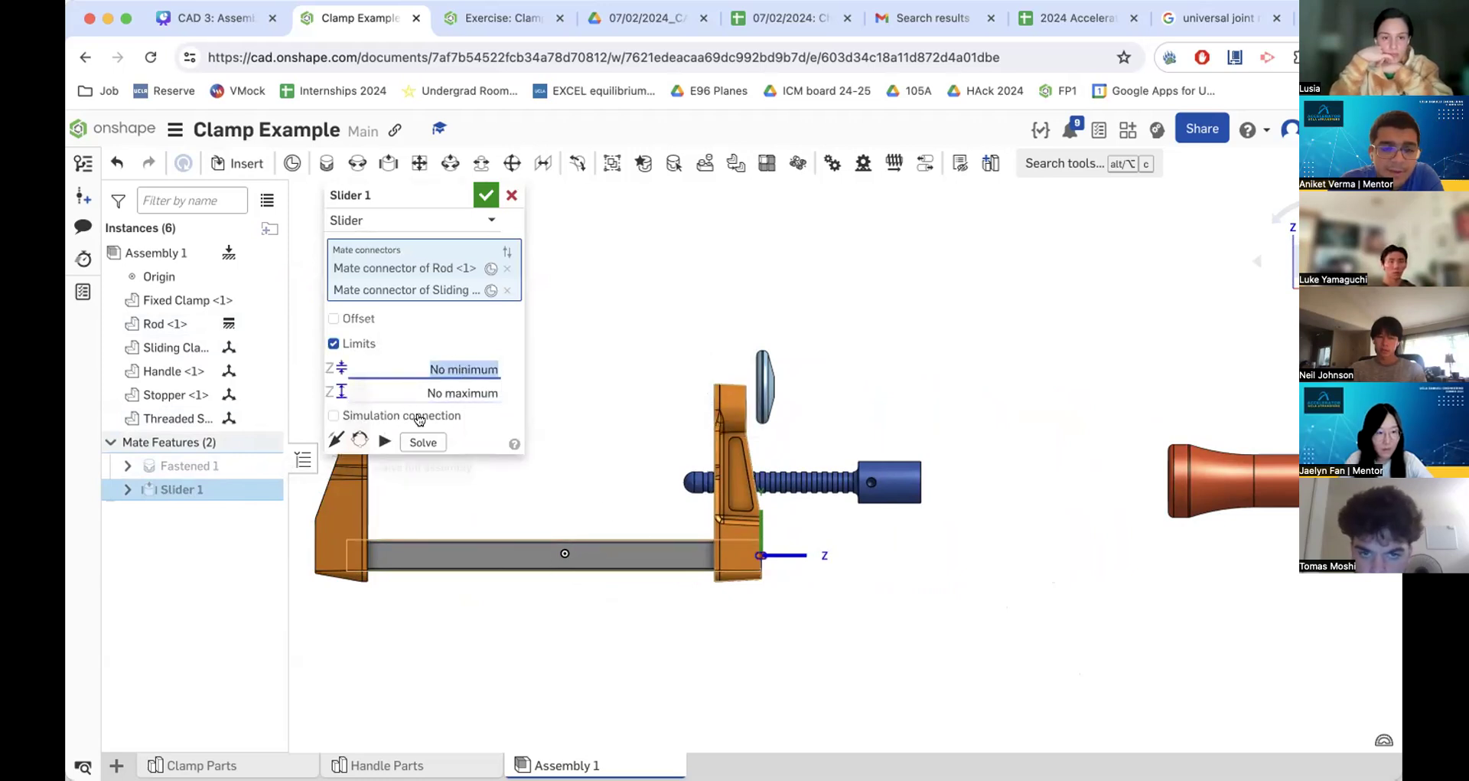
type("0")
left_click(422, 390)
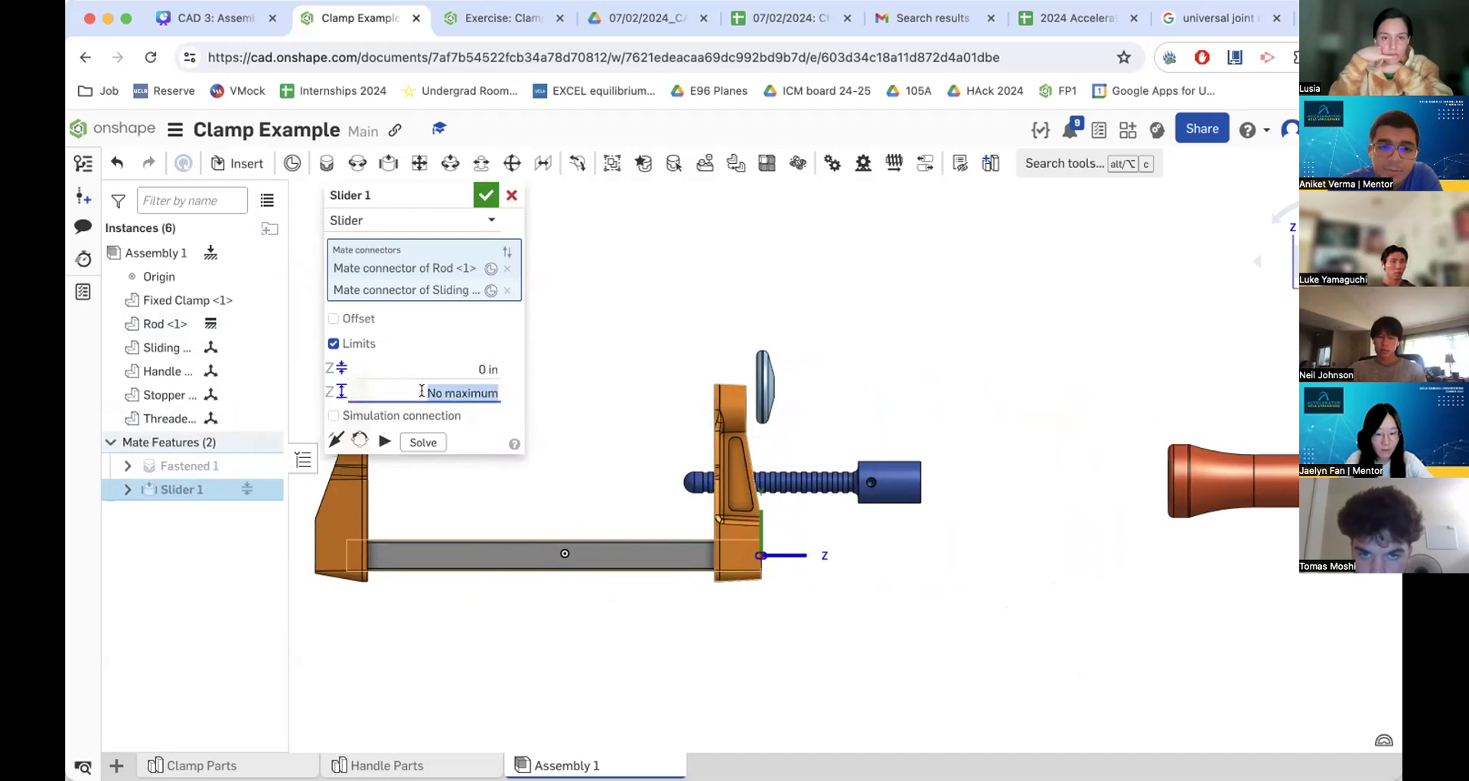
type("8")
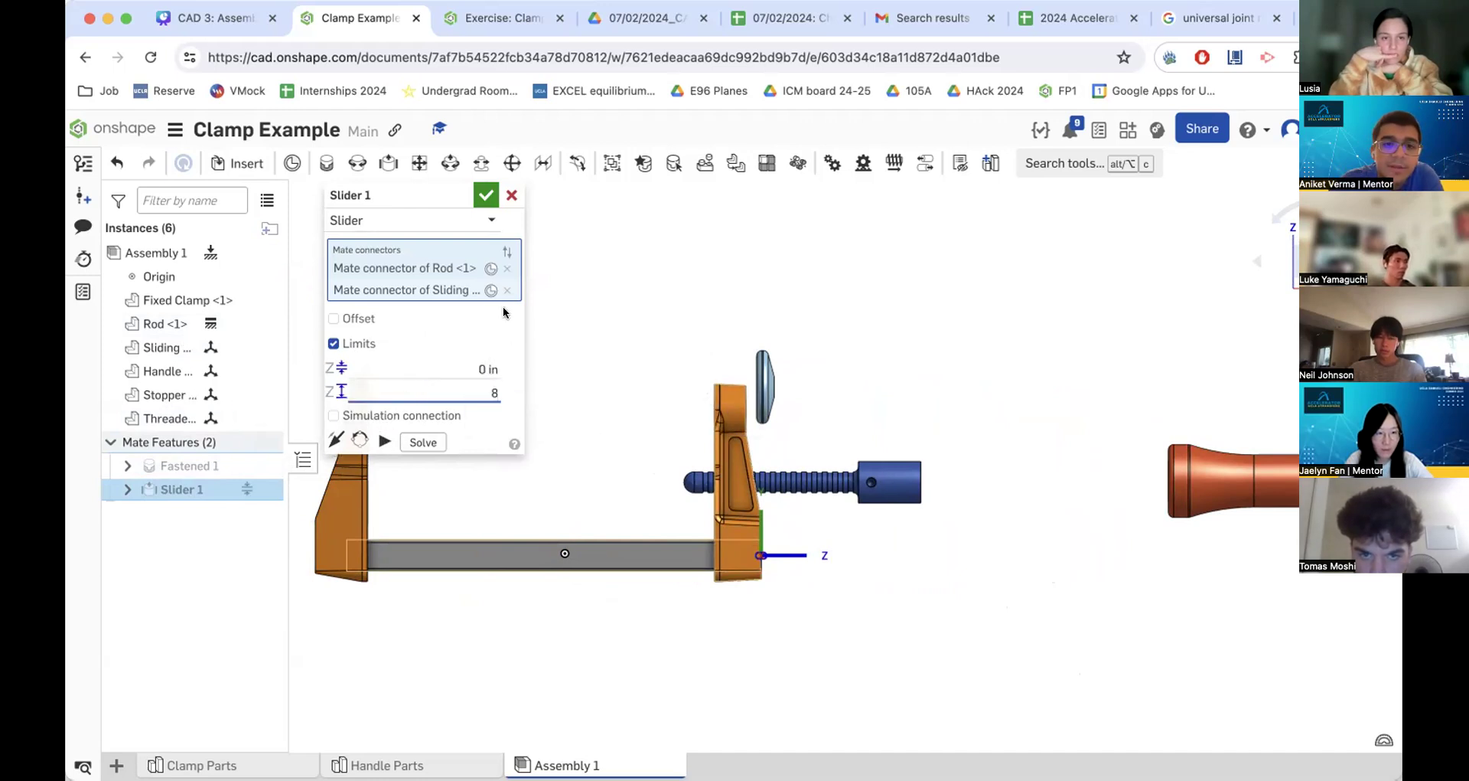
left_click(485, 196)
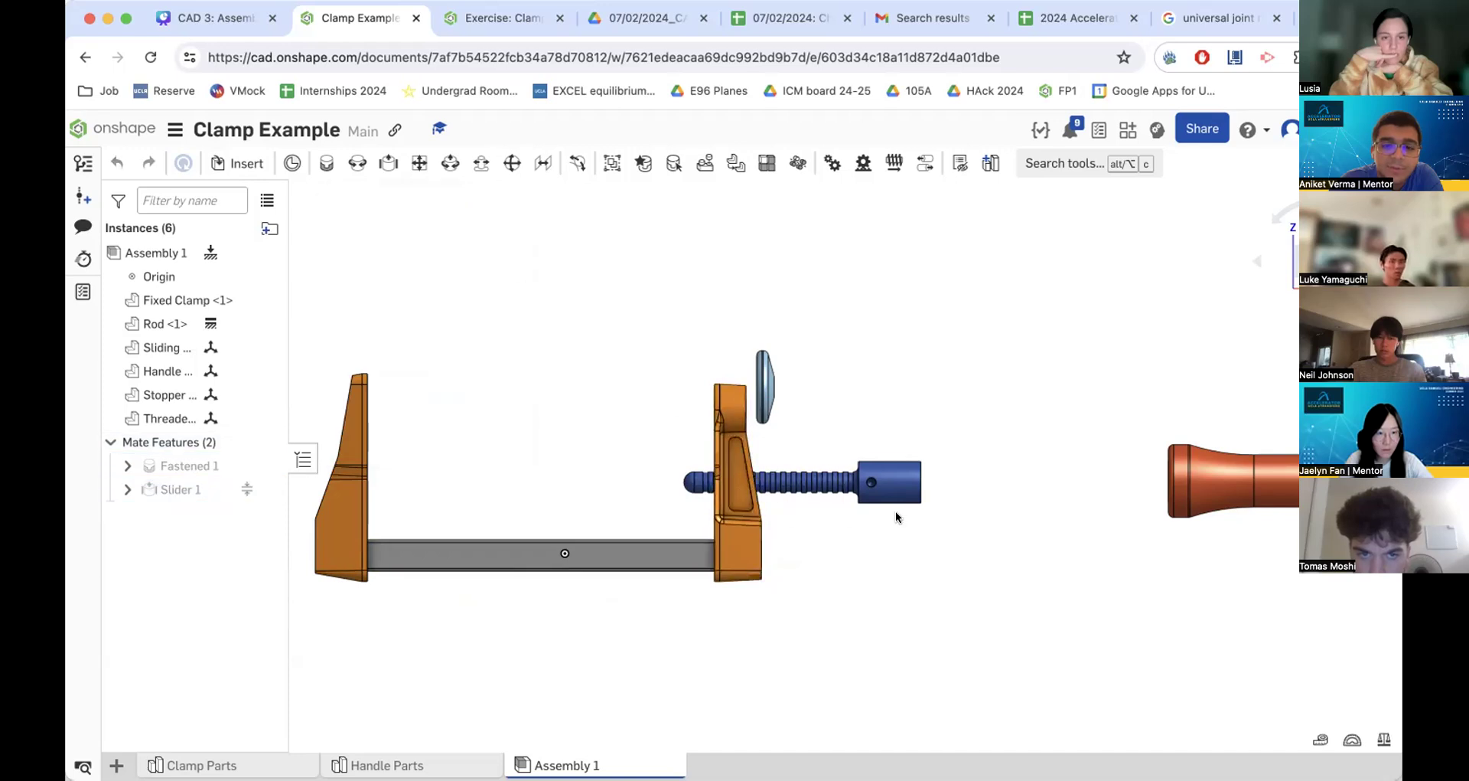
left_click_drag(739, 486, 825, 626)
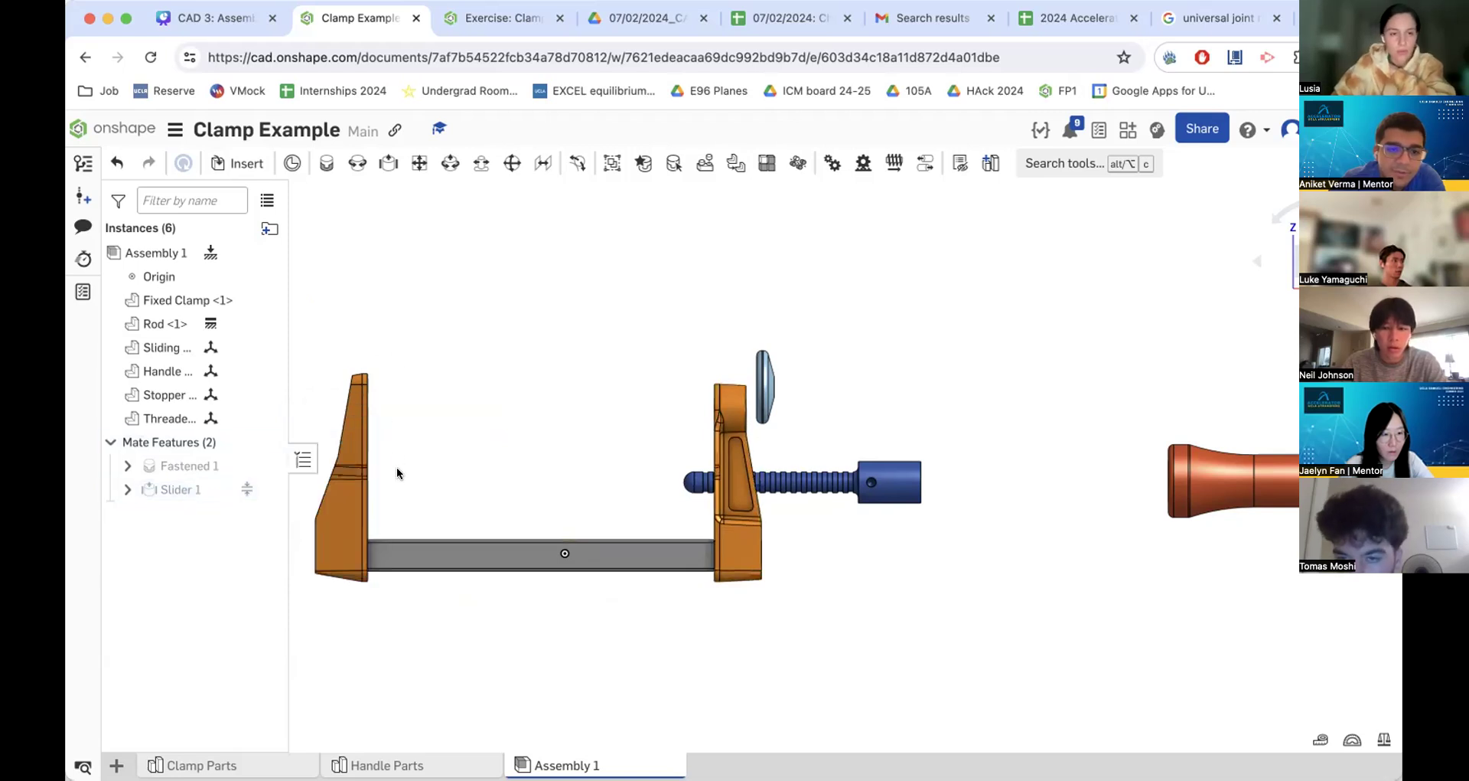
Switch the Slider mate's limits off and on again, and slide the sliding clamp toward the fixed clamp to test them.
mouse_move(209, 494)
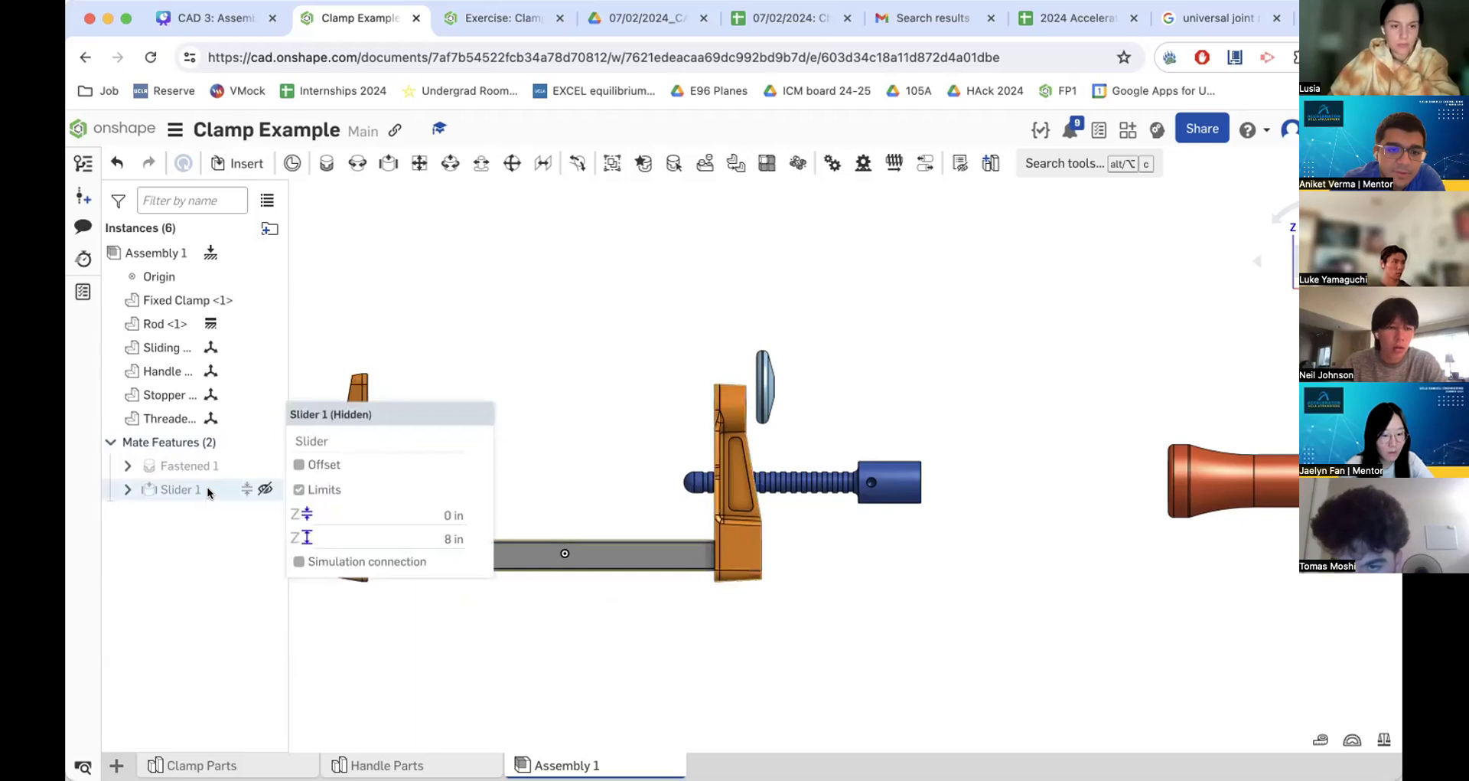
double_click(200, 492)
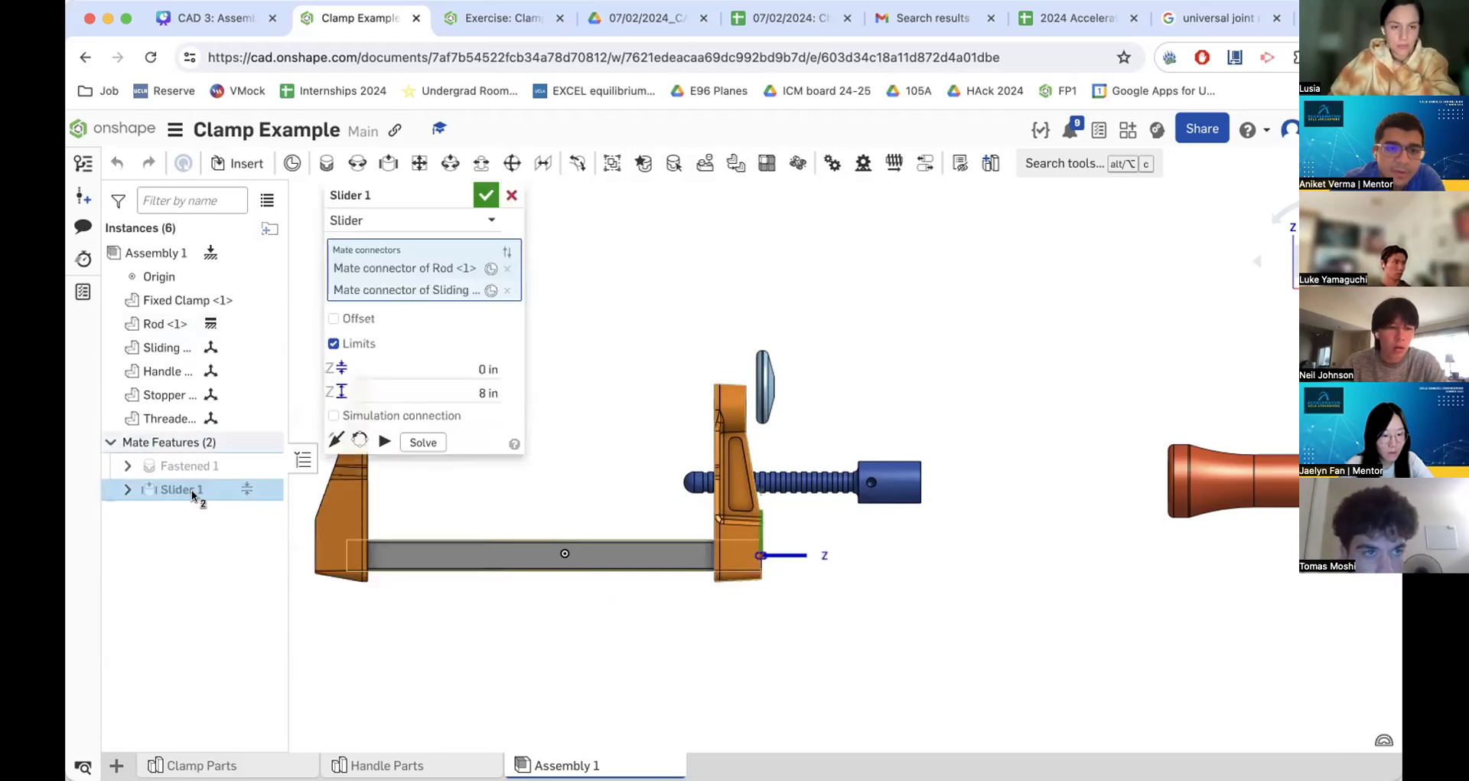
left_click(333, 343)
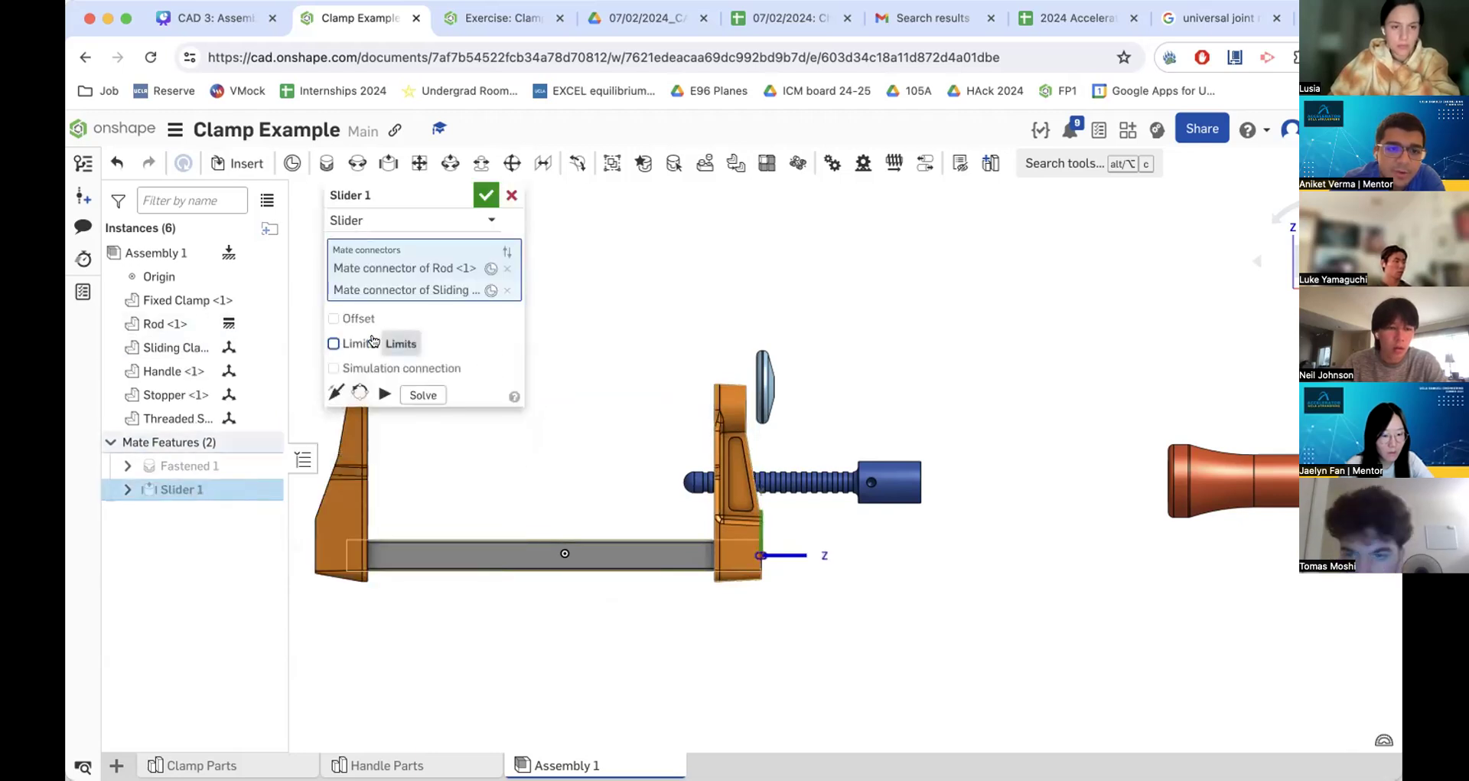
left_click(334, 343)
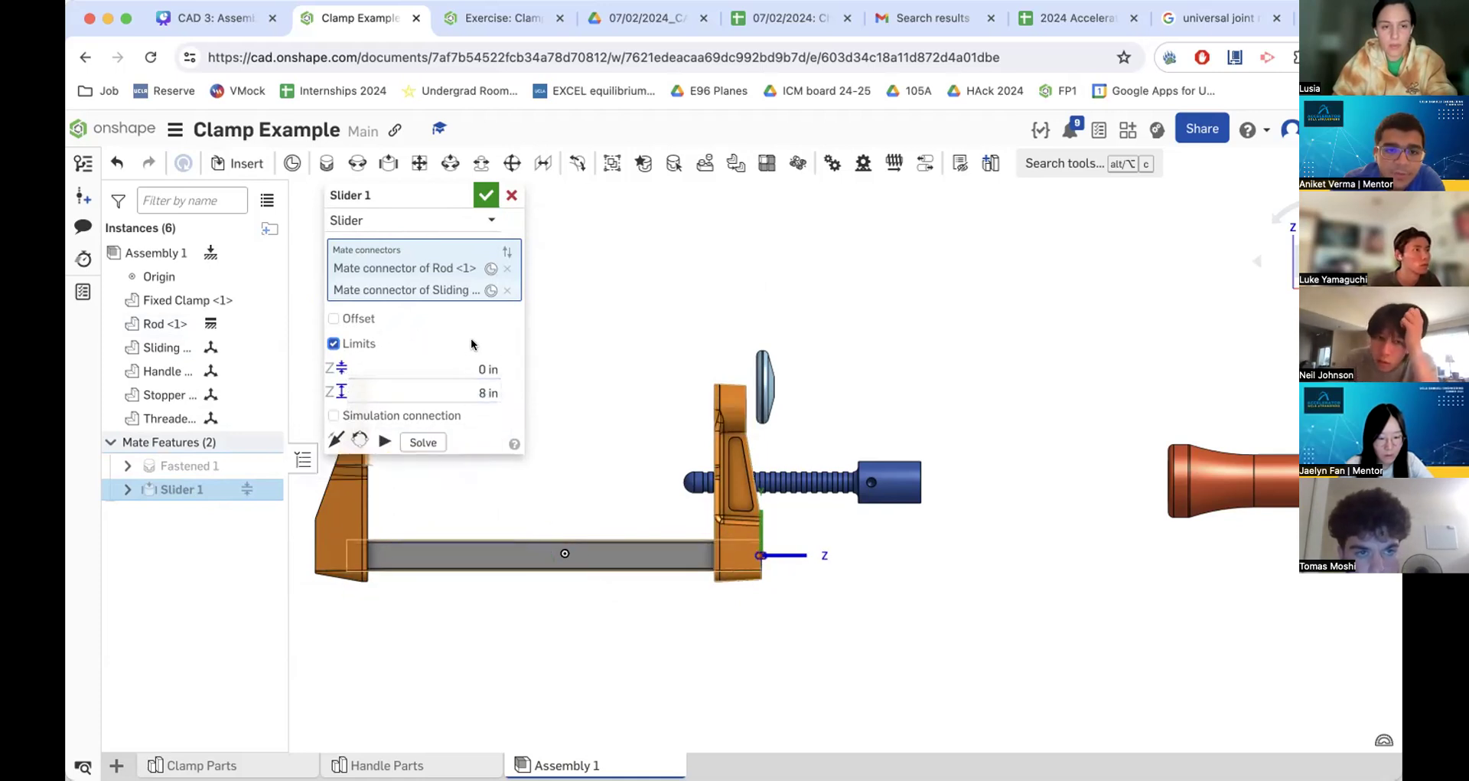
left_click(486, 195)
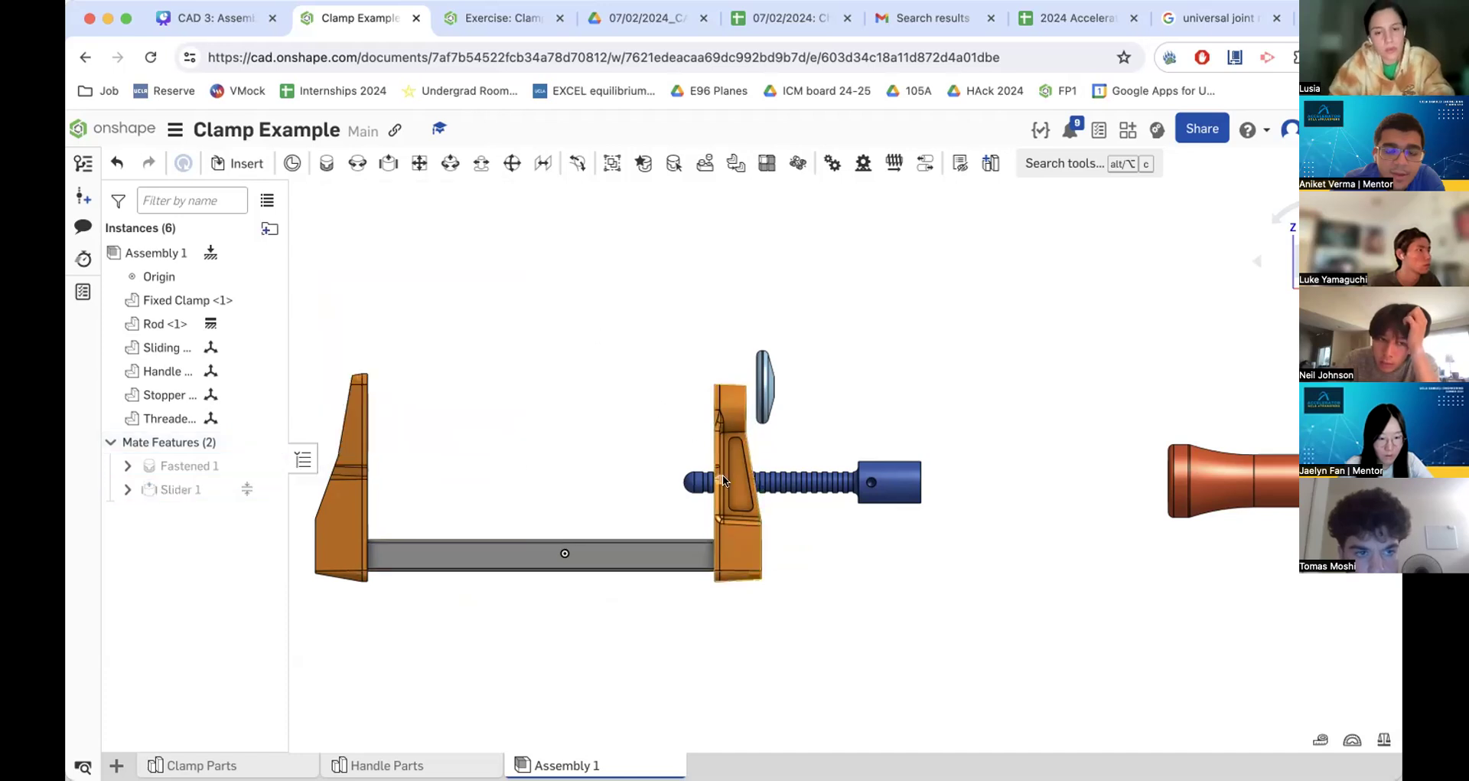
left_click_drag(703, 464, 891, 559)
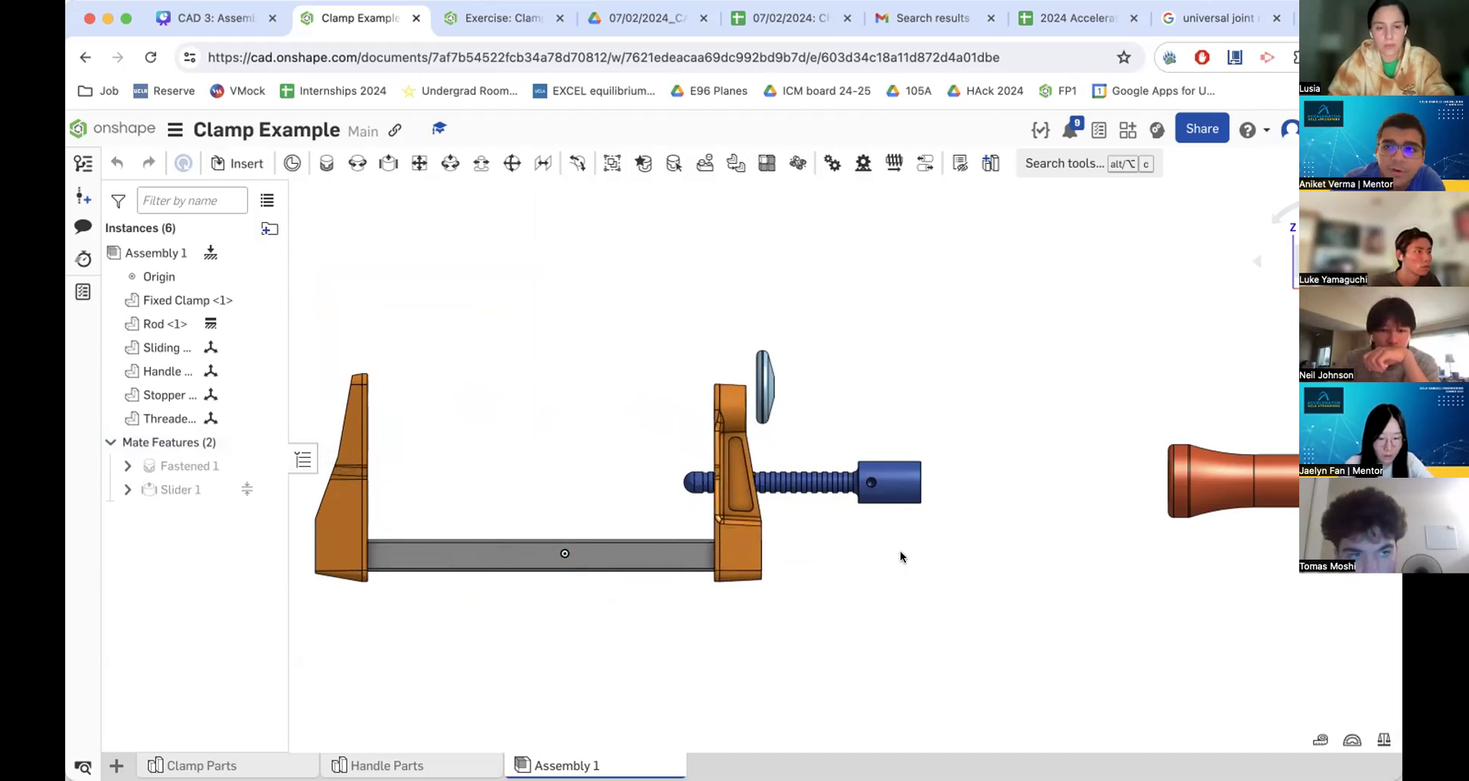
left_click_drag(718, 521, 456, 539)
Examine the Slider mate's travel limits and its degree-of-freedom animation without changing its settings.
double_click(180, 489)
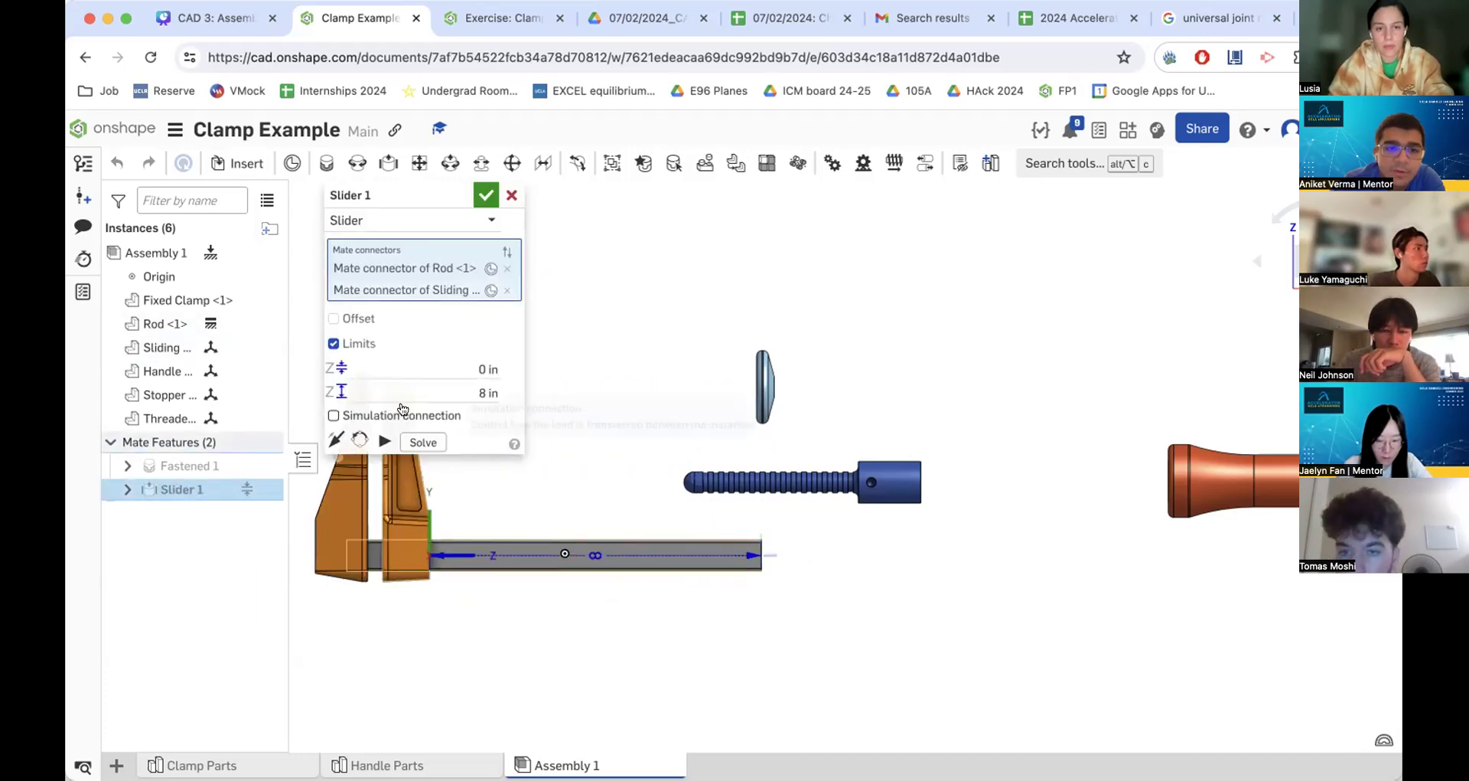
scroll(385, 509, "down", 5)
scroll(383, 507, "up", 5)
scroll(380, 502, "down", 2)
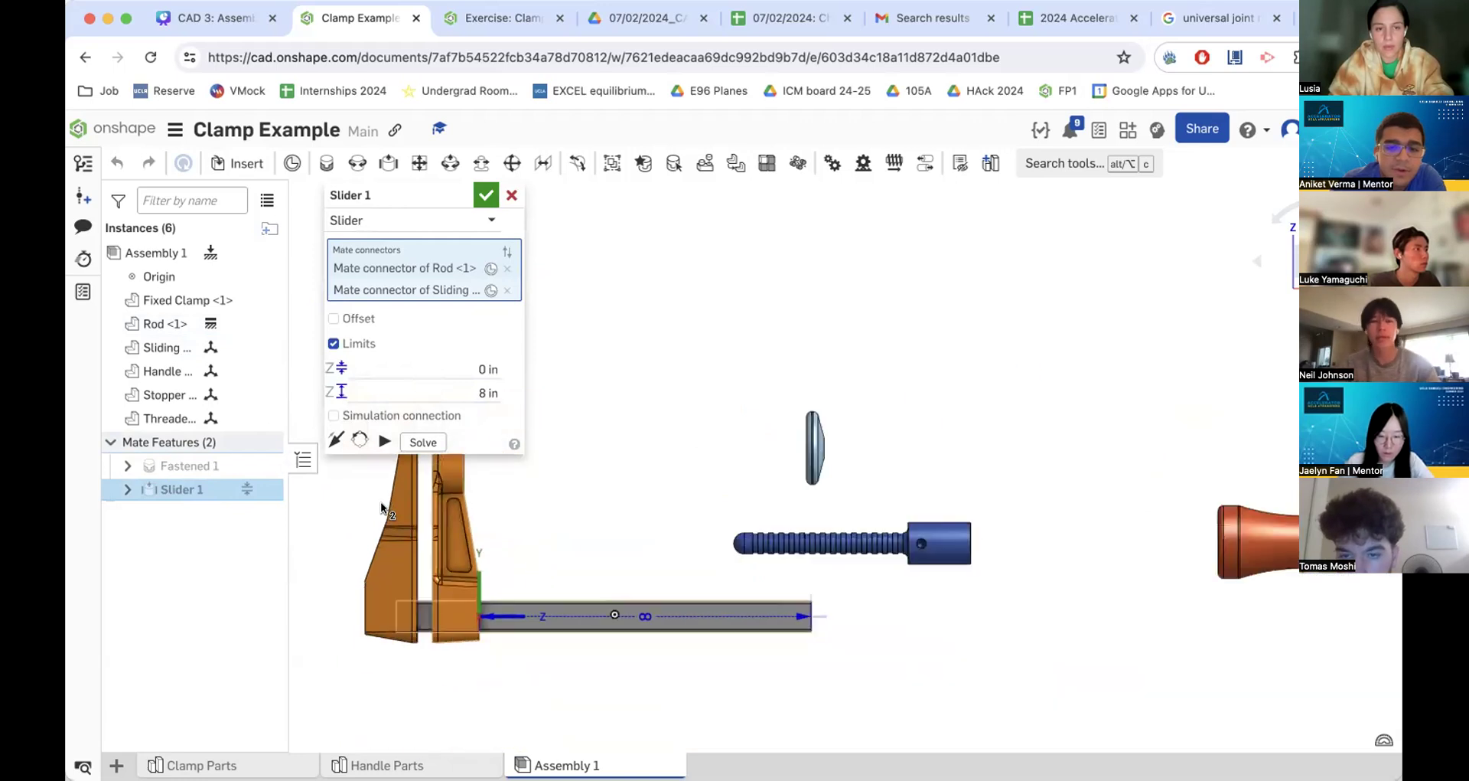
scroll(380, 502, "up", 1)
left_click(383, 443)
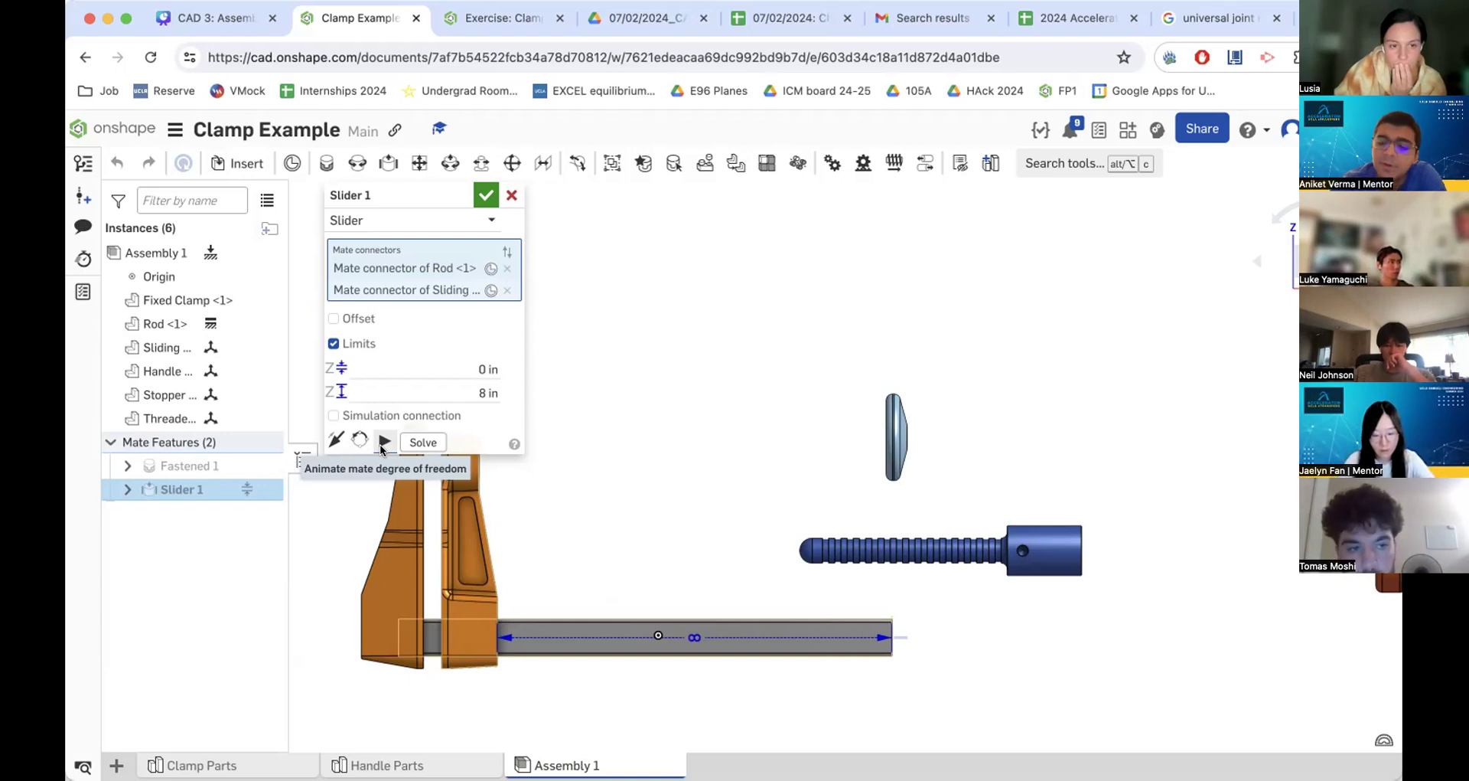
left_click(511, 195)
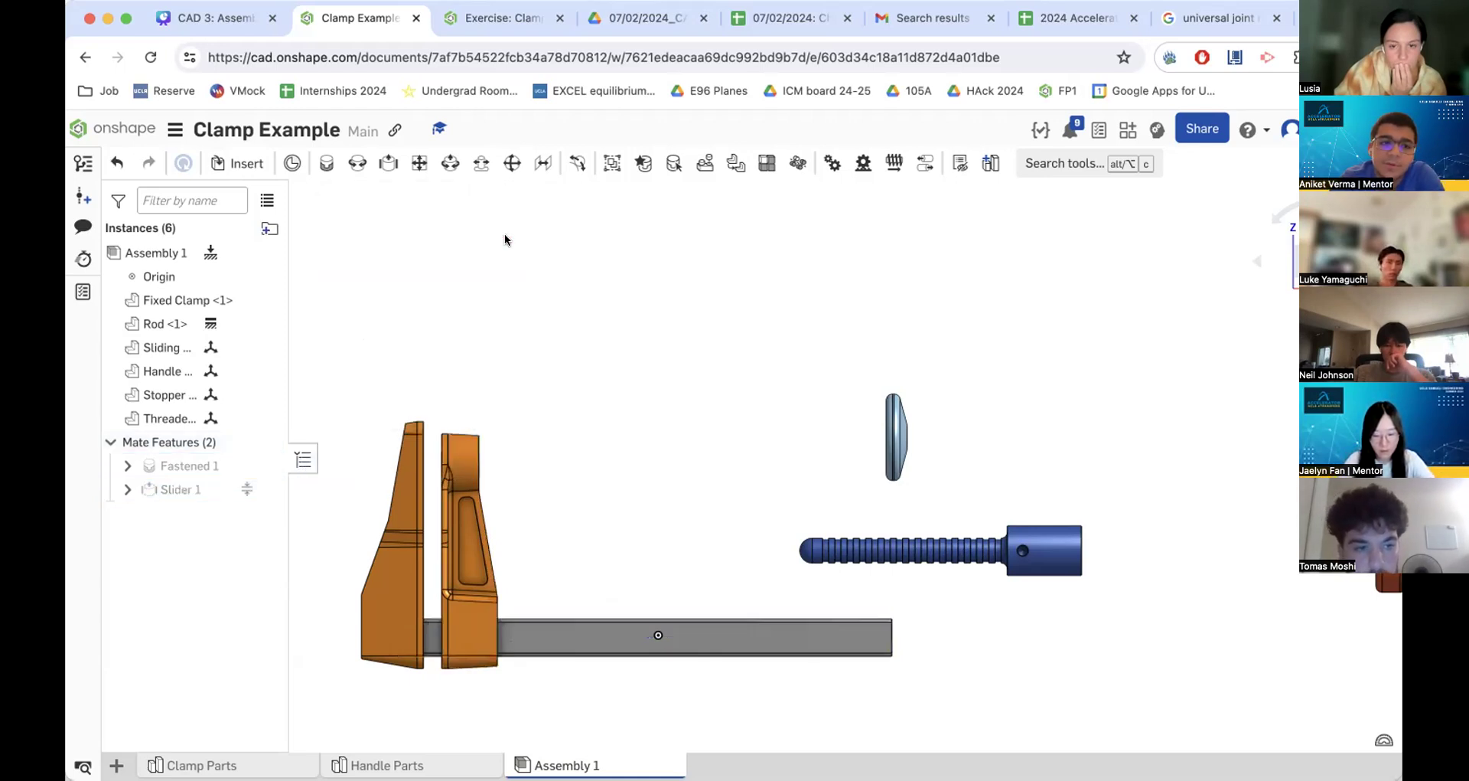
double_click(229, 488)
left_click(511, 194)
Delete the limited Slider mate and pull the sliding clamp away from the rod.
right_click(191, 488)
left_click(292, 481)
right_click_drag(401, 499, 600, 599)
left_click_drag(600, 599, 409, 613)
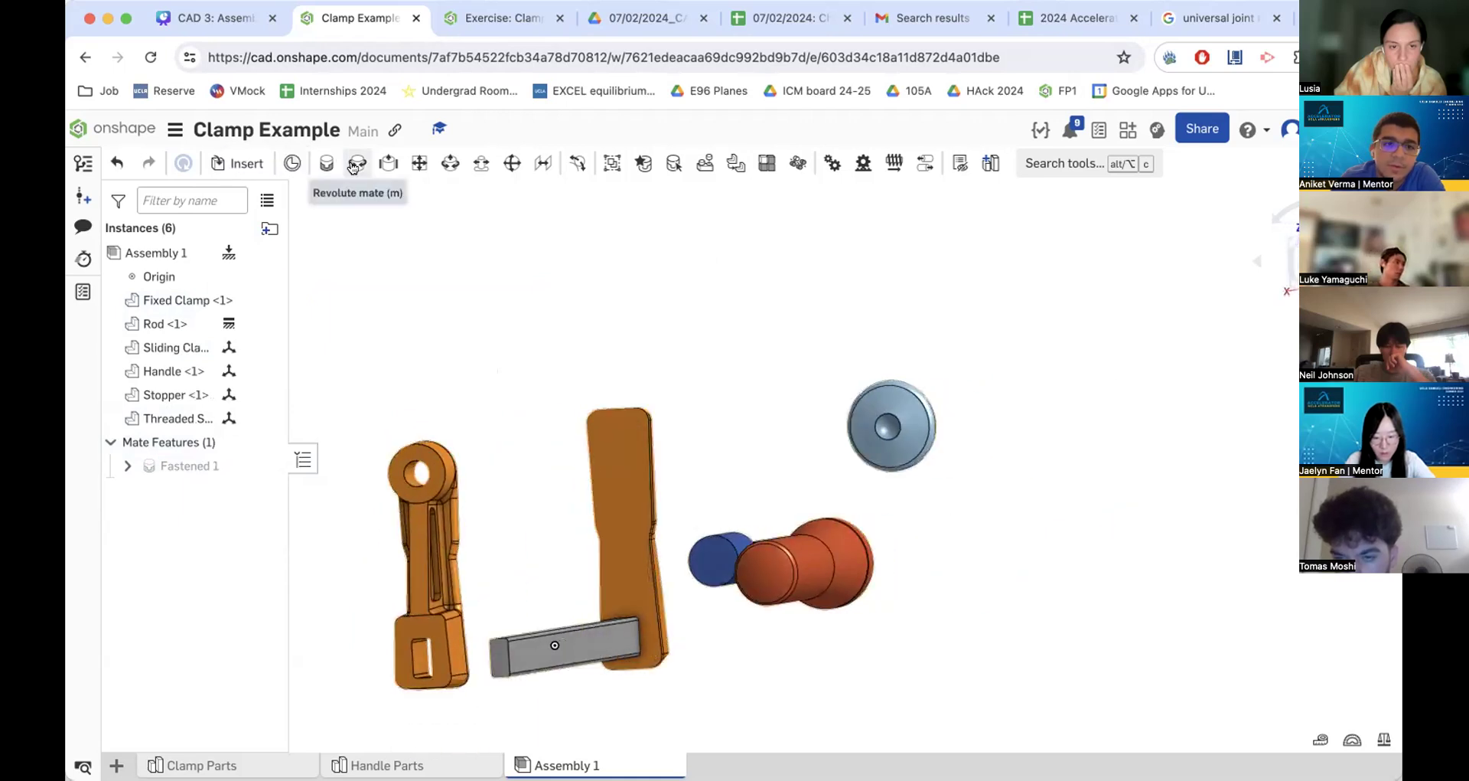
Add a Slider mate between the rod's free end face and the sliding clamp's rectangular slot.
left_click(389, 163)
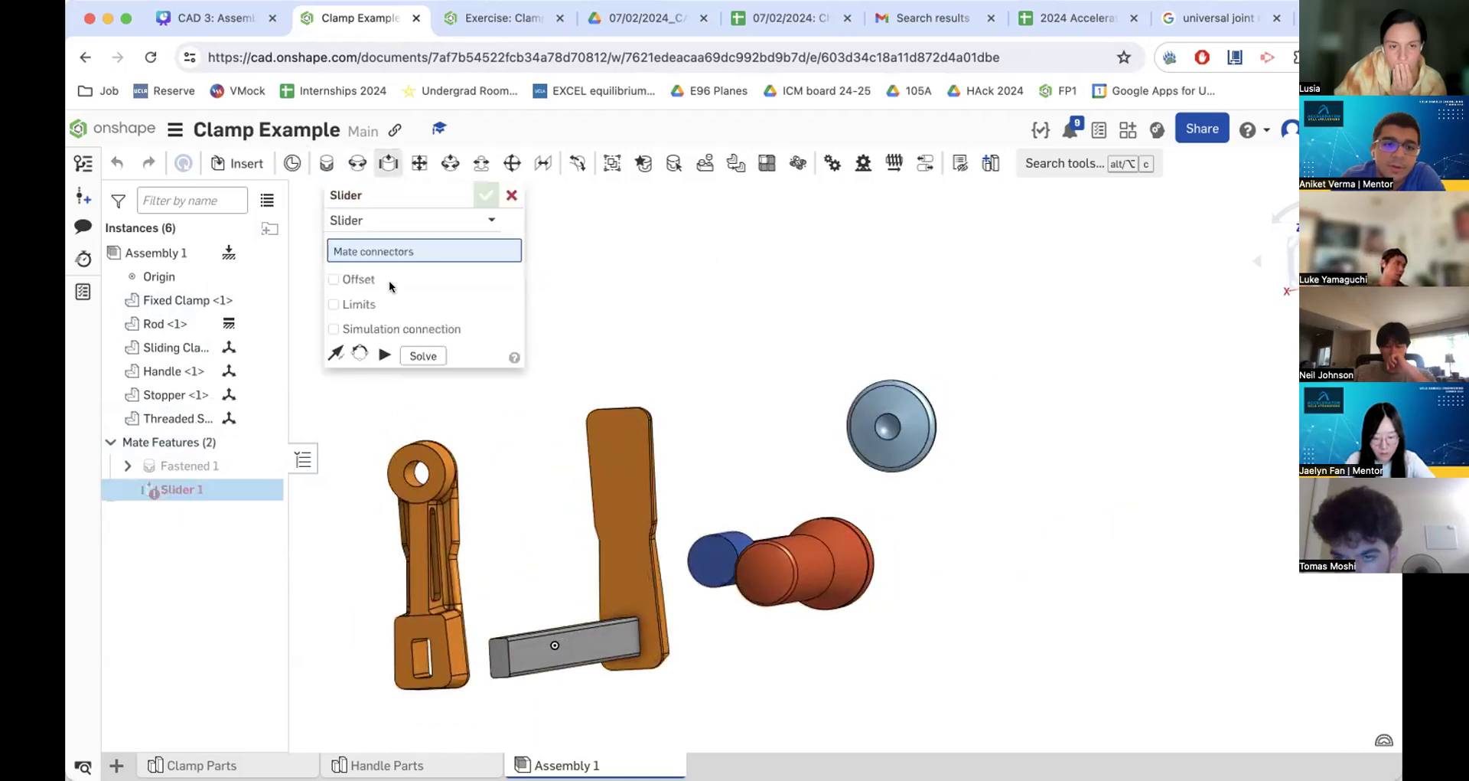
left_click(497, 660)
scroll(459, 635, "up", 5)
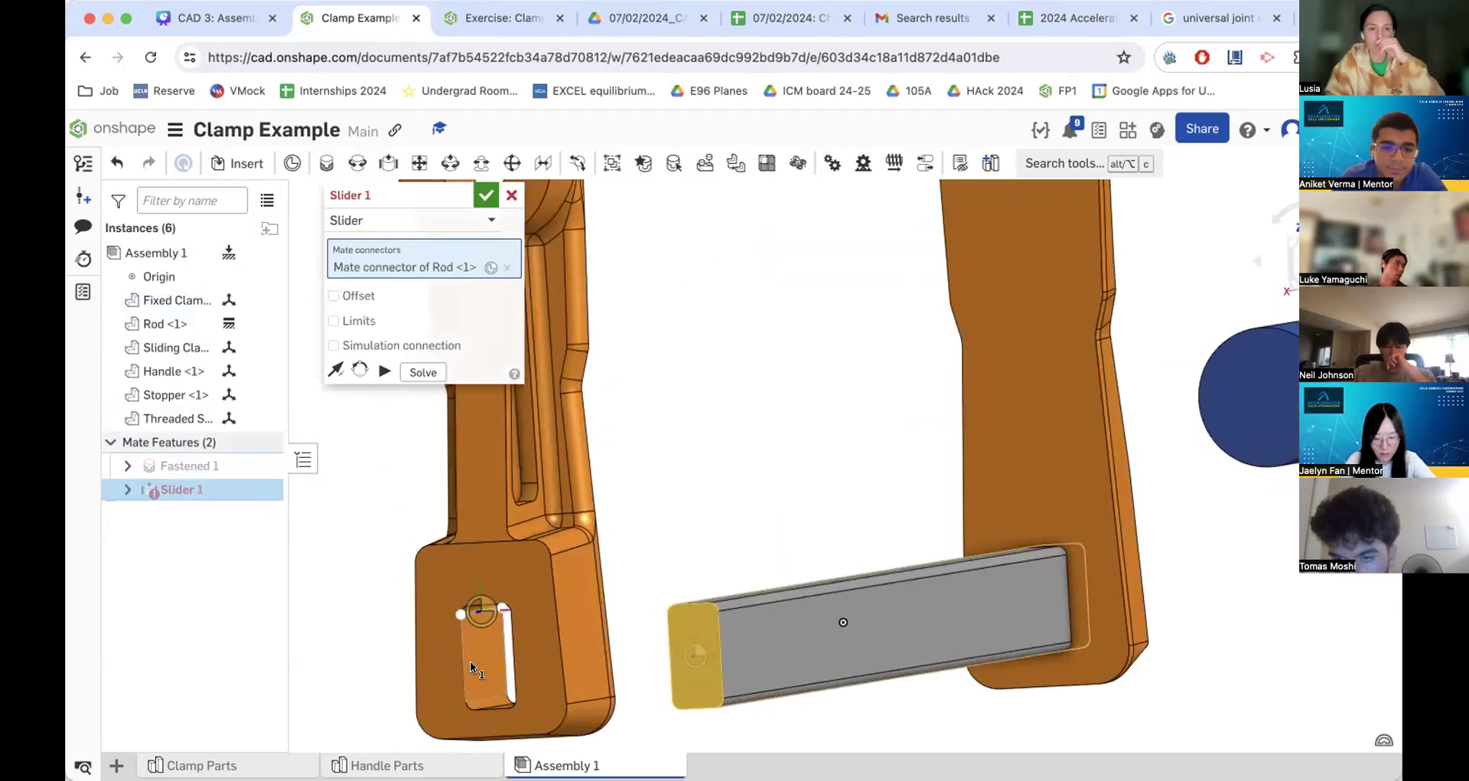
left_click(490, 646)
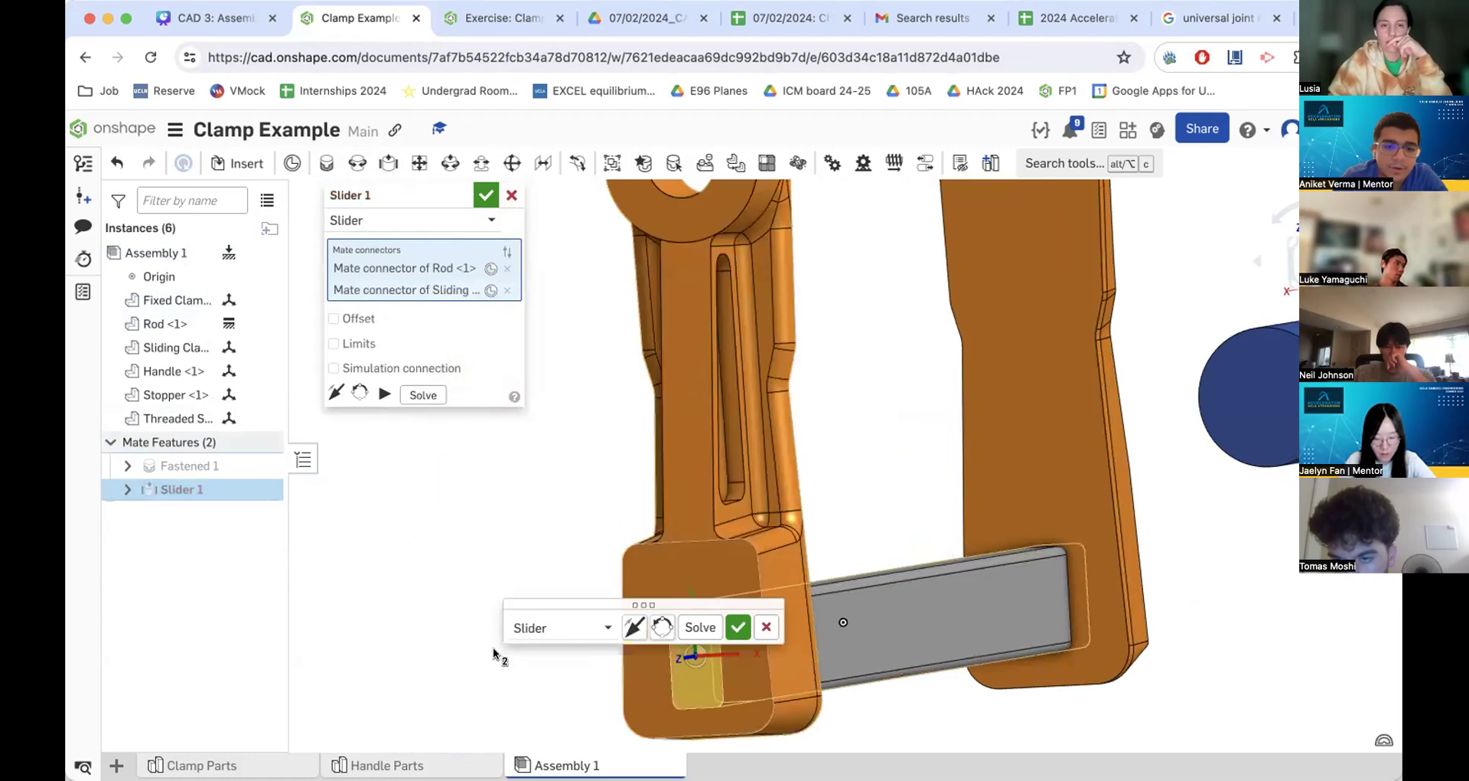
left_click(739, 622)
key("s")
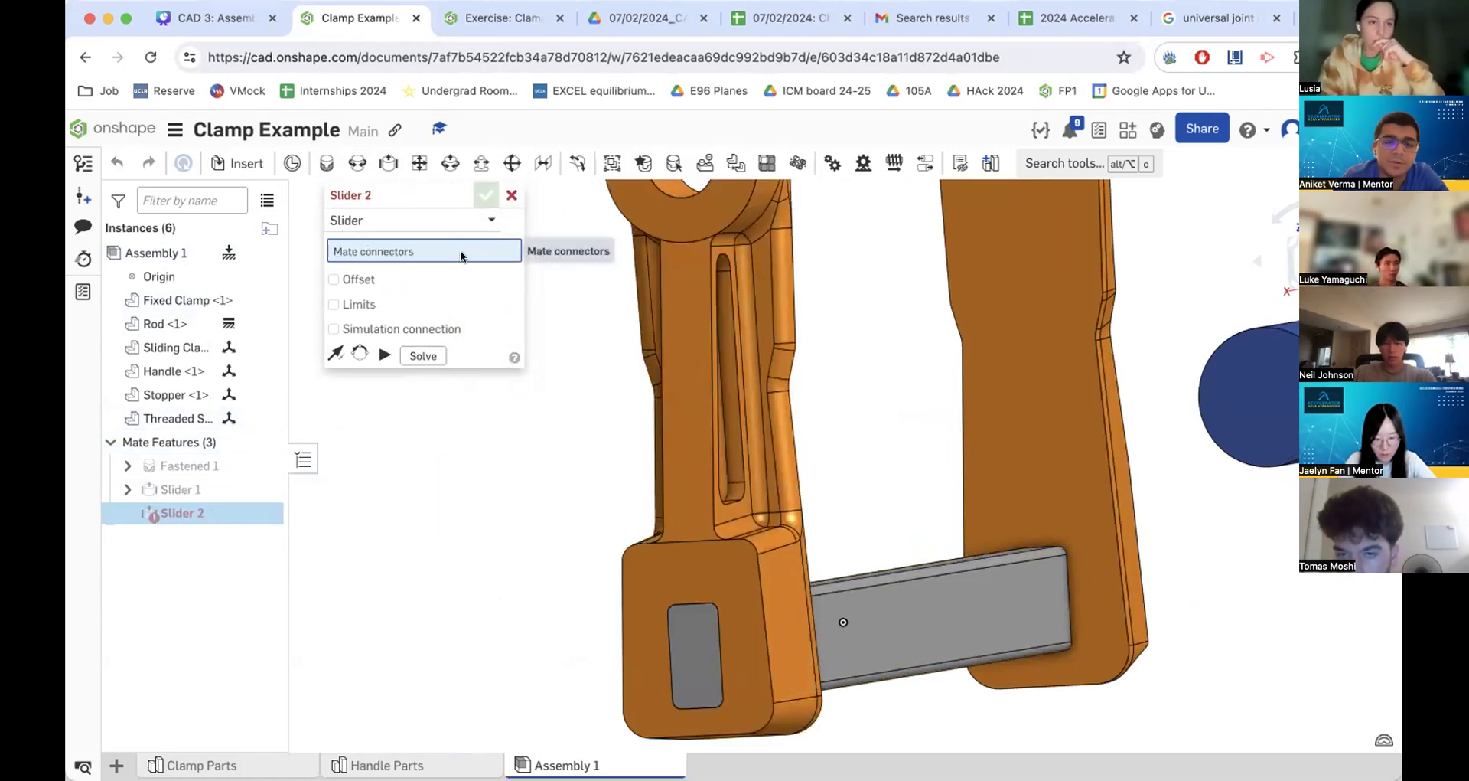
left_click(510, 197)
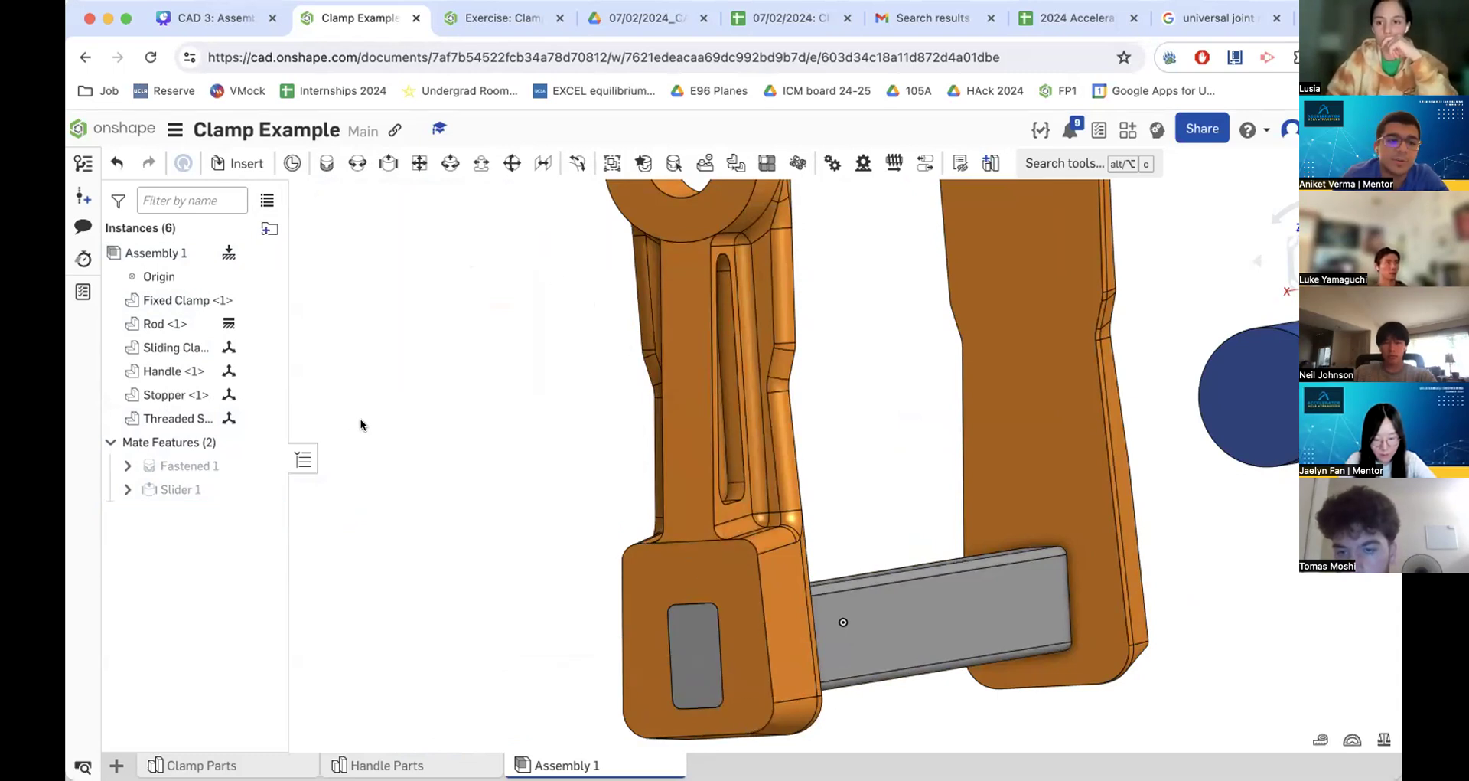
Limit the Slider mate's travel to a minimum of 0 in and a maximum of 8 in.
double_click(226, 486)
left_click(334, 343)
left_click(437, 370)
type("0")
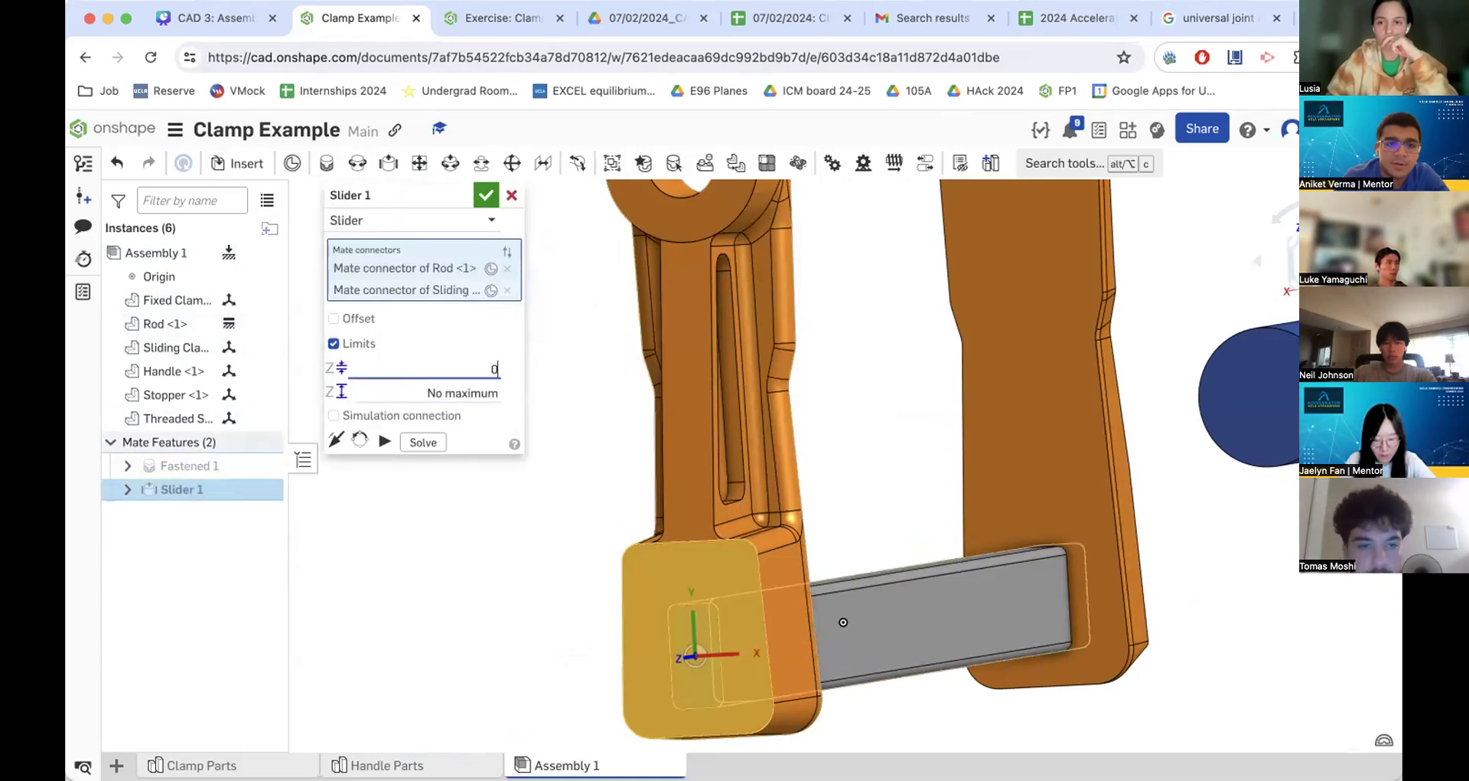
left_click(467, 392)
type("8")
key("Return")
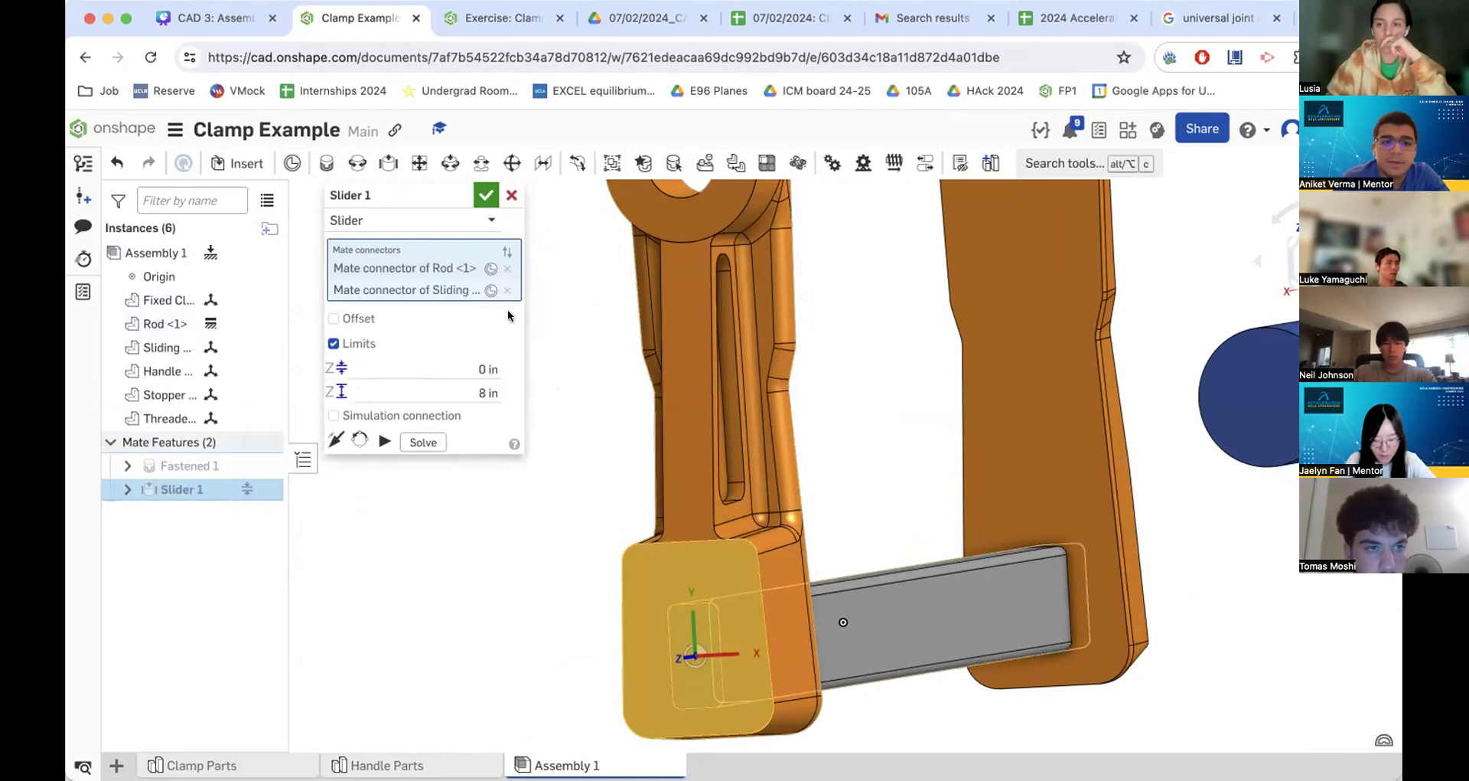
left_click(485, 195)
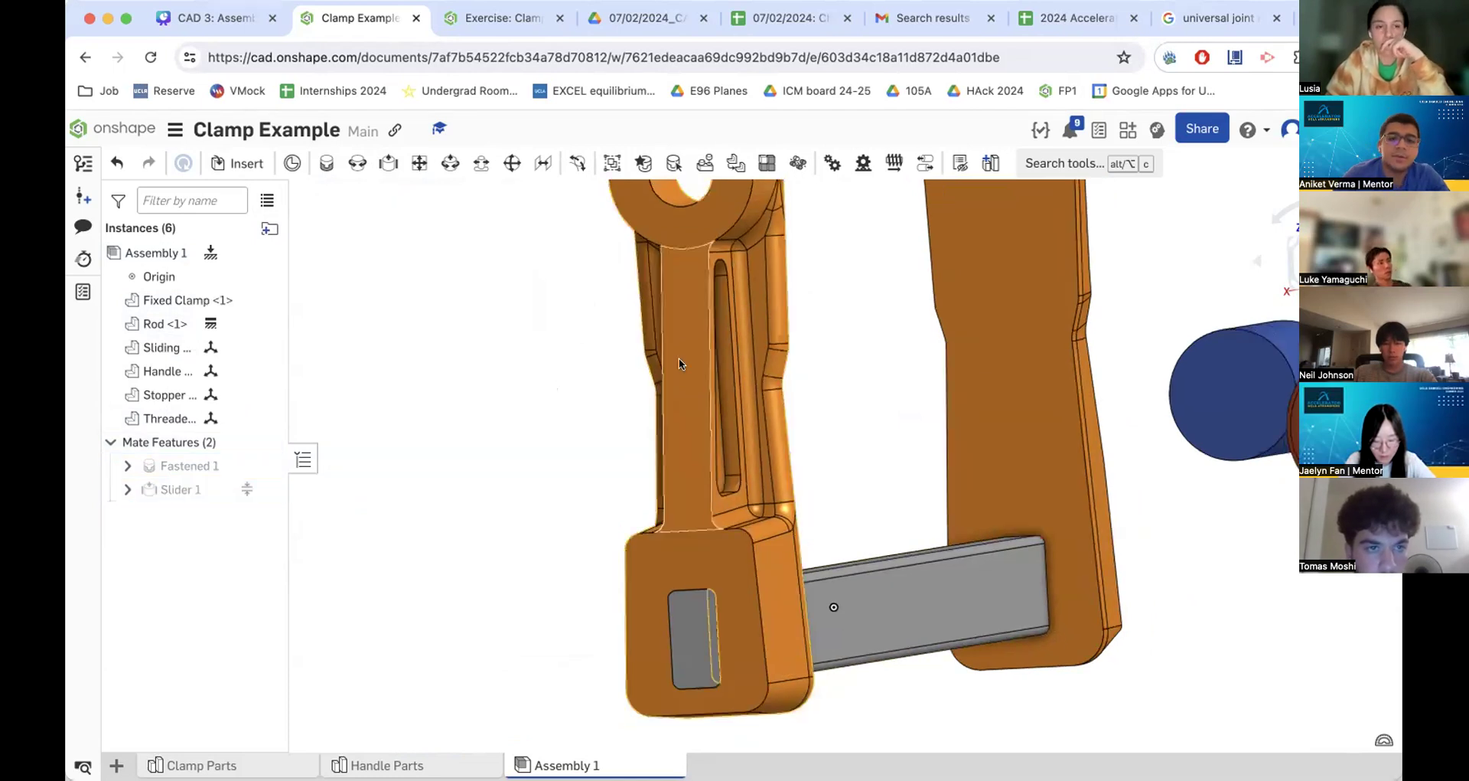
Move the sliding clamp along the rod to test the Slider mate's limits.
scroll(688, 371, "down", 5)
scroll(693, 402, "up", 4)
right_click_drag(876, 329, 897, 306)
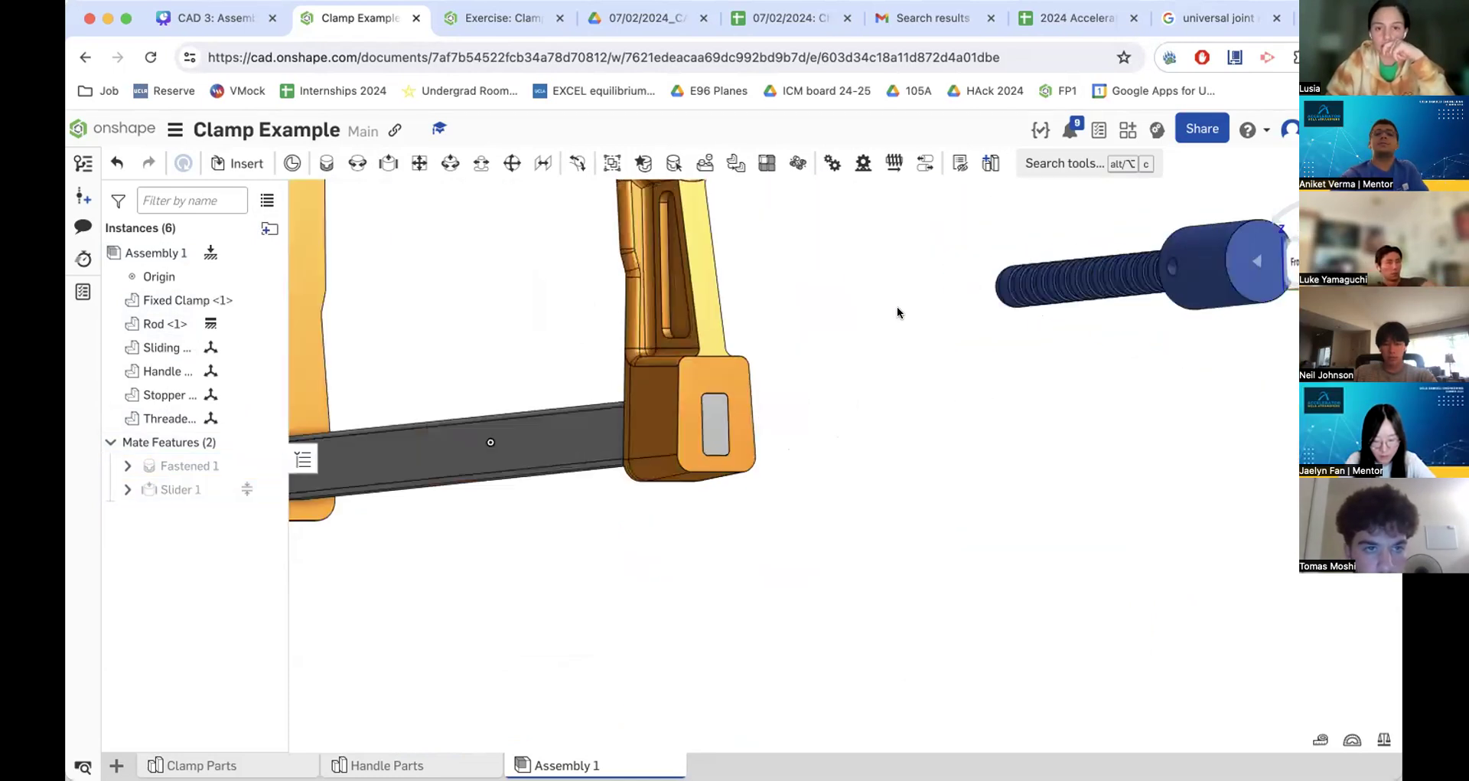
scroll(897, 306, "down", 4)
left_click_drag(791, 378, 672, 488)
right_click_drag(672, 487, 697, 490)
left_click_drag(679, 399, 887, 404)
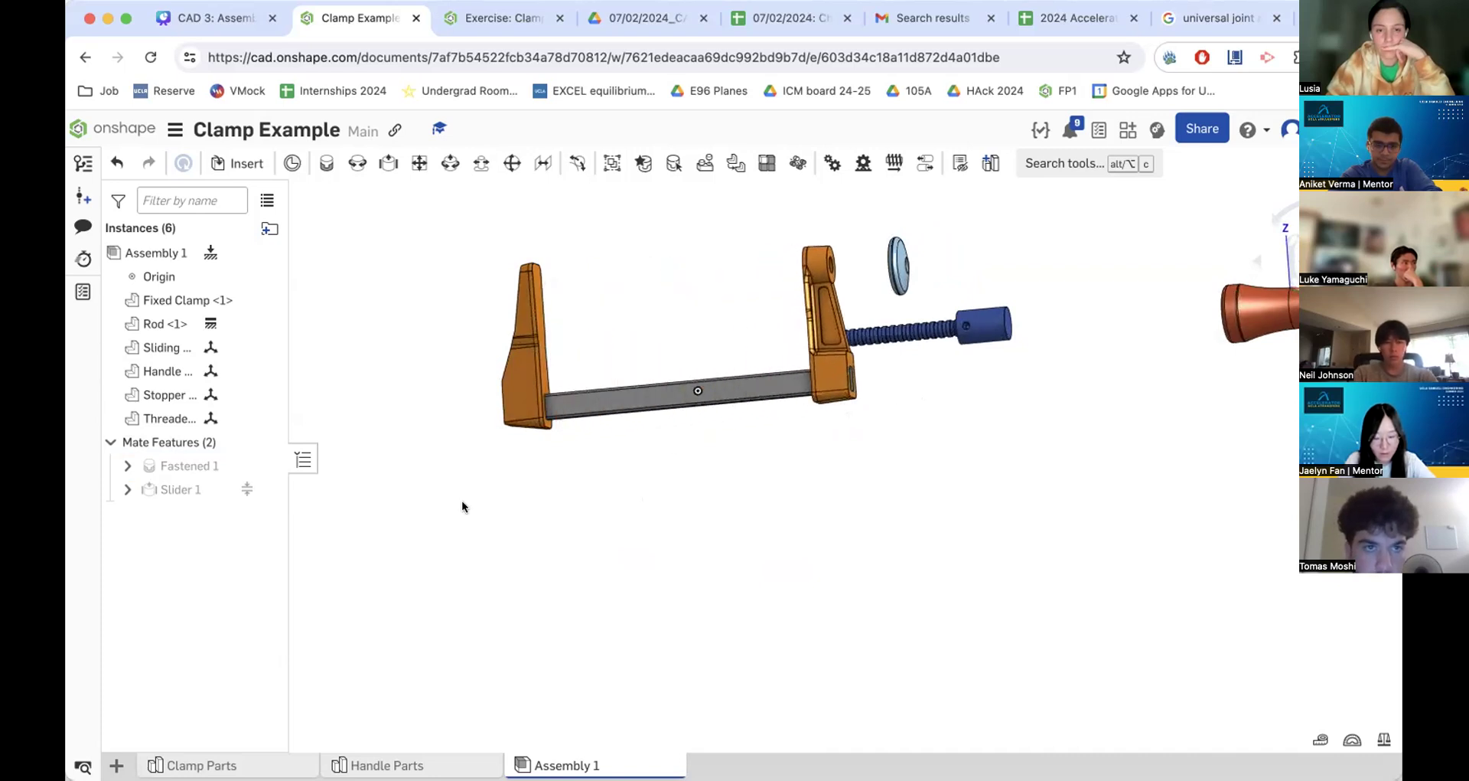
Animate the Slider mate's z travel from 0 in to 8 in with 300 steps and reciprocating playback.
right_click(159, 489)
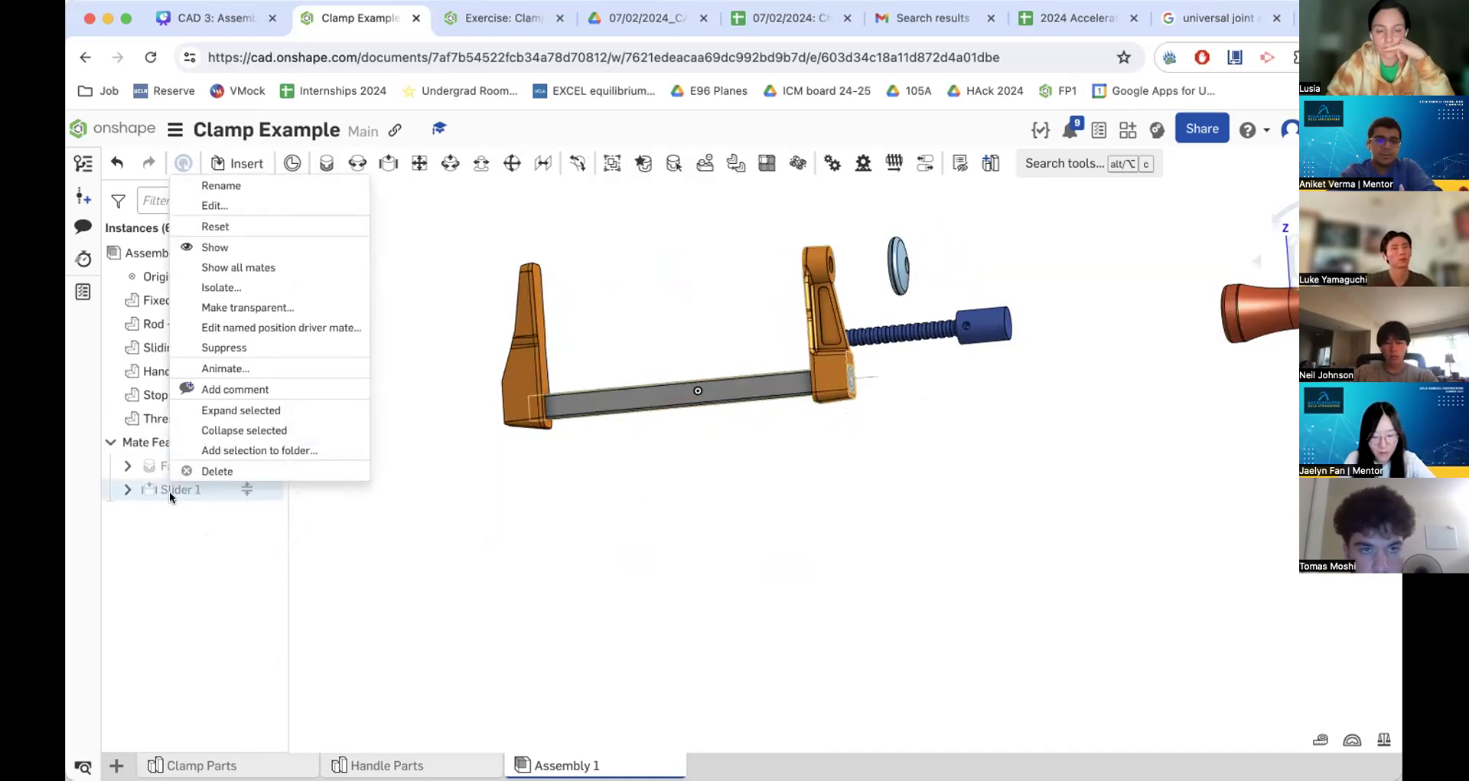
left_click(163, 562)
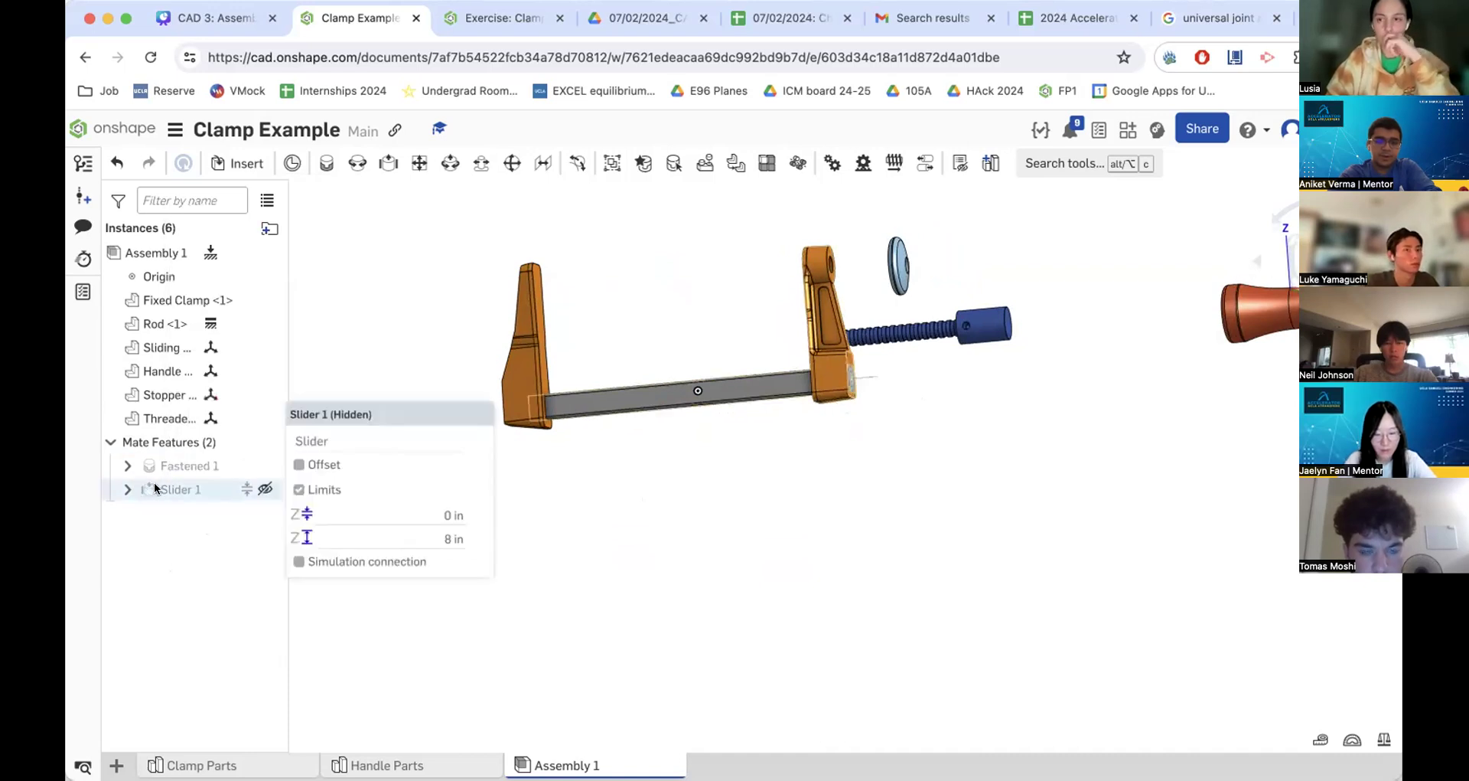
right_click(155, 486)
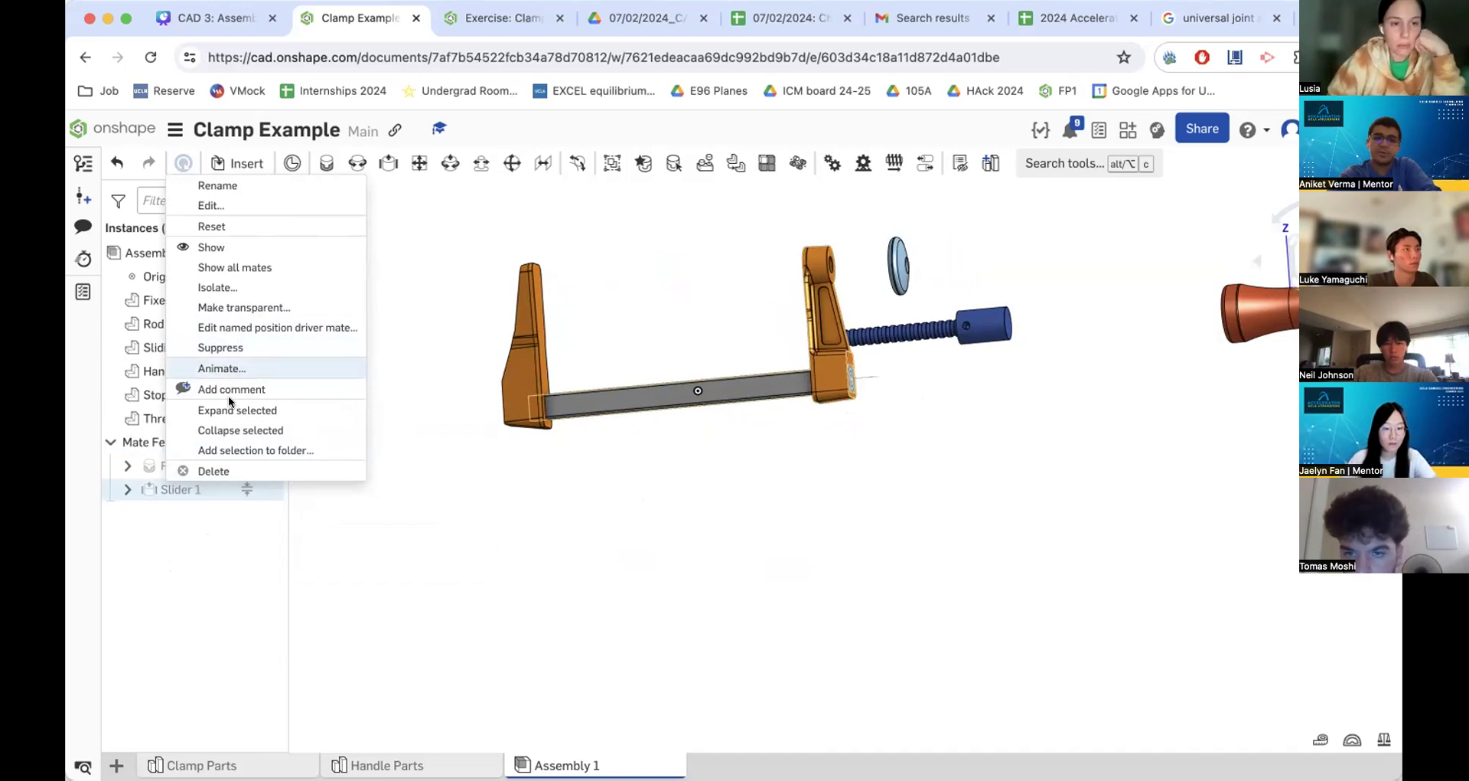
left_click(210, 369)
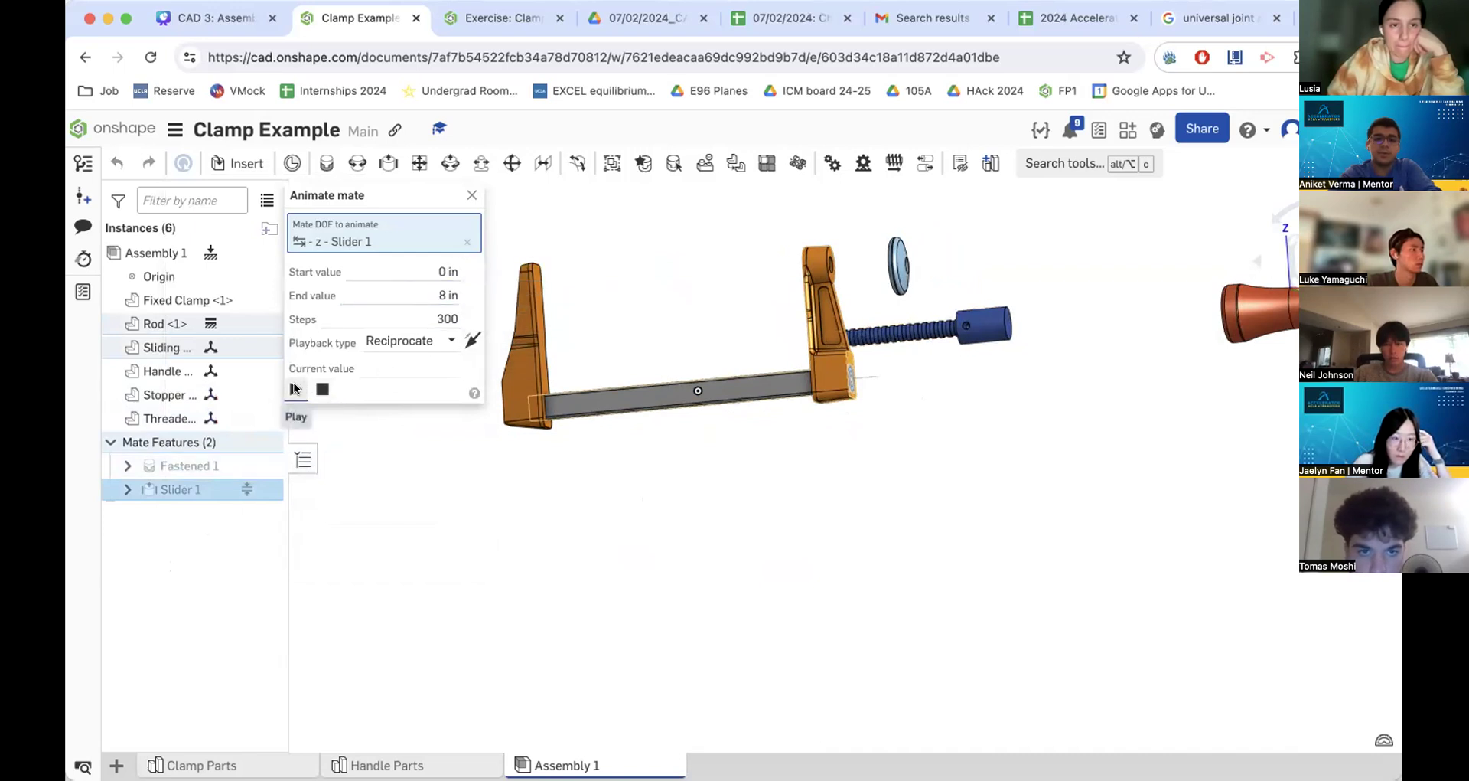
left_click(295, 388)
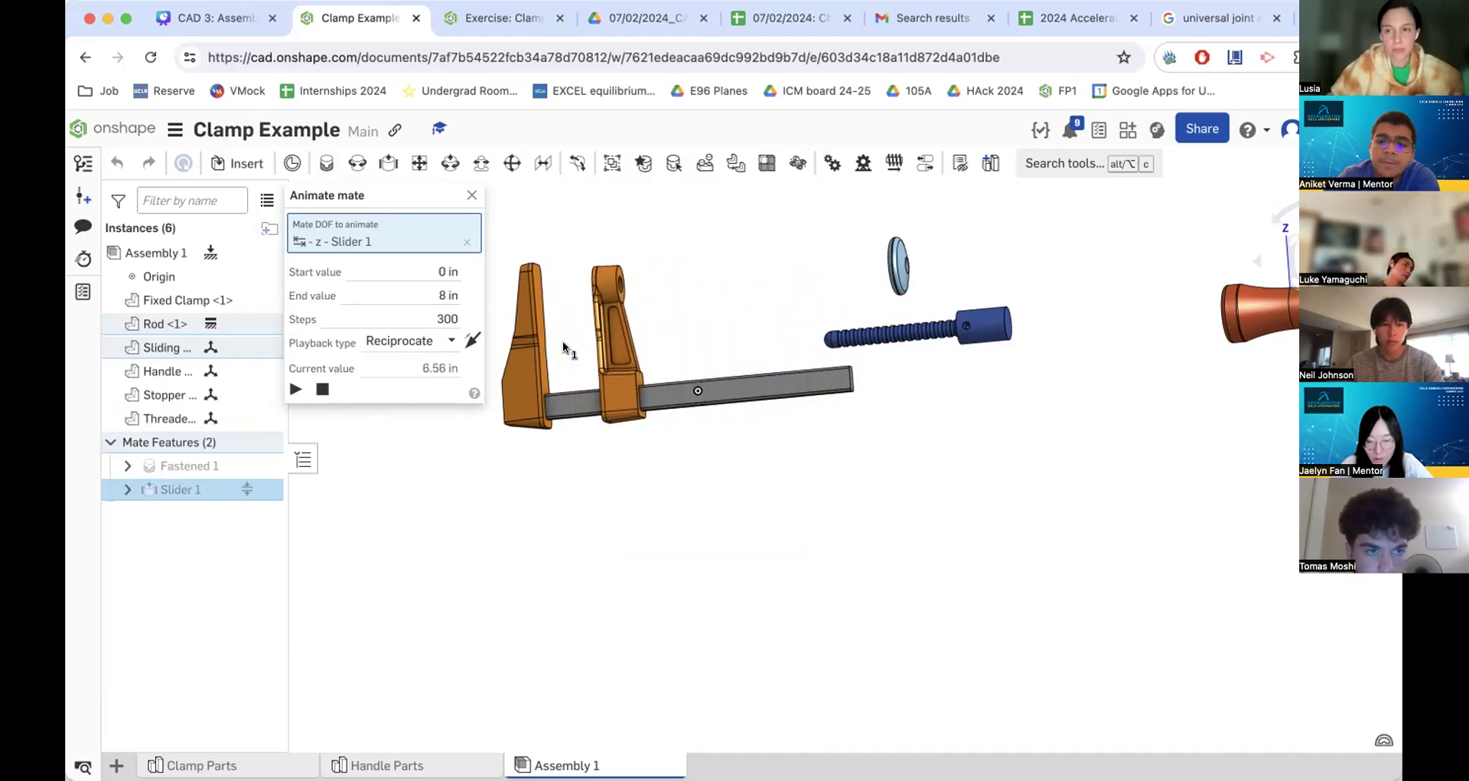
Examine the sliding clamp's animated travel along the rod from several angles, and close the animation.
scroll(567, 344, "down", 3)
scroll(584, 346, "up", 5)
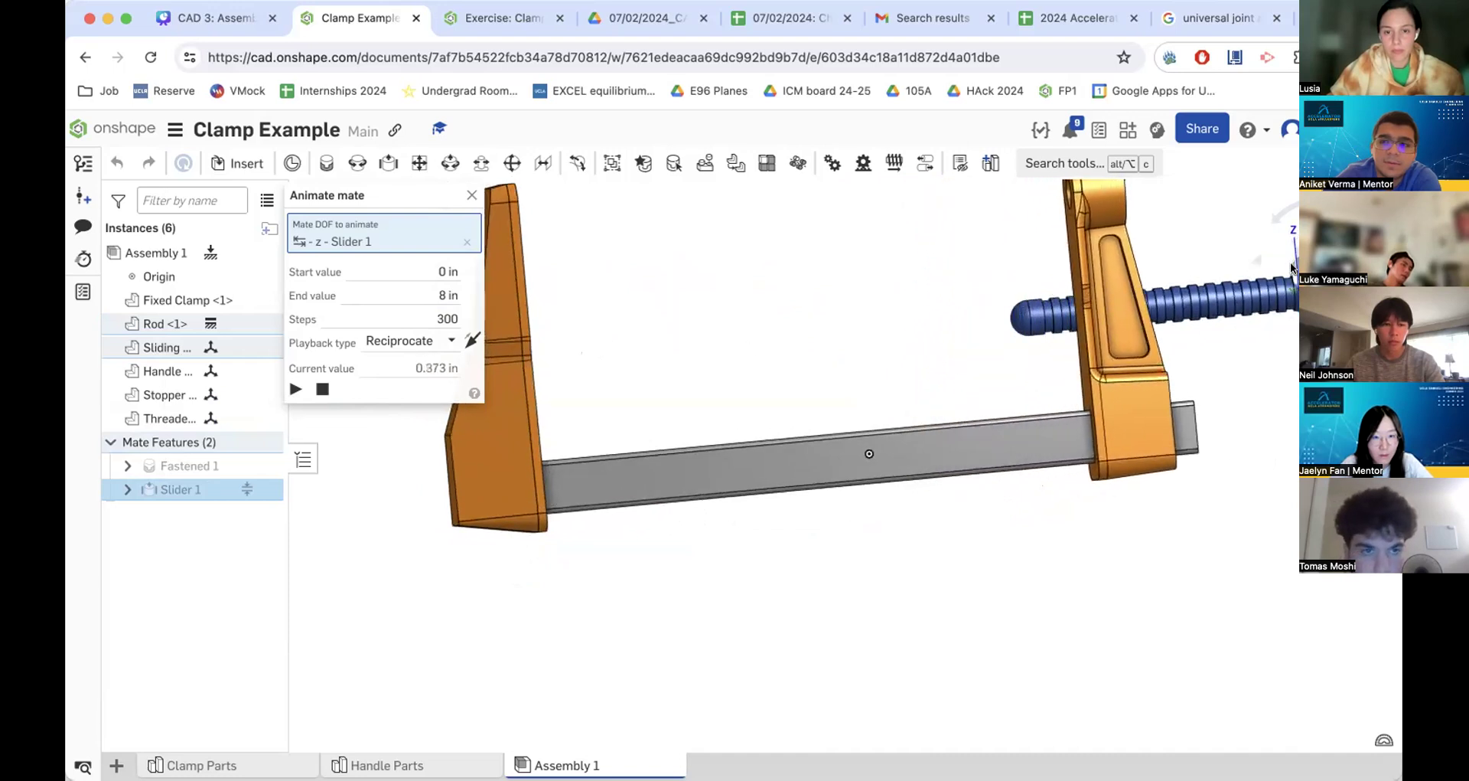
scroll(827, 394, "down", 5)
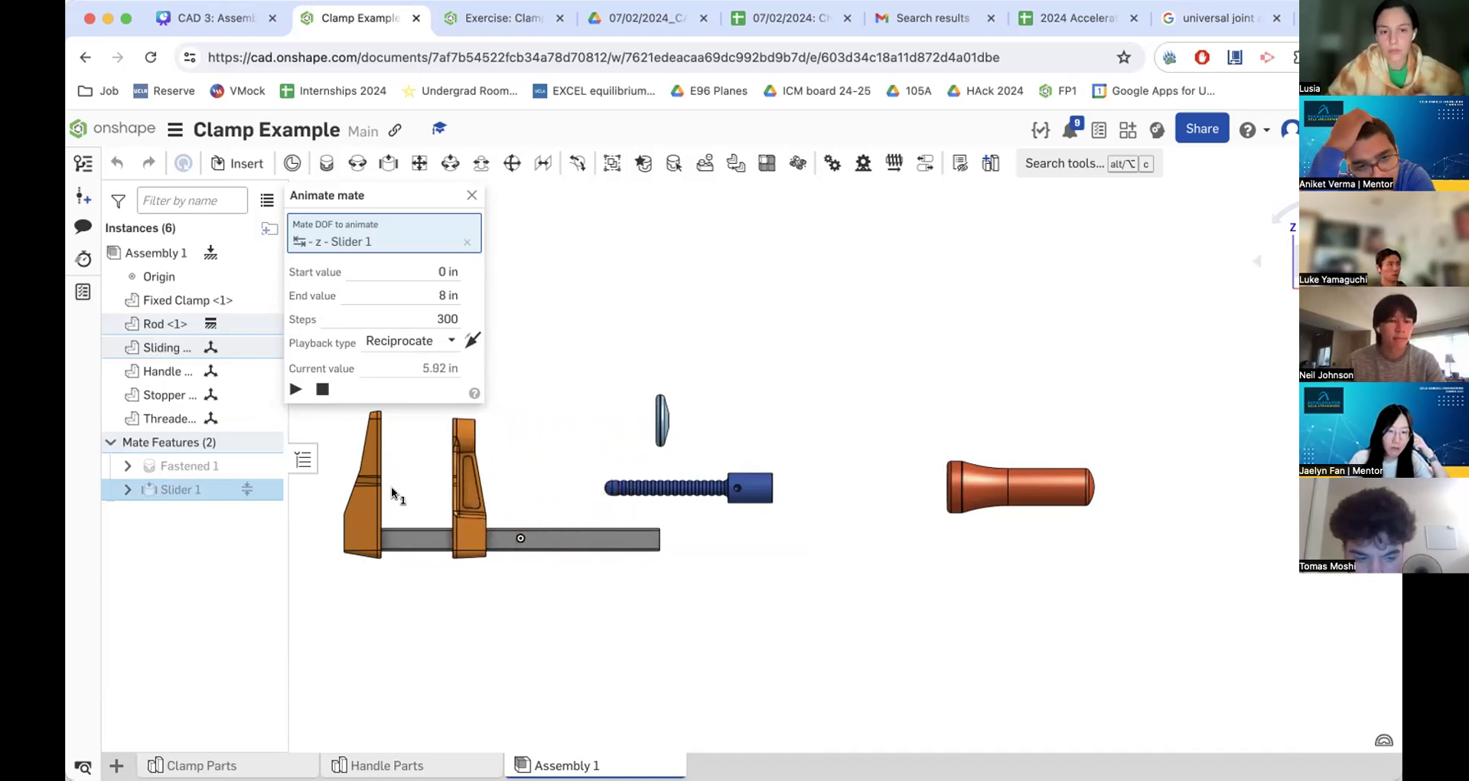
right_click_drag(636, 545, 497, 554)
scroll(627, 554, "up", 10)
scroll(381, 525, "down", 8)
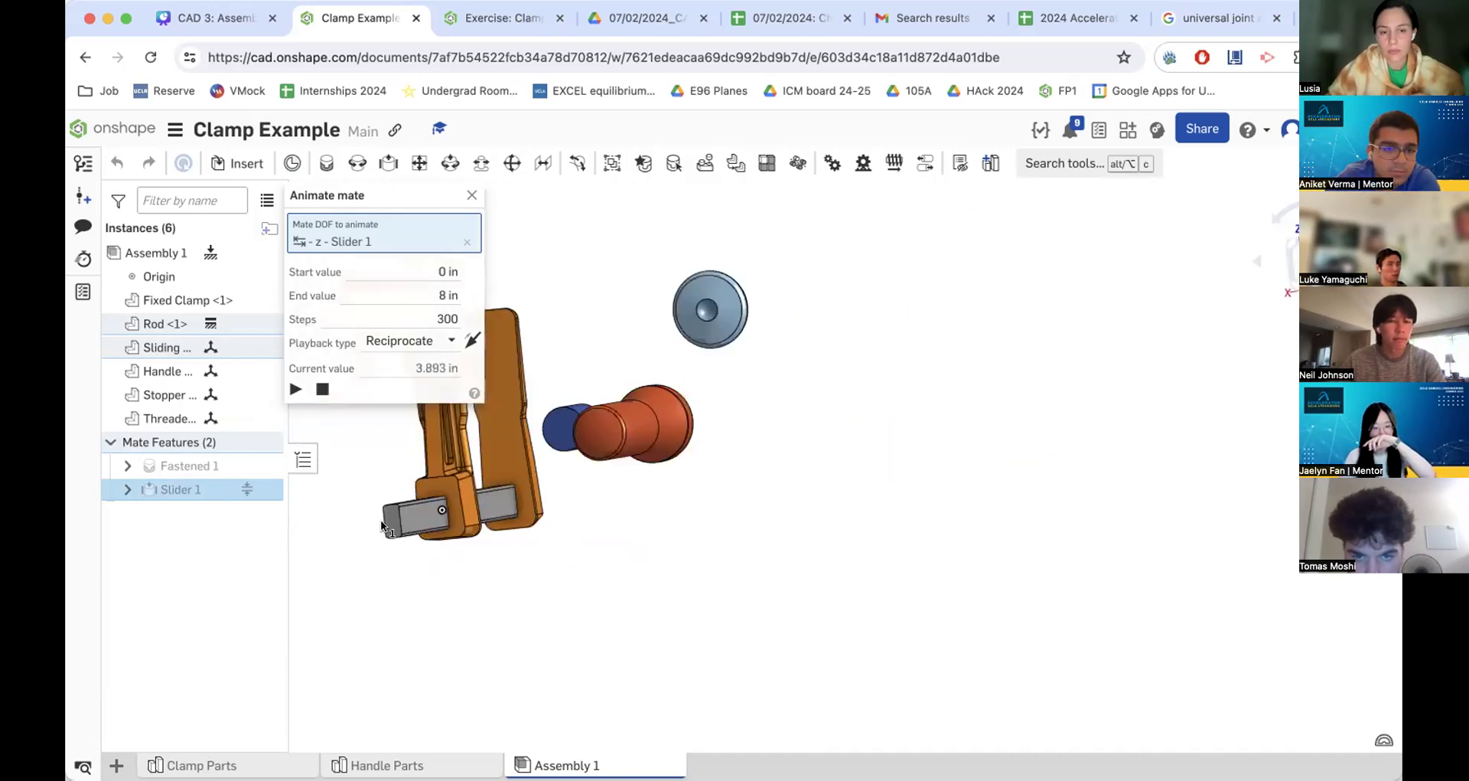
scroll(387, 512, "up", 10)
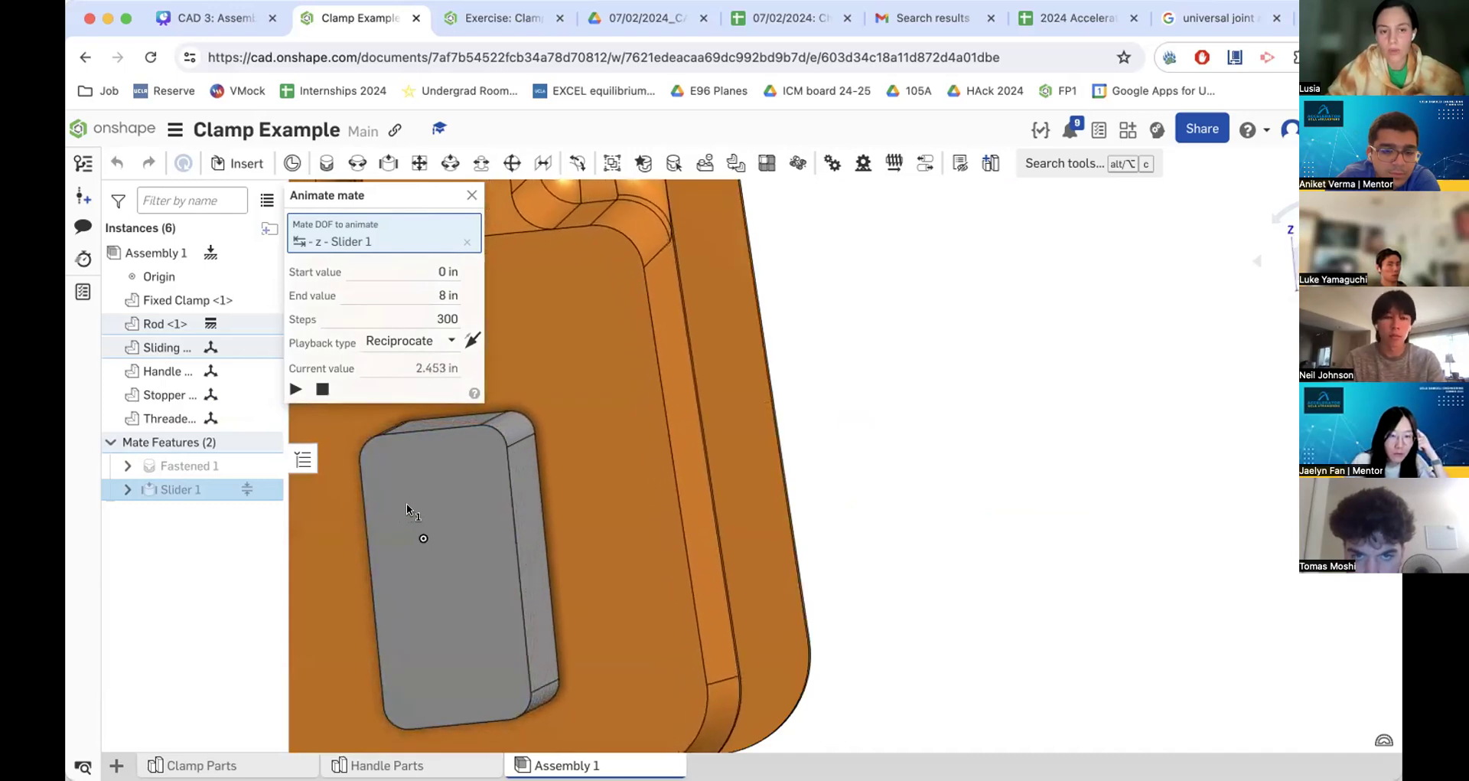
scroll(439, 517, "down", 3)
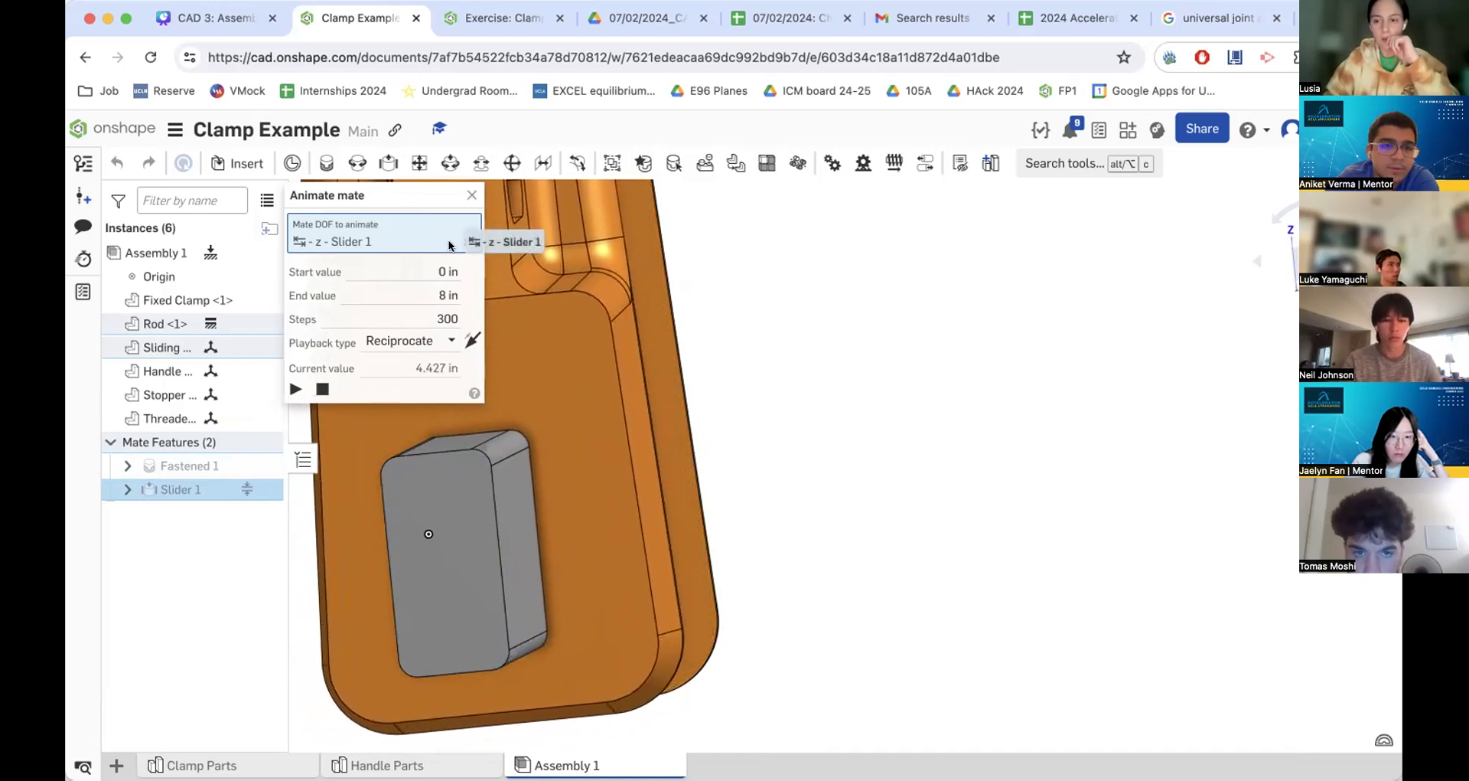
left_click(471, 195)
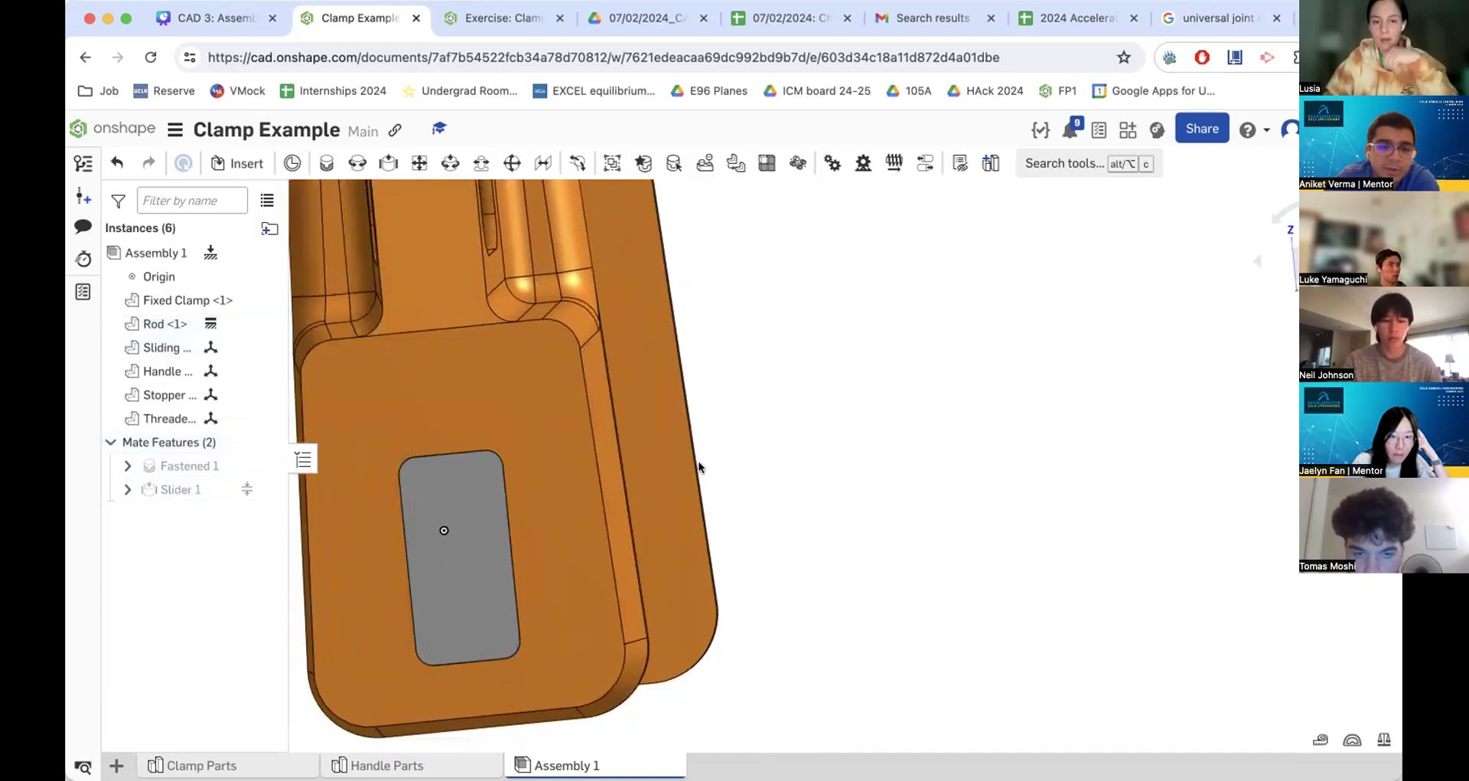
Reposition the loose threaded shaft and stopper near the hole at the top of the sliding clamp.
scroll(698, 461, "down", 10)
right_click_drag(695, 428, 883, 453)
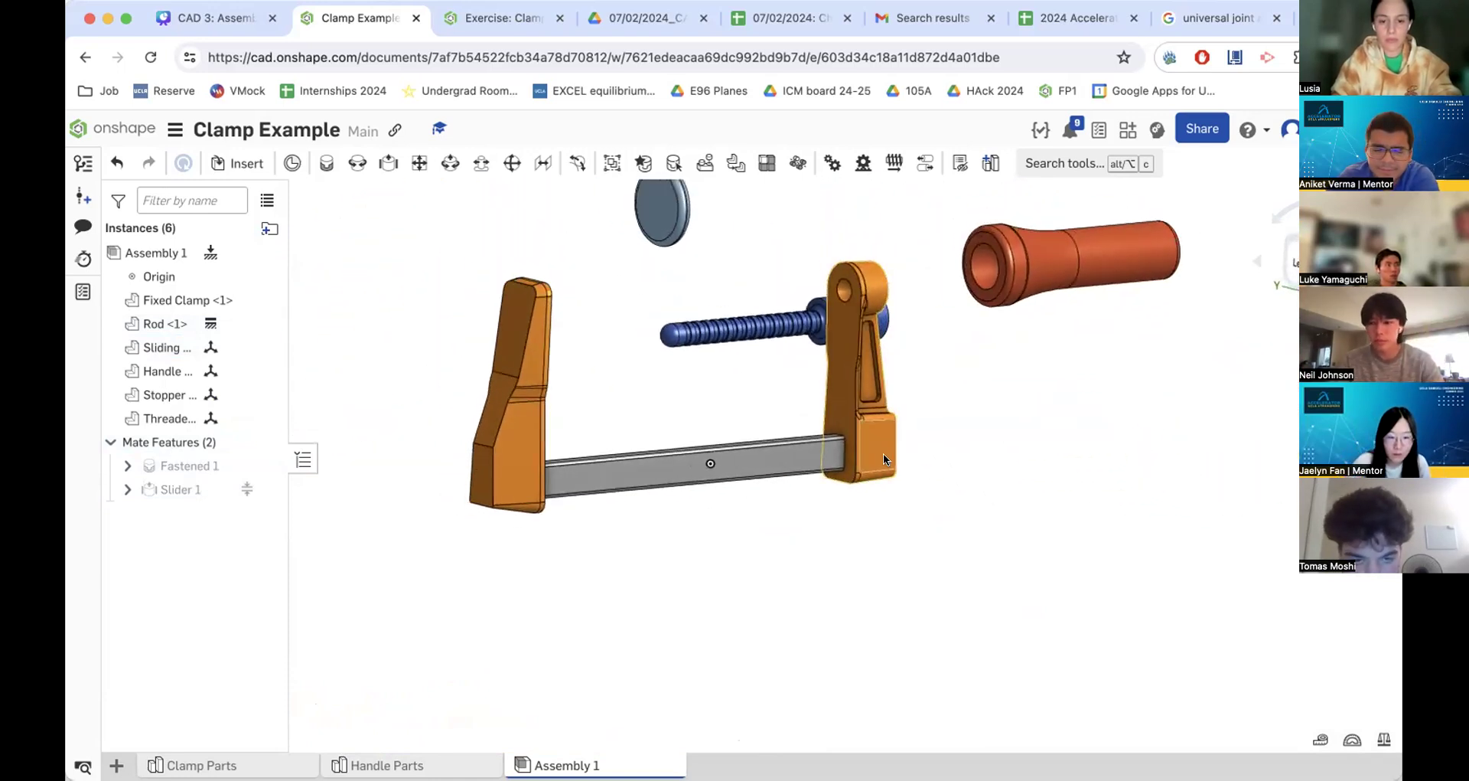
right_click_drag(798, 379, 874, 397)
right_click_drag(990, 341, 902, 323)
left_click_drag(885, 317, 961, 266)
right_click_drag(763, 256, 727, 259)
left_click_drag(738, 212, 727, 269)
right_click_drag(1169, 269, 1007, 264)
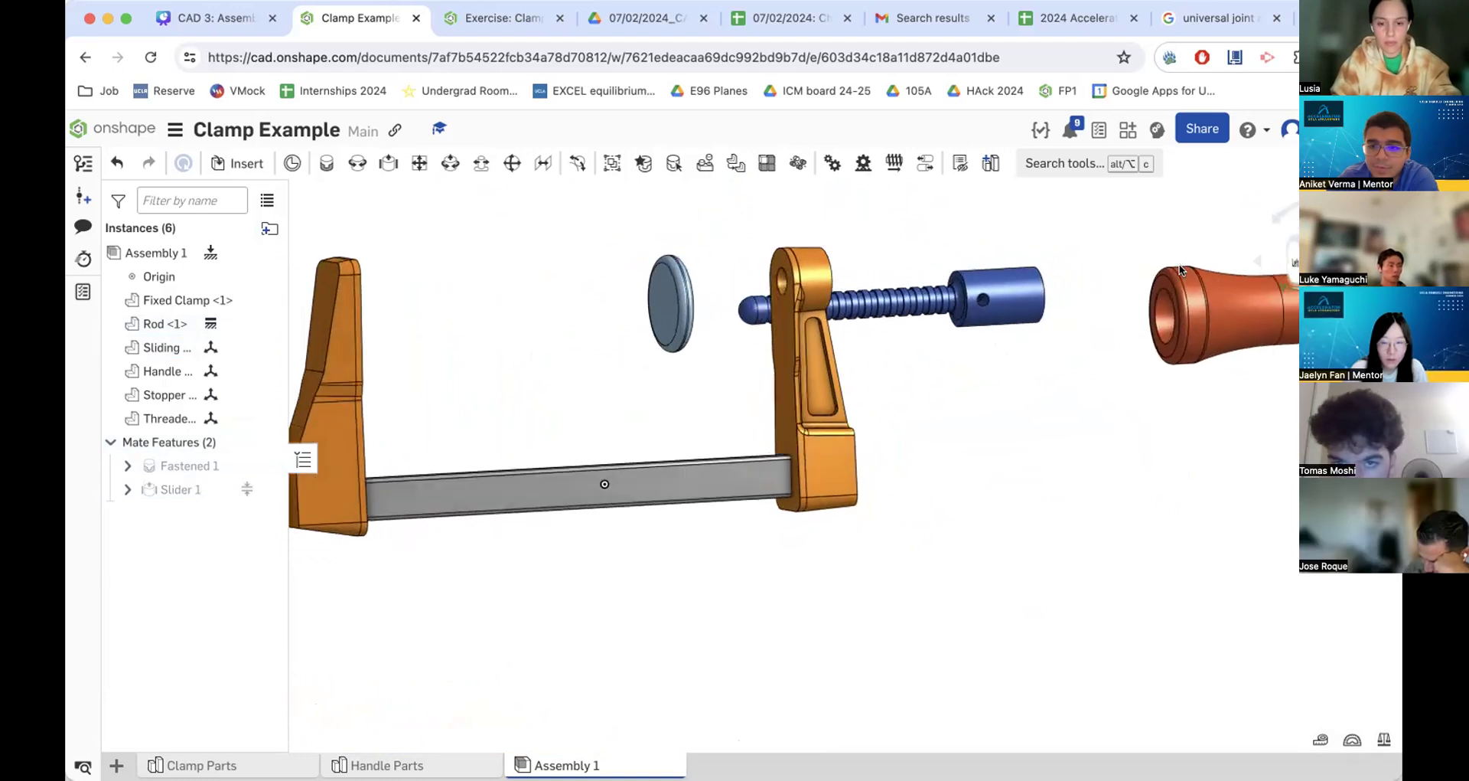
left_click_drag(991, 287, 957, 277)
right_click_drag(957, 277, 1105, 285)
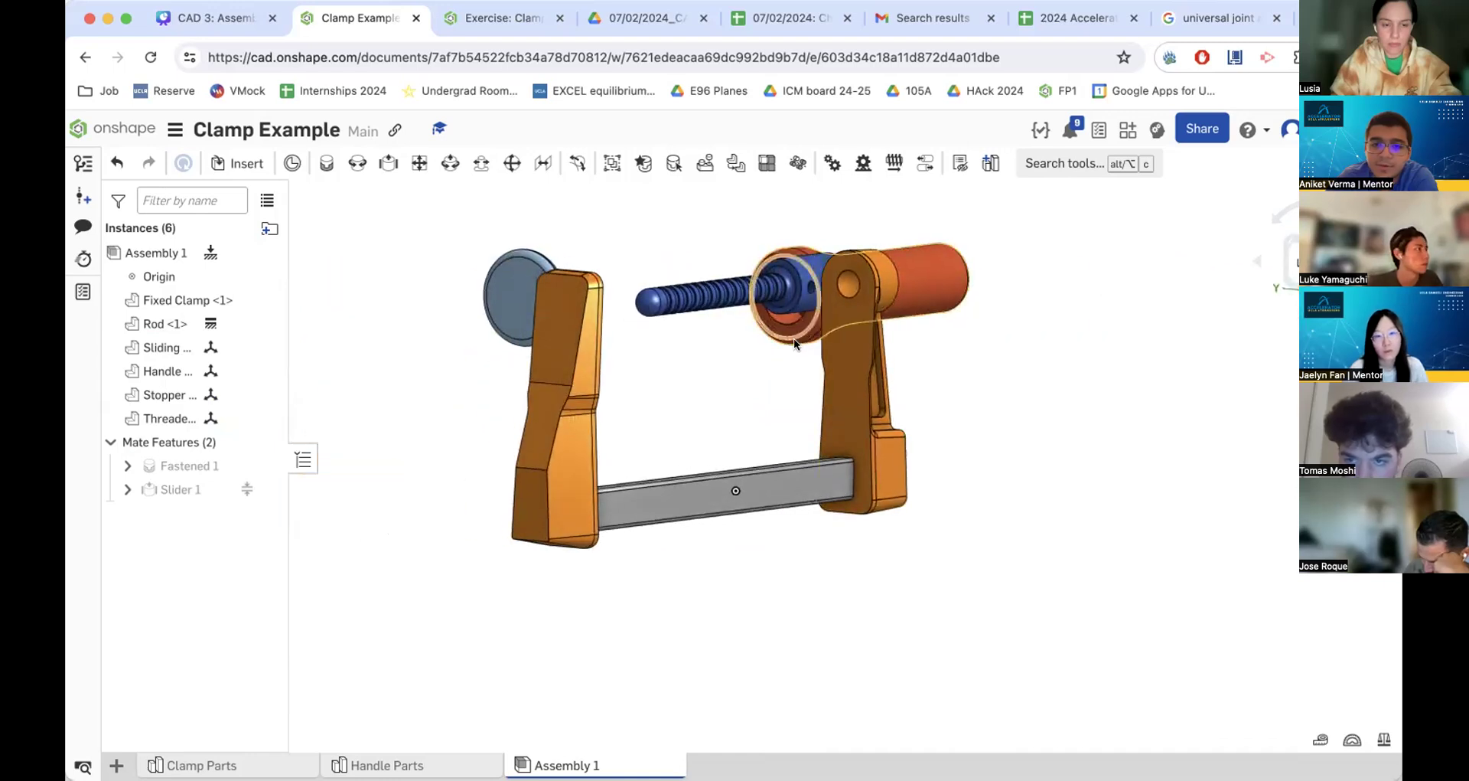
Add a Fastened mate between the center of the handle's bore and the end face of the threaded shaft's head.
right_click_drag(715, 346, 840, 345)
scroll(488, 368, "down", 5)
right_click_drag(390, 416, 375, 409)
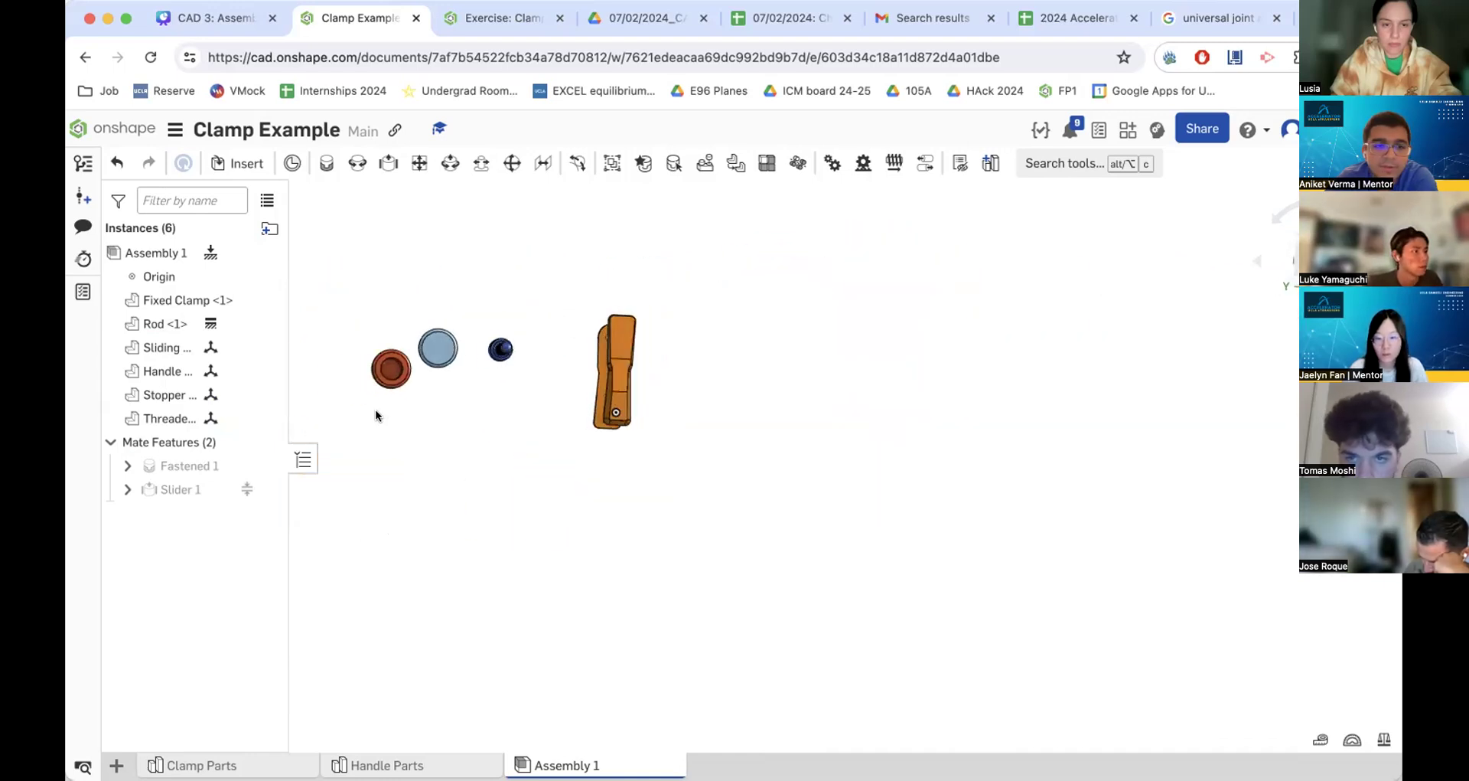
left_click(326, 176)
scroll(390, 370, "up", 5)
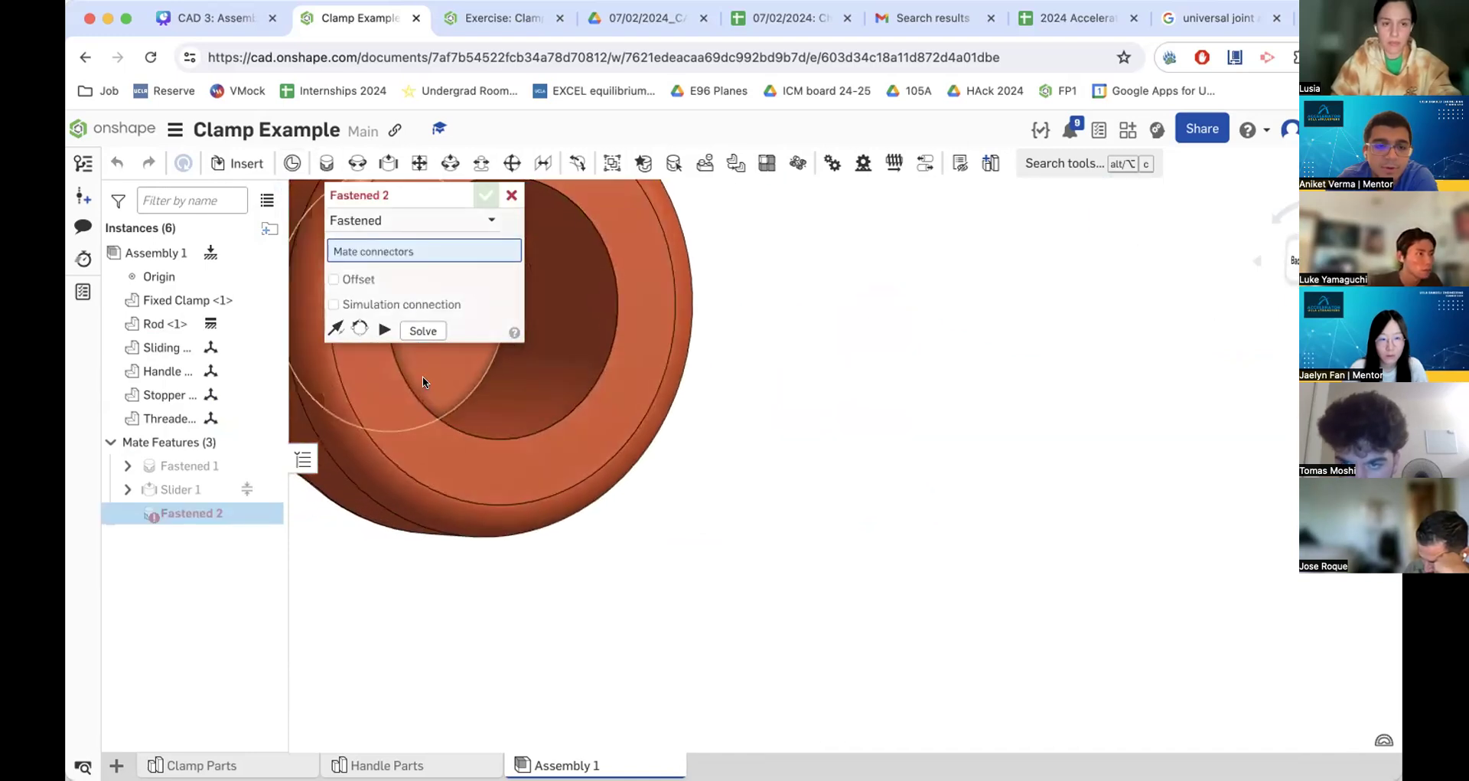
scroll(424, 380, "down", 4)
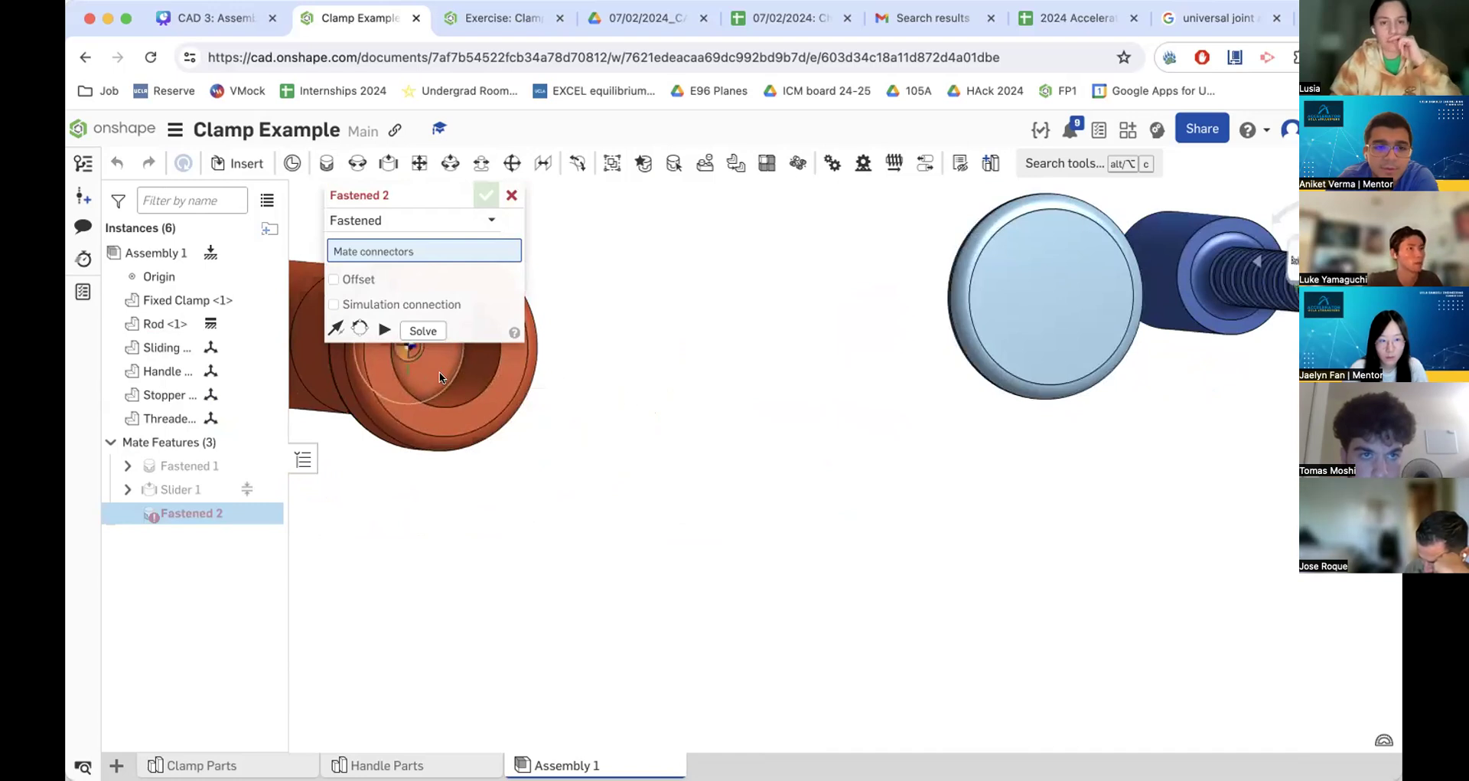
left_click(440, 371)
mouse_move(660, 386)
right_mouse_down()
mouse_move(502, 374)
mouse_move(522, 365)
right_mouse_up()
scroll(610, 283, "down", 4)
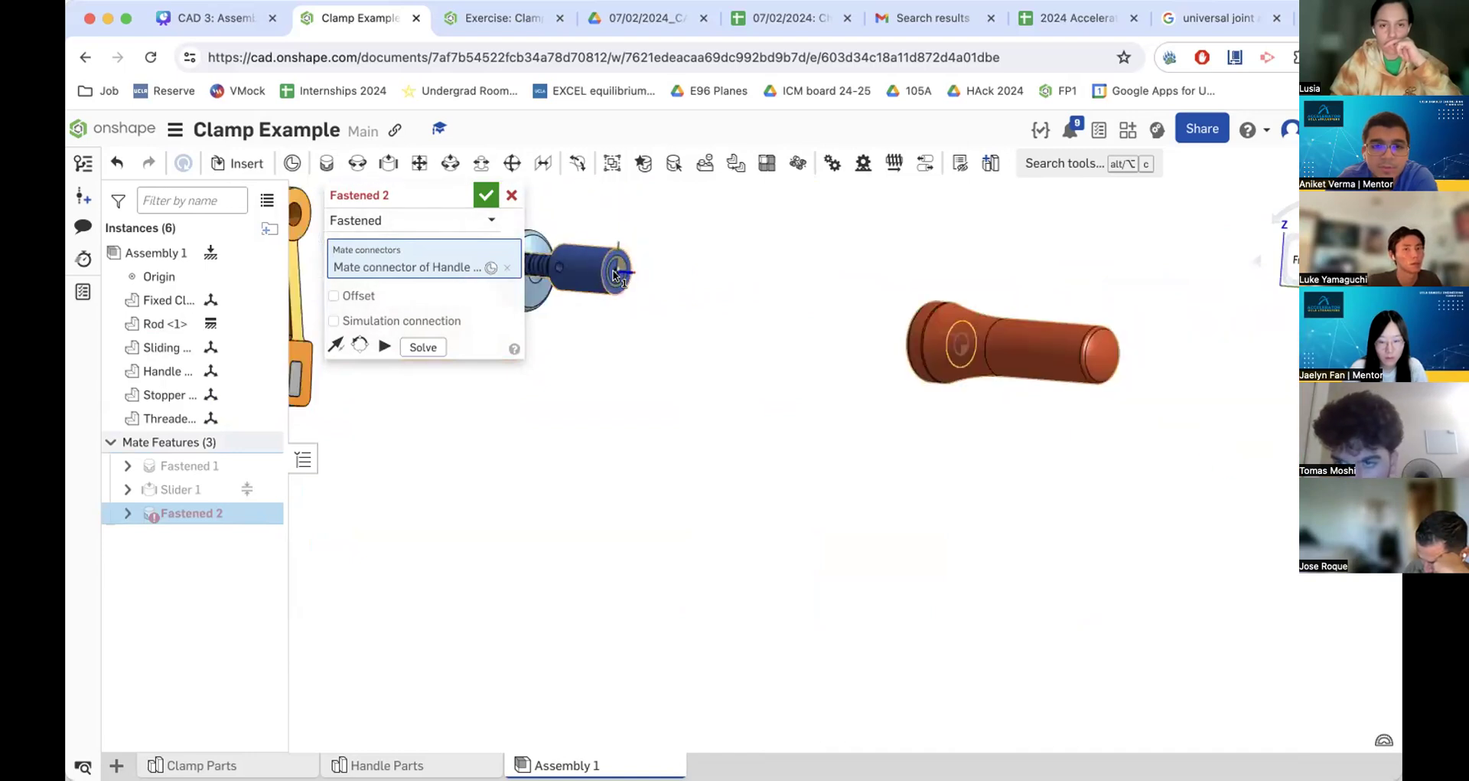
right_click_drag(622, 385, 619, 351)
left_click(611, 271)
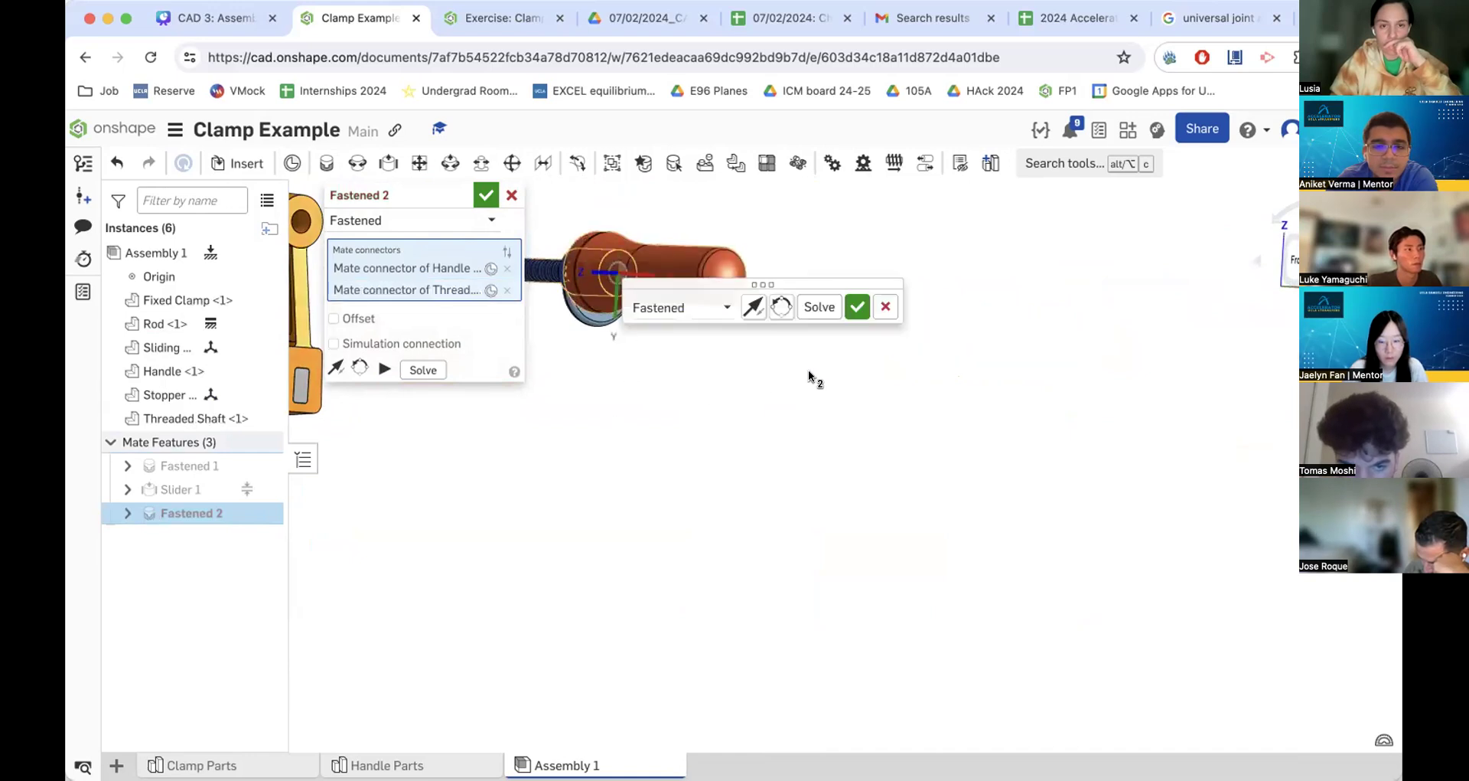
left_click(856, 307)
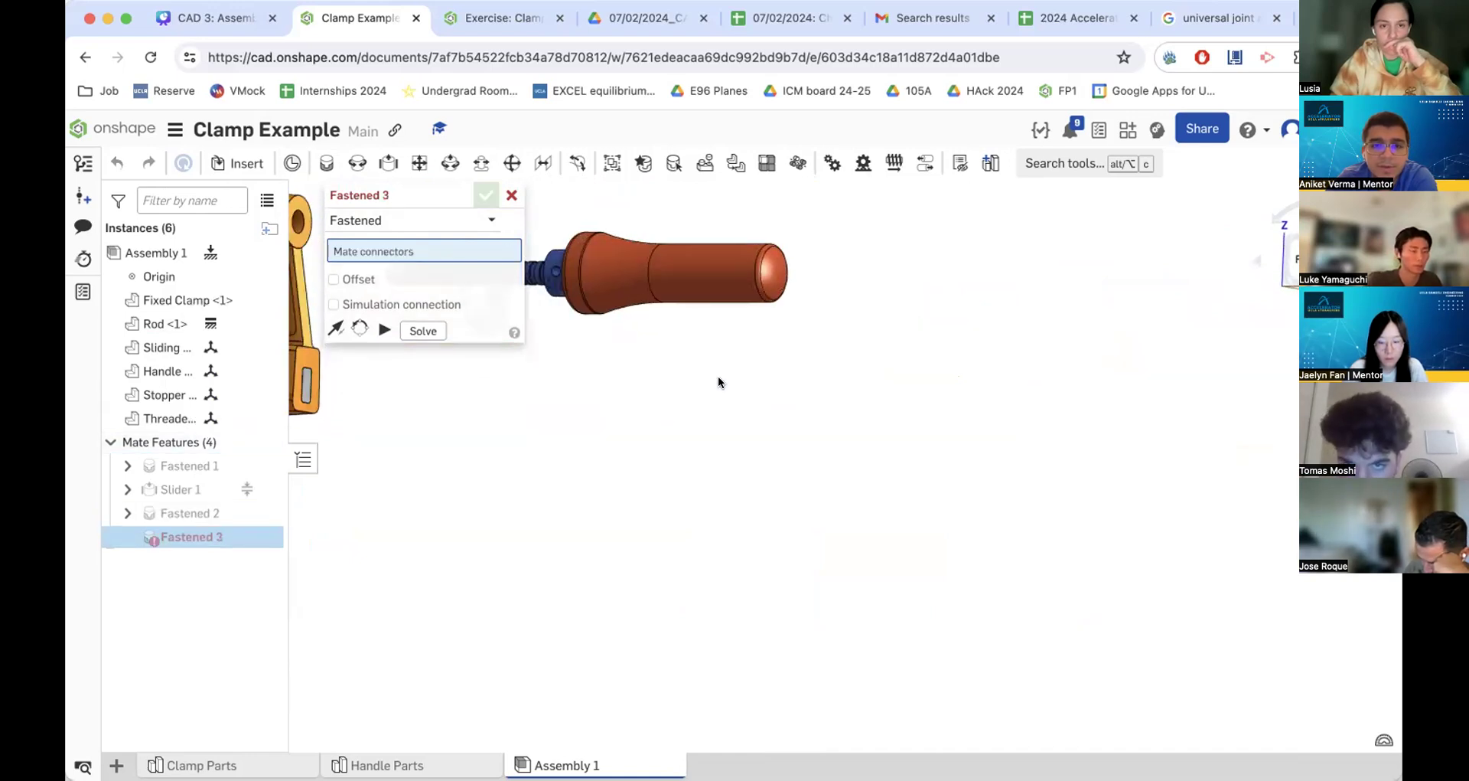
Move the handle and threaded shaft together to test their Fastened mate, leaving out any further mate.
left_click_drag(669, 258, 830, 416)
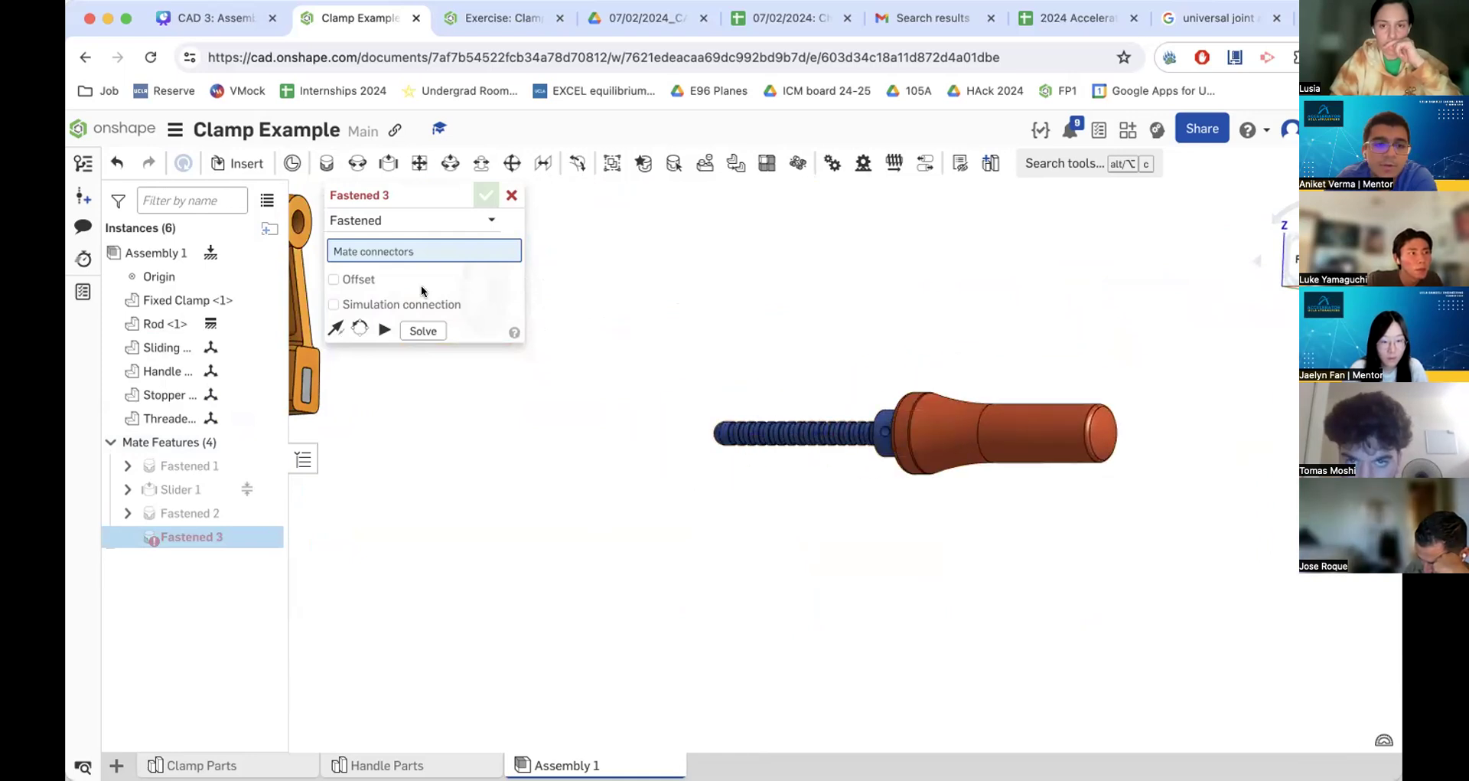
left_click(512, 196)
left_click_drag(606, 291, 710, 306)
scroll(707, 356, "down", 5)
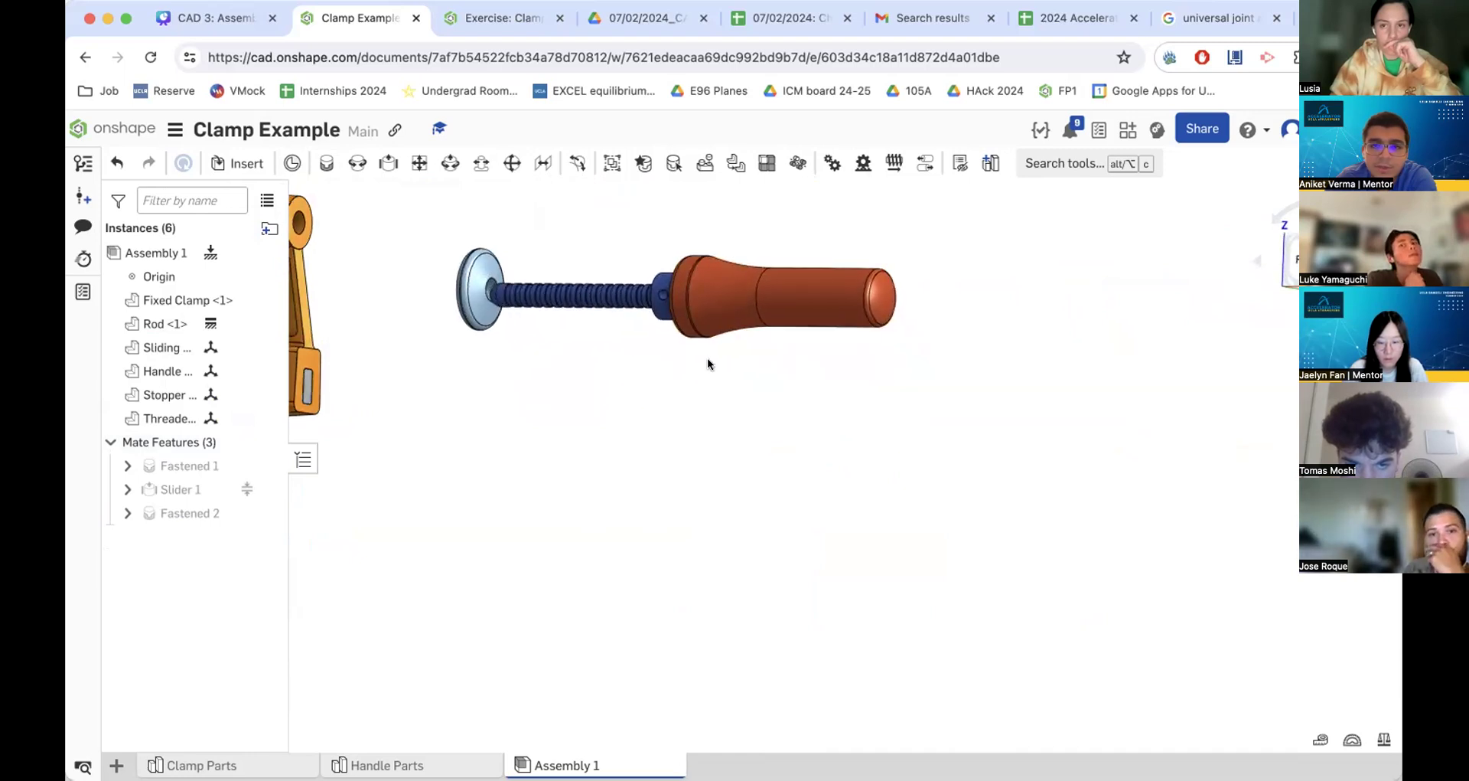
right_click_drag(675, 375, 746, 375)
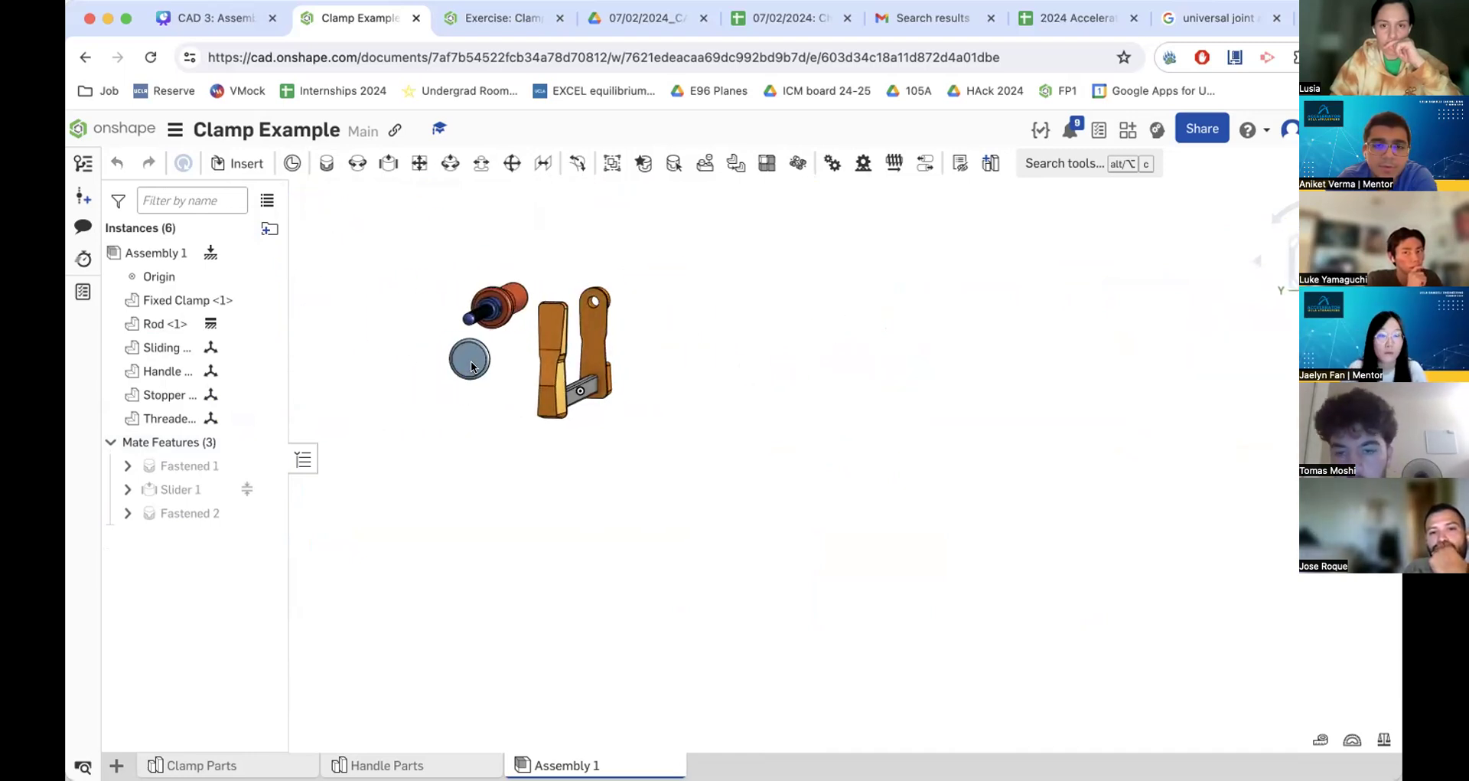
Delete the Fastened mate between the handle and threaded shaft, and pull the two parts apart.
right_click(205, 511)
left_click_drag(489, 308, 417, 339)
scroll(494, 314, "up", 5)
scroll(482, 307, "down", 5)
scroll(511, 322, "up", 2)
mouse_move(521, 331)
right_mouse_down()
mouse_move(480, 335)
mouse_move(493, 334)
right_mouse_up()
right_click_drag(885, 358, 791, 309)
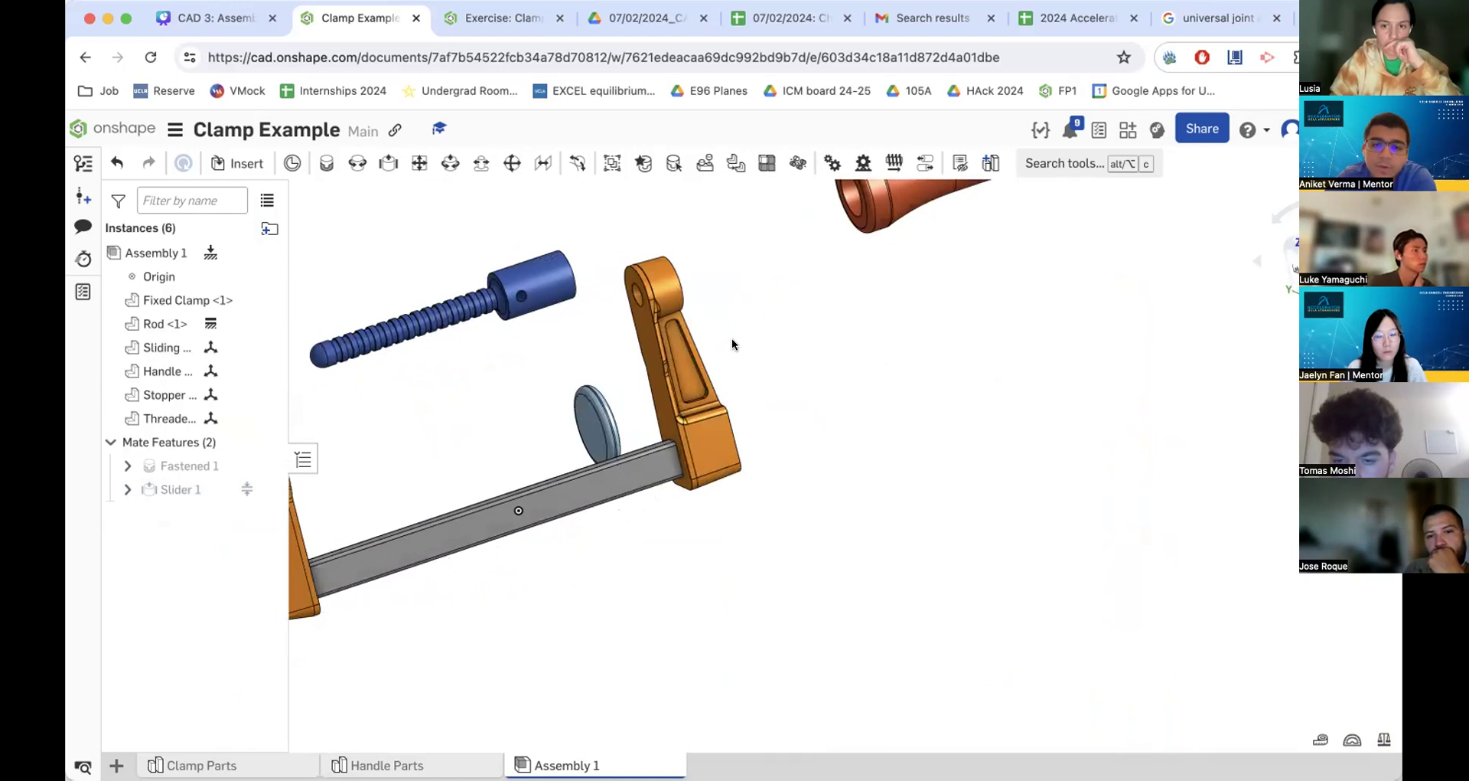
scroll(732, 338, "down", 5)
right_click_drag(745, 335, 740, 335)
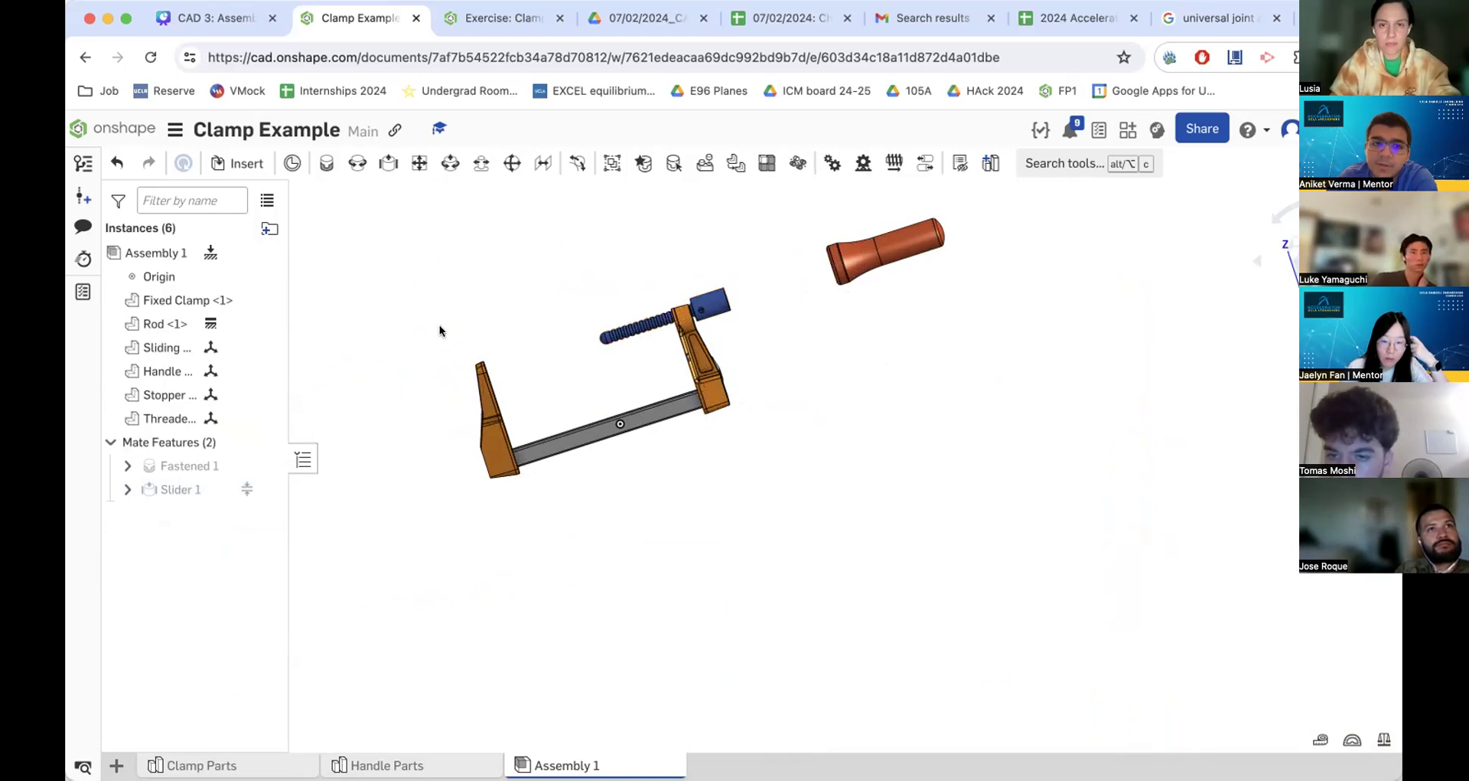
Add a Fastened mate between the threaded shaft's head and the center of the bore inside the handle.
left_click(326, 163)
right_click_drag(738, 292, 688, 292)
scroll(840, 328, "up", 10)
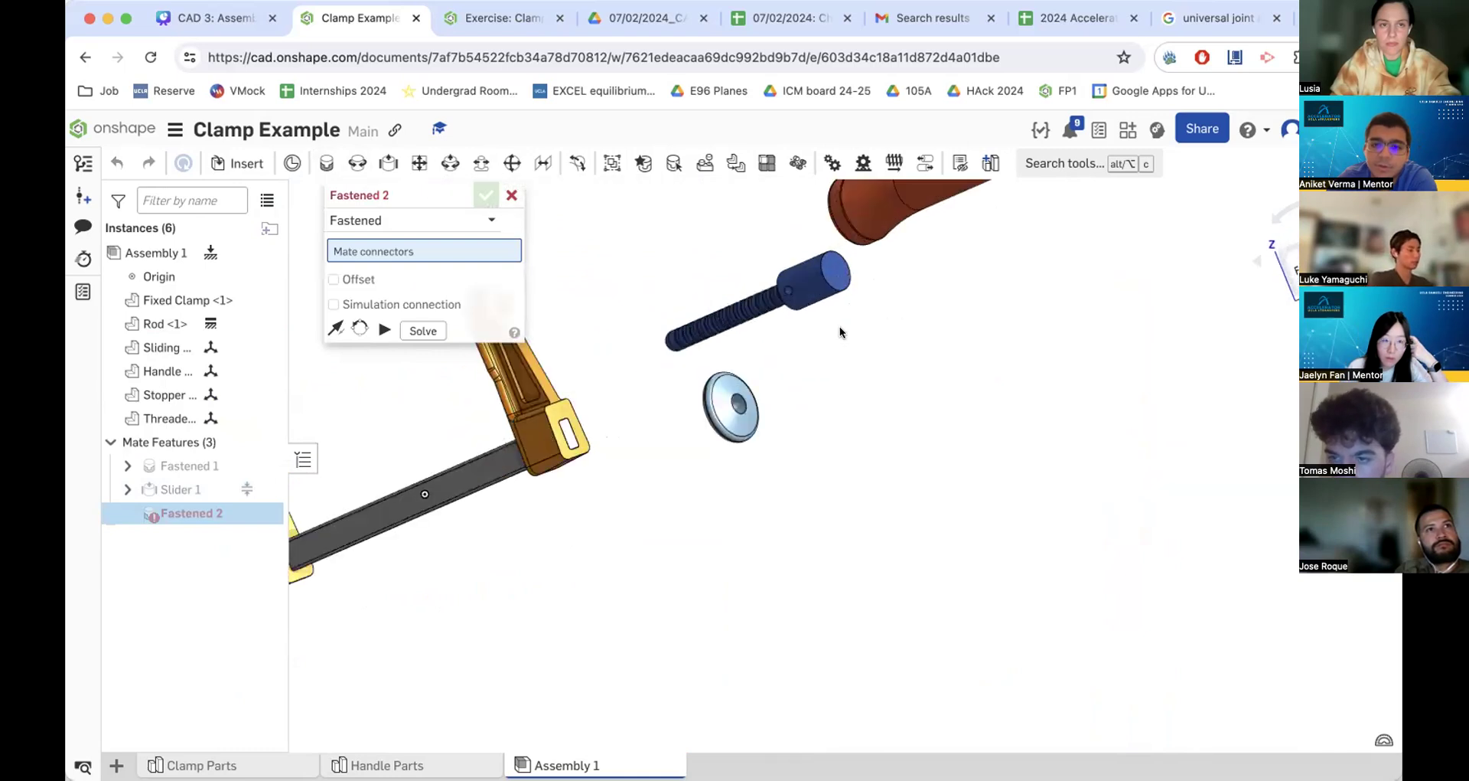
left_click(811, 190)
scroll(818, 210, "down", 10)
right_click_drag(799, 219, 930, 205)
scroll(933, 207, "up", 5)
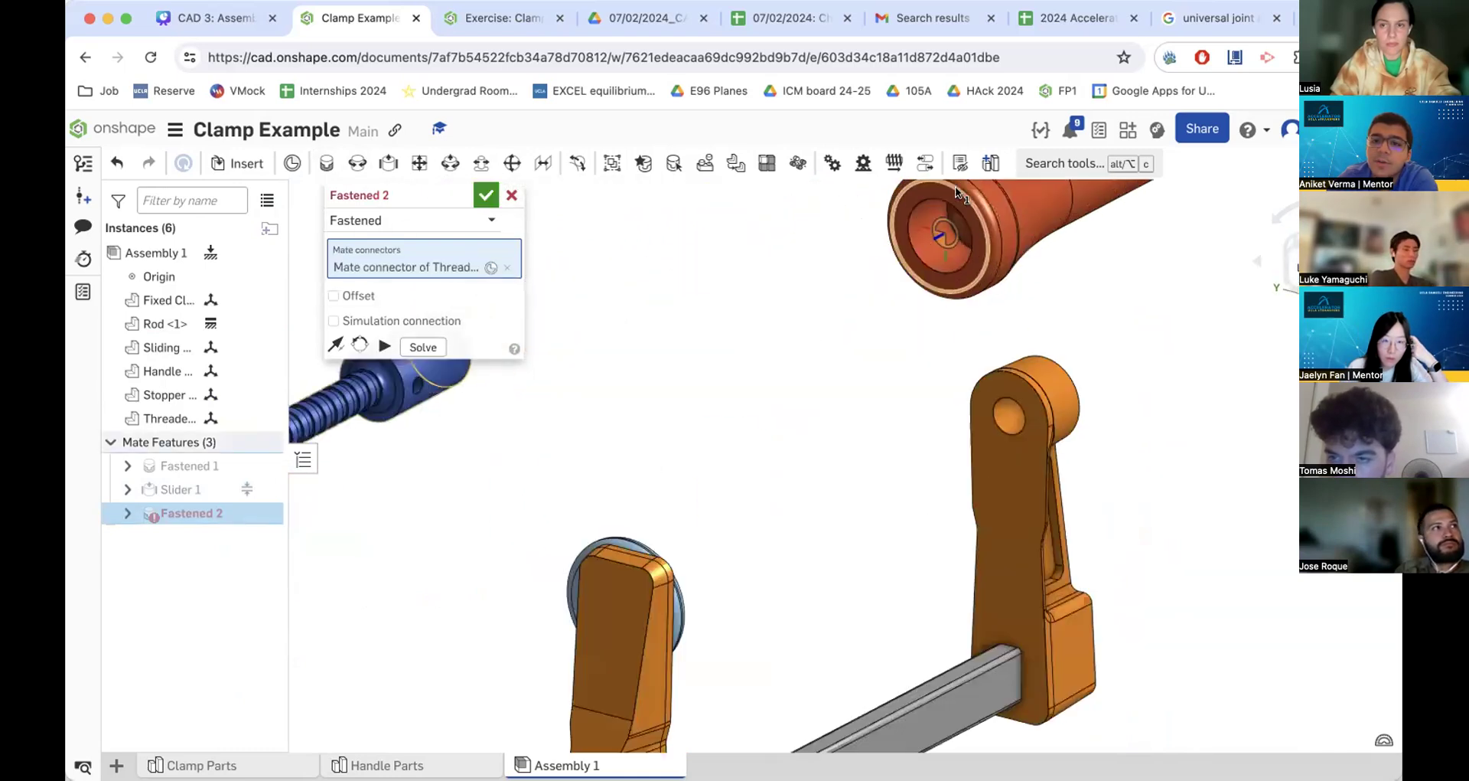
scroll(945, 213, "up", 5)
left_click(951, 216)
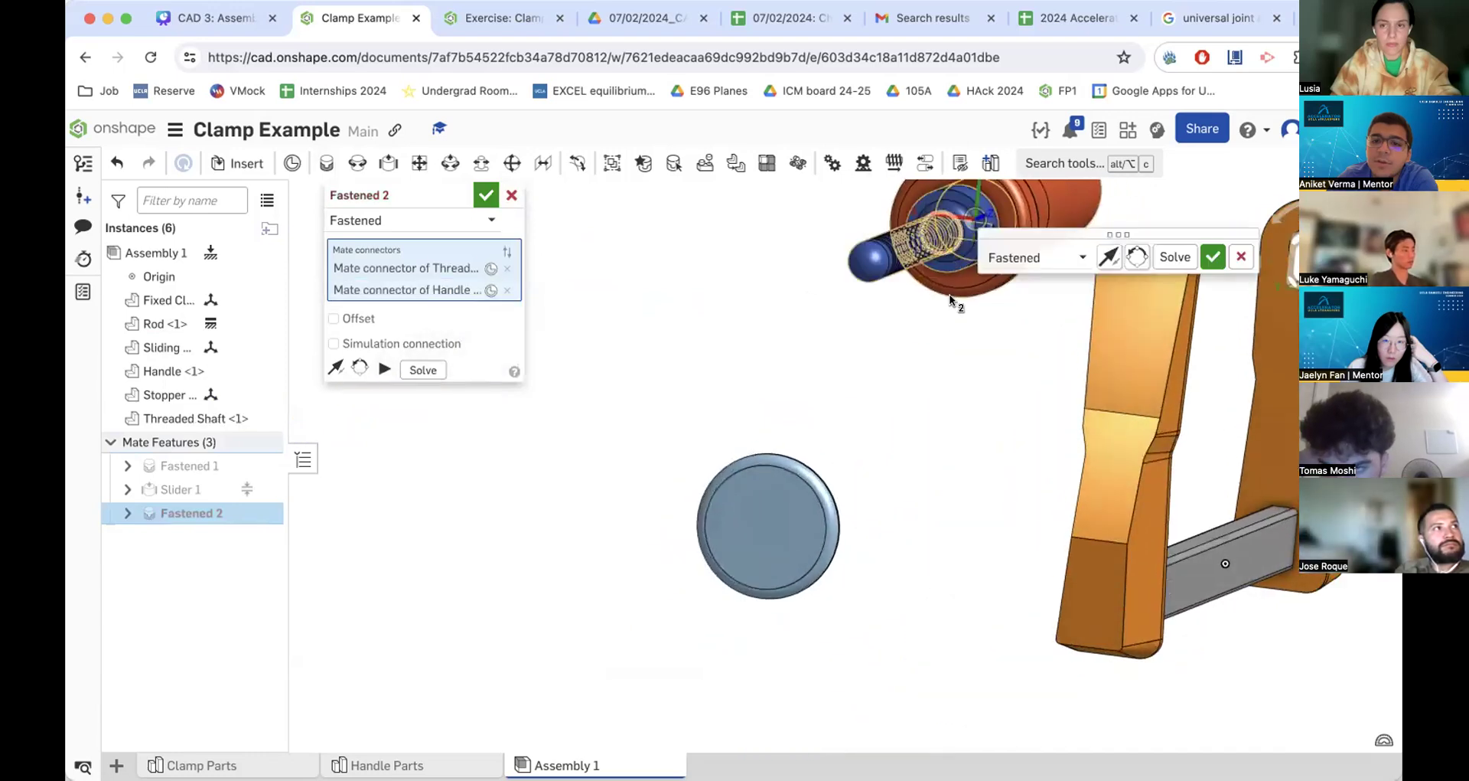
scroll(945, 351, "down", 3)
right_click_drag(943, 350, 914, 345)
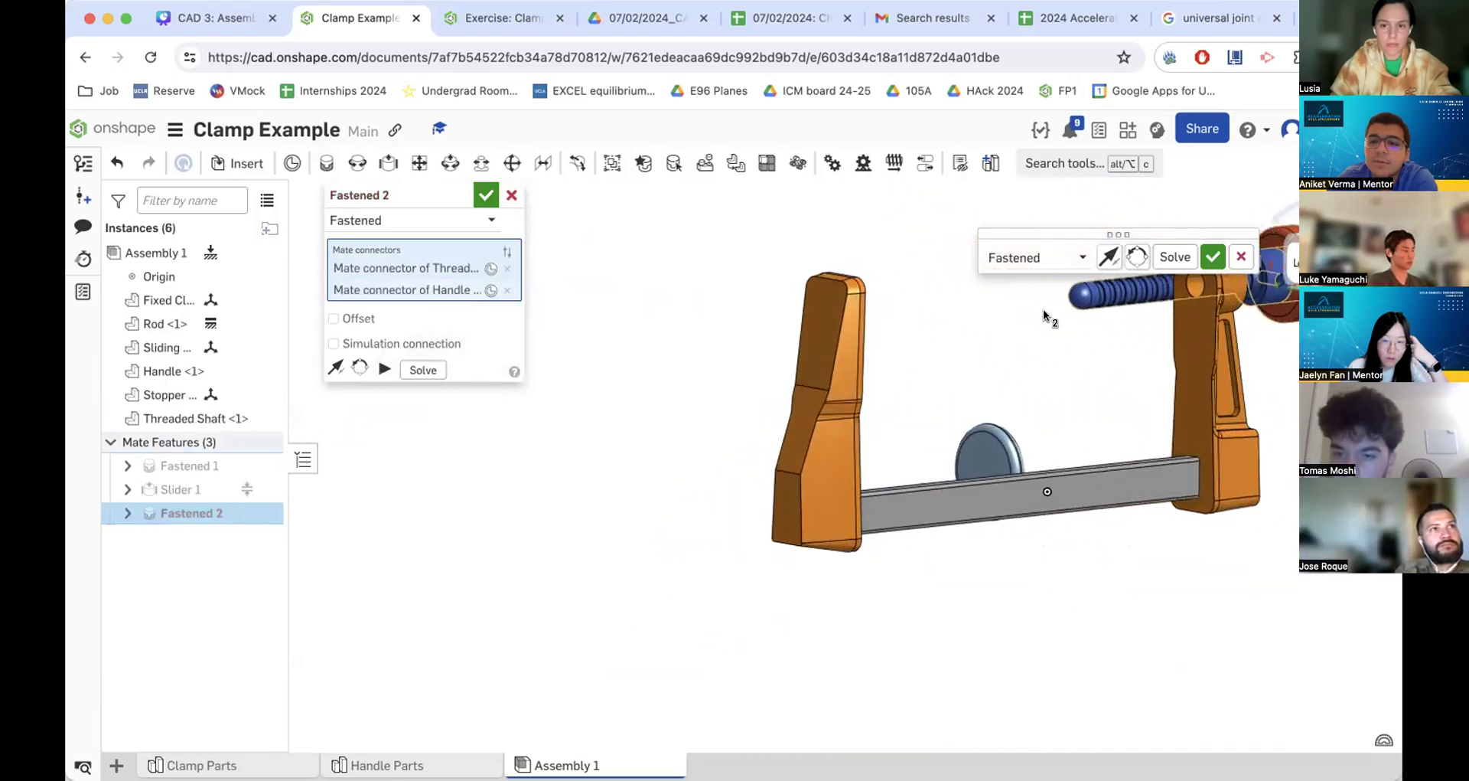
left_click(1212, 257)
Move the joined handle and threaded shaft clear of the sliding clamp and slide the clamp slightly along the rod, leaving out any further Fastened mate.
key("m")
left_click_drag(1150, 291, 832, 258)
mouse_move(1208, 393)
left_mouse_down()
mouse_move(1128, 402)
mouse_move(1231, 391)
left_mouse_up()
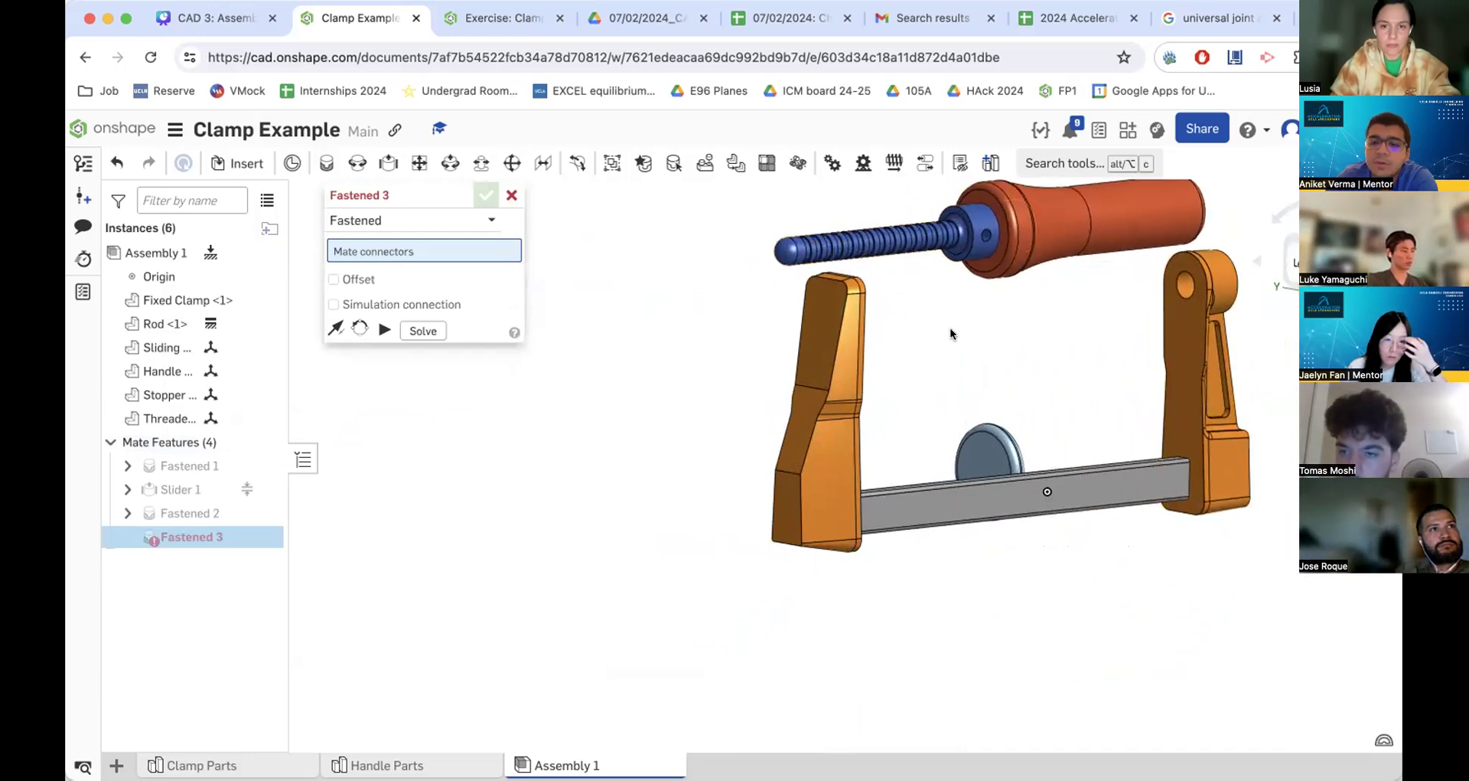
scroll(949, 327, "down", 5)
right_click_drag(991, 332, 945, 340)
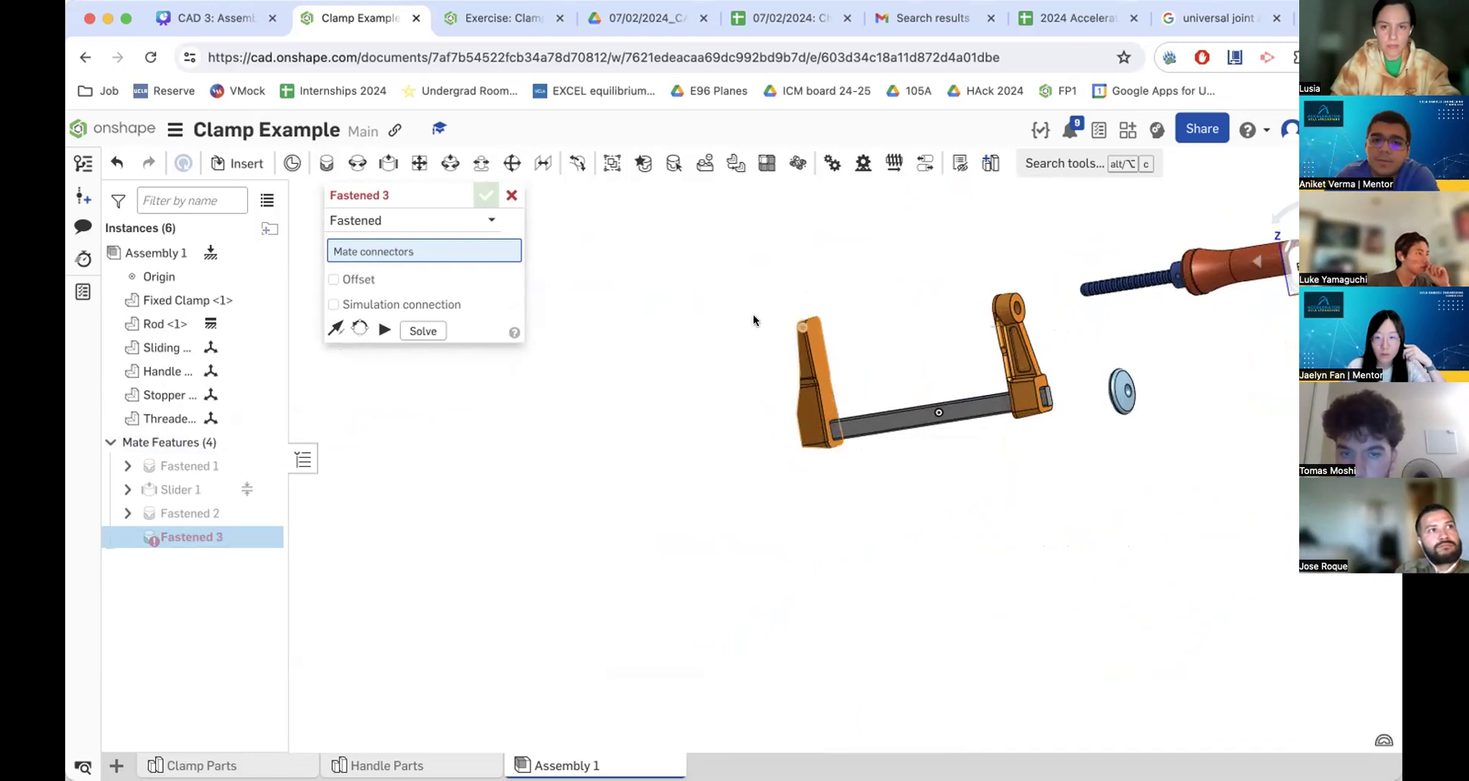
left_click(511, 193)
Move the loose stopper up in front of the threaded shaft's rounded tip.
scroll(1181, 413, "up", 5)
scroll(1167, 408, "down", 5)
scroll(1169, 316, "up", 5)
scroll(1119, 401, "down", 2)
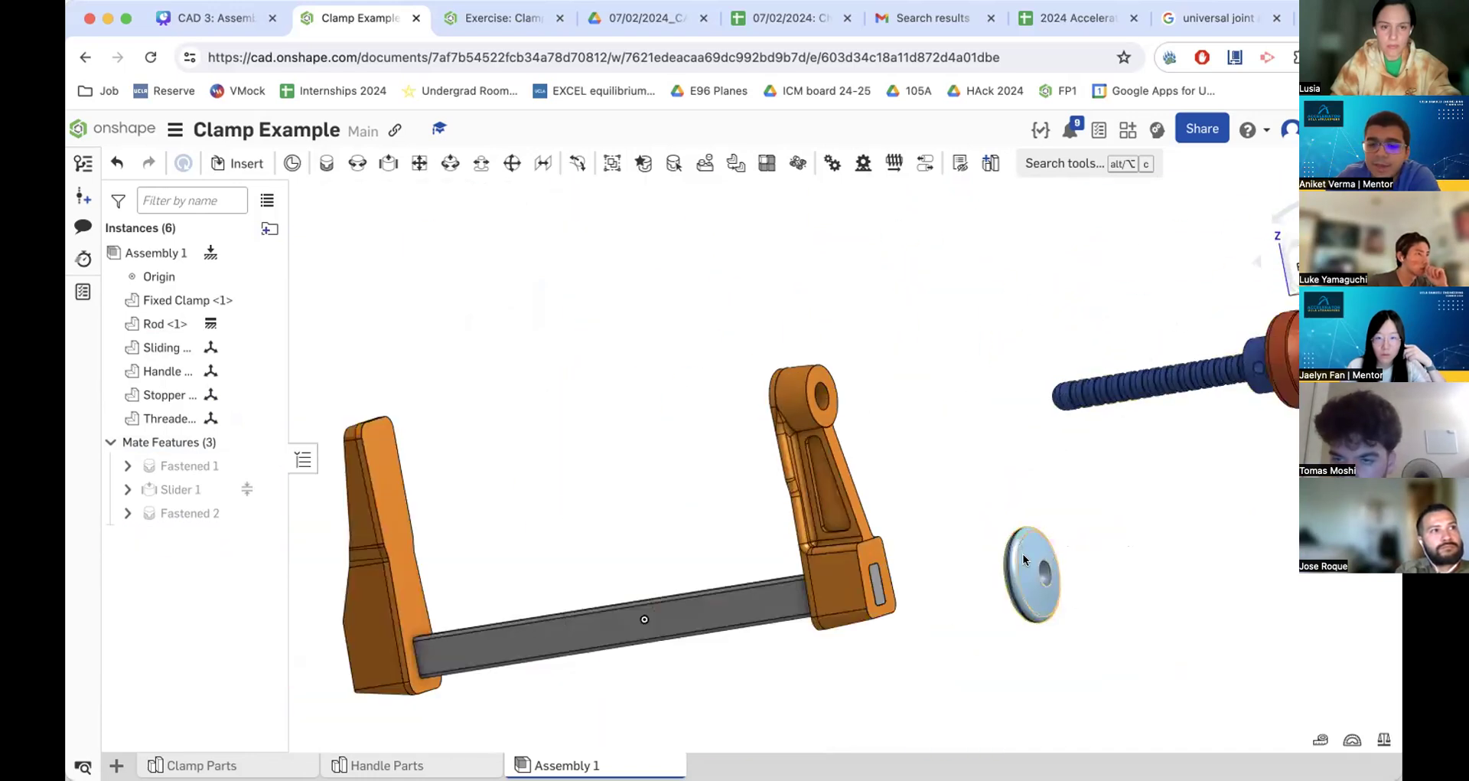
left_click_drag(1023, 554, 955, 343)
right_click_drag(1041, 429, 1134, 425)
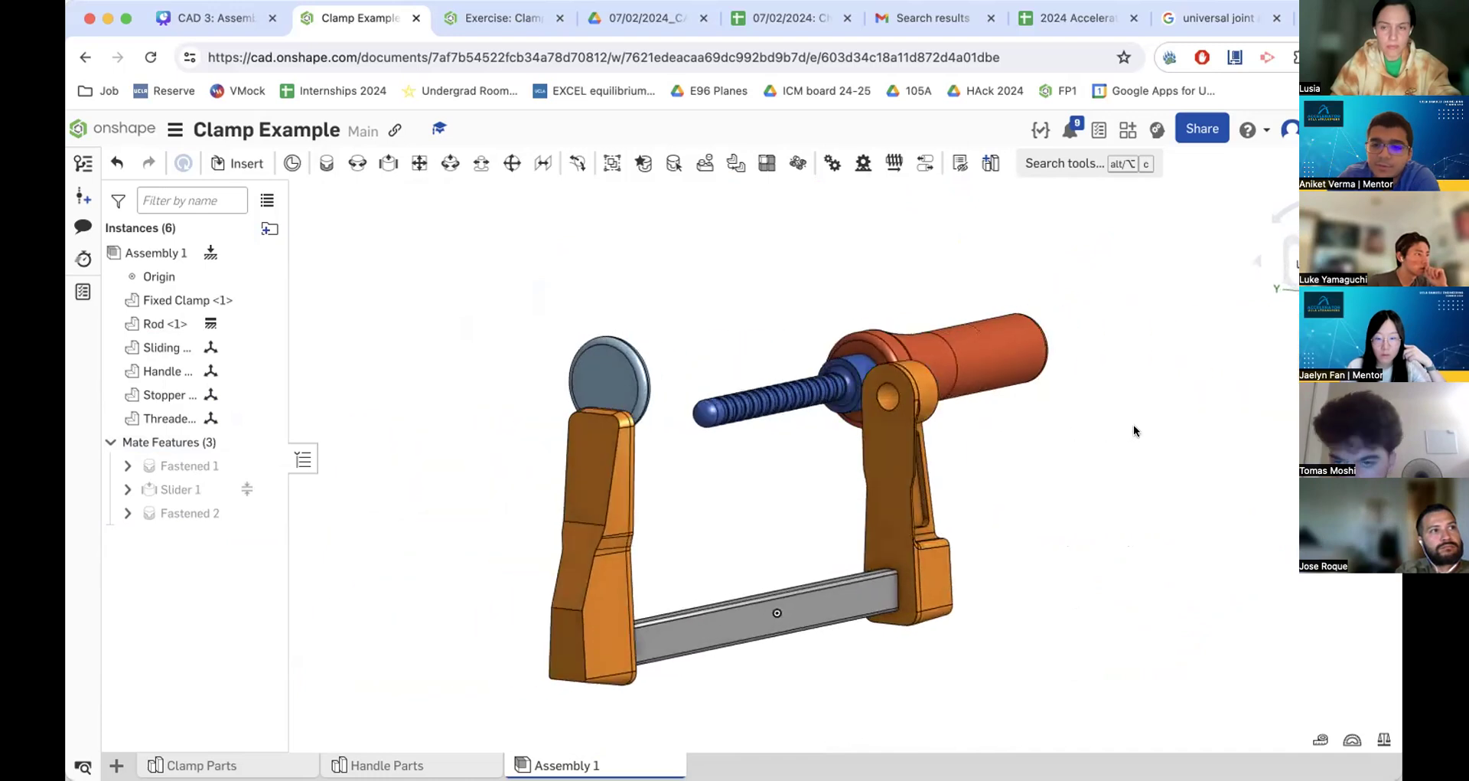
Examine the threaded shaft's rounded tip and the stopper's hole to see how the two parts should join.
scroll(724, 448, "up", 5)
scroll(686, 464, "down", 4)
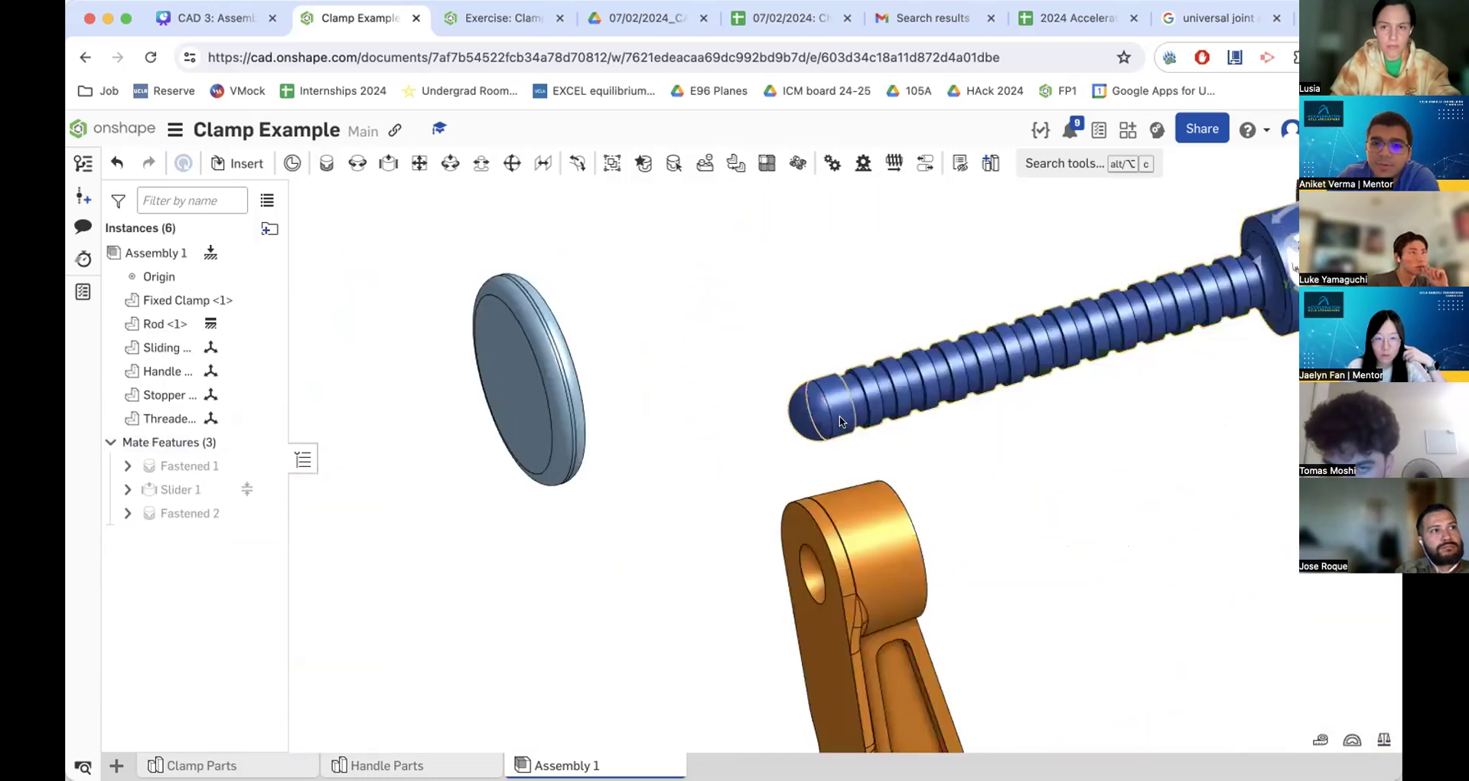
scroll(798, 436, "up", 5)
scroll(830, 411, "down", 5)
right_click_drag(833, 369, 713, 392)
scroll(1033, 294, "up", 5)
right_click_drag(1032, 293, 1061, 303)
scroll(1087, 355, "down", 5)
scroll(1218, 502, "down", 1)
Bring the threaded shaft's tip close to the stopper's hole and start a Ball mate at the center of the rounded tip.
left_click_drag(1221, 452, 1144, 393)
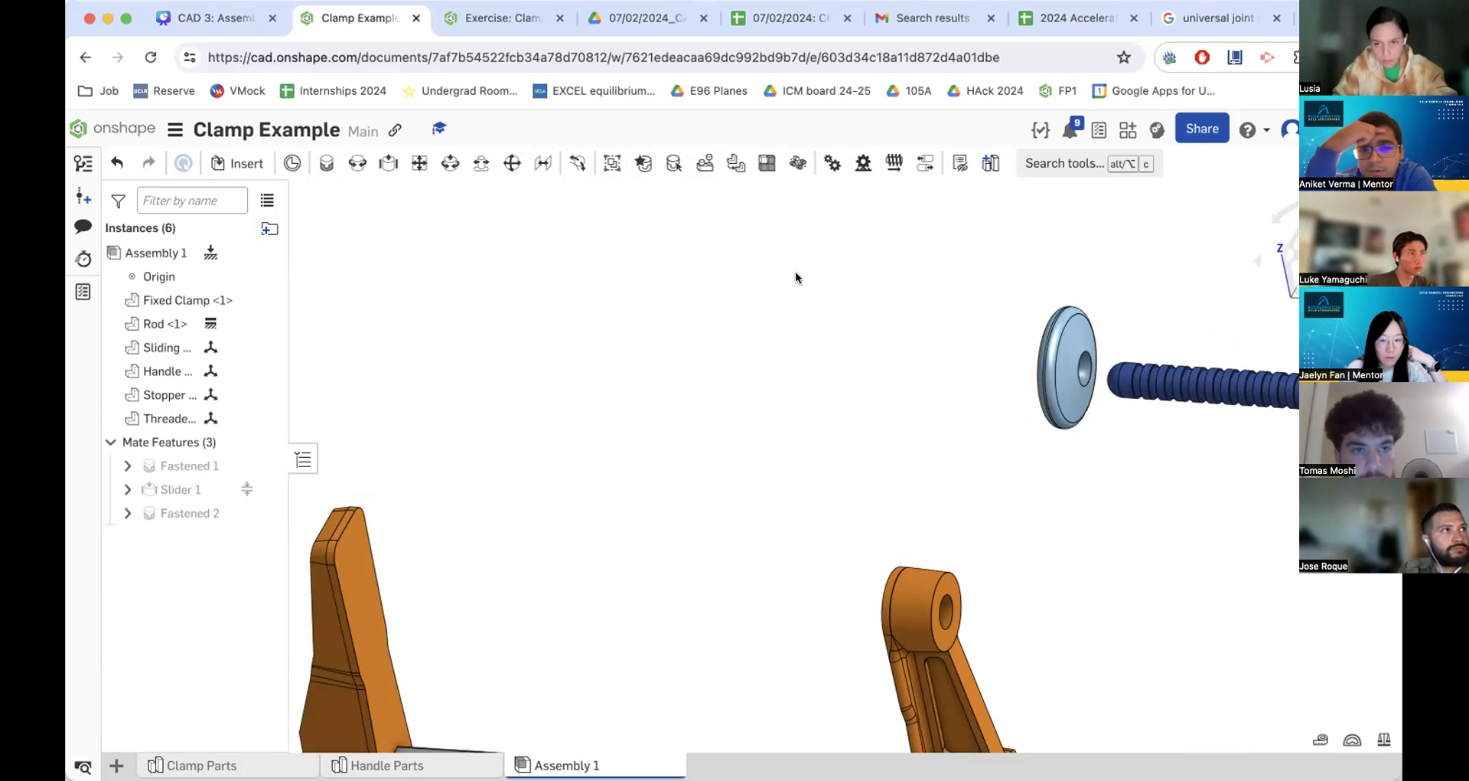
left_click(513, 169)
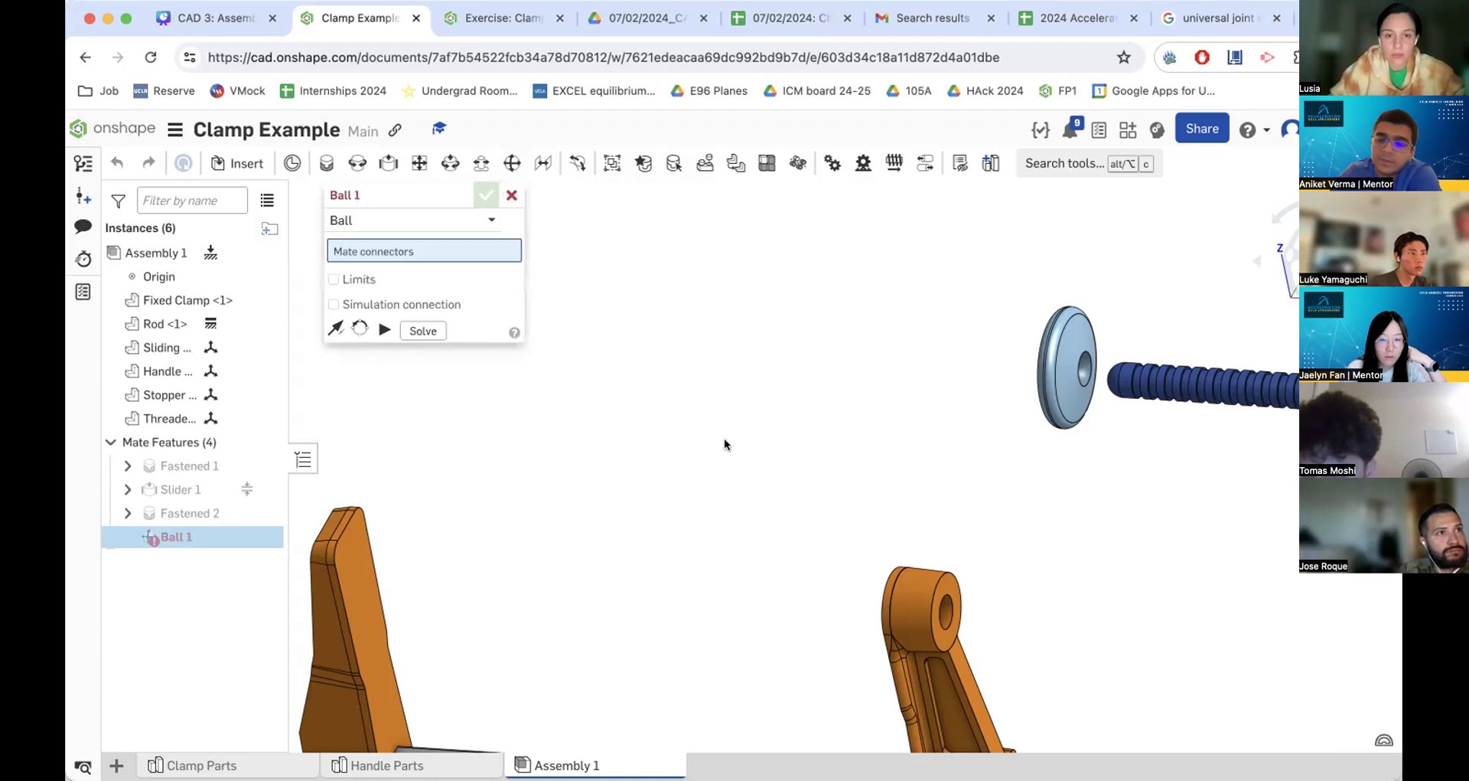
scroll(884, 360, "up", 1)
right_click_drag(885, 361, 980, 372)
scroll(896, 355, "up", 3)
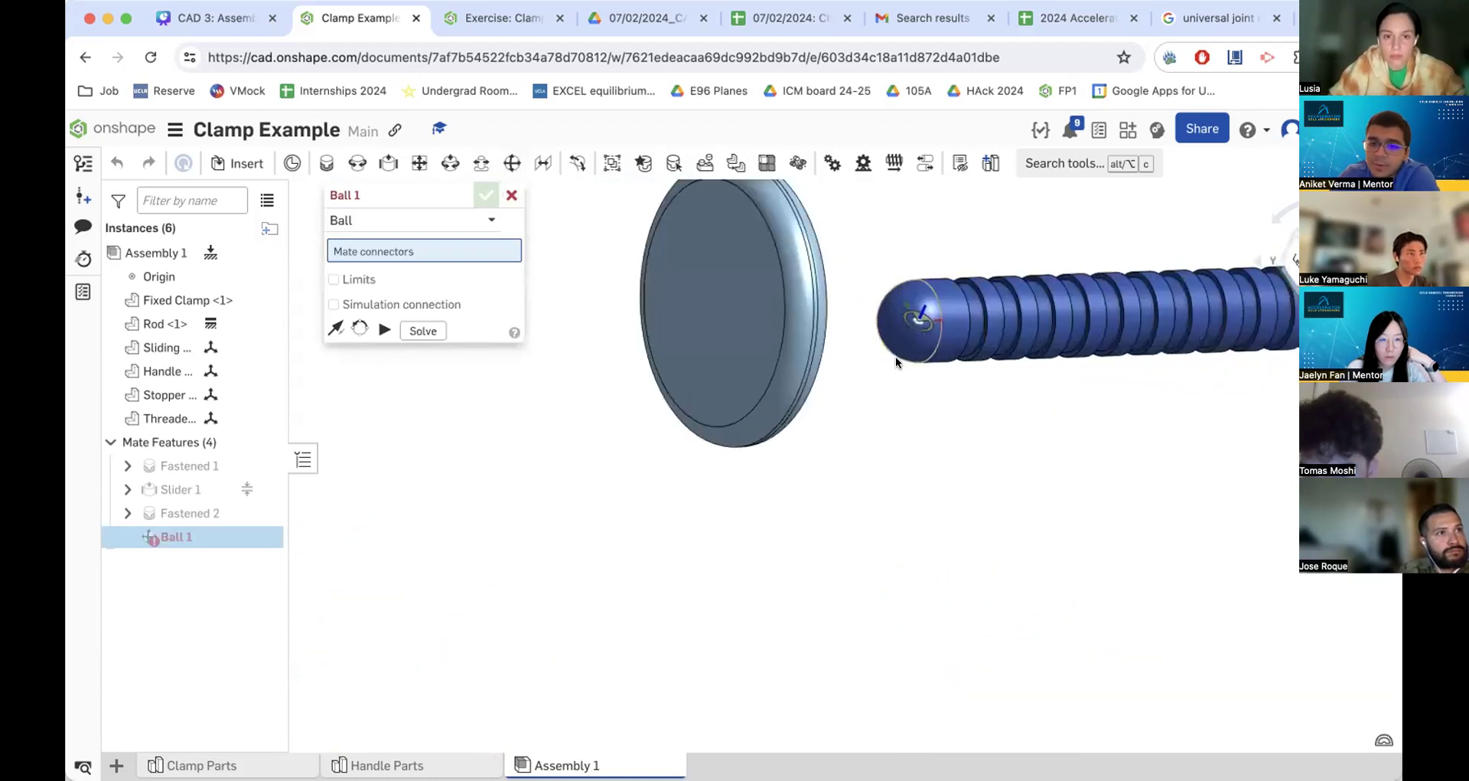
Define the ball mate's connectors at the threaded rod's rounded tip and the stopper's socket.
left_click(900, 326)
right_click_drag(882, 414, 677, 277)
scroll(676, 273, "down", 5)
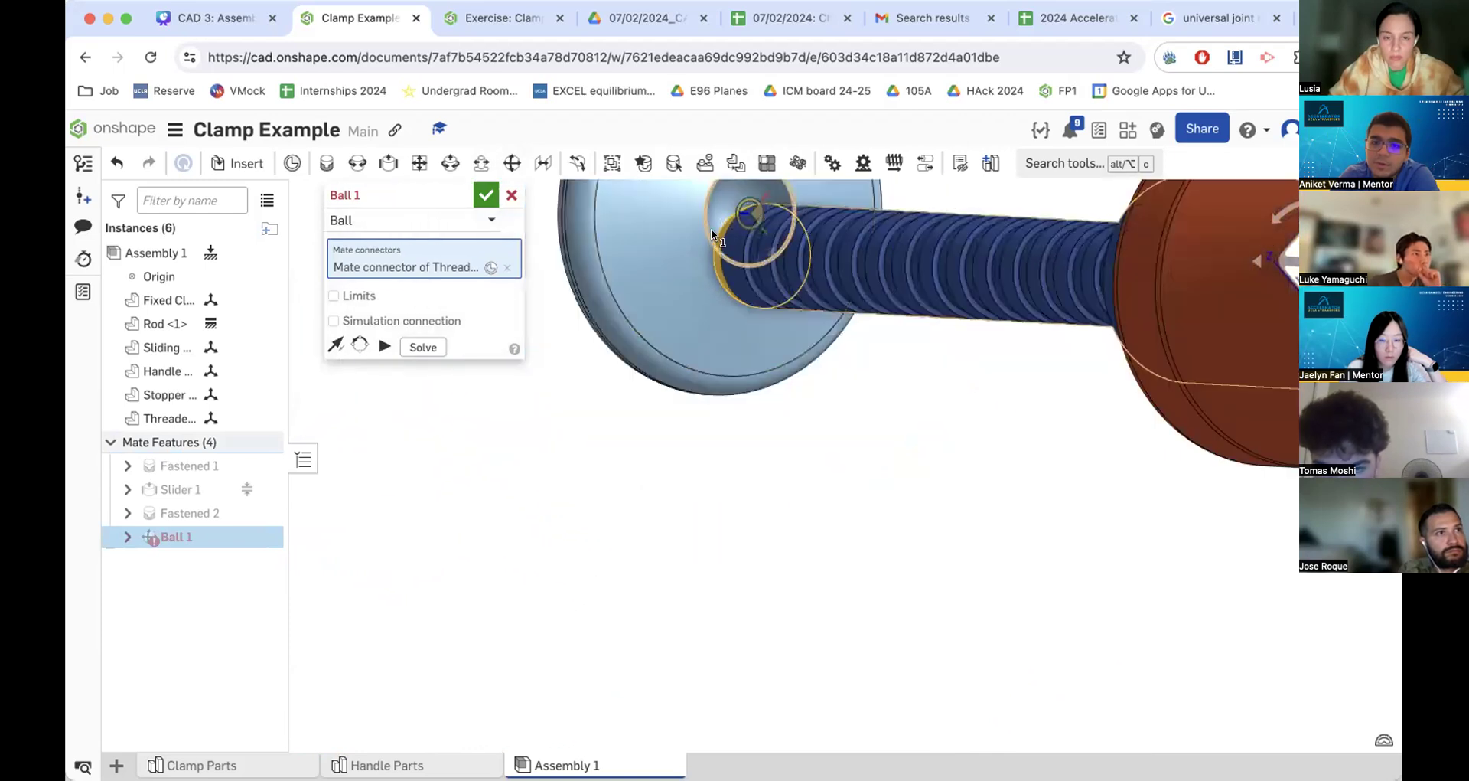
scroll(715, 191, "up", 6)
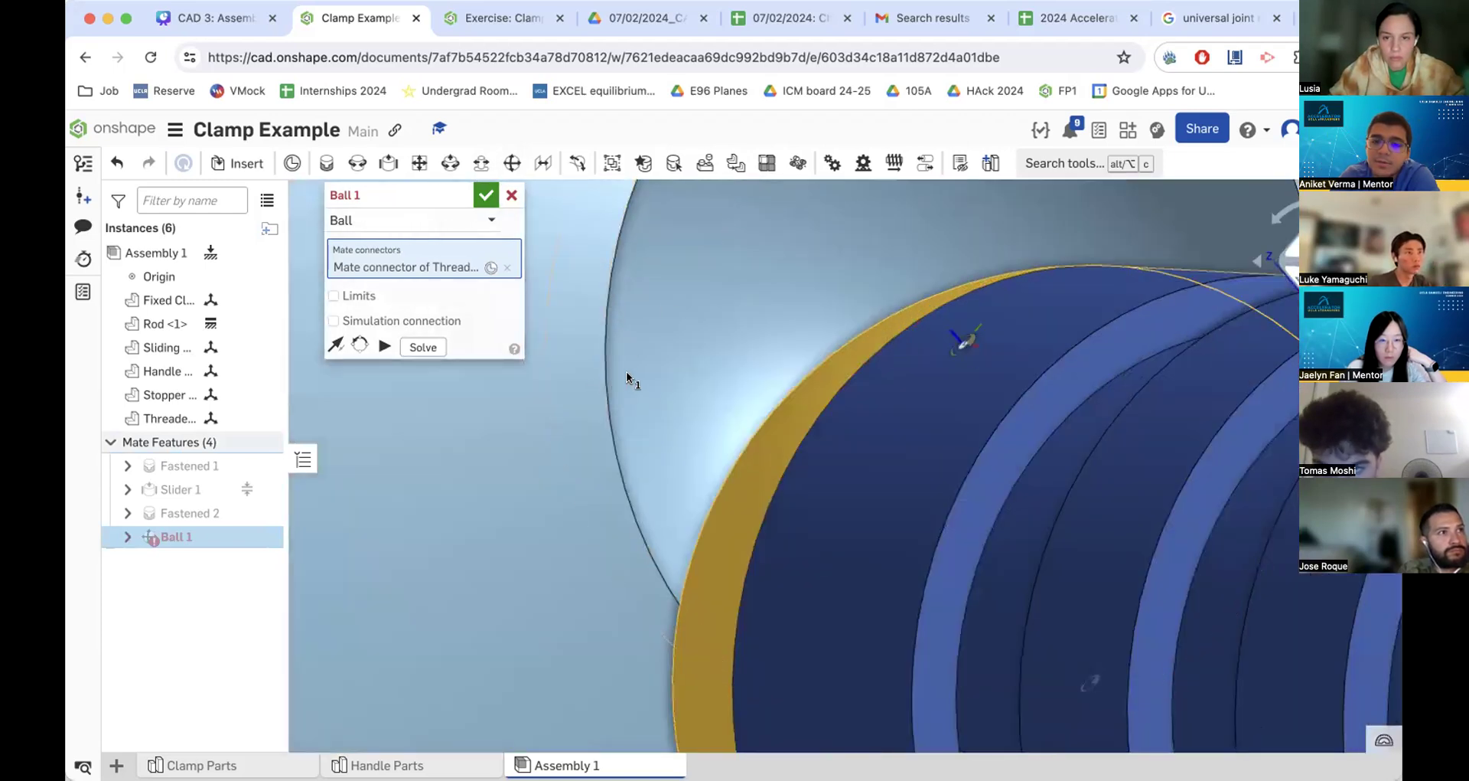
scroll(626, 370, "down", 2)
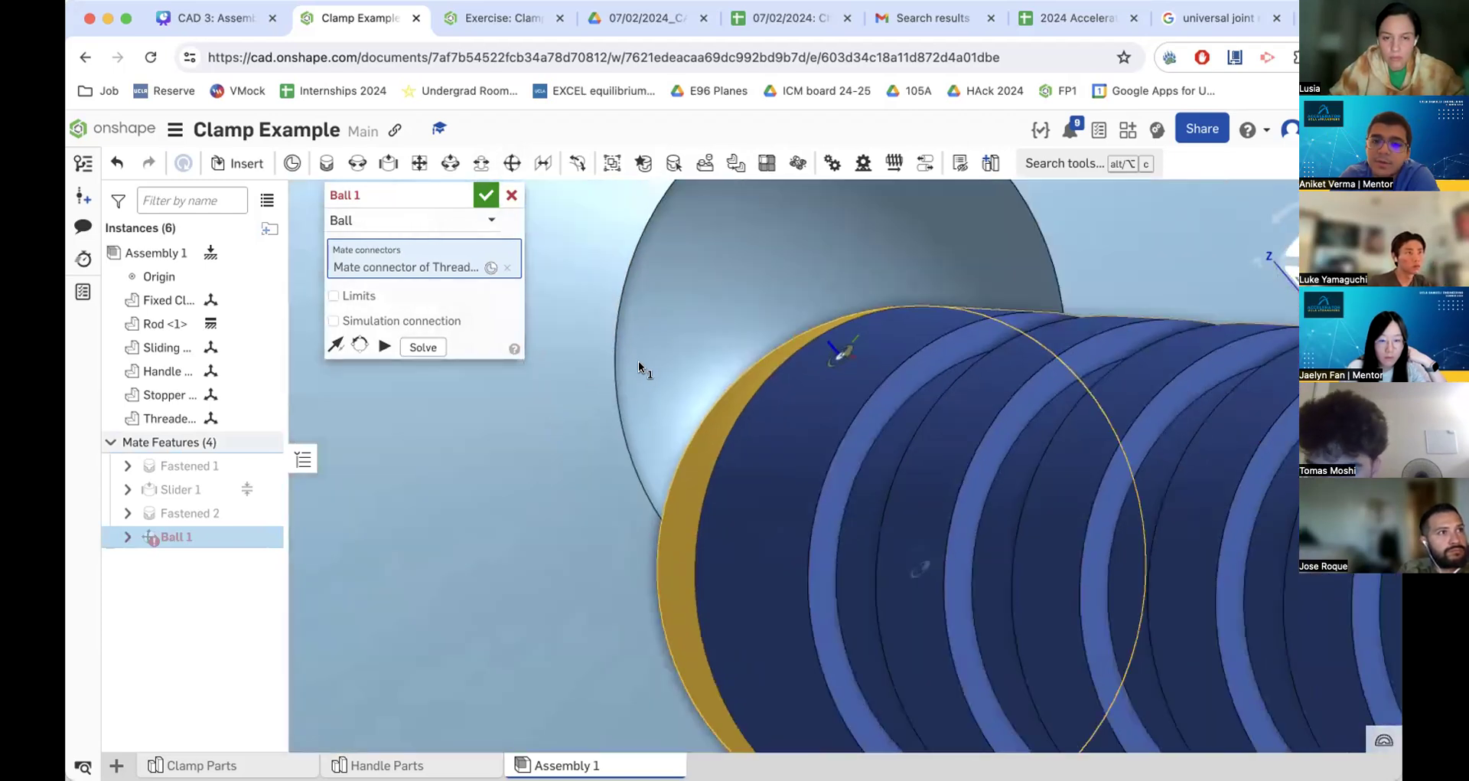
left_click(648, 283)
scroll(566, 346, "down", 3)
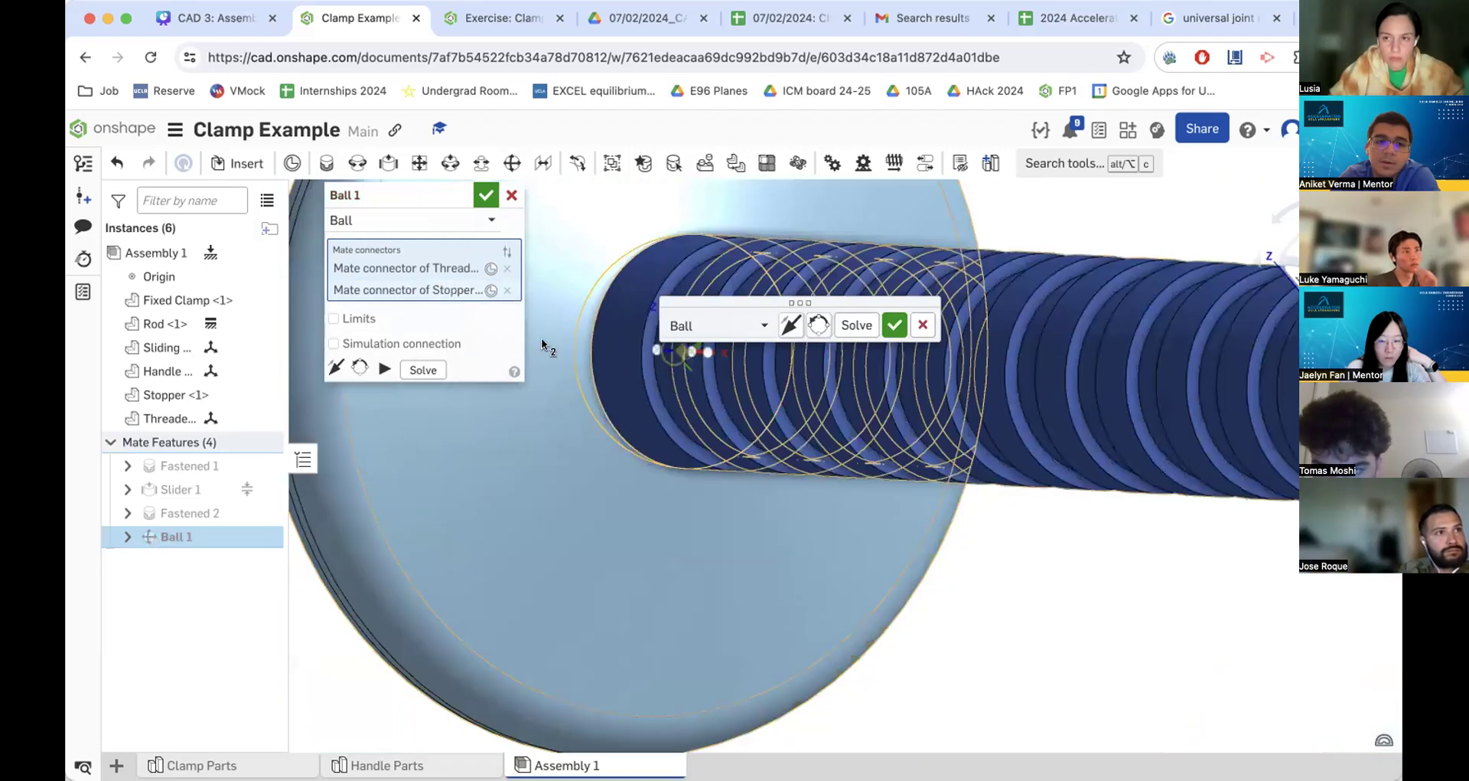
Animate the ball mate to preview how the threaded rod pivots on the stopper.
scroll(842, 565, "up", 1)
right_click_drag(897, 560, 499, 387)
left_click(383, 370)
scroll(545, 463, "down", 5)
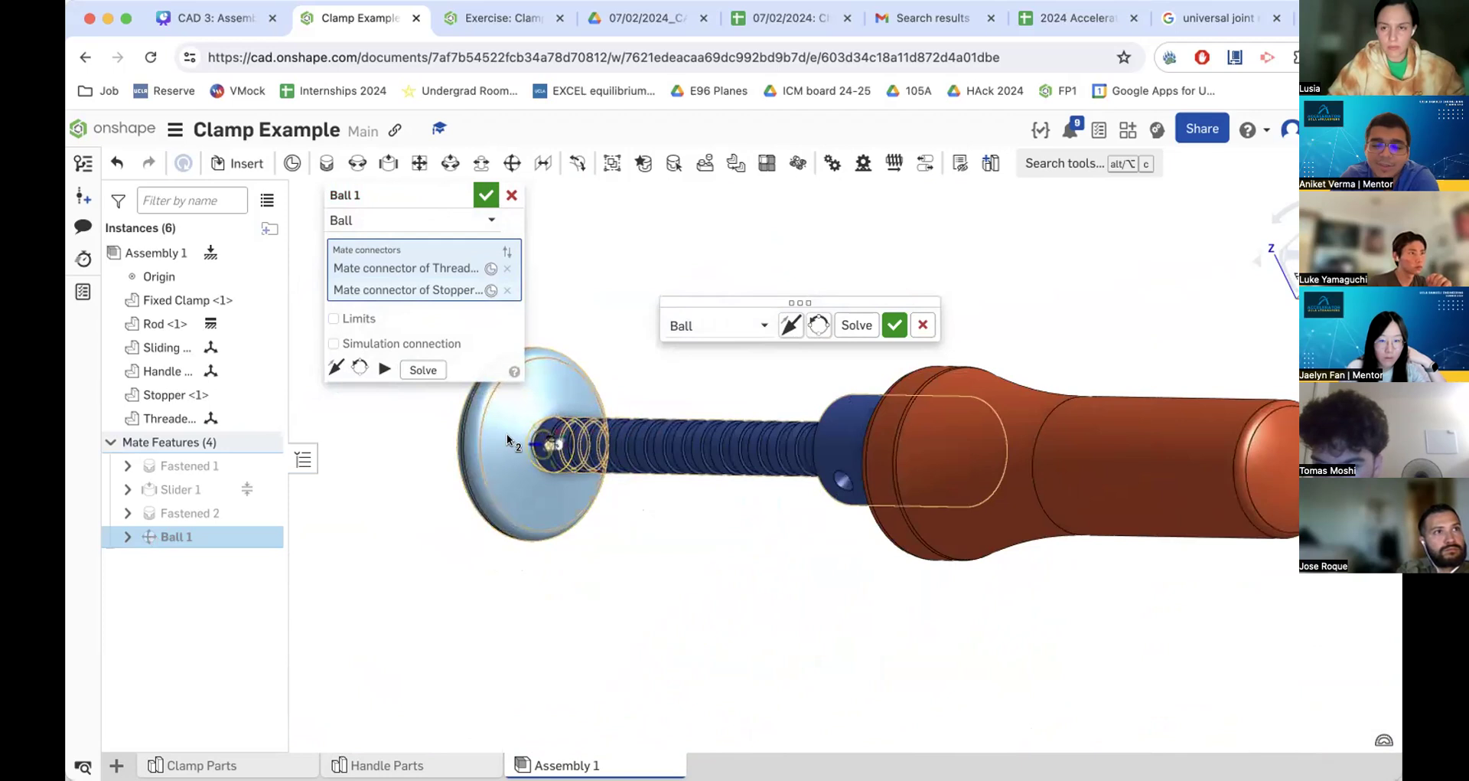
left_click(384, 370)
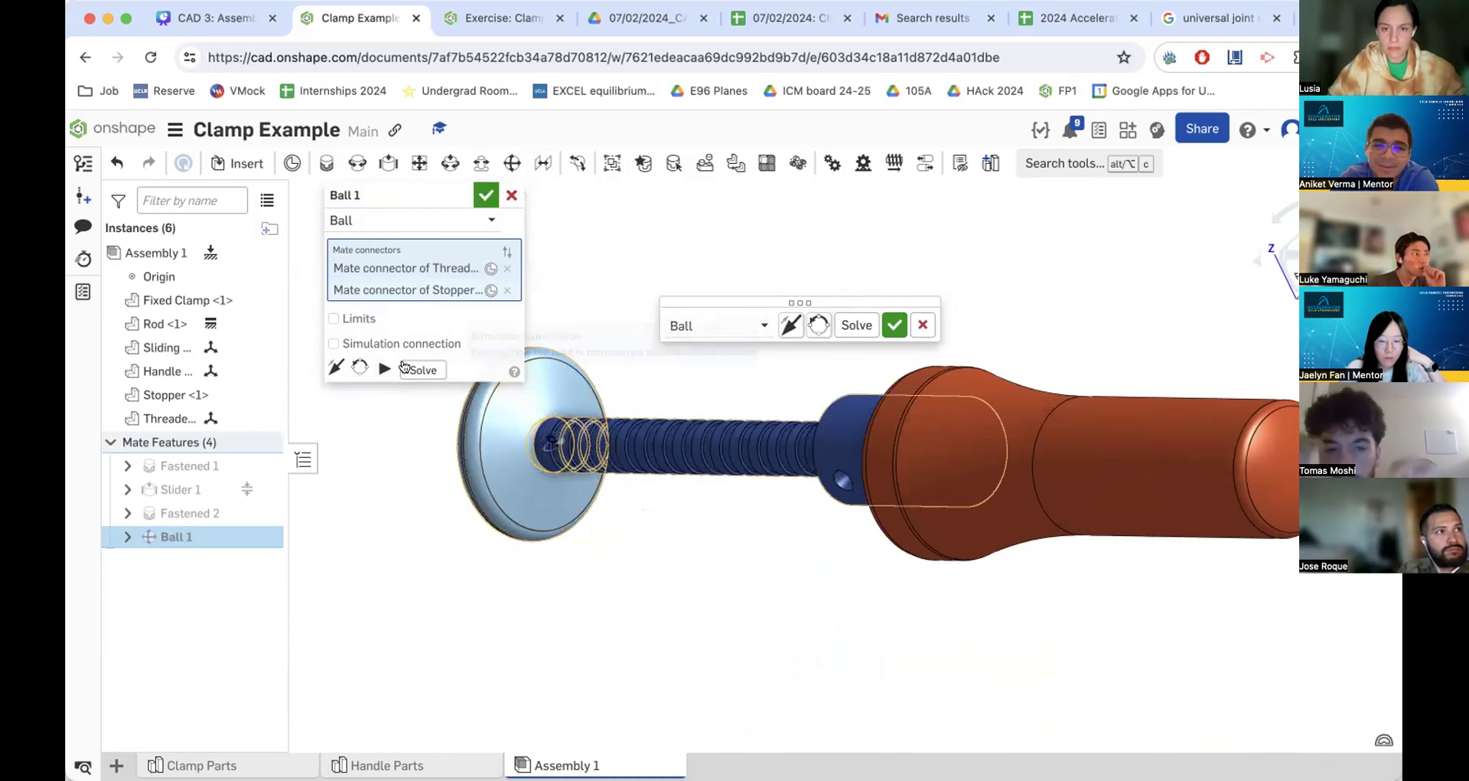
left_click(385, 370)
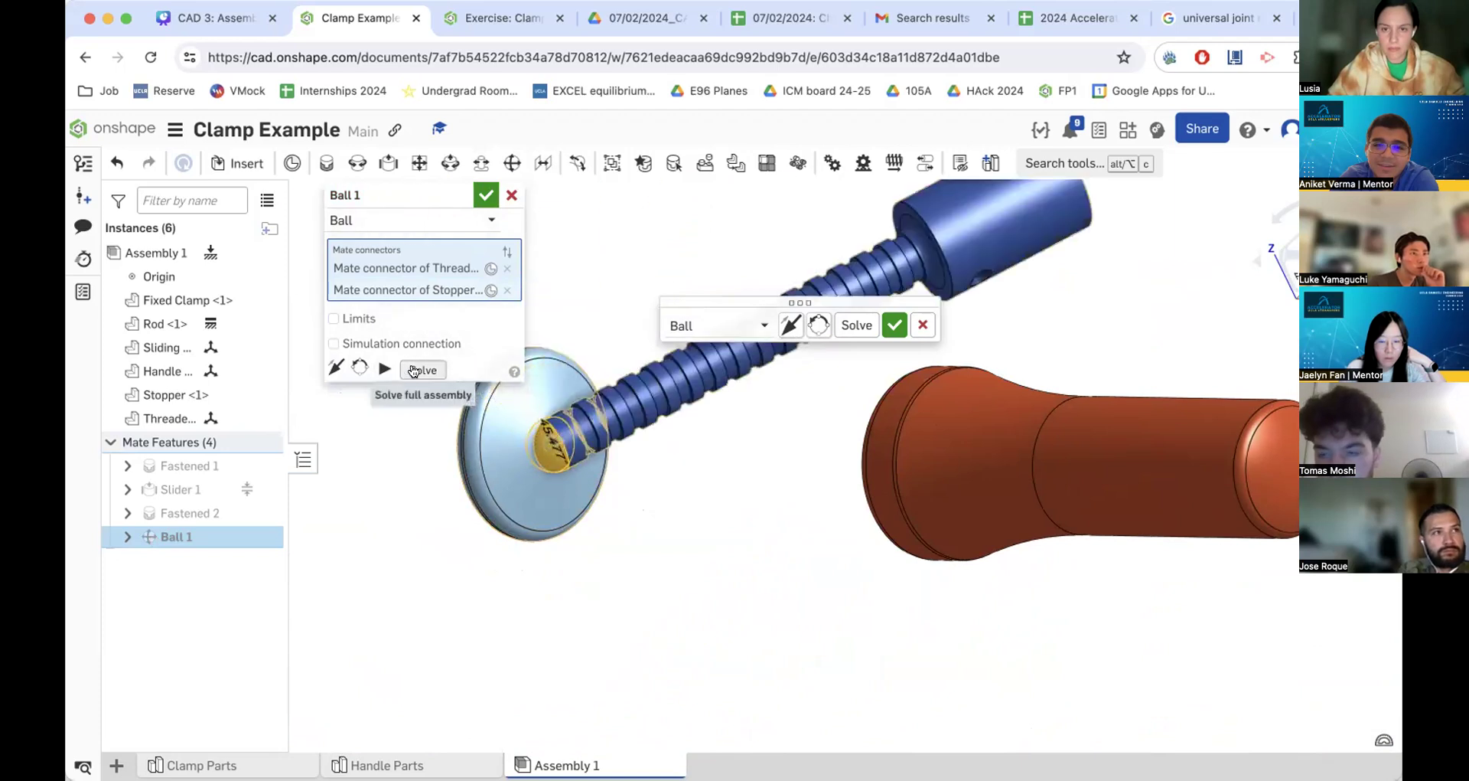
Solve the full assembly and accept the ball mate between the threaded rod and the stopper.
left_click(424, 369)
scroll(545, 372, "down", 5)
right_click_drag(551, 436, 771, 463)
left_click_drag(770, 464, 853, 463)
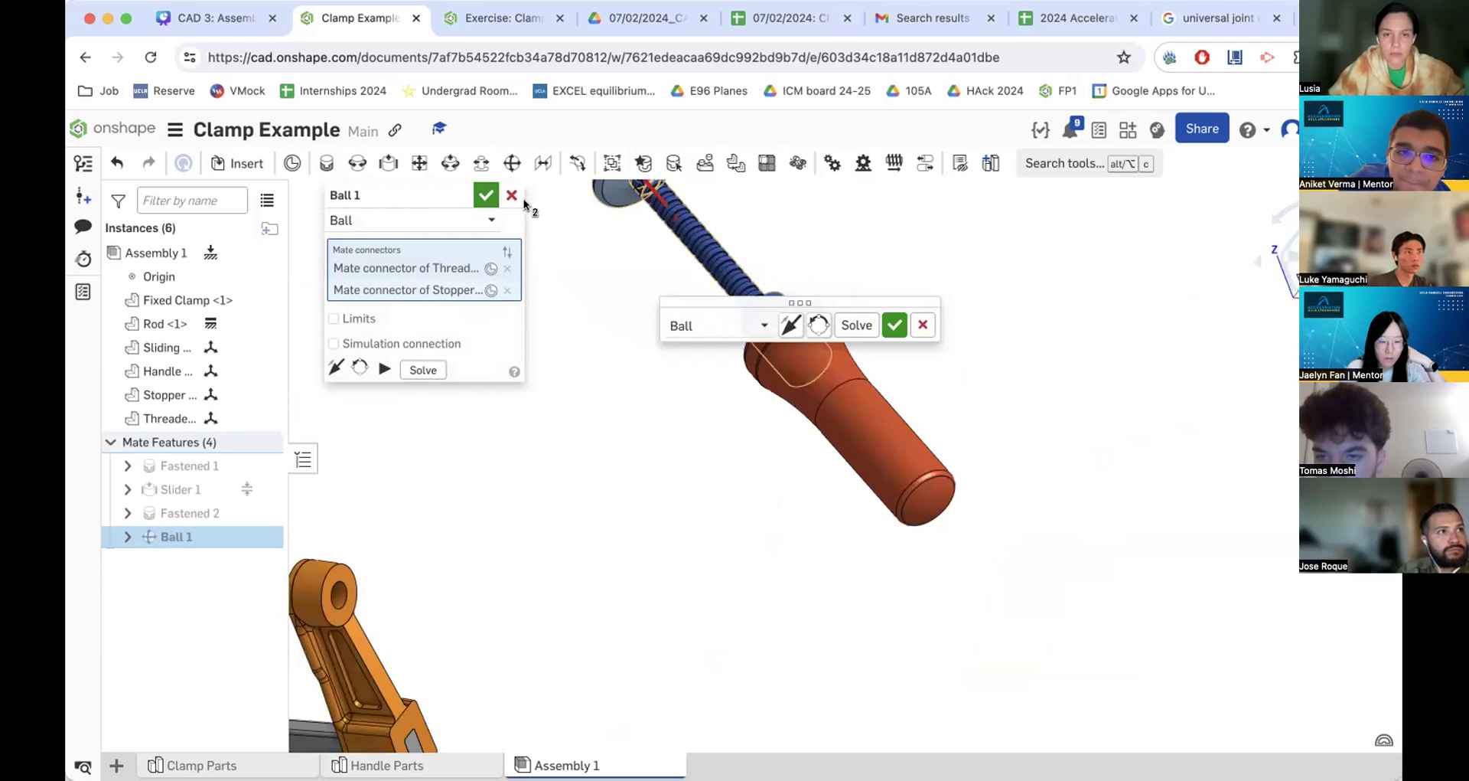
left_click(475, 196)
scroll(596, 254, "down", 5)
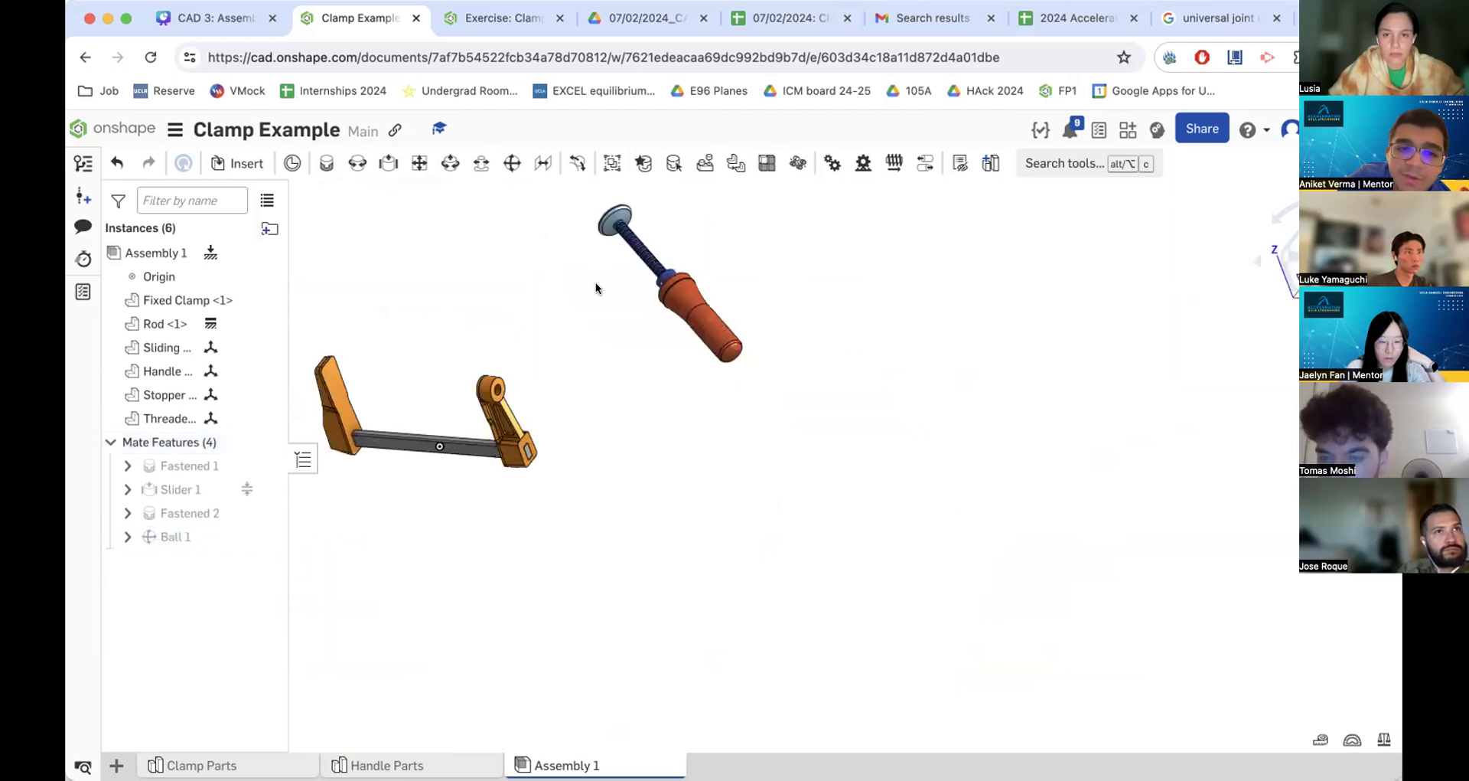
Move the stopper, threaded rod and handle closer to the sliding clamp, and reset the ball mate.
left_click_drag(599, 231, 579, 401)
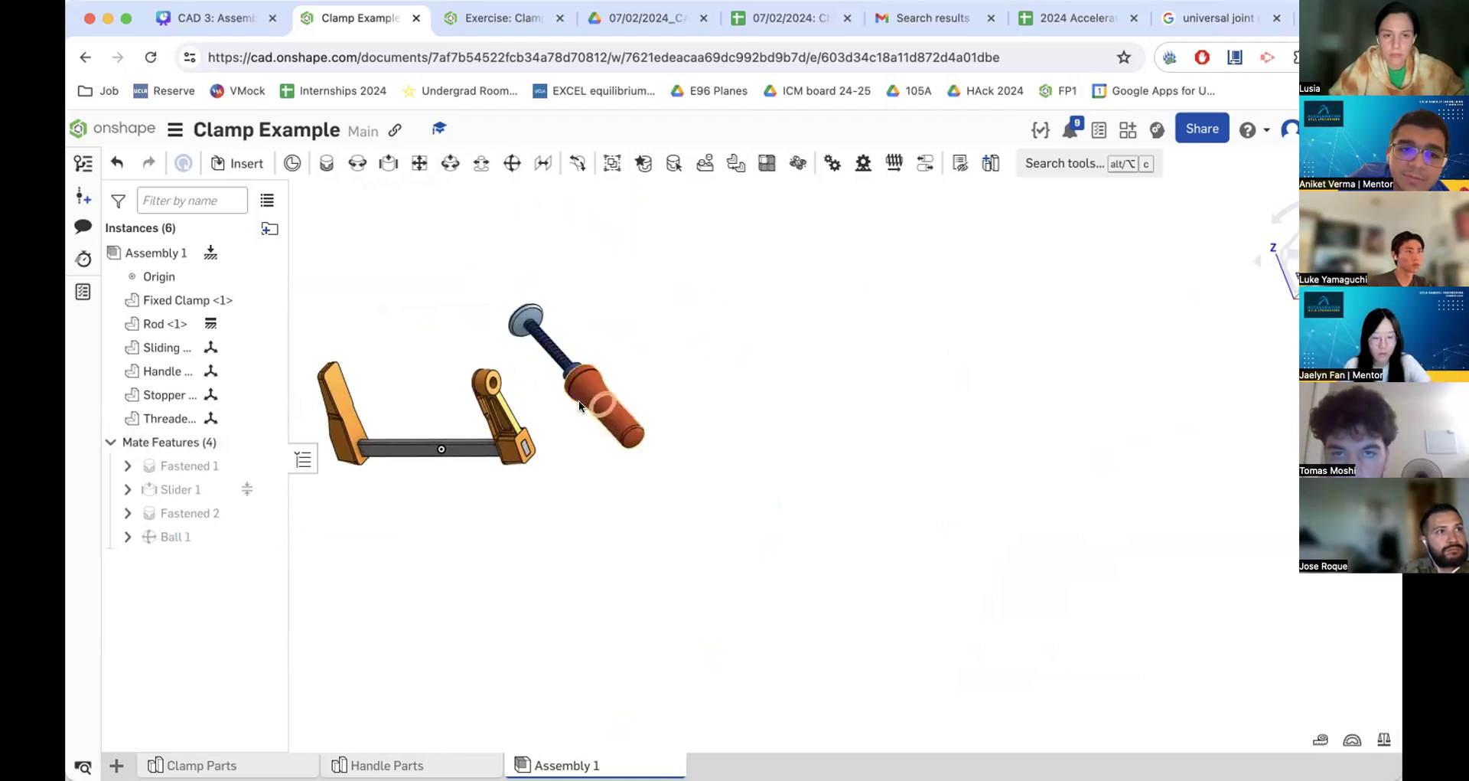
right_click(207, 536)
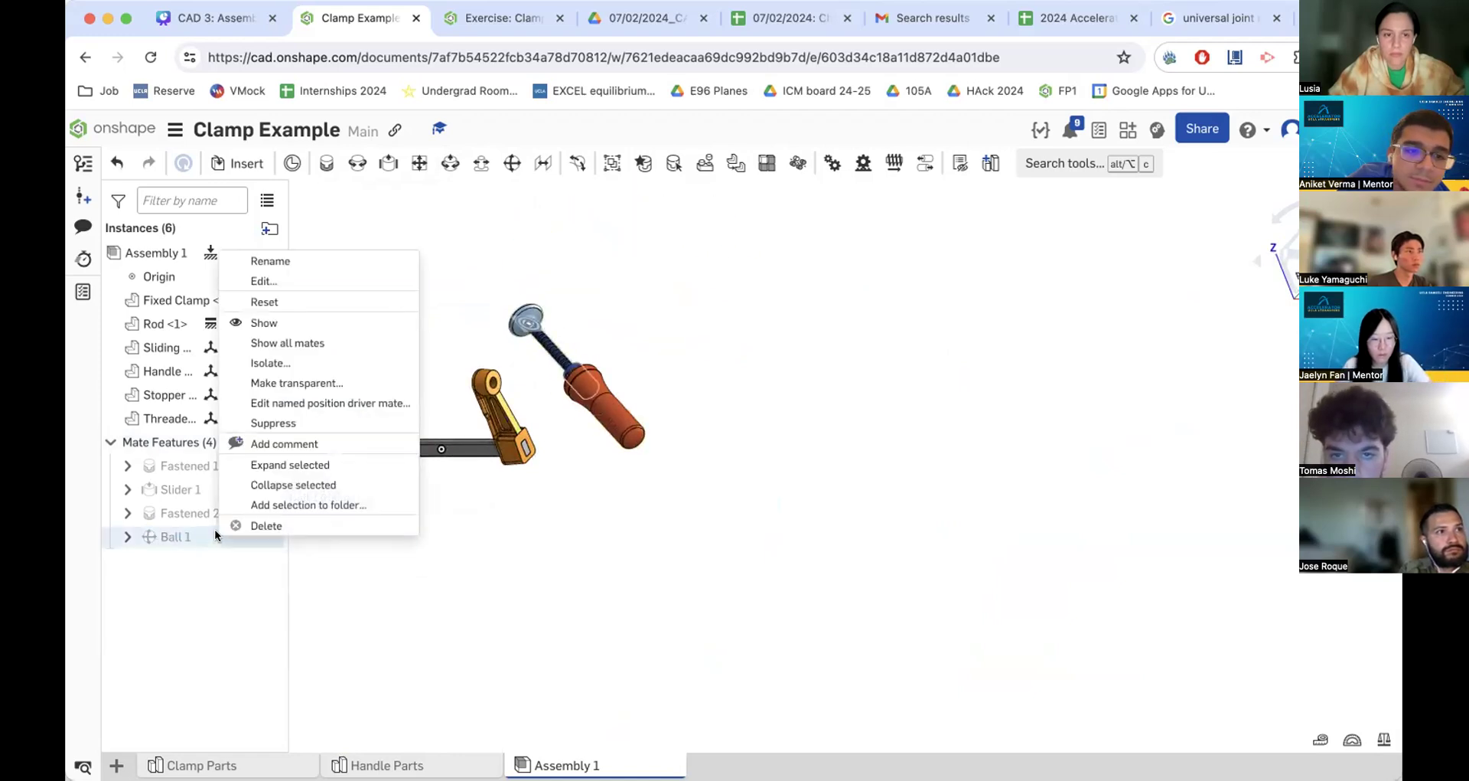
left_click(300, 302)
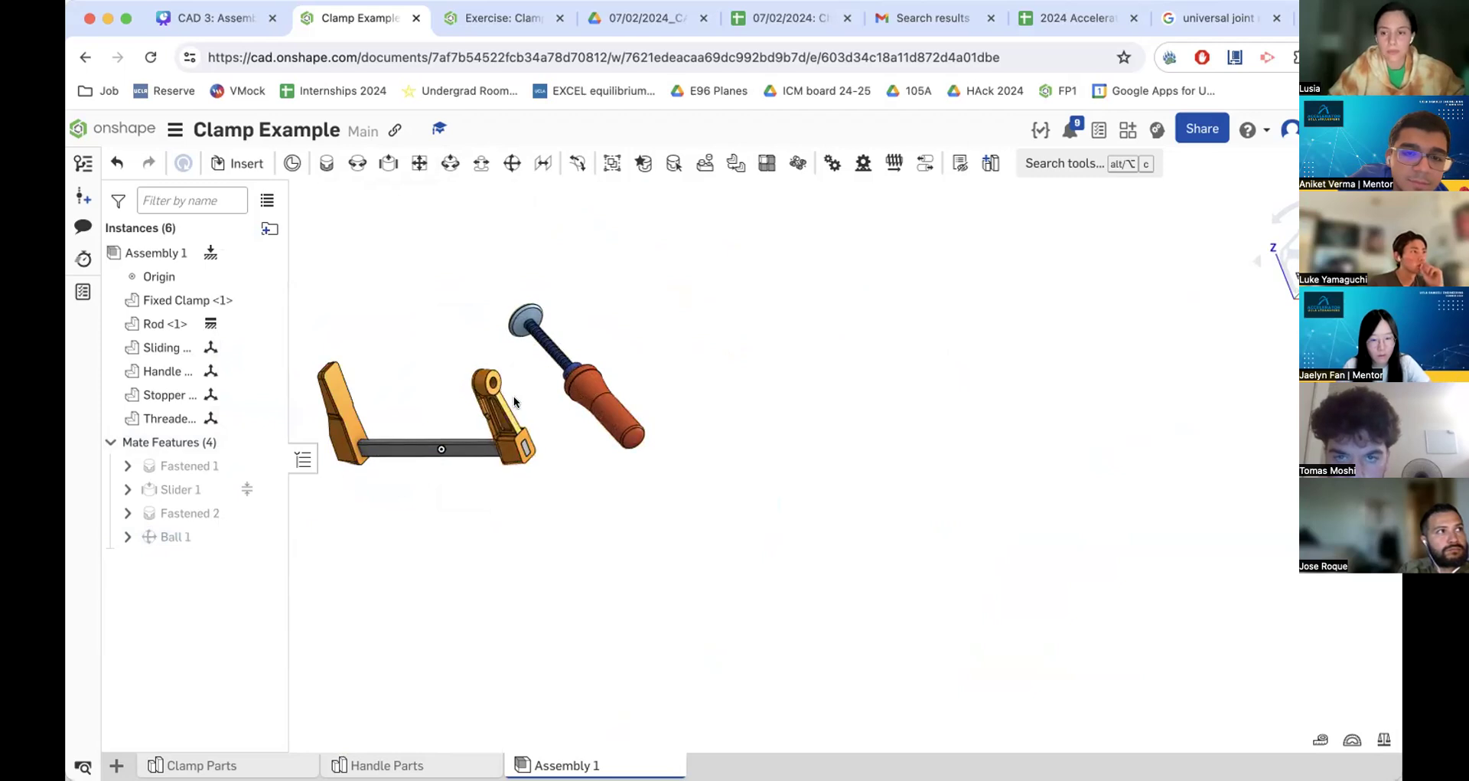
scroll(539, 309, "up", 5)
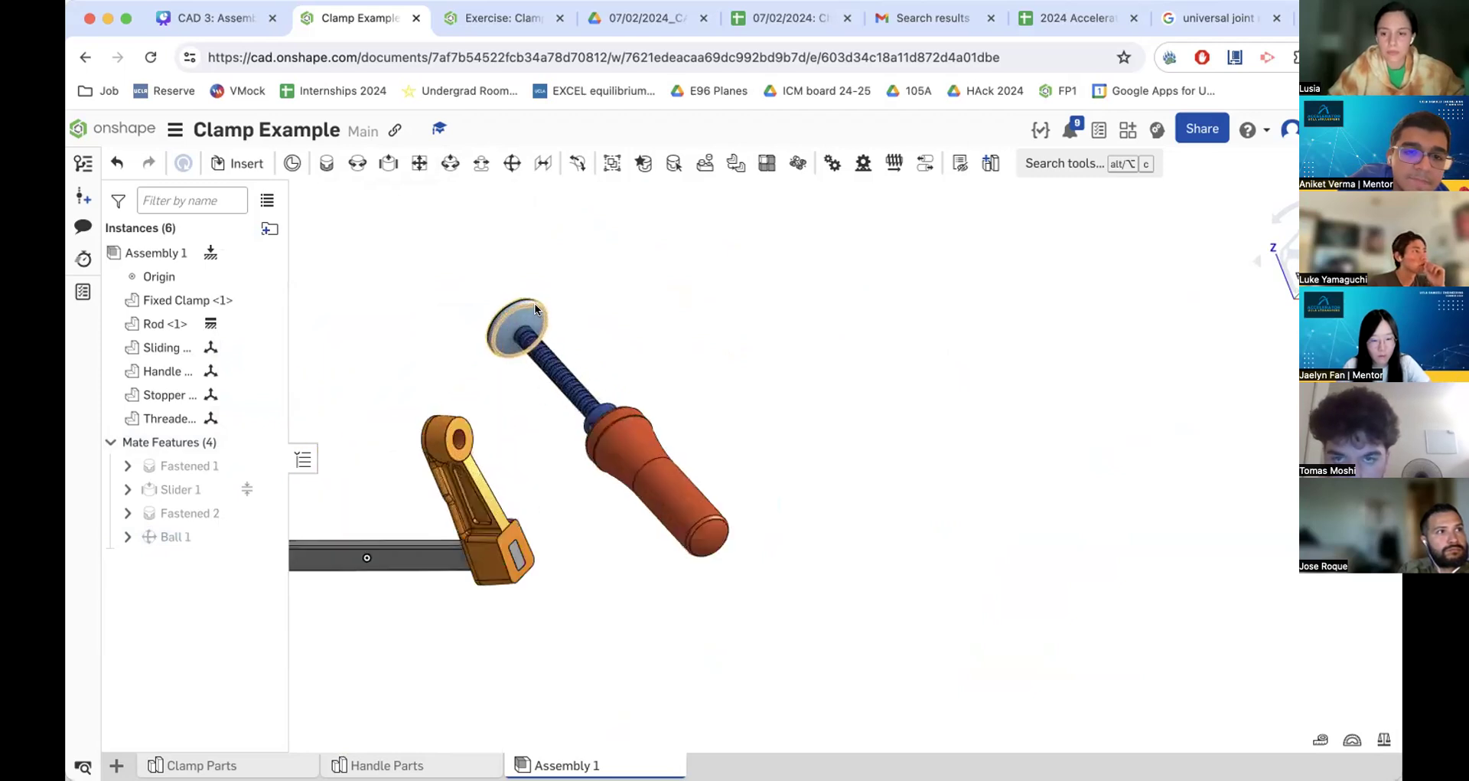
right_click(211, 514)
left_click(201, 536)
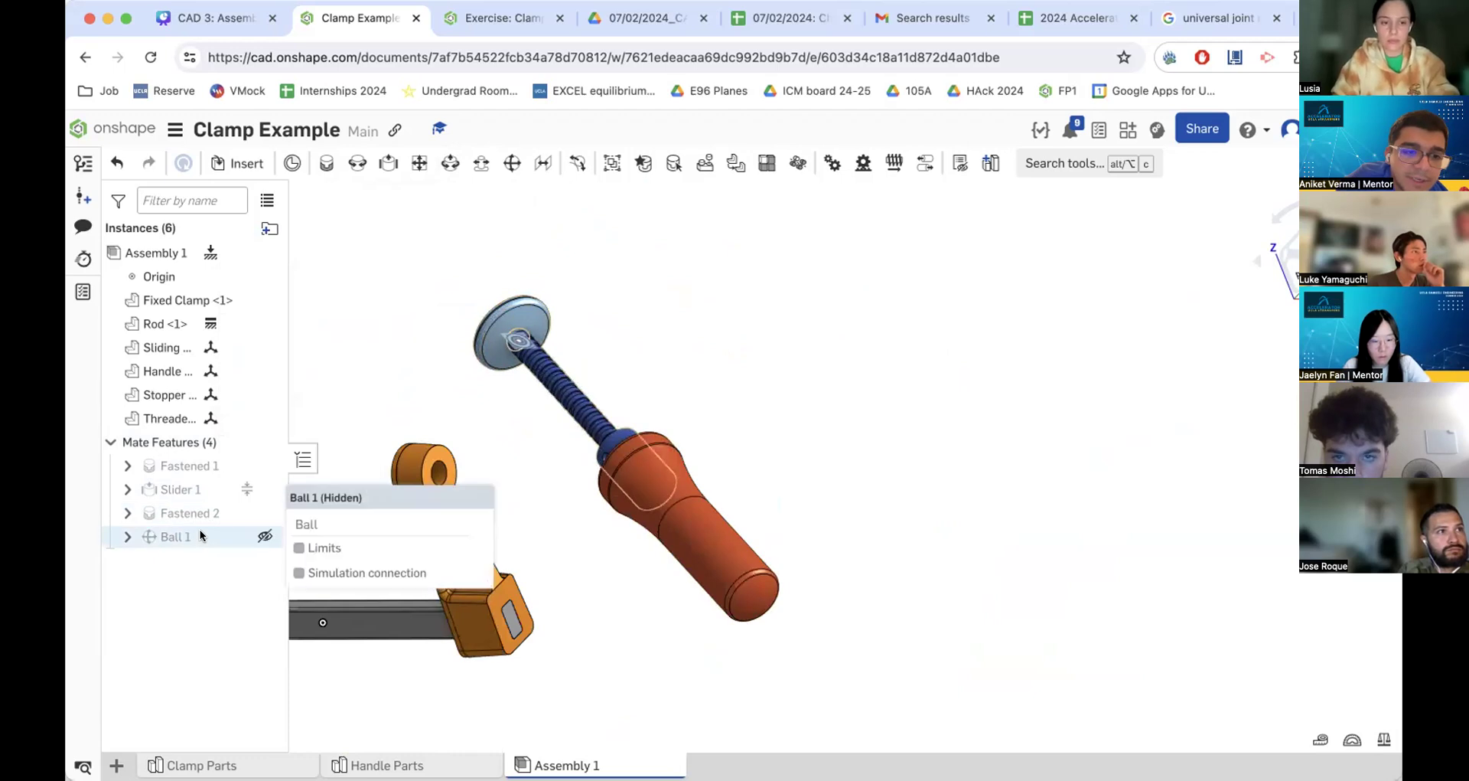
right_click(203, 534)
left_click(167, 531)
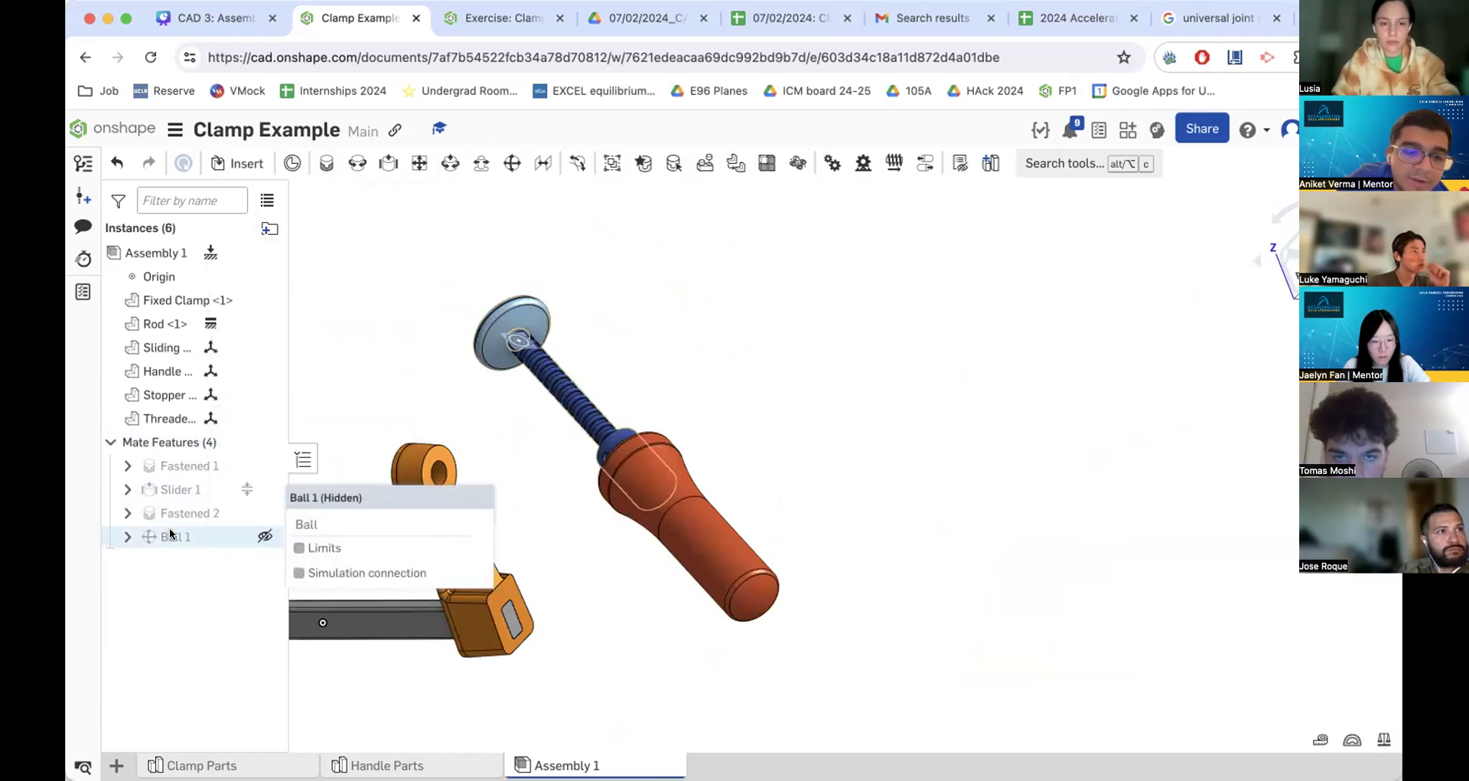
right_click(172, 530)
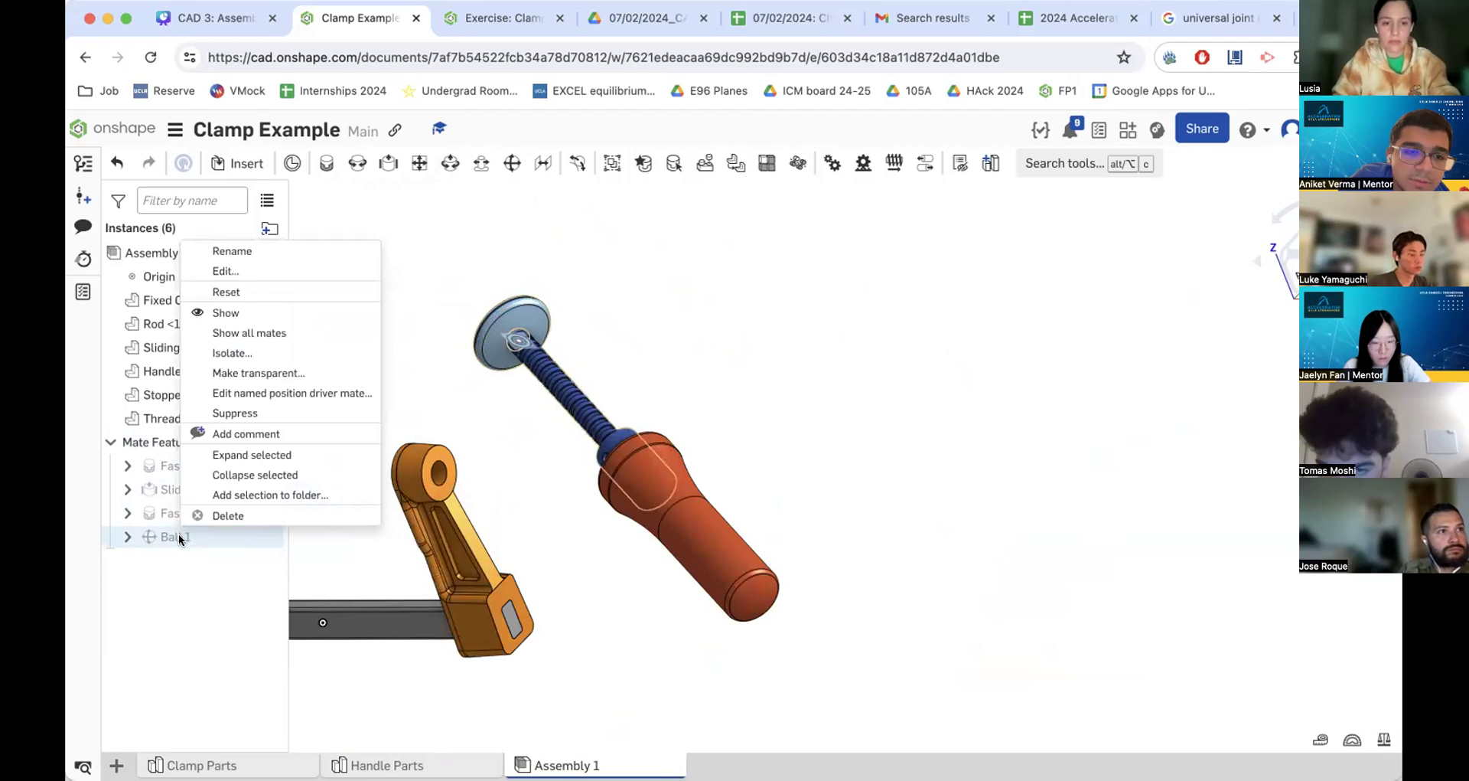
left_click(170, 543)
right_click(157, 536)
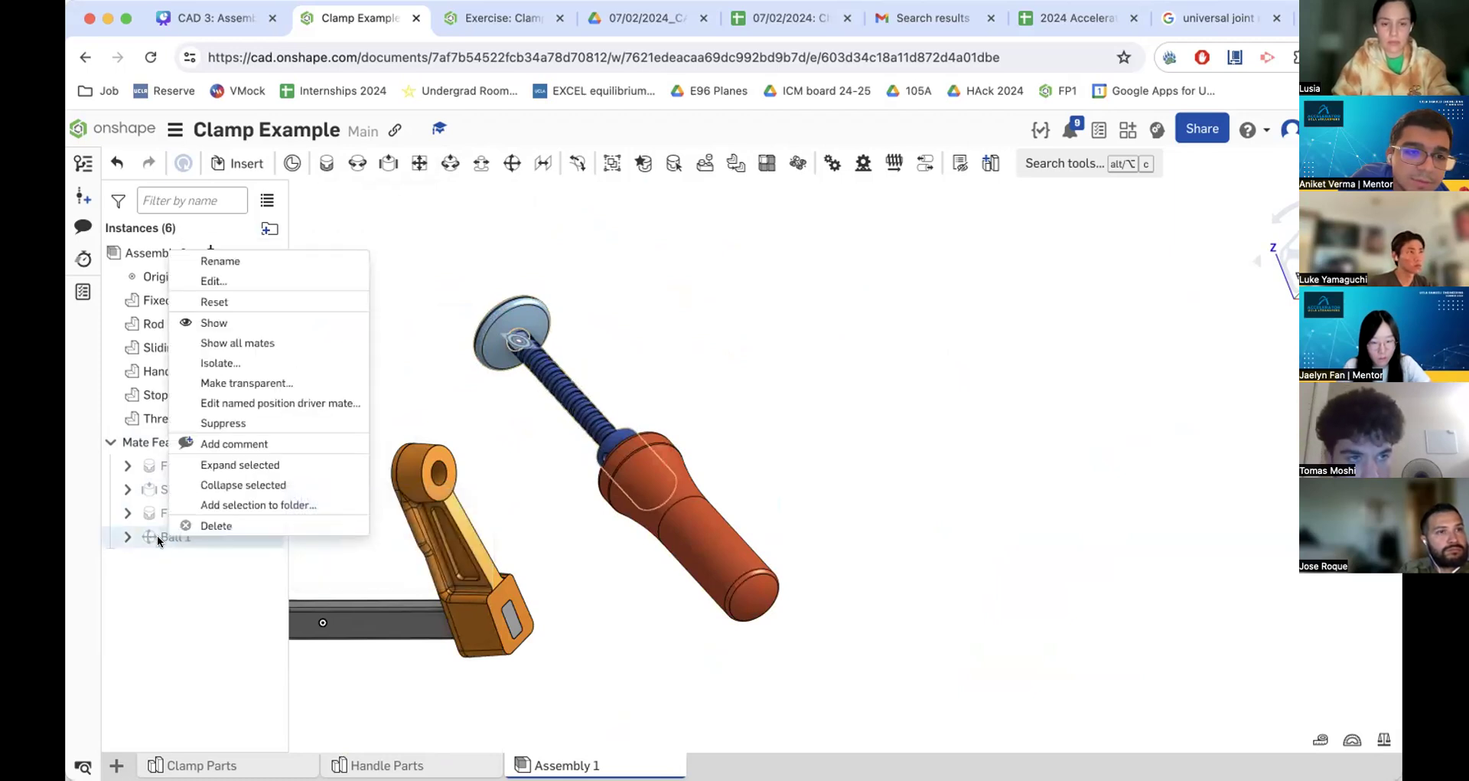
left_click(171, 545)
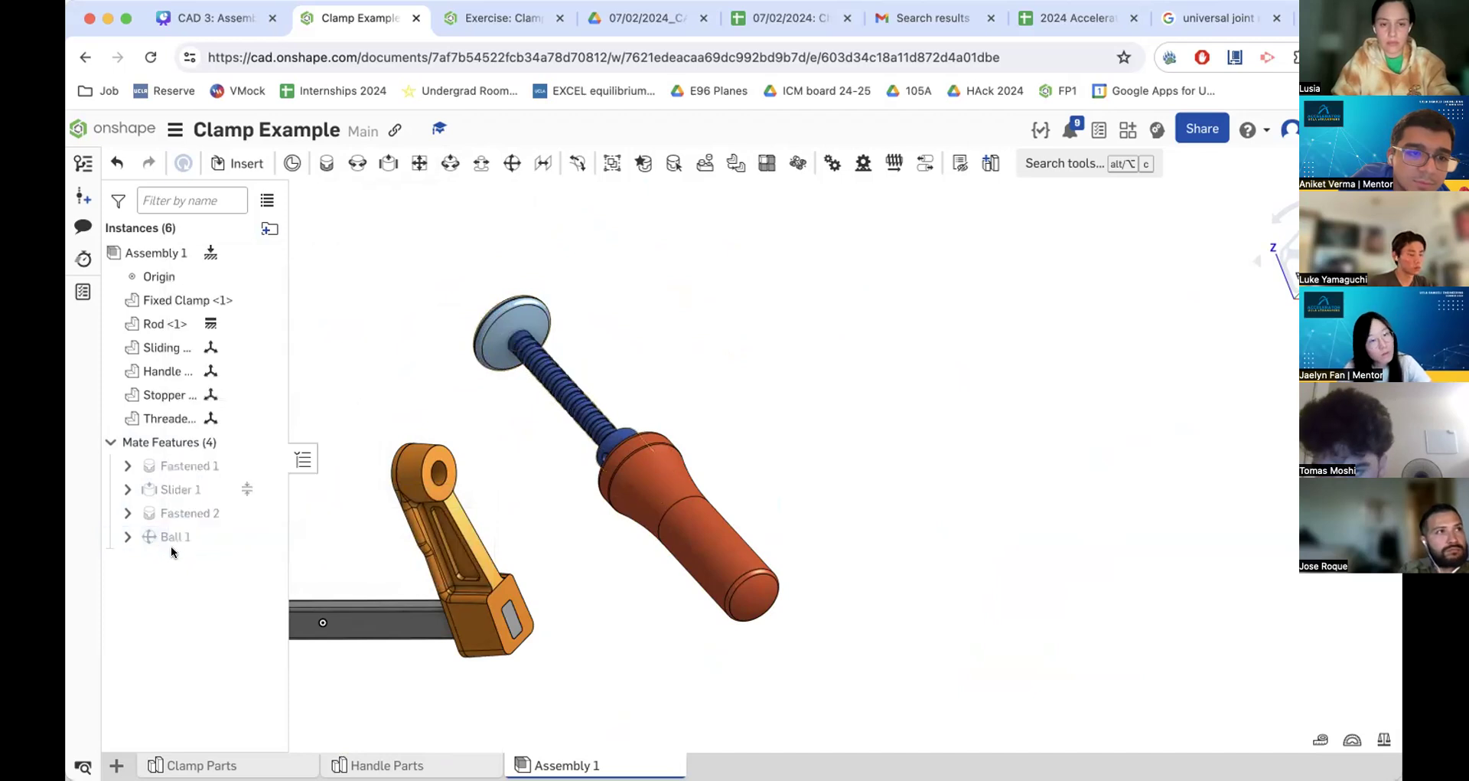
Test the stopper's movement on the threaded rod and review the ball mate's settings.
left_click_drag(645, 497, 732, 482)
scroll(581, 332, "up", 5)
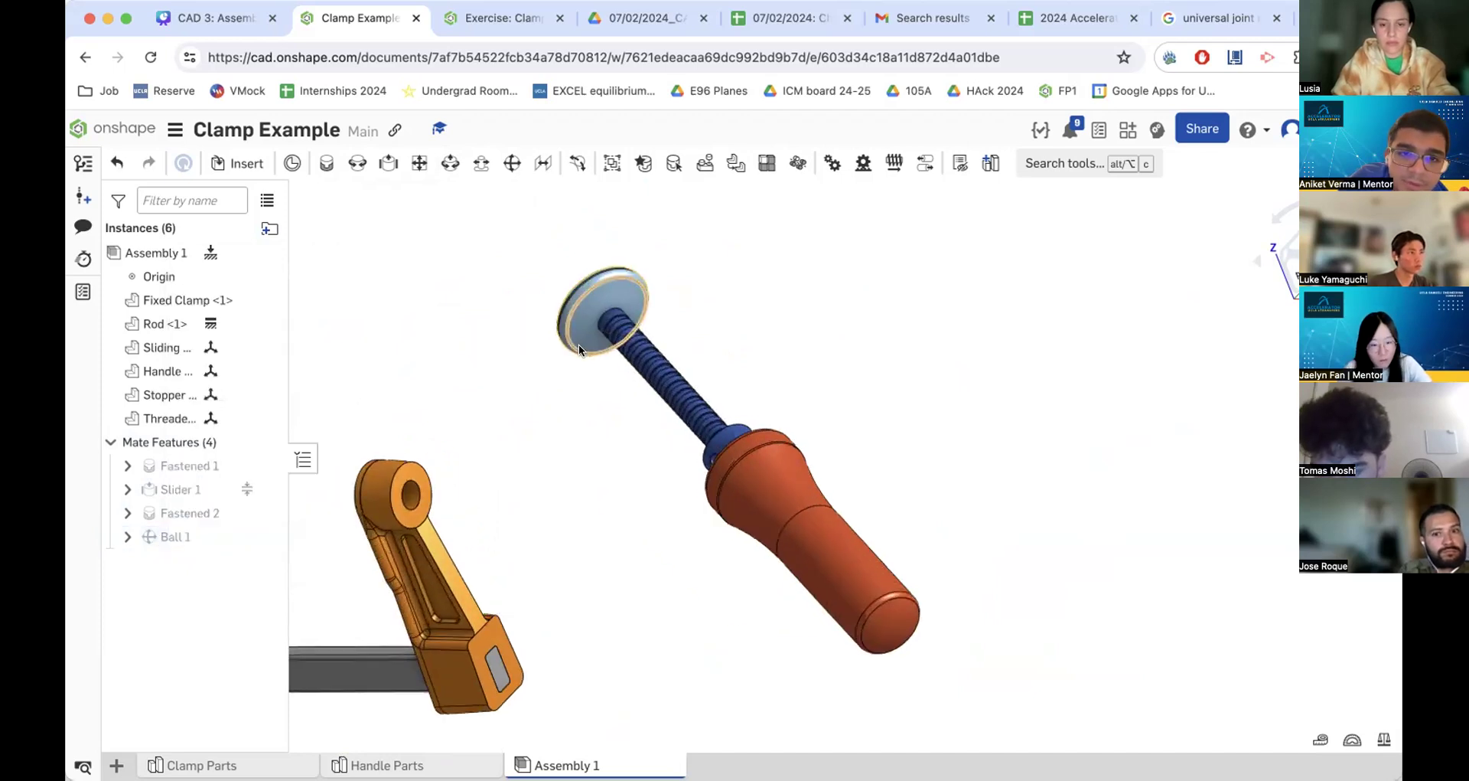
left_click_drag(627, 308, 550, 295)
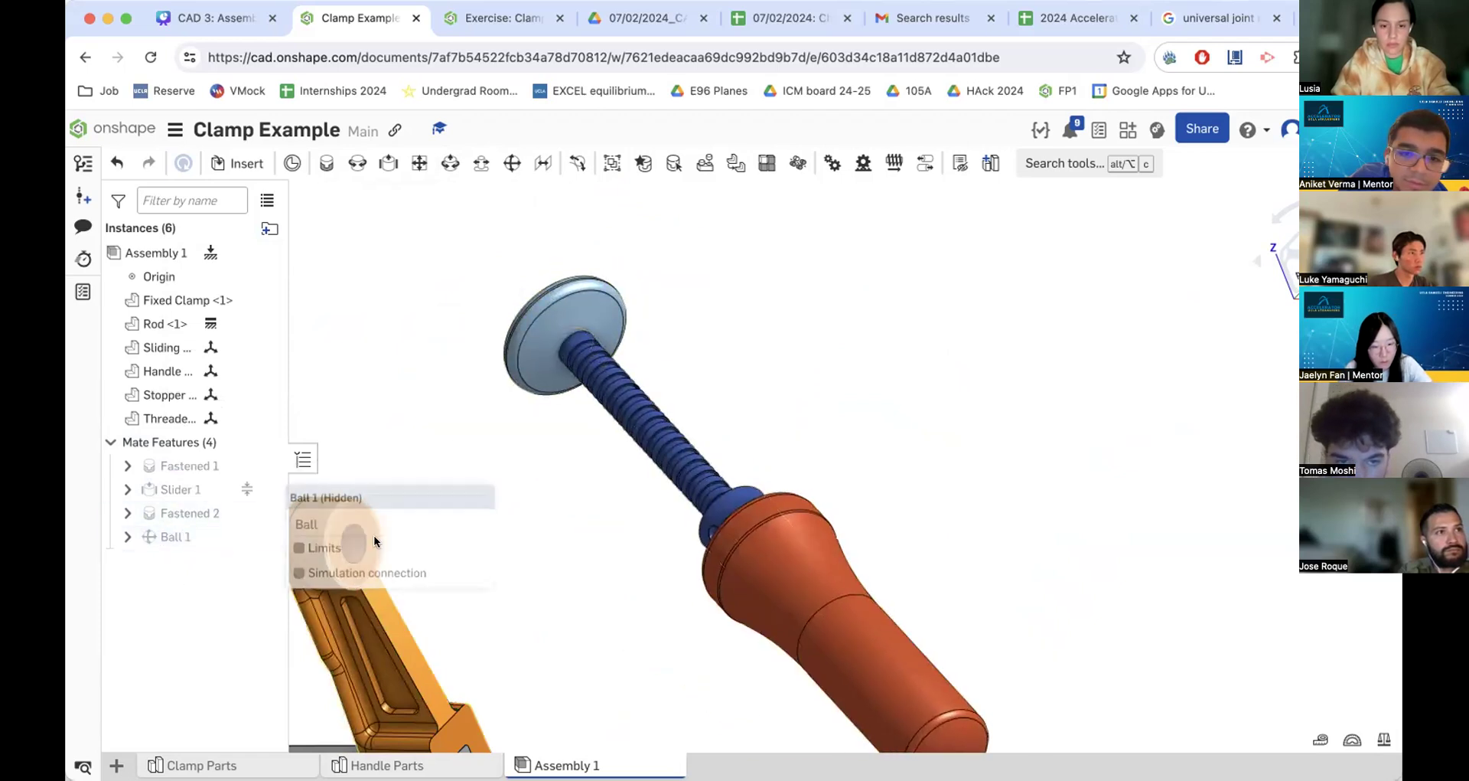
double_click(175, 536)
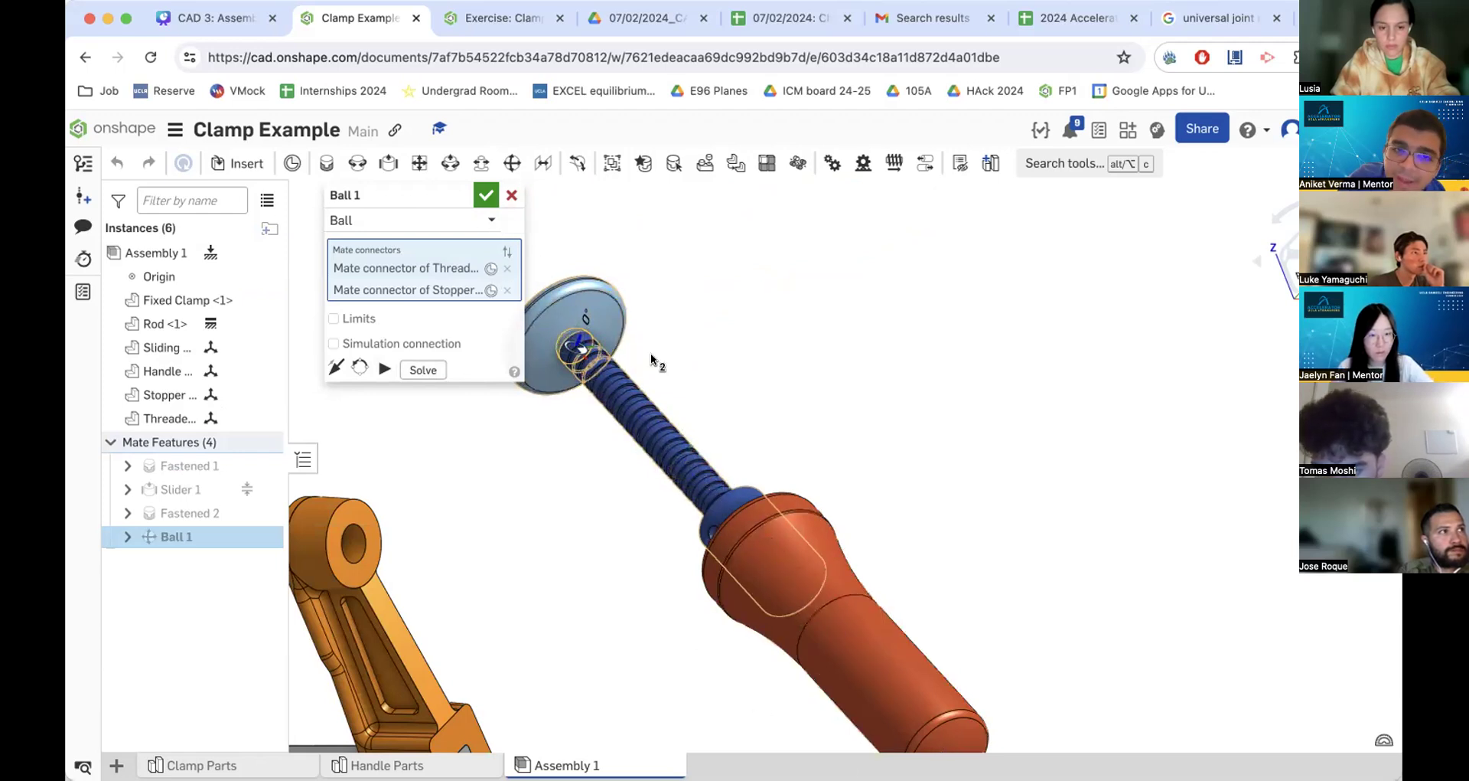
left_click(486, 195)
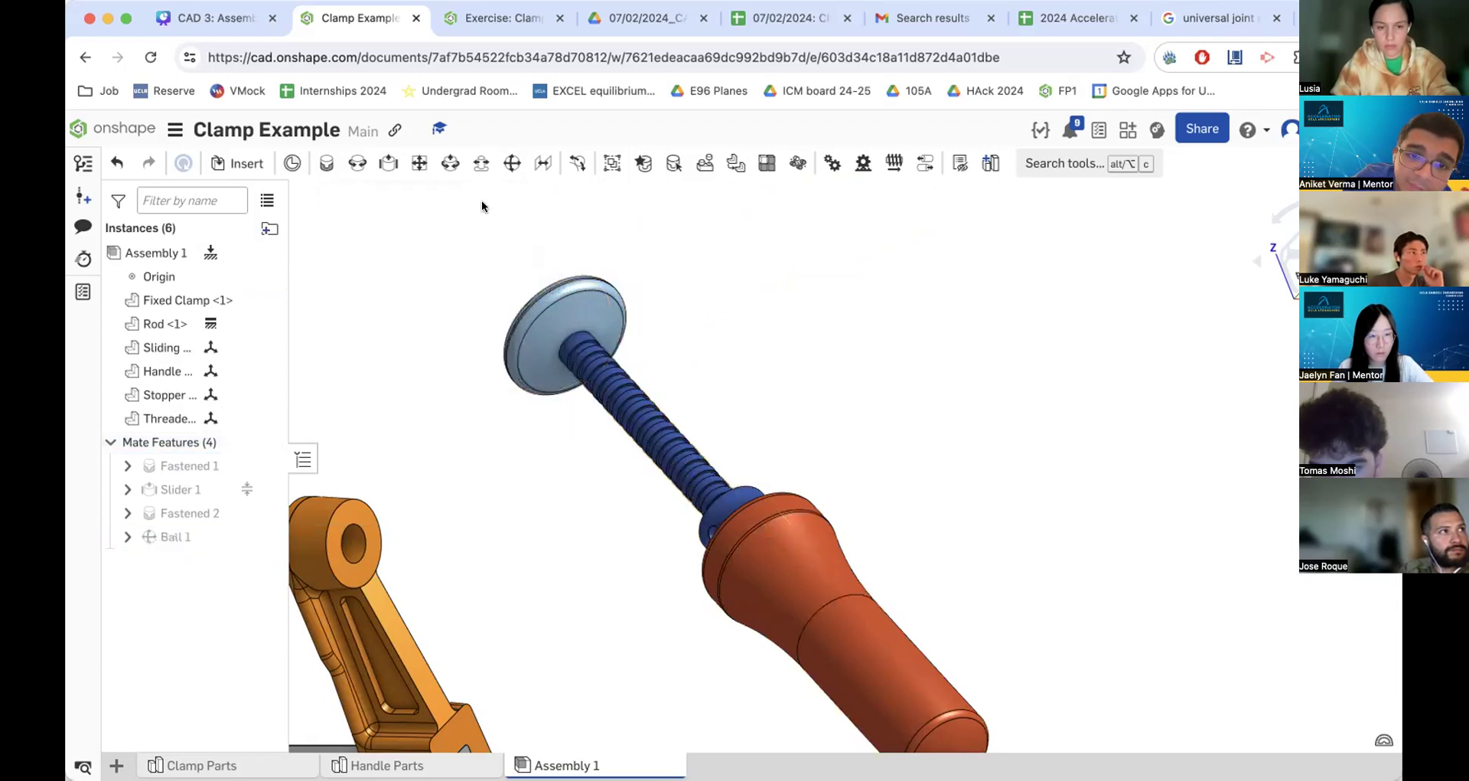
Examine the sliding clamp's hole and the threaded rod from several sides, with the handle assembly moved clear of the clamp.
scroll(581, 486, "down", 5)
scroll(582, 486, "down", 3)
scroll(566, 494, "up", 8)
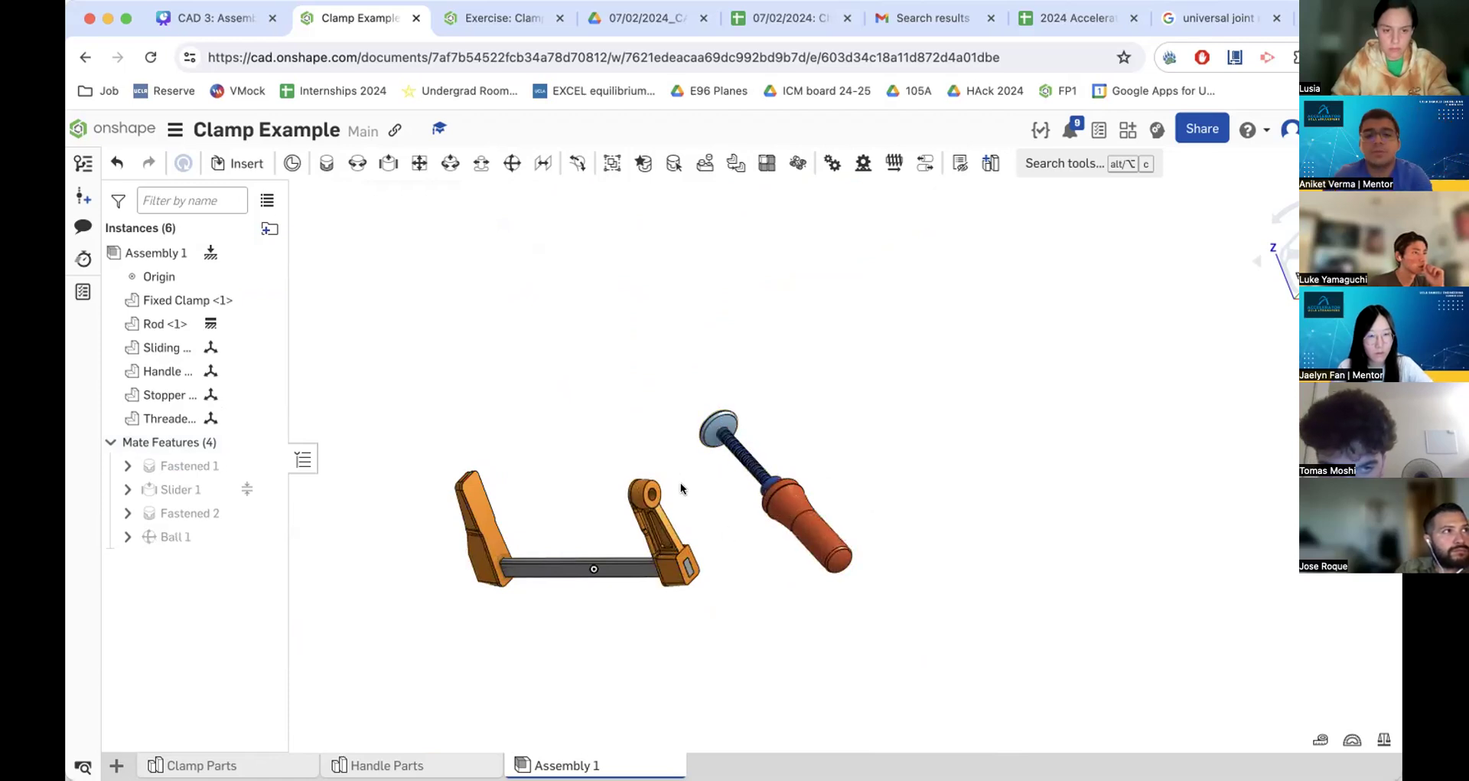
scroll(659, 503, "up", 8)
right_click_drag(734, 457, 683, 458)
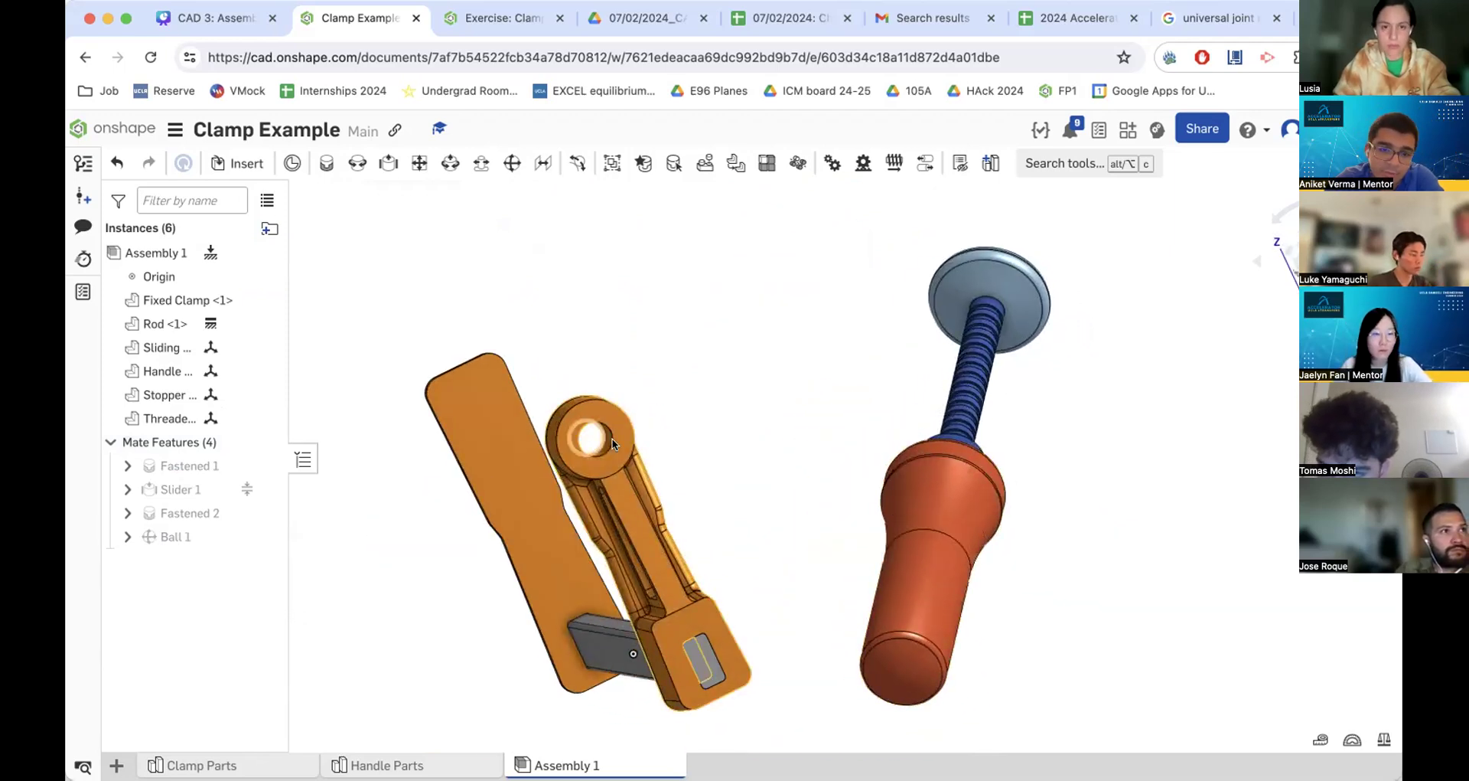
mouse_move(726, 439)
right_mouse_down()
mouse_move(709, 441)
mouse_move(723, 442)
right_mouse_up()
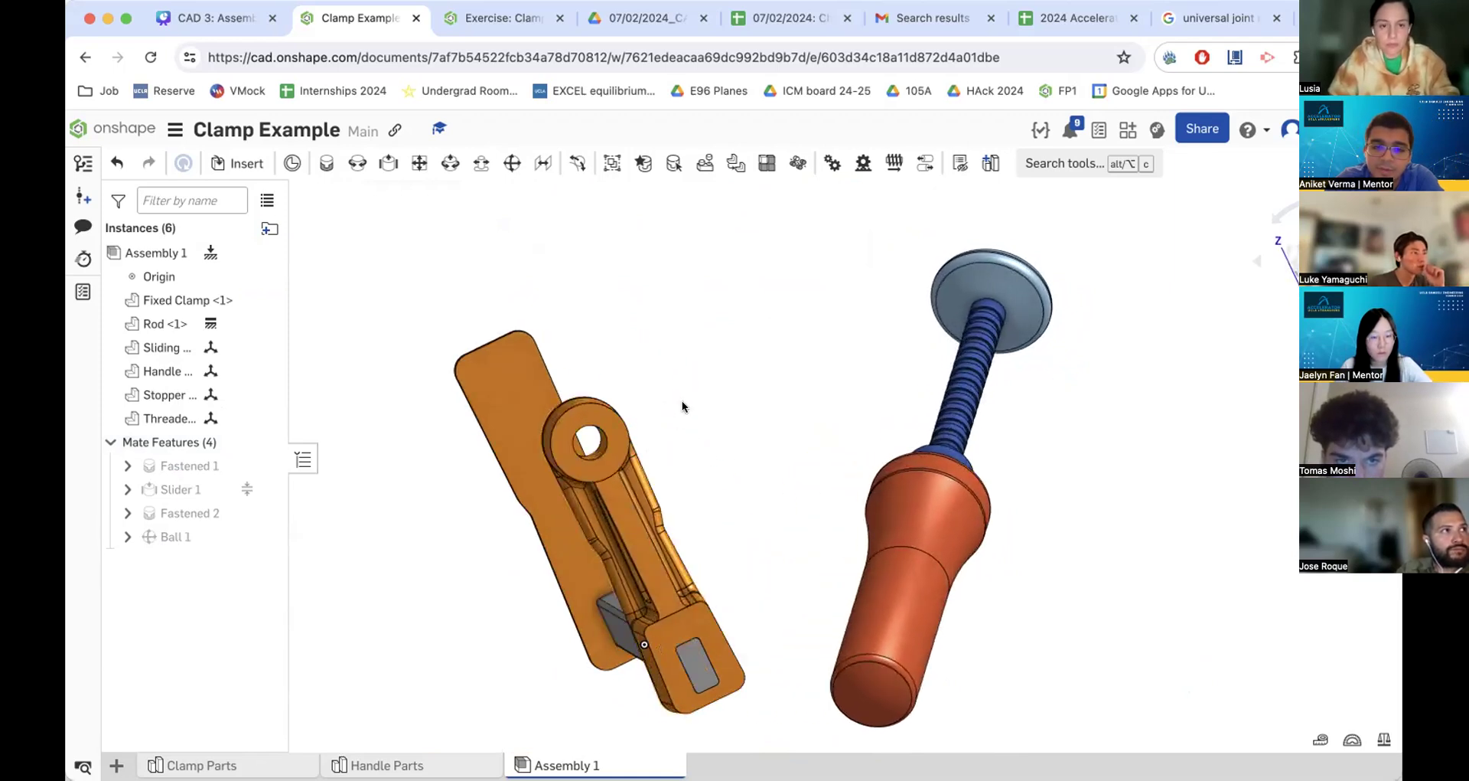
right_click_drag(697, 403, 599, 424)
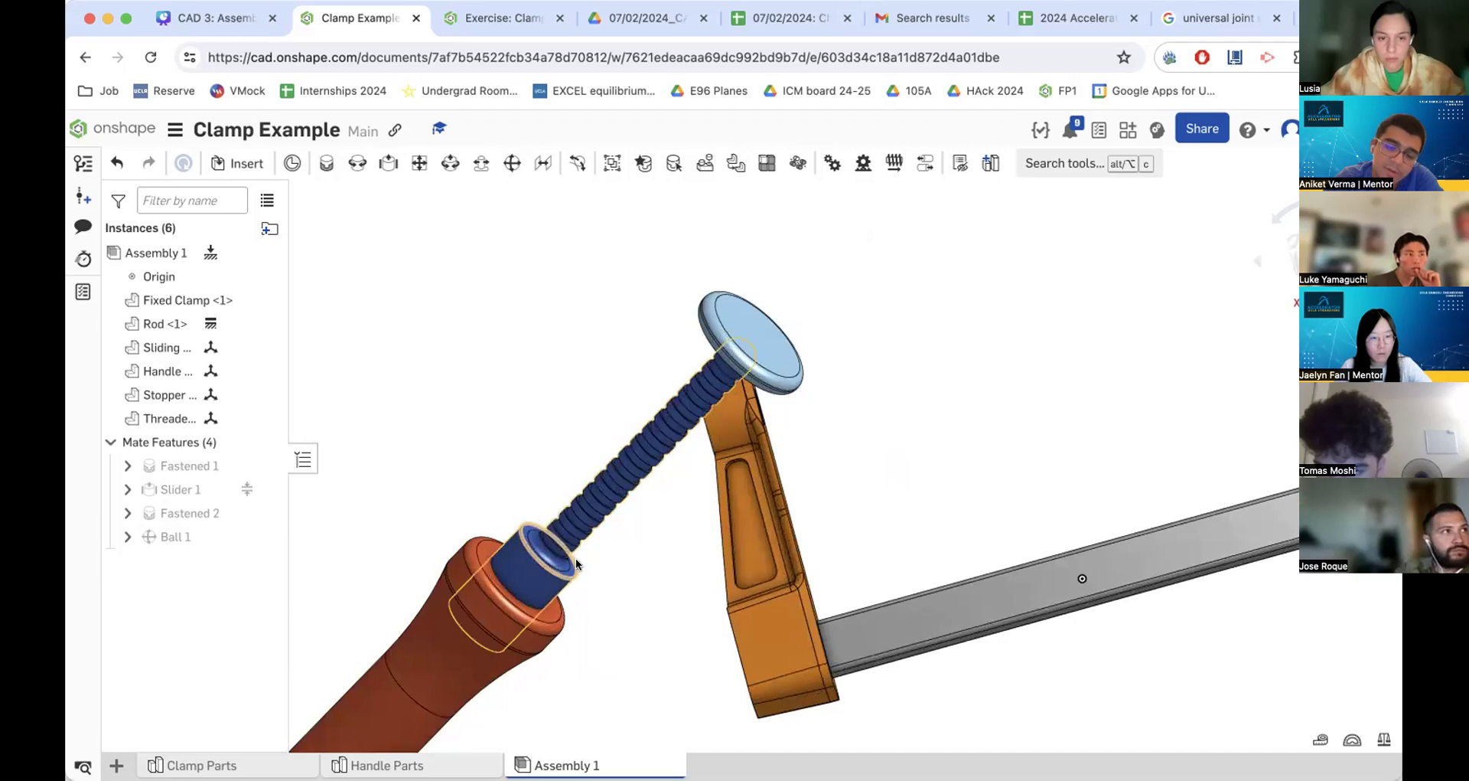
right_click_drag(606, 573, 681, 516)
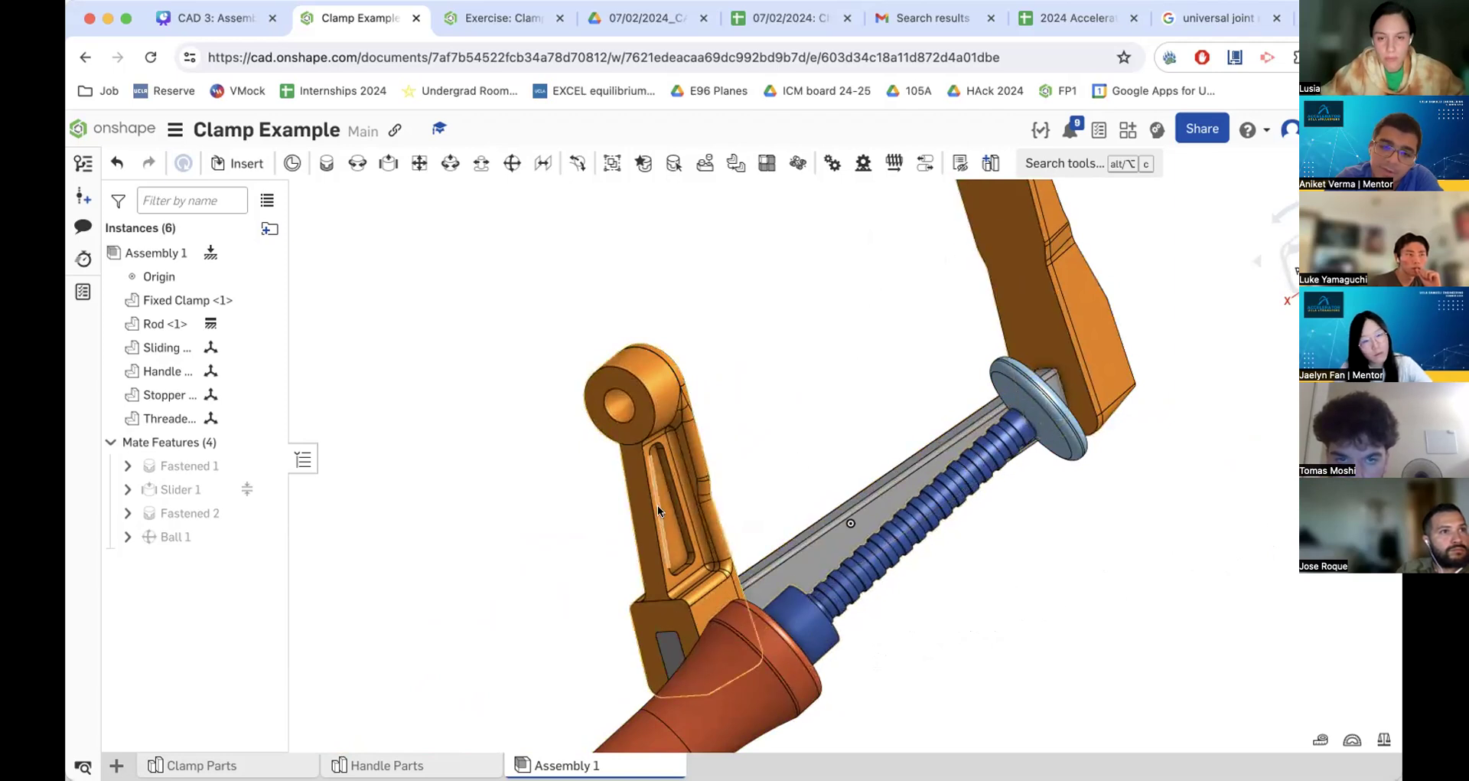
right_click_drag(905, 622, 664, 592)
left_click_drag(664, 592, 476, 449)
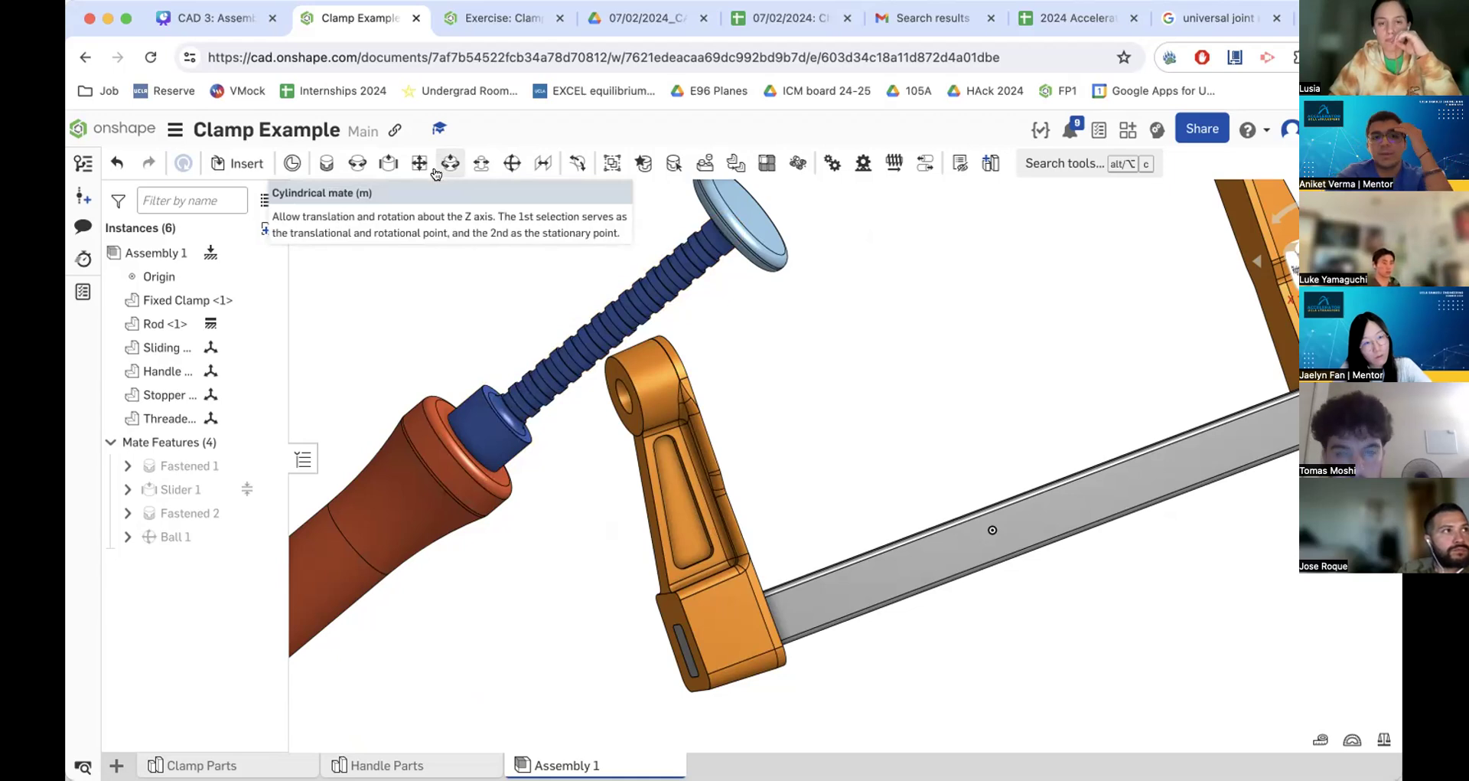
Create a cylindrical mate between the sliding clamp's round hole and the circular collar face of the threaded rod.
left_click(450, 163)
right_click_drag(591, 454, 731, 402)
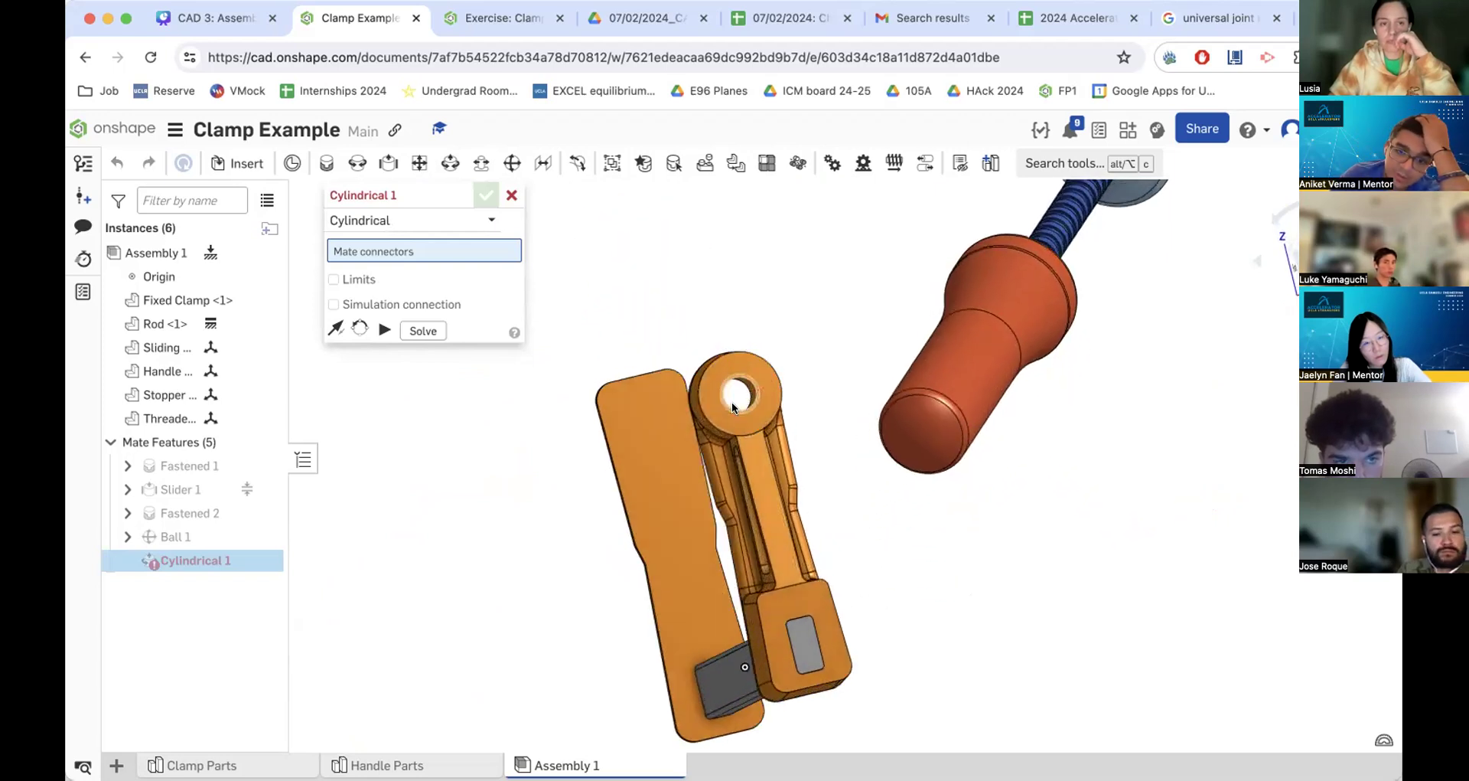
scroll(731, 402, "up", 5)
scroll(743, 476, "down", 3)
right_click_drag(745, 479, 794, 471)
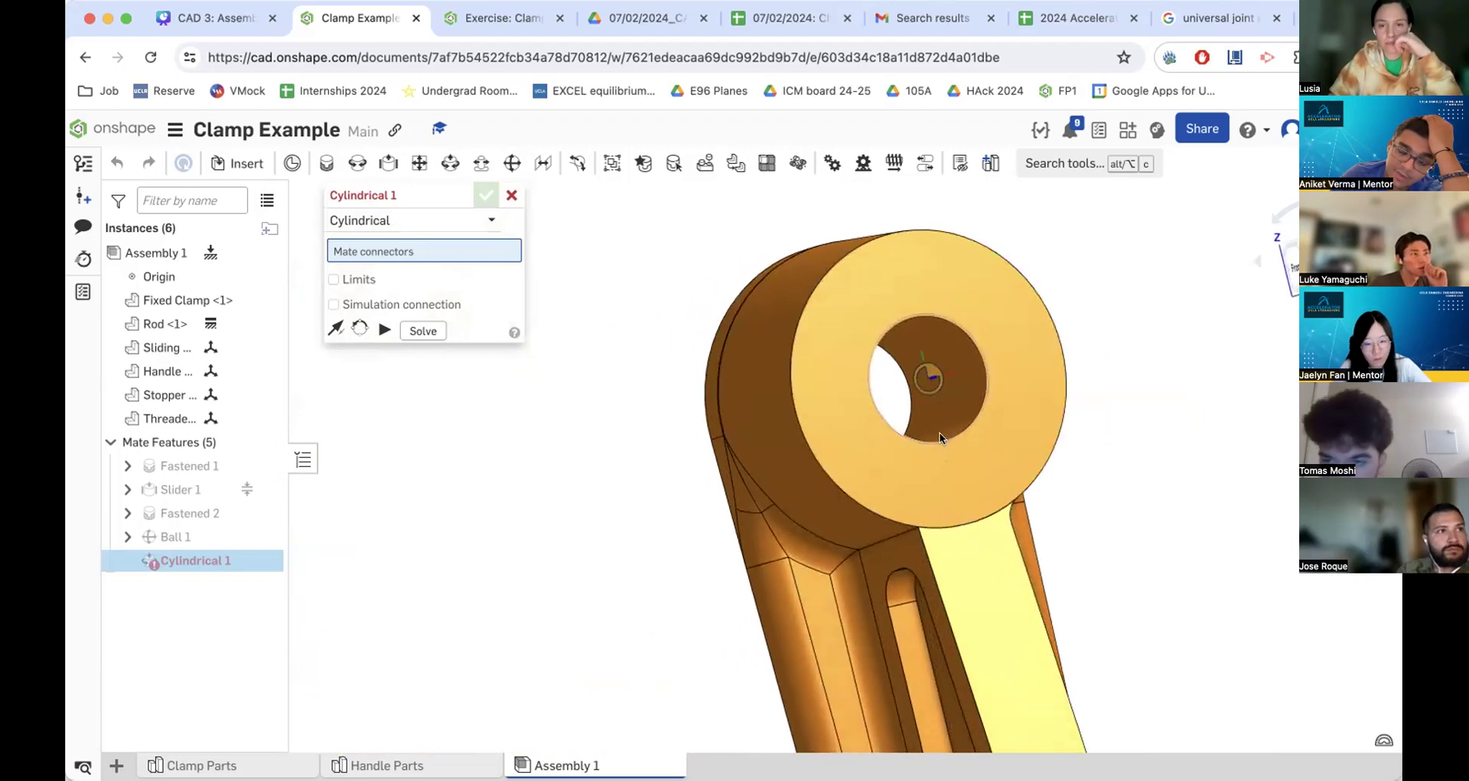
left_click(940, 385)
scroll(949, 392, "down", 5)
right_click_drag(1066, 434, 940, 465)
scroll(435, 418, "up", 4)
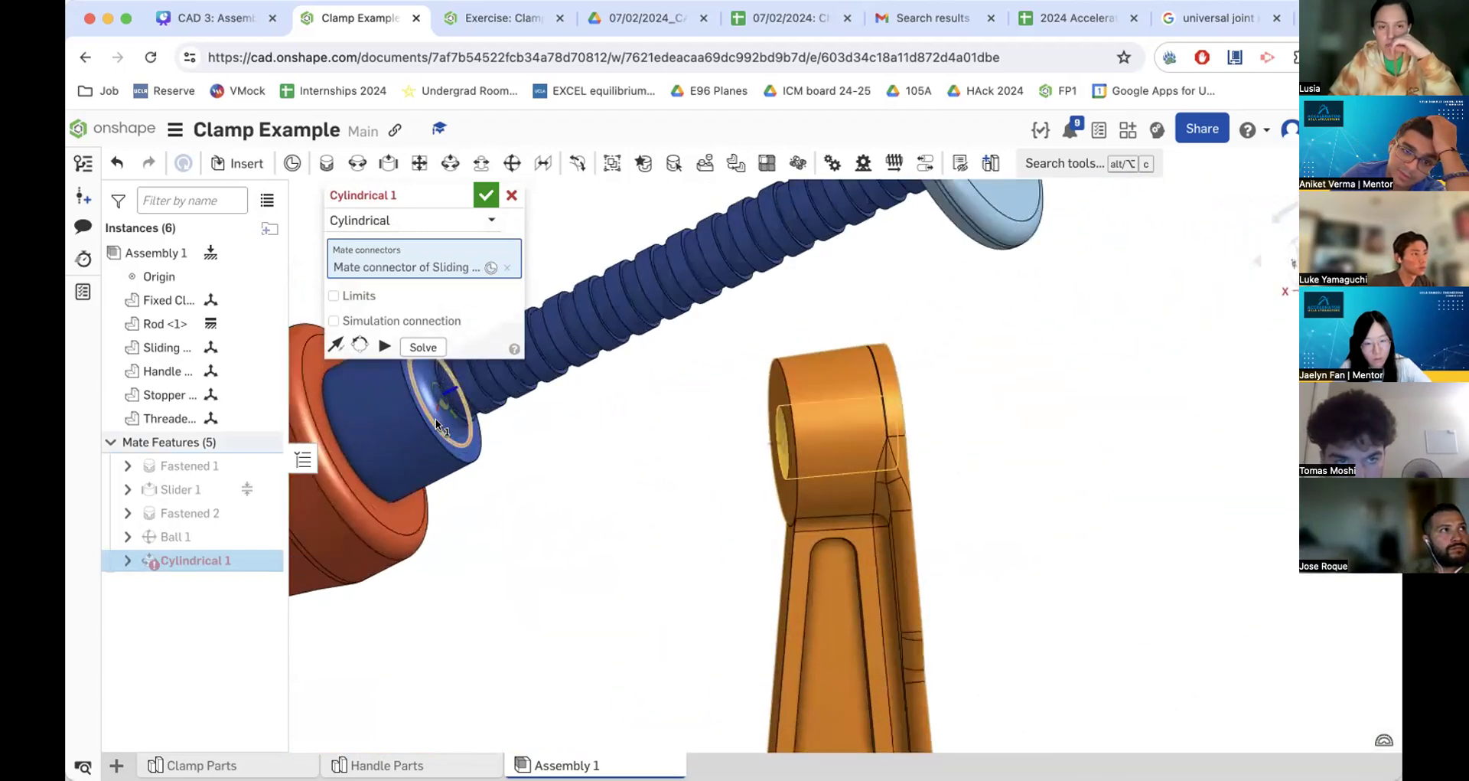
scroll(441, 433, "up", 1)
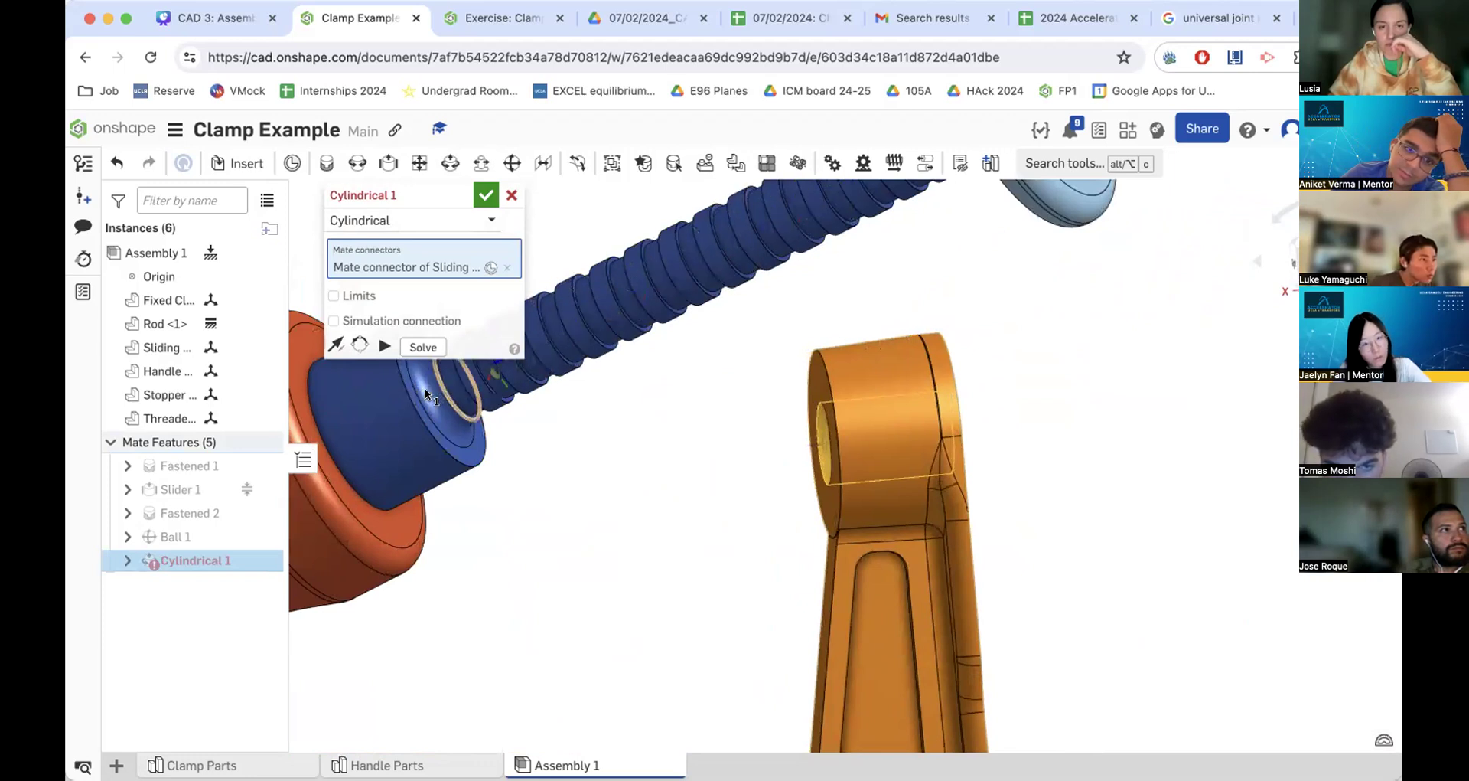
left_click(428, 417)
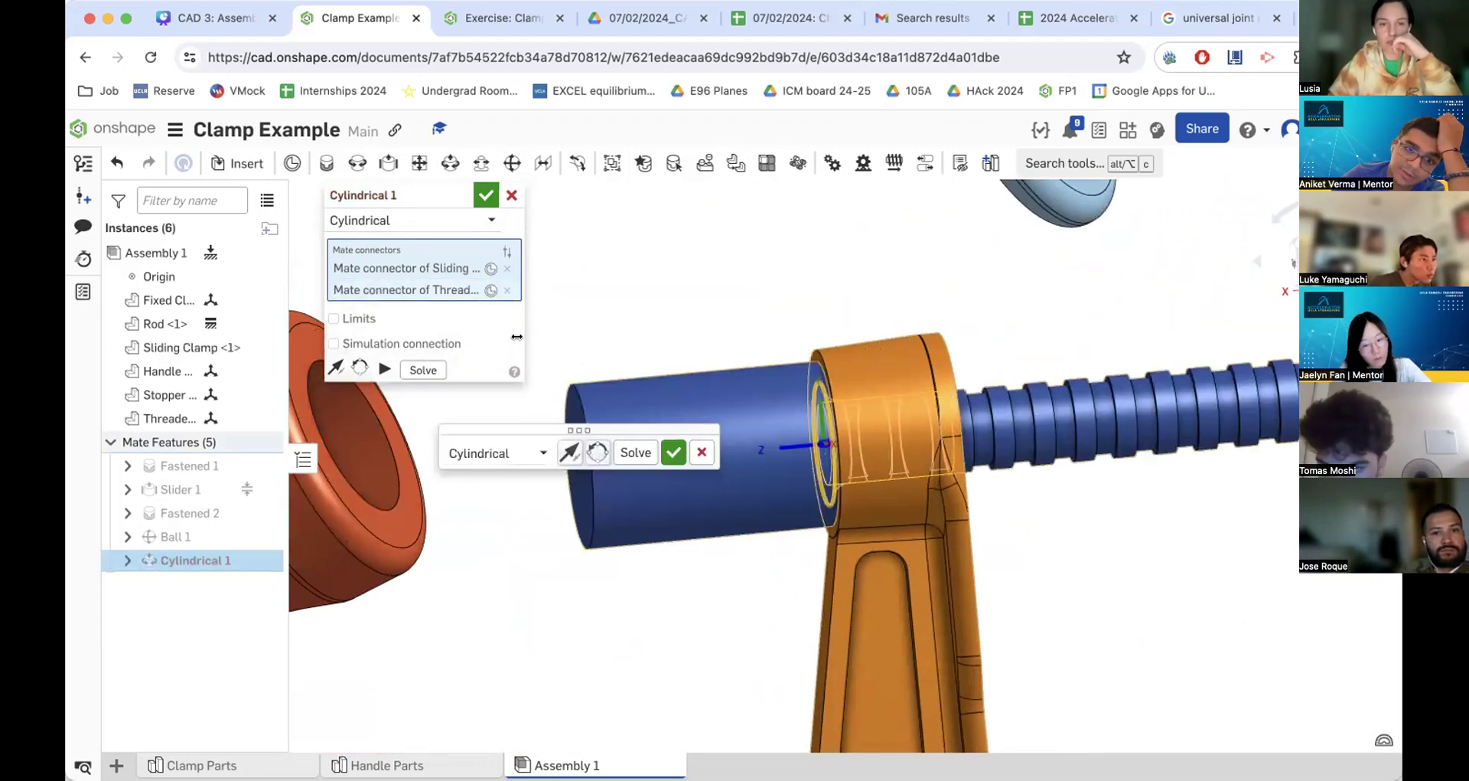
left_click(485, 196)
Move the stopper and threaded rod to test the motion allowed by the cylindrical mate.
scroll(546, 284, "down", 3)
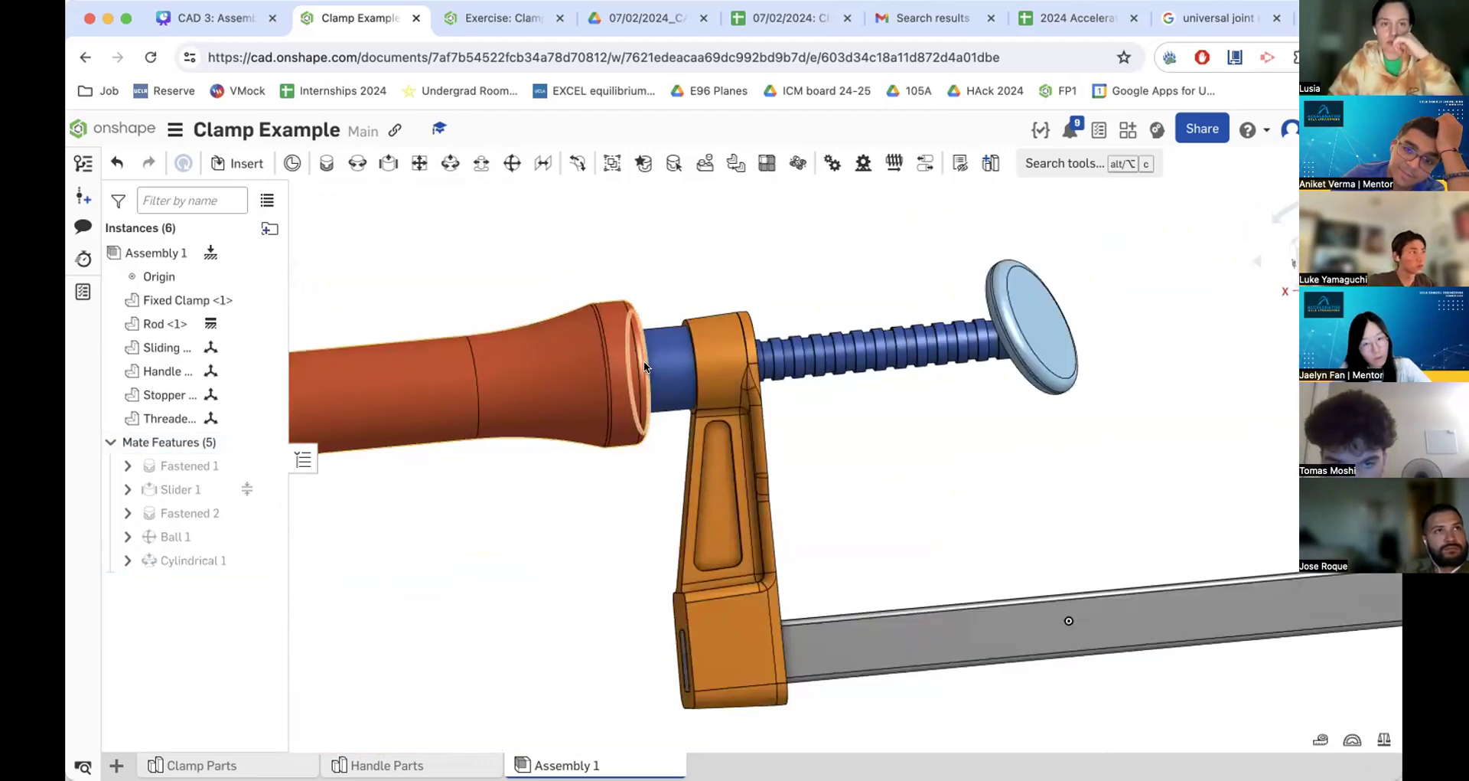
left_click_drag(1073, 328, 568, 369)
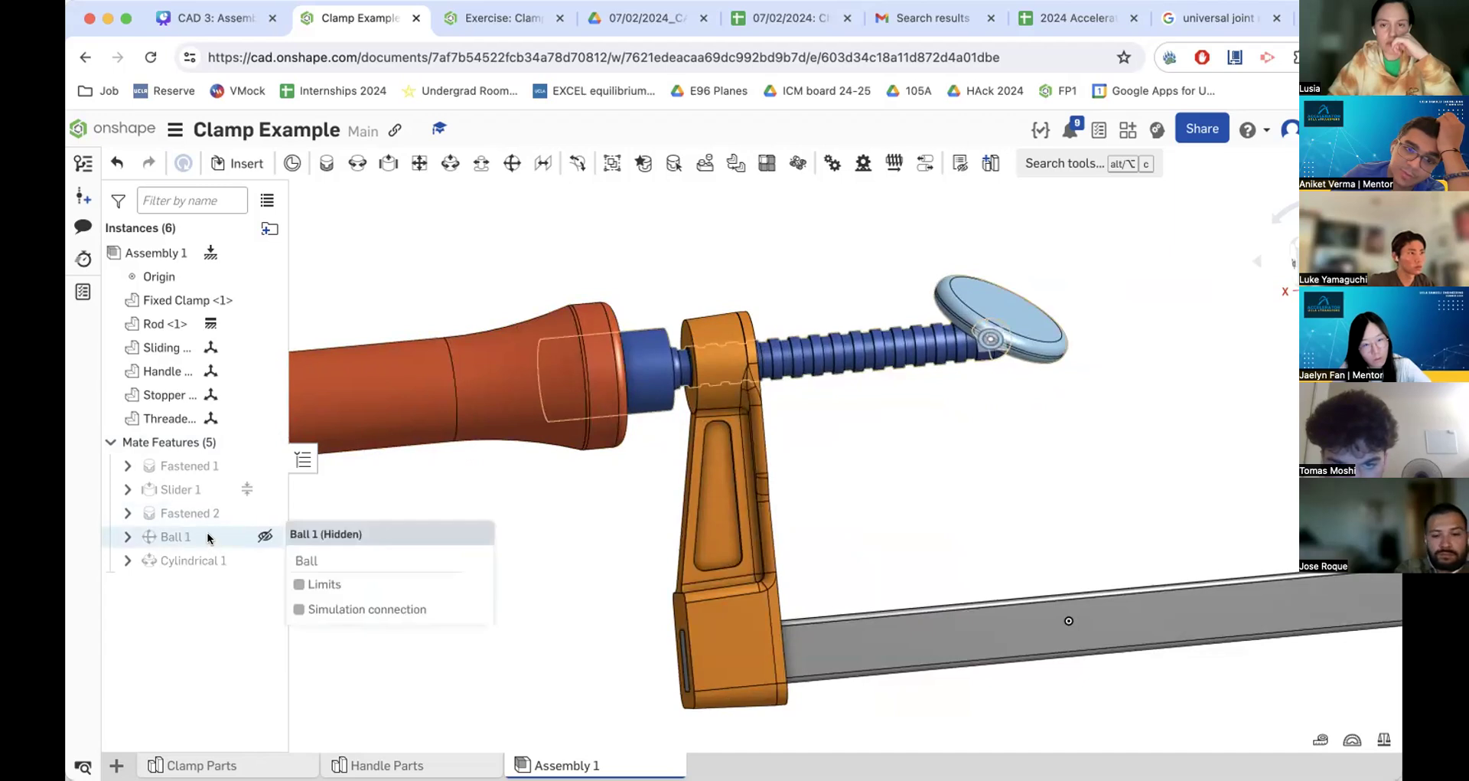
Shift the handle assembly along the sliding clamp's hole and reset the stopper's ball mate.
left_click_drag(476, 404, 422, 341)
right_click(186, 557)
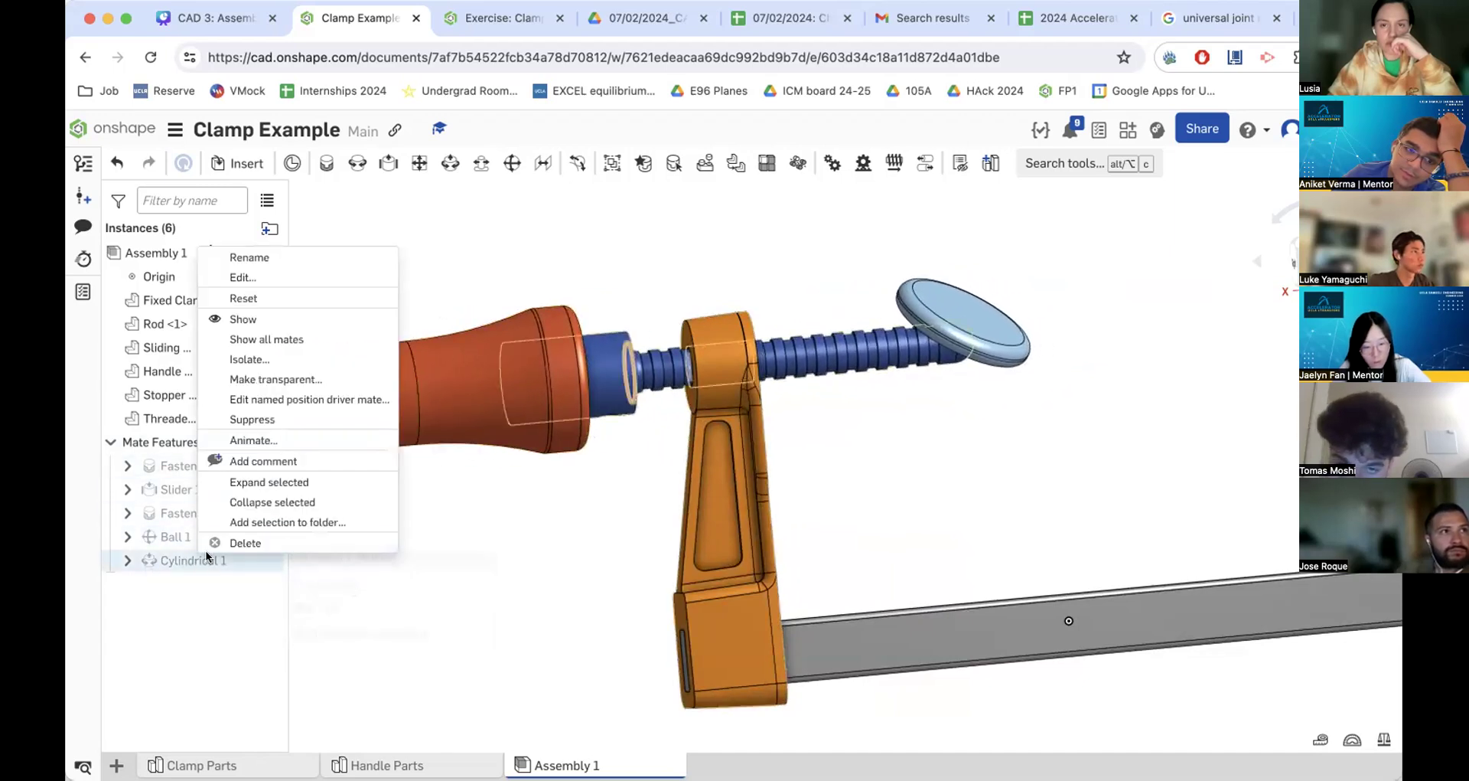
right_click(150, 536)
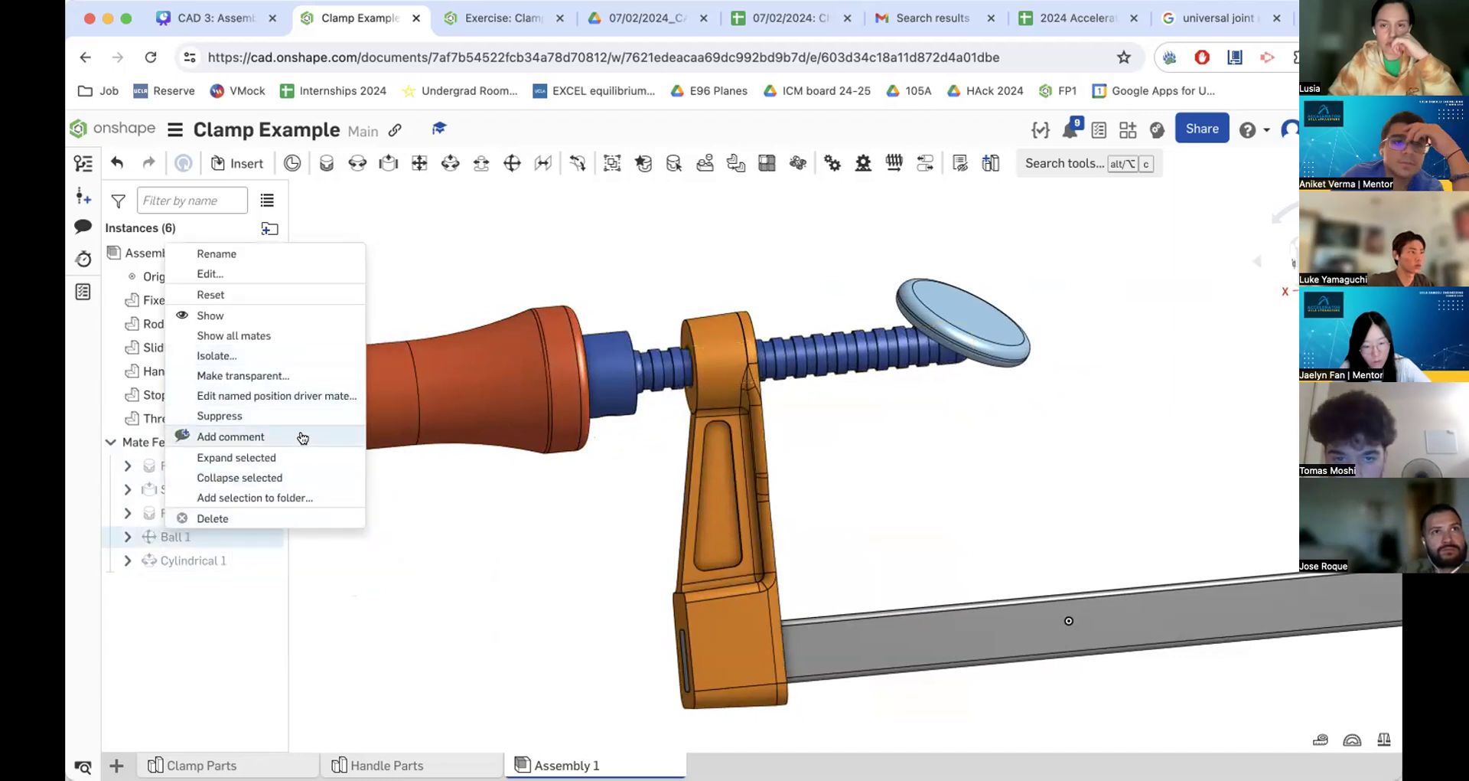
left_click(252, 301)
Examine the whole clamp from several sides, checking how the stopper, threaded rod and handle sit in the sliding clamp.
right_click_drag(528, 450, 383, 439)
scroll(622, 496, "down", 5)
right_click_drag(716, 503, 768, 511)
left_click_drag(768, 516, 783, 469)
scroll(720, 520, "up", 5)
scroll(732, 535, "down", 7)
scroll(797, 520, "up", 1)
scroll(754, 529, "up", 4)
left_click_drag(768, 476, 783, 504)
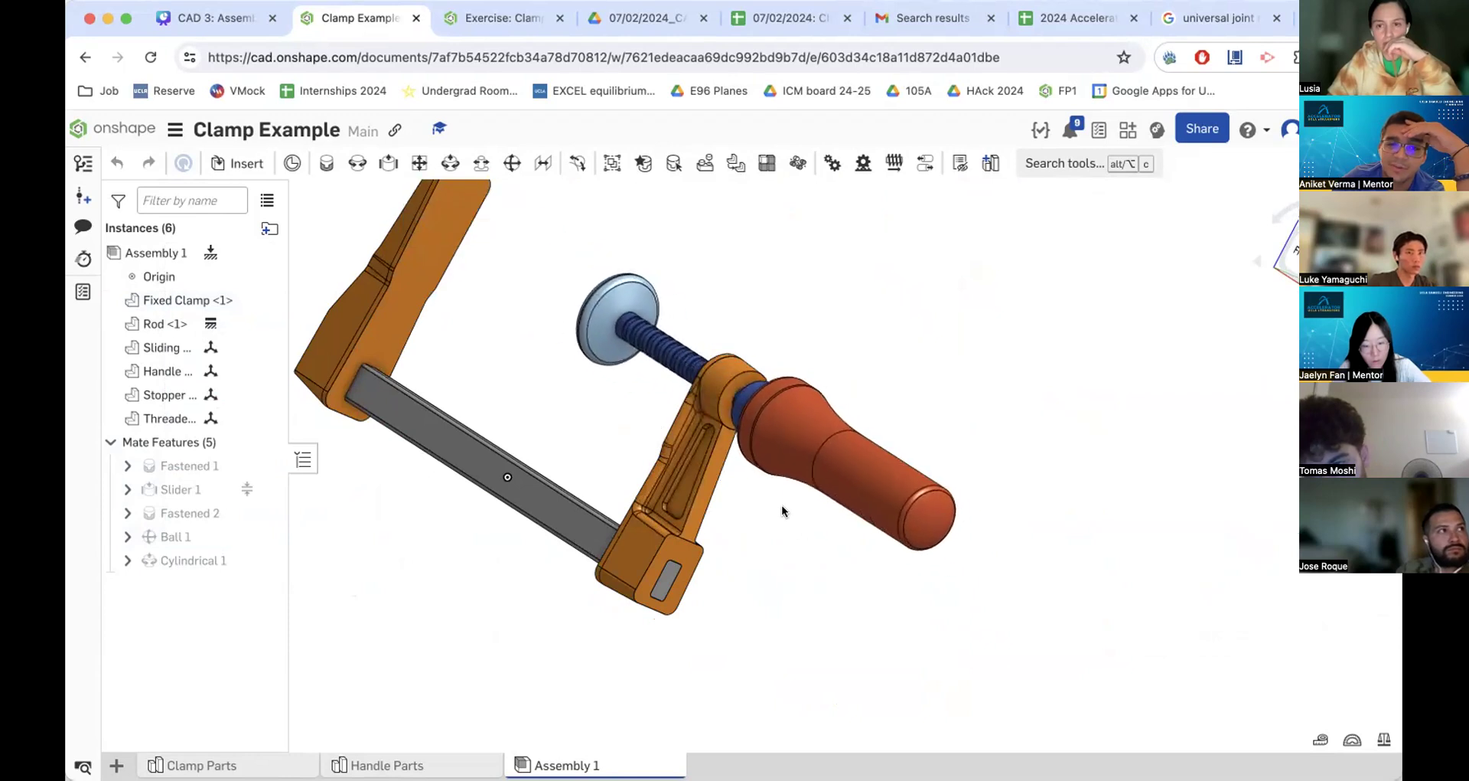
Limit the cylindrical mate's Z distance to a 0 in minimum and 3 in maximum, and test it by moving the handle.
double_click(176, 559)
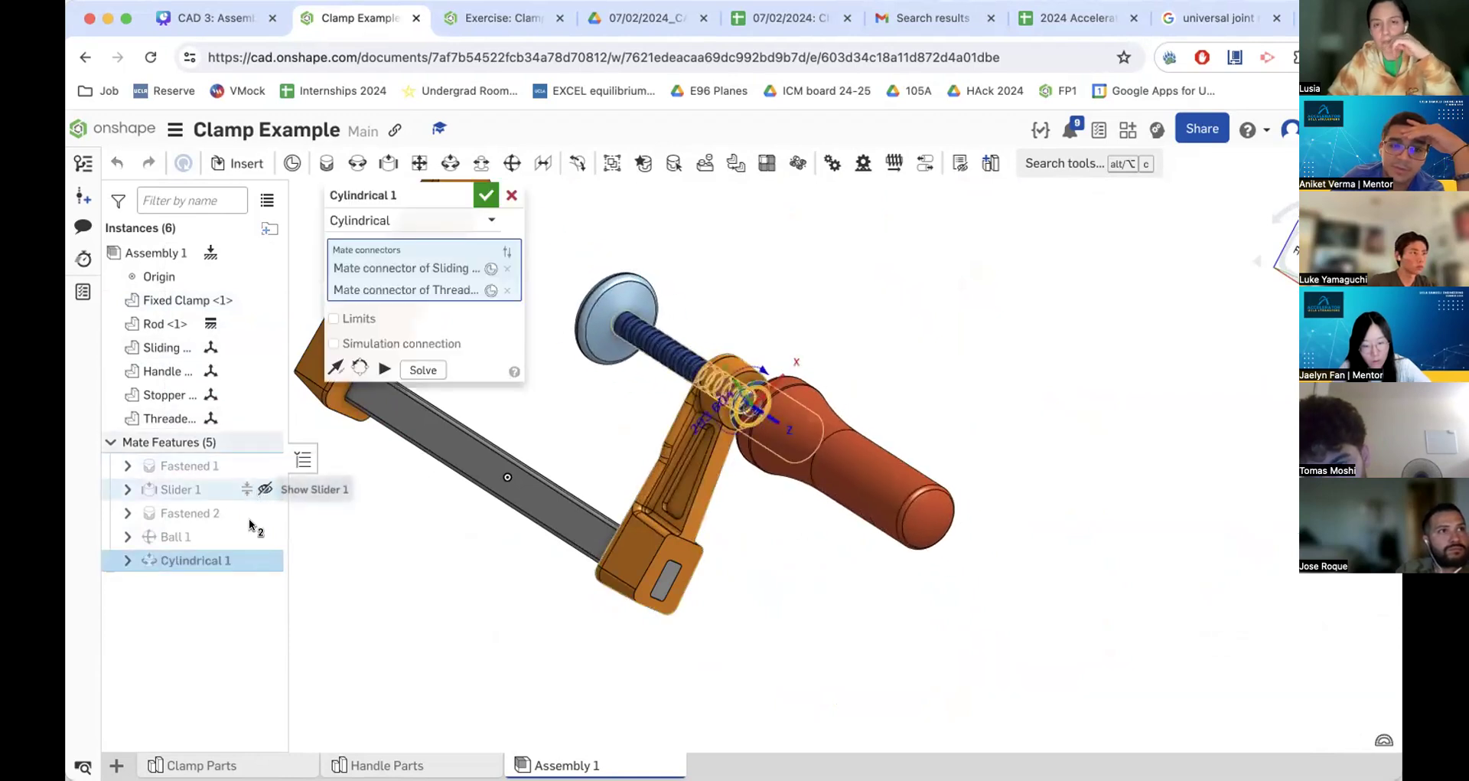
left_click(356, 319)
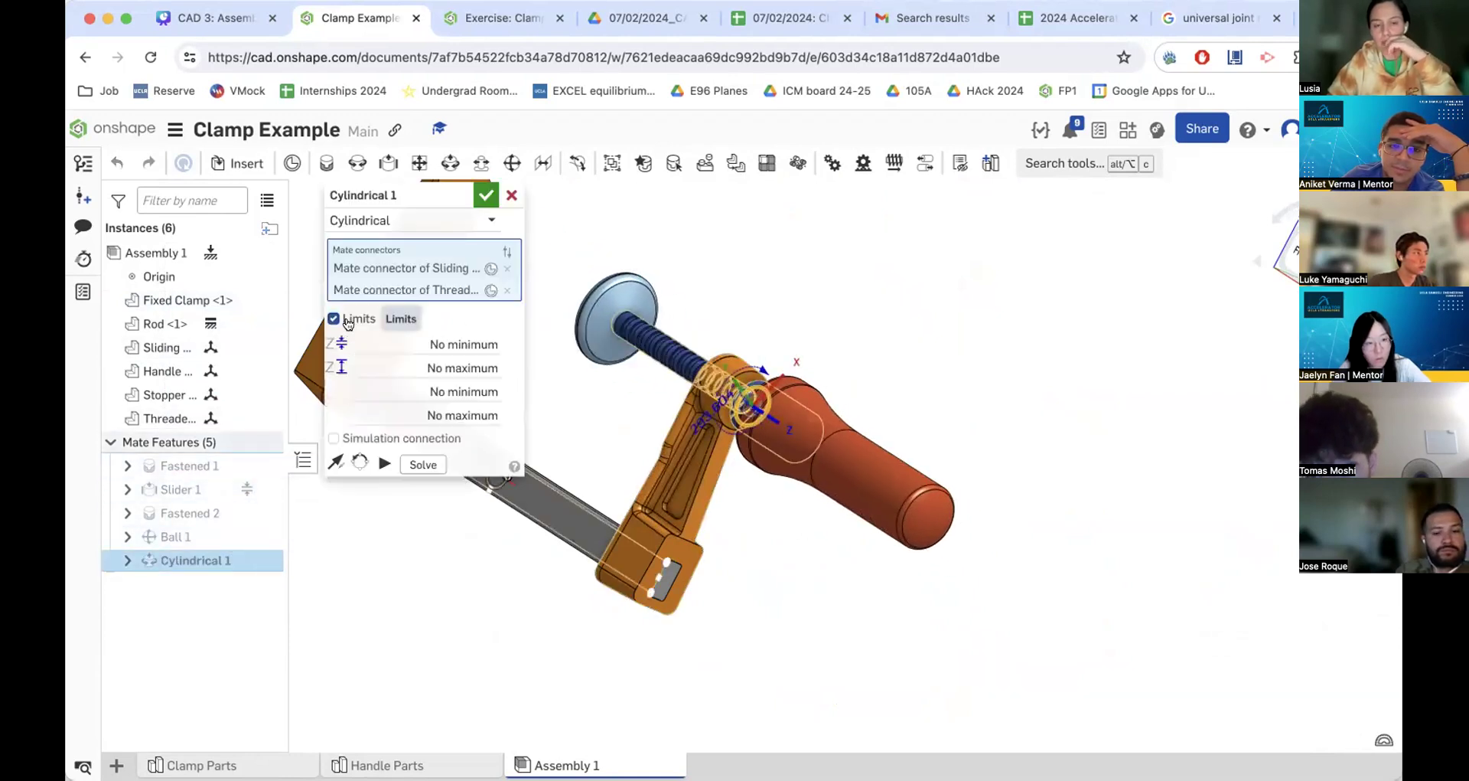
double_click(472, 344)
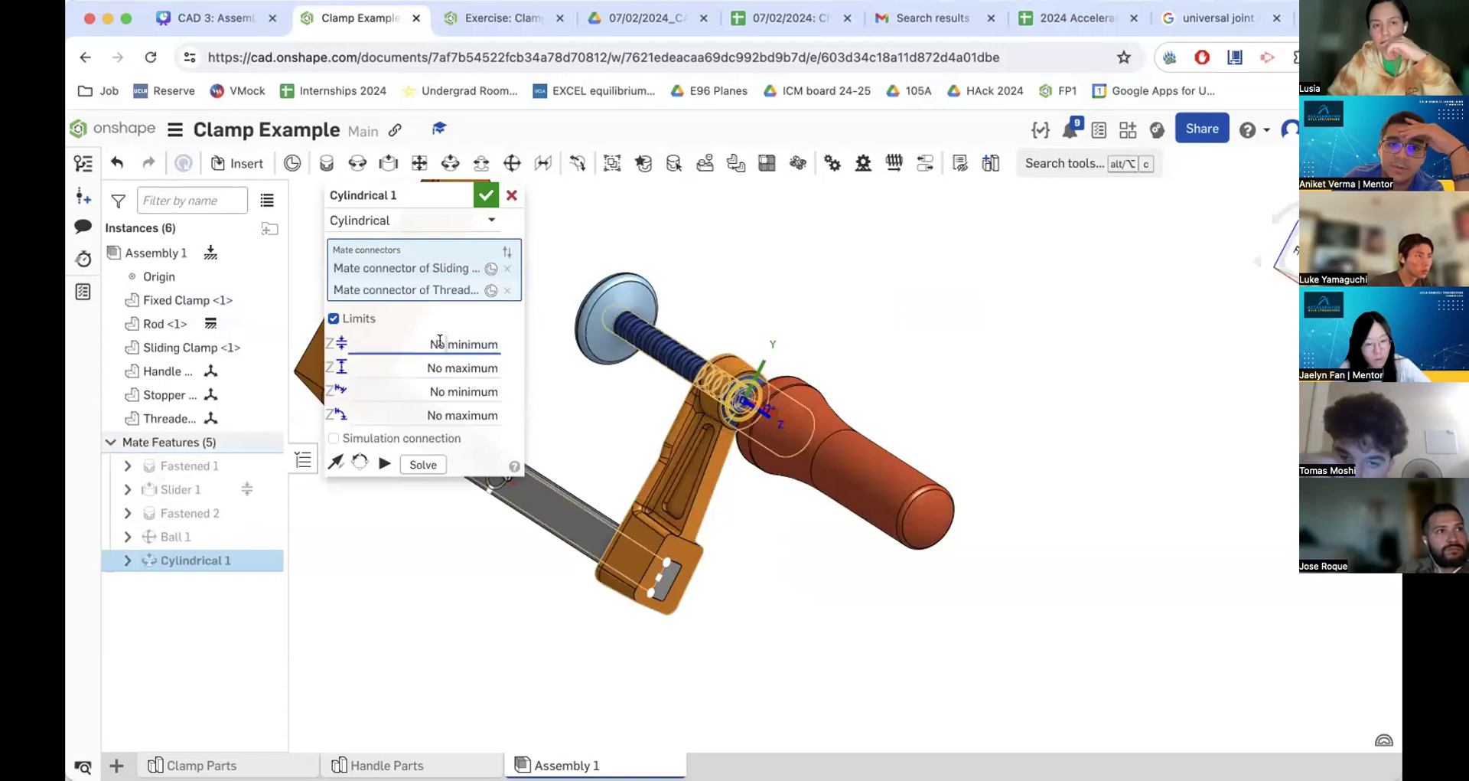
type("0")
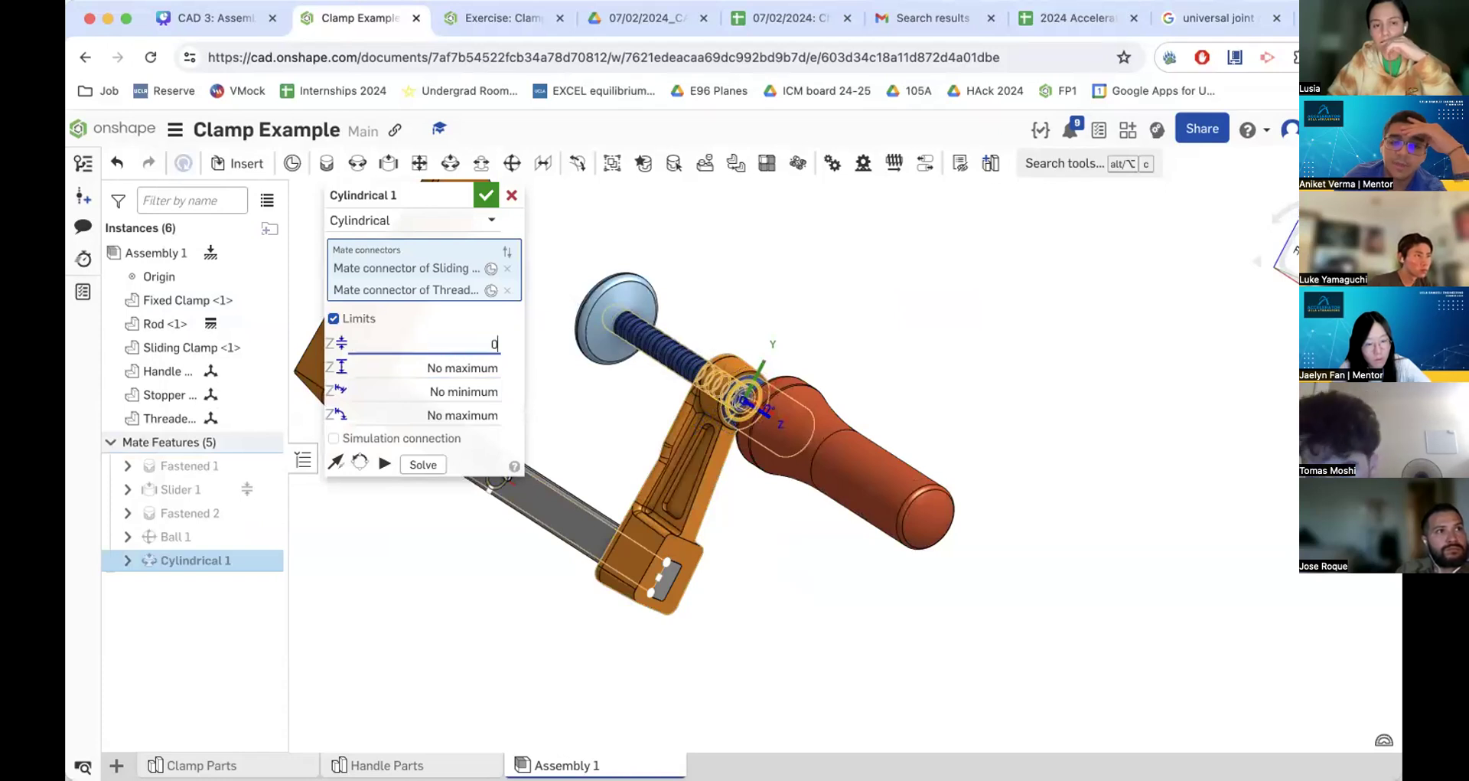
left_click(439, 367)
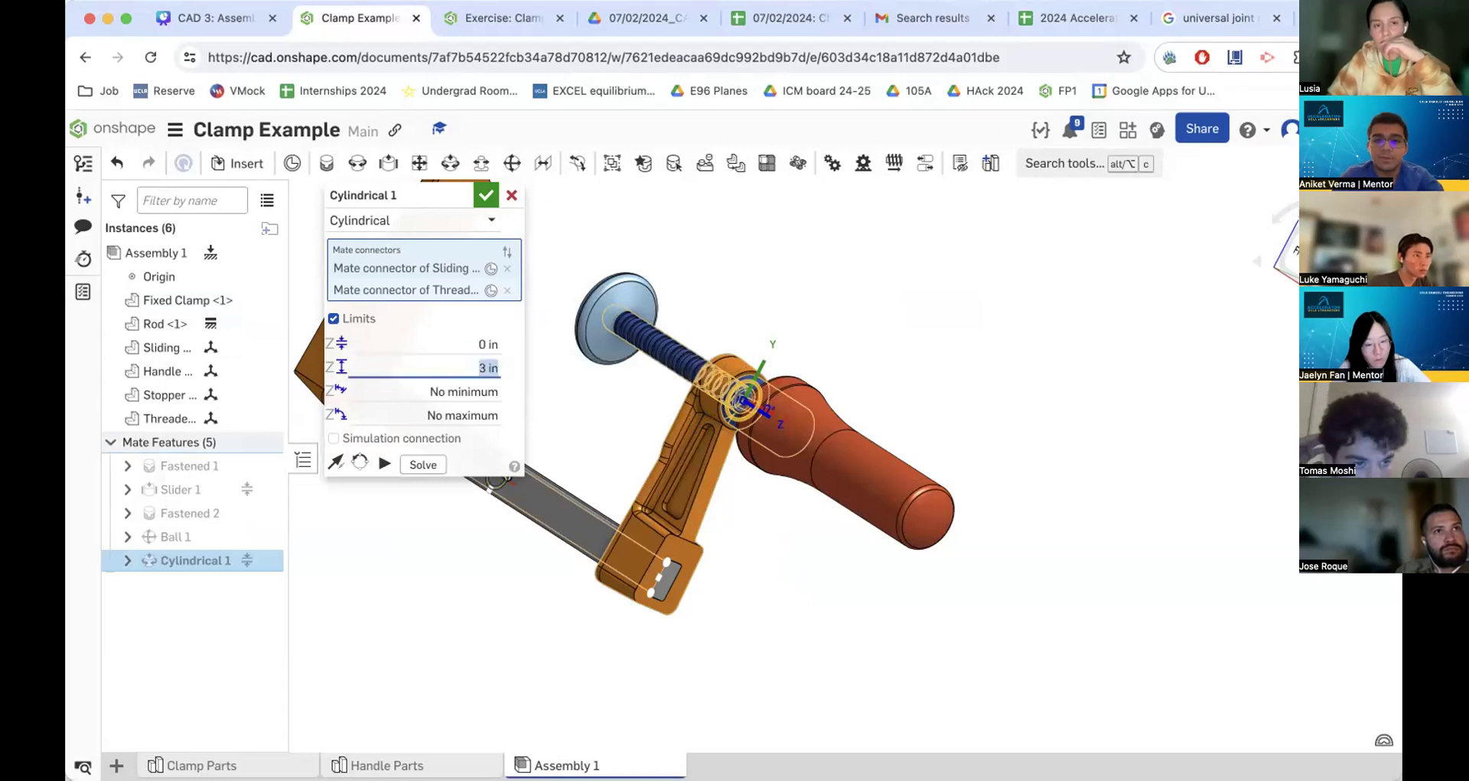
key("Return")
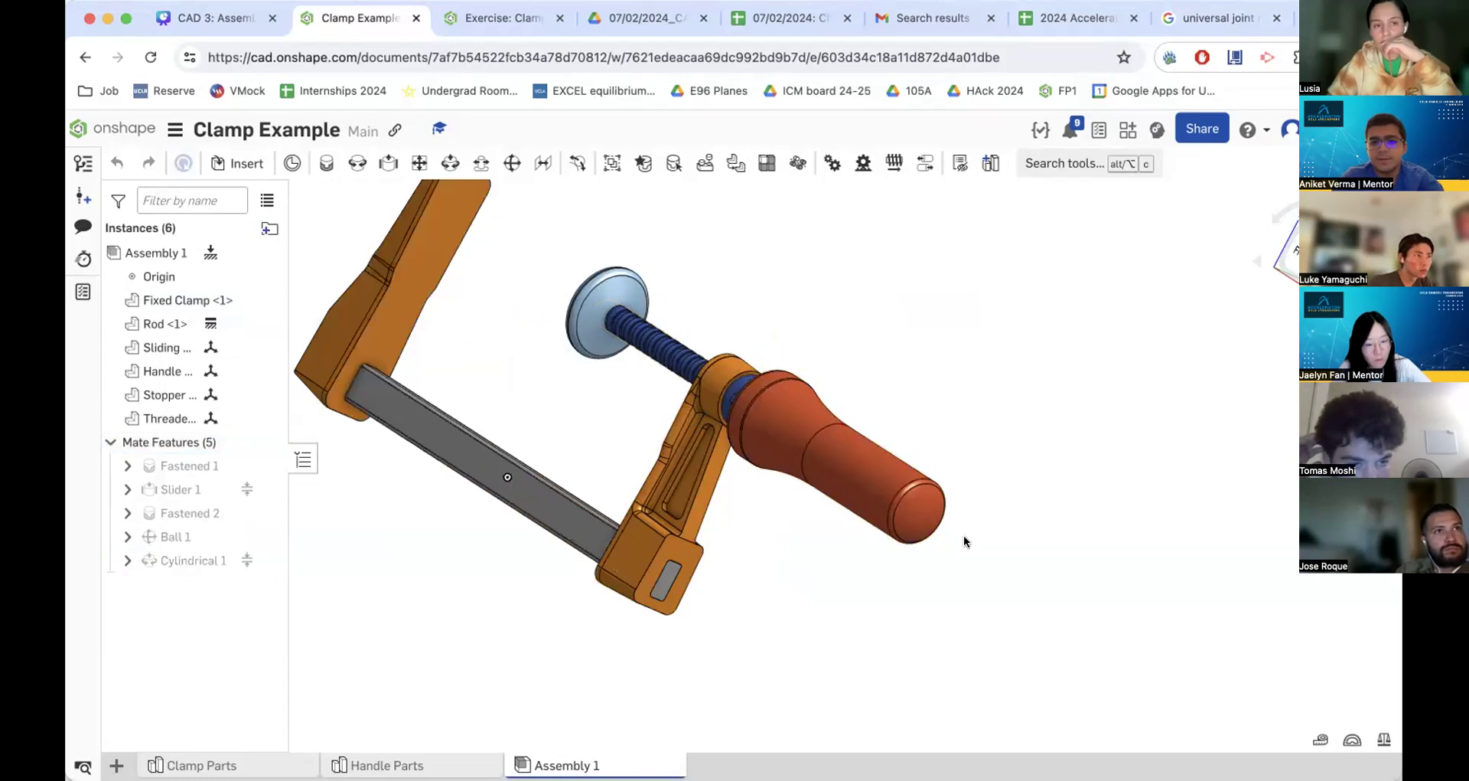
left_click_drag(801, 432, 992, 676)
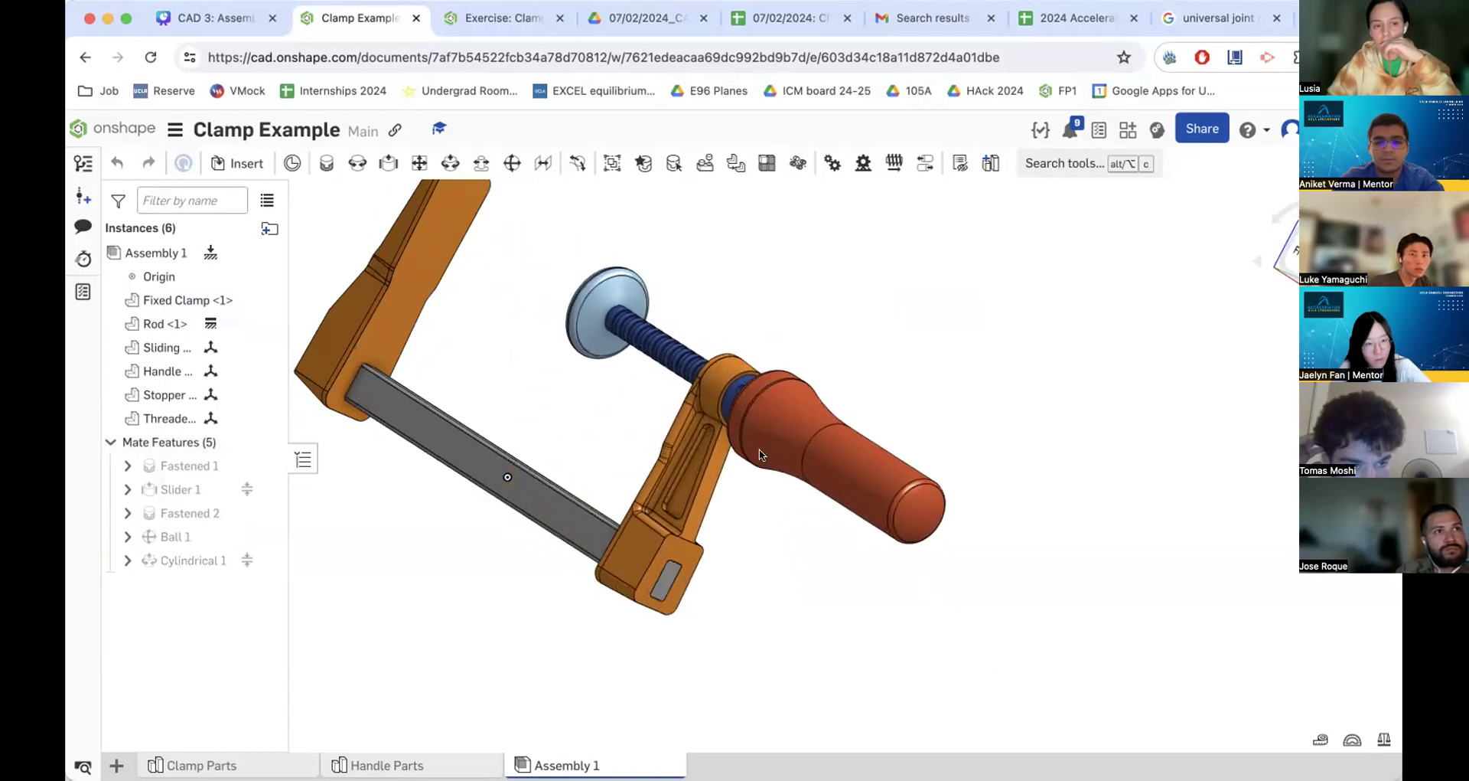
Set the cylindrical mate's minimum Z distance to -3 in and move the handle to test the travel.
double_click(190, 560)
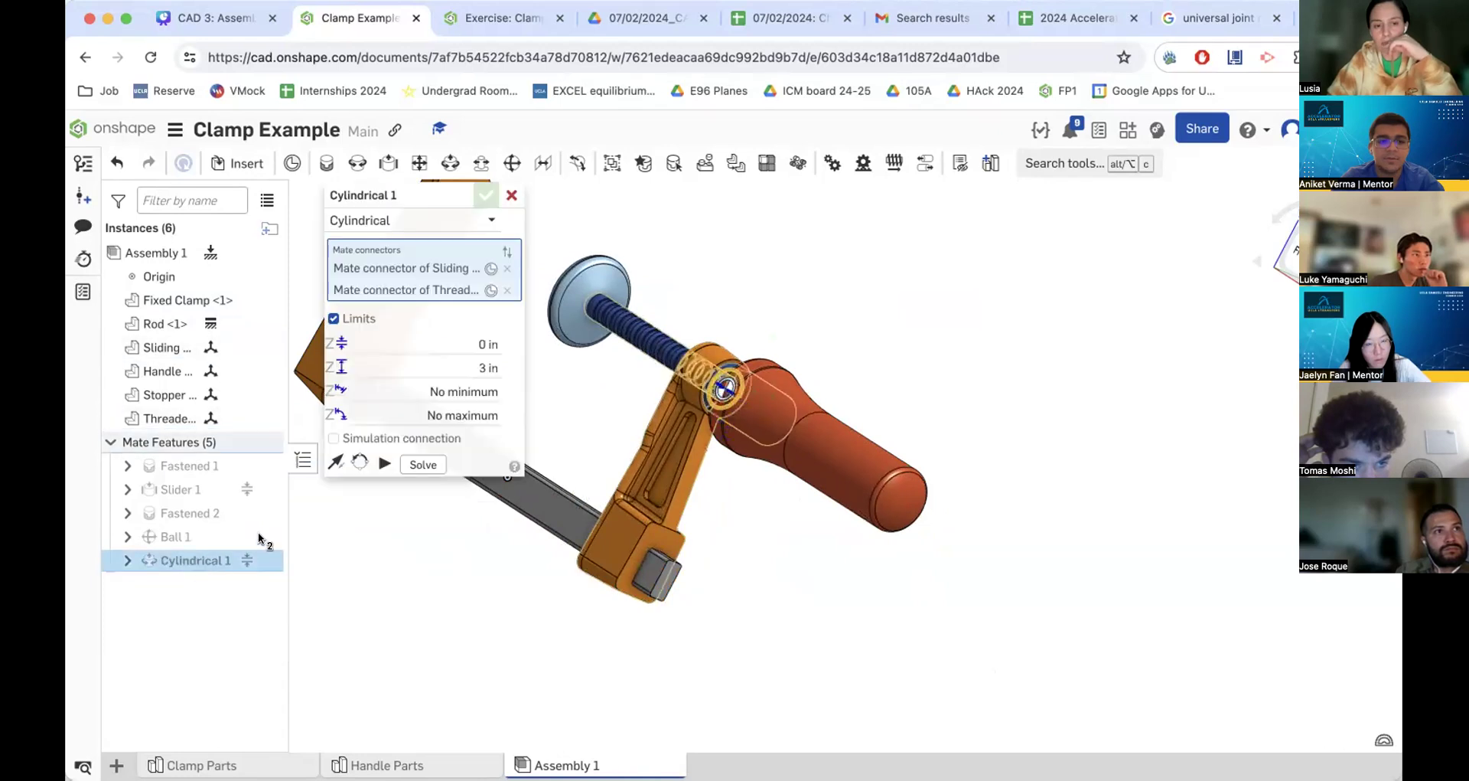
left_click(461, 340)
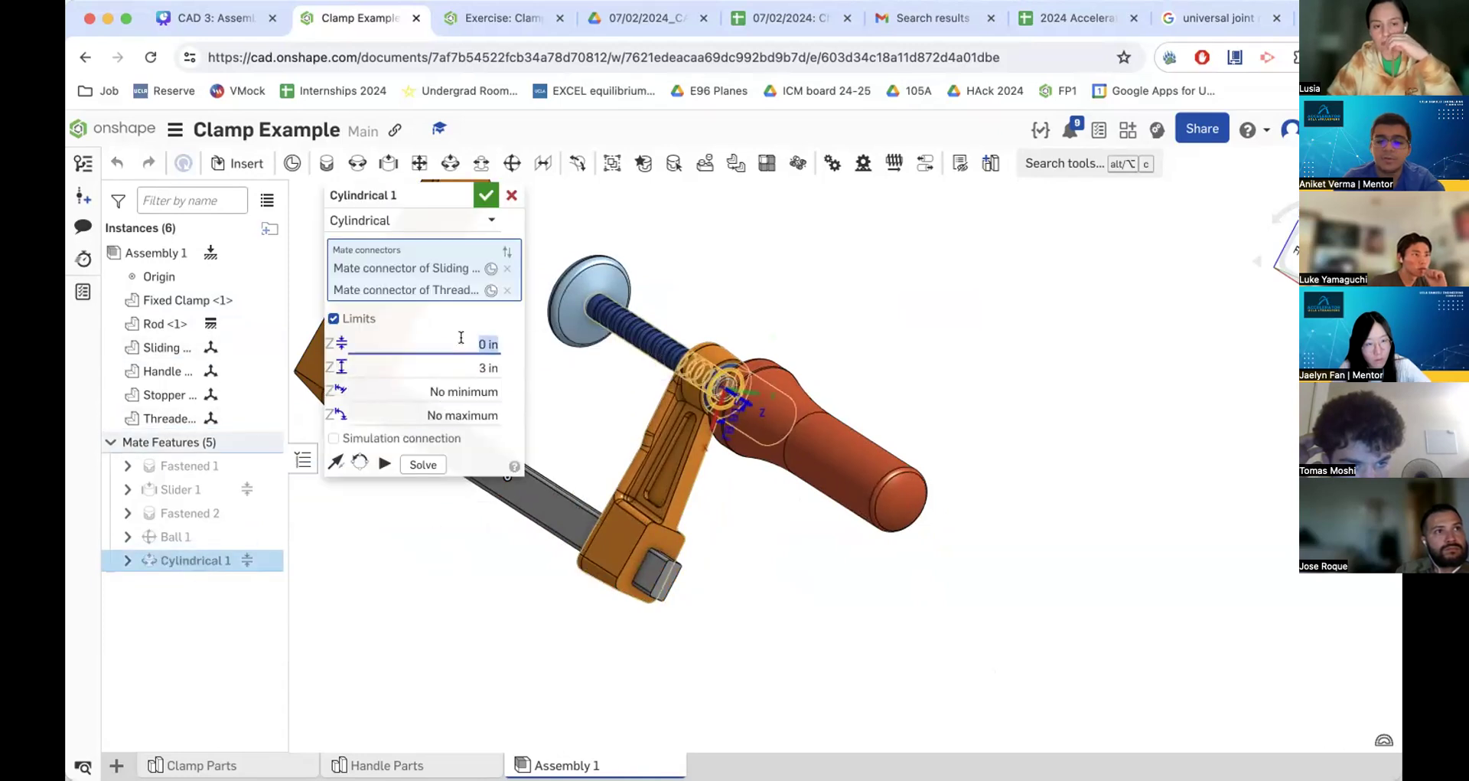
left_click(491, 366)
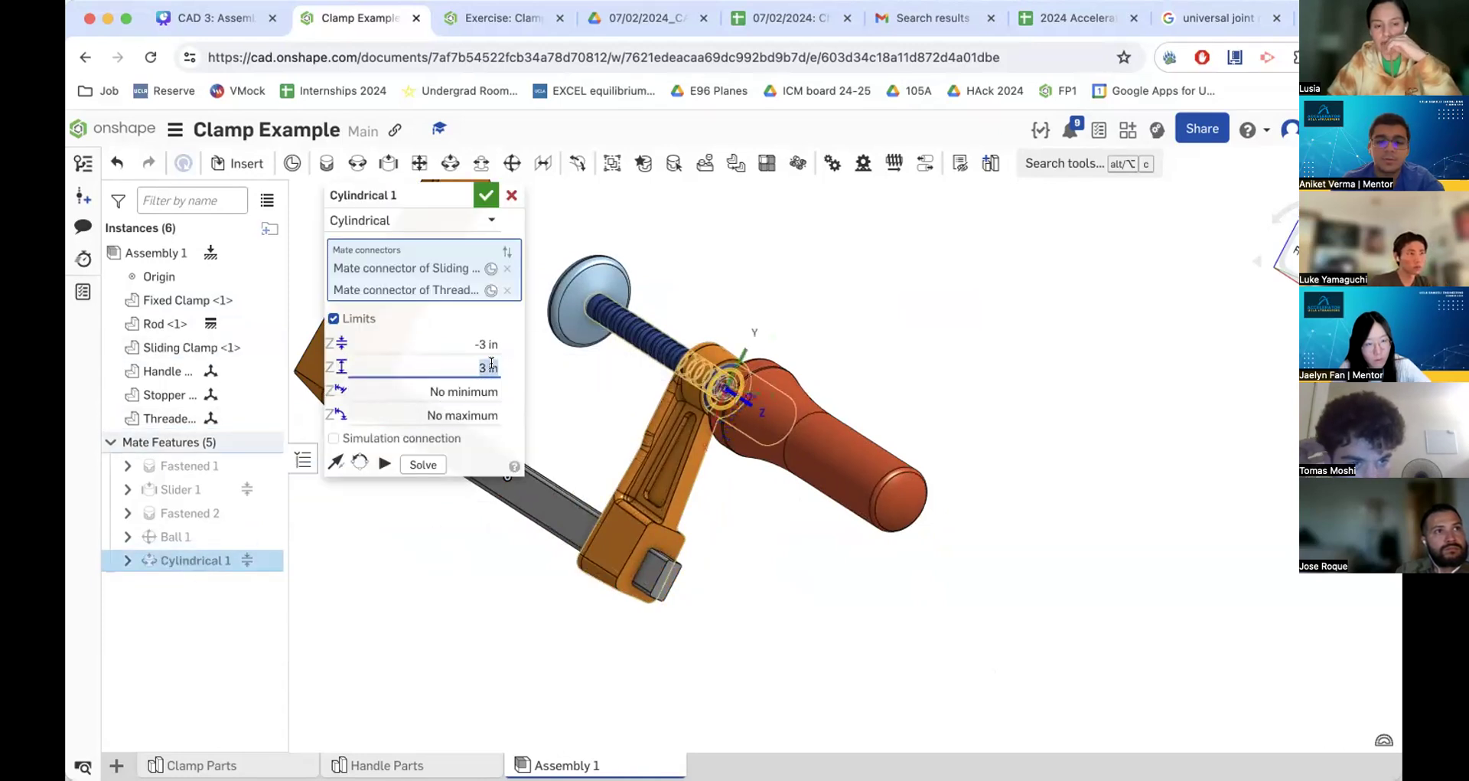
left_click(480, 200)
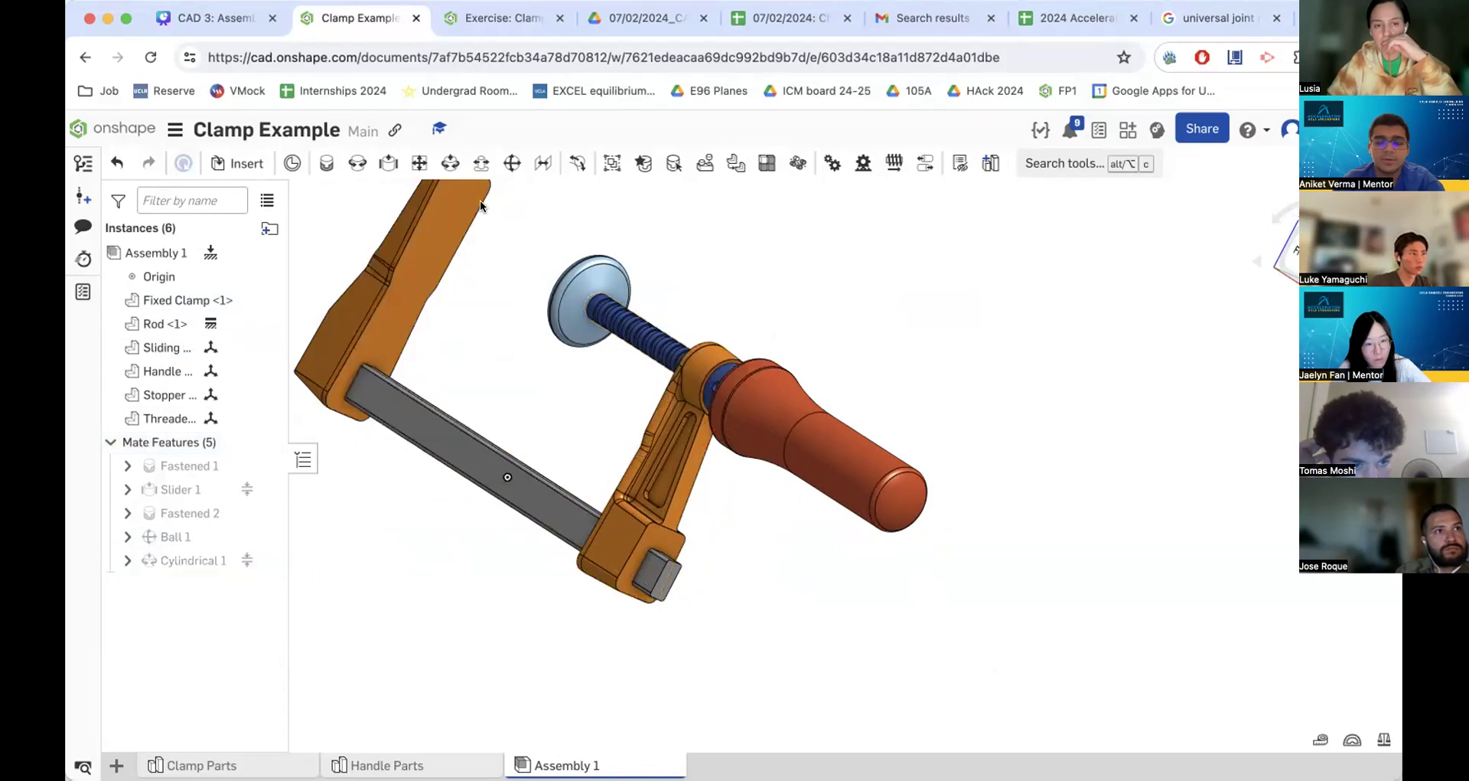
left_click_drag(957, 593, 753, 591)
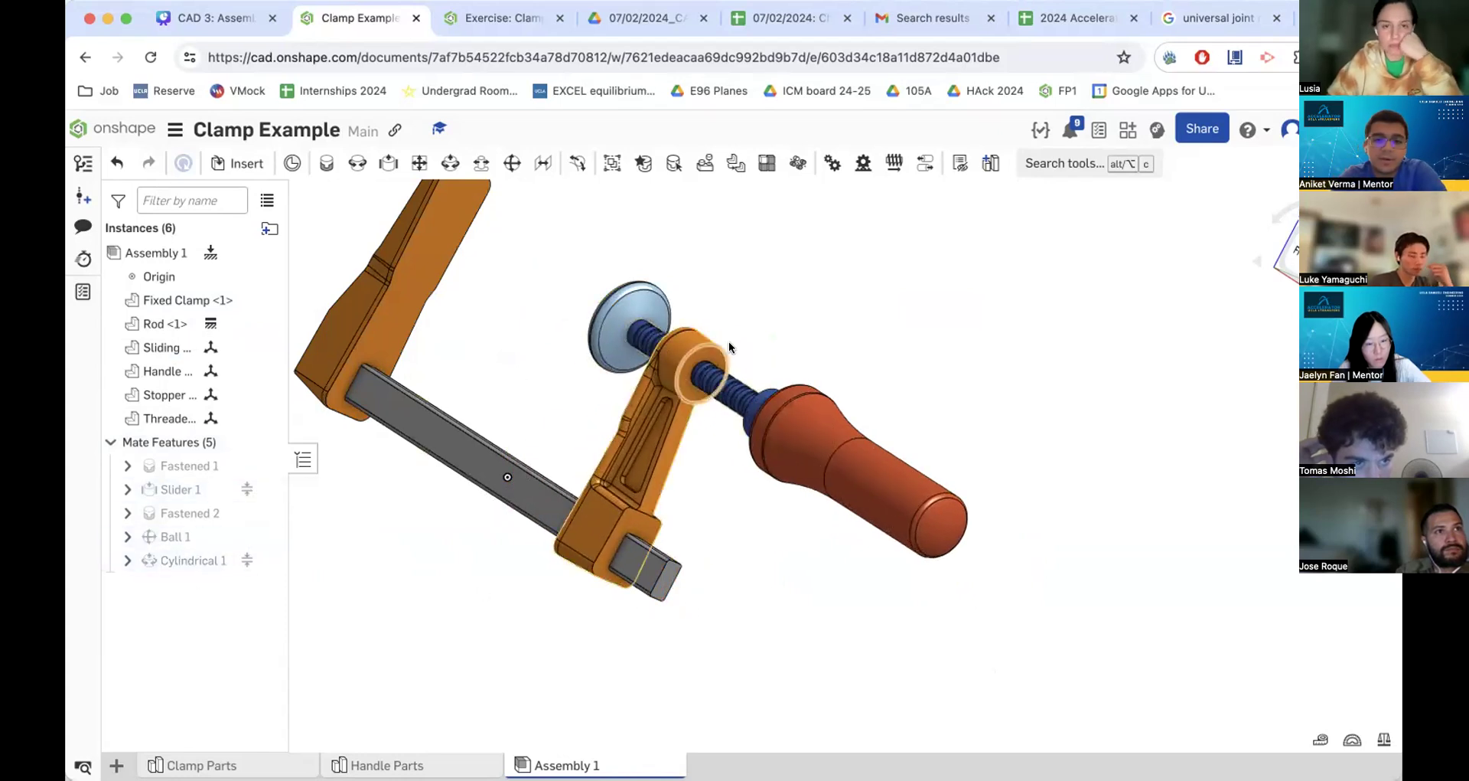
Delete the cylindrical mate, move the handle assembly clear of the clamp, and slide the sliding clamp along the flat rod.
right_click(177, 561)
left_click(294, 550)
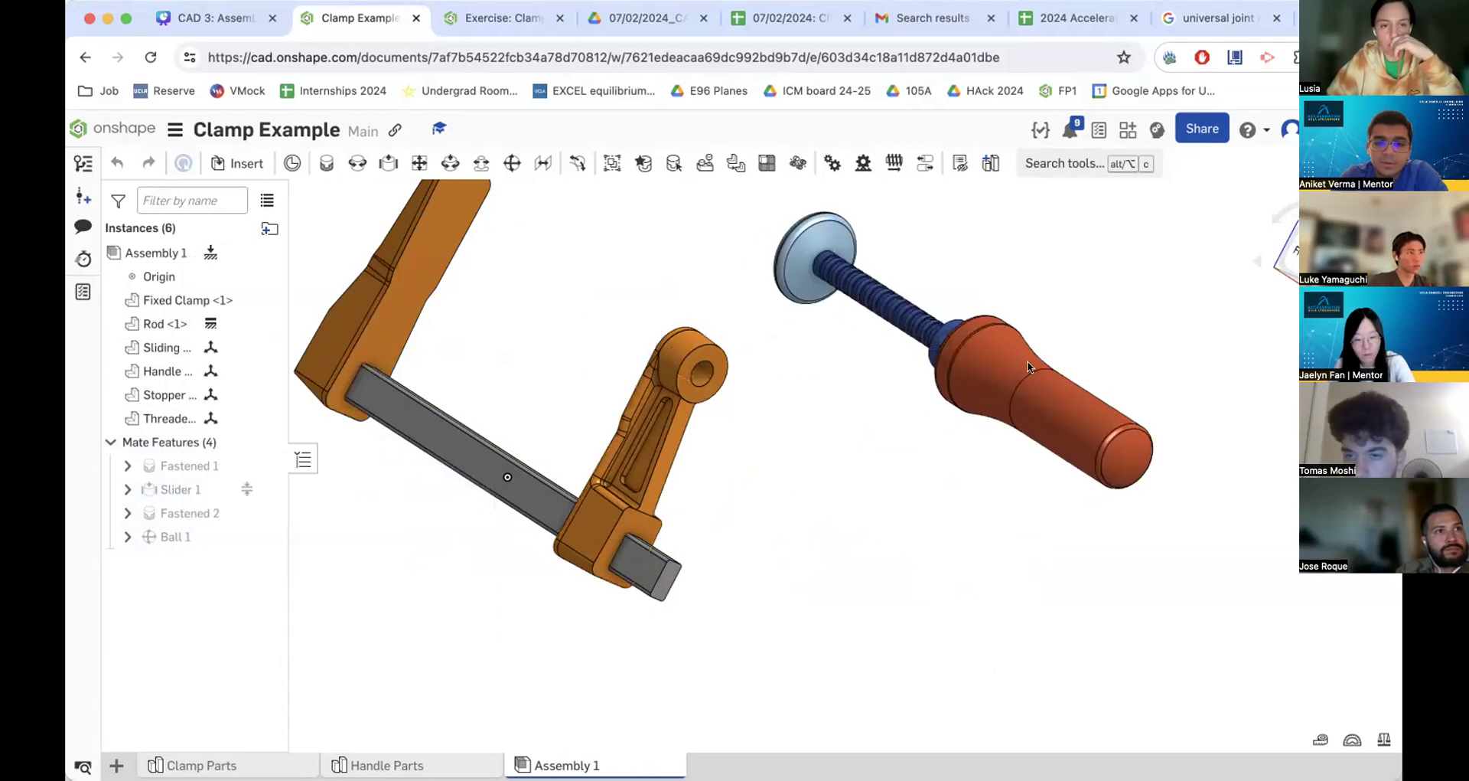
right_click_drag(817, 537, 859, 538)
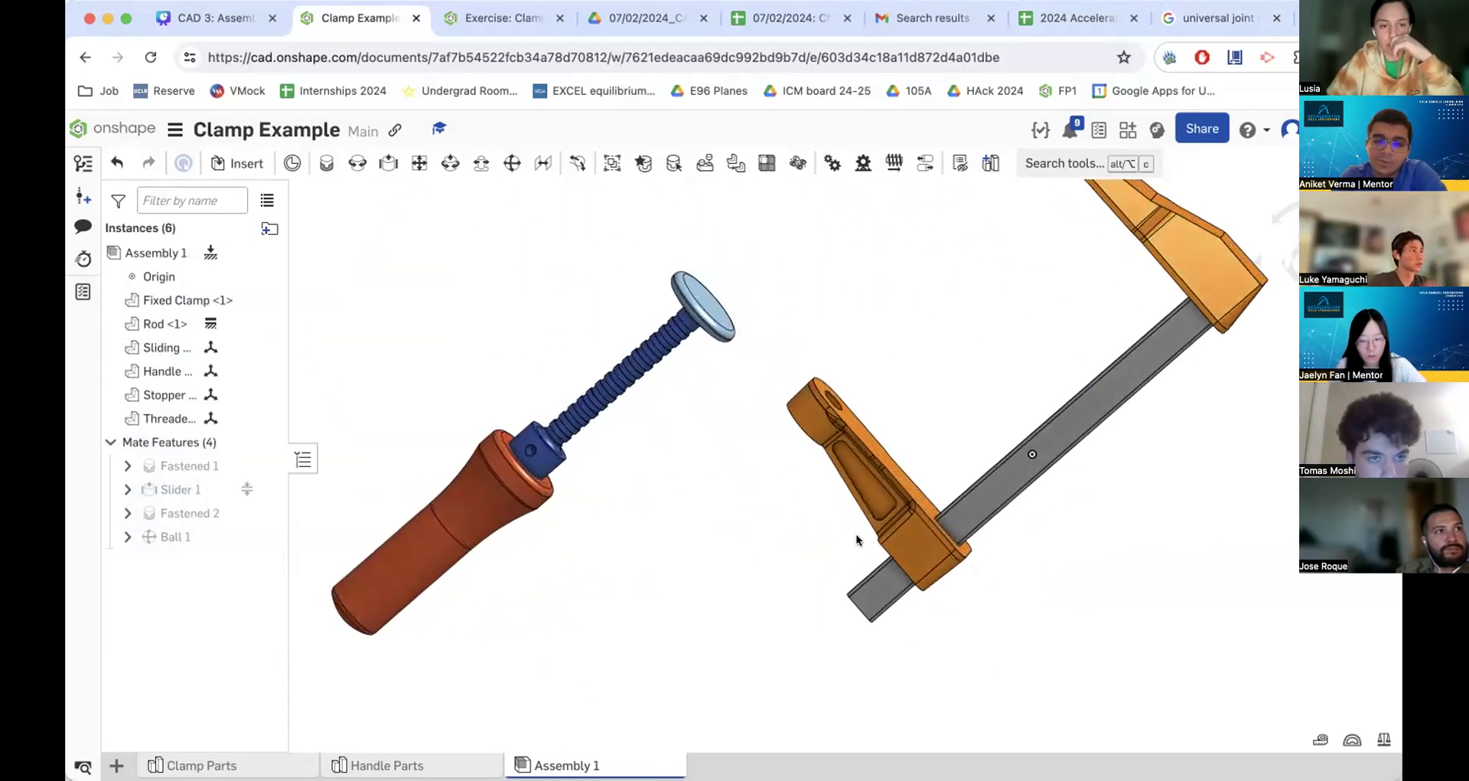
left_click_drag(802, 402, 703, 482)
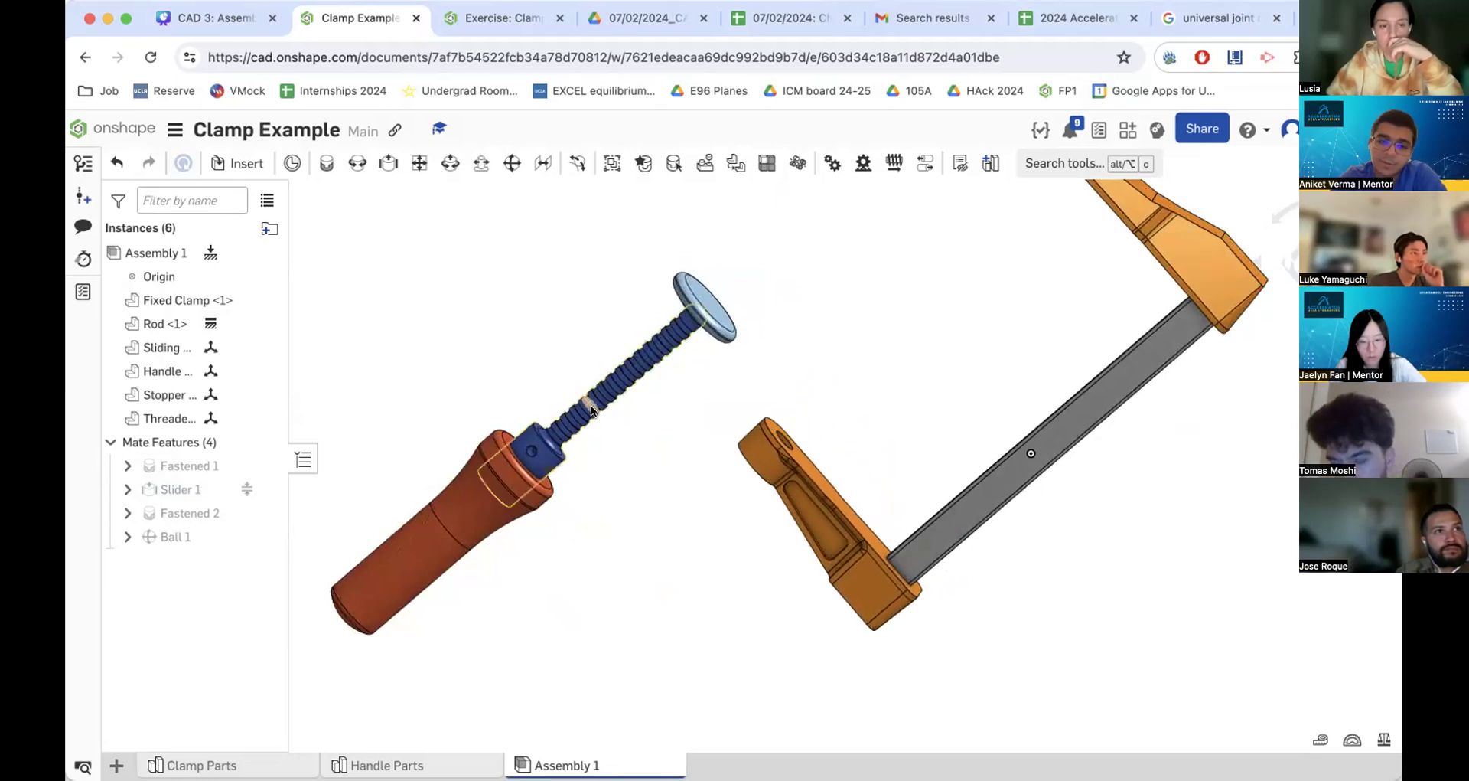
Start a new cylindrical mate and choose the center of the sliding clamp's hole, on the round boss face, as the first connector.
scroll(572, 440, "up", 5)
scroll(728, 400, "down", 3)
right_click_drag(754, 433, 695, 457)
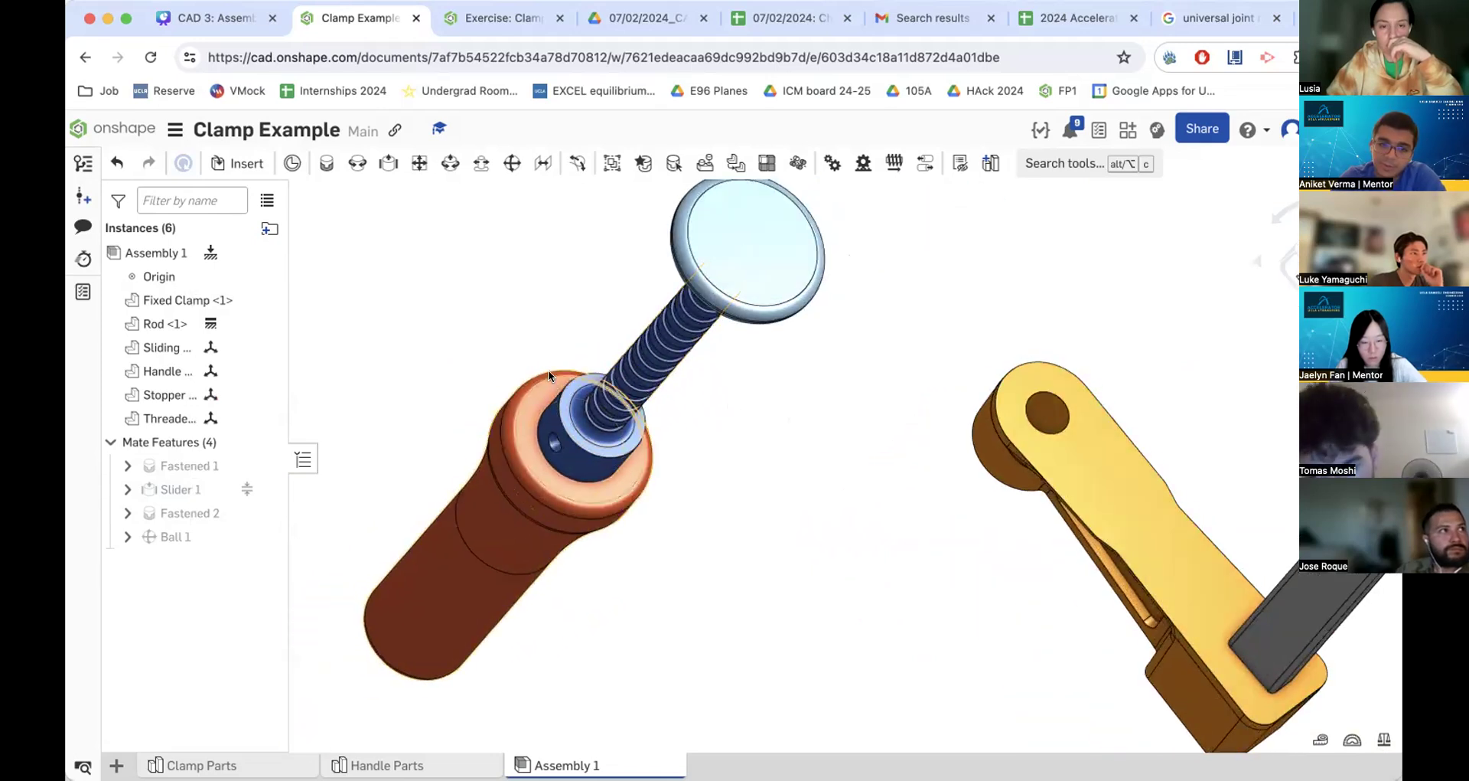
right_click_drag(796, 460, 839, 473)
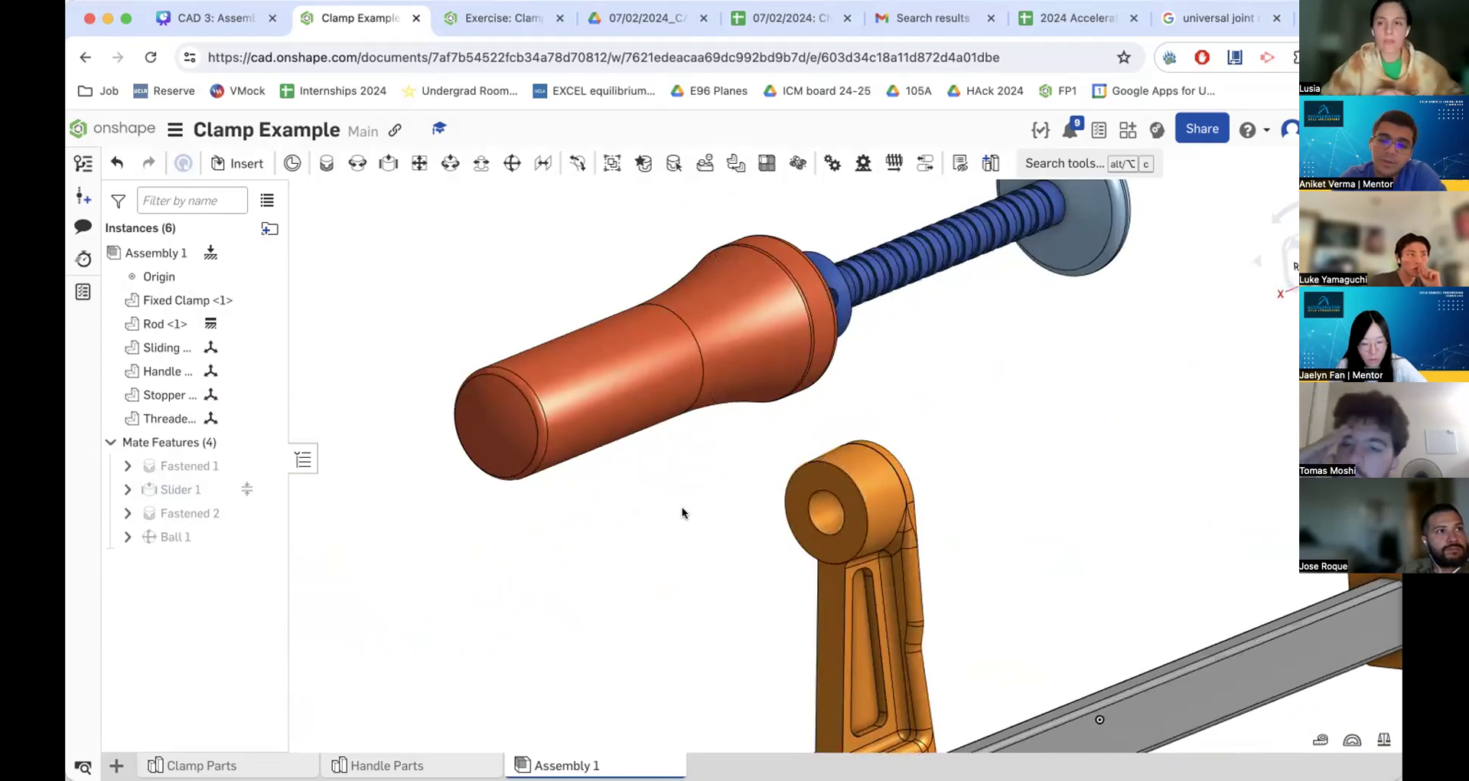
right_click_drag(654, 503, 685, 474)
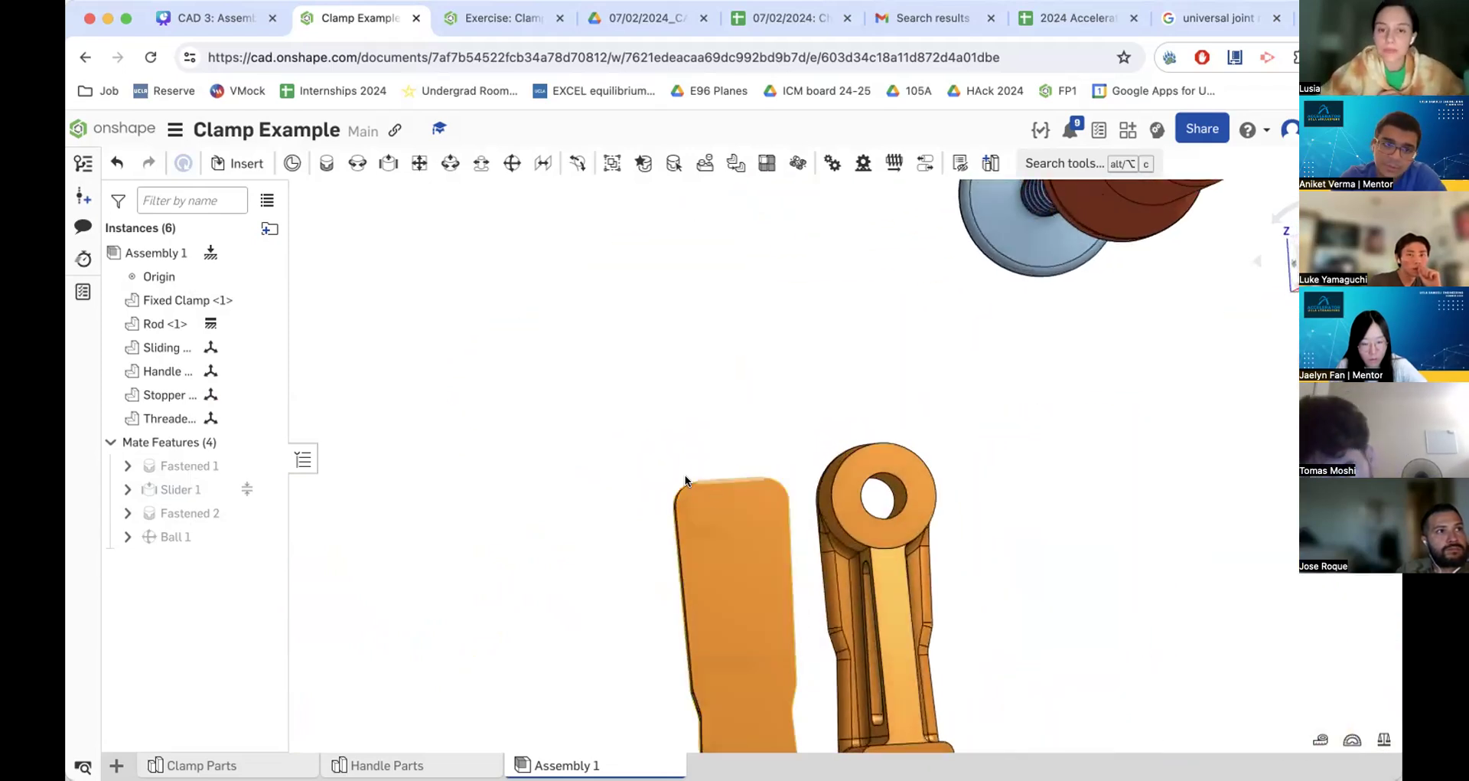
left_click(450, 163)
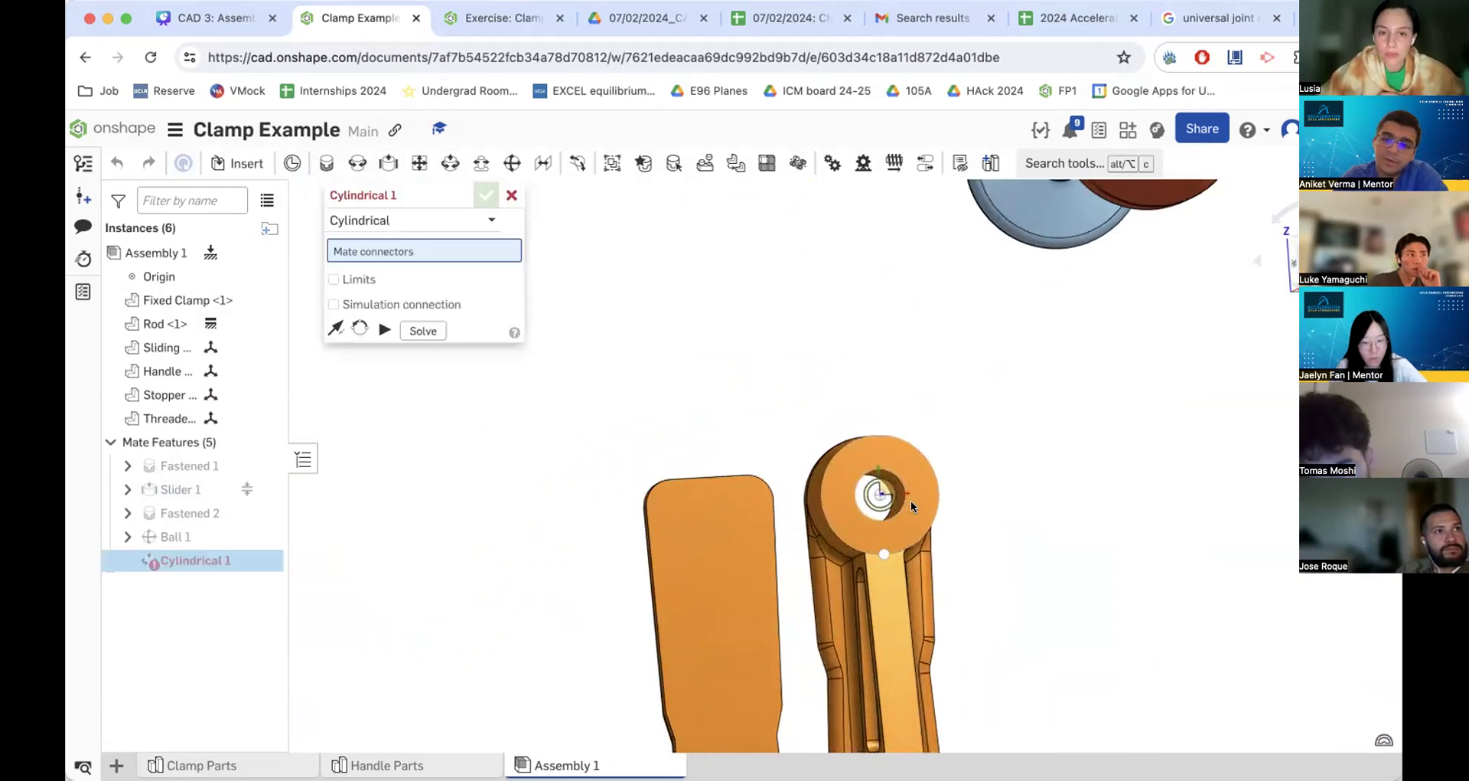
scroll(911, 499, "up", 3)
left_click(910, 505)
Choose the center of the threaded rod's circular collar face as the second connector and accept the cylindrical mate.
right_click_drag(1004, 552, 817, 469)
scroll(987, 548, "down", 5)
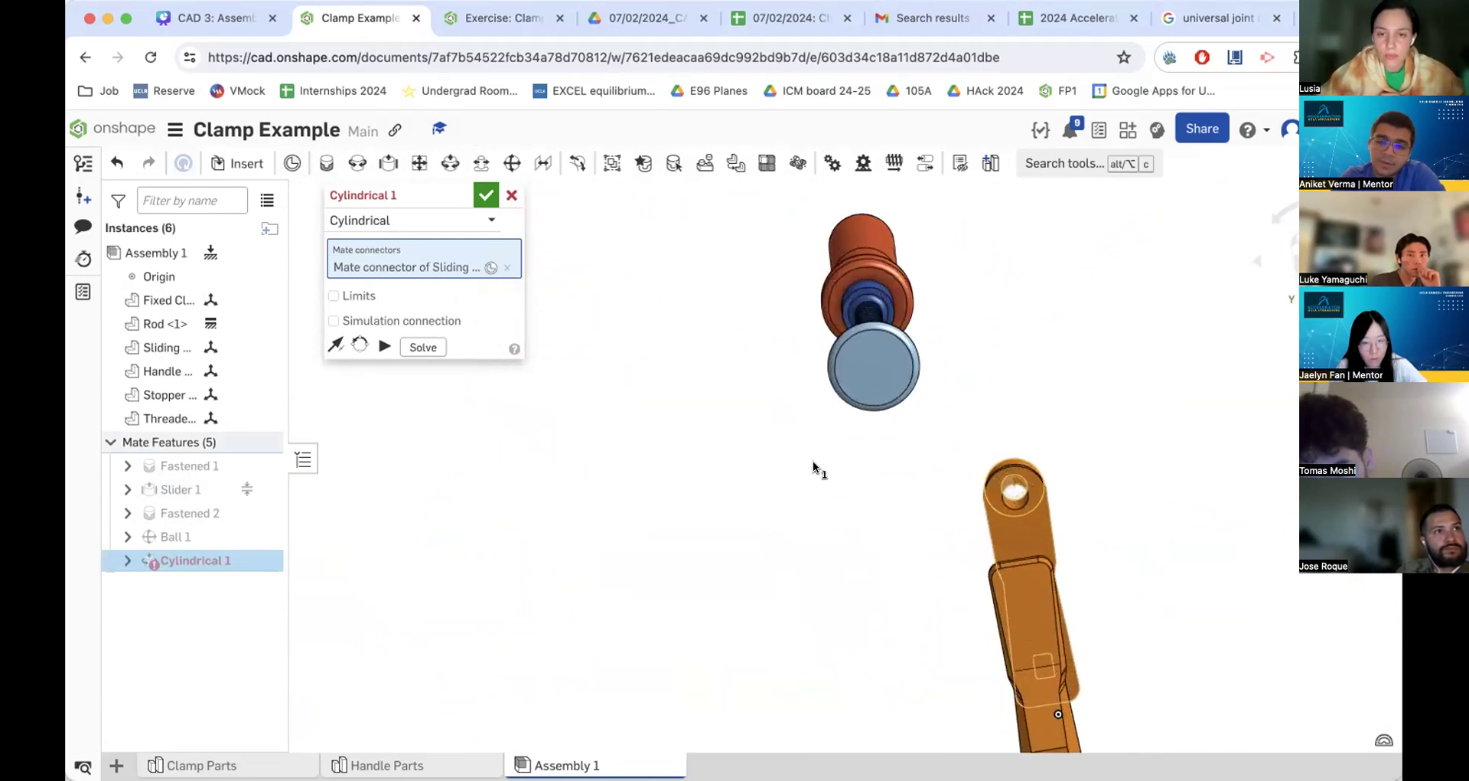
scroll(823, 452, "up", 5)
scroll(867, 453, "down", 5)
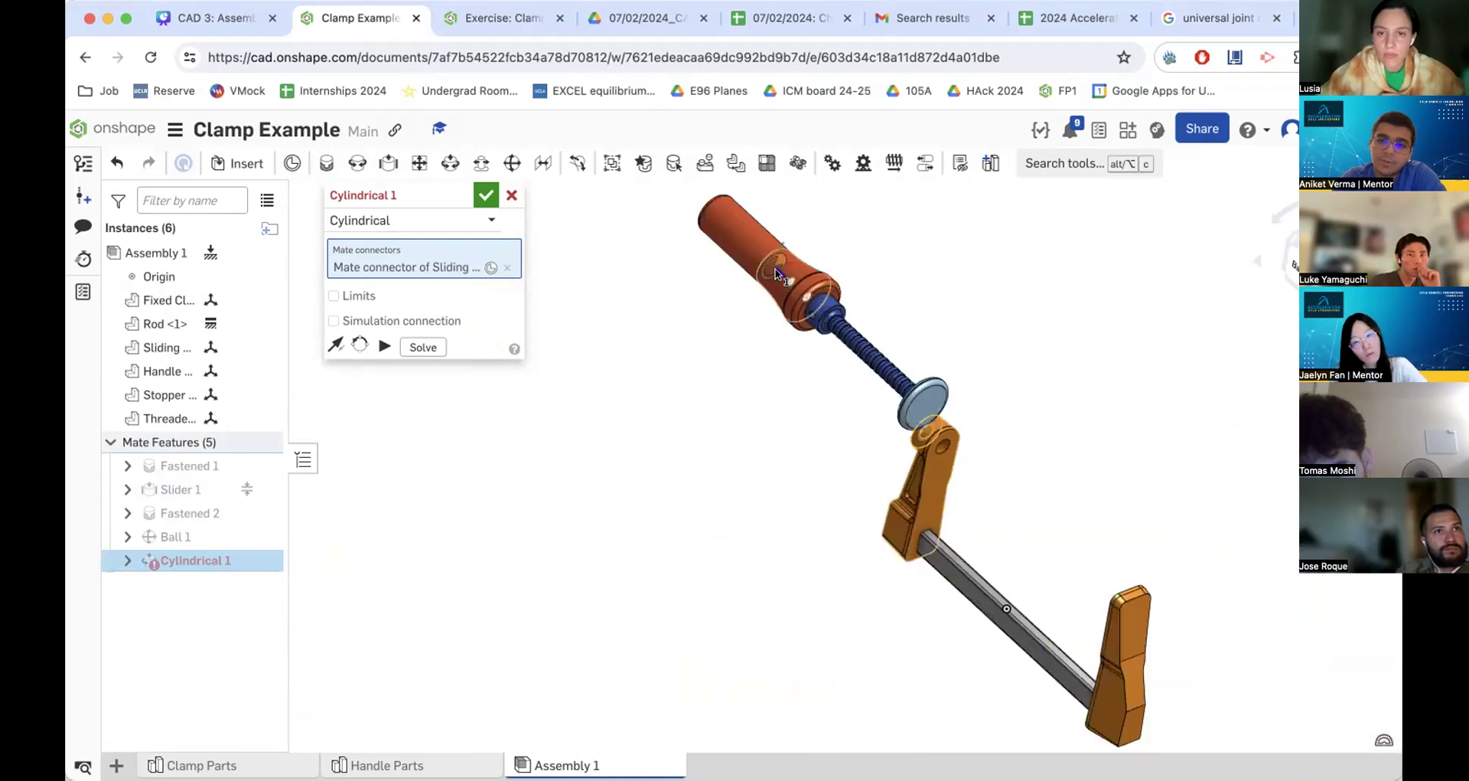
scroll(880, 398, "up", 8)
scroll(888, 359, "up", 2)
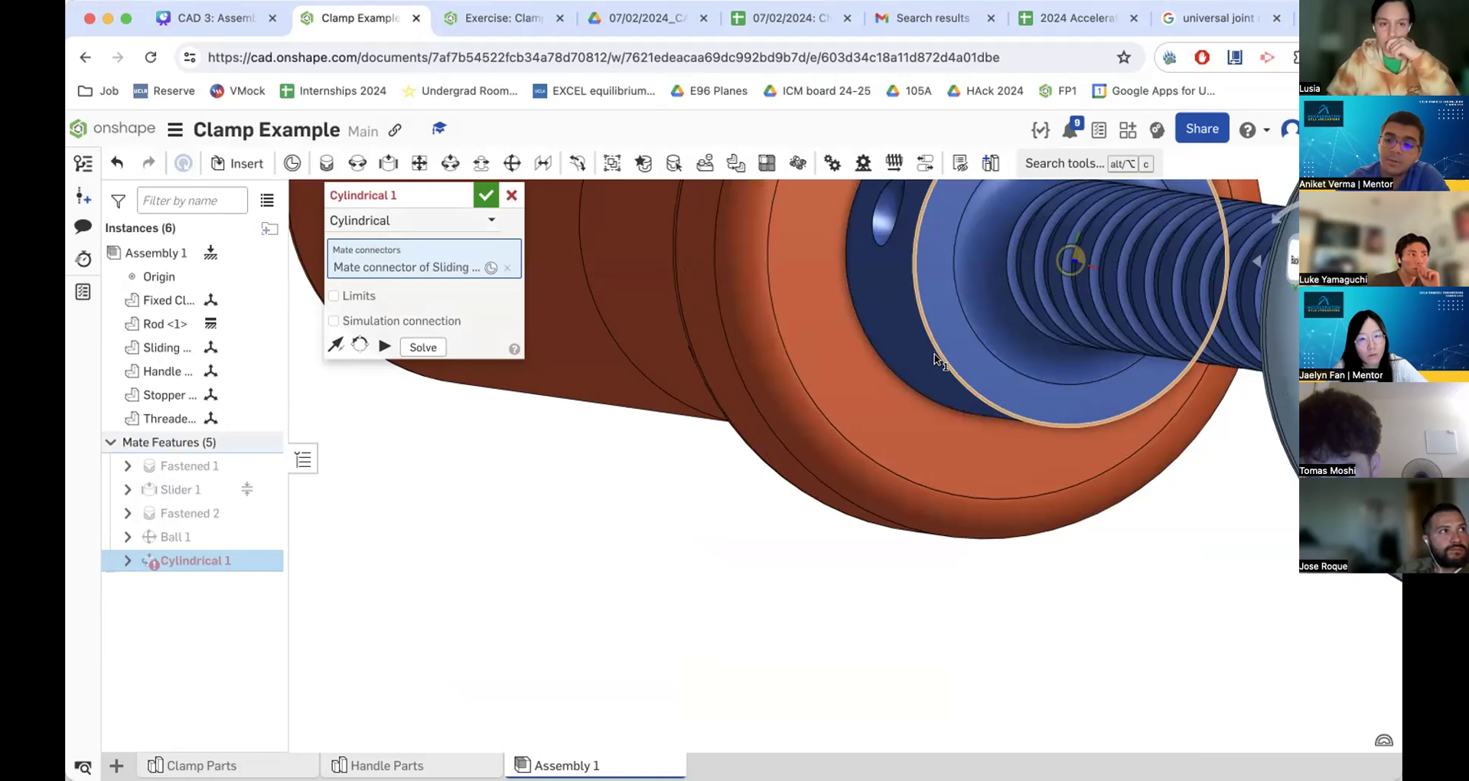
left_click(935, 358)
scroll(1003, 477, "down", 5)
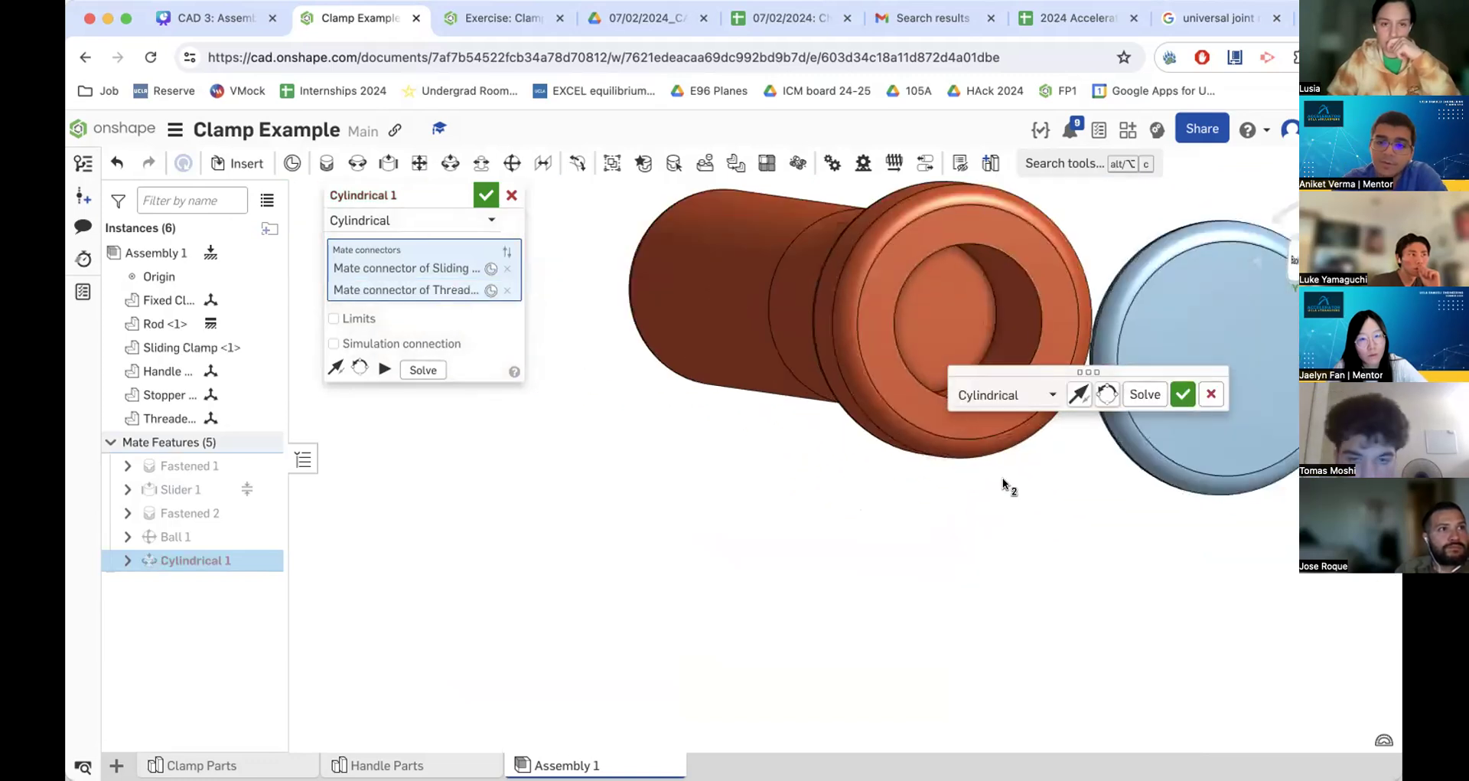
right_click_drag(1059, 529, 917, 516)
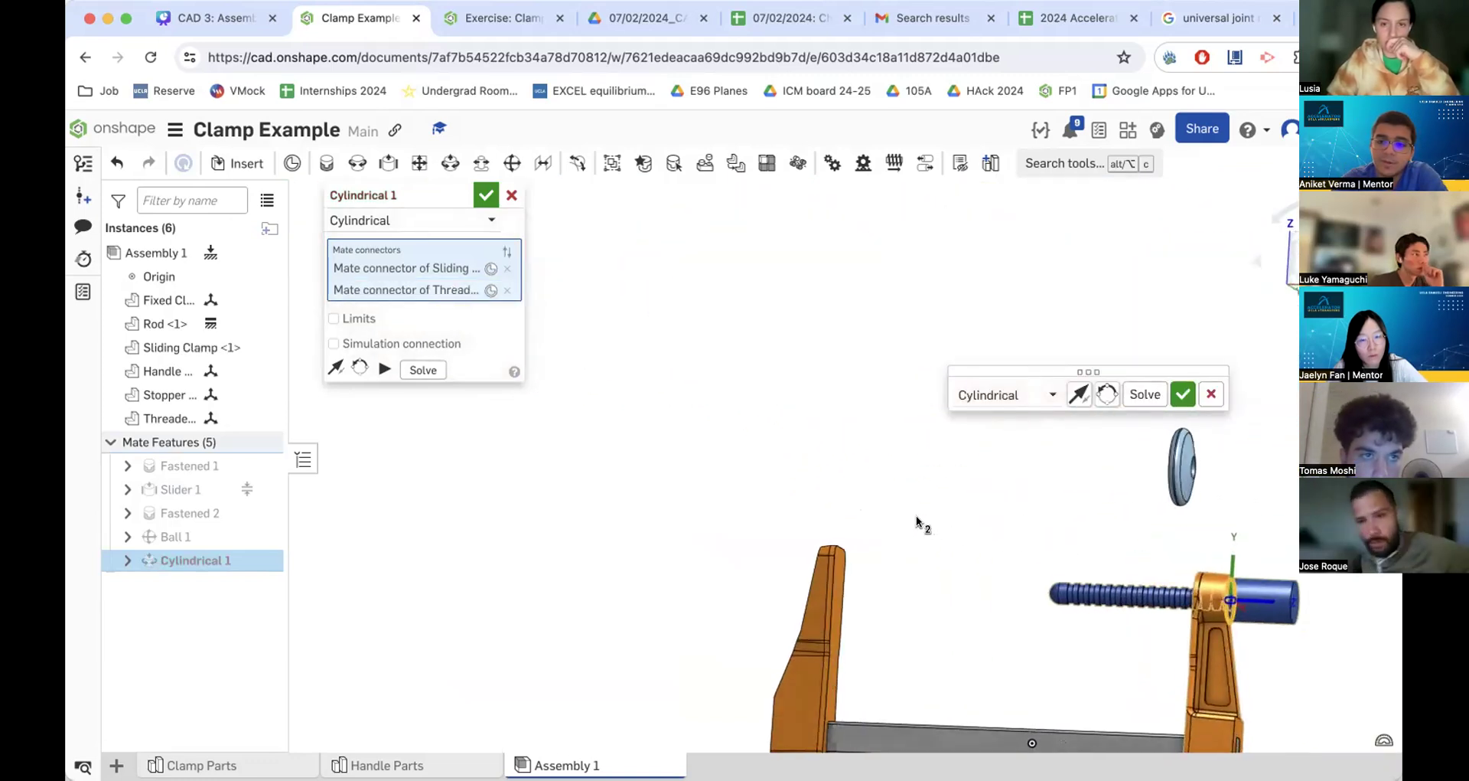
left_click(1183, 396)
Slide the handle assembly until the threaded rod's collar meets the sliding clamp, and cancel the extra cylindrical mate.
scroll(1260, 558, "down", 5)
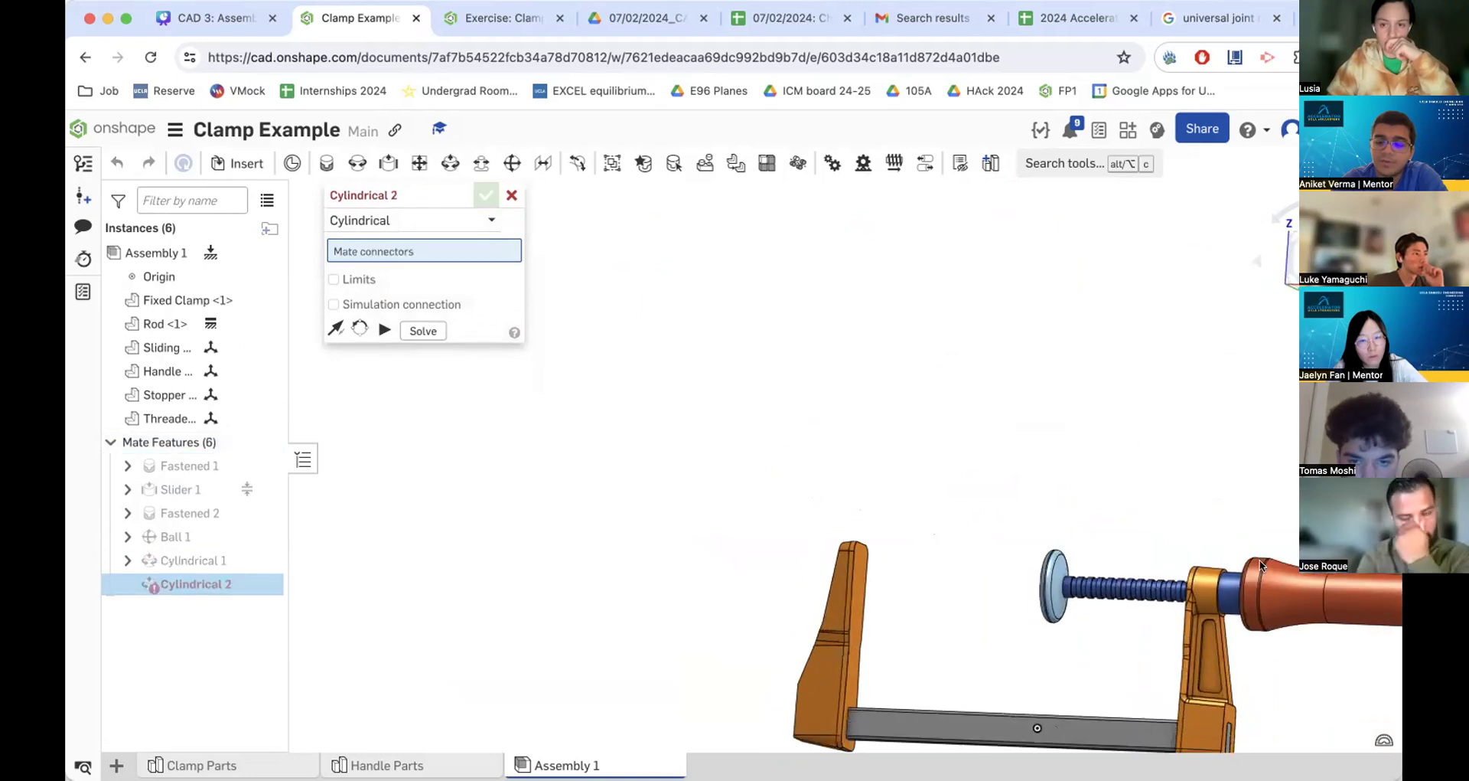
scroll(1330, 601, "up", 10)
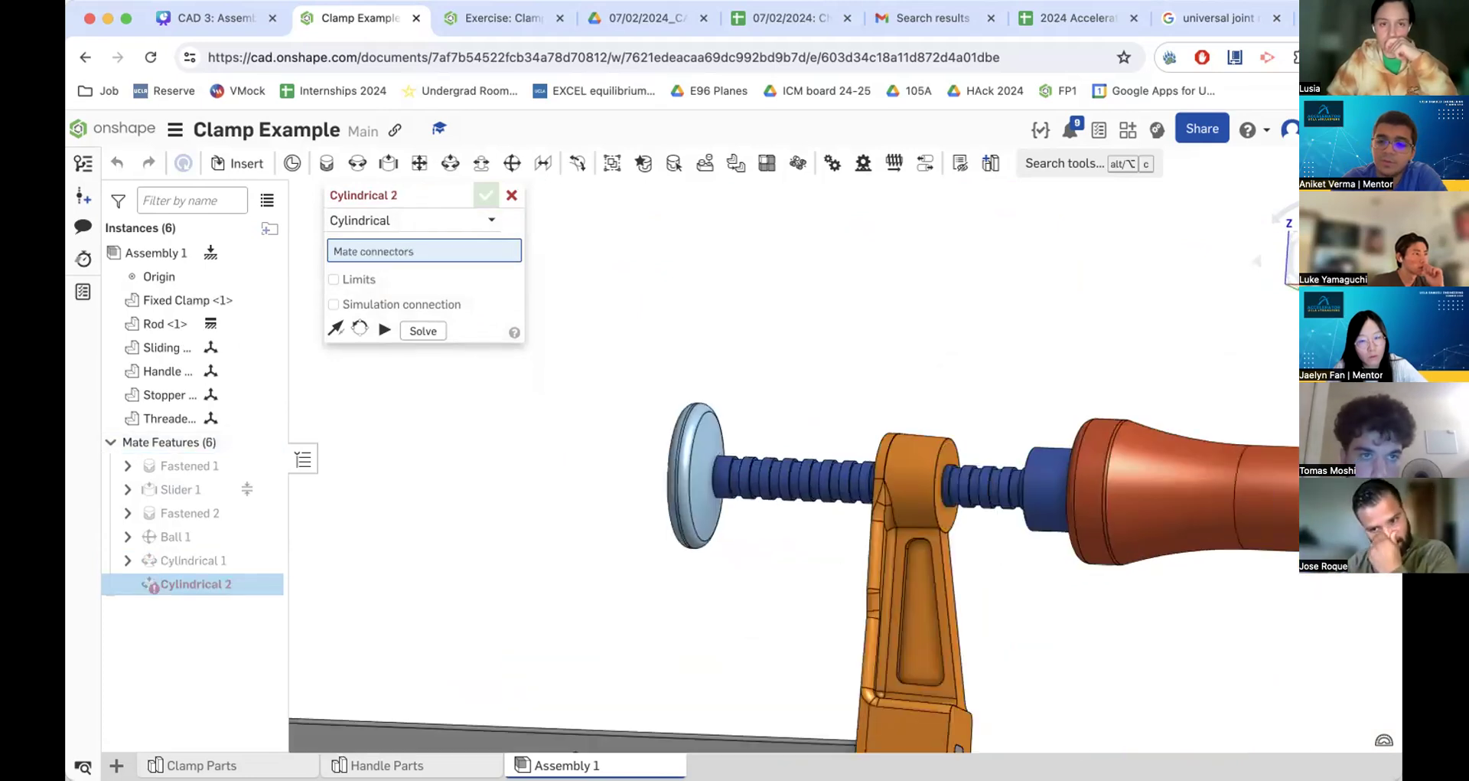
left_click_drag(1057, 493, 1132, 551)
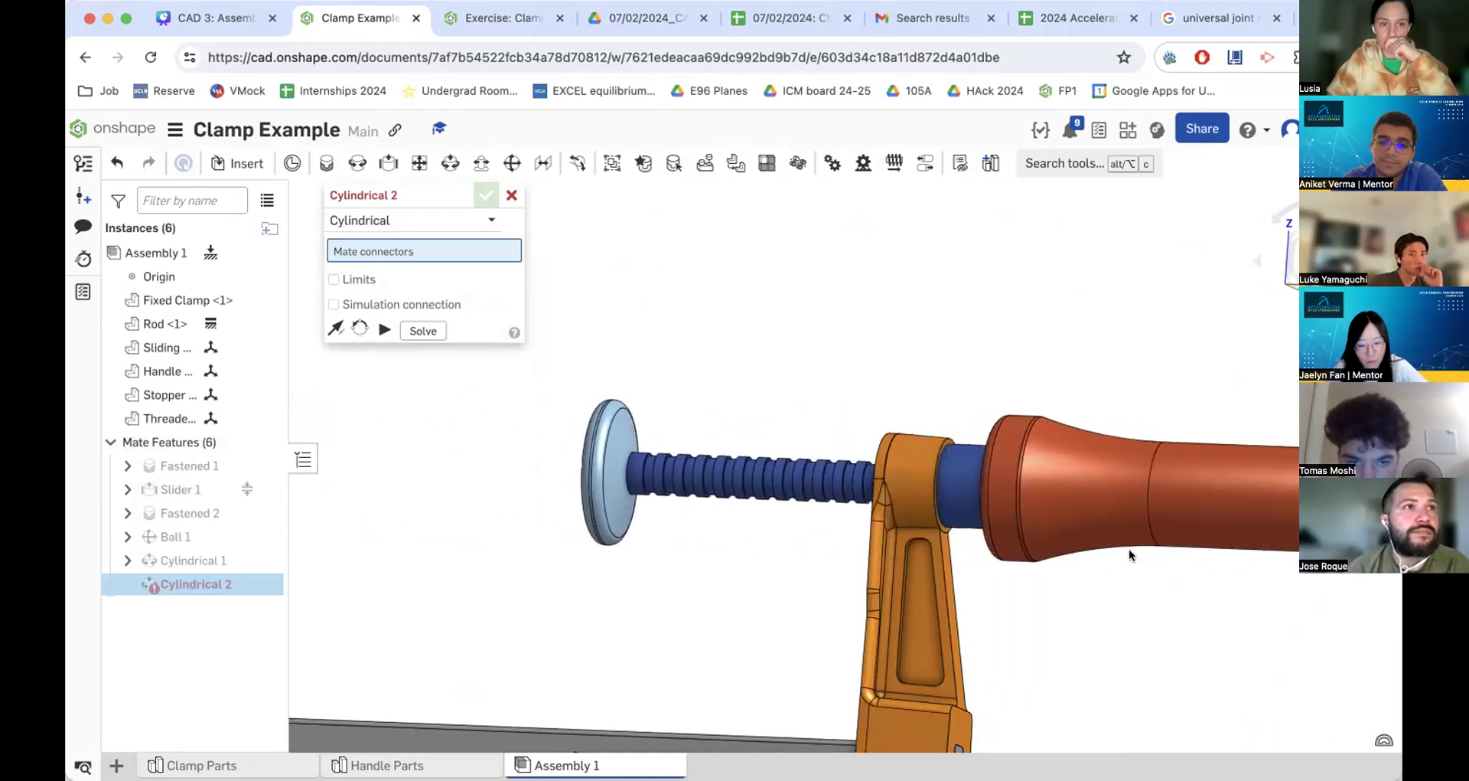
left_click(511, 196)
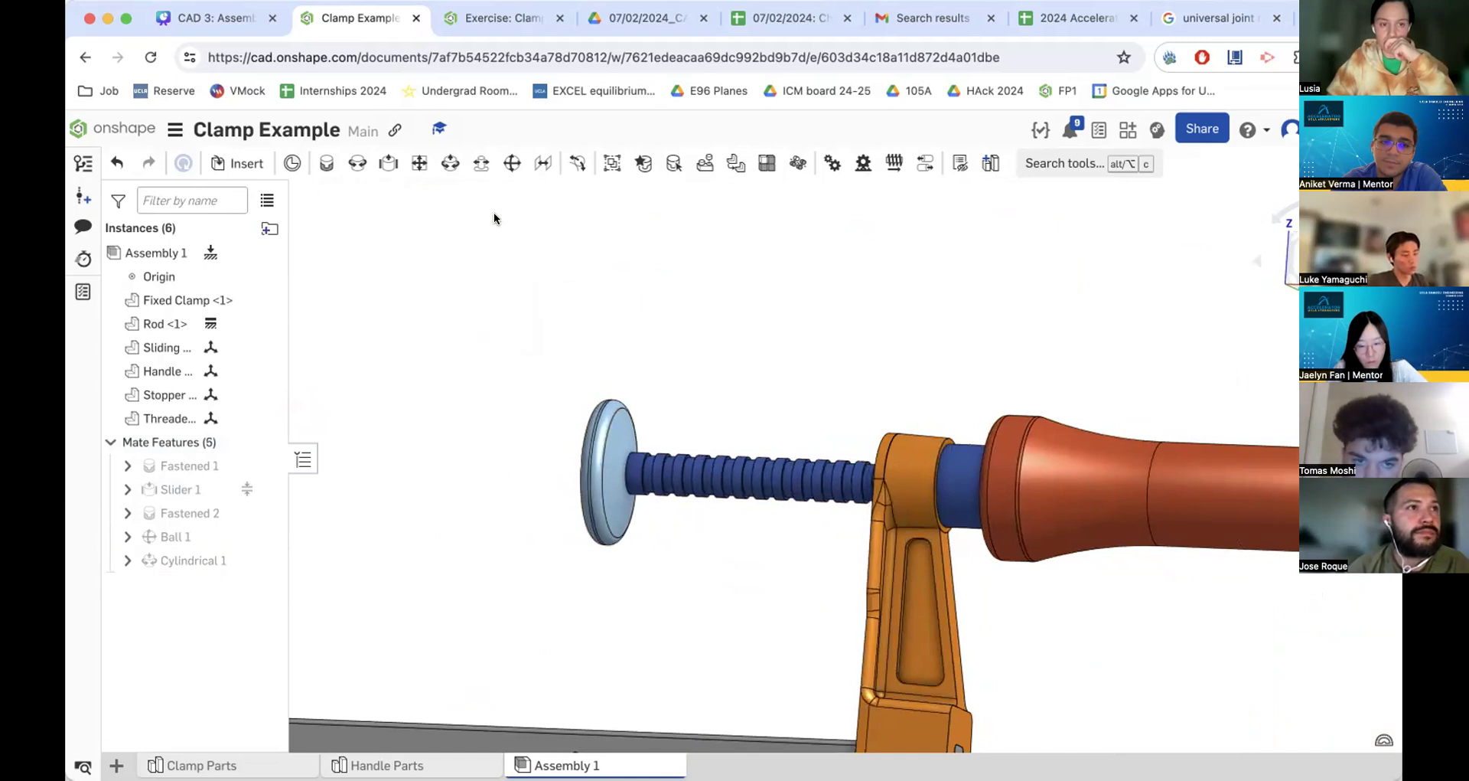
Enable limits on the cylindrical mate with a minimum Z distance of -3 in and a maximum of 0 in, and accept it.
double_click(172, 561)
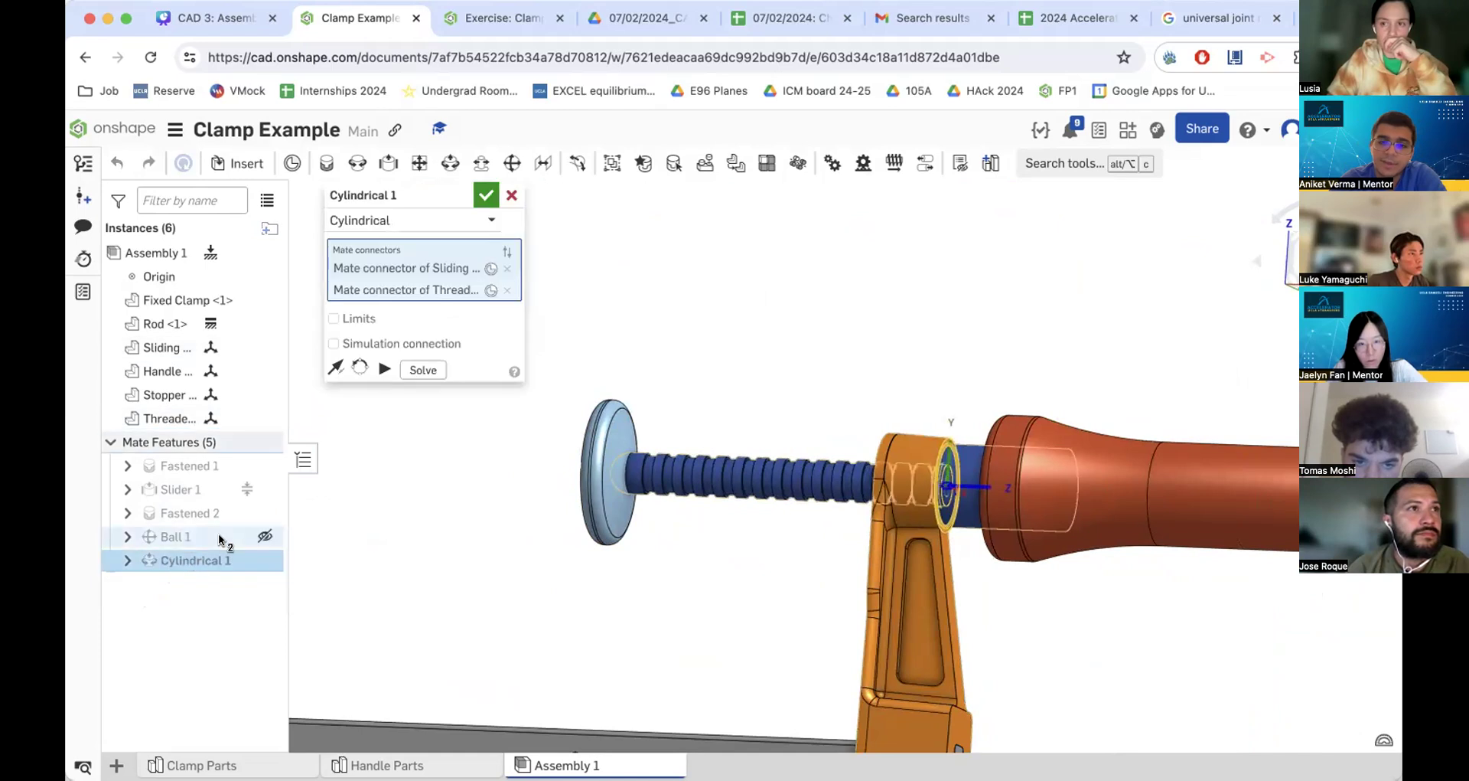
left_click(366, 319)
left_click(428, 338)
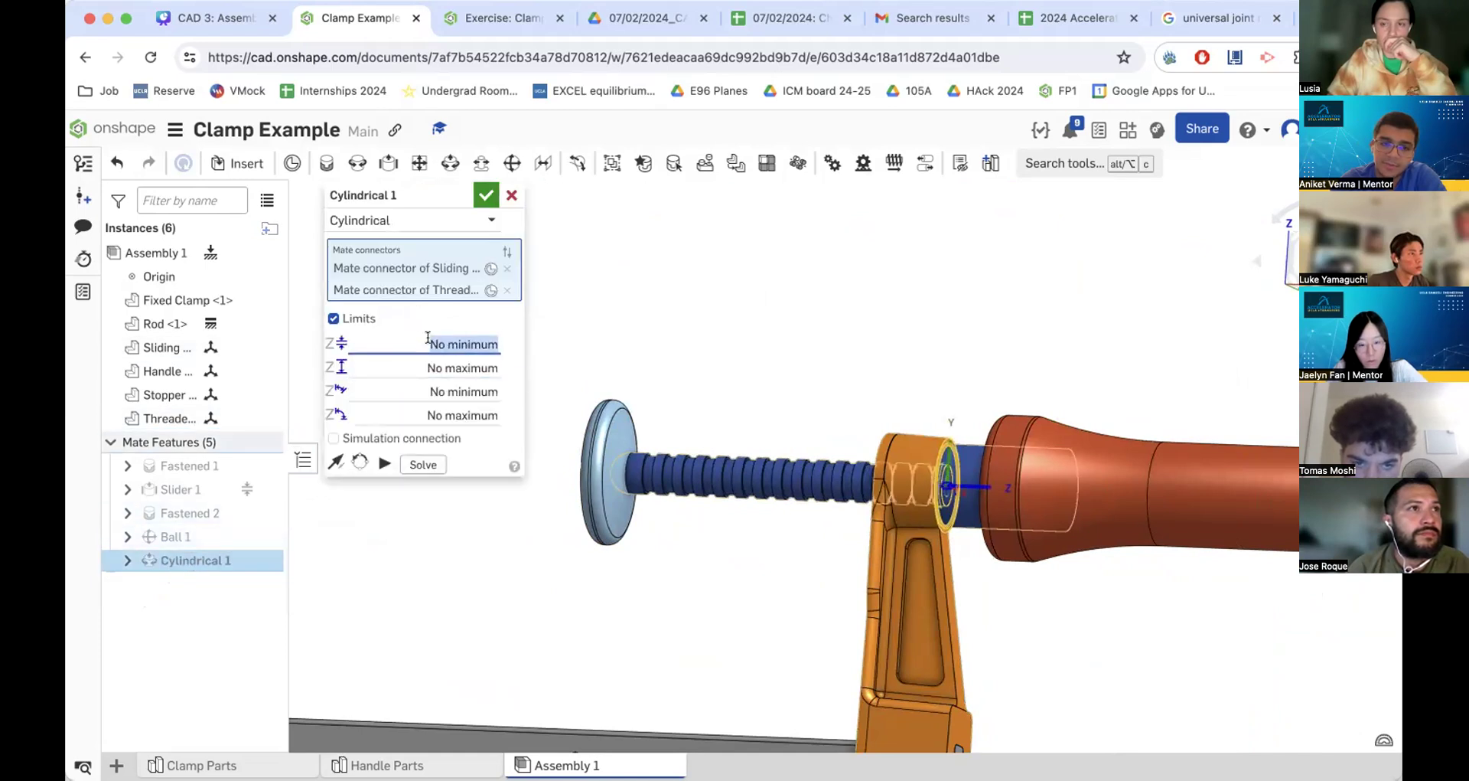
type("-3")
left_click(456, 368)
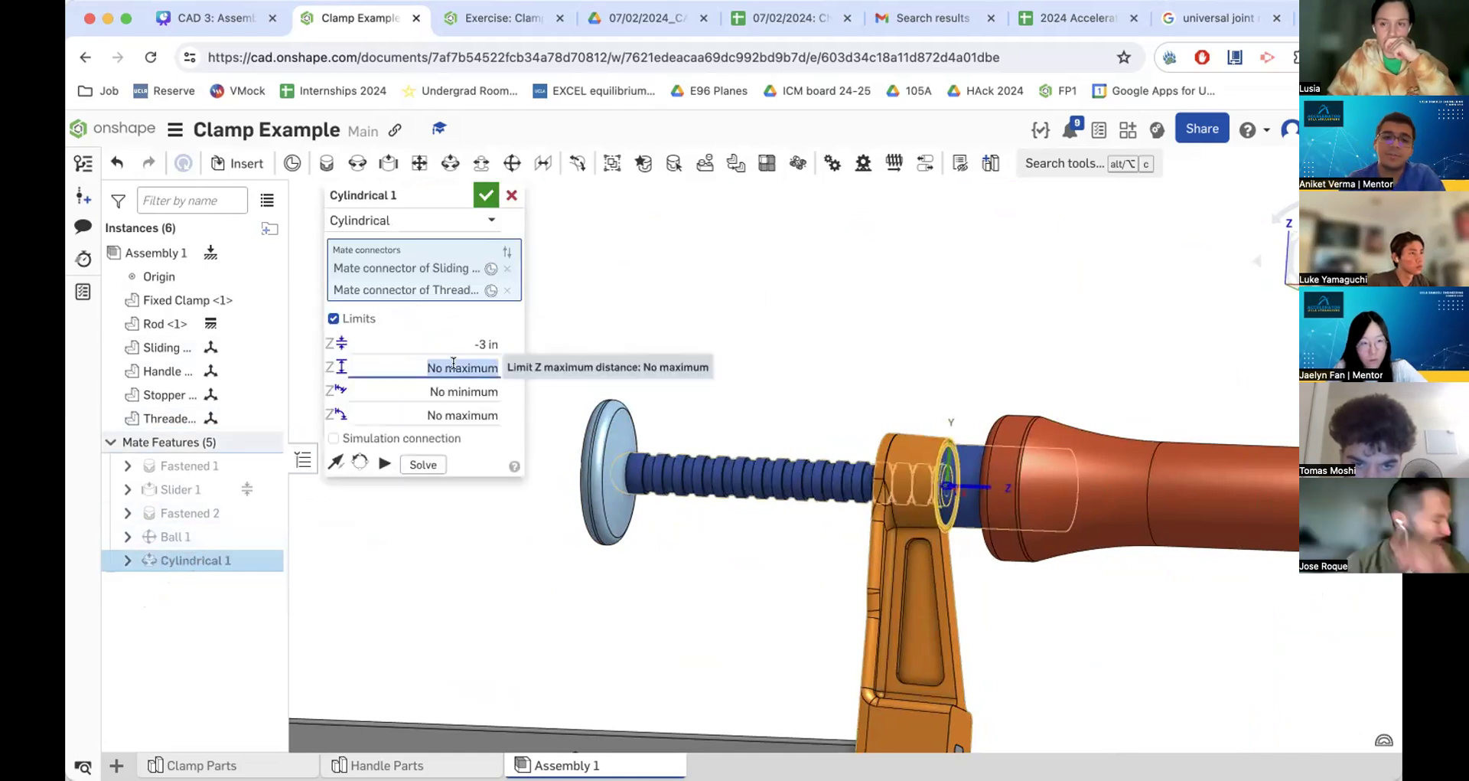
type("0")
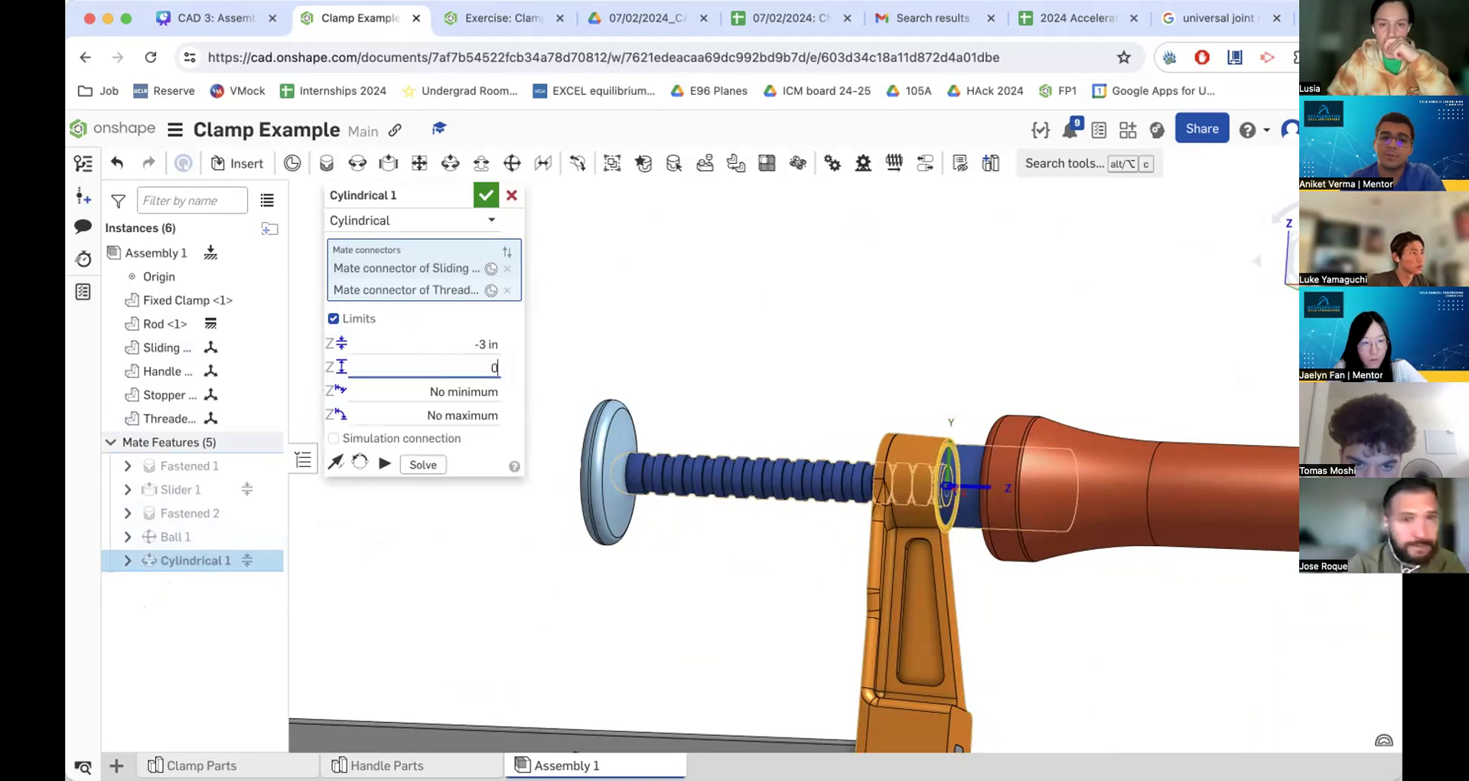
left_click(483, 196)
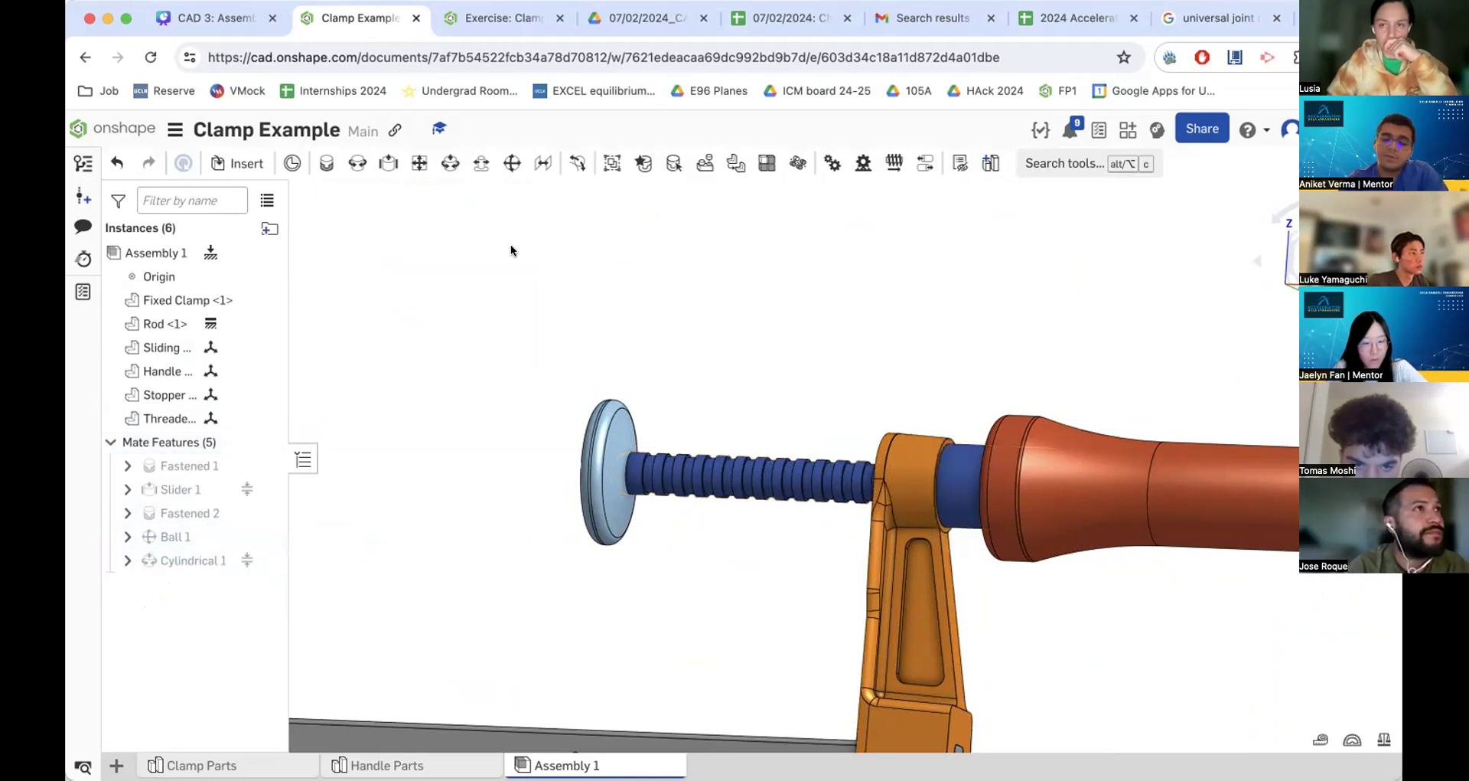
Move the handle assembly out and back along the clamp to test its travel limits, and reopen the cylindrical mate's settings.
scroll(685, 505, "down", 5)
left_click_drag(861, 431, 1071, 532)
left_click_drag(829, 526, 463, 513)
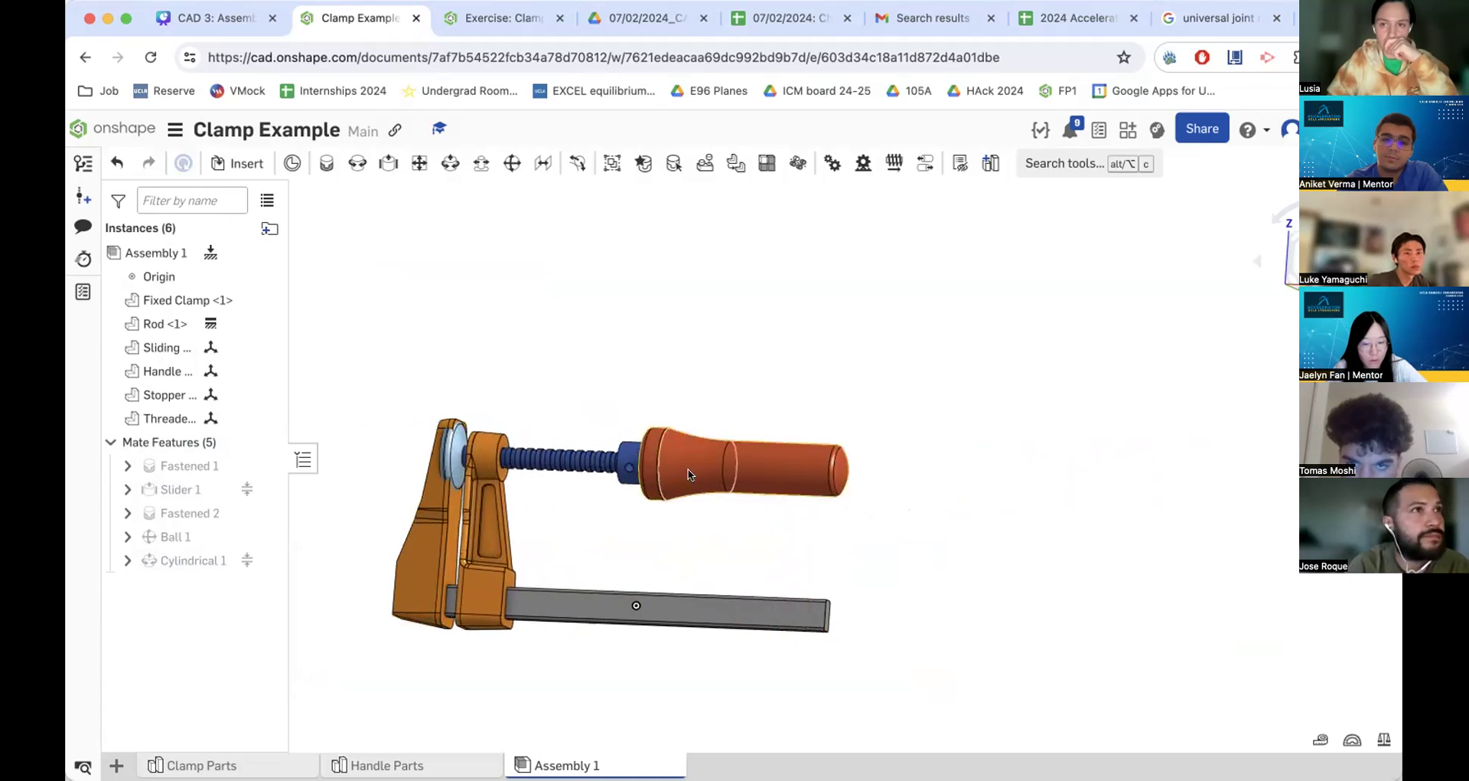
double_click(247, 561)
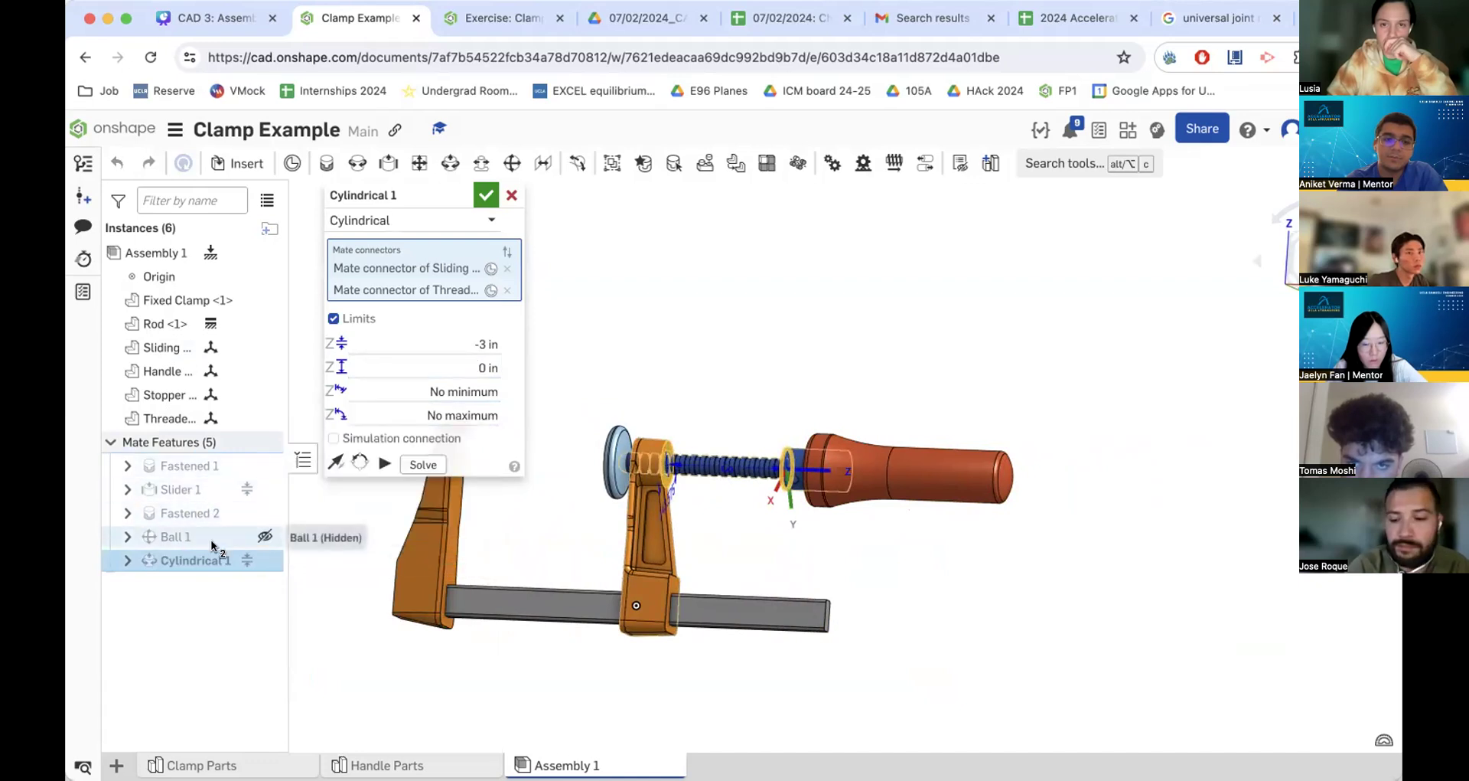
Set the slider mate's maximum Z distance to 7.5 in and slide the clamp and handle both ways along the flat rod.
mouse_move(202, 492)
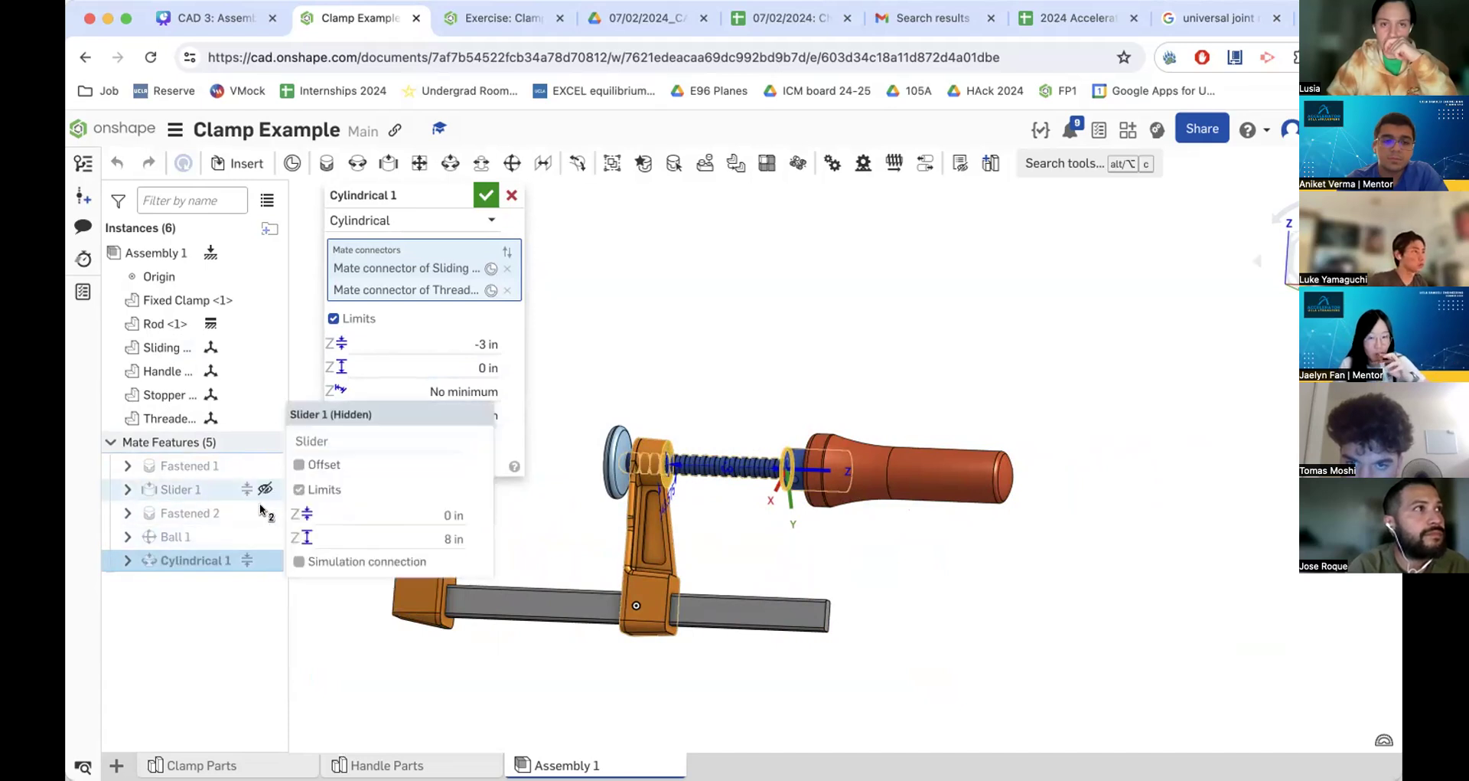
double_click(182, 489)
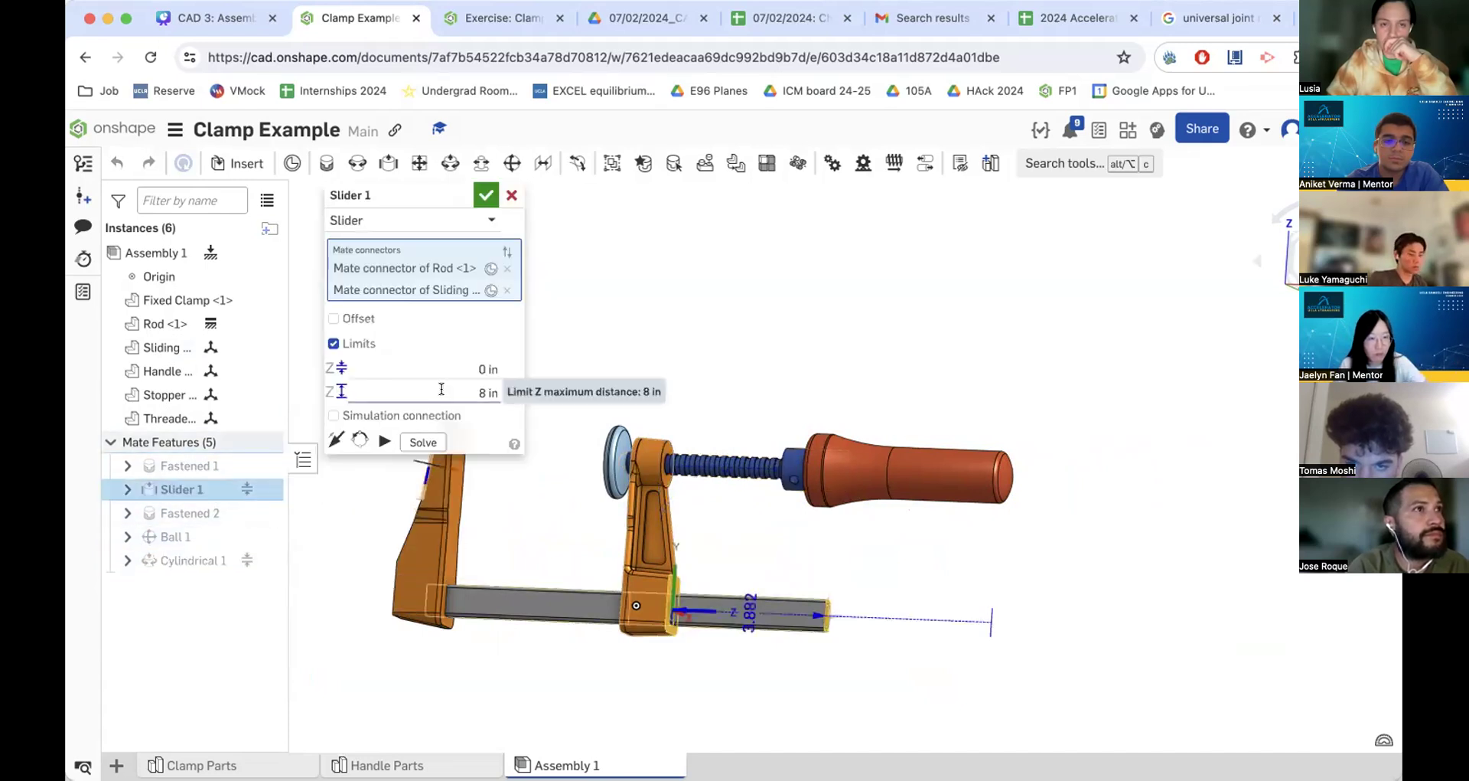
type("7.5")
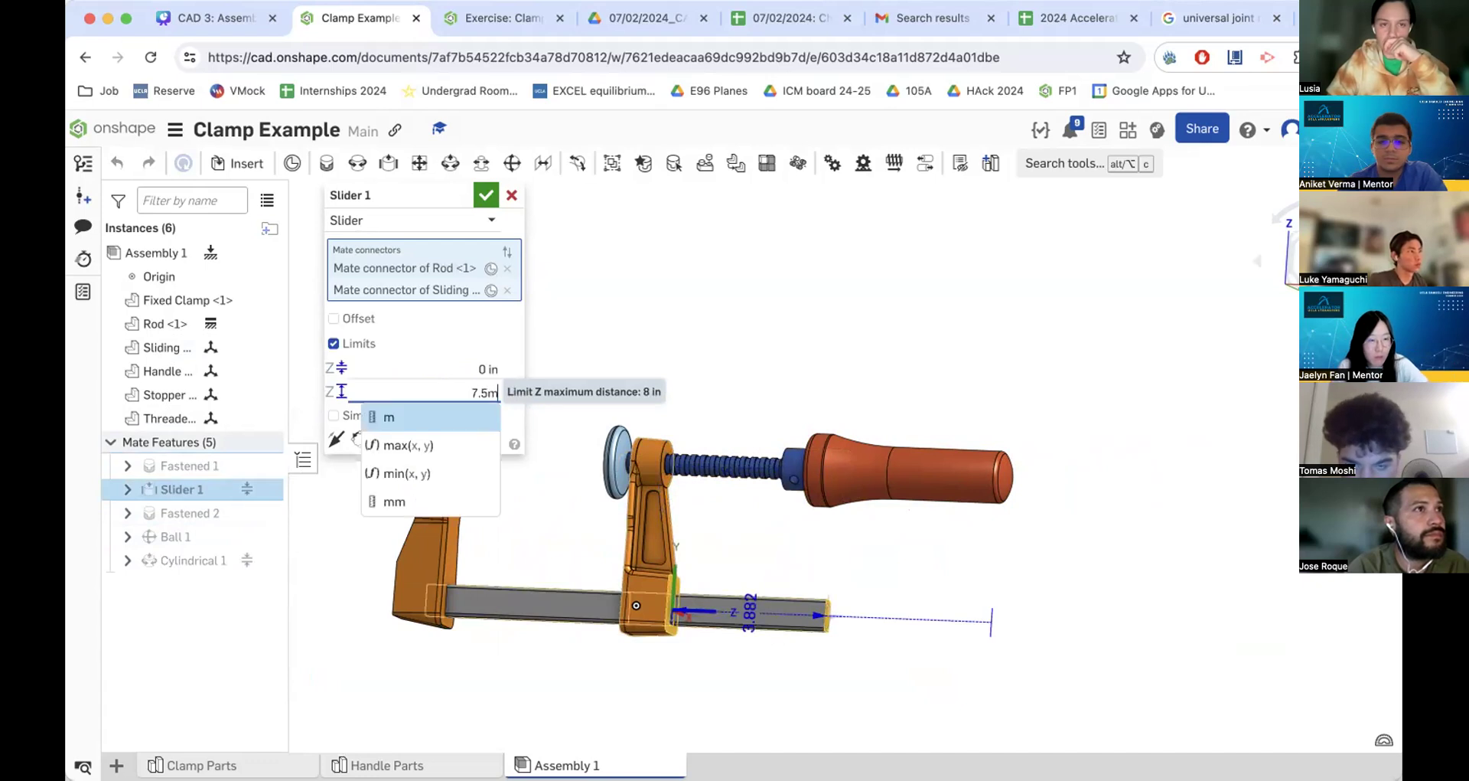
key("Return")
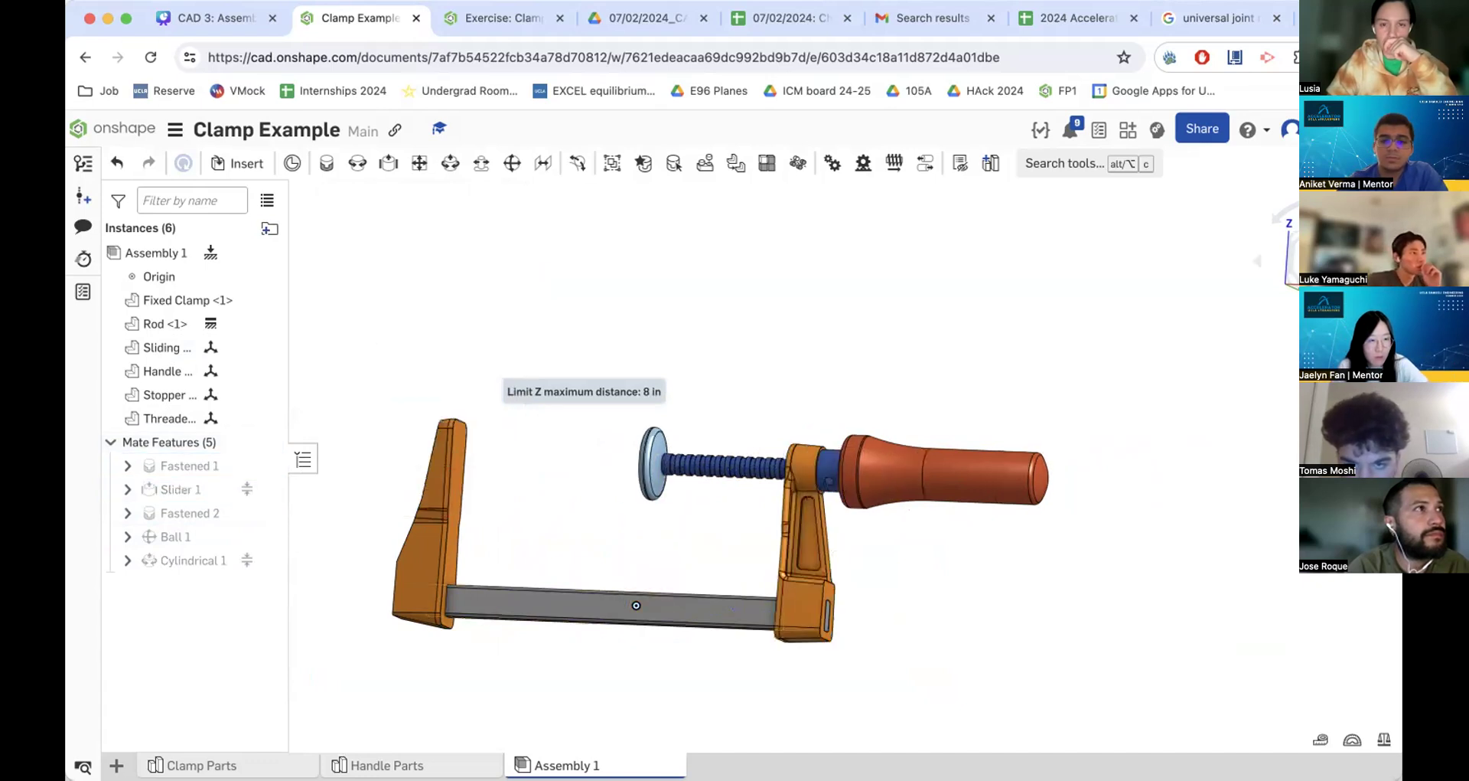
left_click_drag(771, 459, 499, 443)
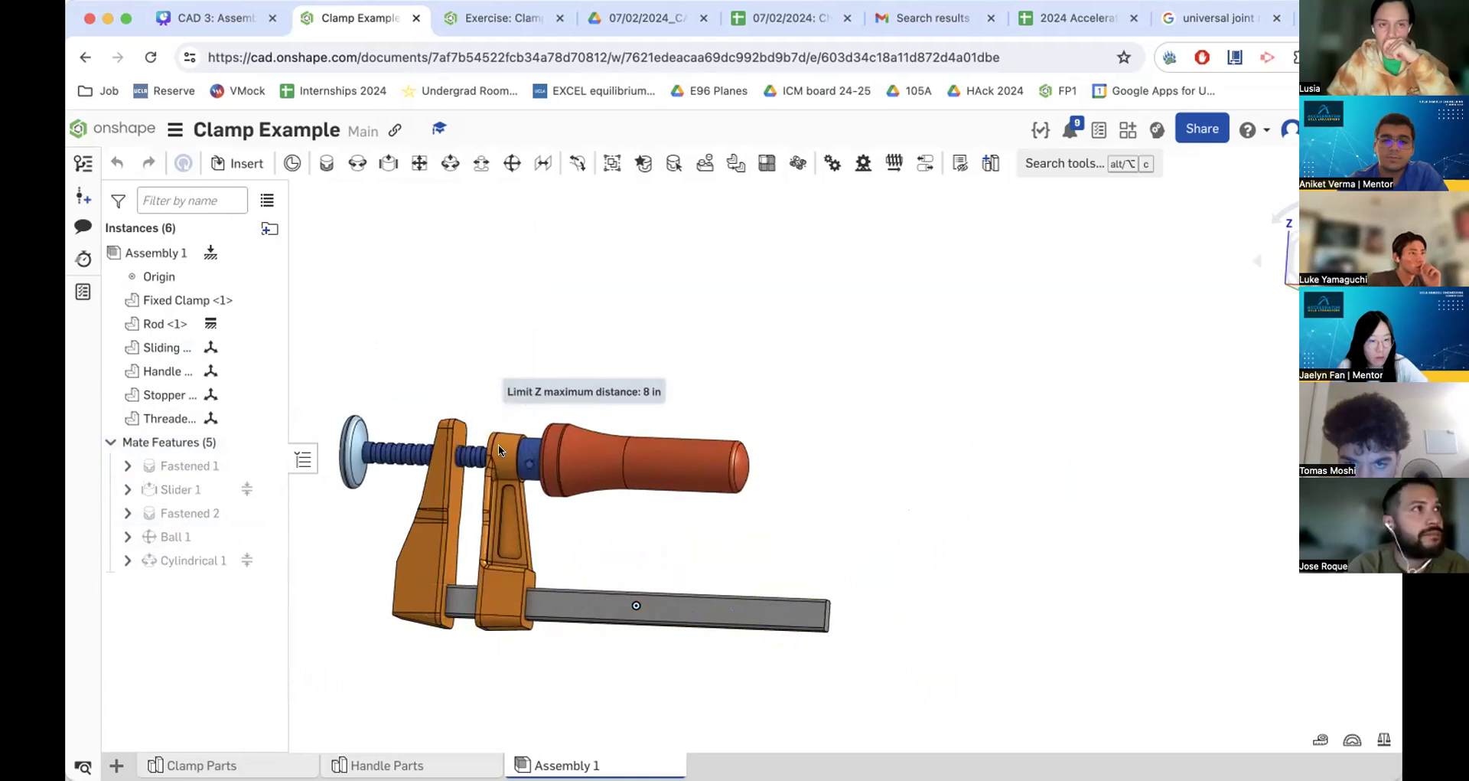
left_click_drag(623, 476, 1150, 590)
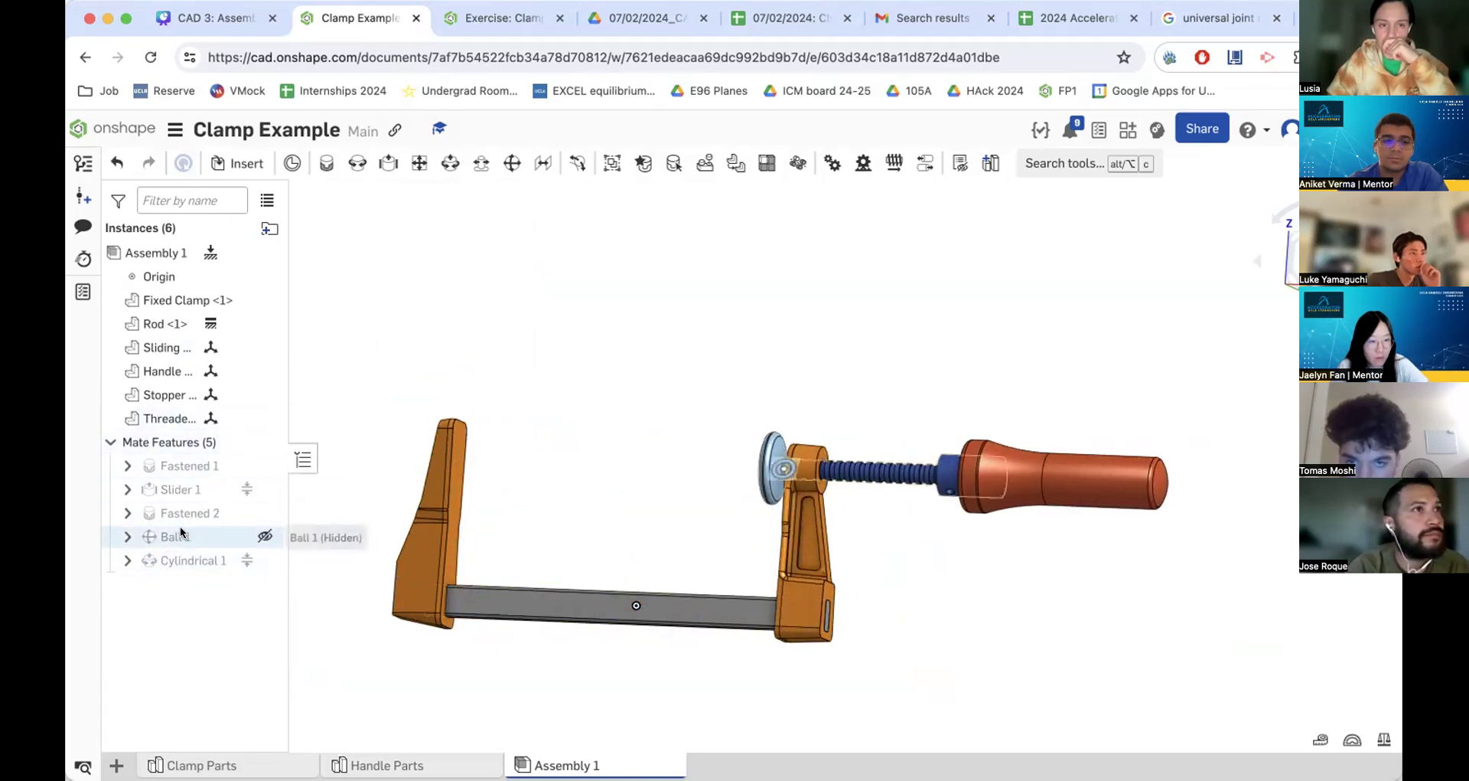
Set the slider mate's maximum Z distance limit to 8 in.
right_click(188, 495)
left_click(322, 439)
left_click(467, 392)
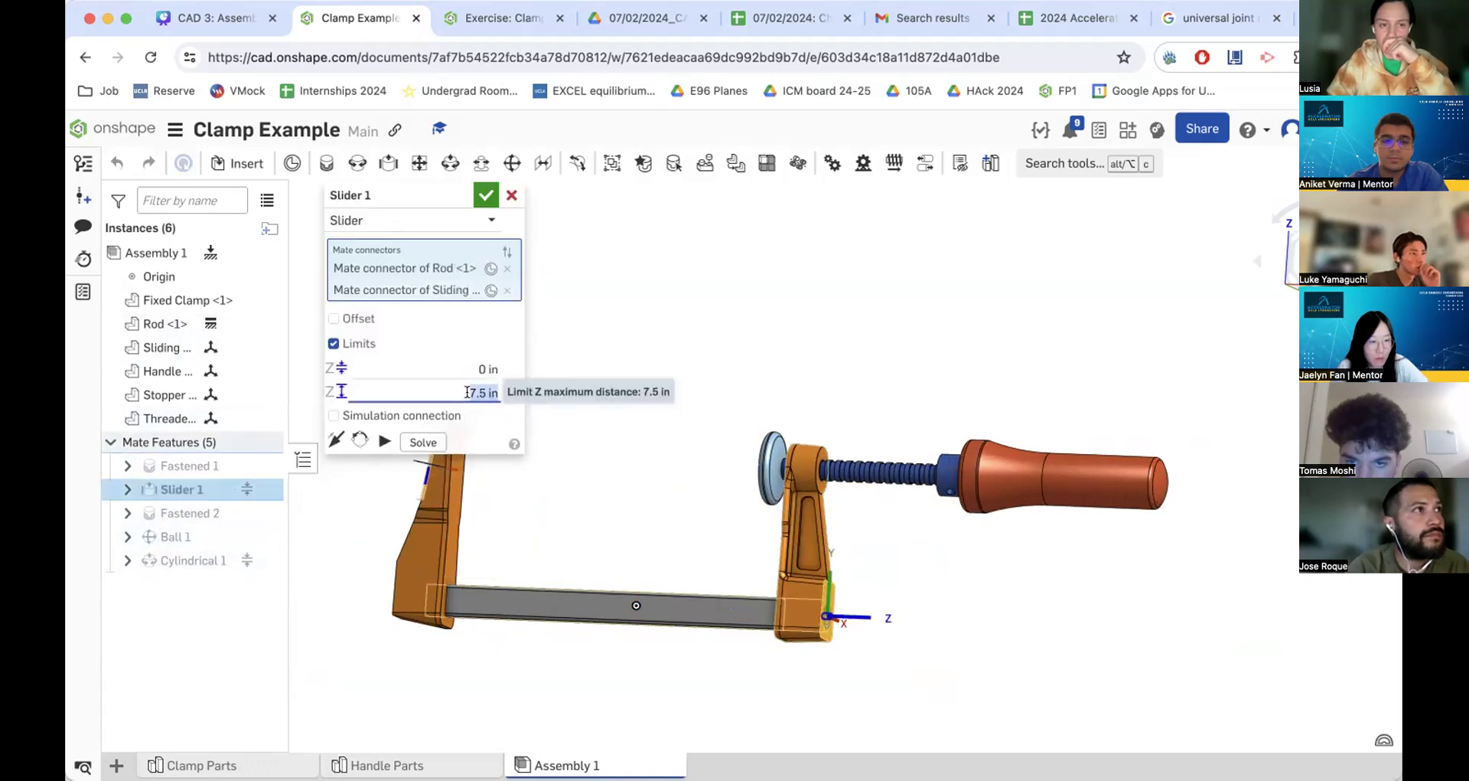
type("8")
key("Return")
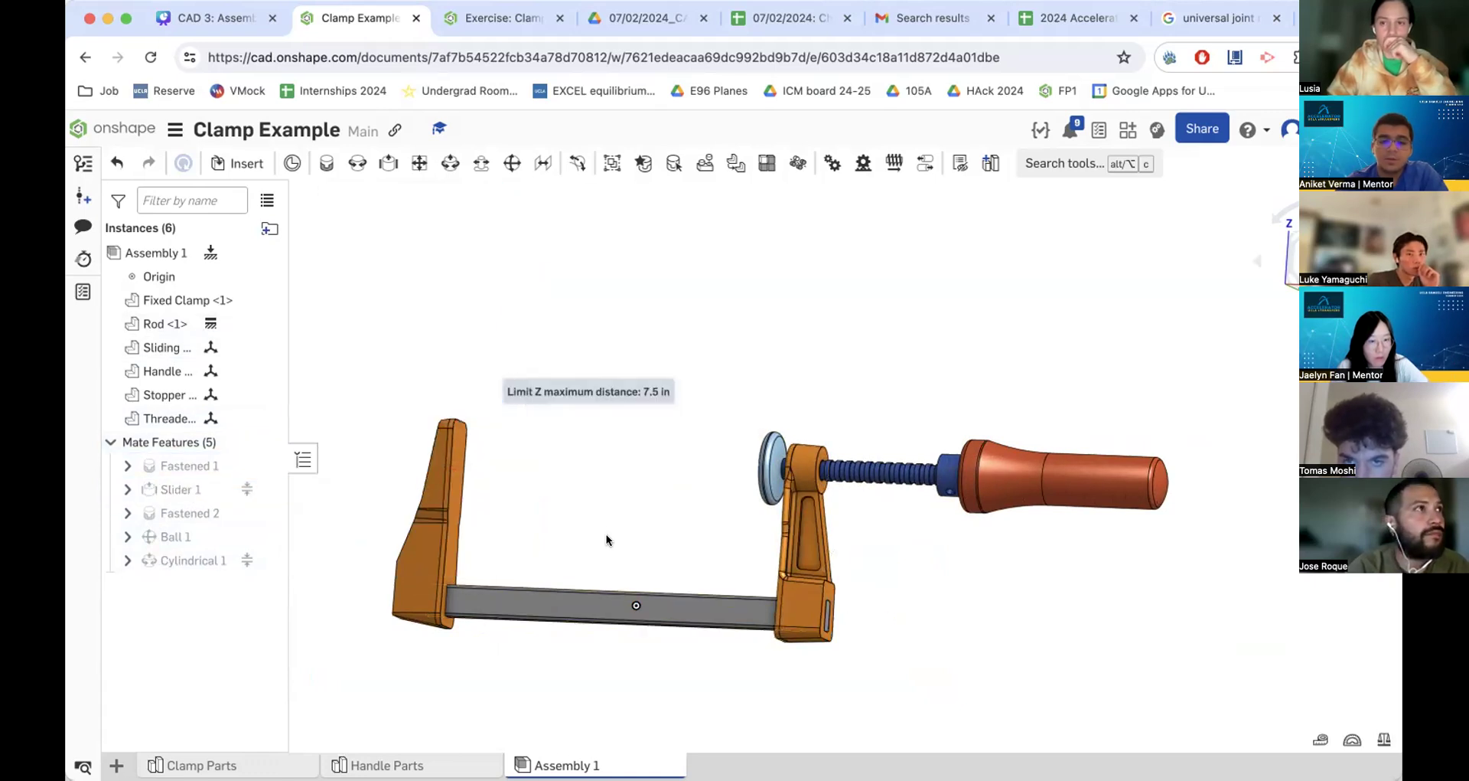
Try to animate the cylindrical mate with a start value of -3 in and an end value of 0 in.
right_click(187, 558)
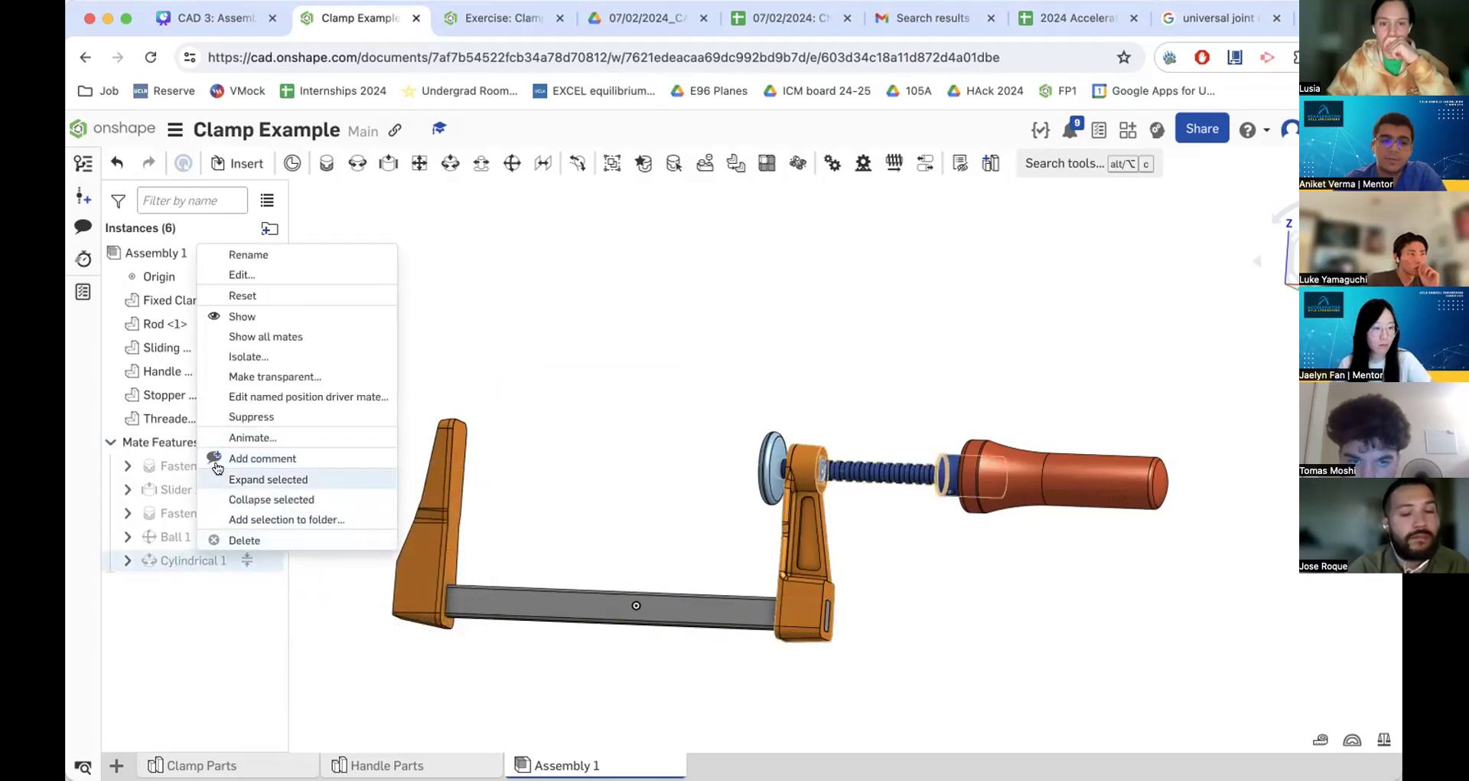
left_click(260, 437)
left_click(296, 374)
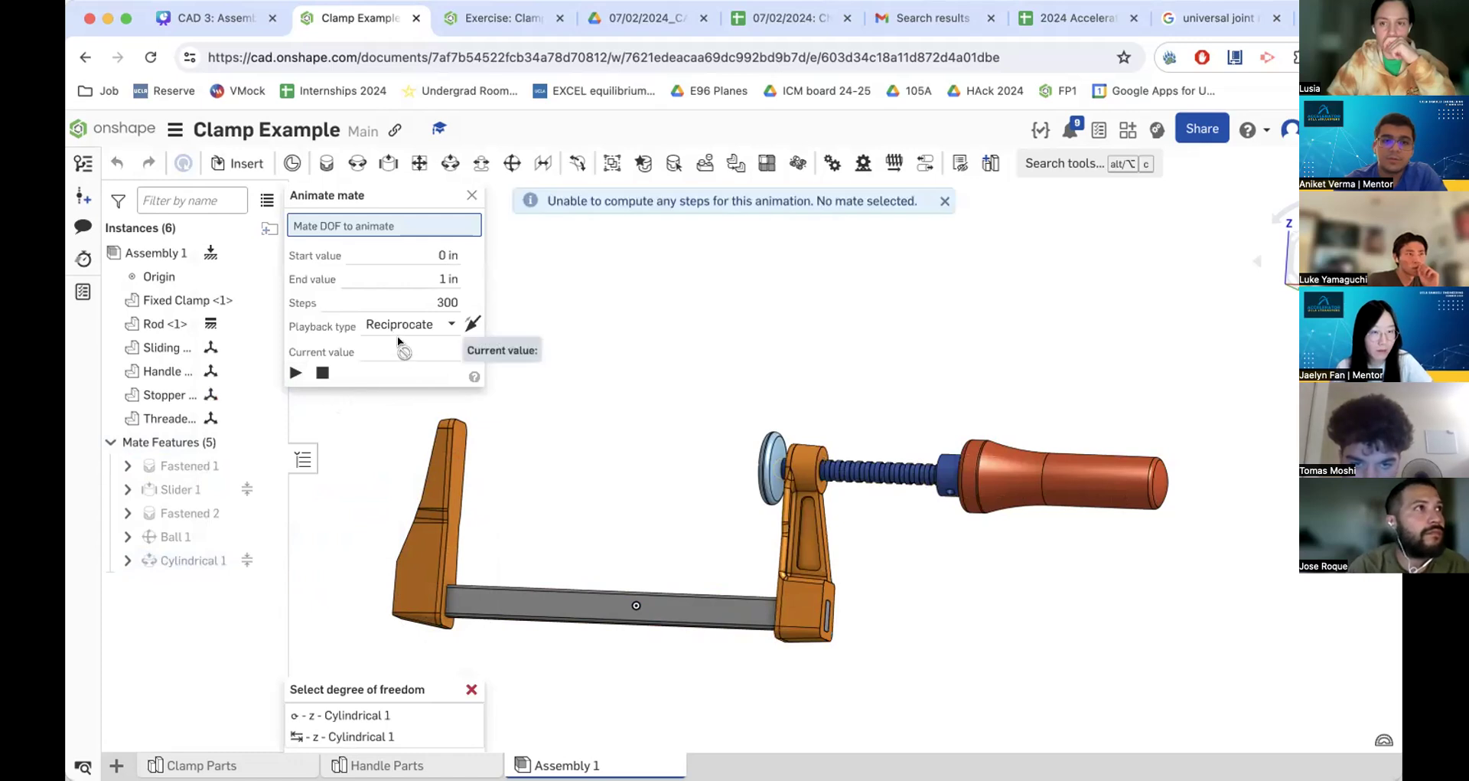
left_click(437, 280)
type("3")
left_click(450, 257)
type("3 in")
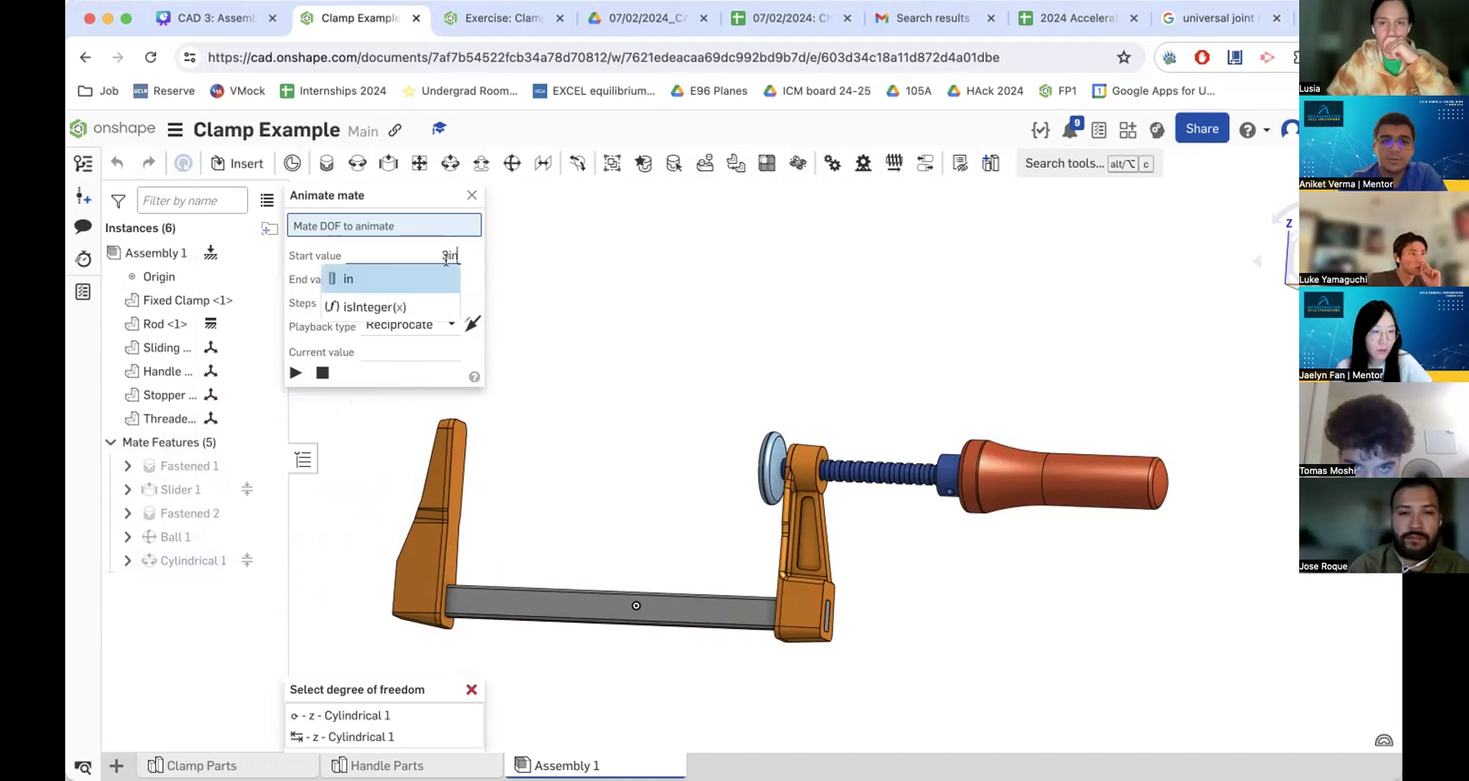
key("Return")
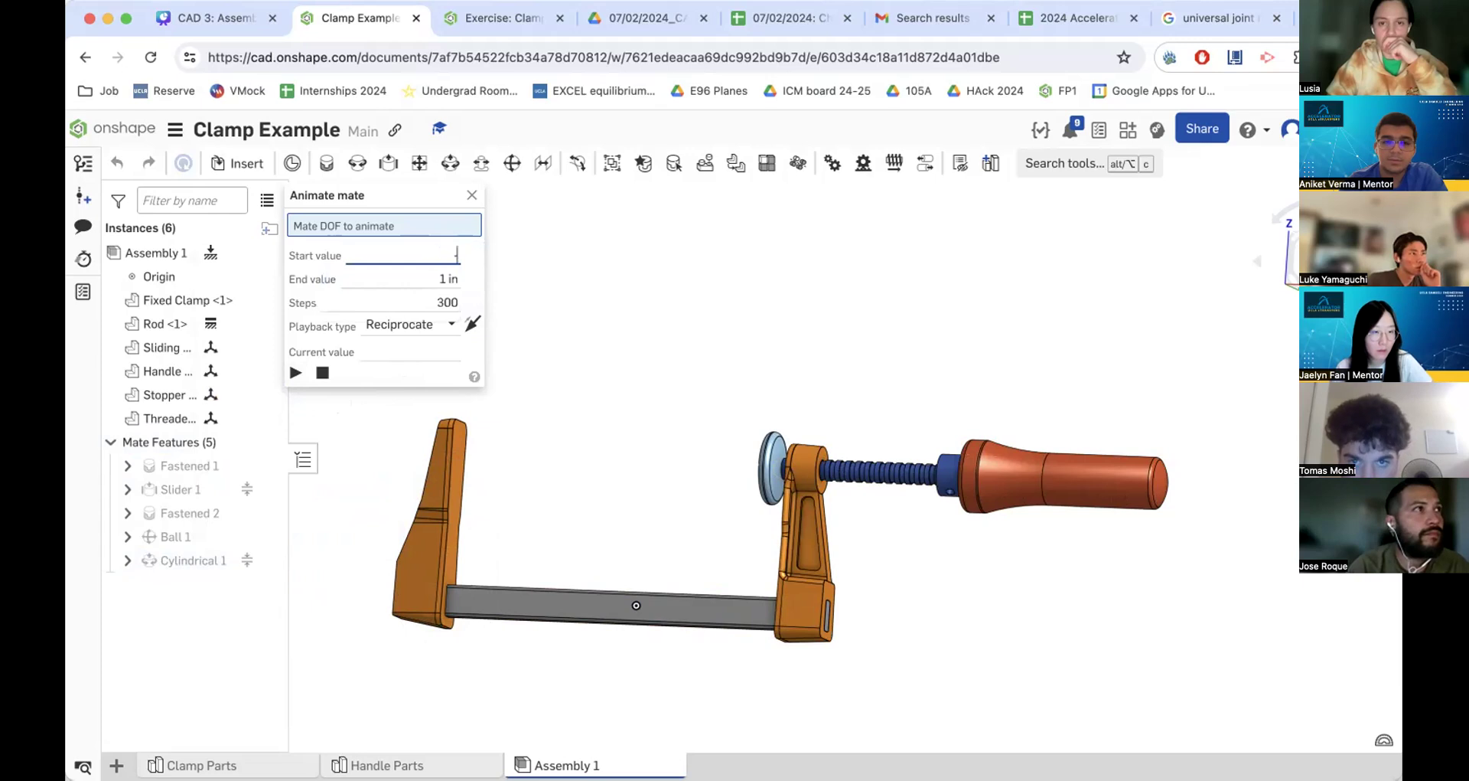
left_click(441, 278)
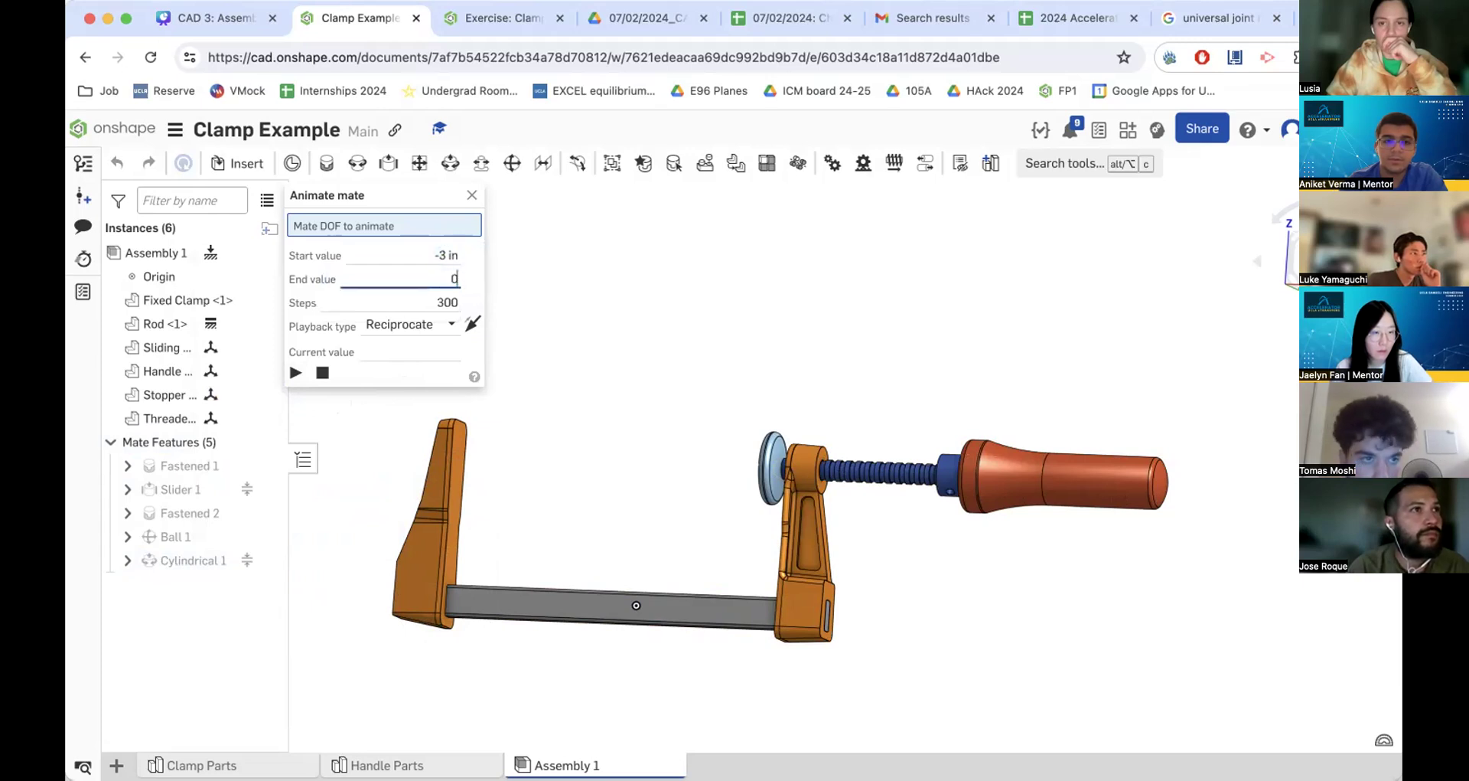
left_click(292, 382)
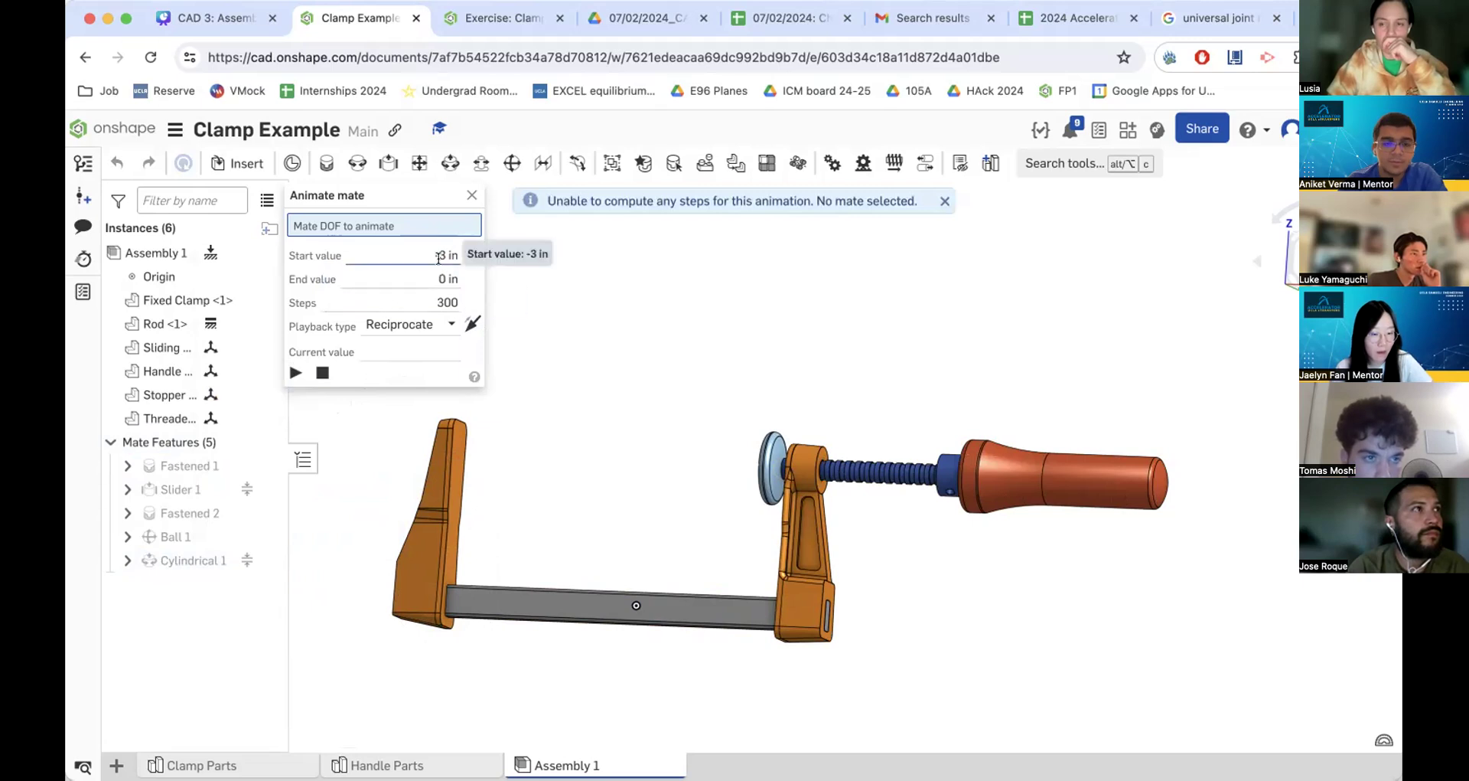
Change the mate animation range to start at 0 in and end at 3 in, and close the animation settings.
left_click(442, 281)
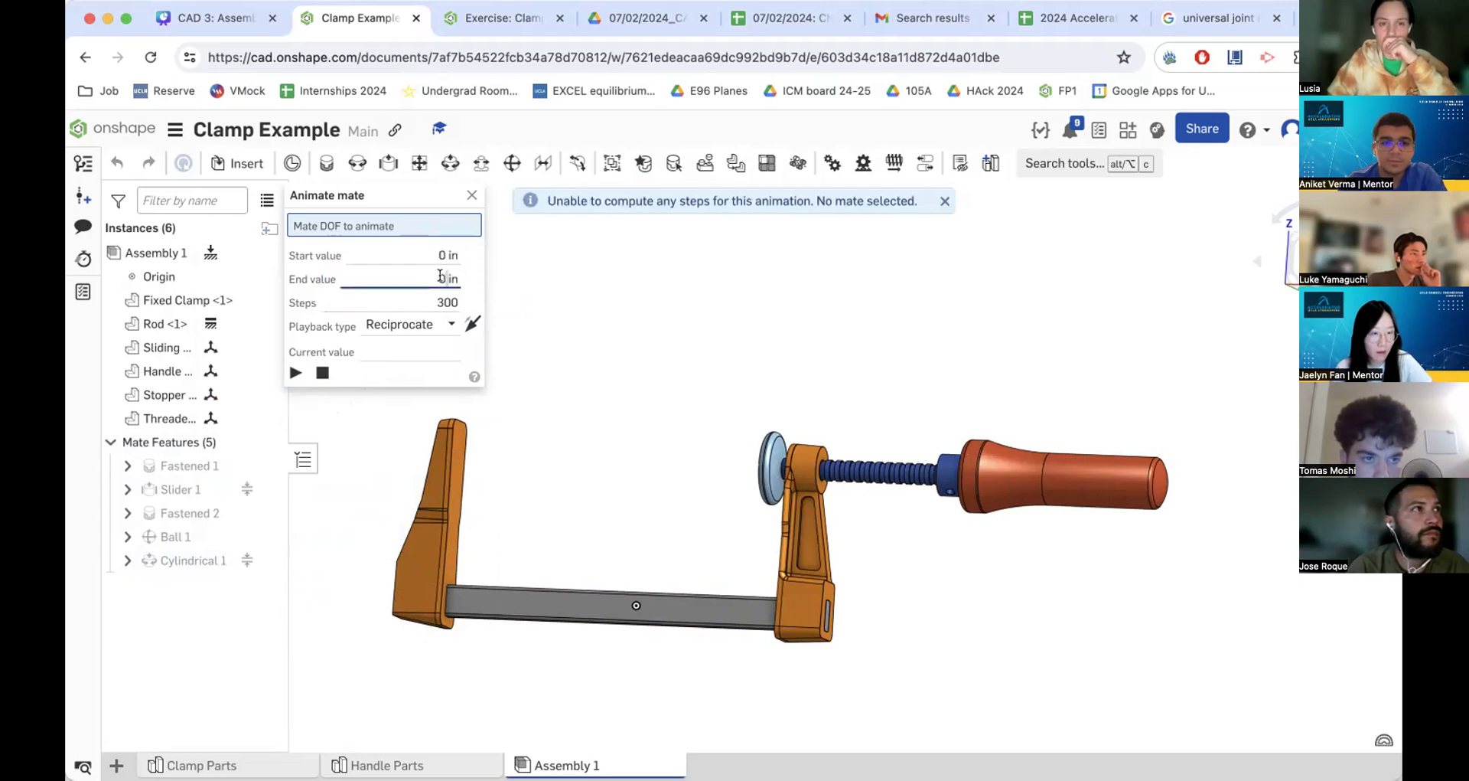
type("39")
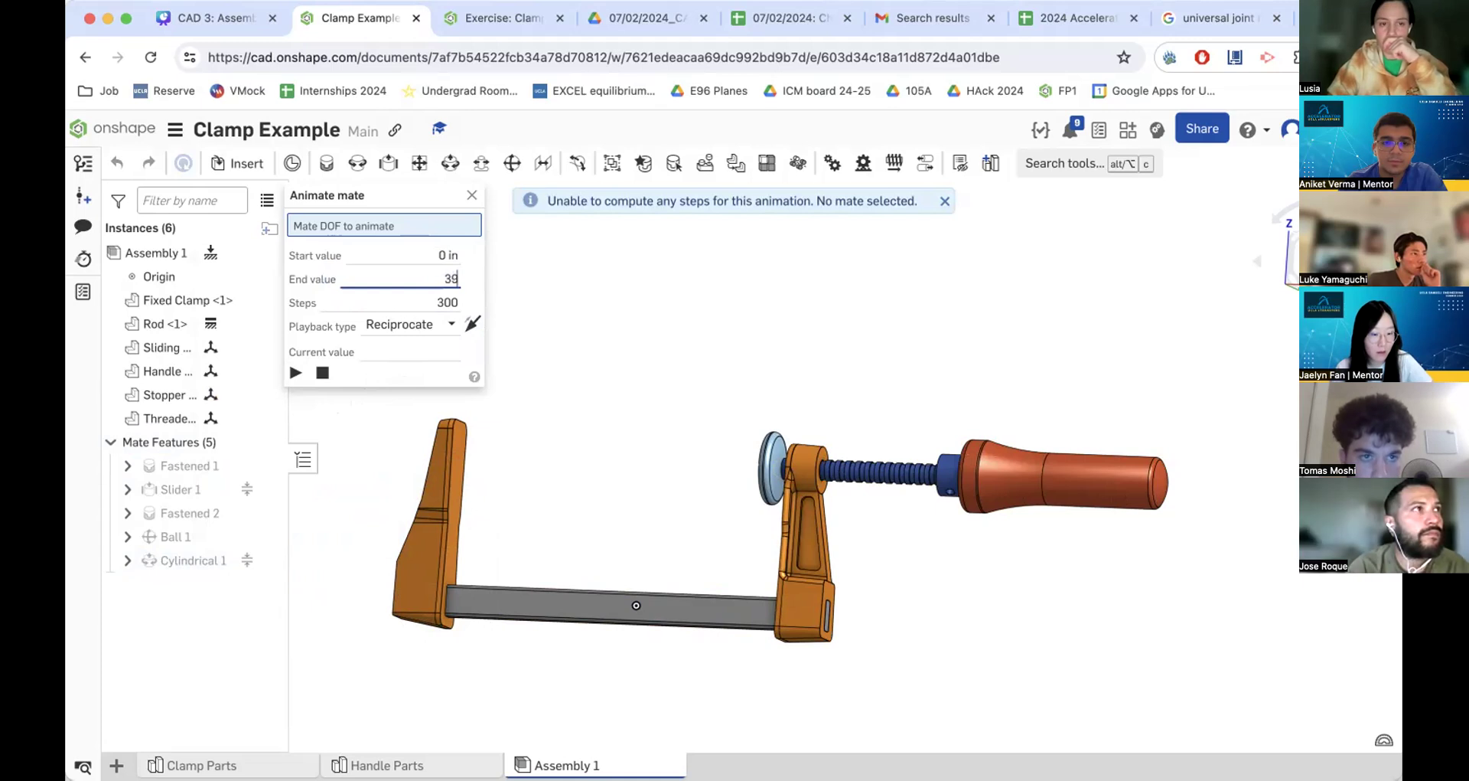
key("BackSpace")
key("Return")
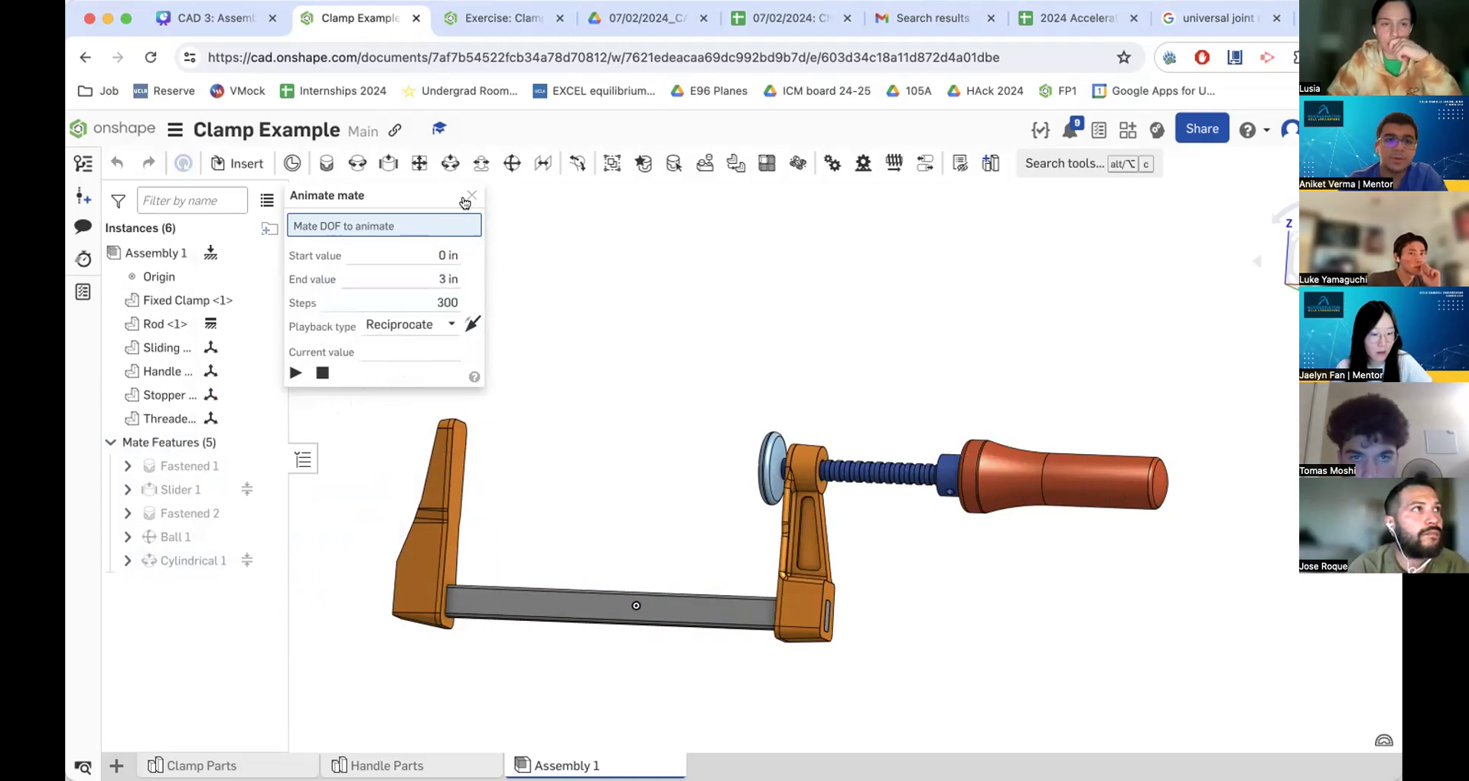
left_click(468, 197)
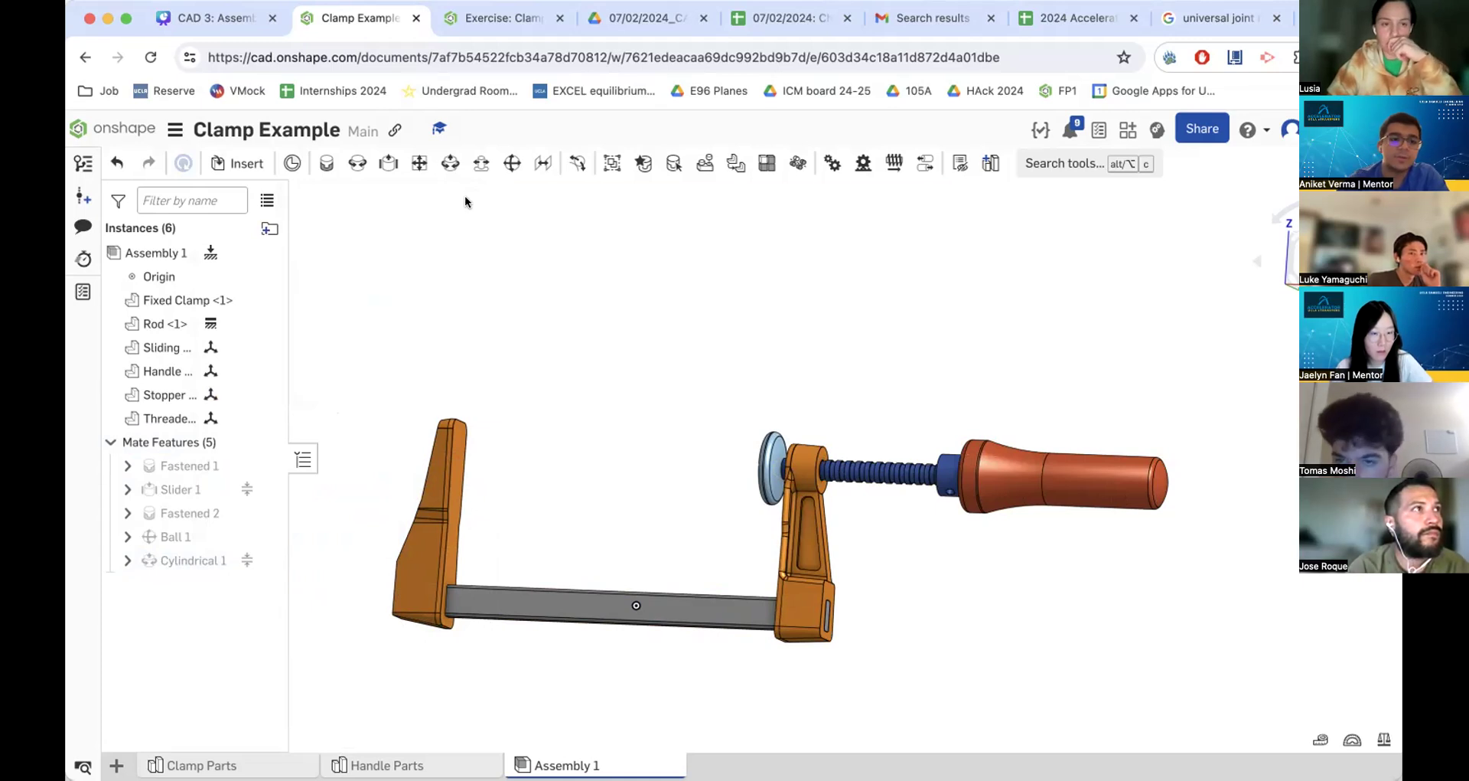
Preview the cylindrical mate's motion from its settings, accept the mate, and slide the sliding clamp along the flat rod.
double_click(199, 564)
left_click(381, 467)
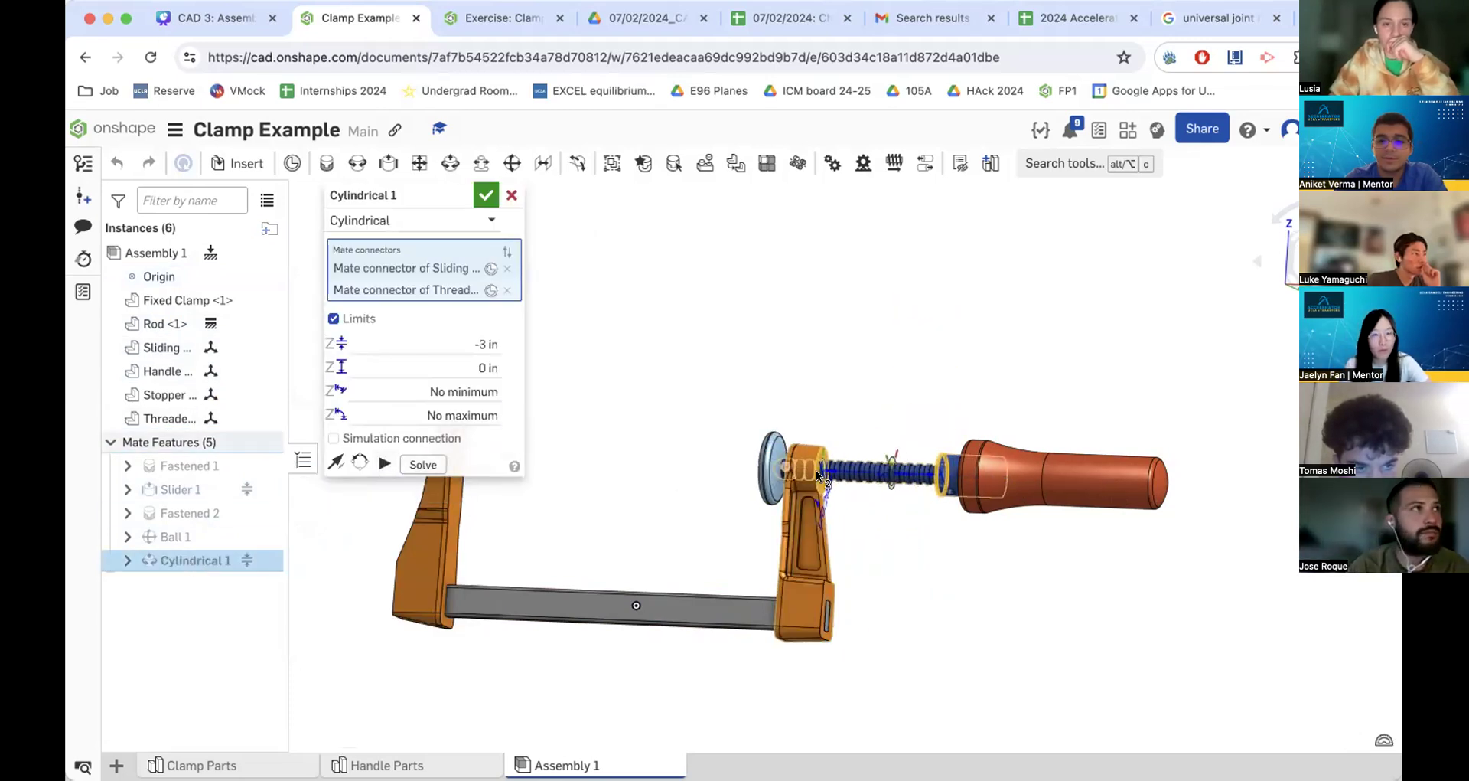
scroll(834, 492, "up", 5)
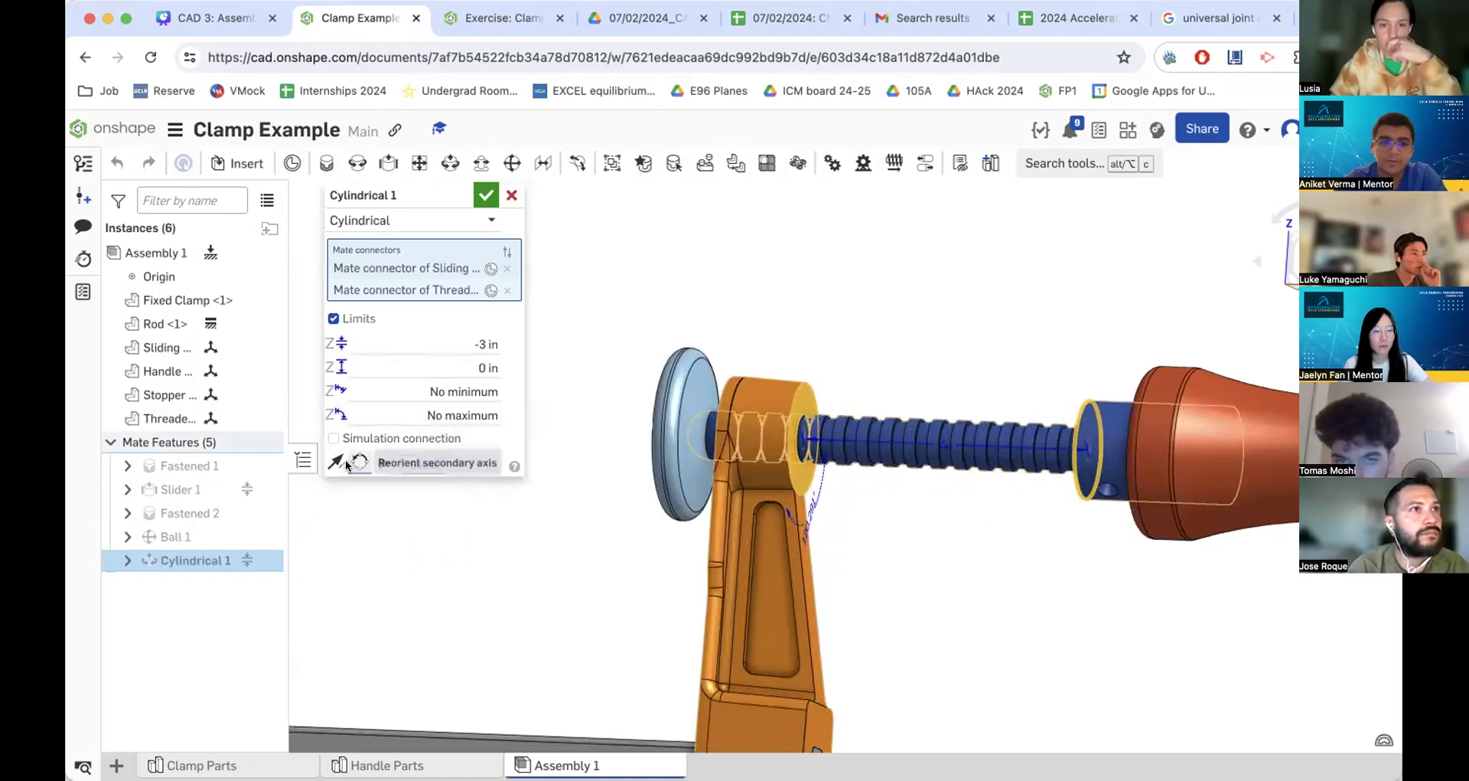
left_click(487, 196)
scroll(796, 700, "down", 6)
left_click_drag(888, 606, 636, 615)
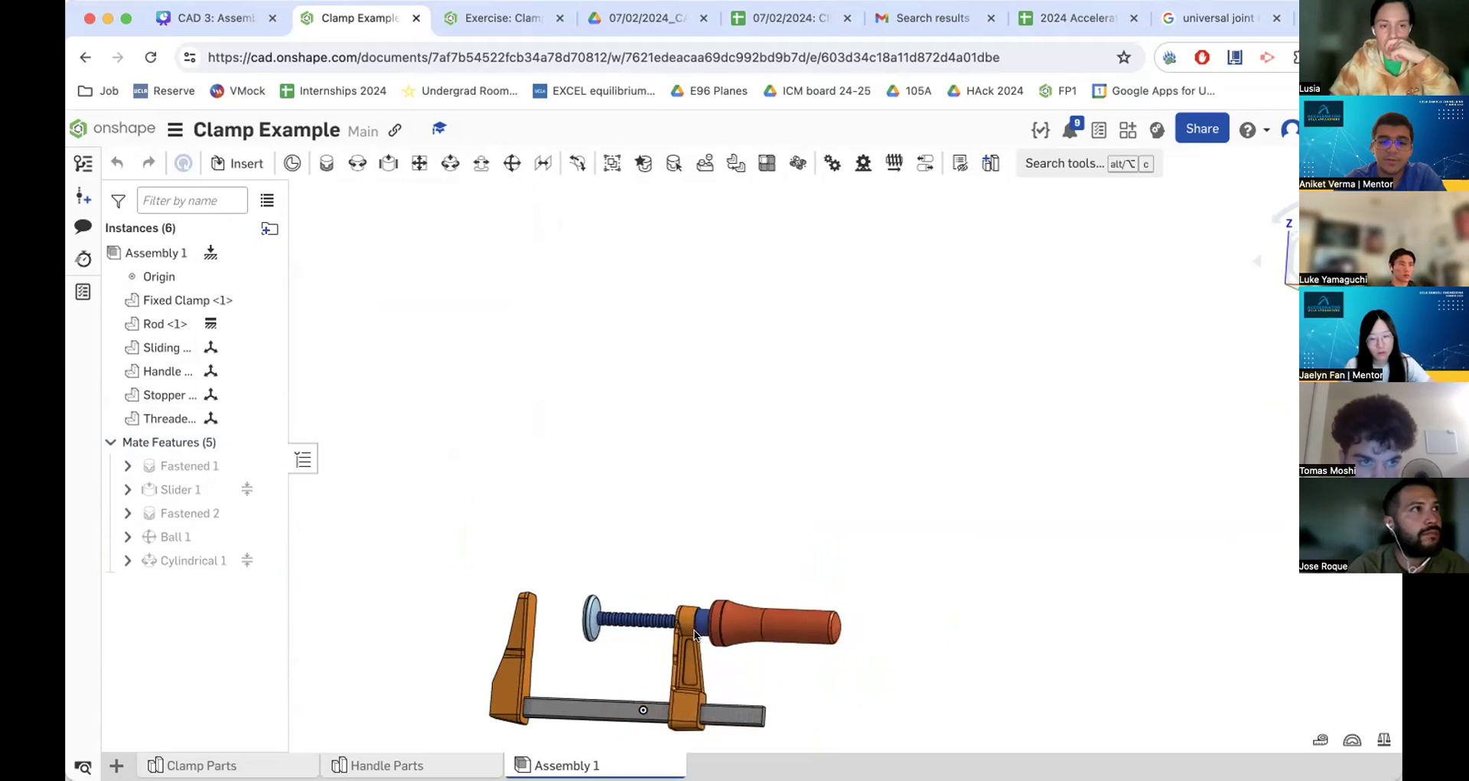
Open the cylindrical mate to review its limit settings and accept it without changes.
mouse_move(198, 553)
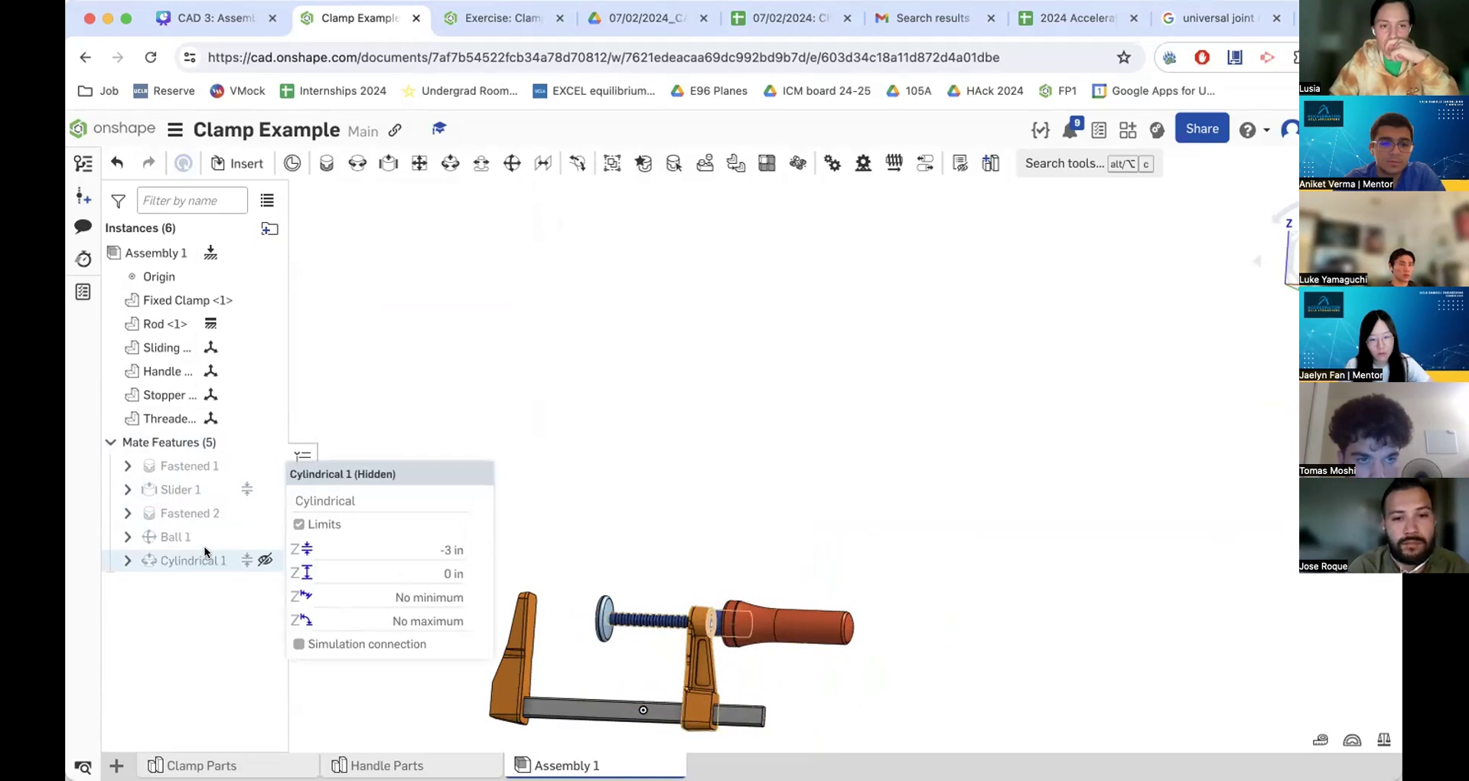
double_click(205, 557)
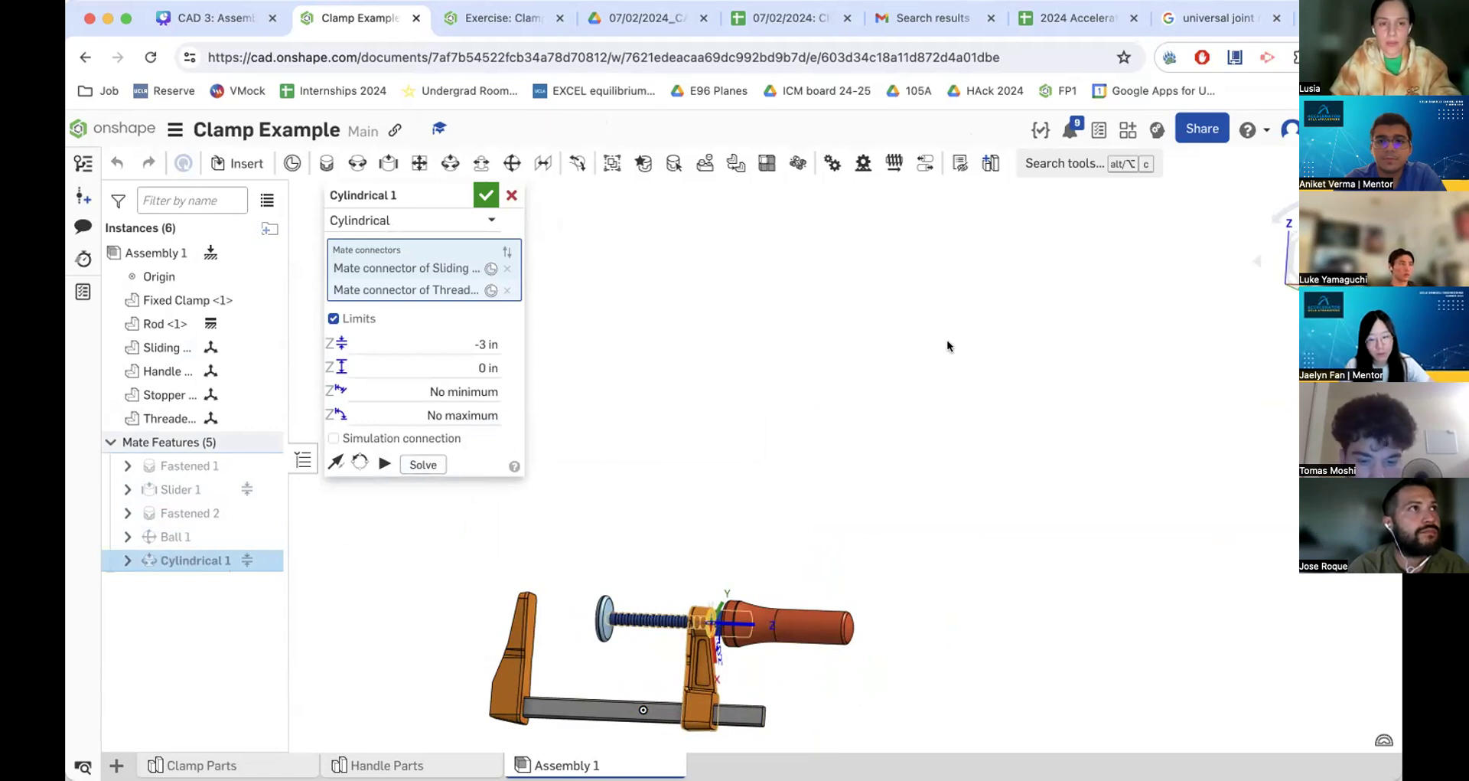
left_click(497, 198)
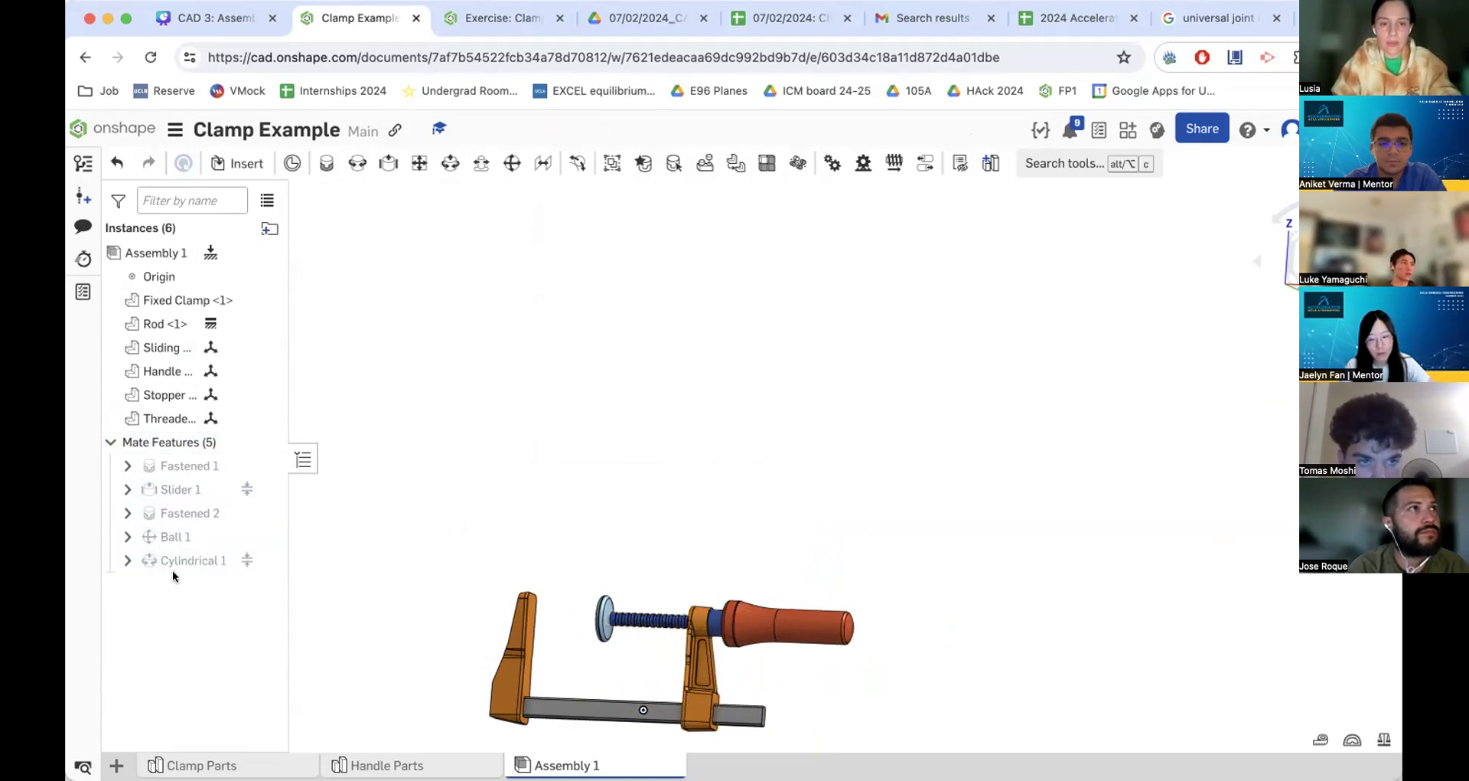
Reopen the cylindrical mate, test the threaded rod's travel through the sliding clamp by moving the handle, and accept the mate.
double_click(186, 551)
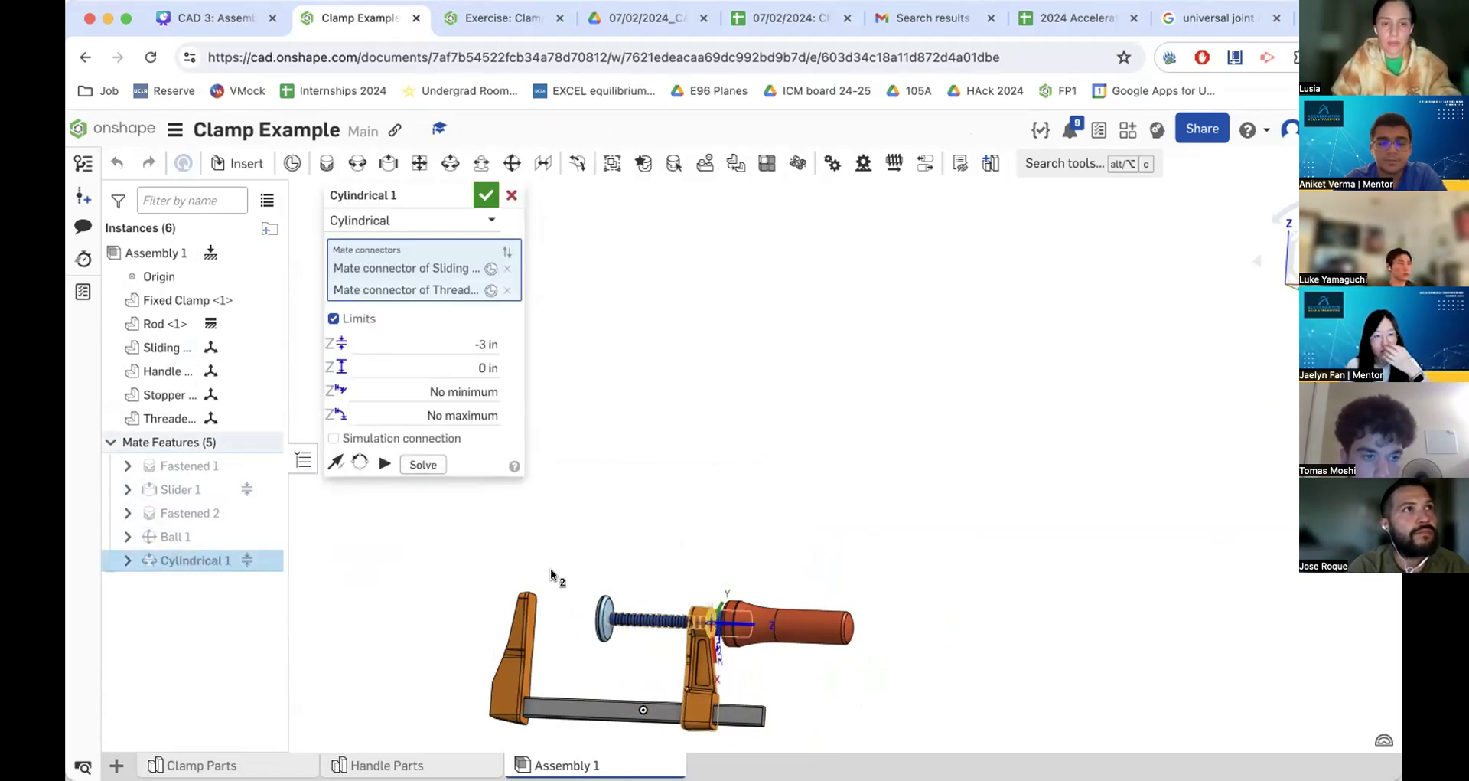
right_click_drag(895, 613, 883, 626)
scroll(727, 691, "up", 5)
right_click_drag(729, 689, 760, 534)
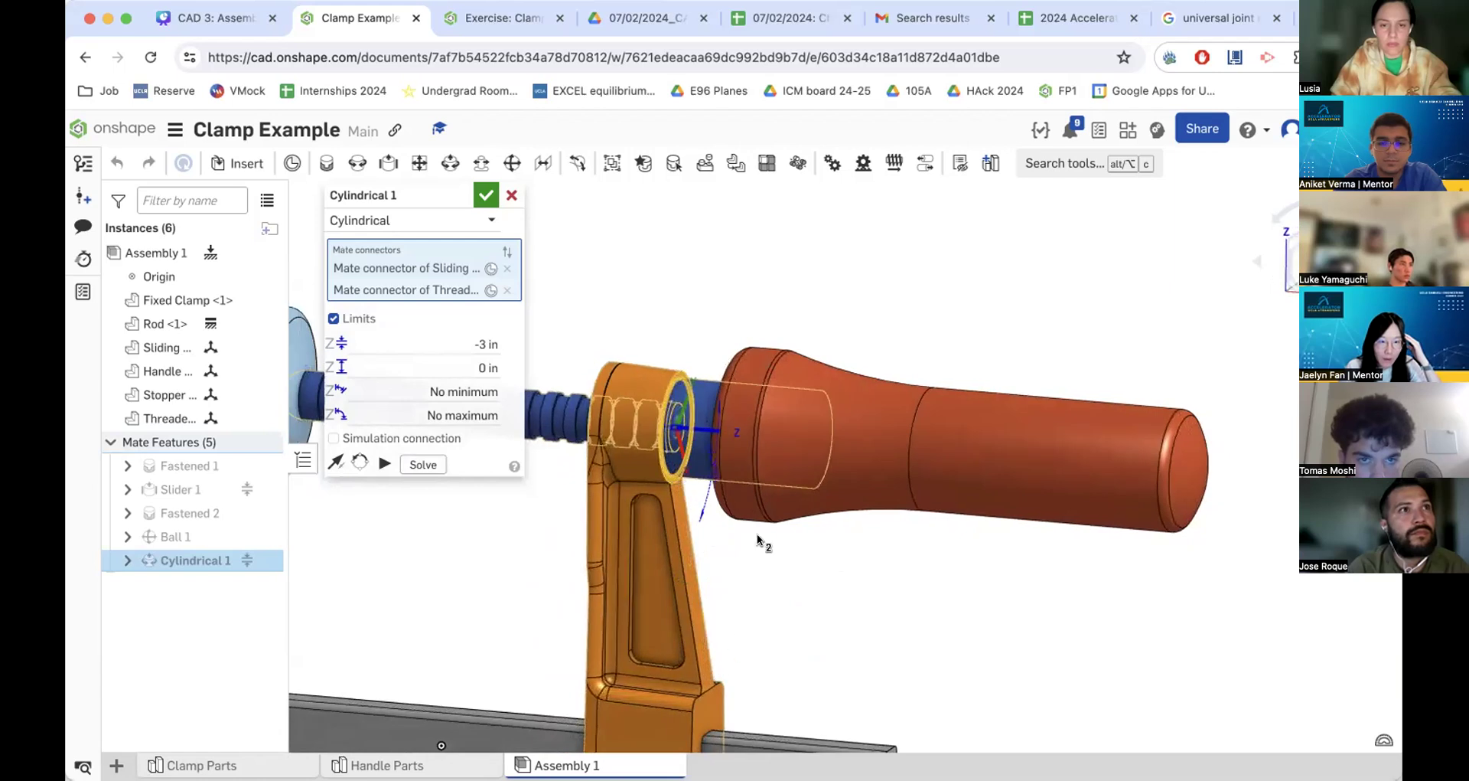
left_click_drag(876, 501, 1236, 594)
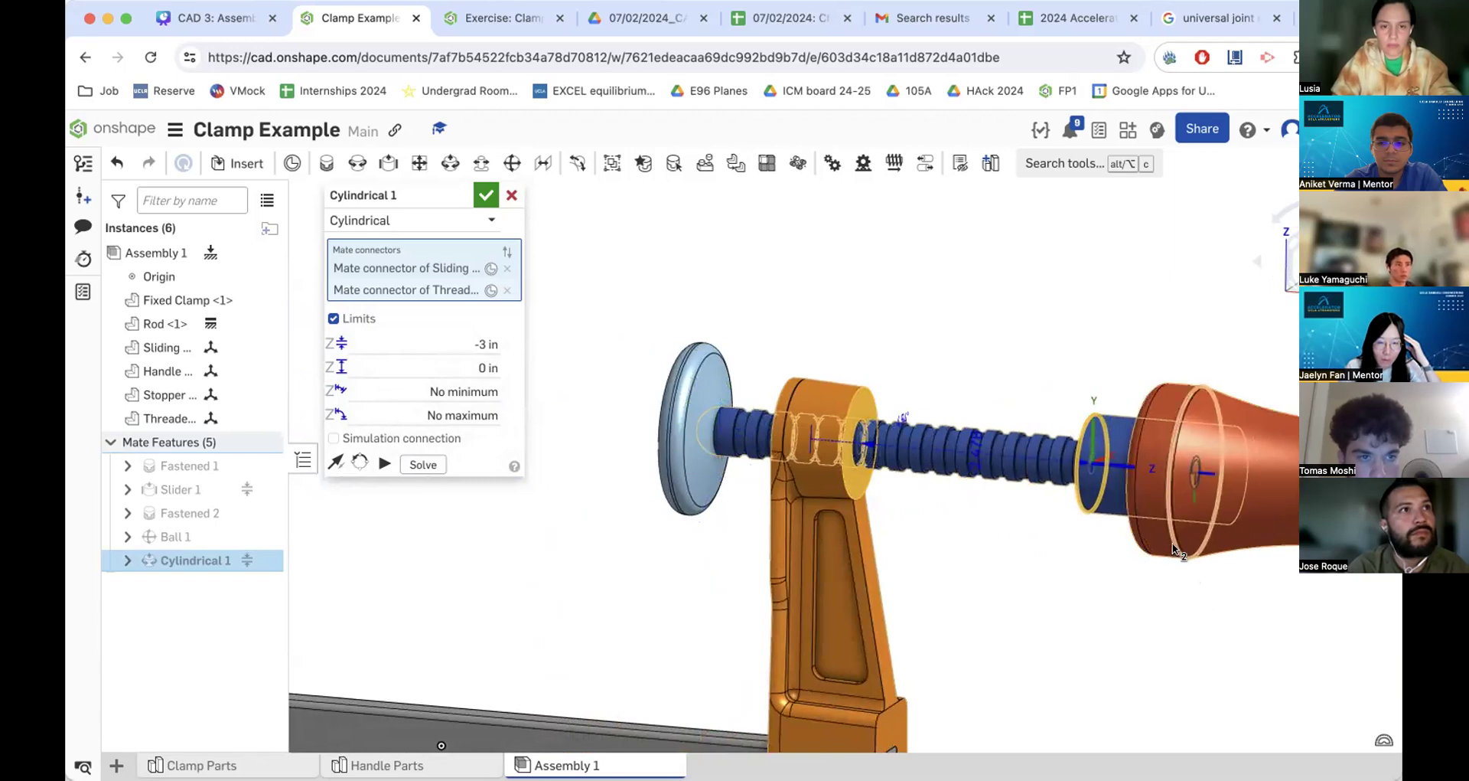
scroll(1027, 714, "down", 6)
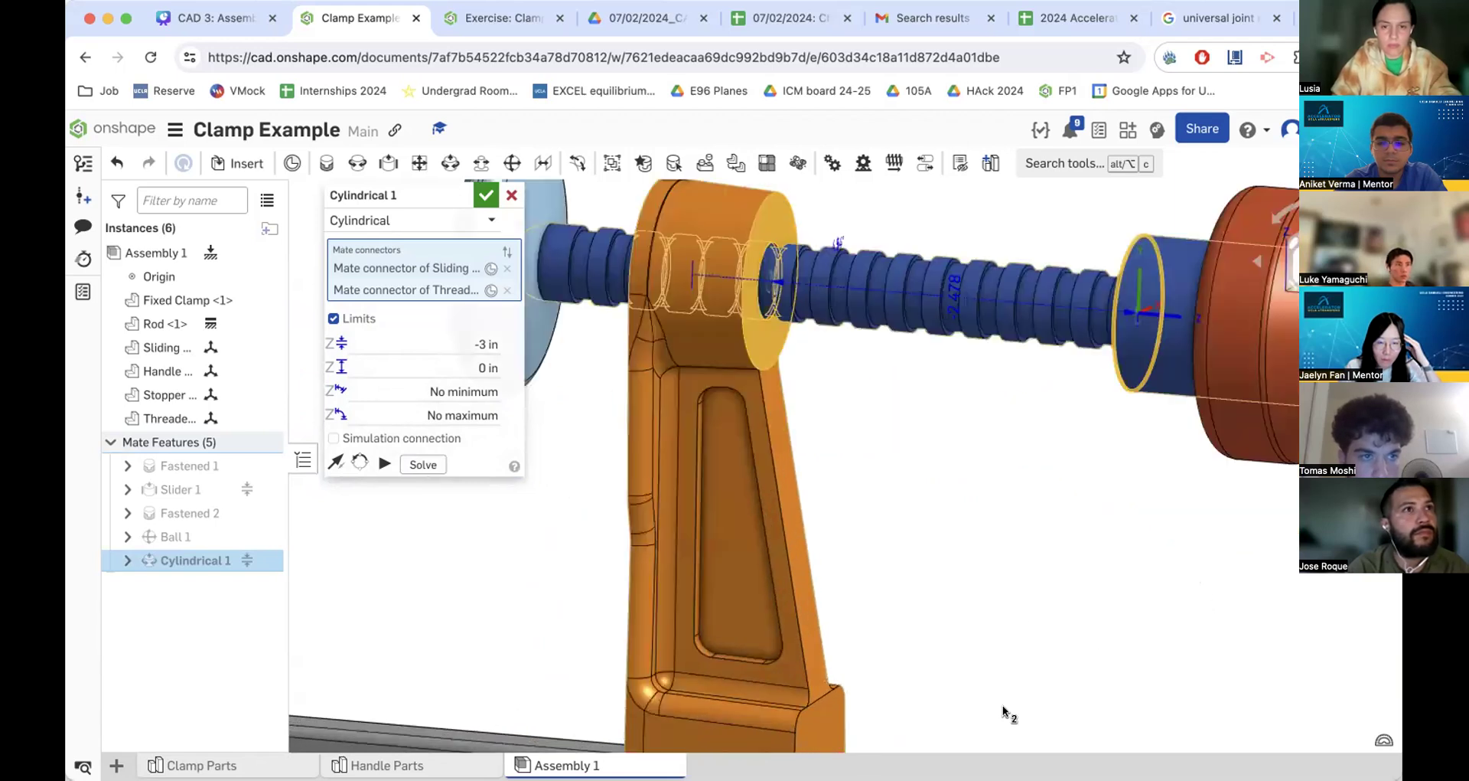
right_click_drag(962, 710, 960, 690)
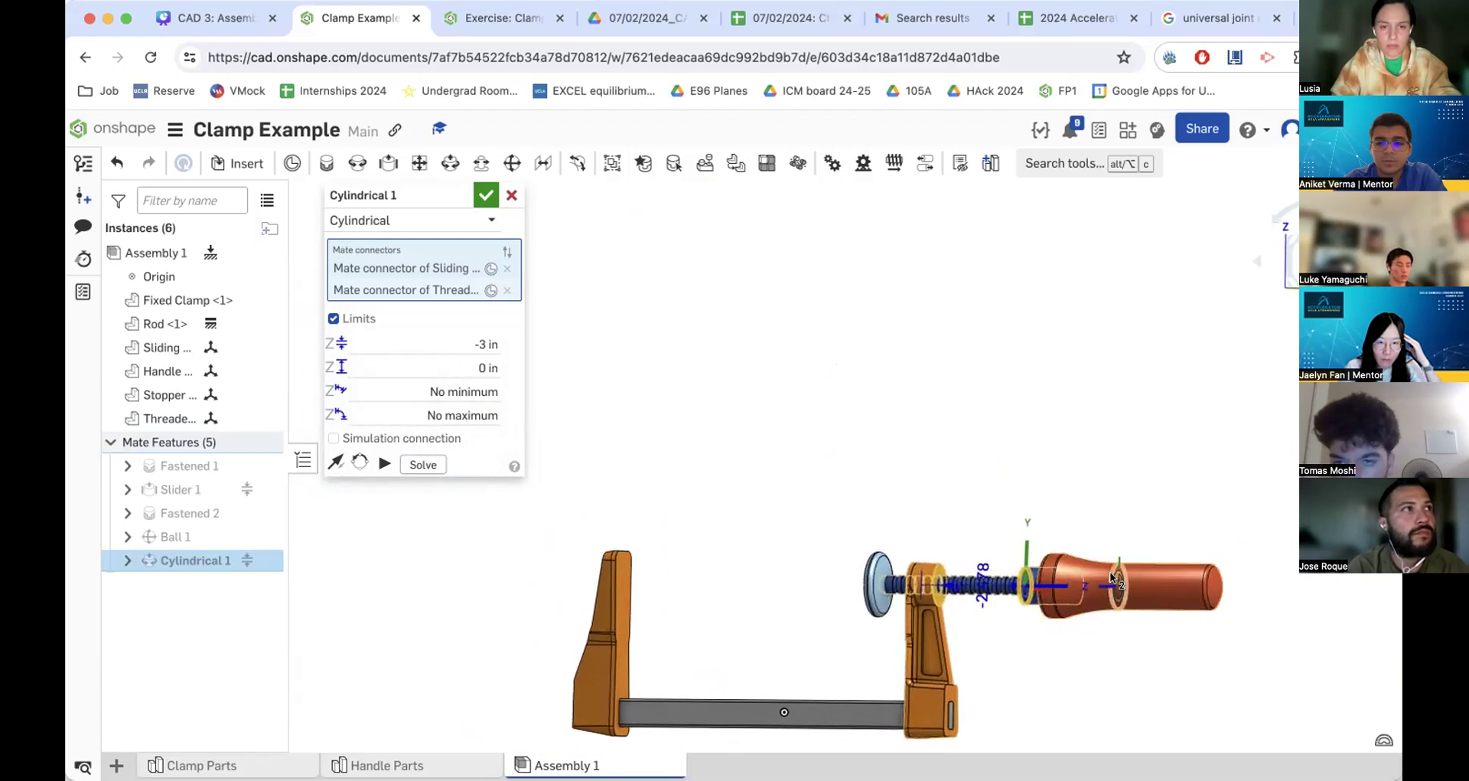
left_click_drag(1076, 578, 1031, 579)
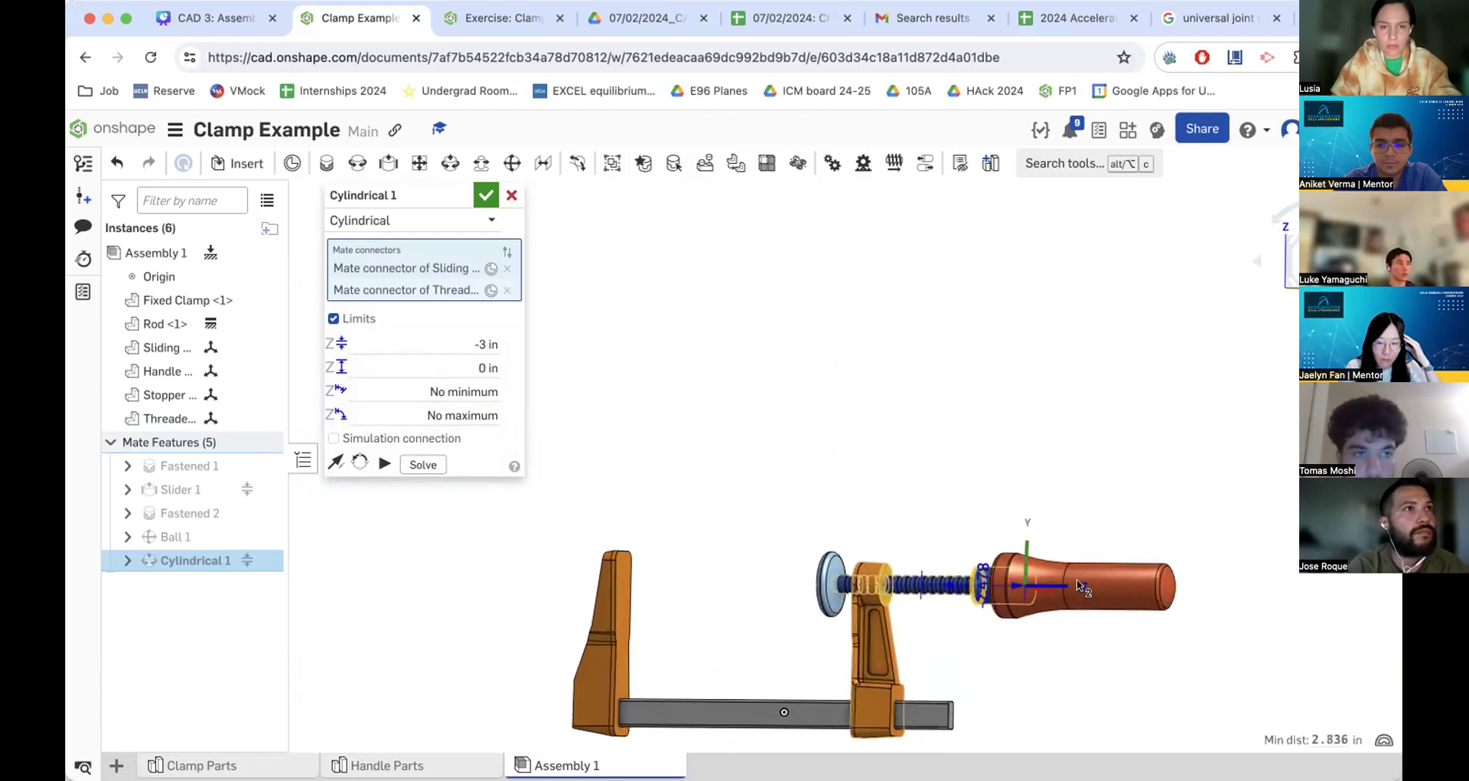
left_click_drag(1145, 591, 1206, 591)
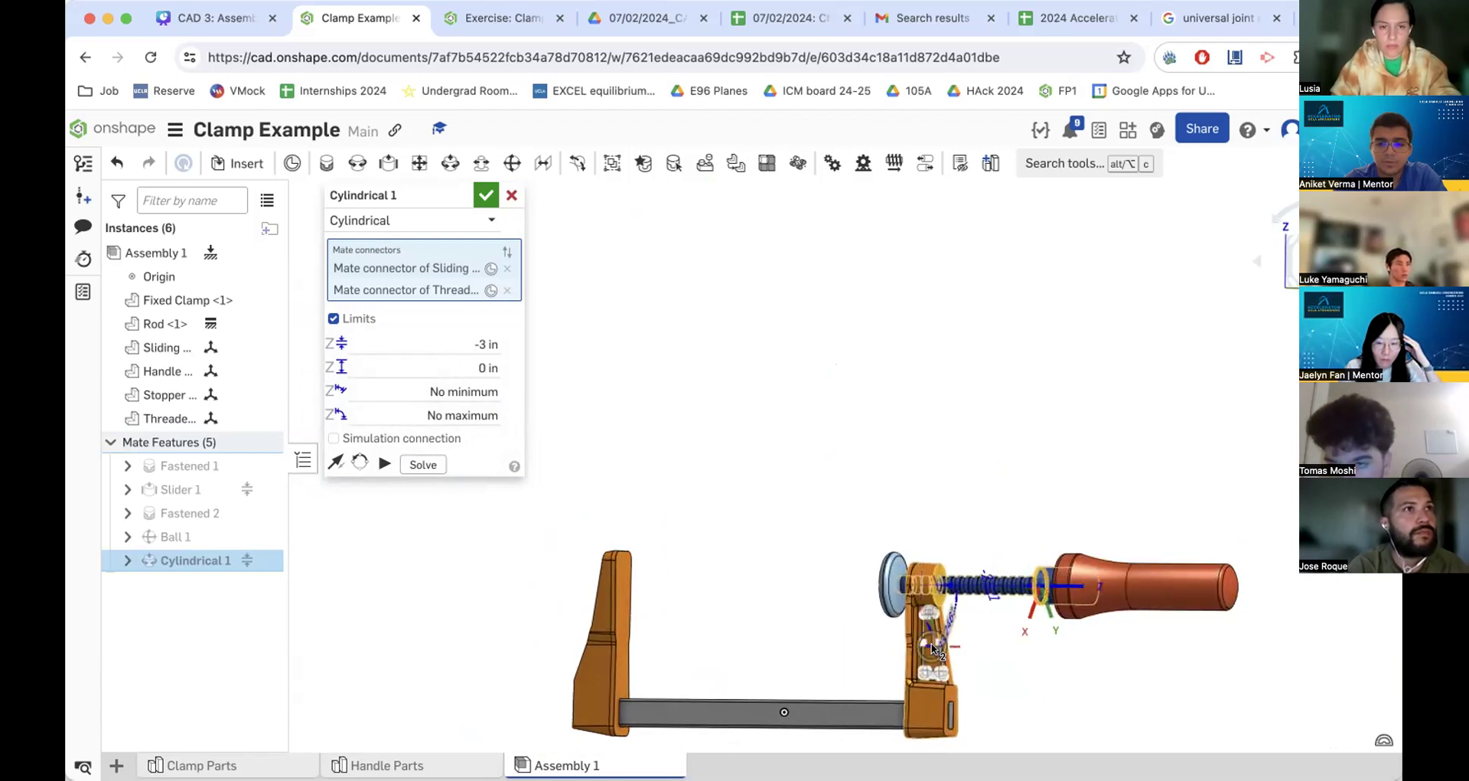
left_click_drag(1067, 578, 1063, 577)
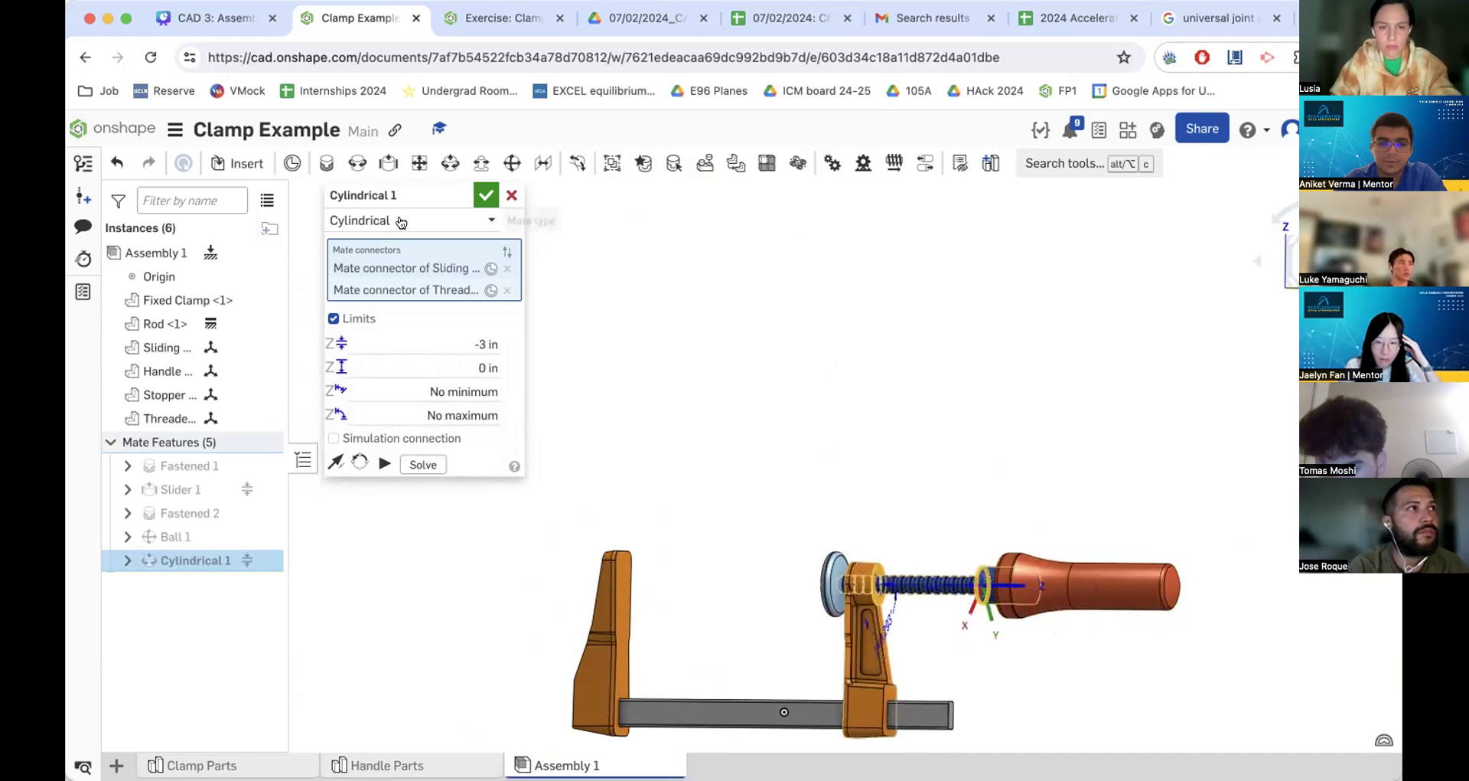
left_click(487, 196)
Test the clamp's motion by moving the sliding clamp and the handle back and forth along the flat rod.
left_click_drag(876, 686, 915, 687)
left_click_drag(938, 694, 910, 679)
left_click_drag(929, 582, 1256, 648)
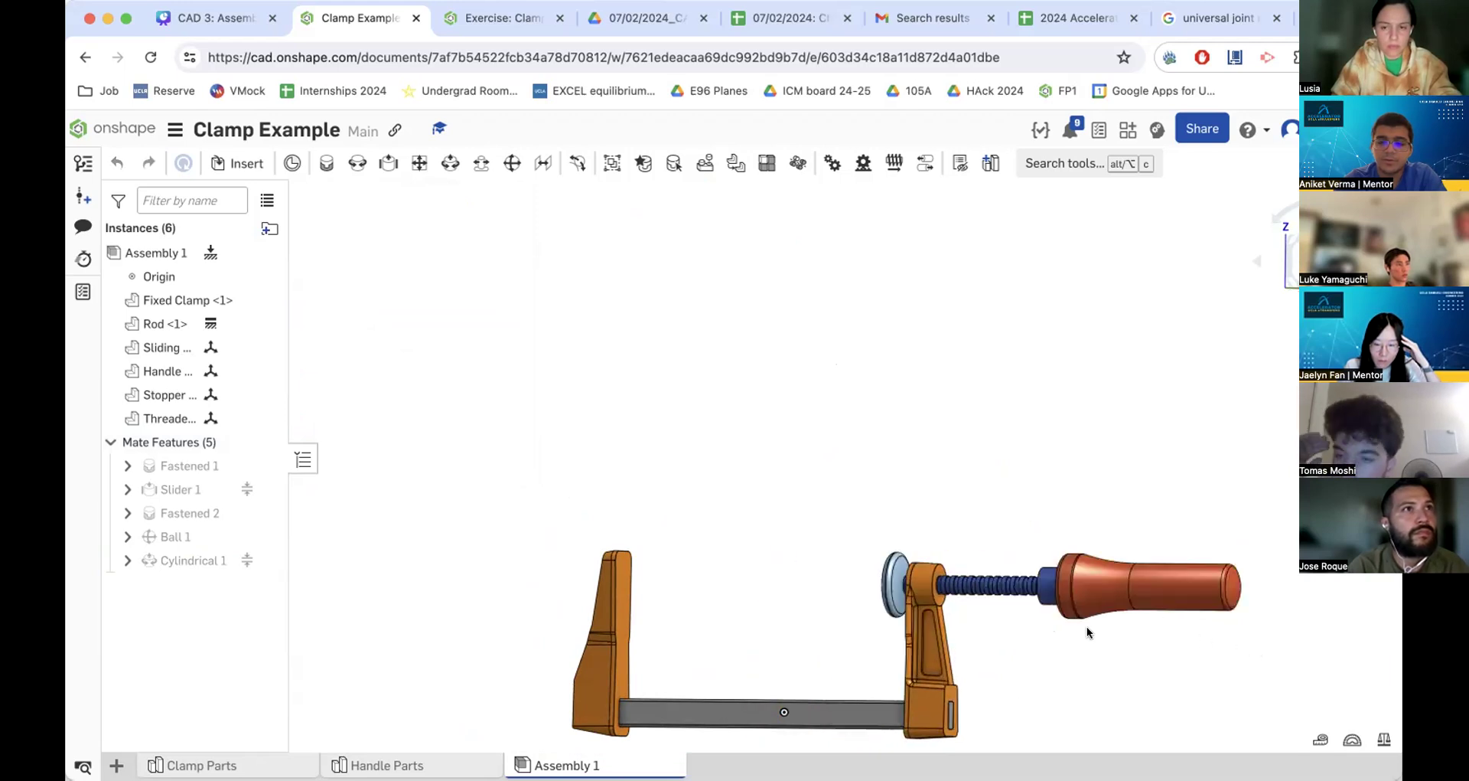
left_click_drag(967, 620, 683, 623)
left_click_drag(776, 643, 857, 649)
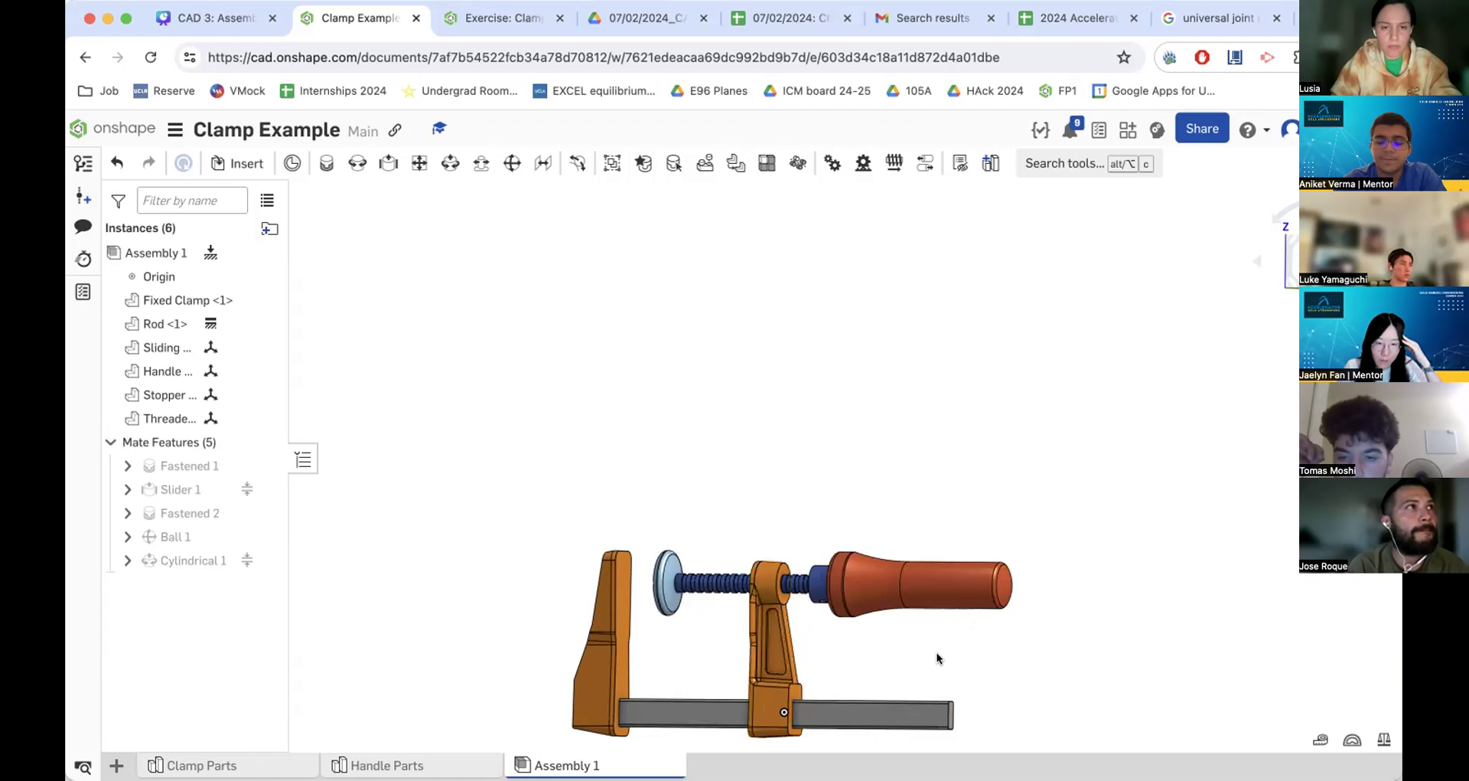
left_click_drag(874, 585, 1324, 723)
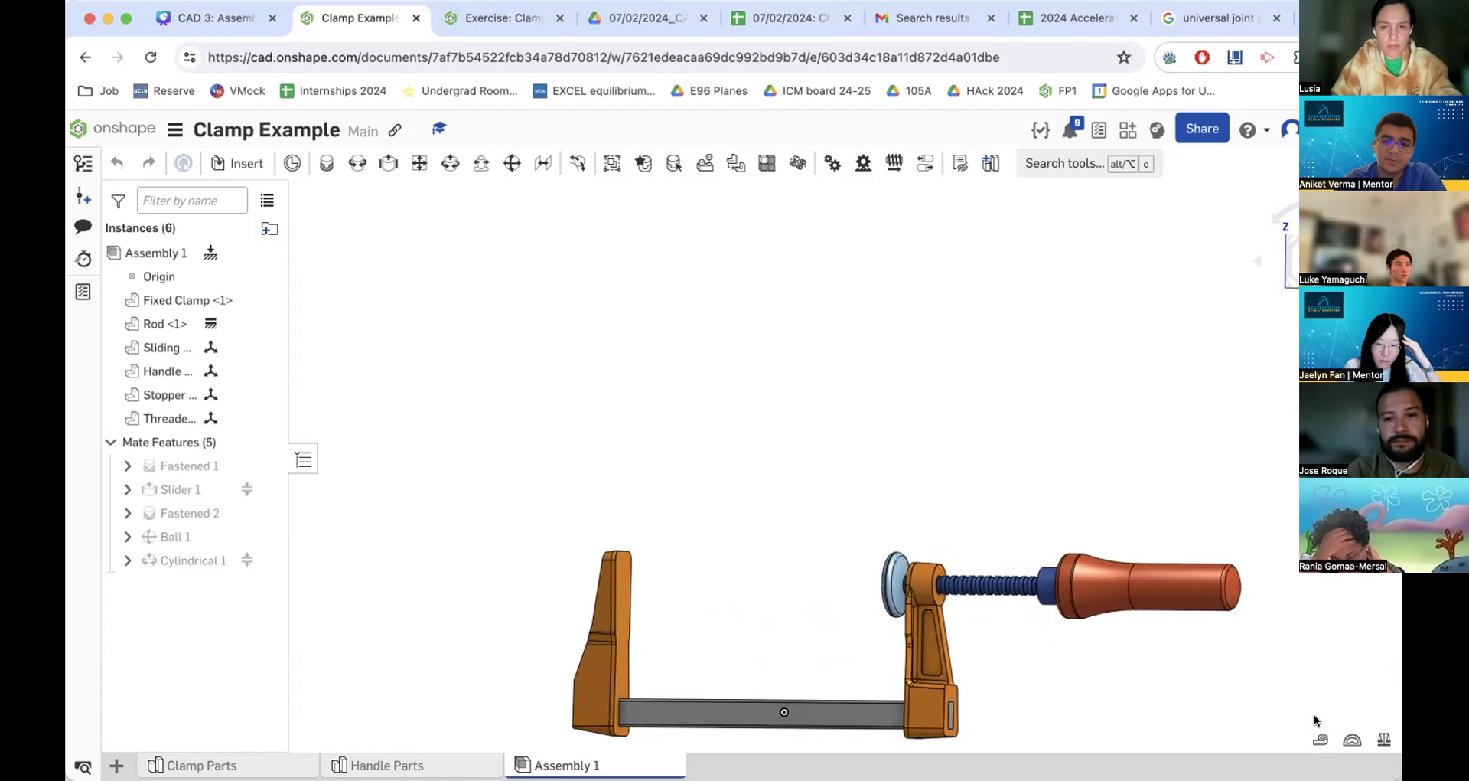
left_click_drag(1173, 673, 881, 650)
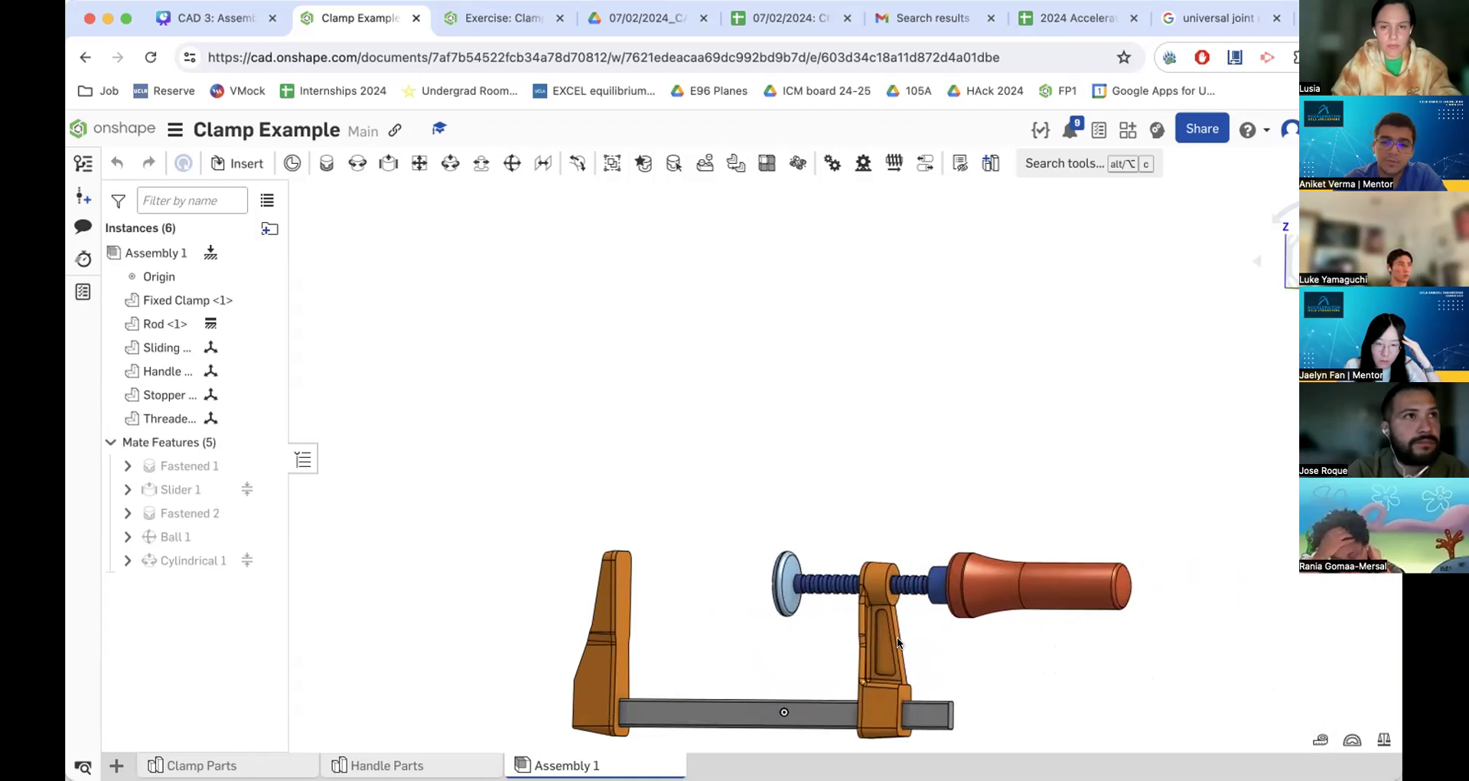
left_click_drag(1022, 589, 985, 612)
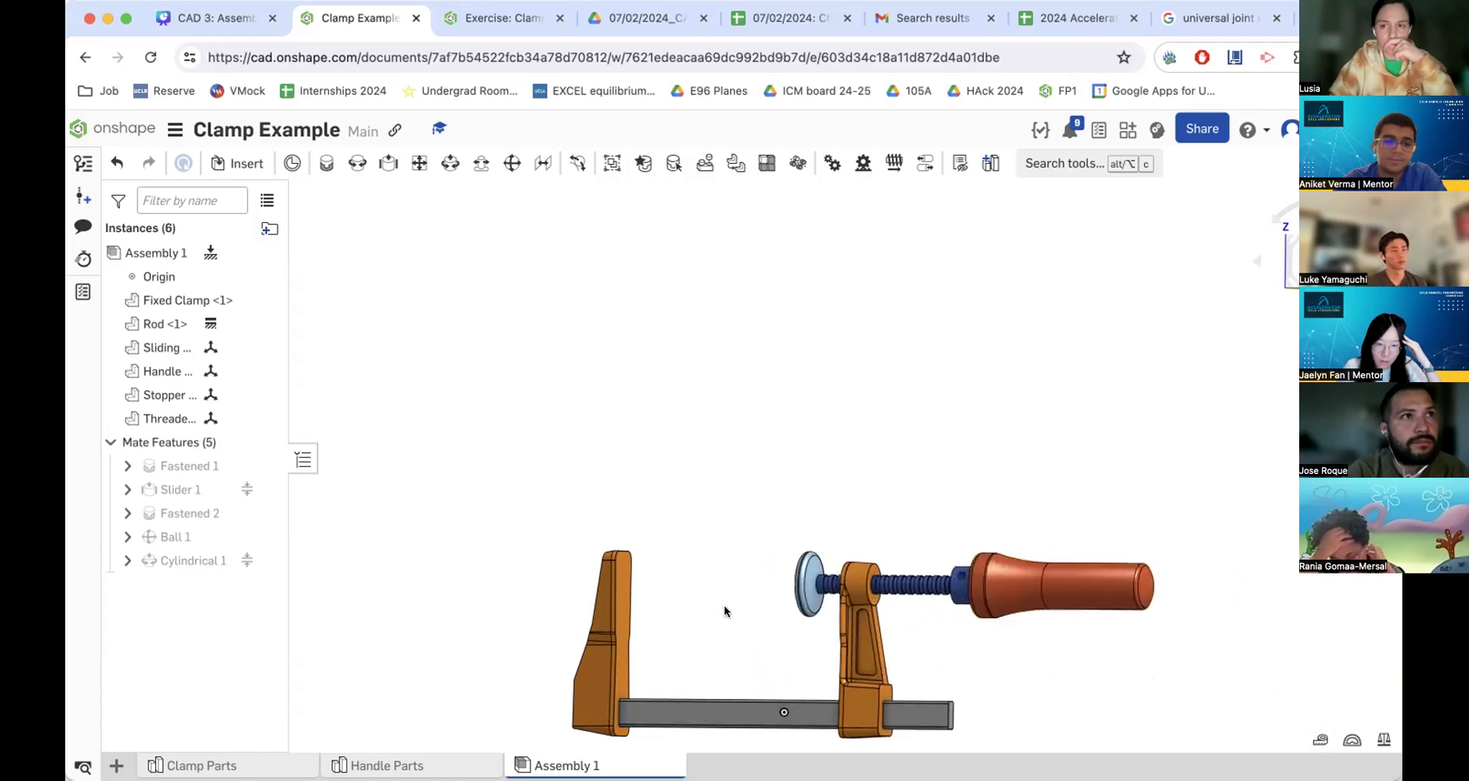
Delete the cylindrical mate and pull the handle with its threaded rod and stopper away from the sliding clamp.
right_click(209, 560)
left_click(264, 537)
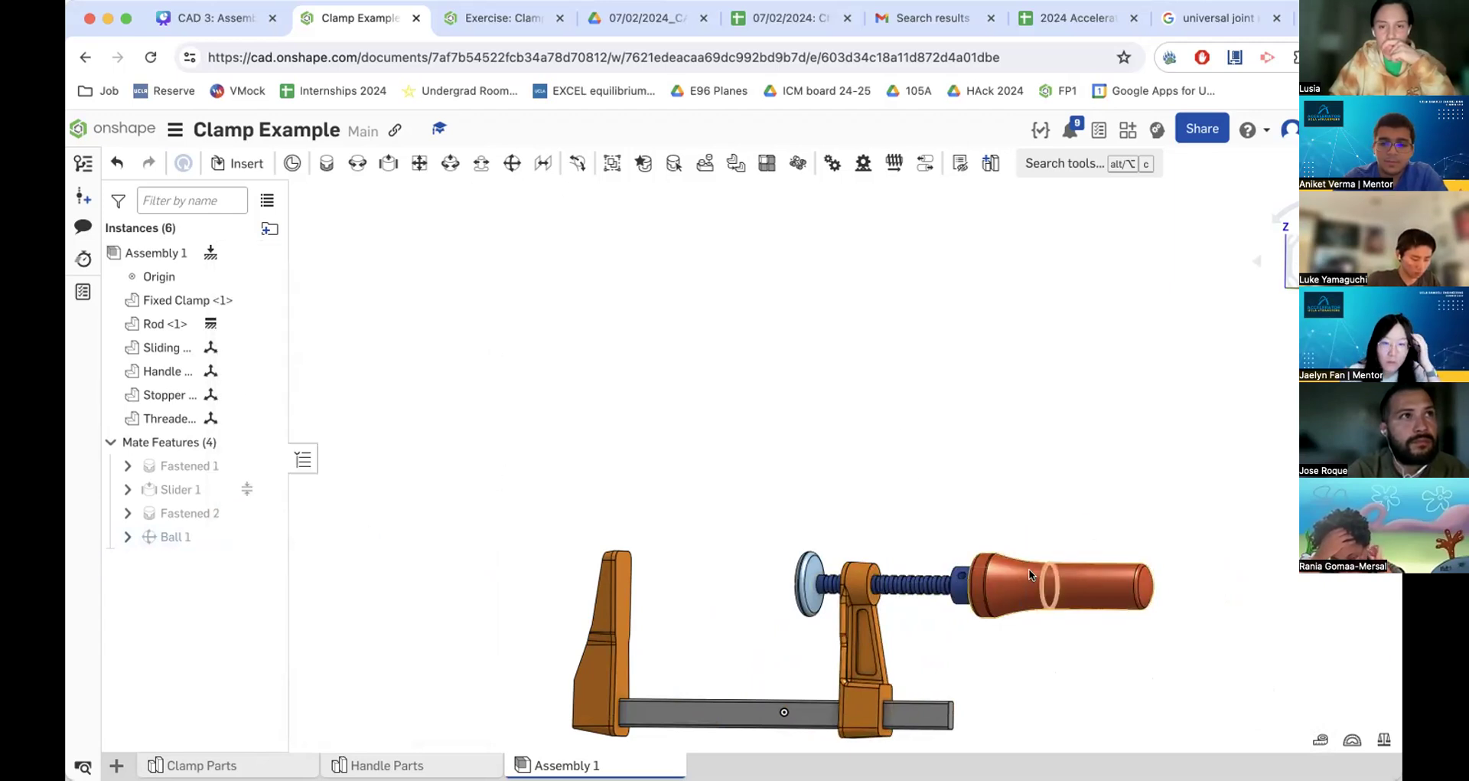
left_click_drag(1147, 482, 1153, 474)
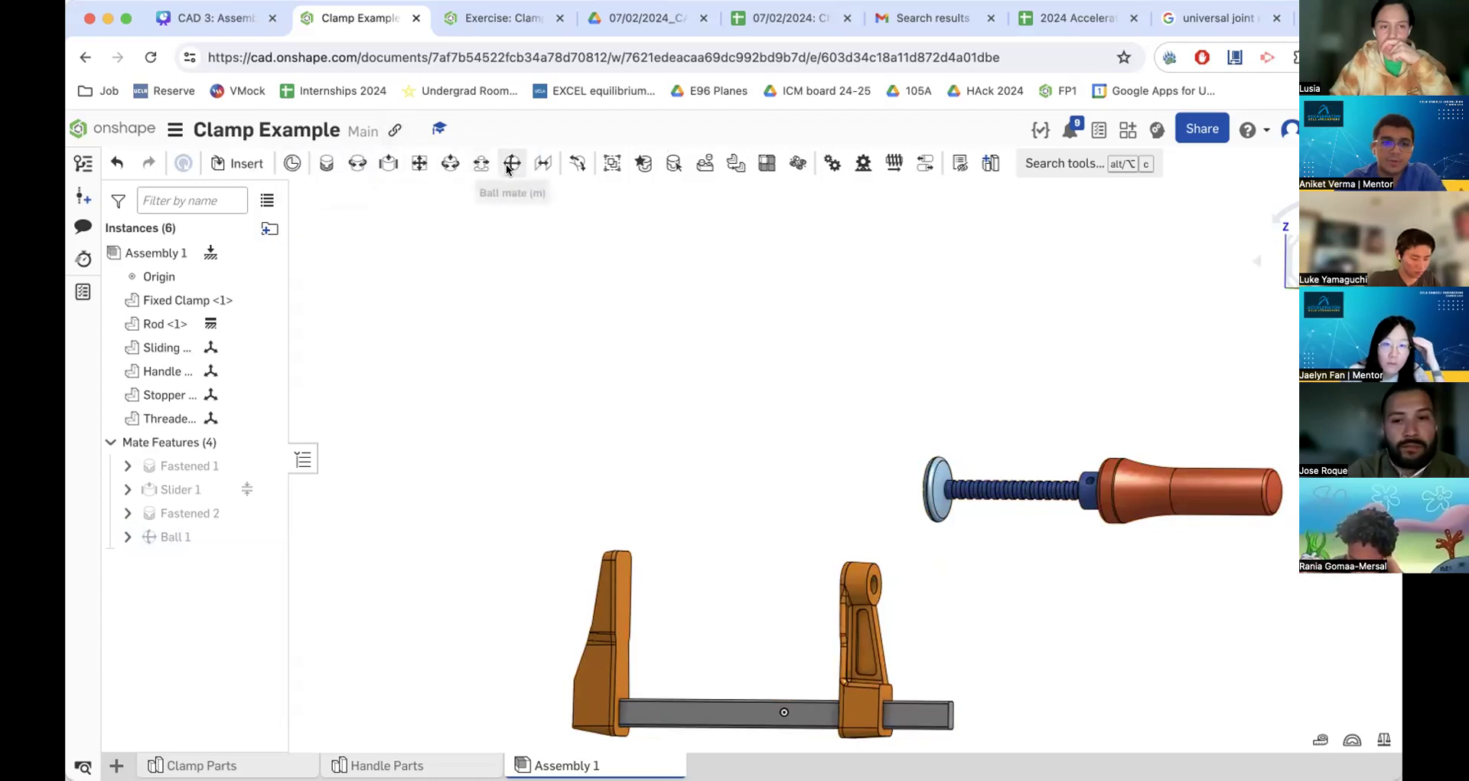
Start a new cylindrical mate with the threaded rod's collar face, on the thread side, as the first mate connector.
left_click(450, 164)
right_click_drag(1003, 629, 880, 598)
scroll(865, 599, "up", 5)
scroll(789, 580, "down", 3)
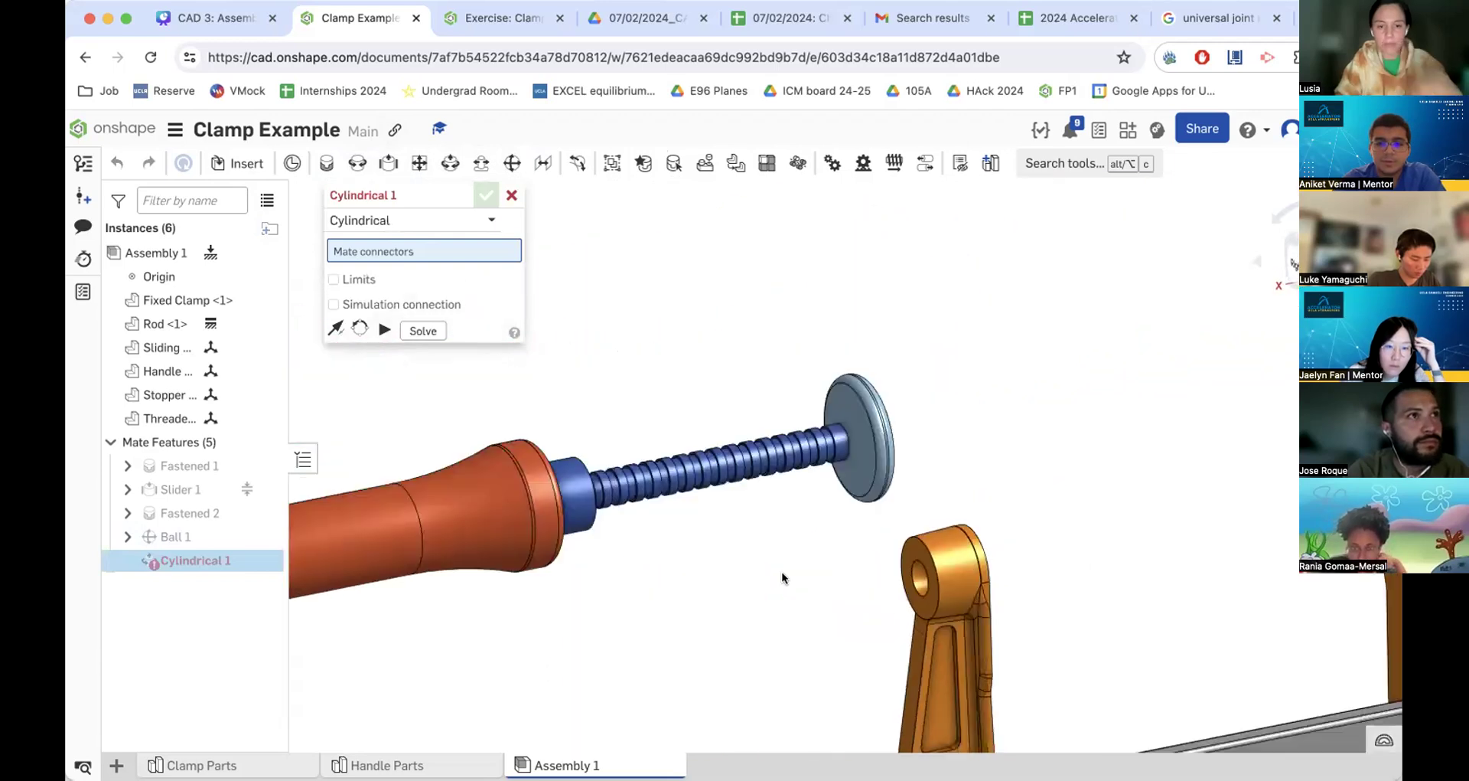
scroll(782, 571, "down", 5)
right_click_drag(740, 553, 689, 561)
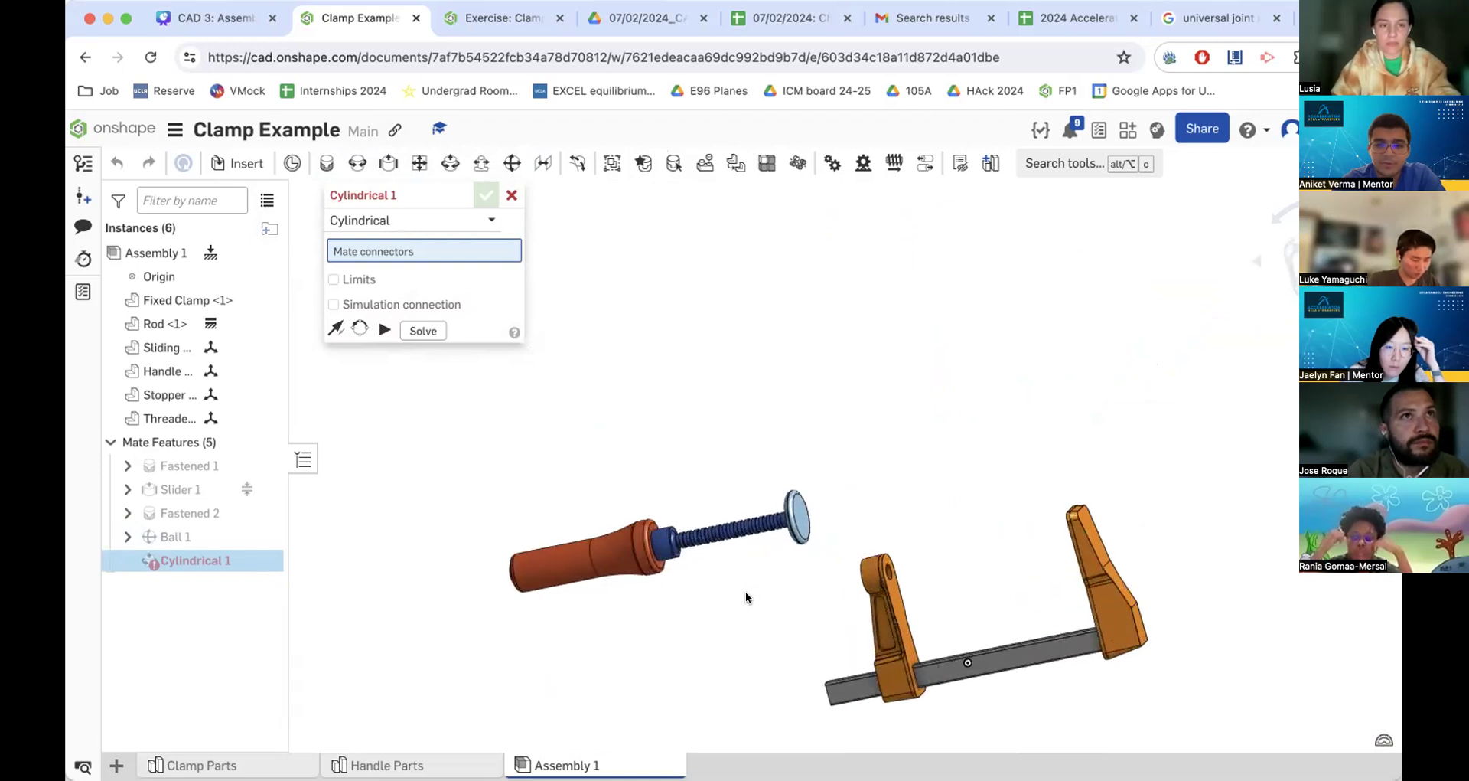
scroll(689, 554, "up", 3)
scroll(579, 487, "up", 5)
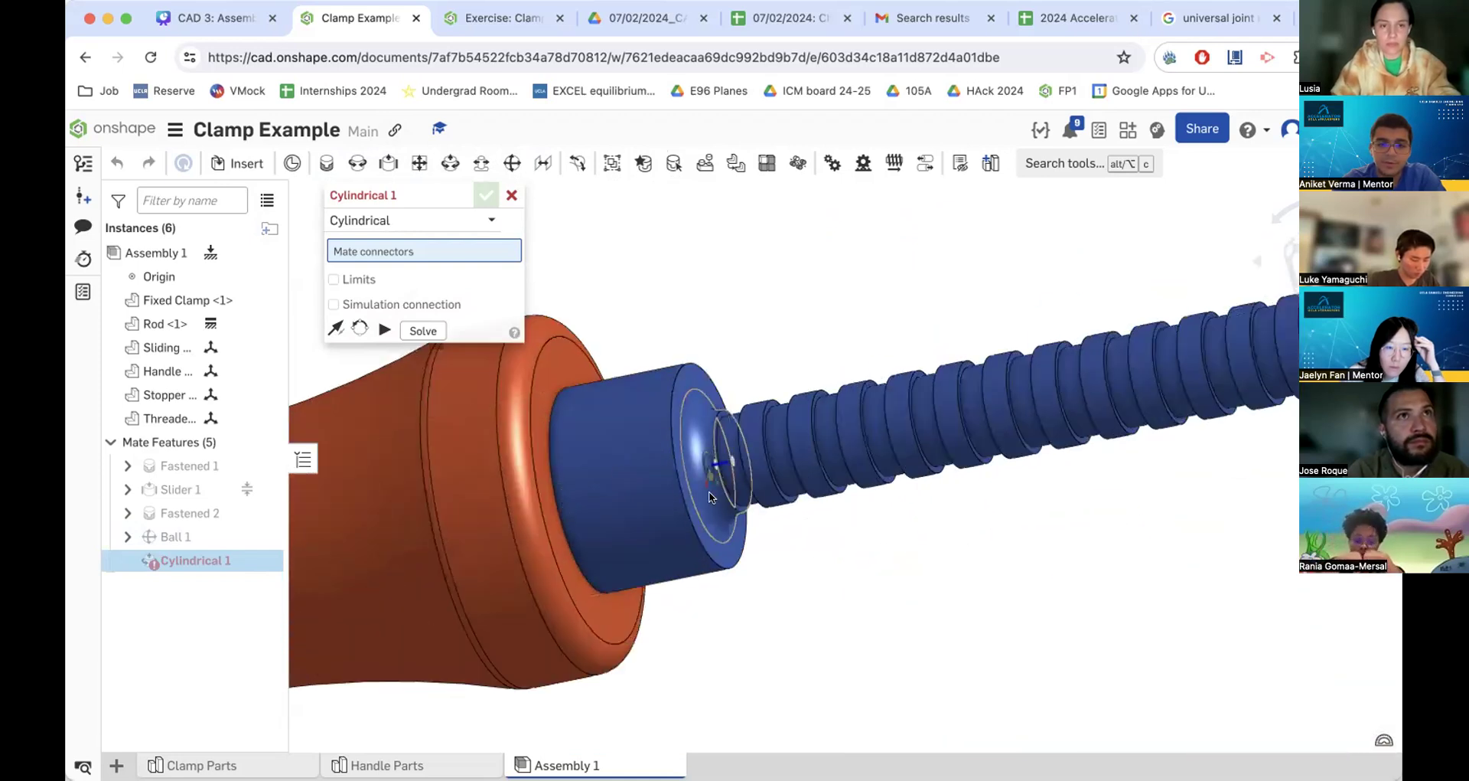
scroll(883, 588, "down", 5)
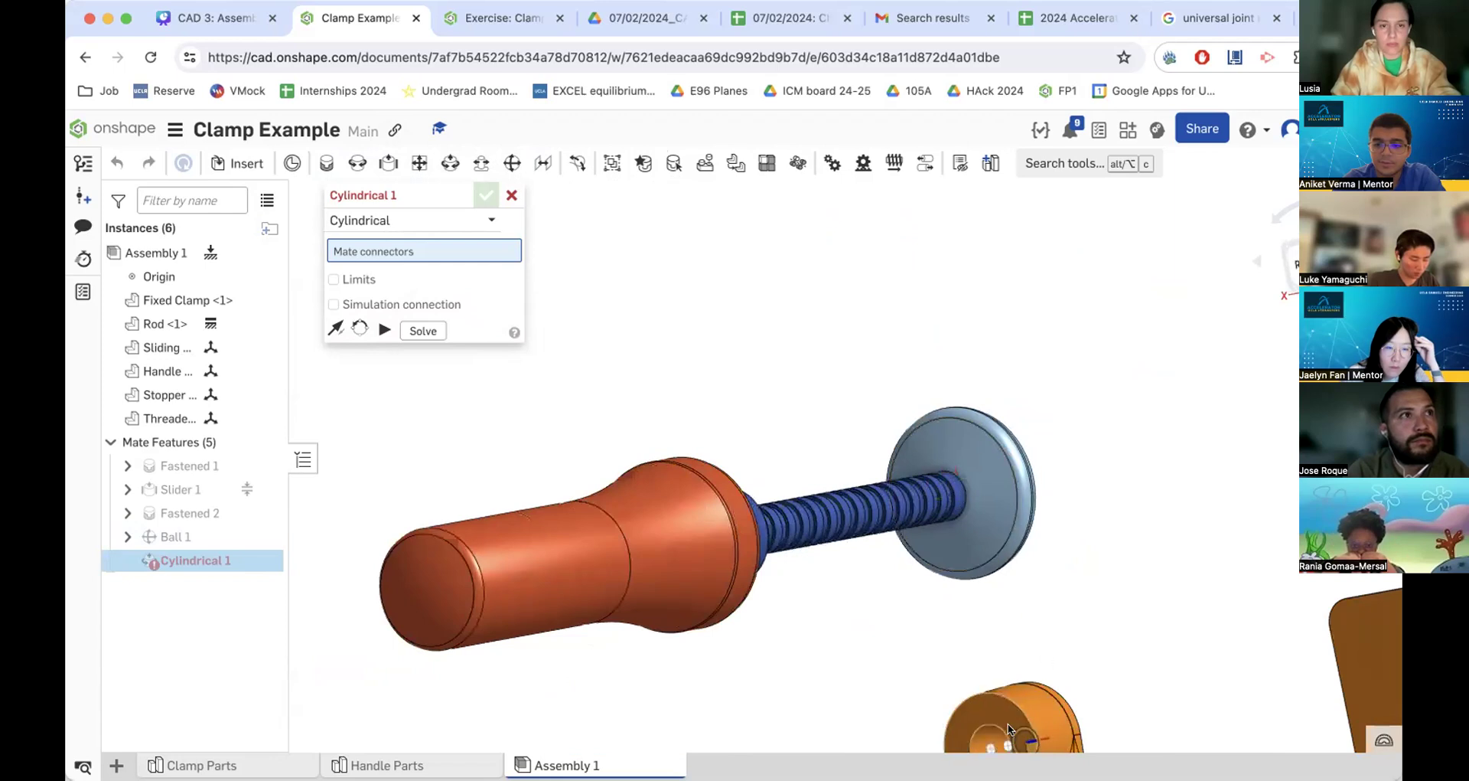
scroll(1008, 723, "down", 3)
scroll(1016, 748, "up", 5)
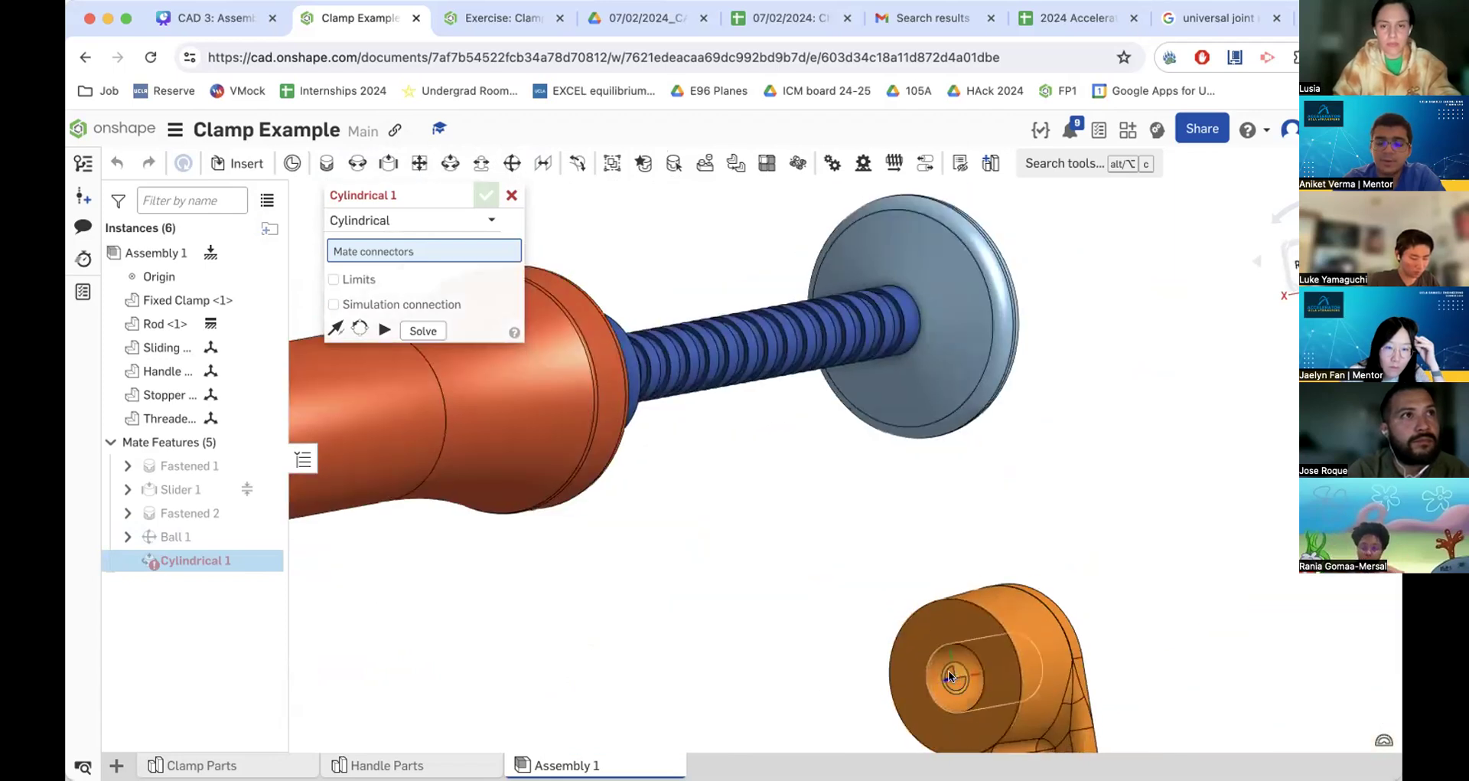
right_click_drag(833, 587, 598, 542)
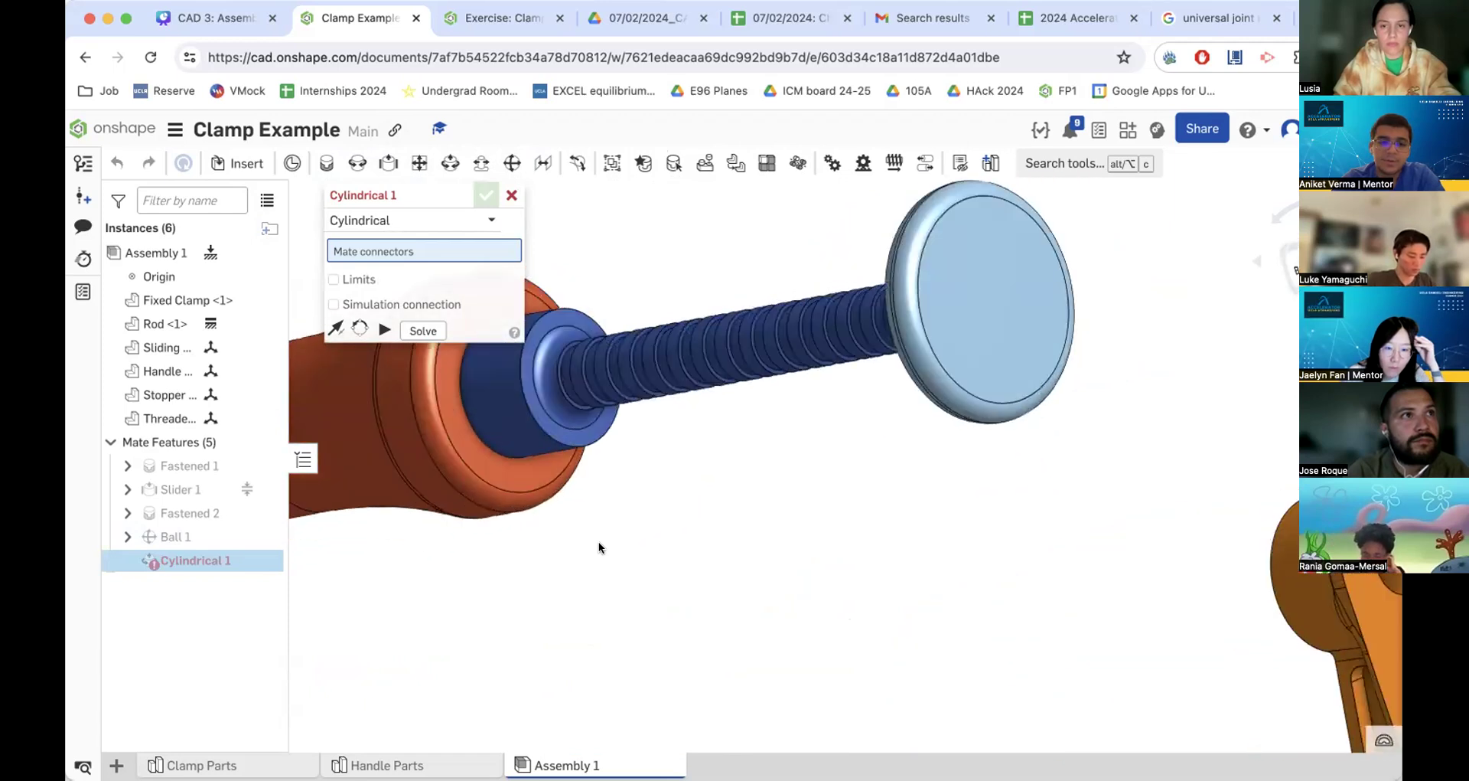
left_click(540, 418)
Use the handle-side face of the sliding clamp's hole as the second connector, accept the cylindrical mate, and leave the mate command.
right_click_drag(630, 564, 545, 446)
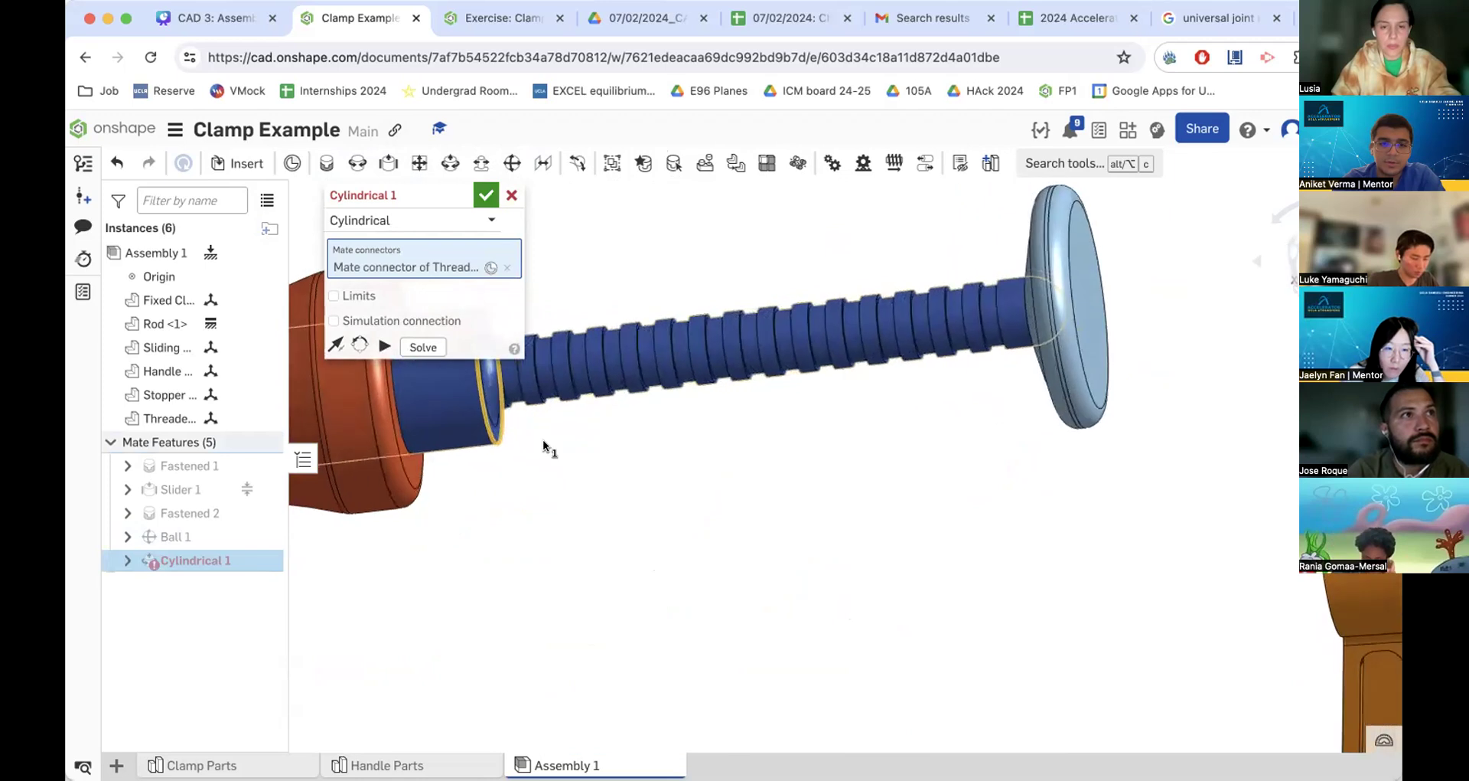
right_click_drag(478, 406, 886, 536)
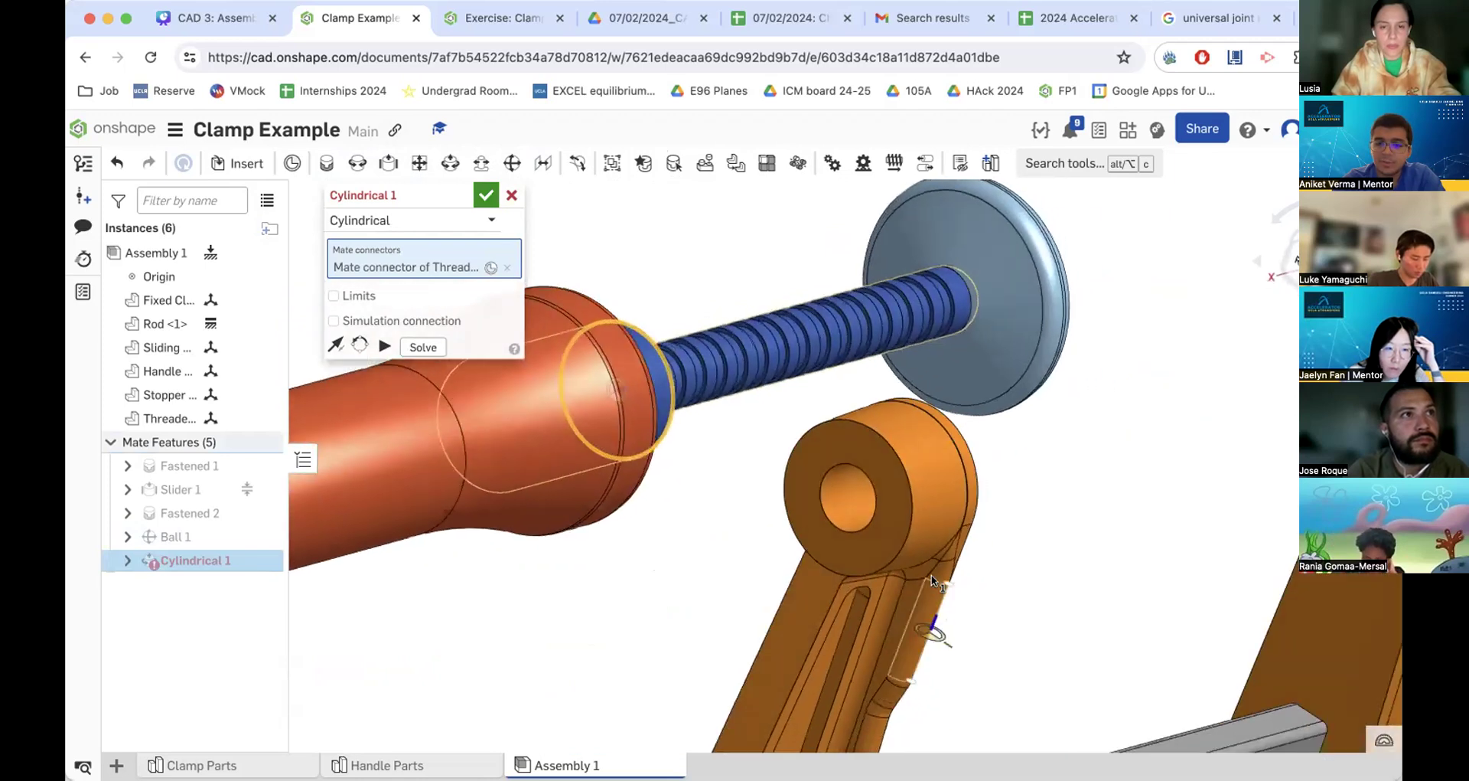
left_click(884, 534)
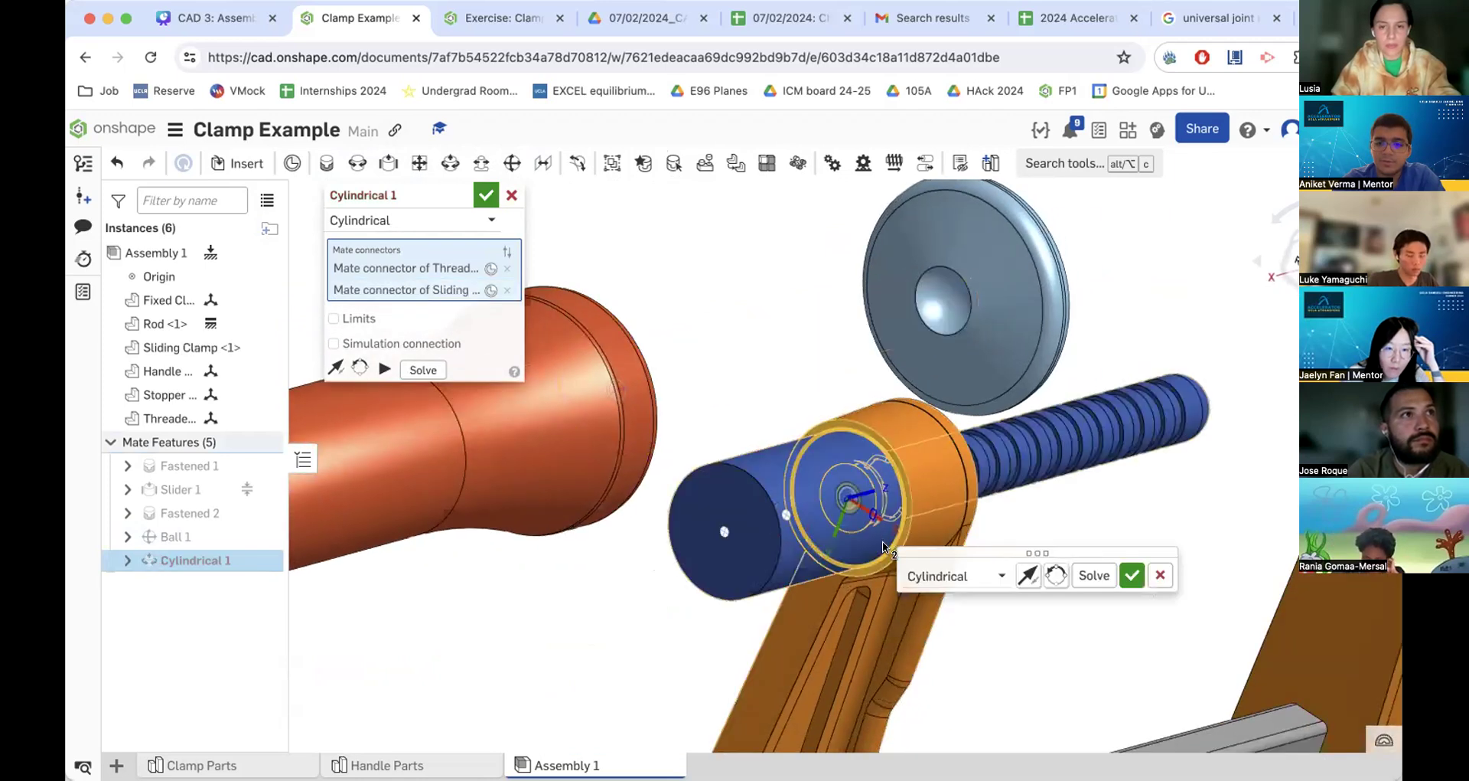
left_click(1132, 575)
right_click_drag(1109, 594, 1065, 552)
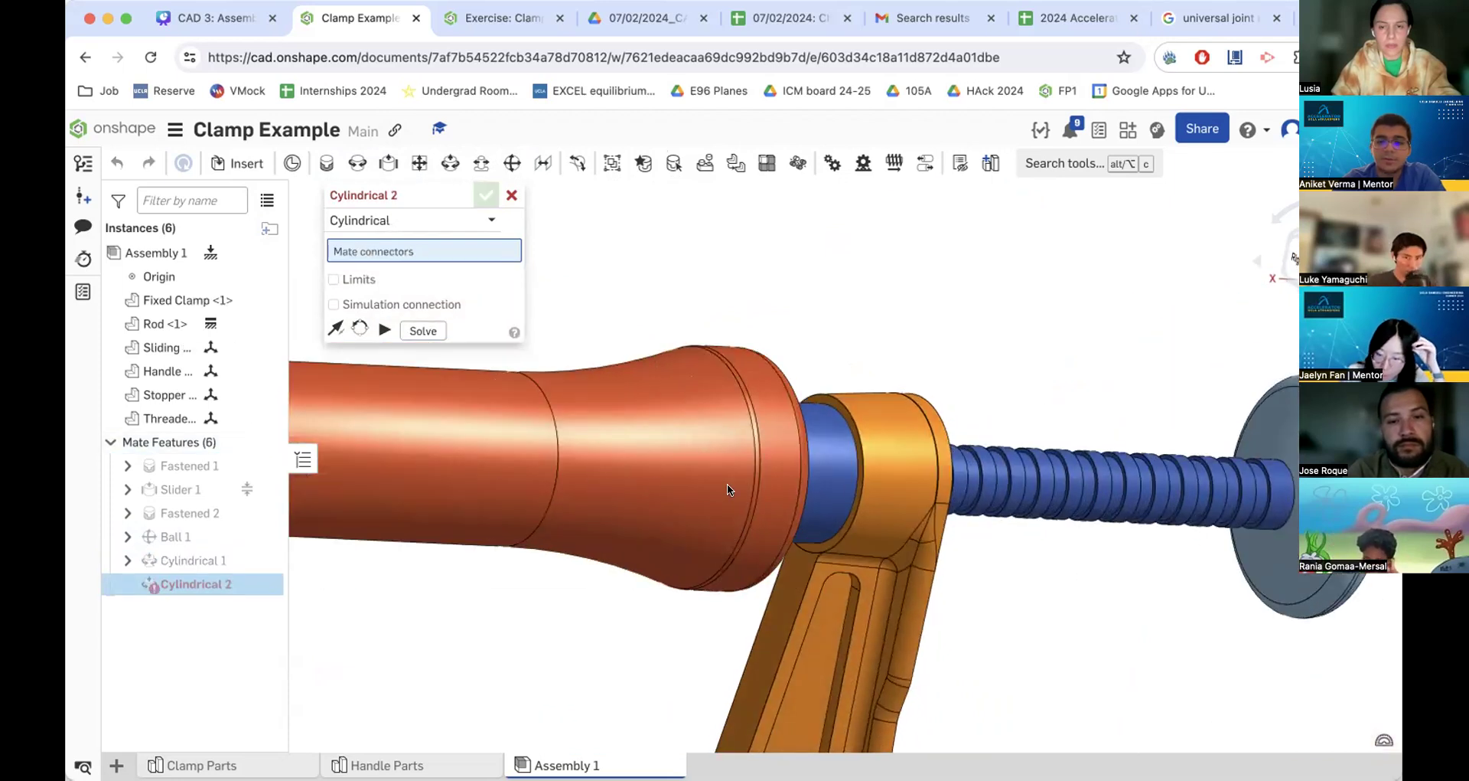
left_click(512, 195)
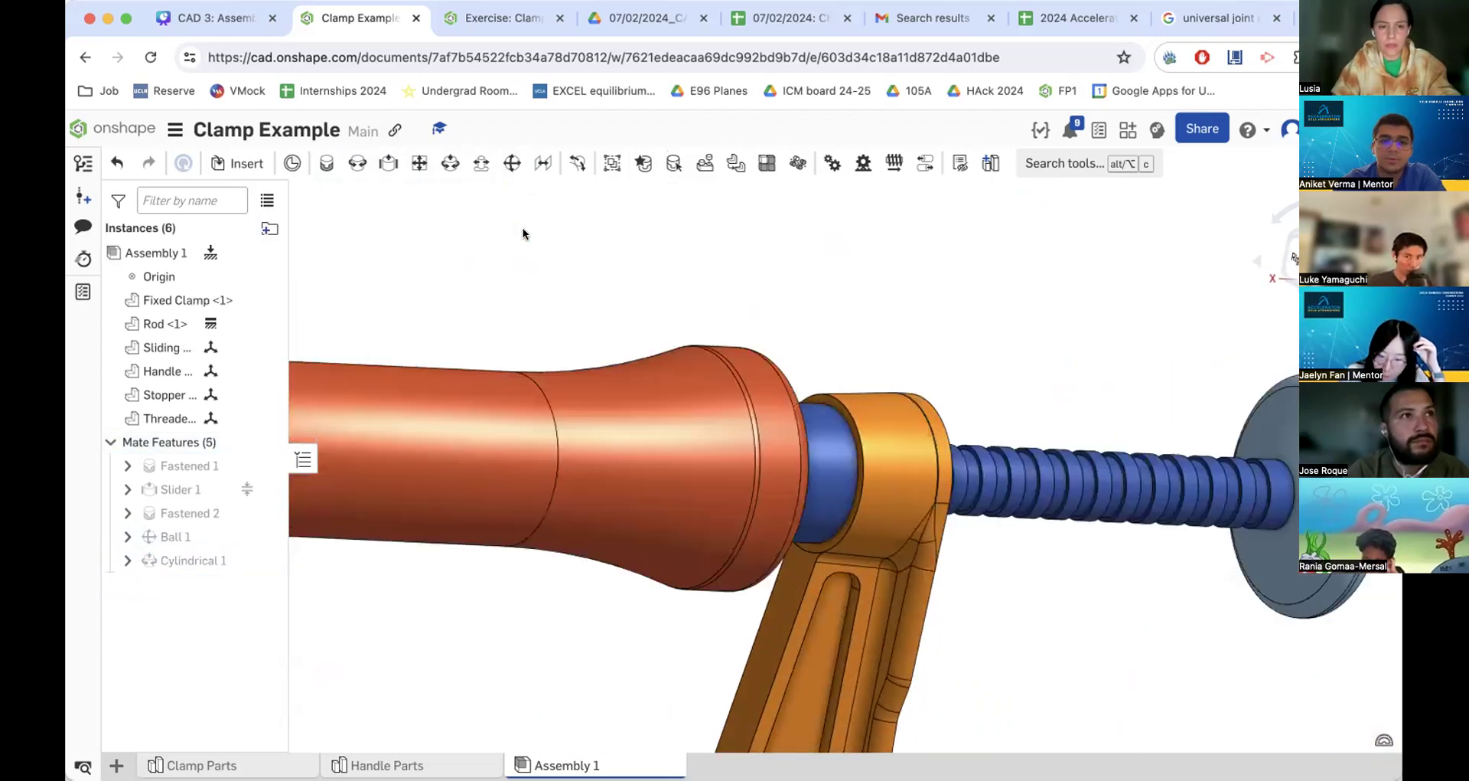
Test the new cylindrical mate by moving the handle outward and back through the sliding clamp.
scroll(769, 604, "down", 10)
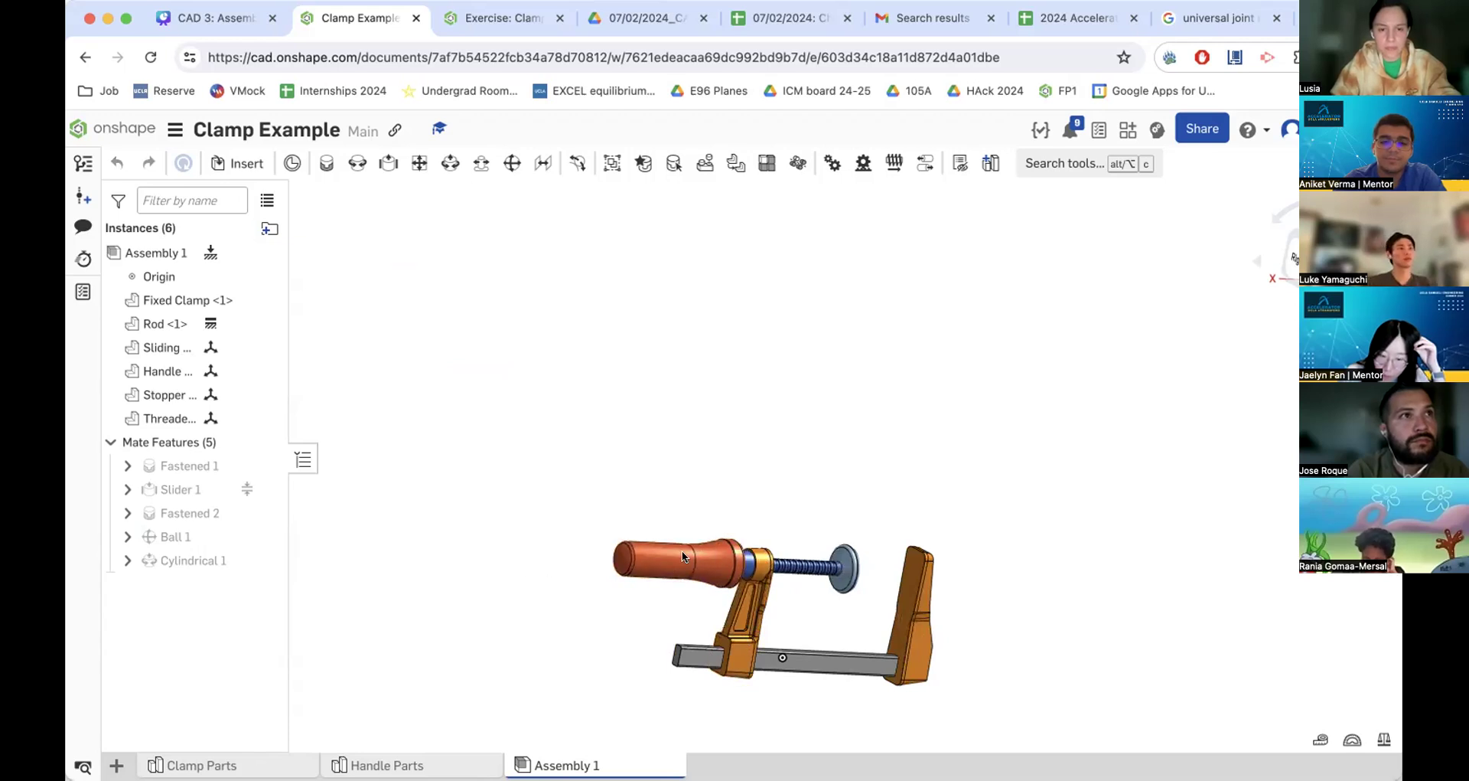
left_click_drag(683, 556, 566, 556)
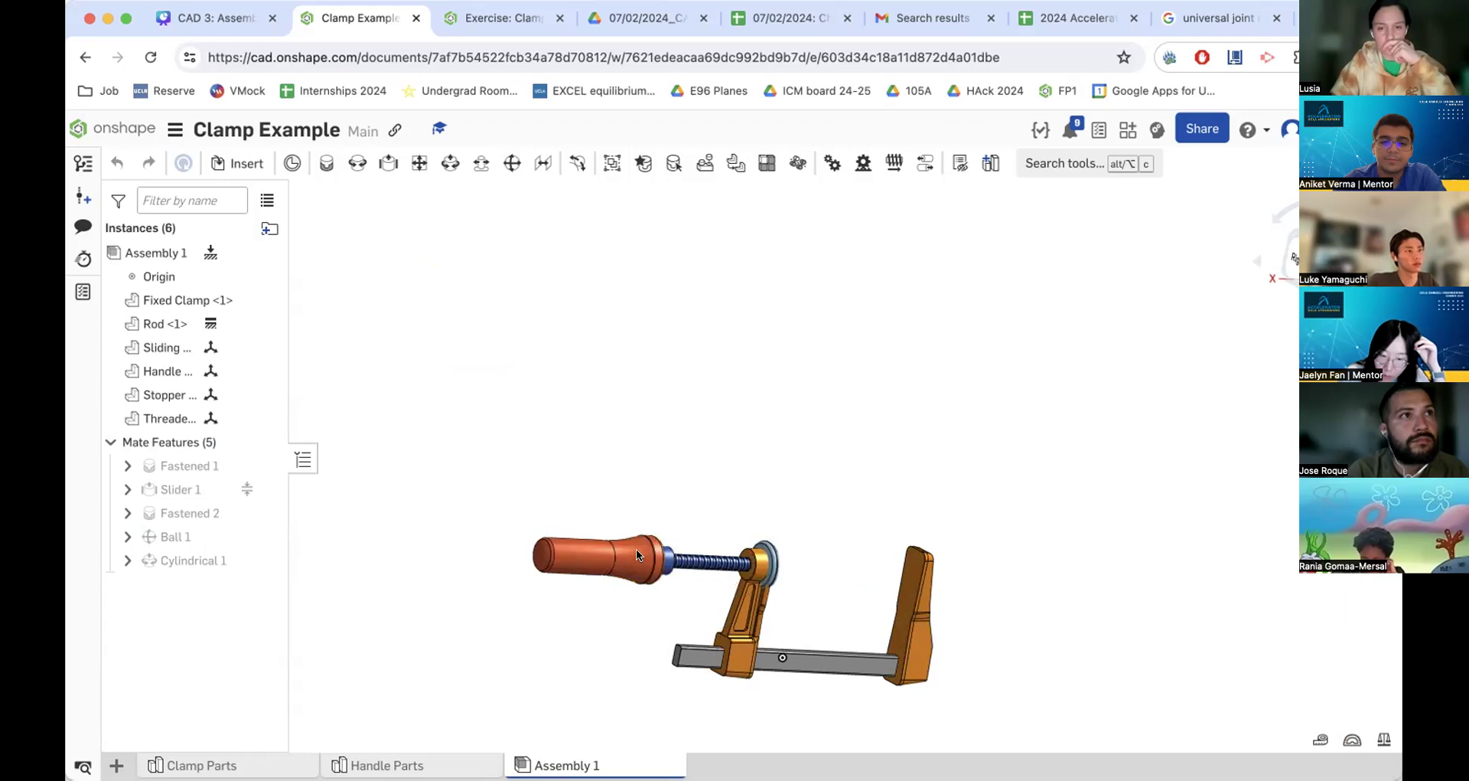
left_click_drag(580, 554, 680, 554)
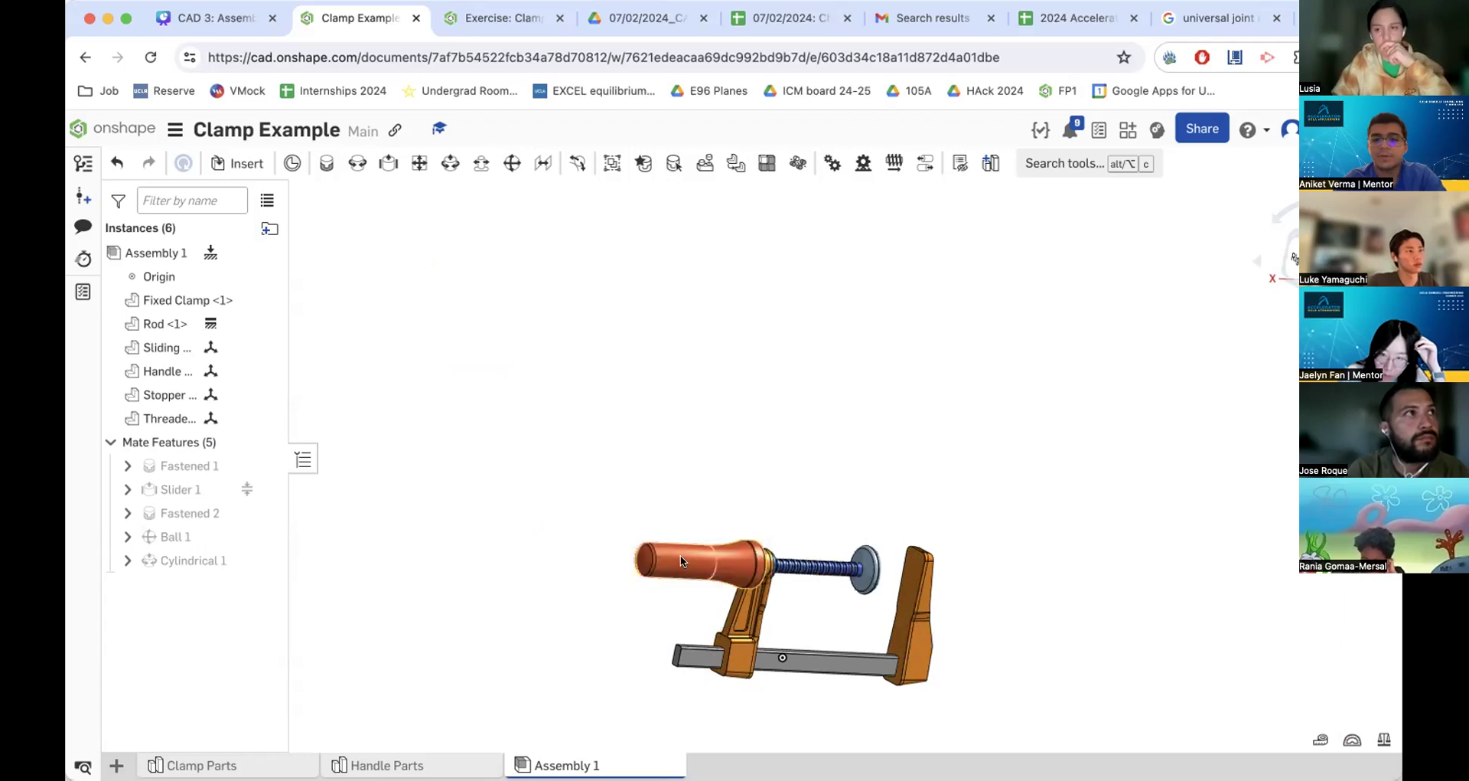
double_click(187, 561)
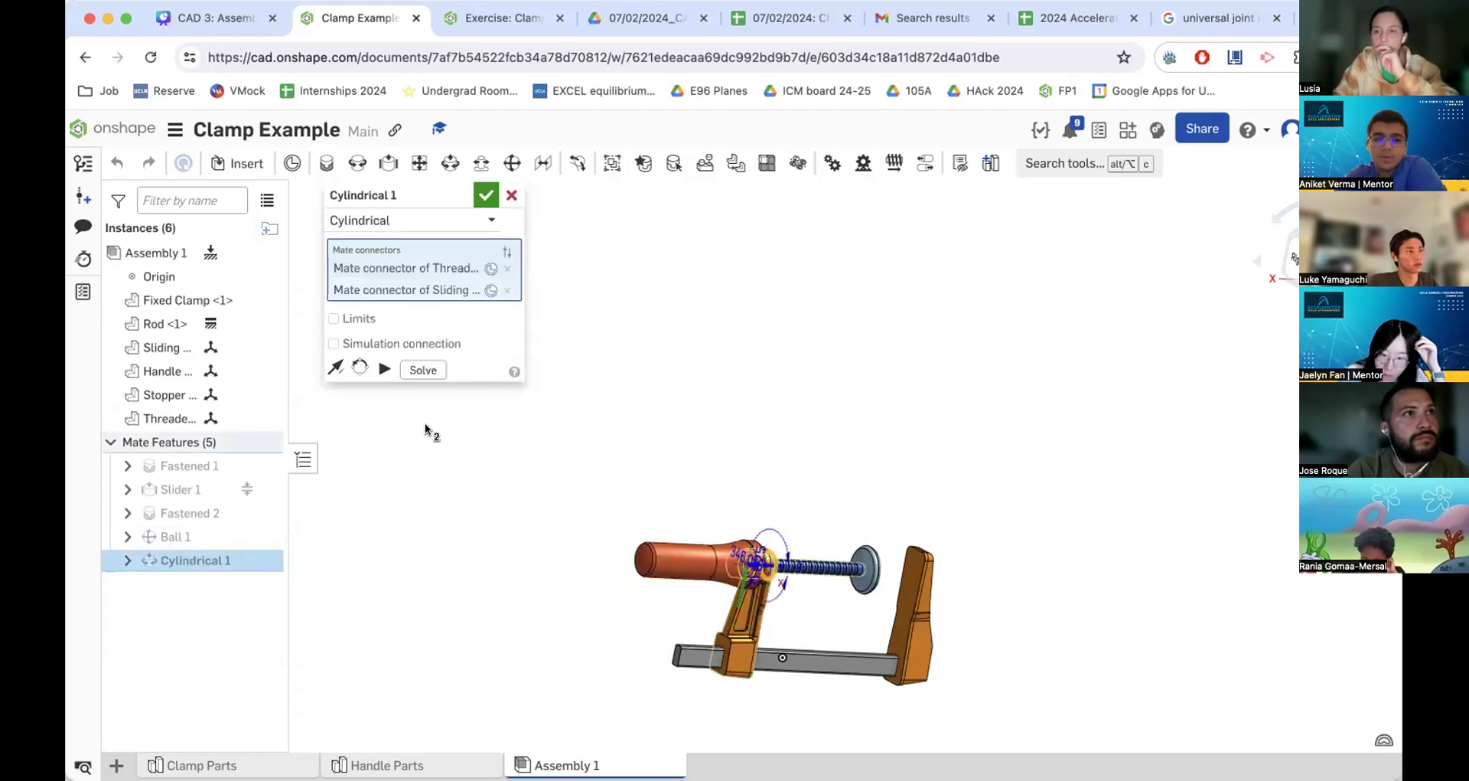
left_click(334, 319)
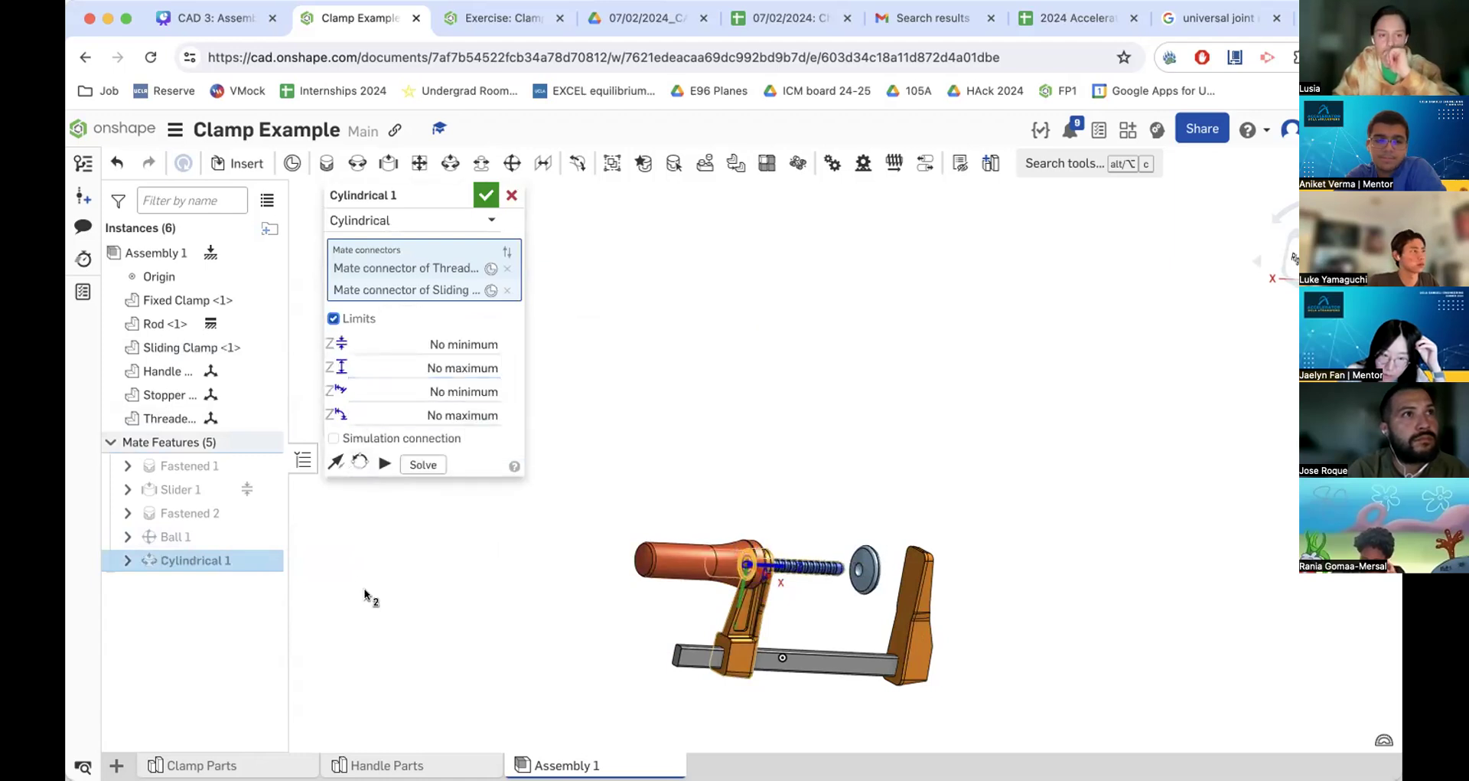
mouse_move(209, 484)
mouse_move(224, 533)
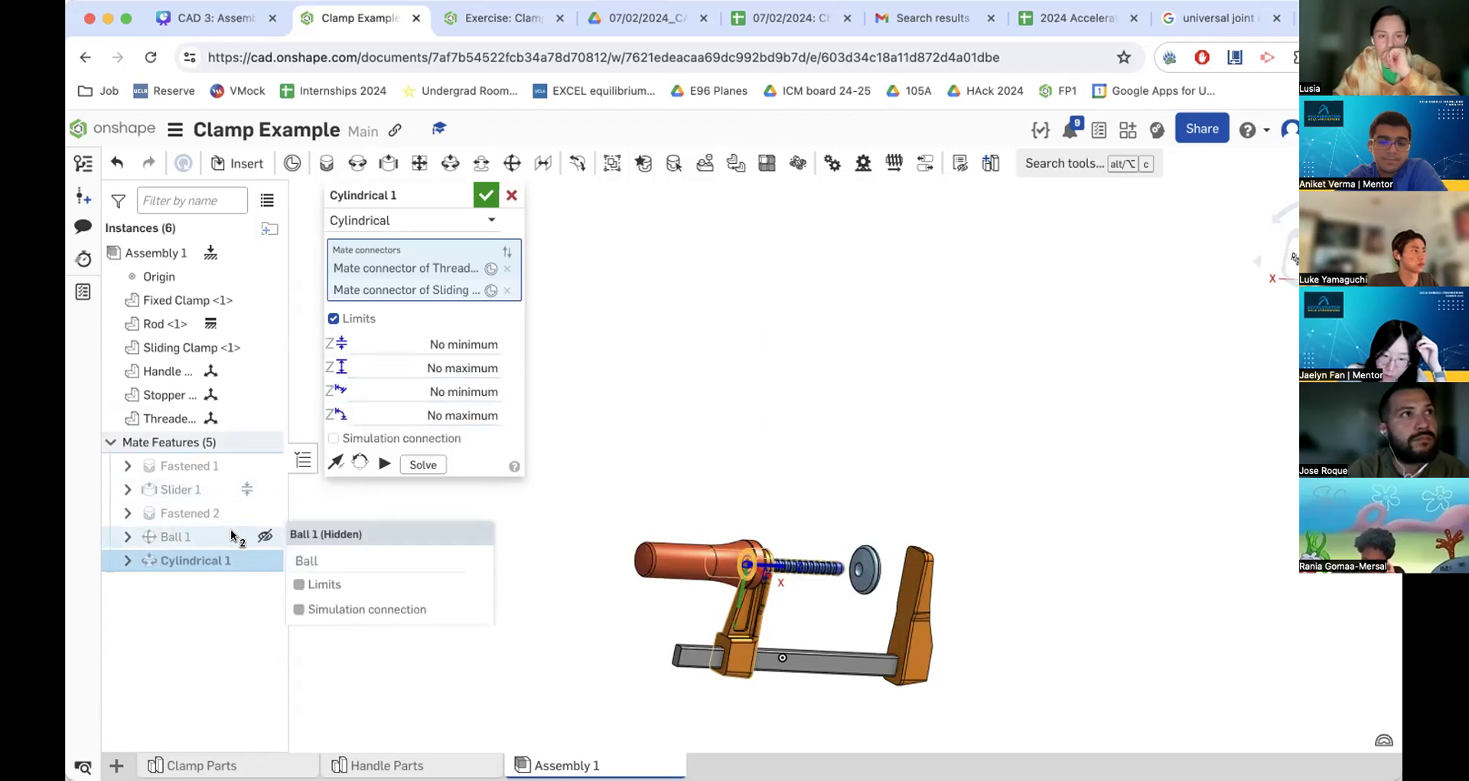
left_click(511, 194)
Play the travel animation of the sliding clamp's slider mate, and close the animation settings.
right_click(207, 489)
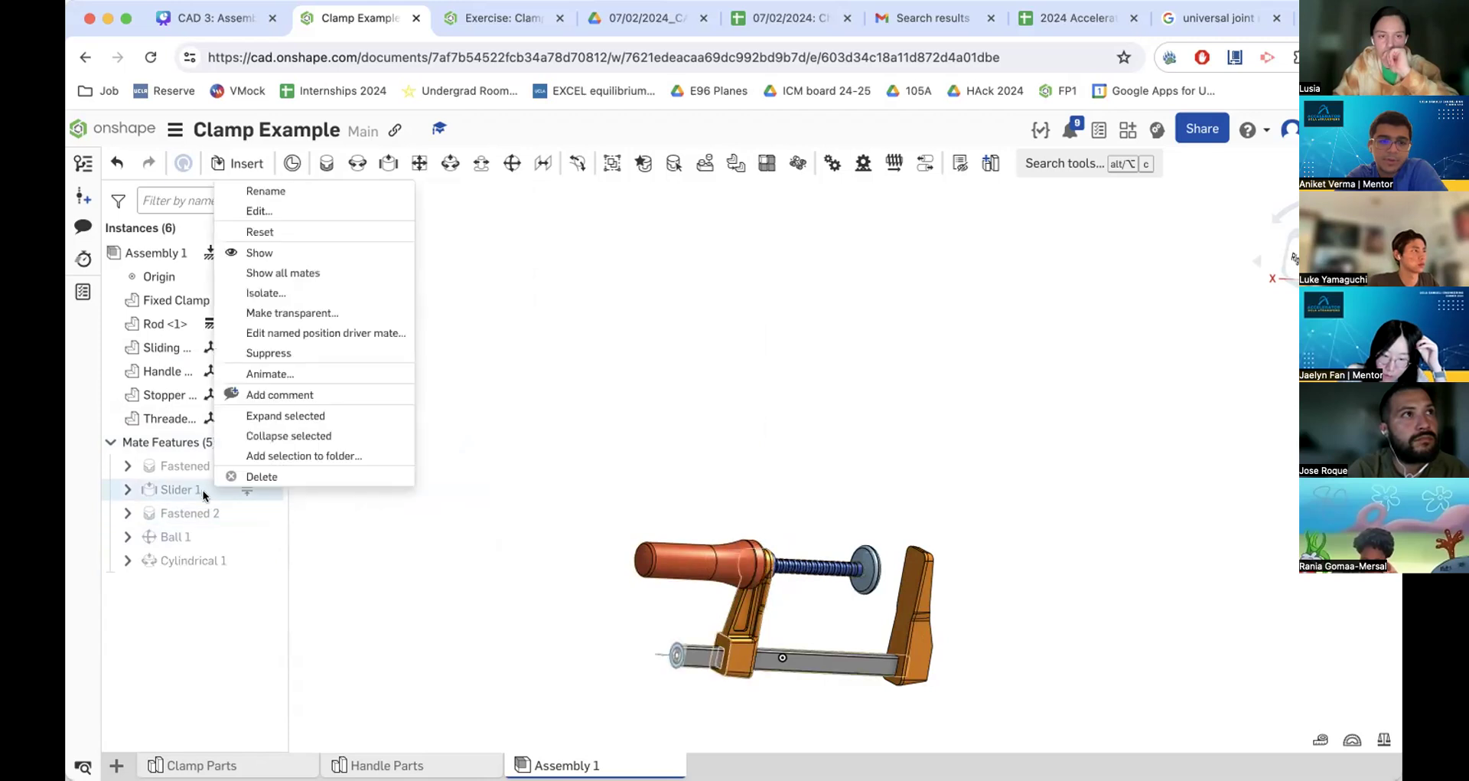
left_click(288, 375)
left_click(295, 389)
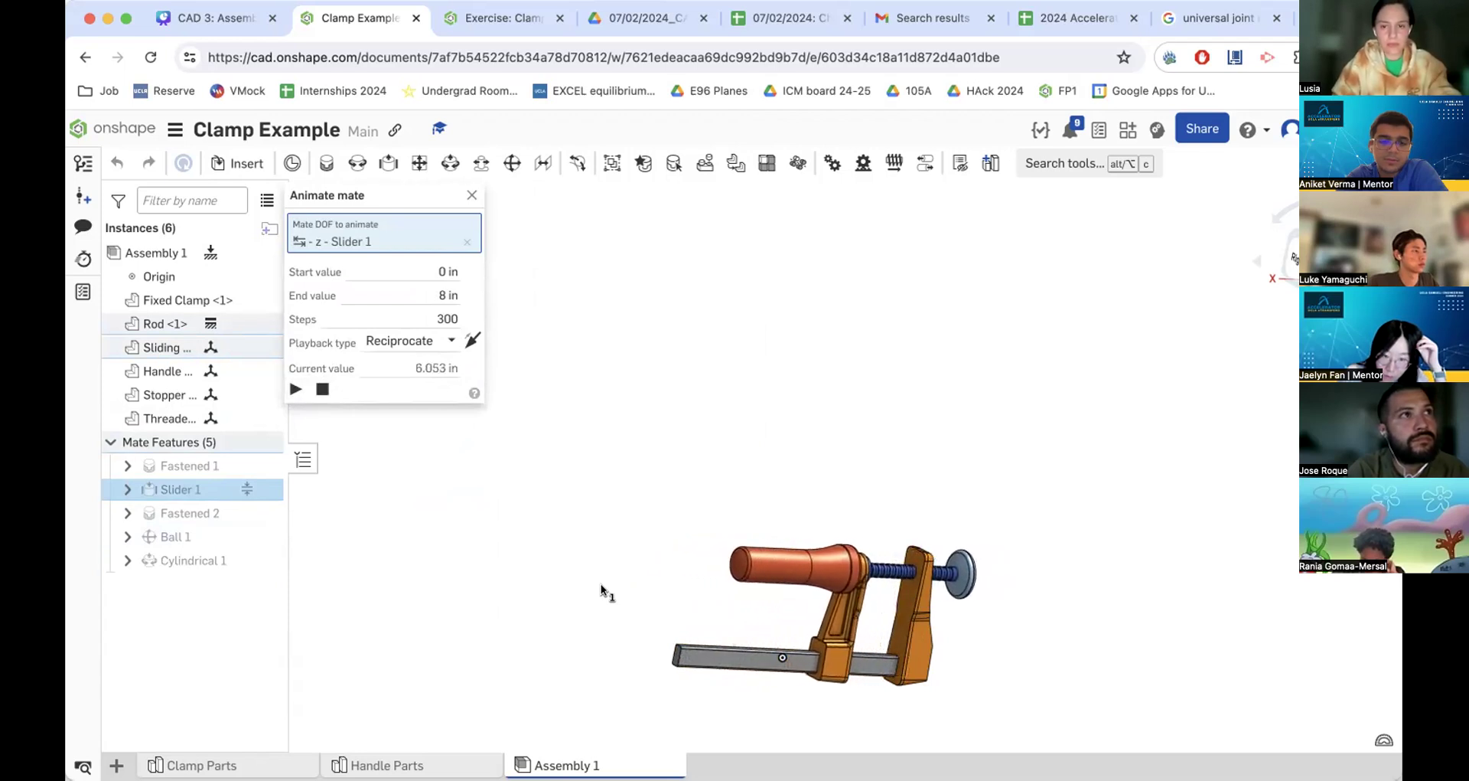
left_click(469, 192)
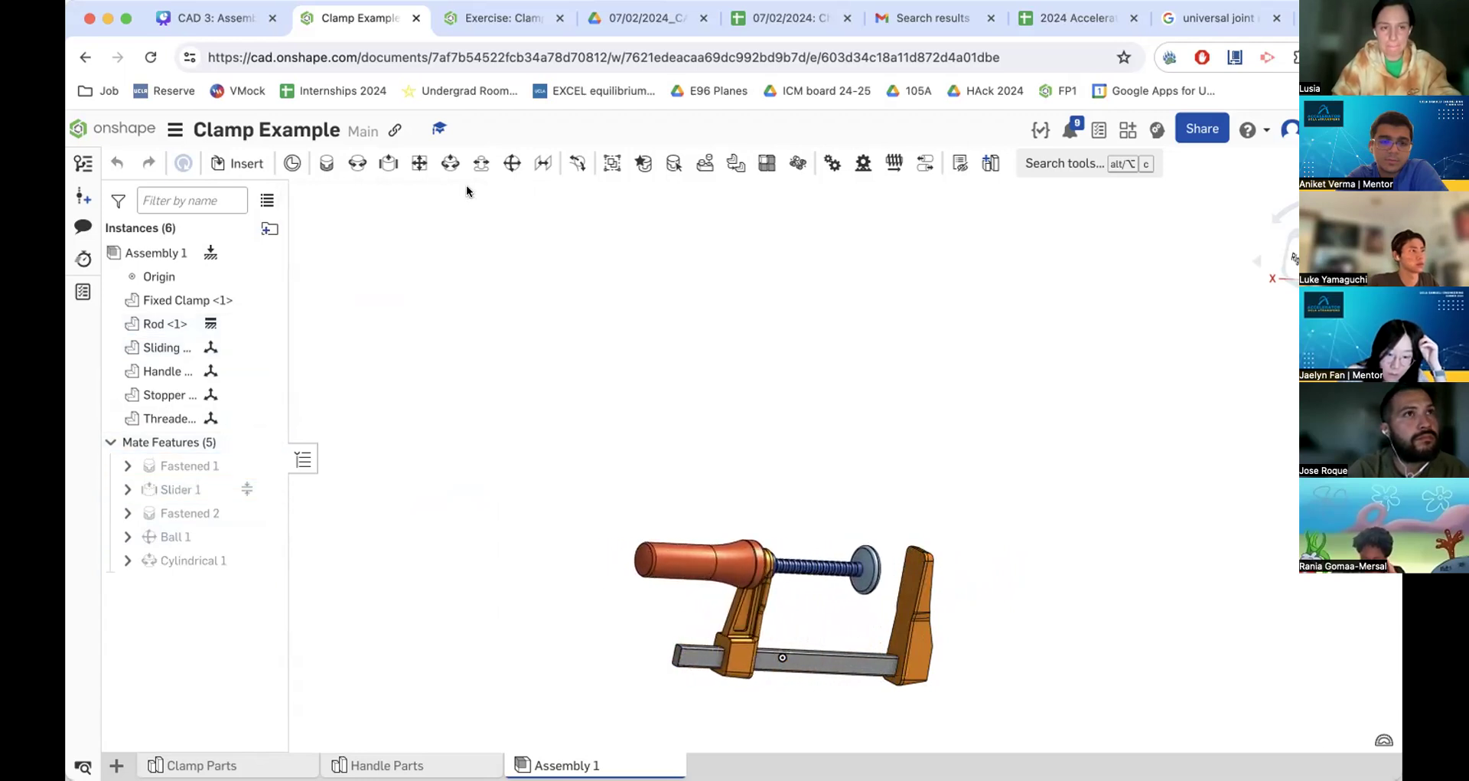
Enable limits on the cylindrical mate, preview its motion, and set the Z distance to 0 in minimum and 3 in maximum.
double_click(175, 562)
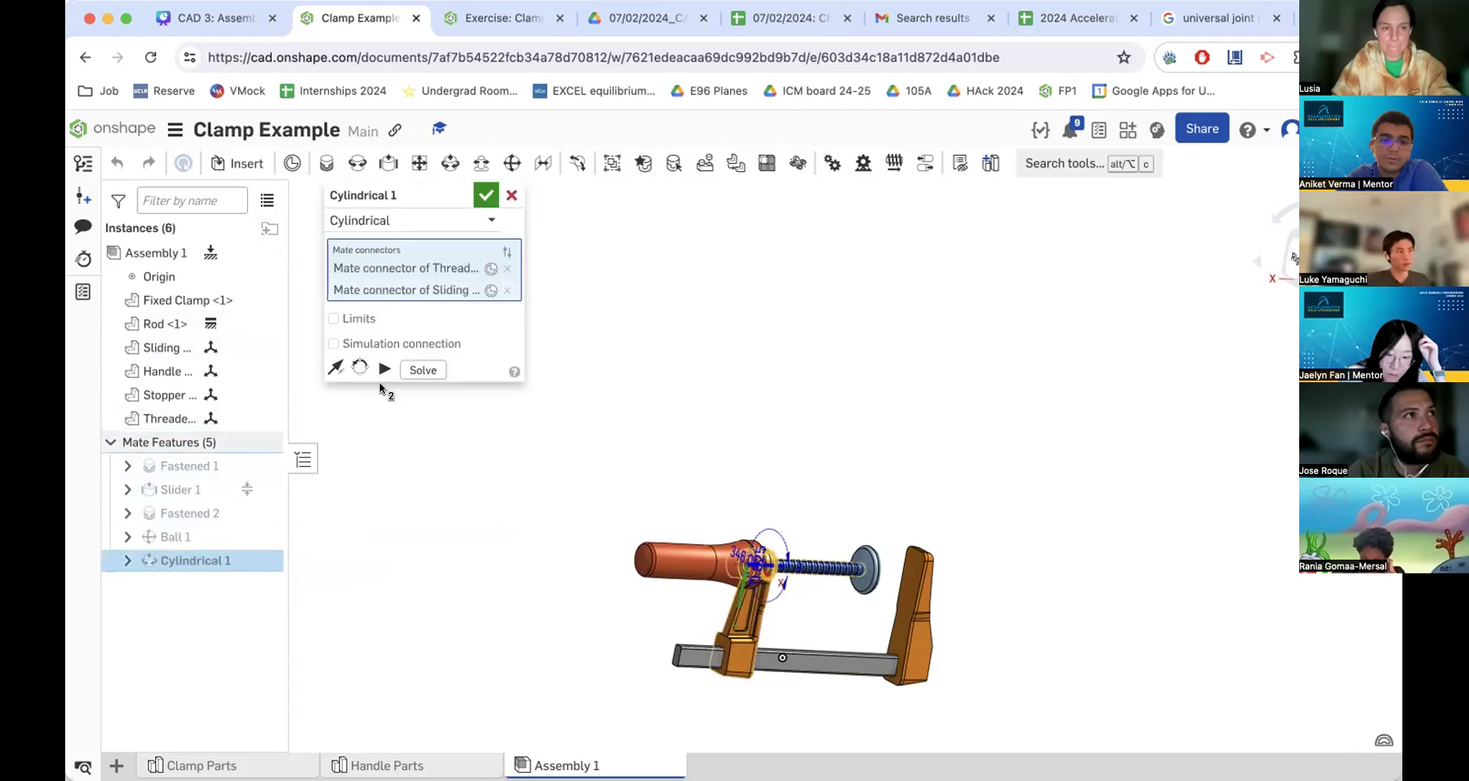
left_click(334, 318)
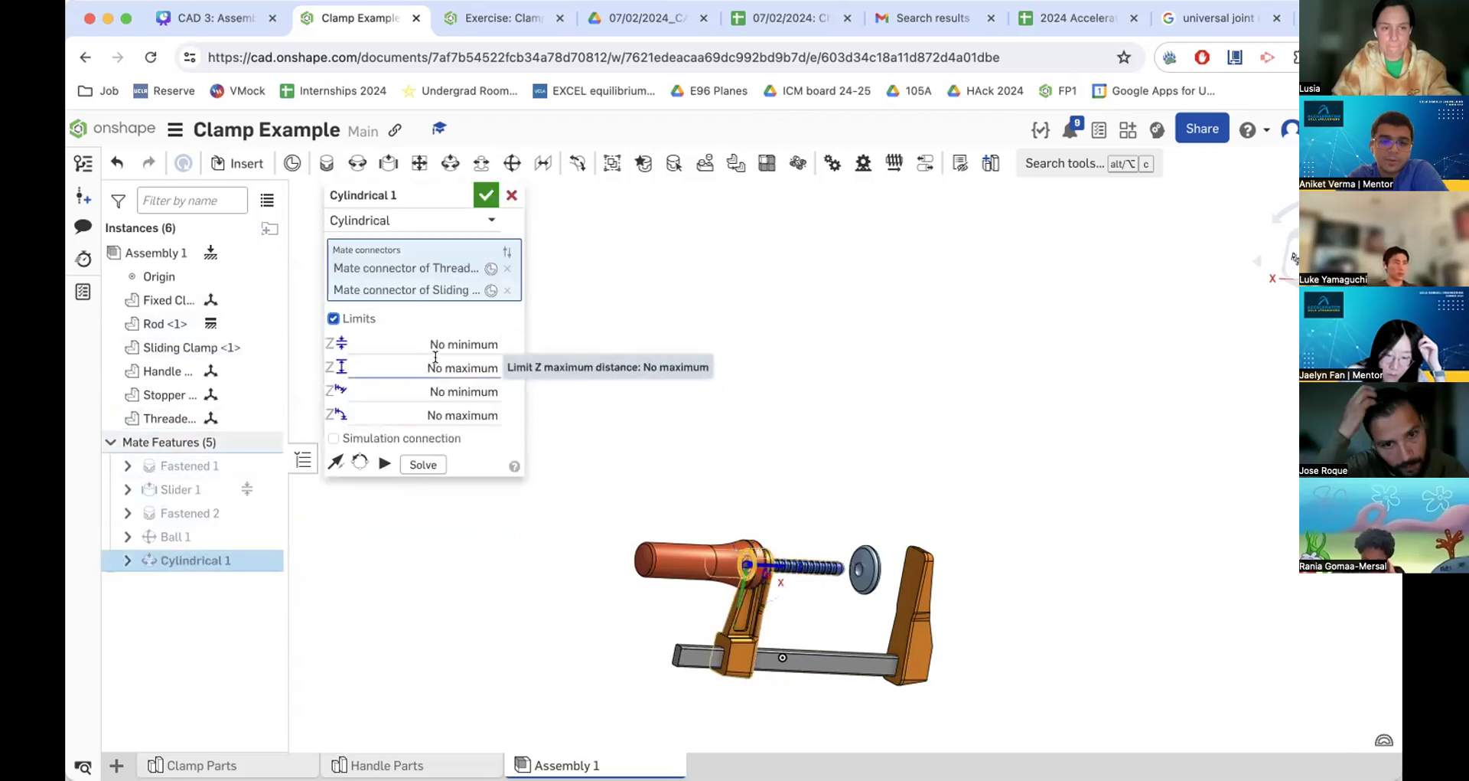
left_click(384, 463)
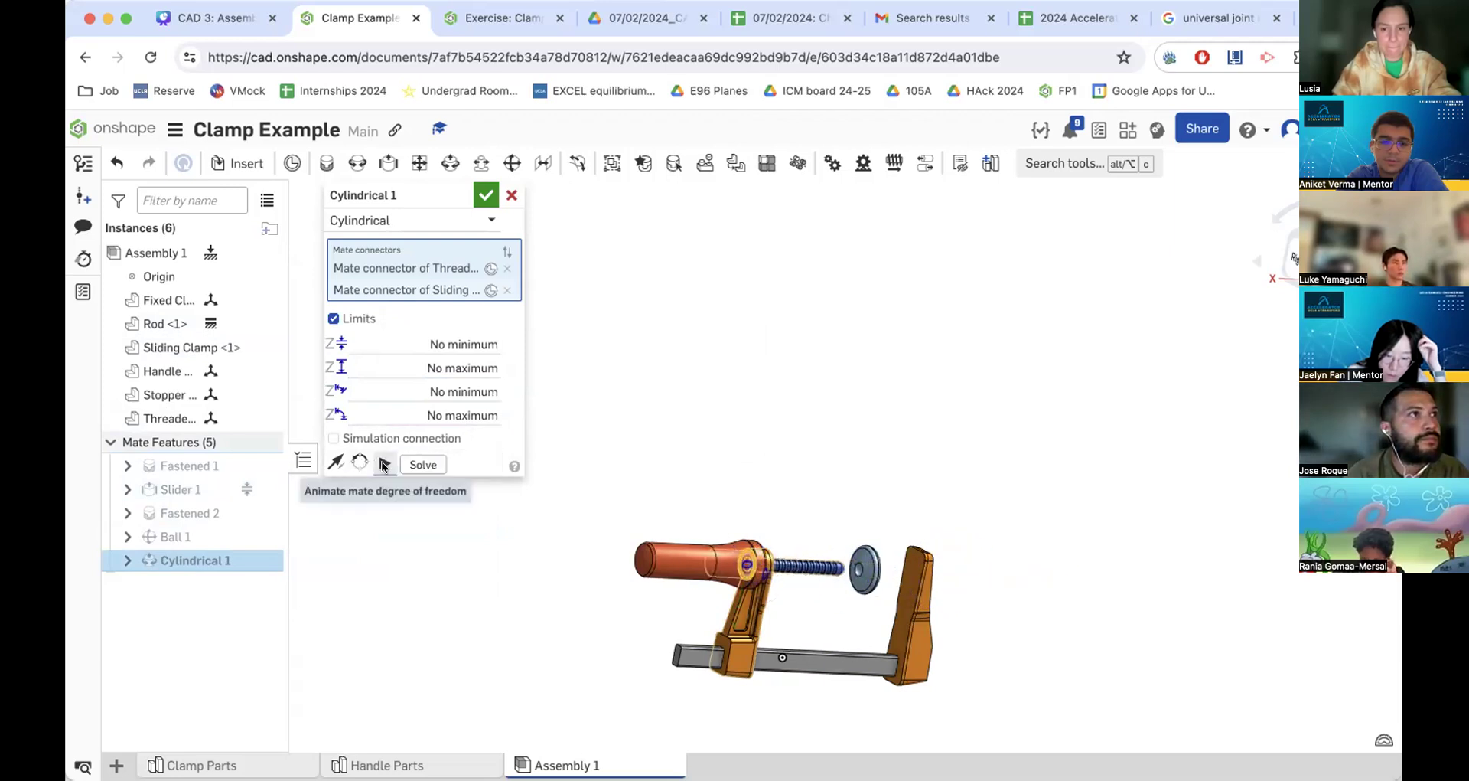
left_click(385, 464)
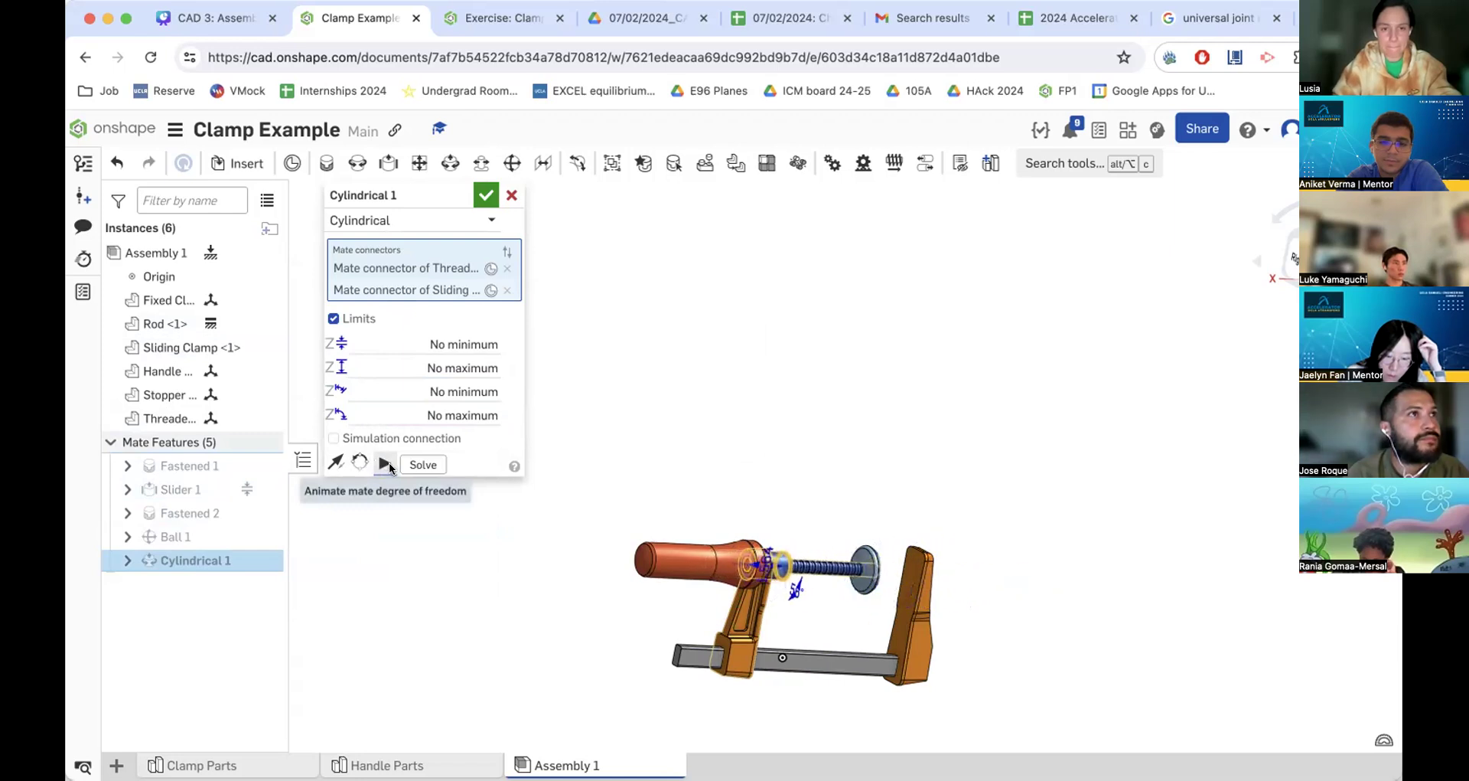
left_click(464, 344)
type("0")
left_click(478, 363)
type("3")
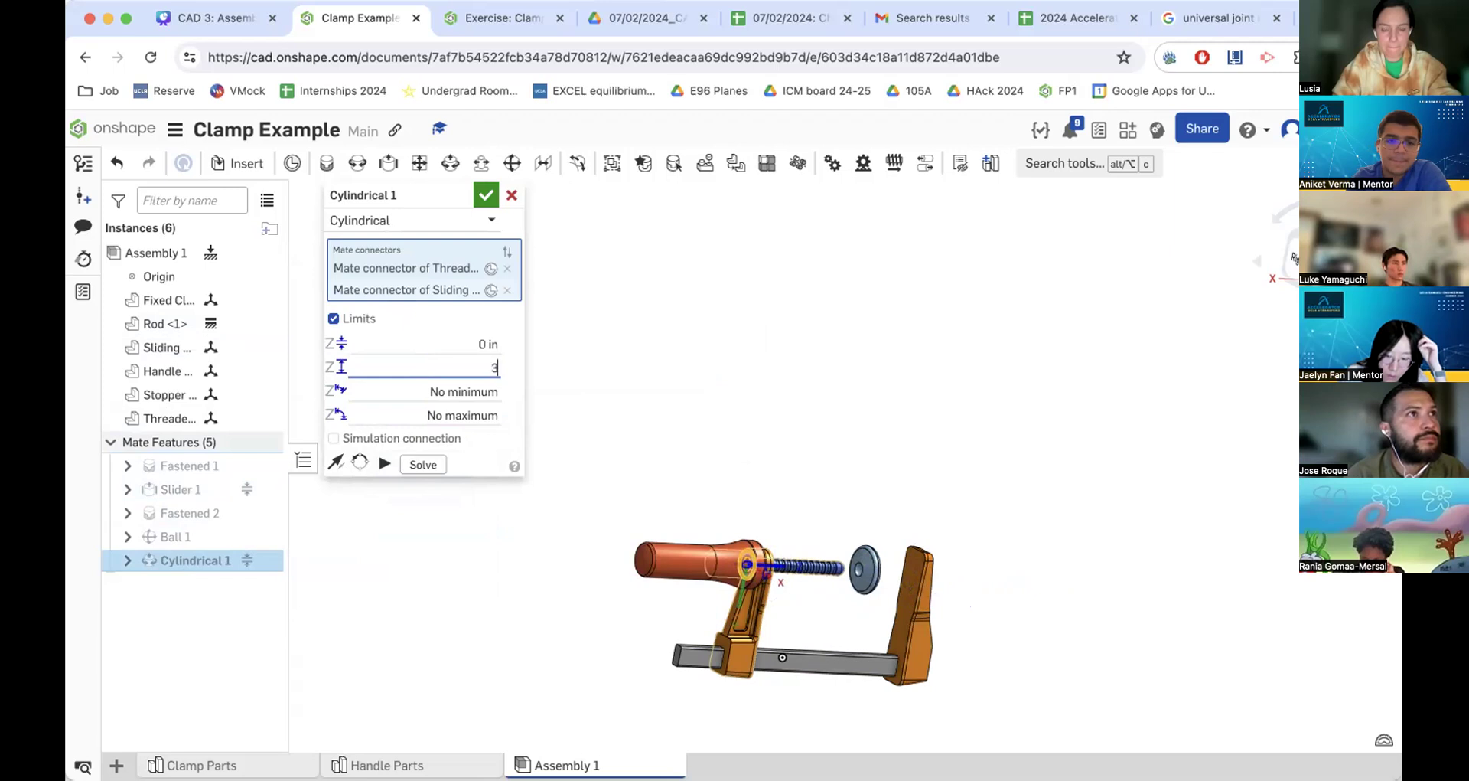
key("Return")
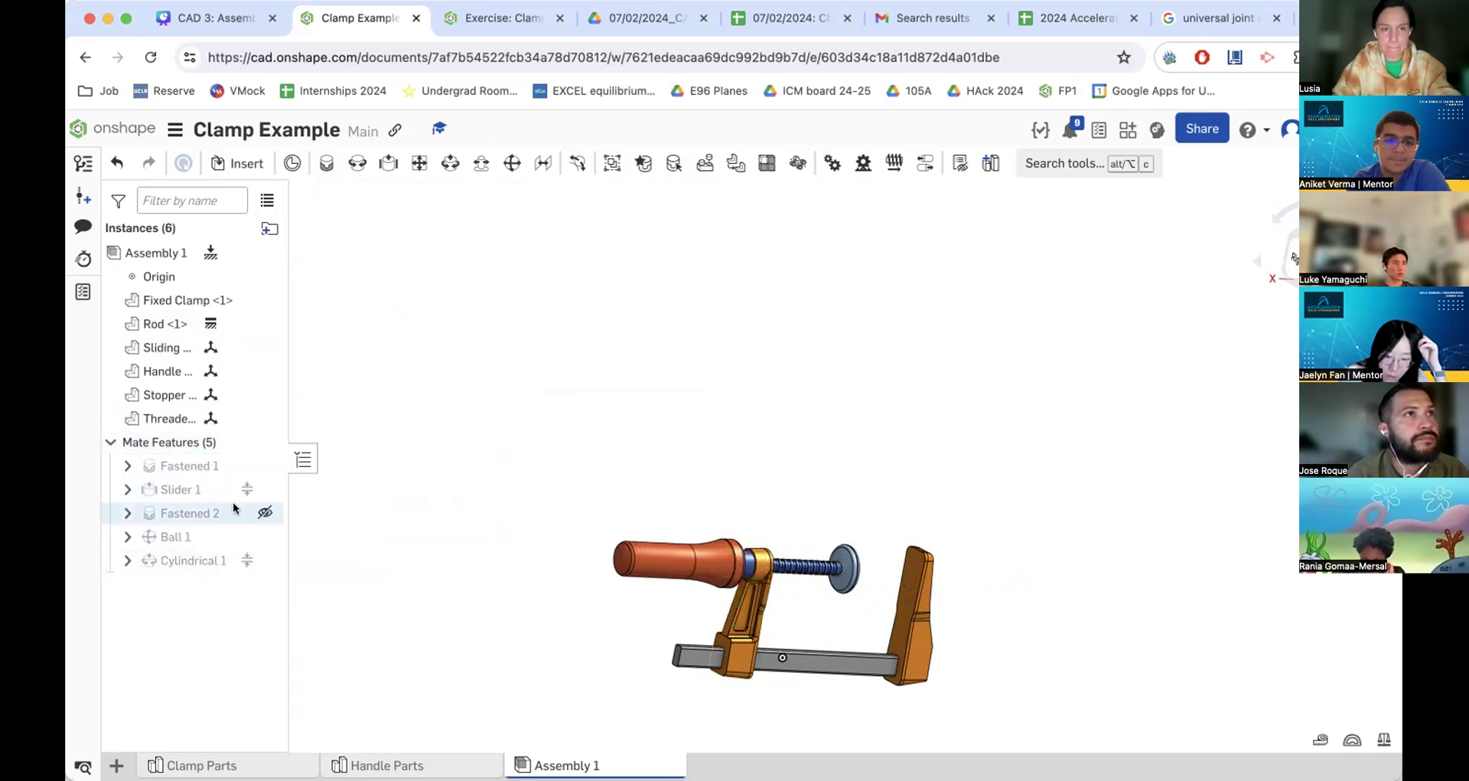
right_click(205, 560)
left_click(261, 432)
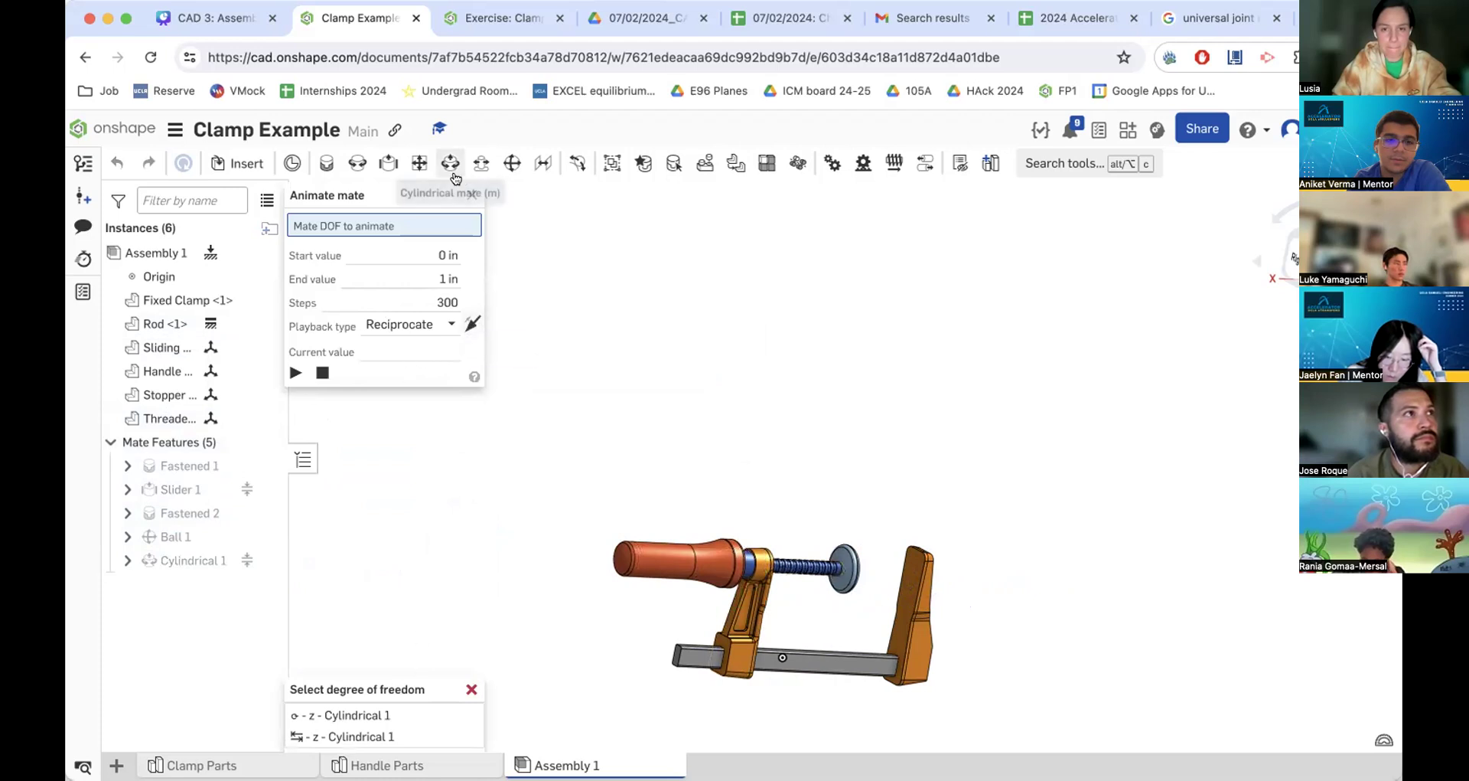
left_click(472, 194)
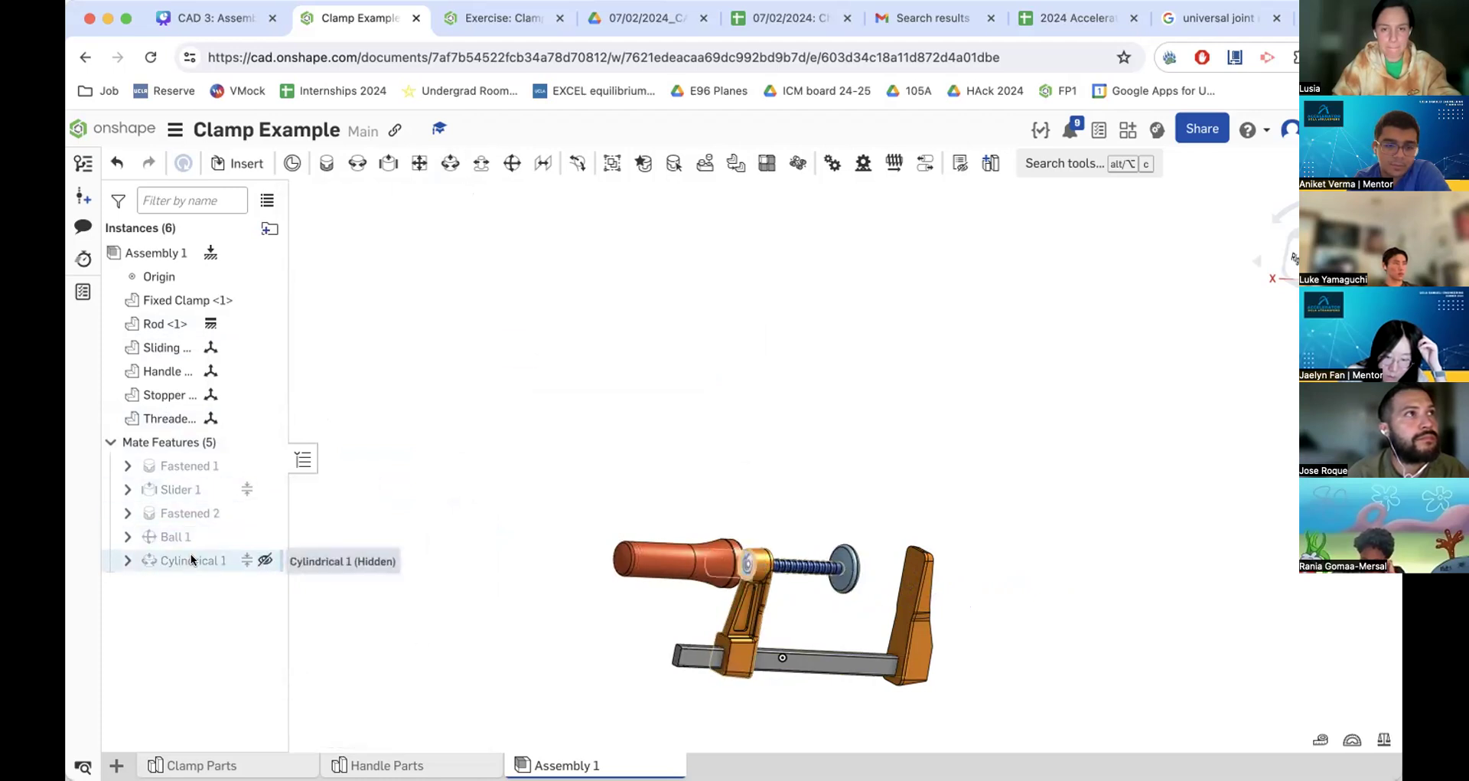
Reopen the cylindrical mate, preview its limited motion while examining the threaded rod in the sliding clamp, and close it without changes.
double_click(192, 560)
left_click(382, 461)
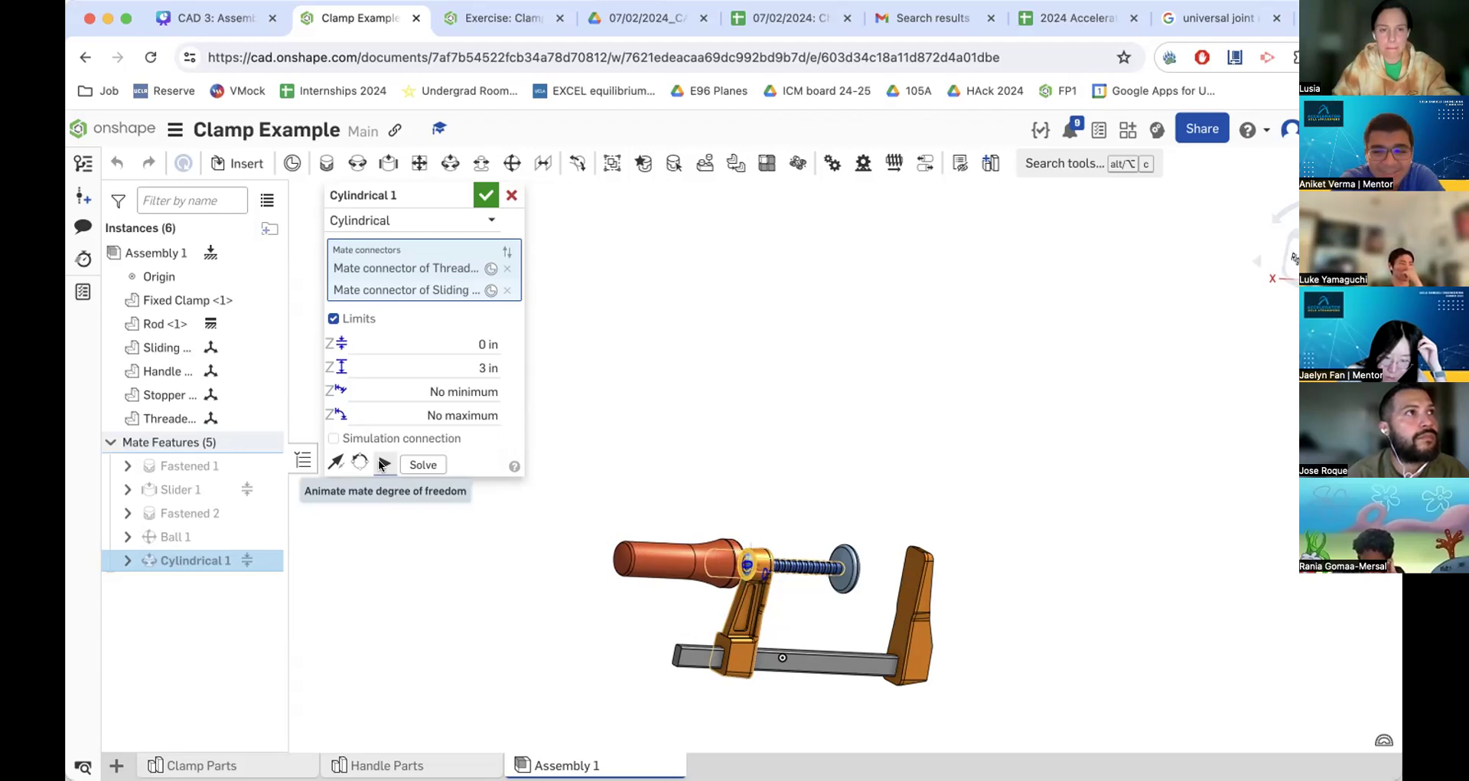
right_click_drag(664, 441, 617, 436)
right_click_drag(904, 505, 766, 532)
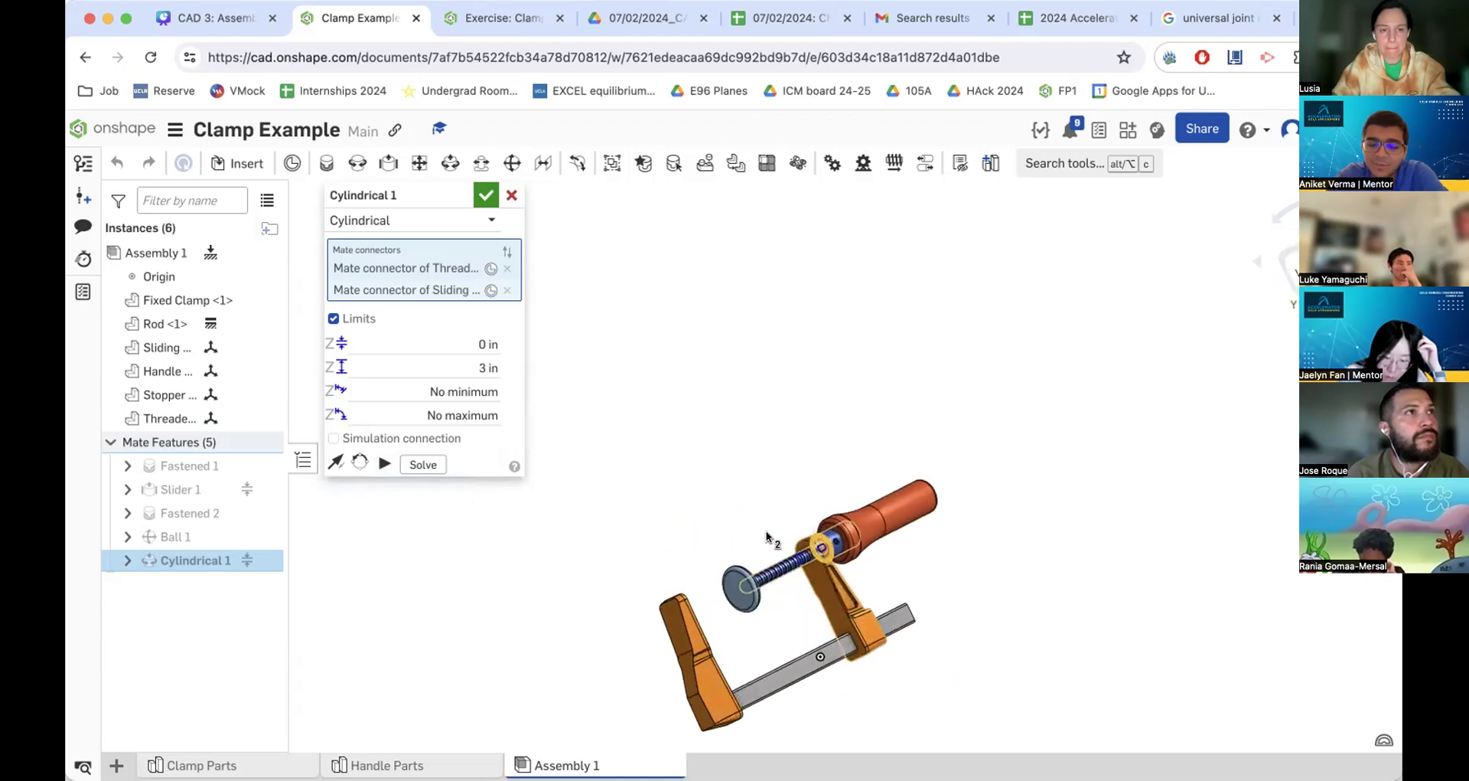
scroll(839, 571, "up", 5)
scroll(796, 536, "down", 5)
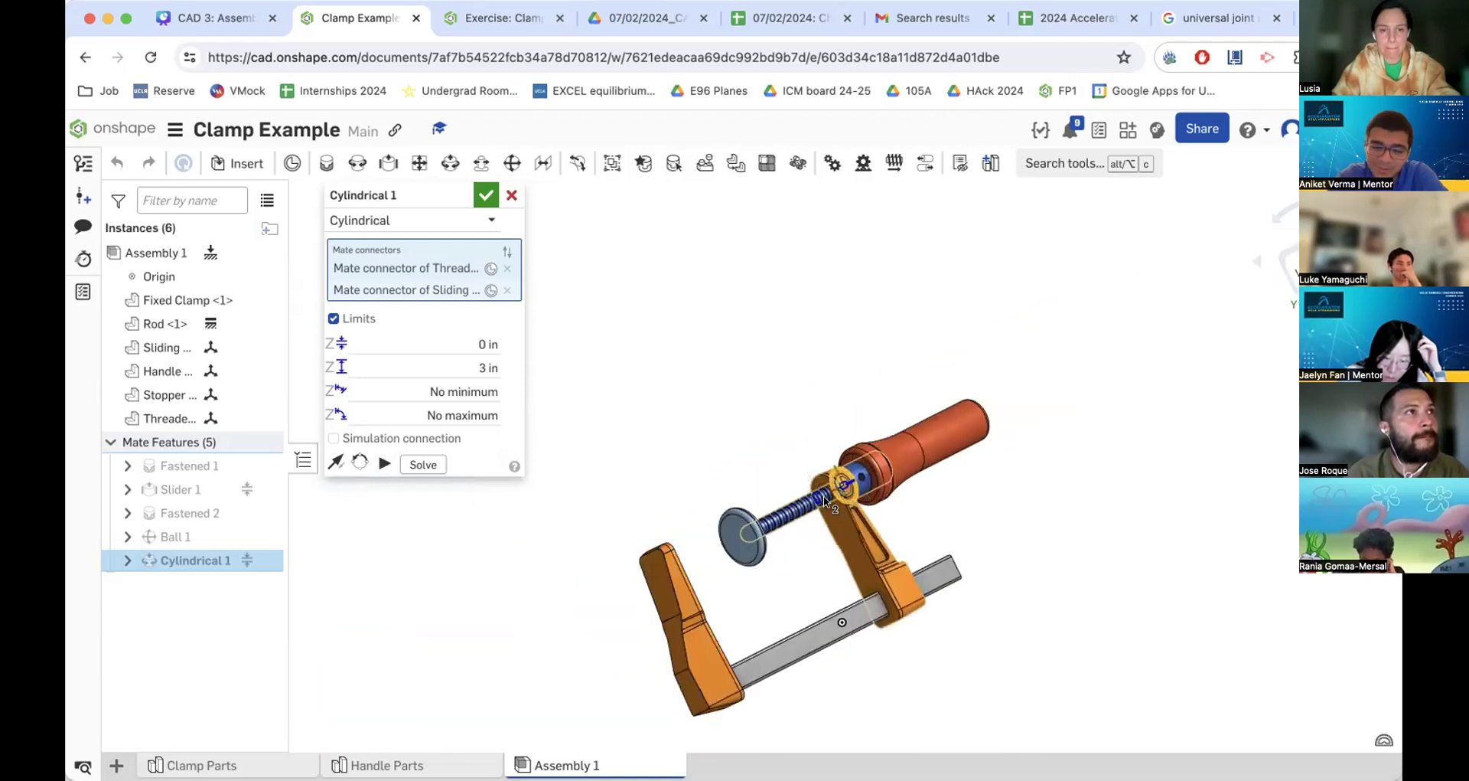
left_click(386, 464)
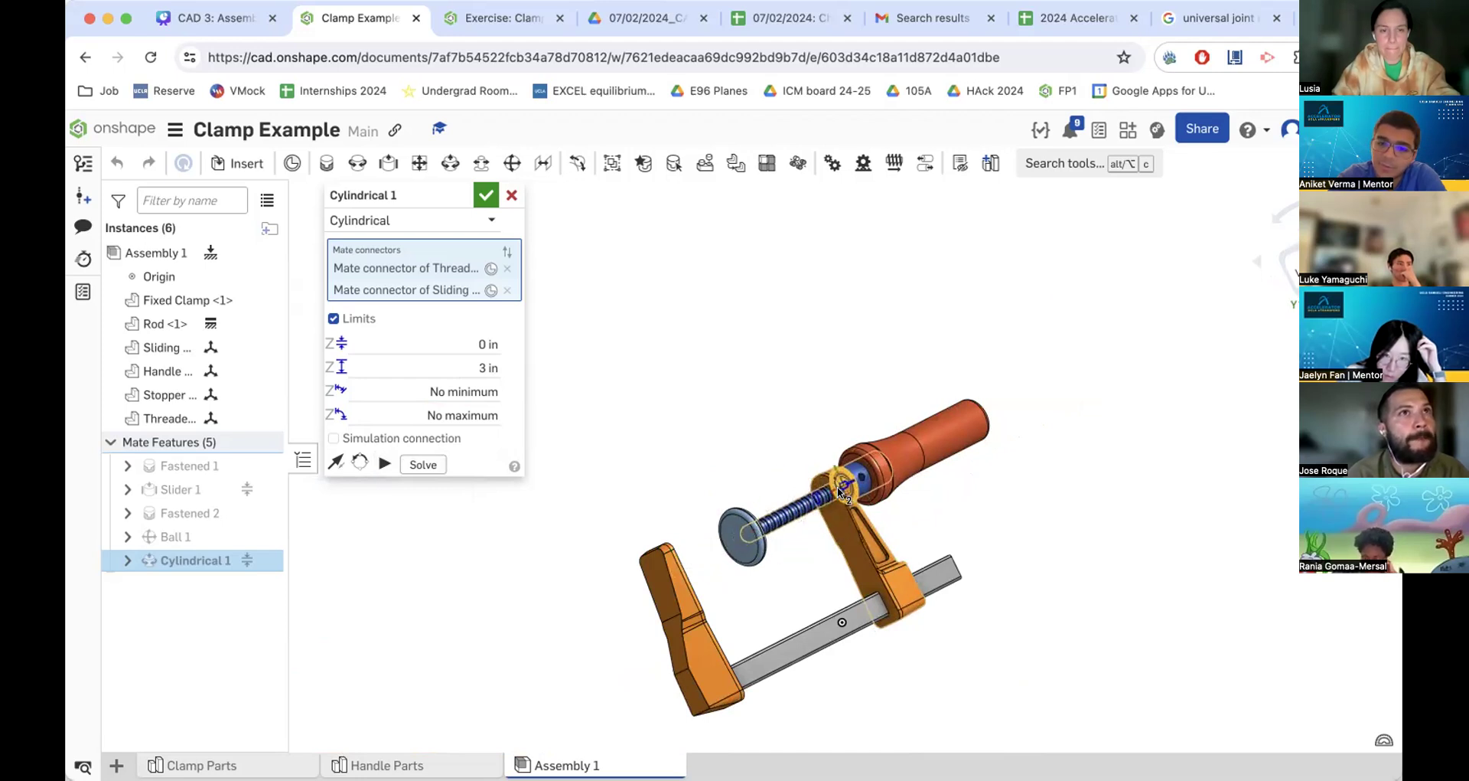
left_click(511, 196)
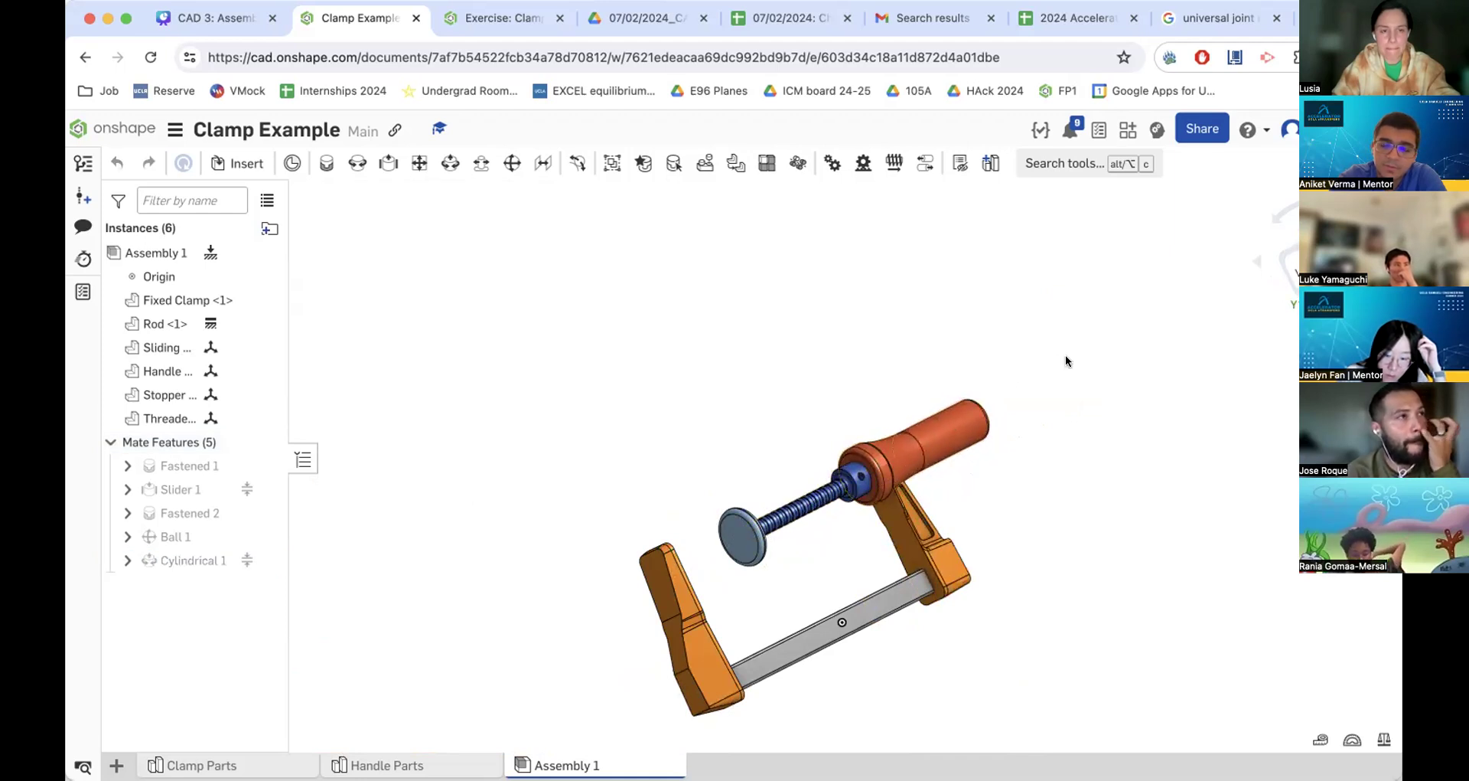
Pull the handle outward from the sliding clamp to test the cylindrical mate's travel limits.
scroll(957, 487, "down", 4)
scroll(960, 489, "up", 5)
right_click_drag(961, 487, 940, 497)
left_click_drag(1005, 408, 1059, 377)
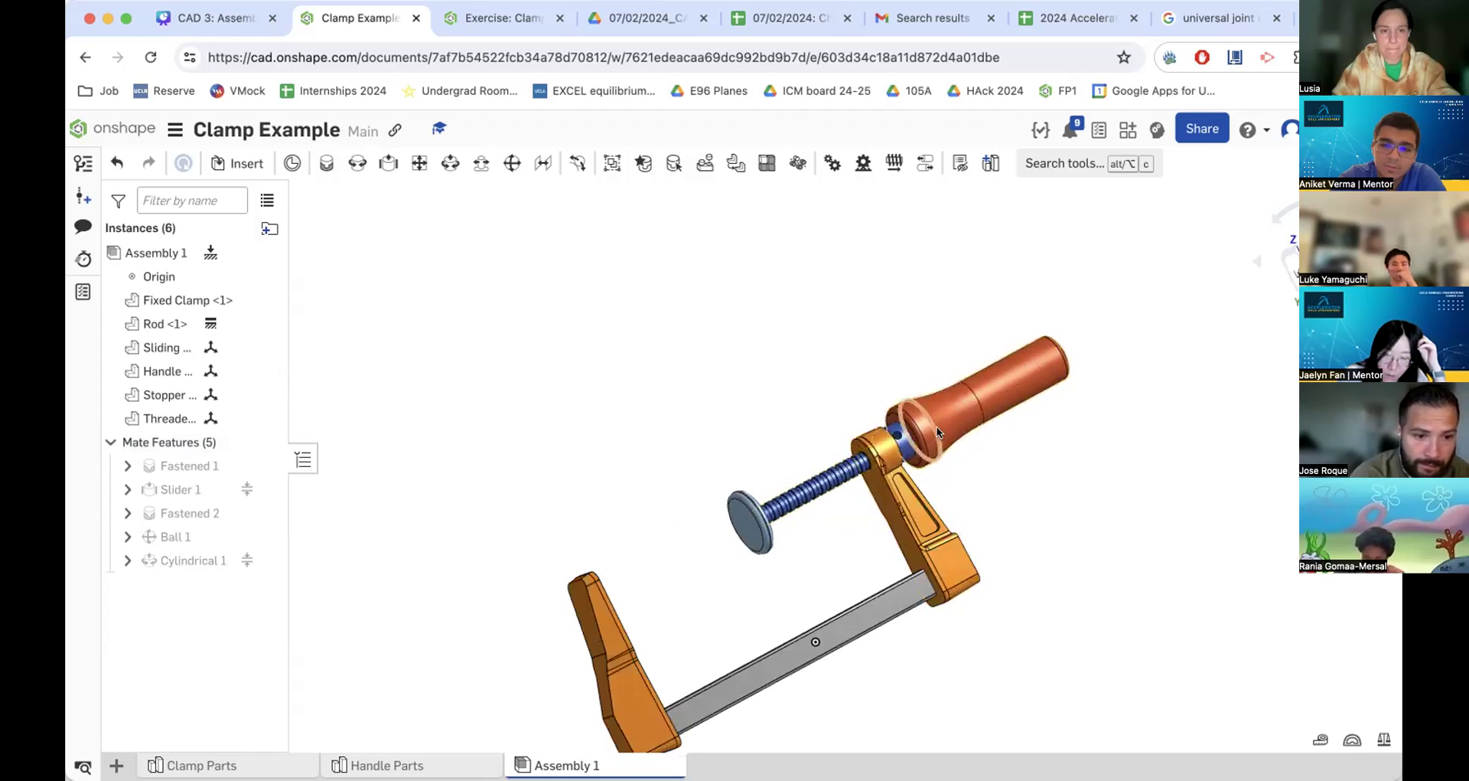
Delete the limited cylindrical mate and pull the handle with its threaded rod and stopper clear of the sliding clamp.
right_click(203, 560)
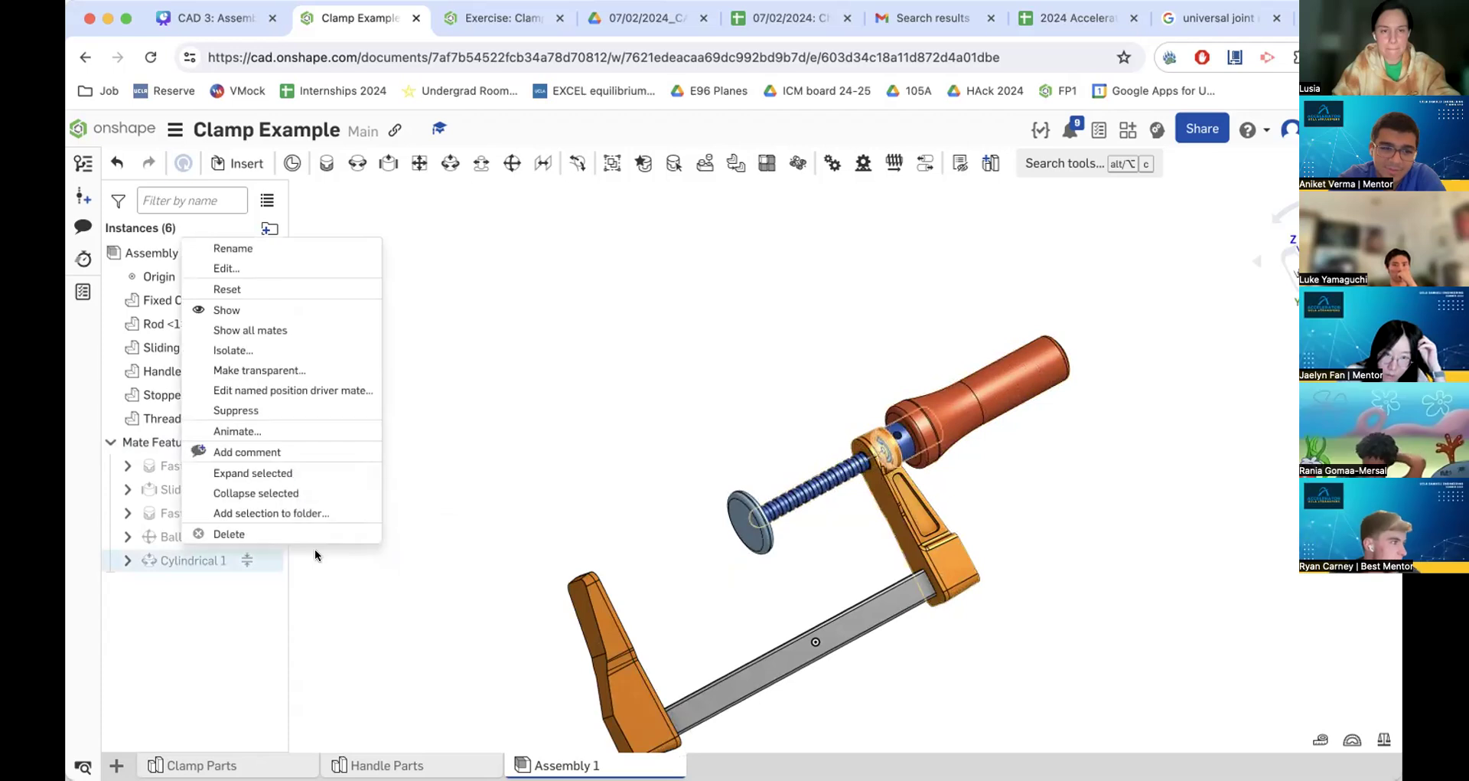
left_click(222, 532)
left_click_drag(941, 444, 934, 427)
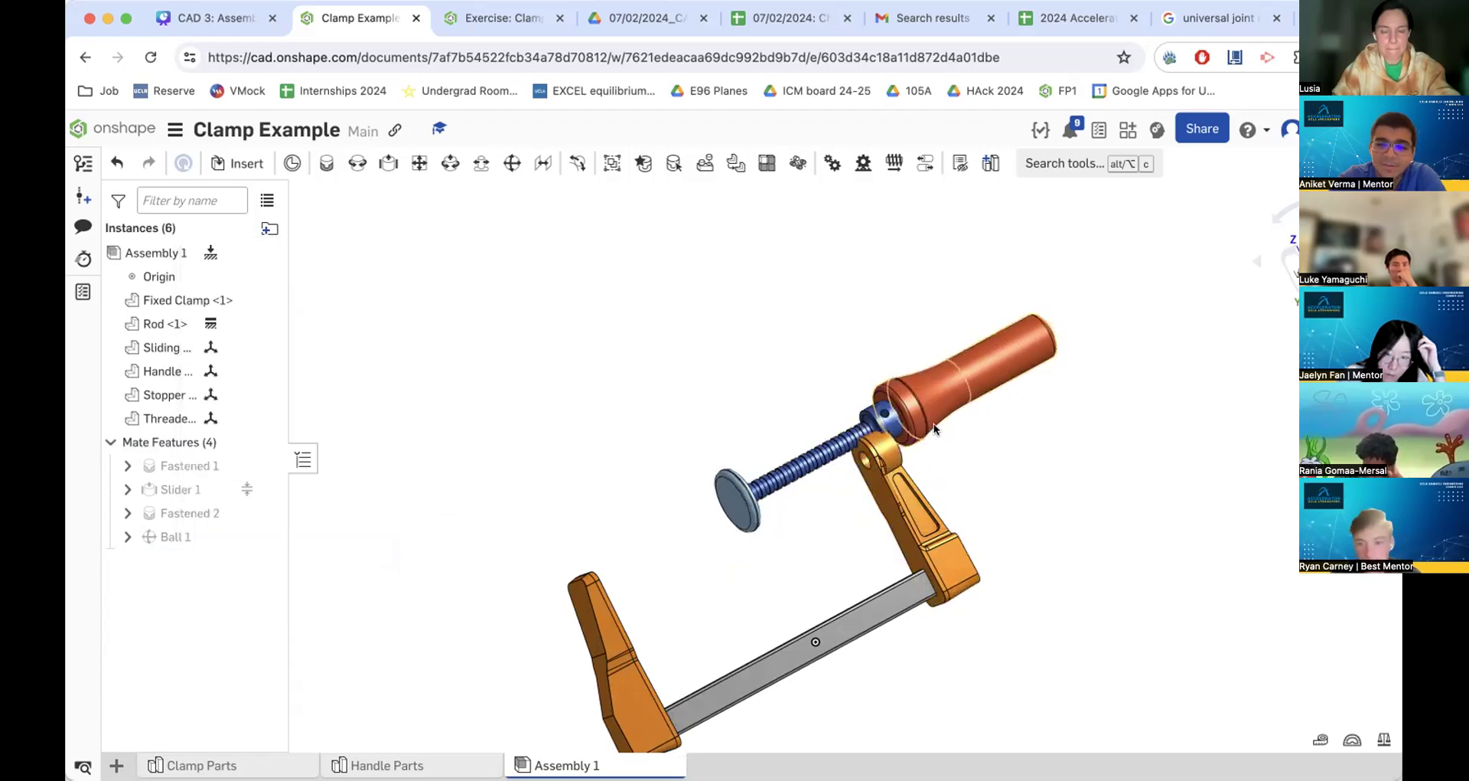
left_click_drag(1022, 330, 1013, 342)
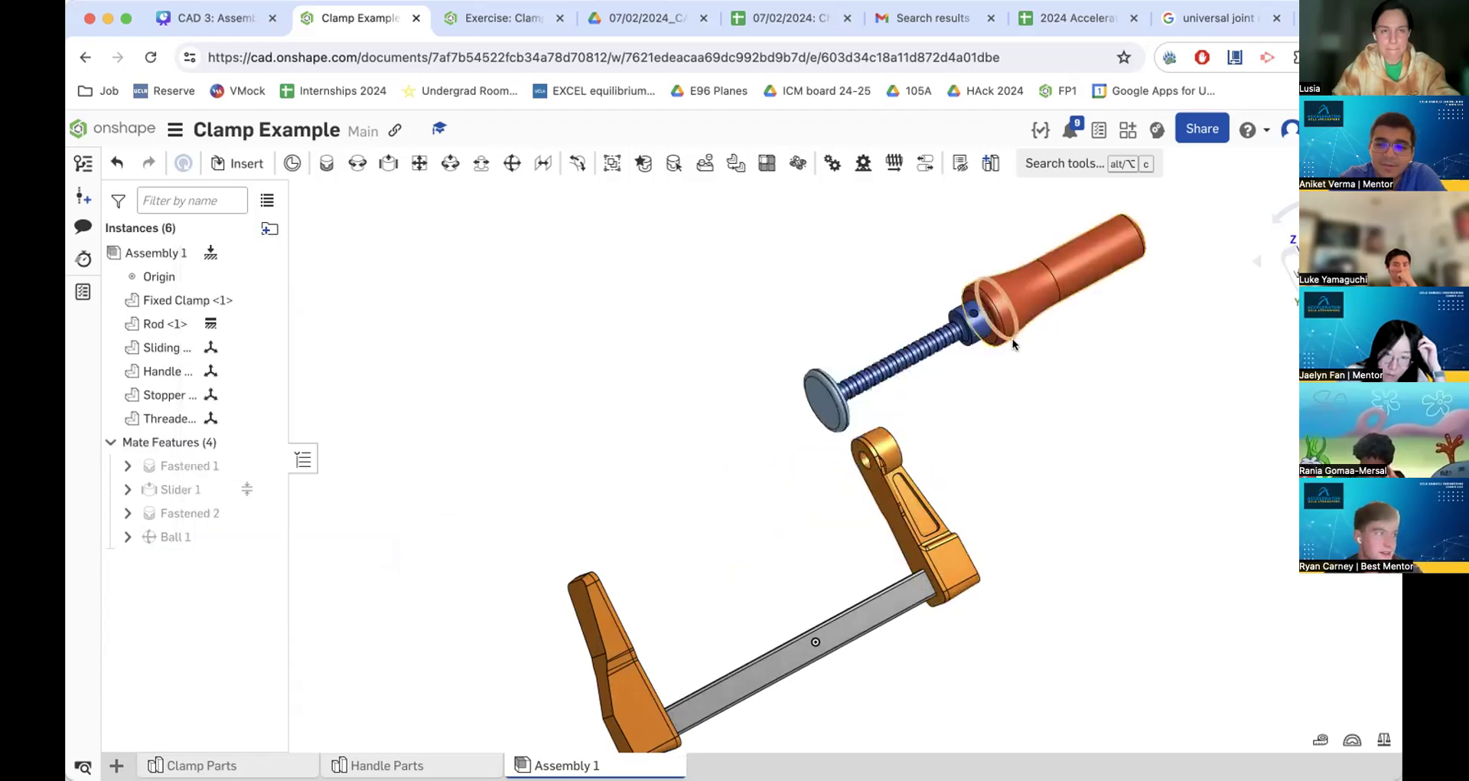
right_click_drag(977, 384, 968, 390)
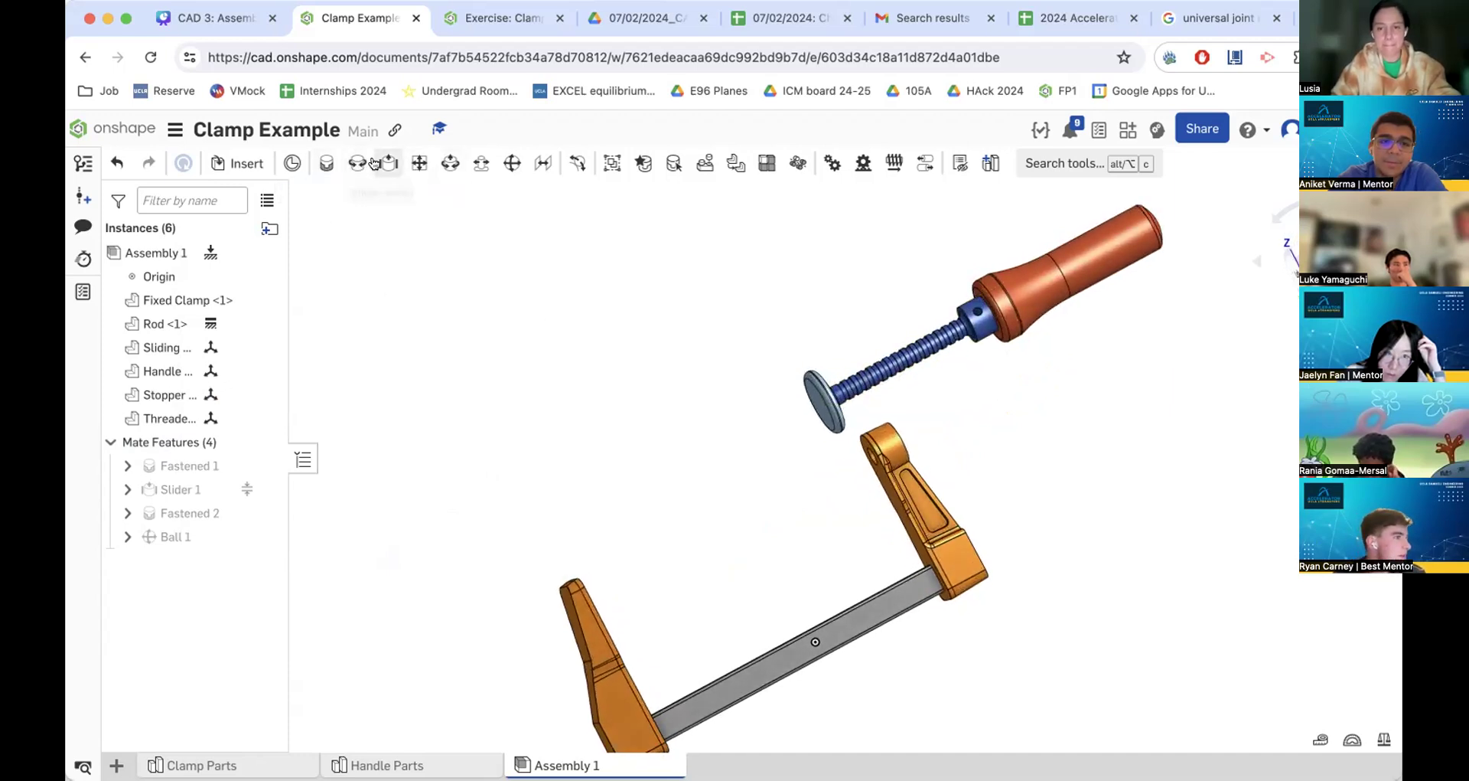
Start a new cylindrical mate with the handle-side face of the sliding clamp's hole as the first mate connector.
left_click(450, 163)
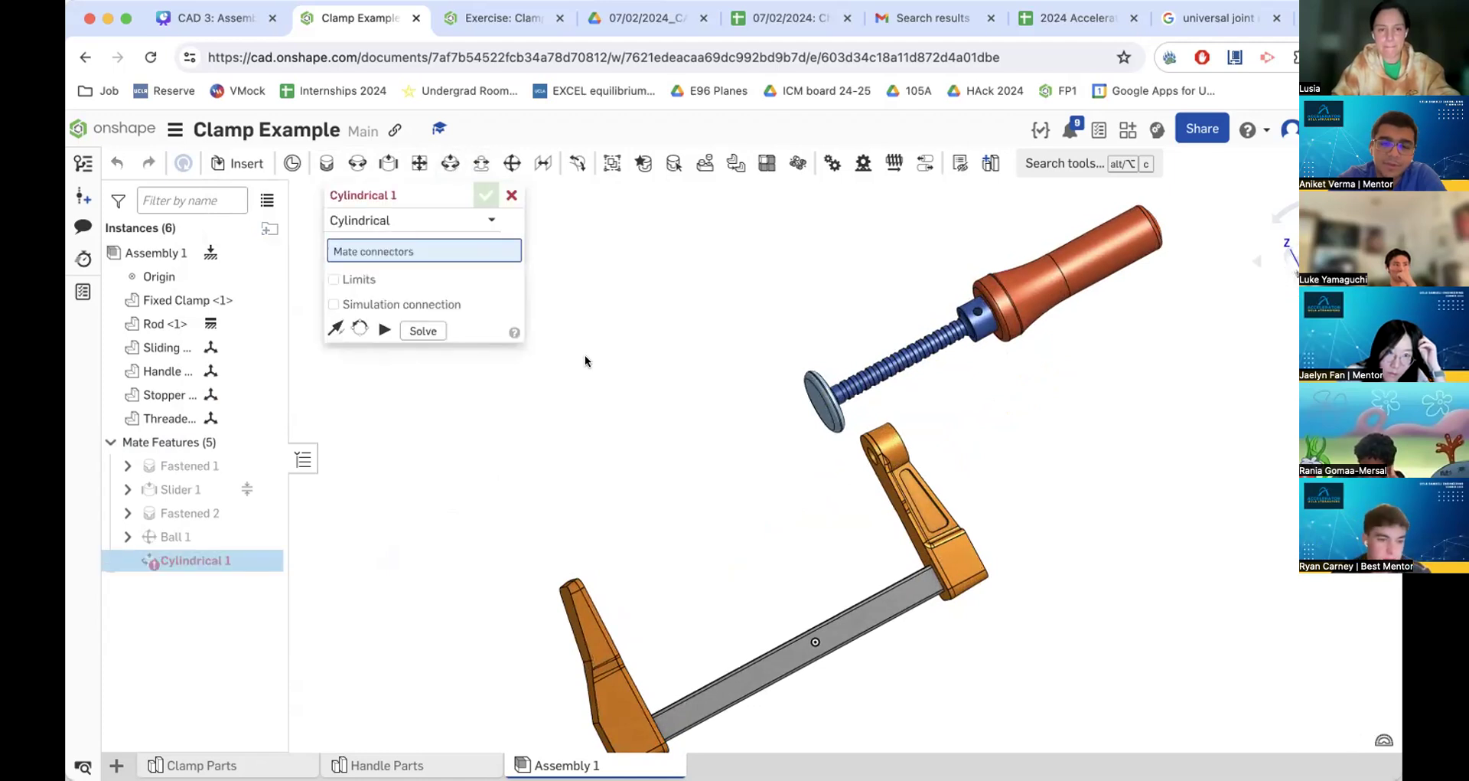
right_click_drag(884, 416, 902, 445)
scroll(917, 453, "up", 5)
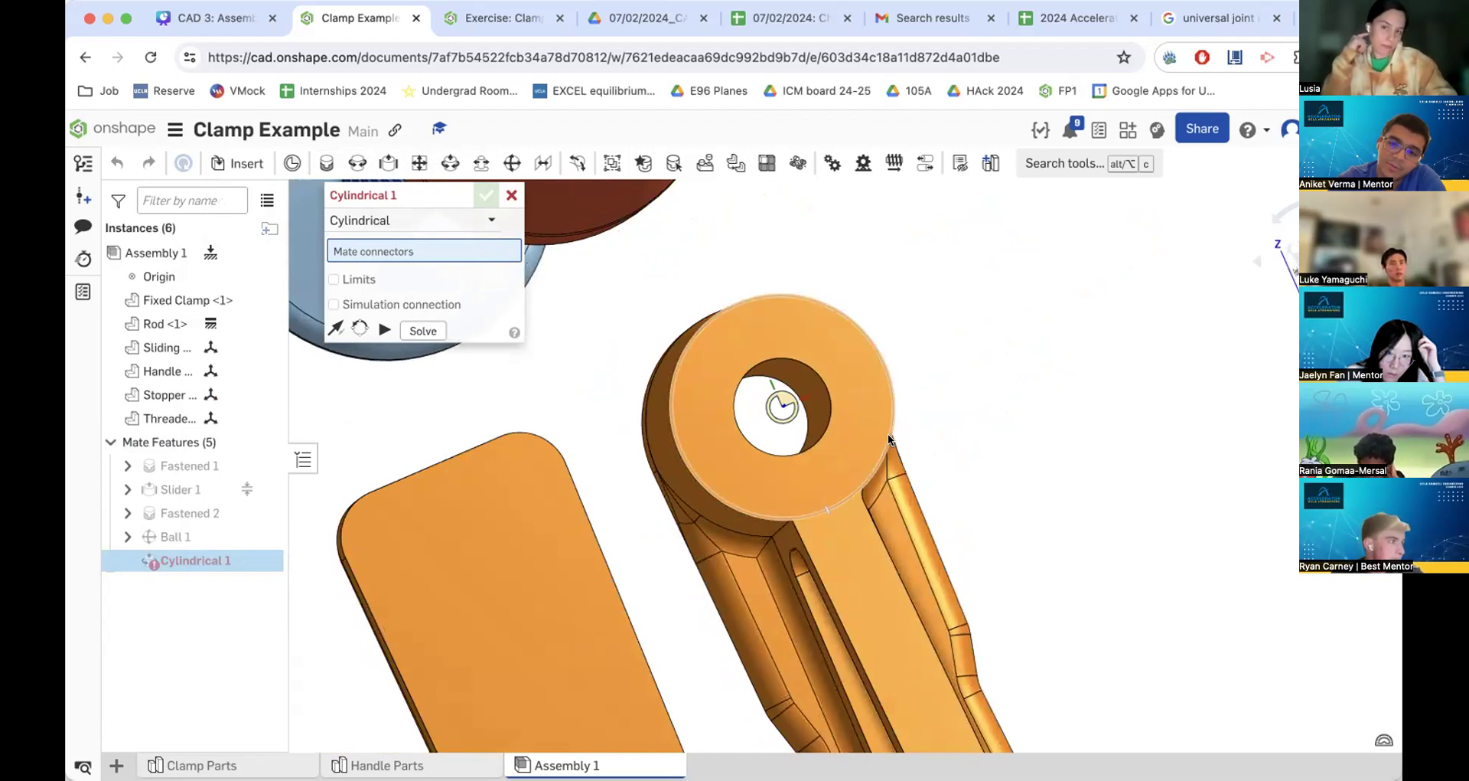
left_click(782, 402)
right_click_drag(962, 443, 921, 425)
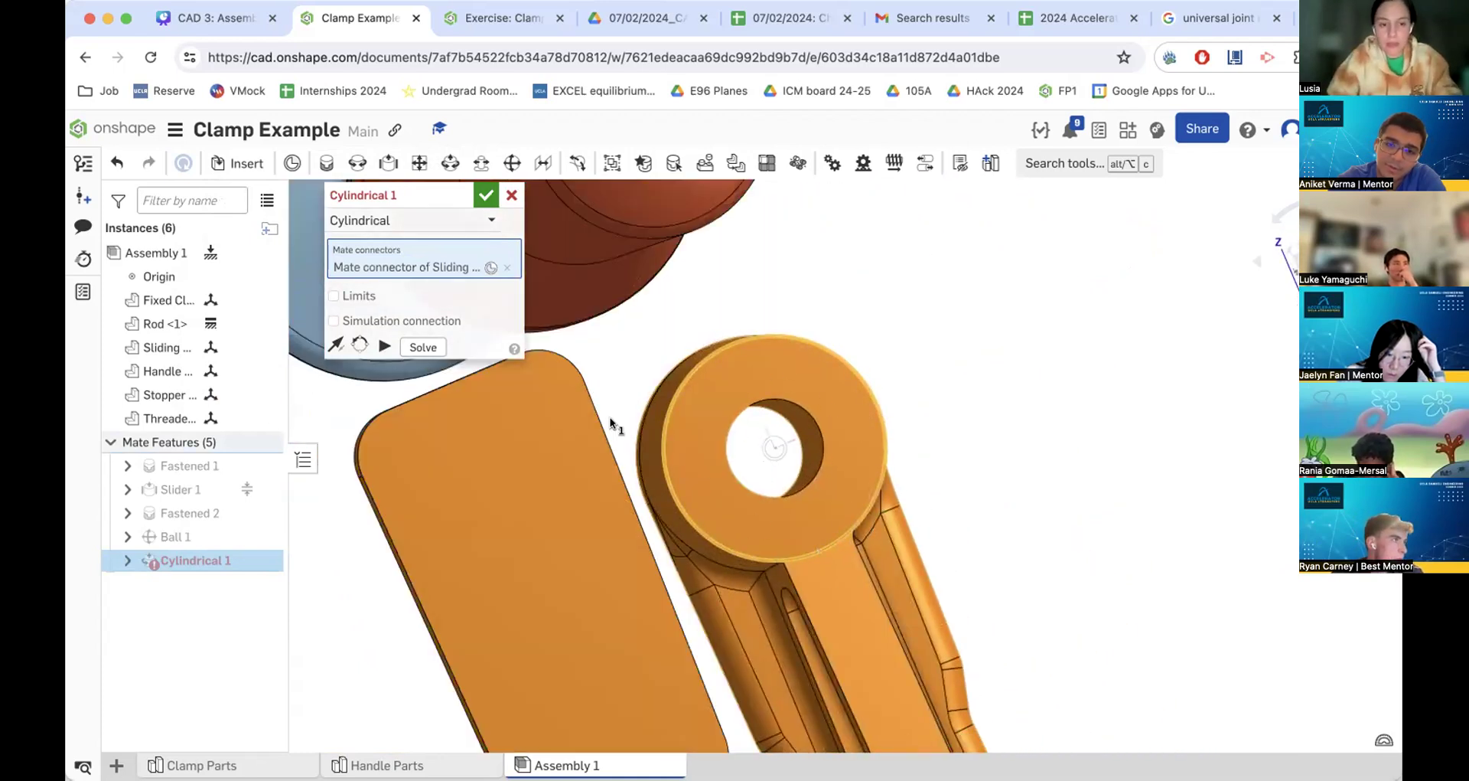
Use the thread-side face of the threaded rod's collar as the second connector and accept the cylindrical mate.
scroll(611, 418, "down", 10)
right_click_drag(581, 412, 679, 420)
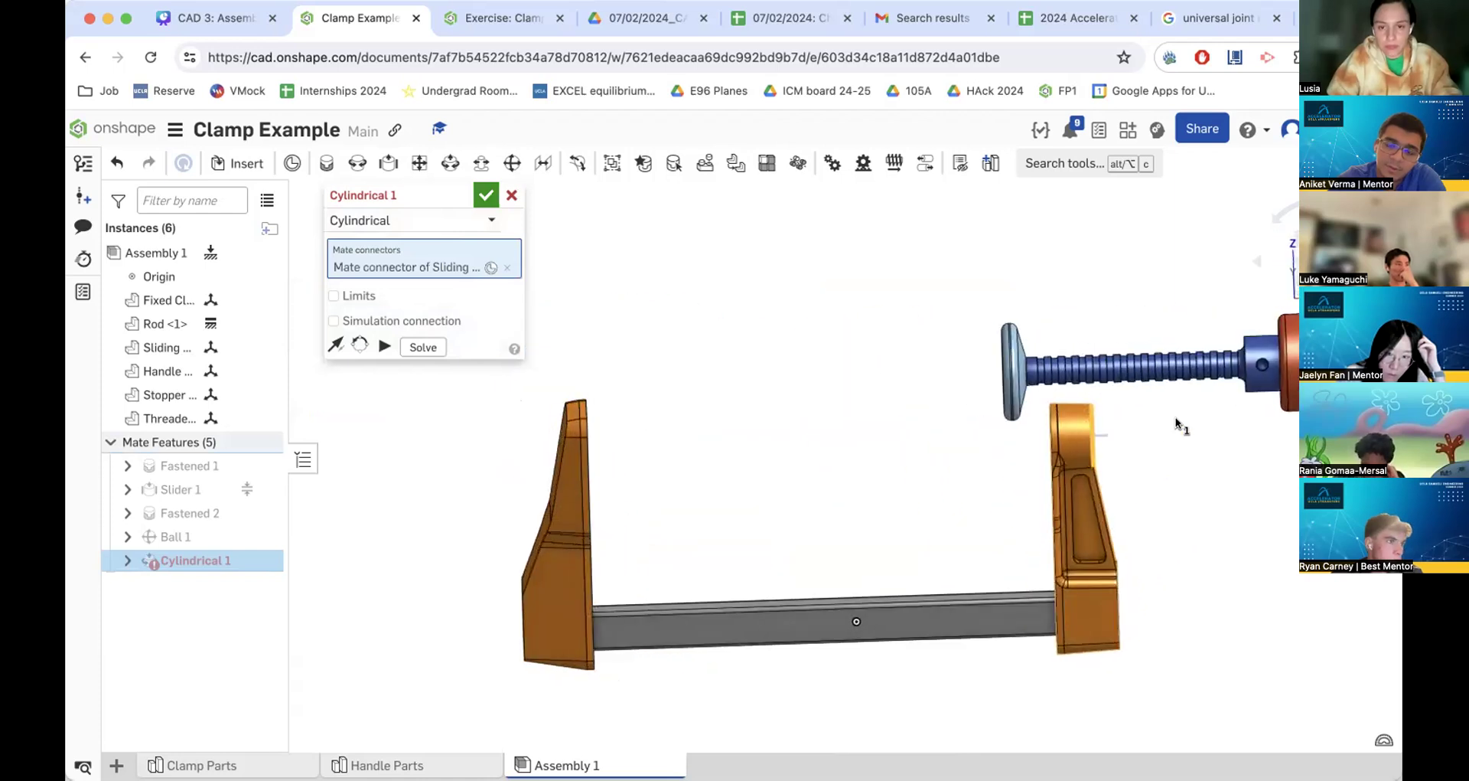
scroll(1177, 424, "up", 5)
mouse_move(1197, 420)
right_mouse_down()
mouse_move(1245, 420)
mouse_move(1196, 418)
right_mouse_up()
scroll(1245, 420, "down", 10)
scroll(1196, 419, "up", 8)
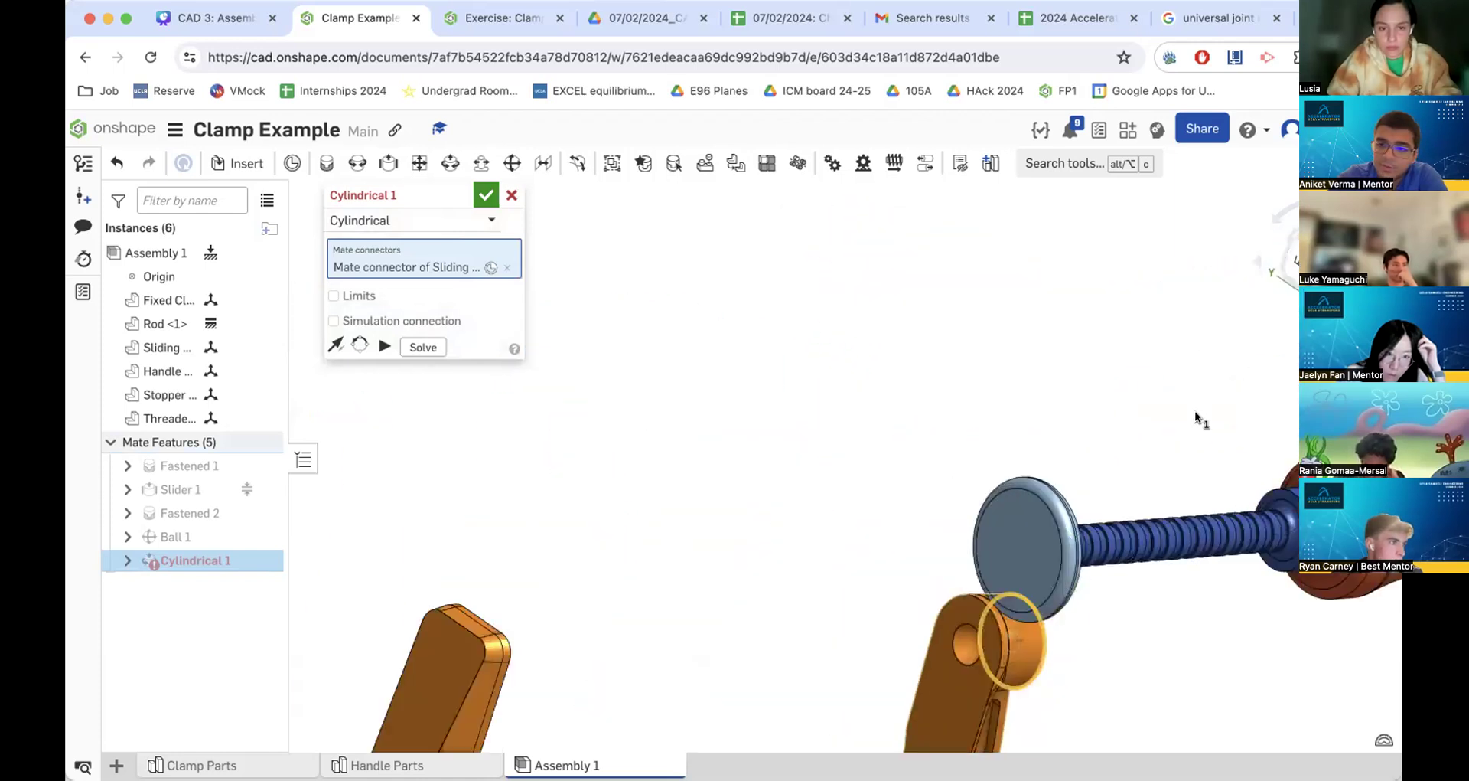
scroll(1196, 418, "up", 3)
scroll(1179, 421, "down", 5)
scroll(1122, 431, "up", 8)
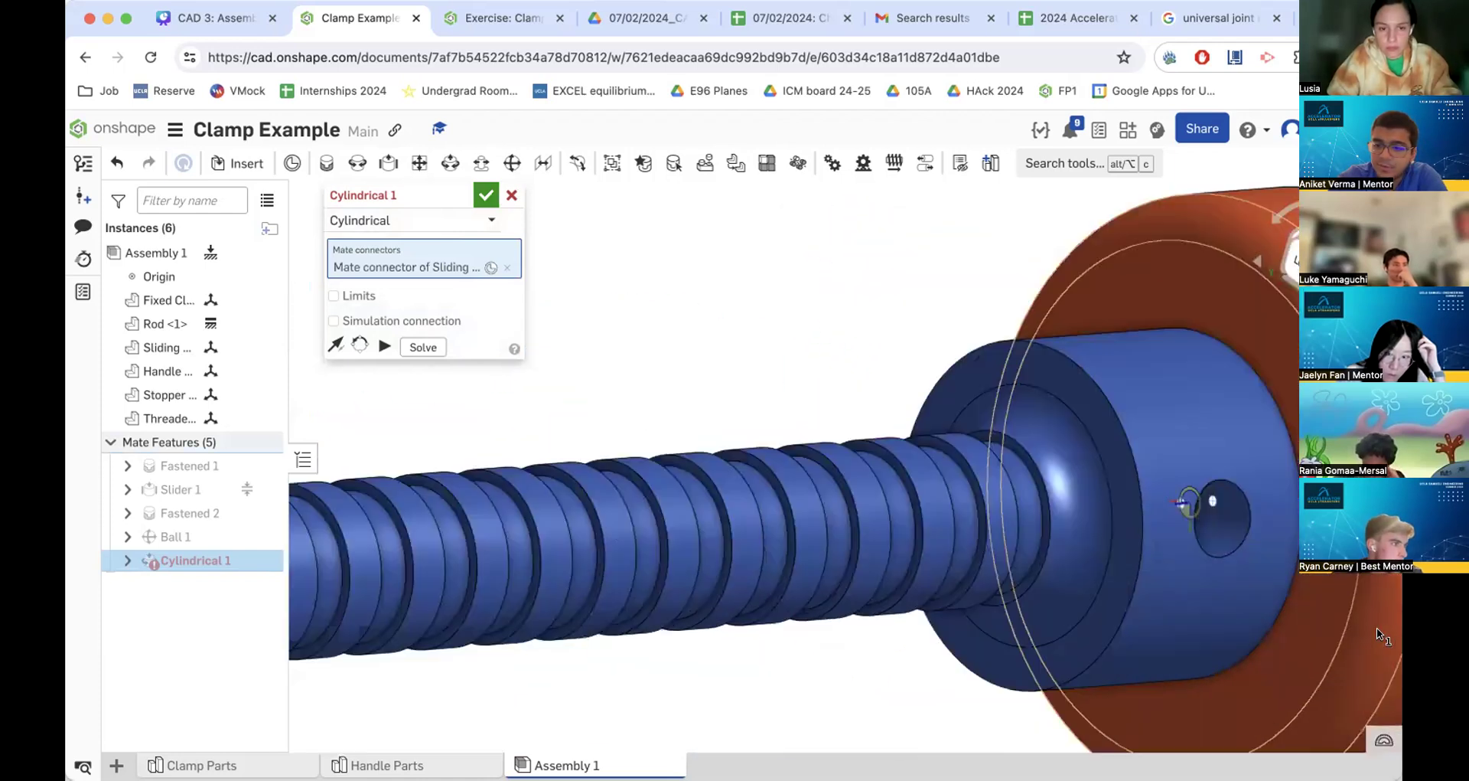
left_click(1118, 427)
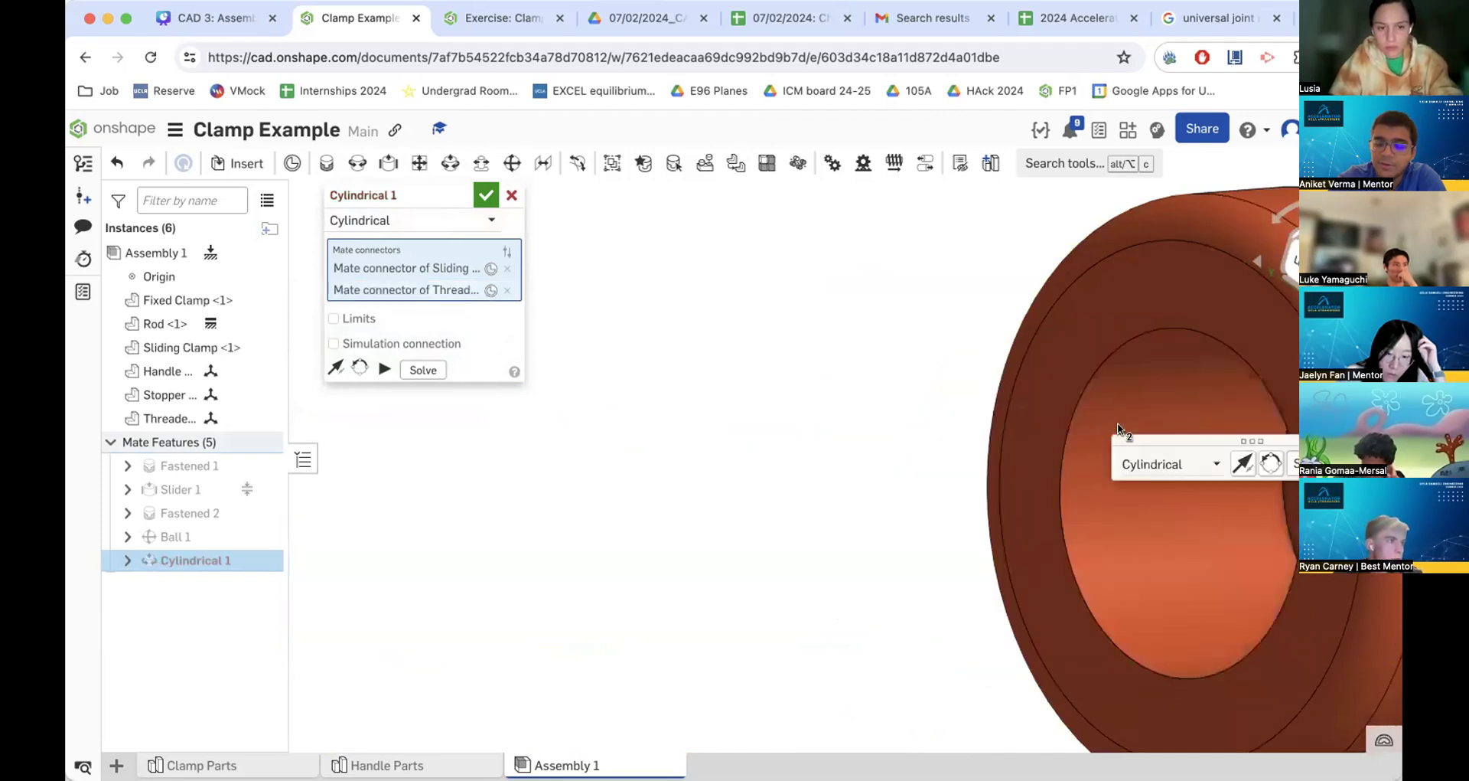
scroll(673, 576, "down", 5)
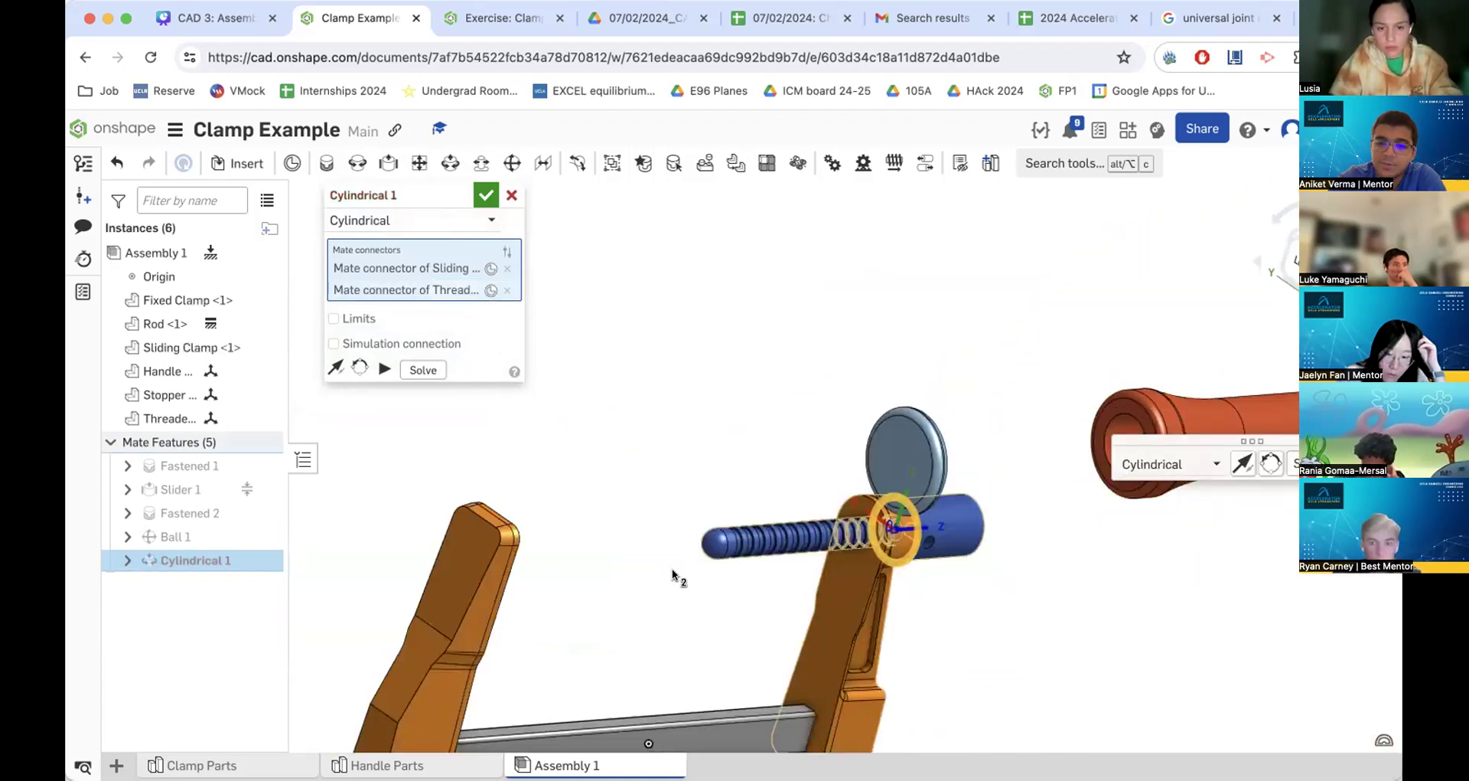
left_click(1294, 463)
right_click_drag(1119, 597, 1075, 594)
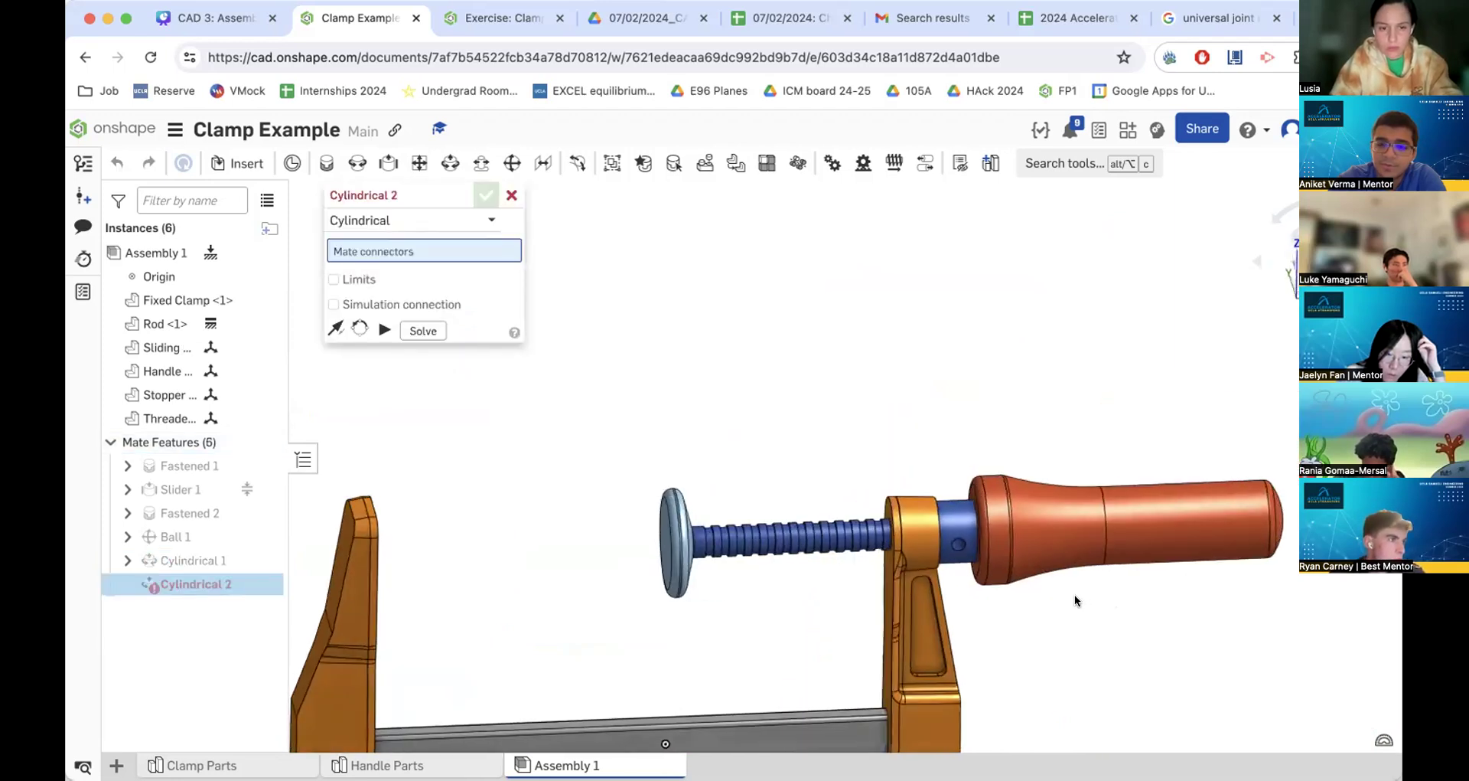
scroll(929, 532, "up", 10)
right_click_drag(928, 537, 945, 494)
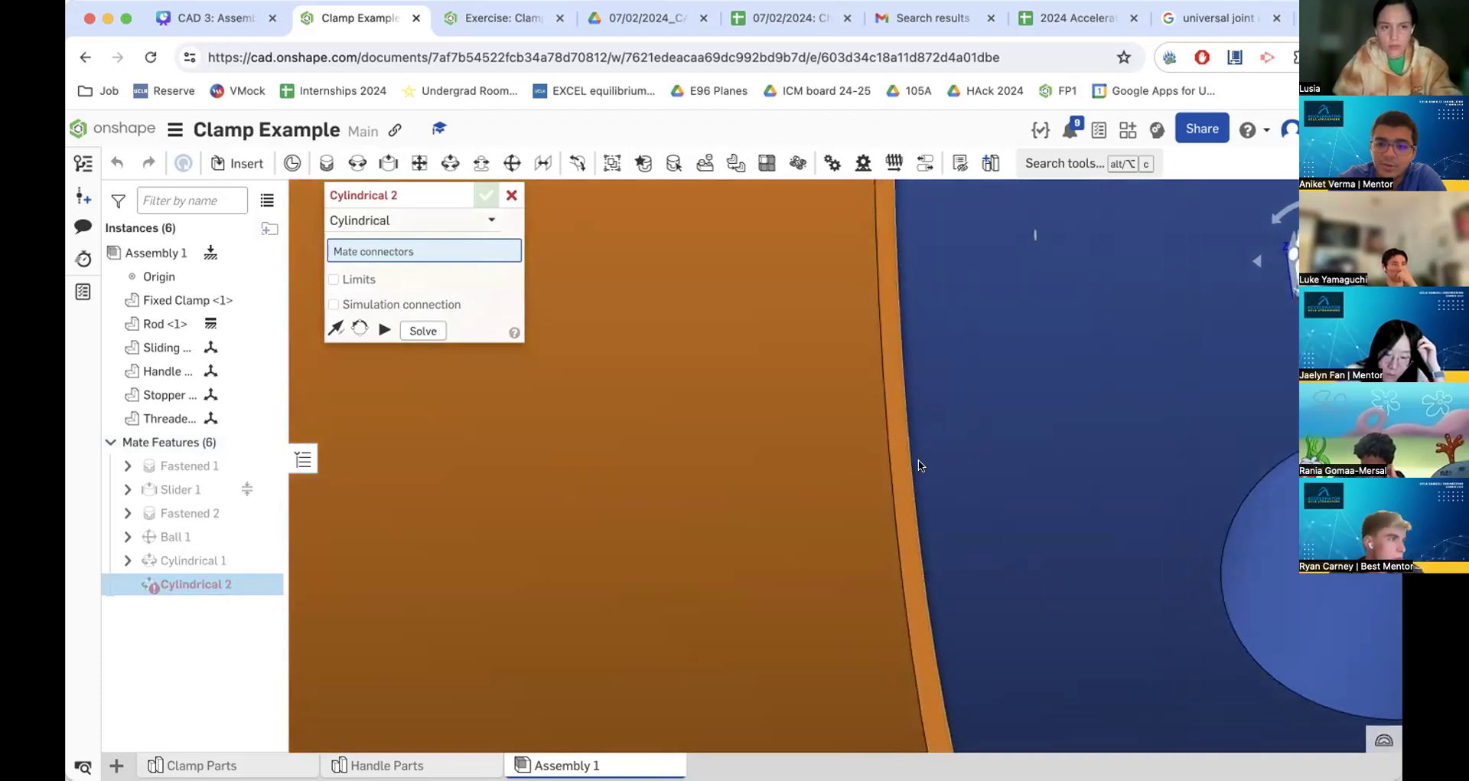
scroll(957, 457, "down", 10)
scroll(940, 453, "down", 10)
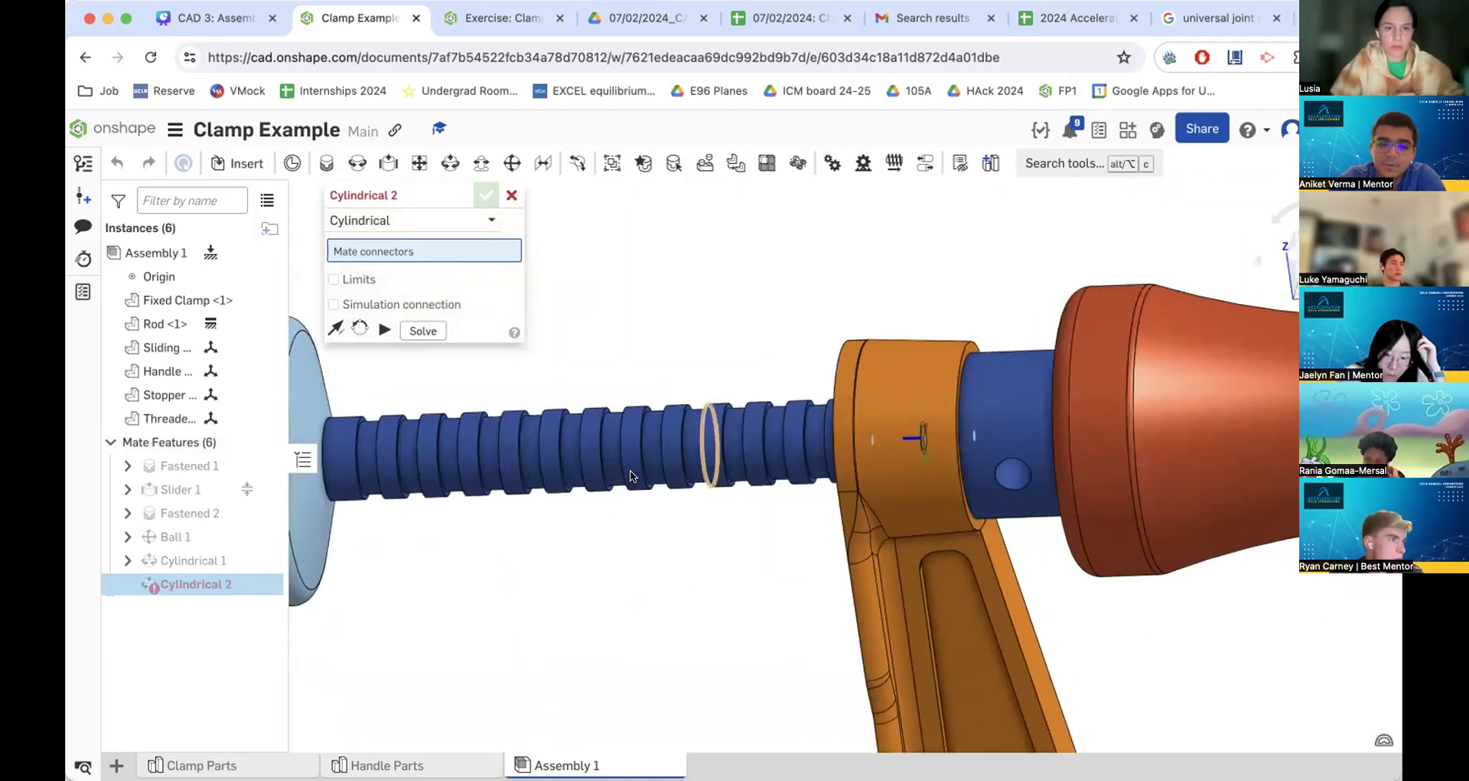
scroll(456, 483, "up", 2)
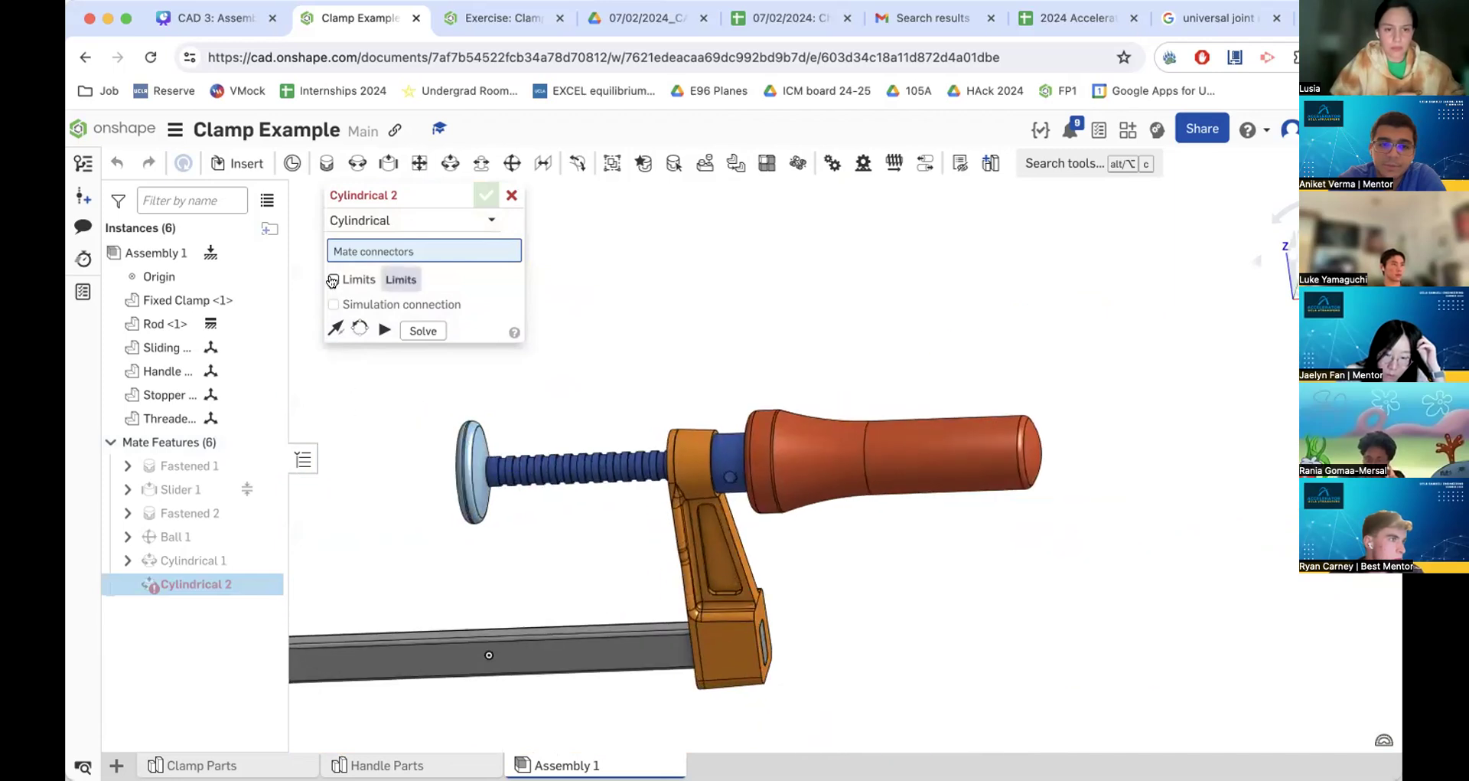
left_click(333, 280)
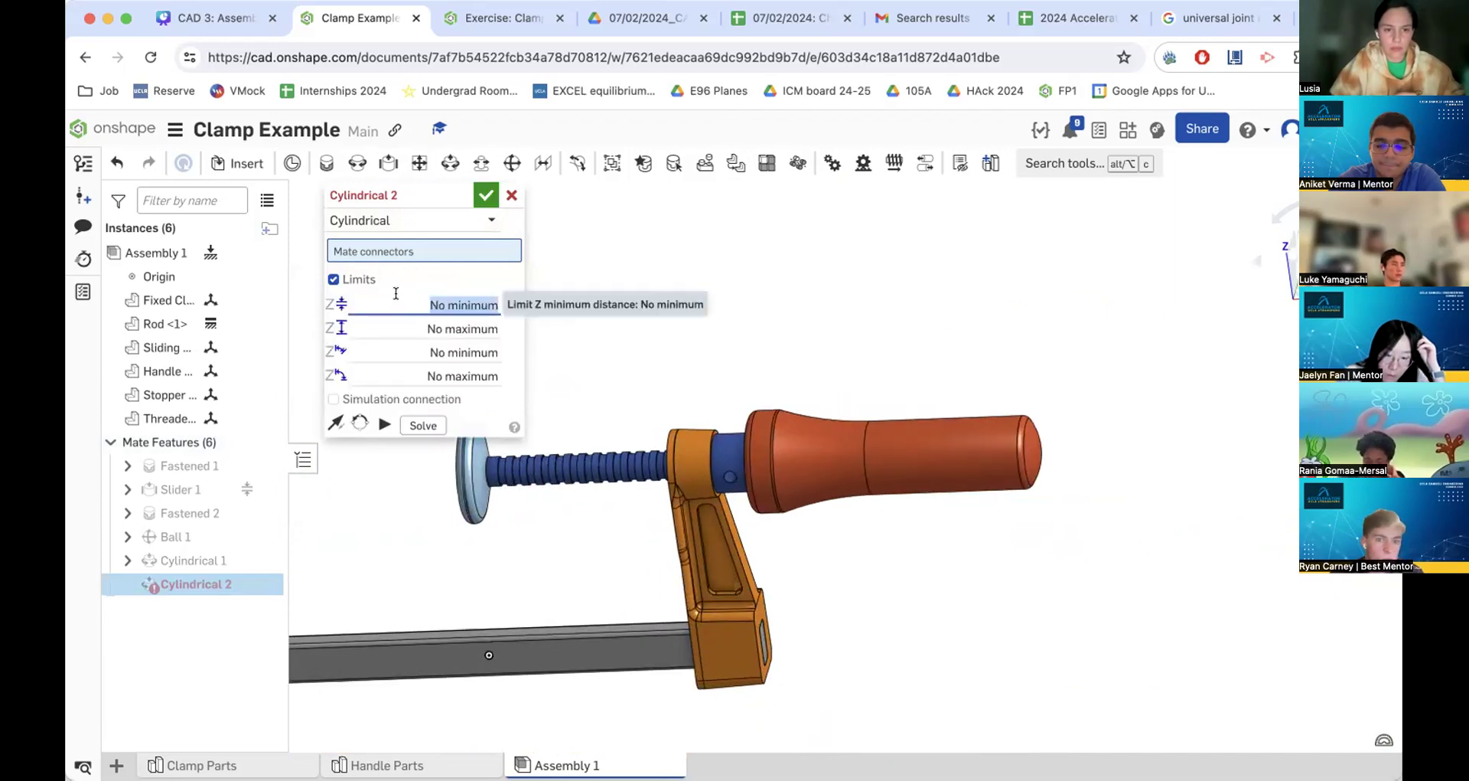
type("0")
left_click(411, 330)
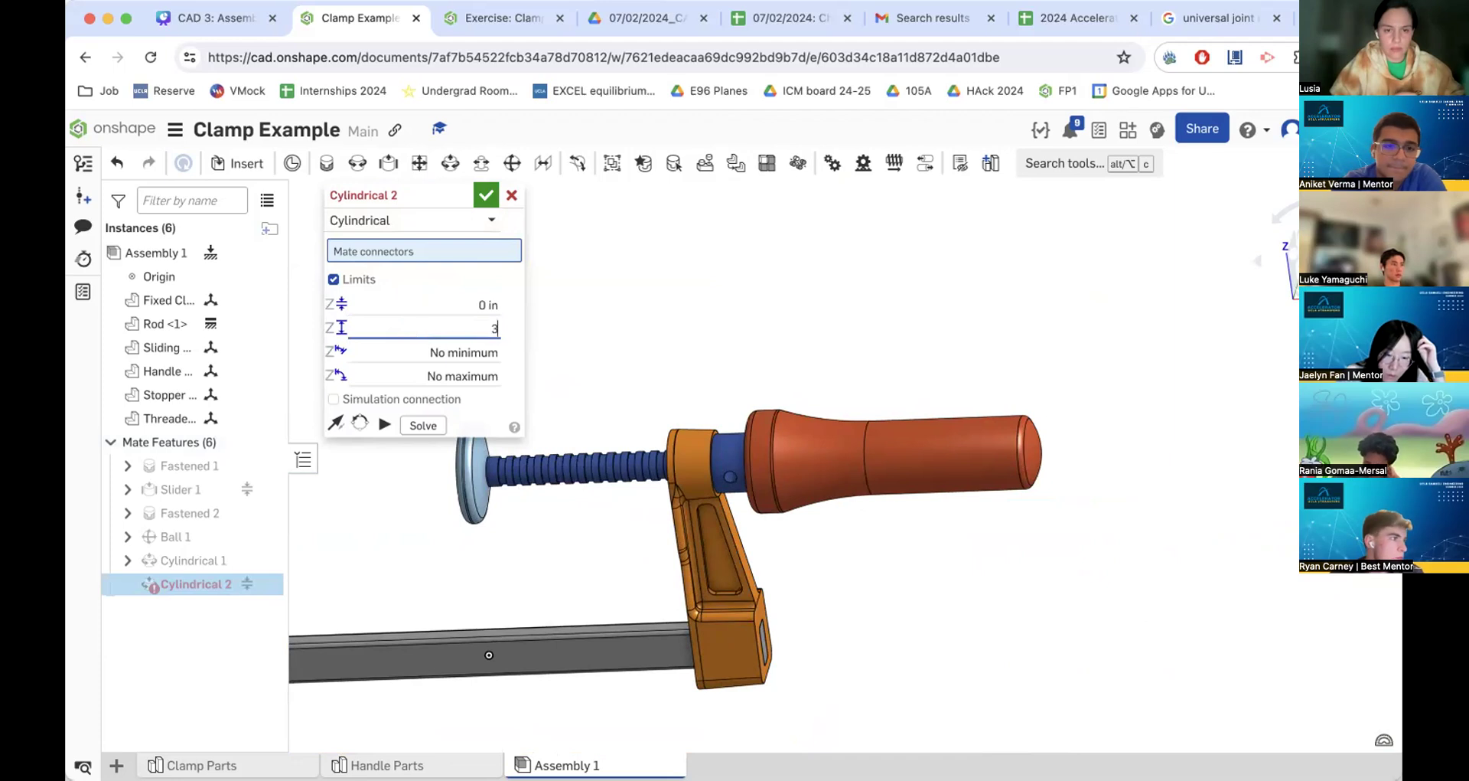
key("Return")
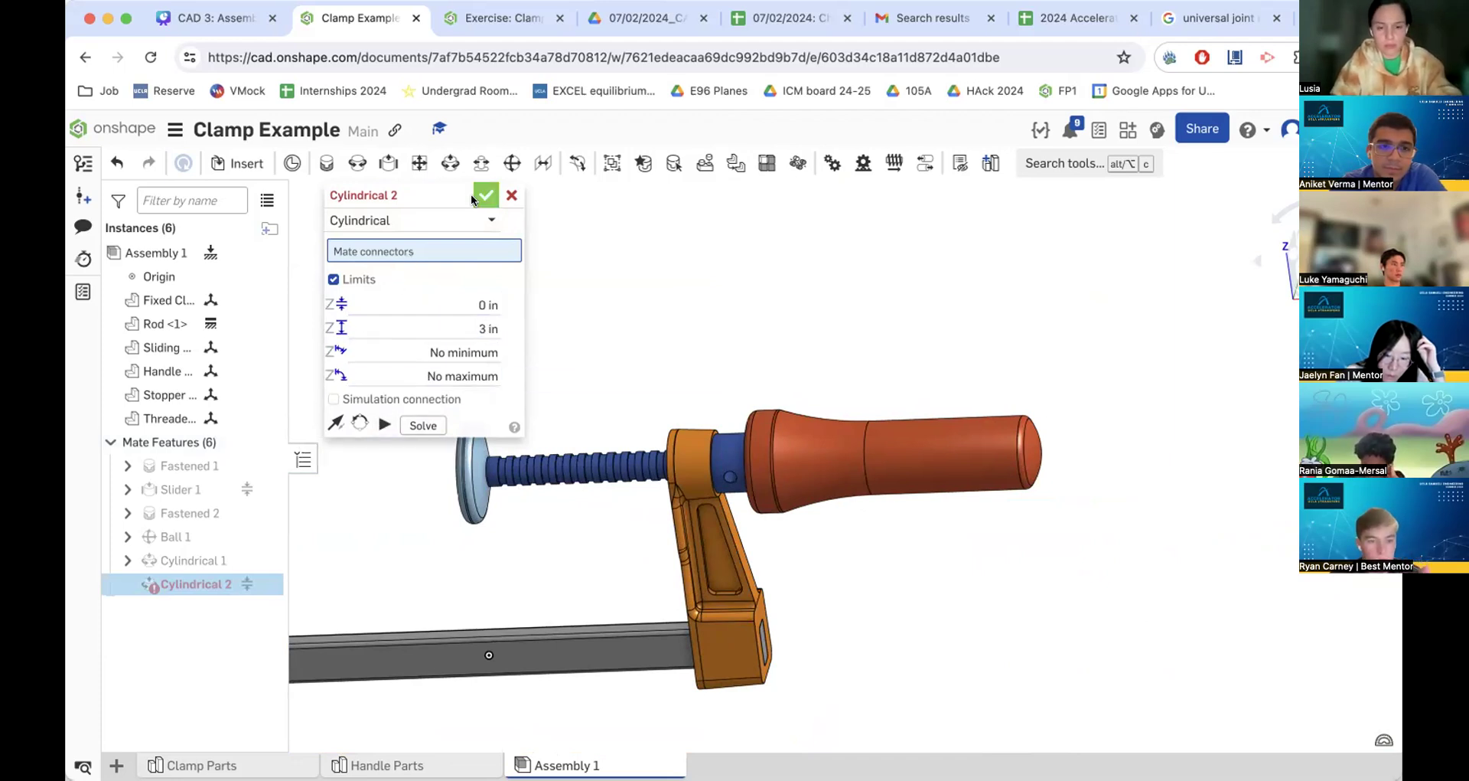
left_click(511, 195)
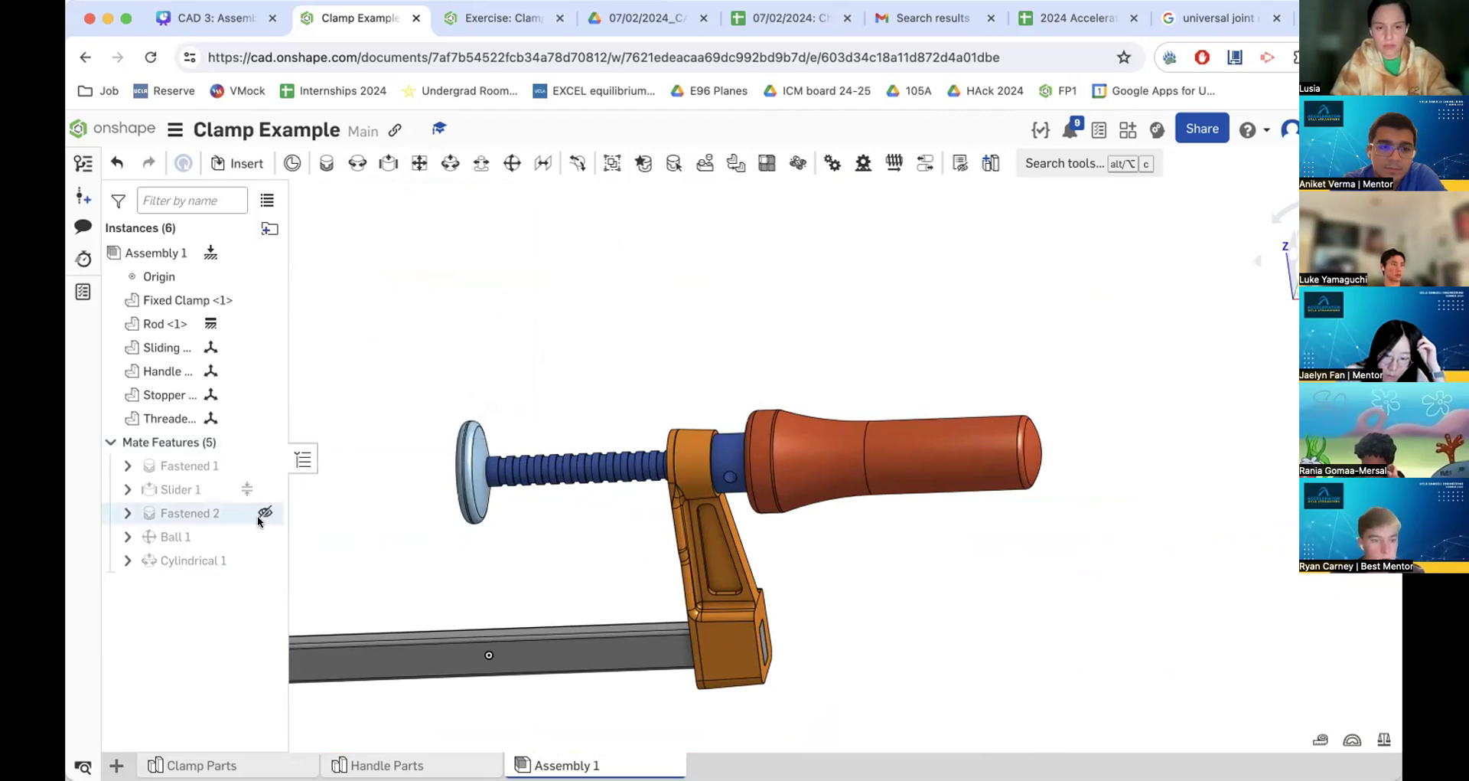
Try Z distance limits of 0 in minimum and 3 in maximum on the existing cylindrical mate and preview its motion.
double_click(220, 559)
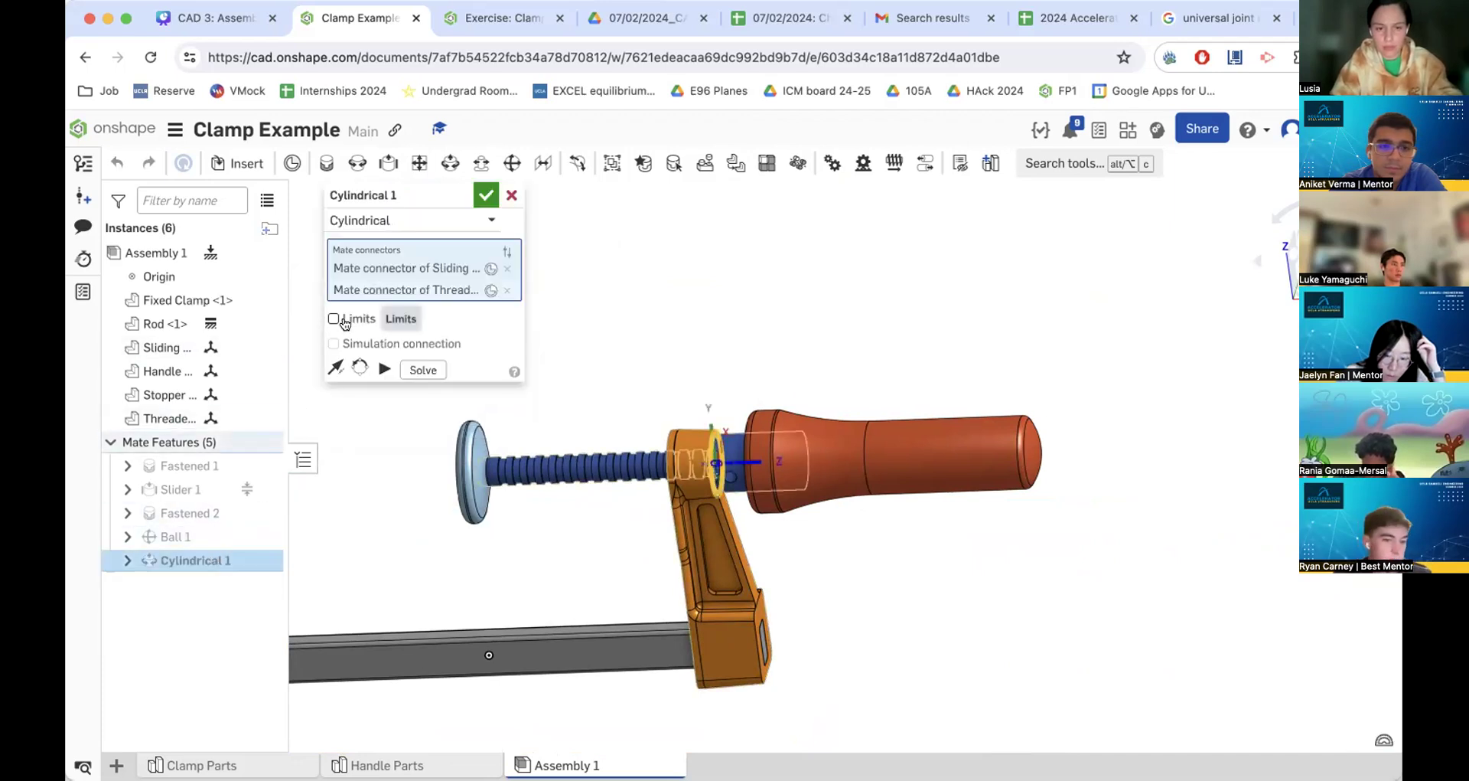
left_click(335, 319)
left_click(423, 345)
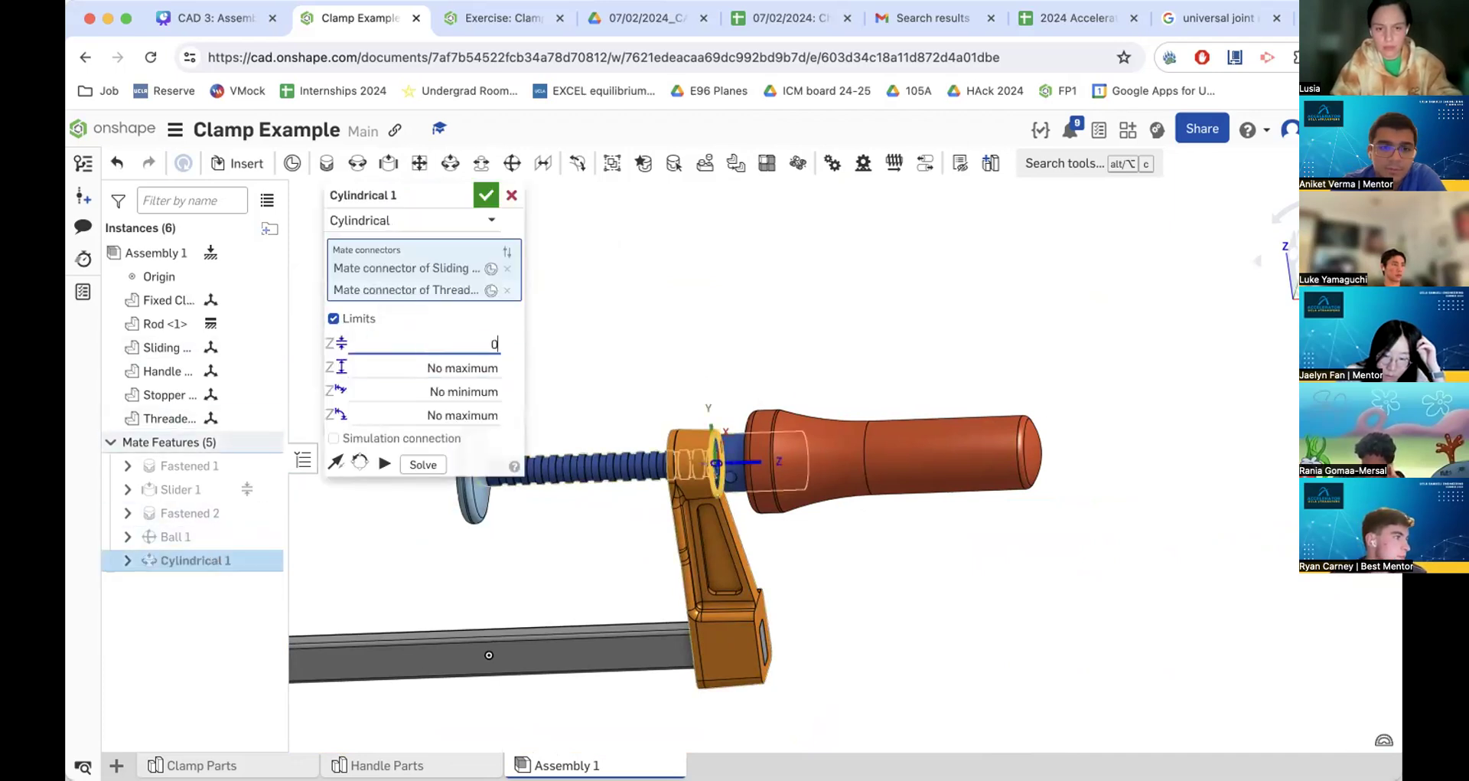
type("0")
key("Tab")
type("3")
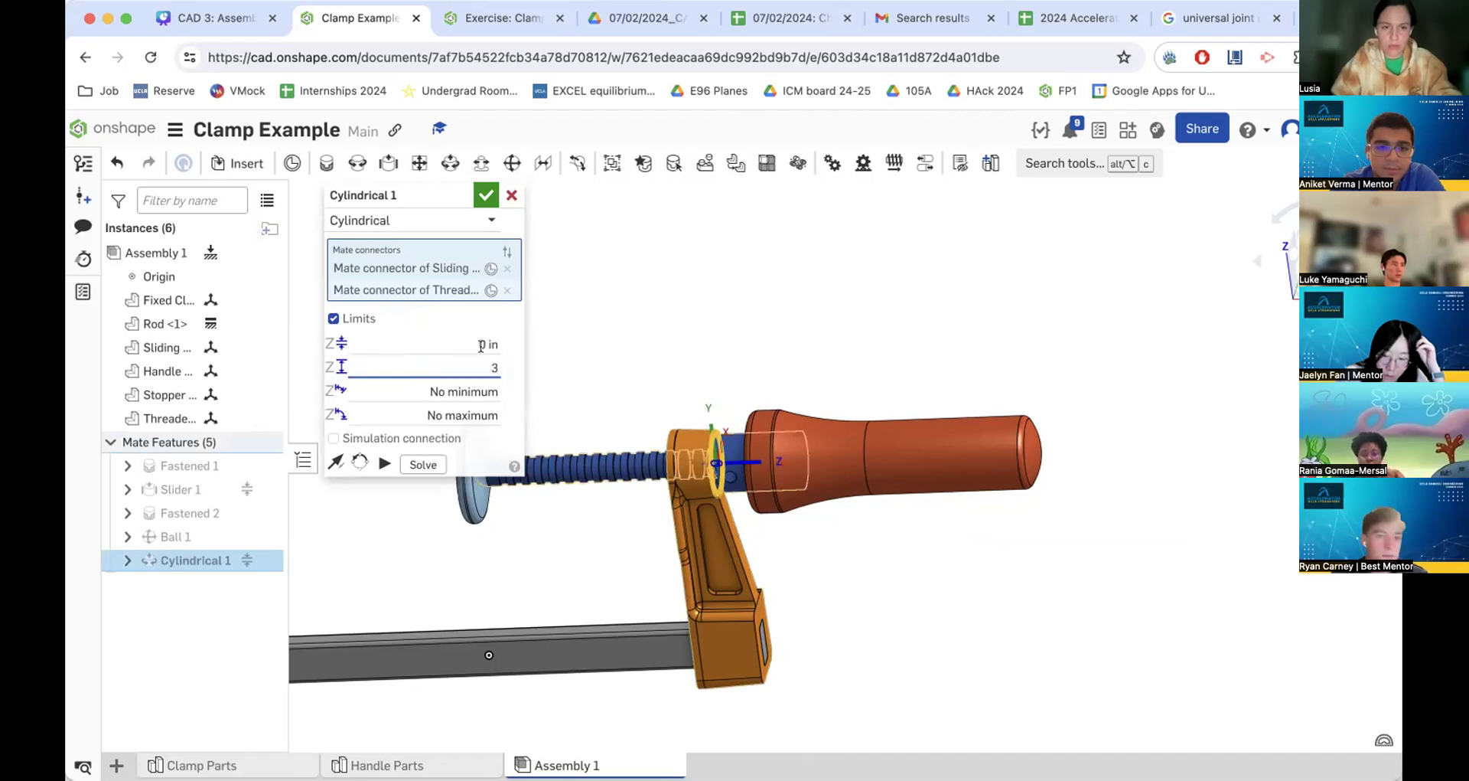
left_click(389, 459)
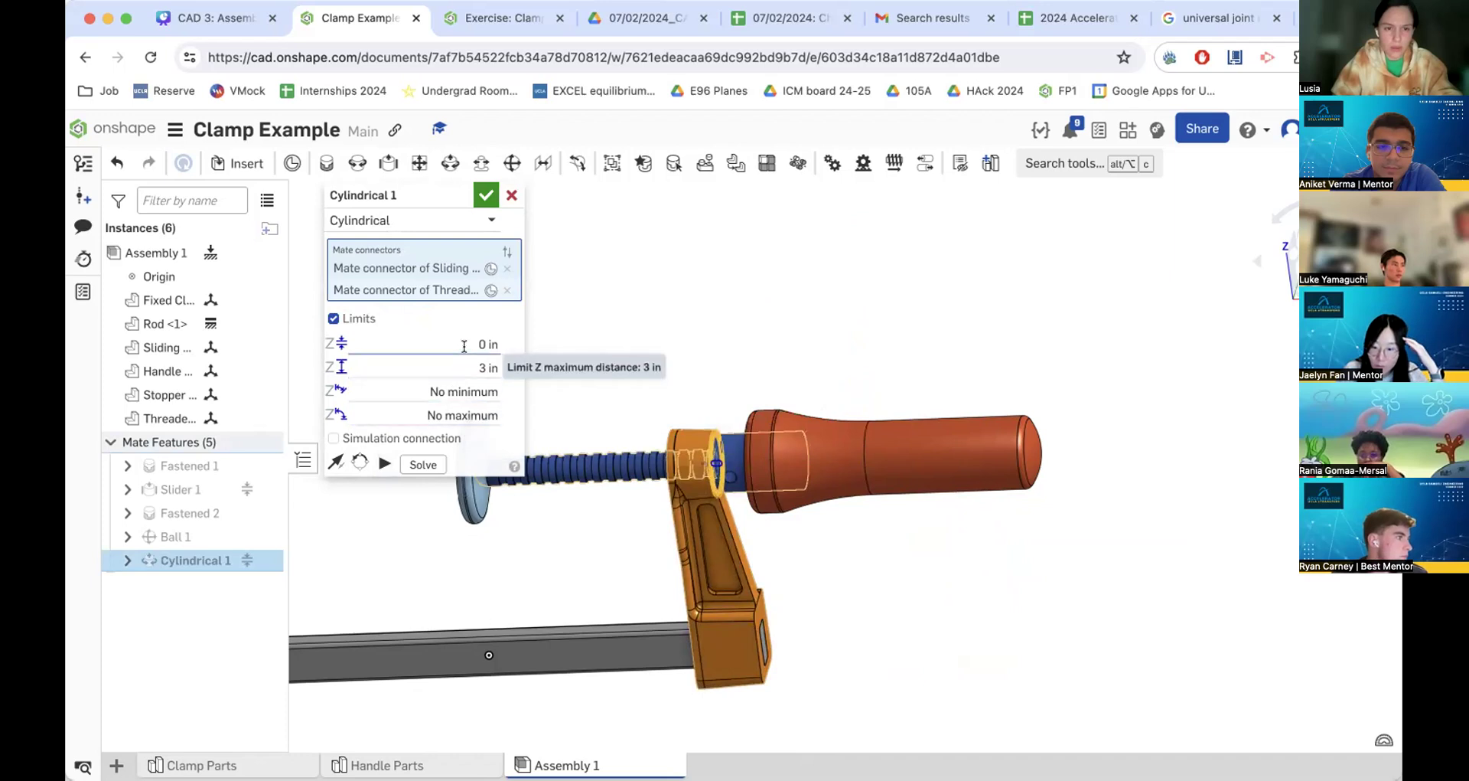
left_click(382, 462)
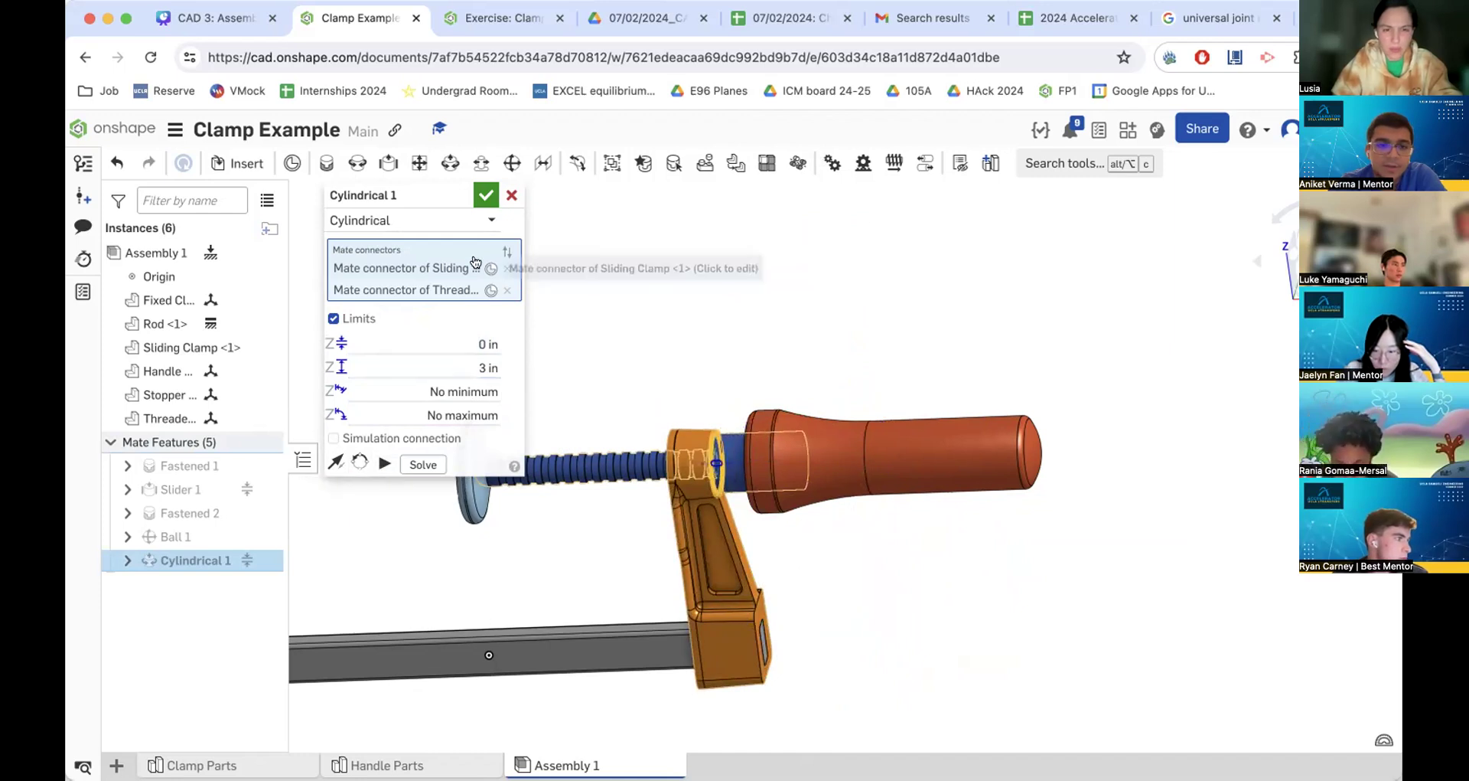
left_click(512, 196)
Pull the handle and threaded rod outward until the stopper sits against the sliding clamp.
scroll(548, 474, "down", 5)
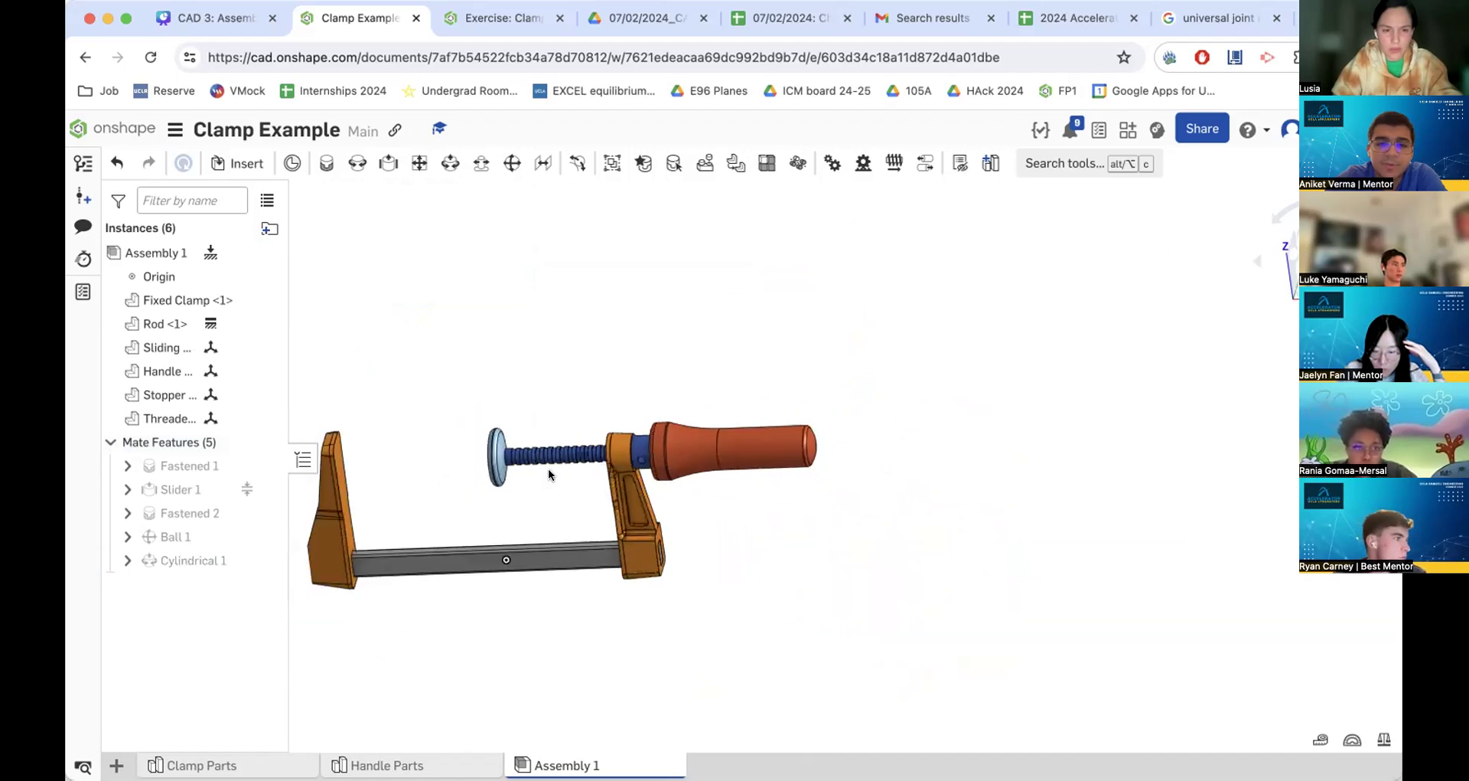
scroll(439, 410, "down", 3)
right_click_drag(378, 401, 466, 406)
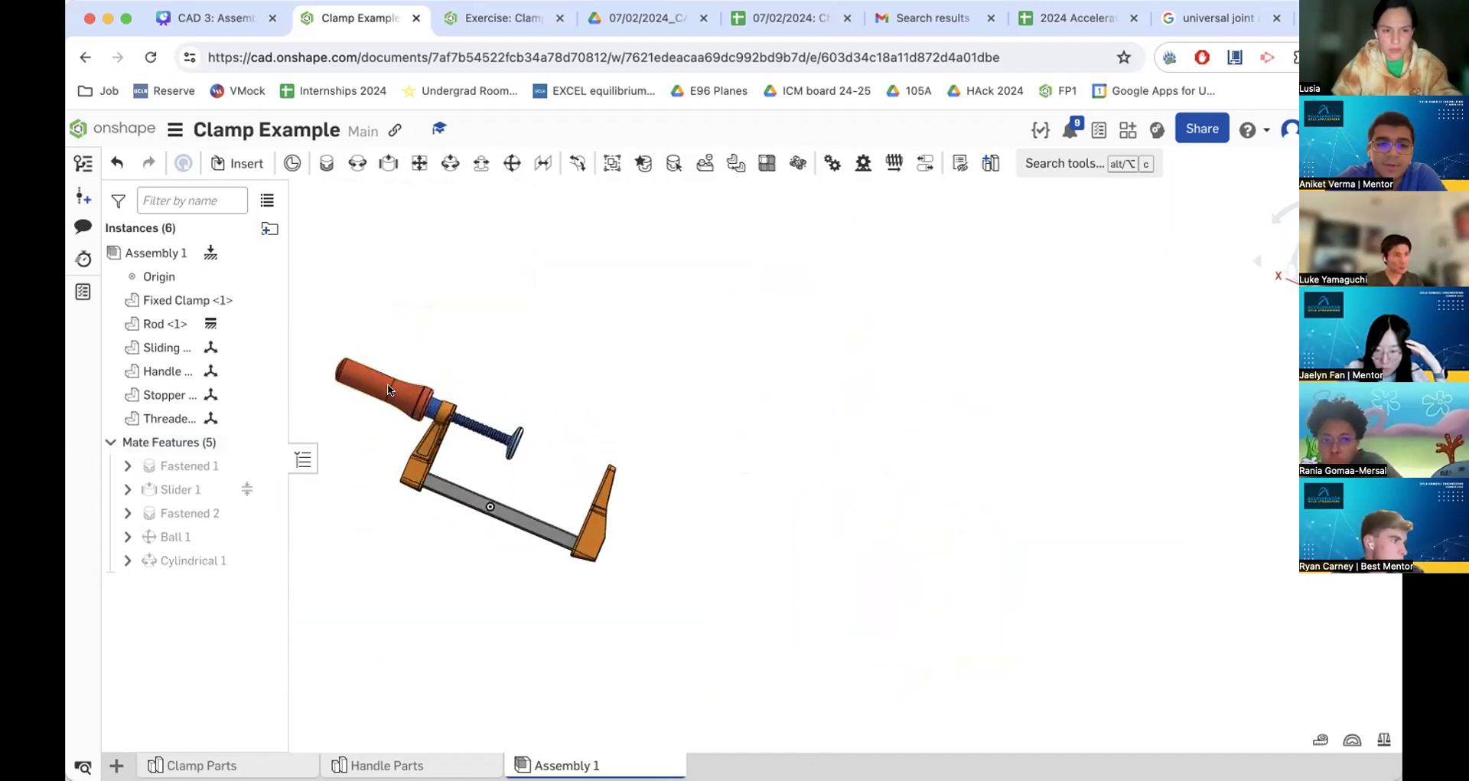
left_click_drag(347, 365, 291, 341)
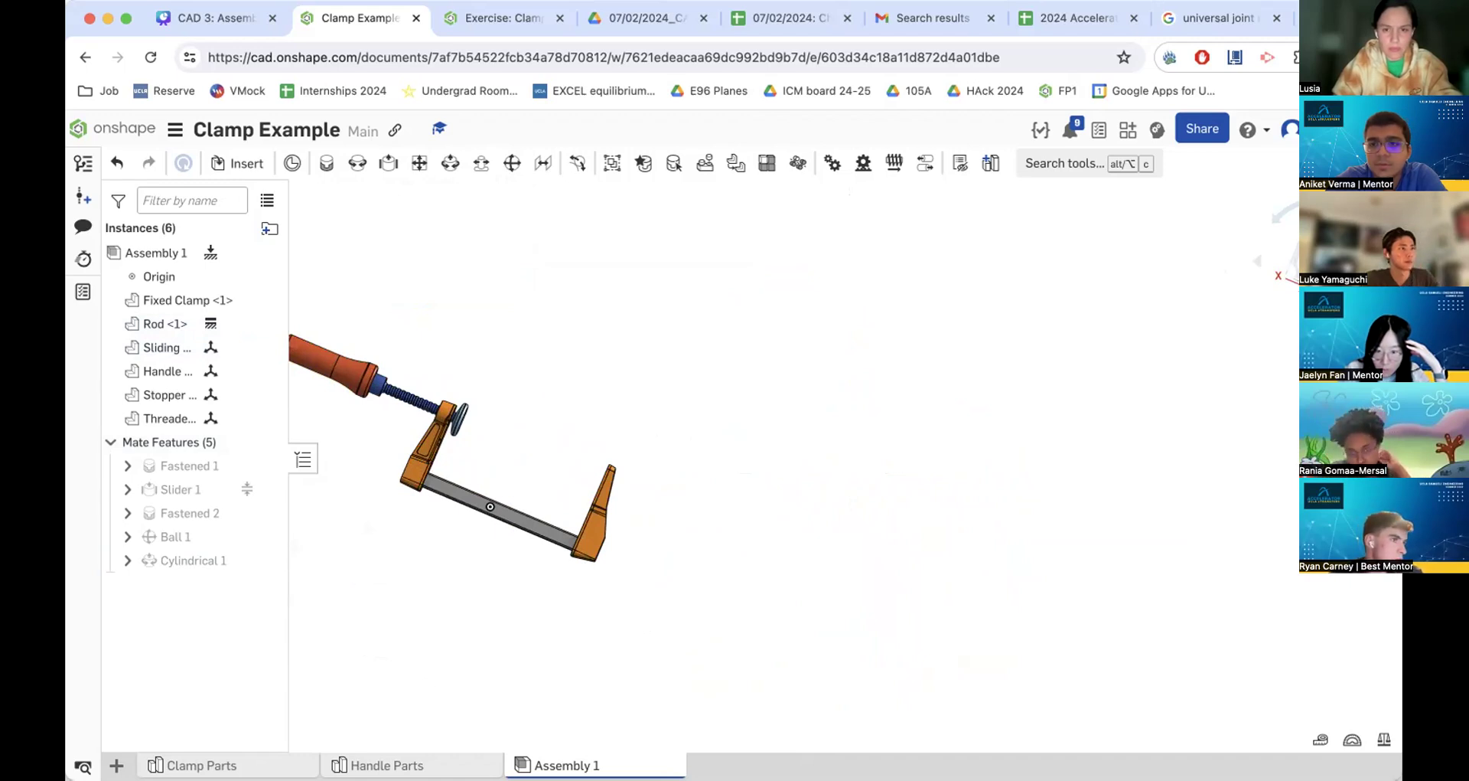
scroll(343, 634, "down", 3)
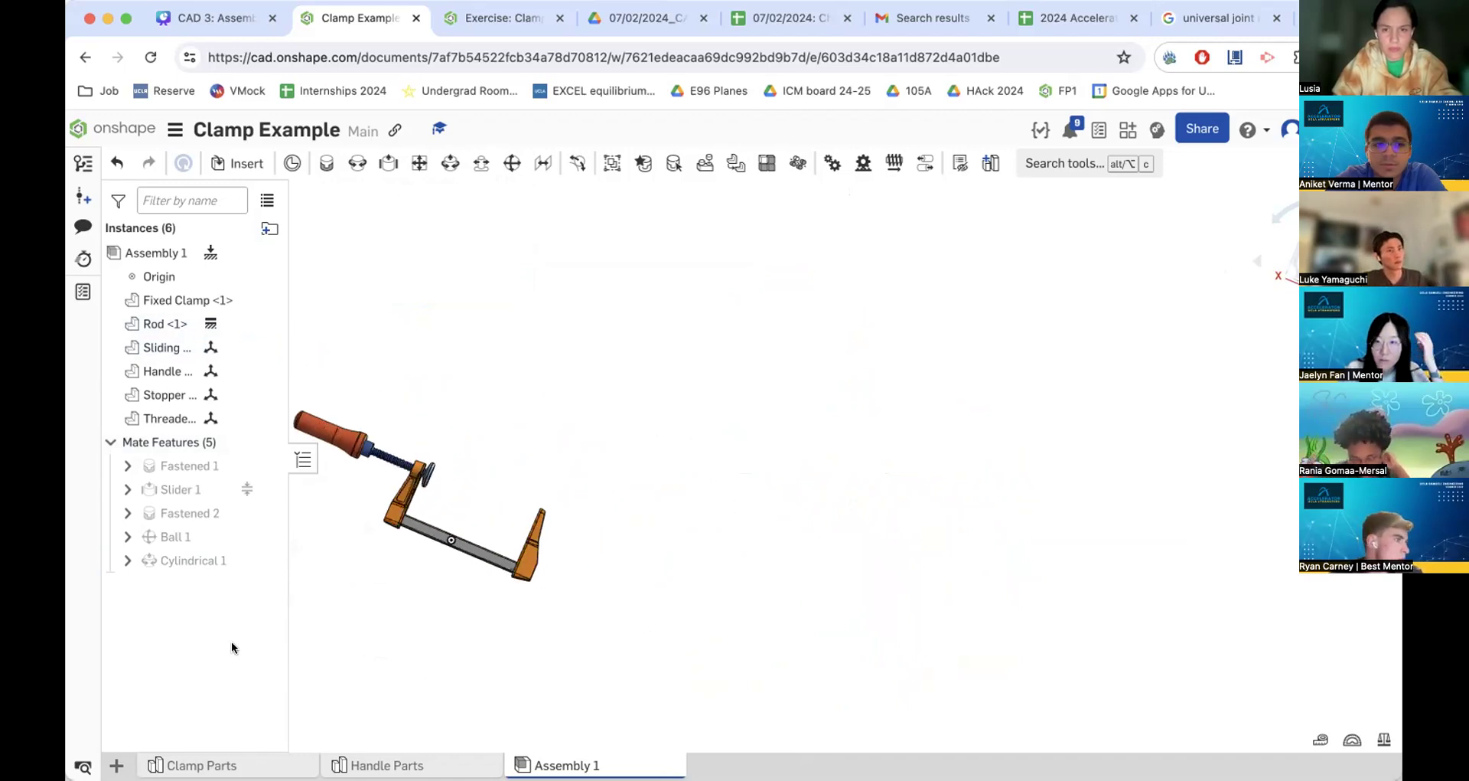
Preview the slider mate's motion from its settings and close them without changes.
double_click(179, 496)
left_click(386, 440)
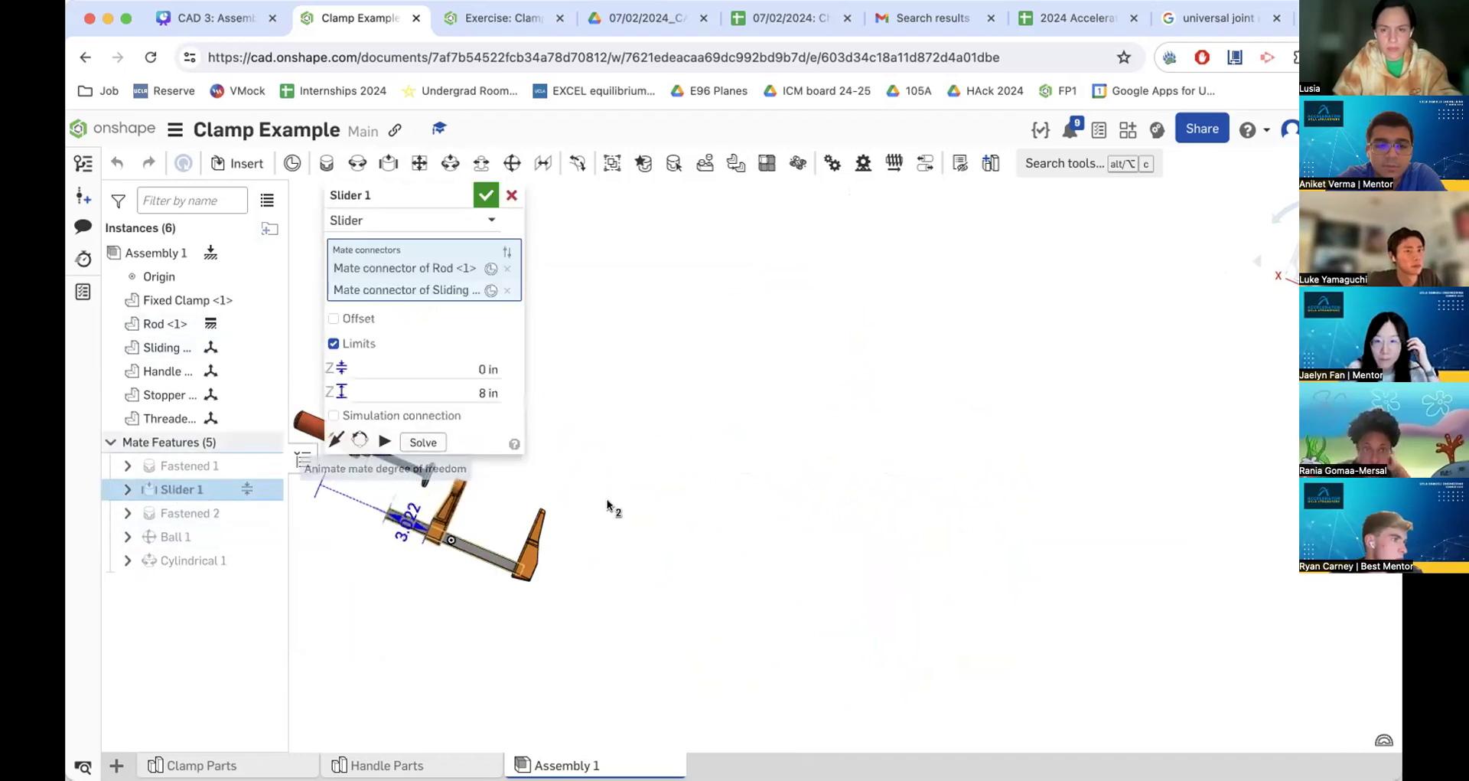
left_click(512, 195)
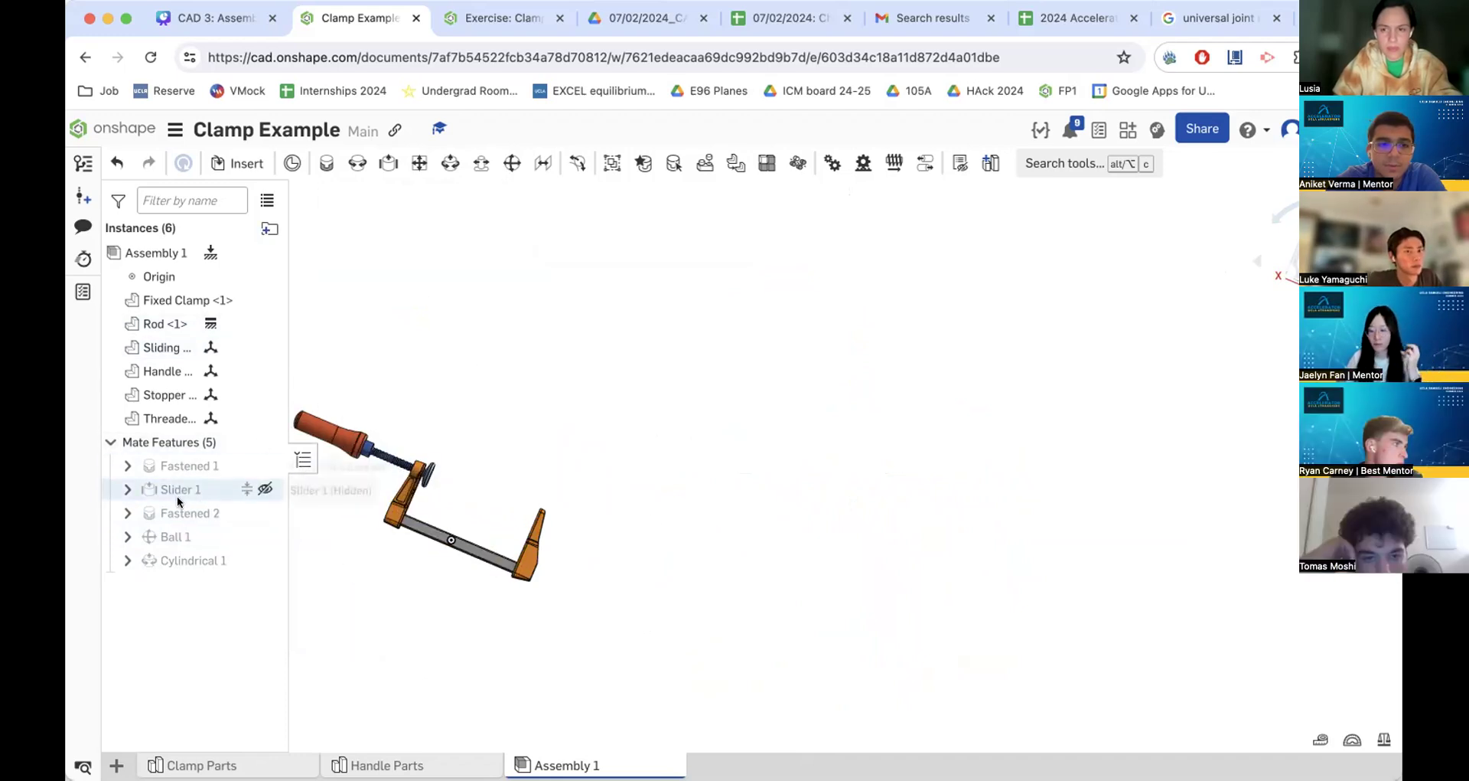
Animate the slider mate's Z travel from 0 in to 8 in with reciprocating playback, and run the animation a second time.
right_click(256, 488)
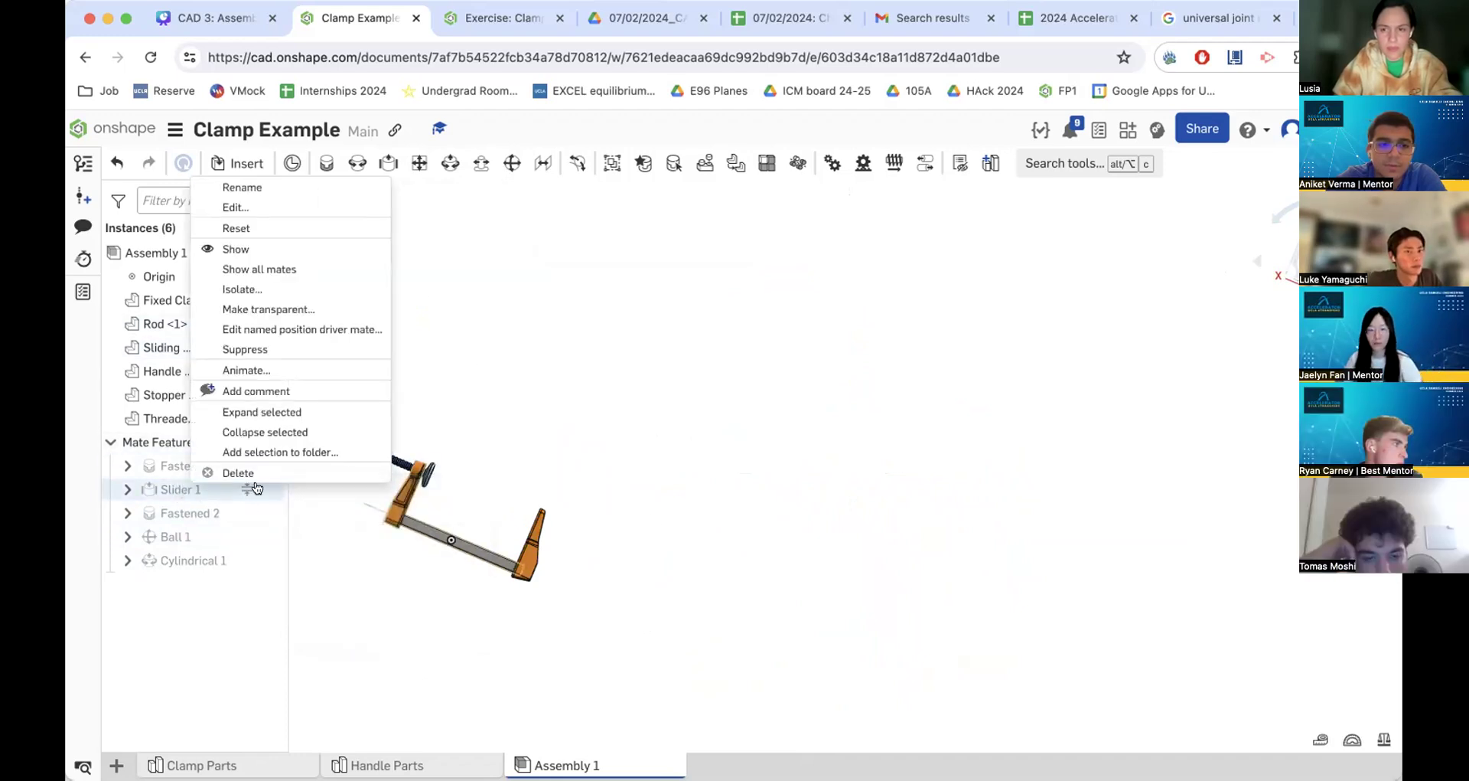
left_click(275, 370)
scroll(373, 449, "down", 3)
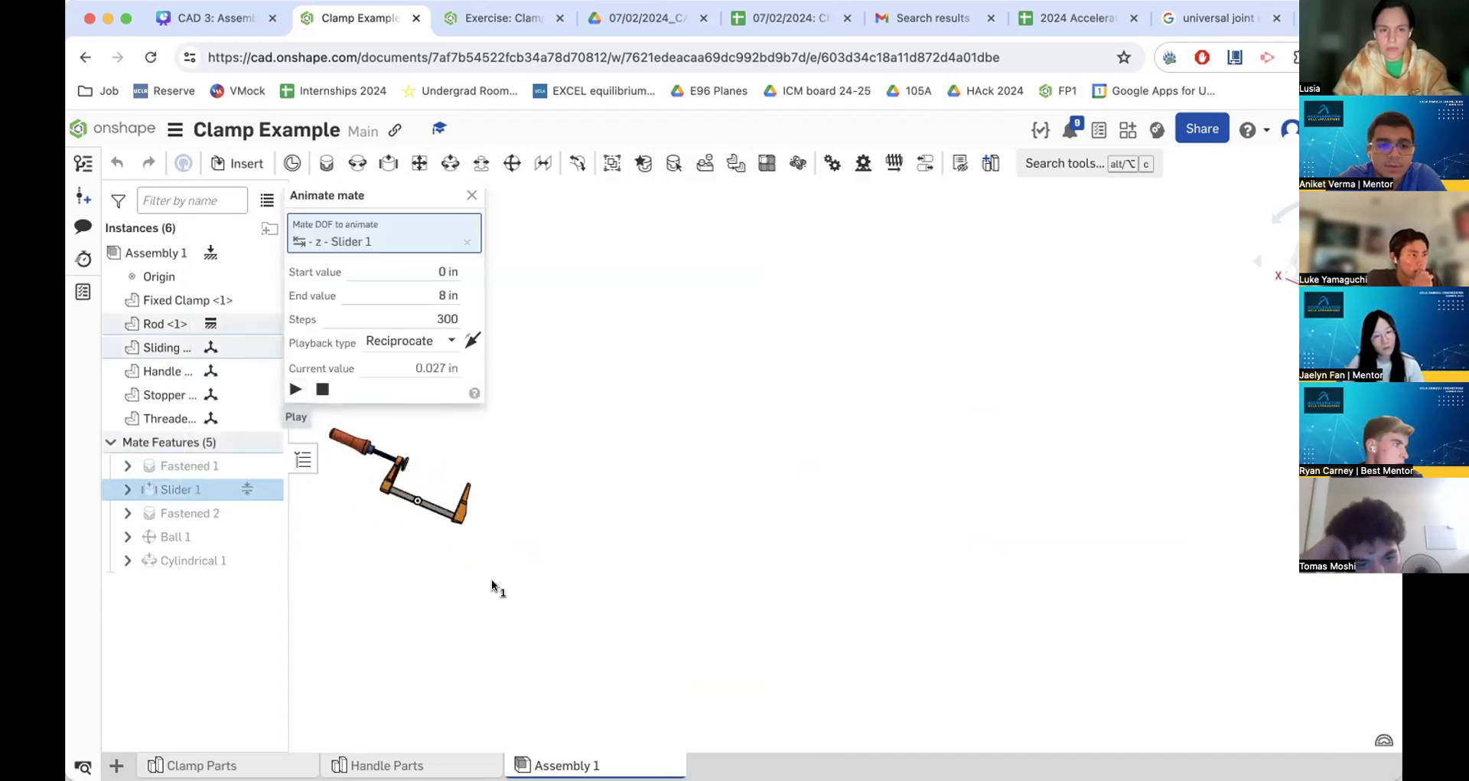
scroll(383, 447, "up", 5)
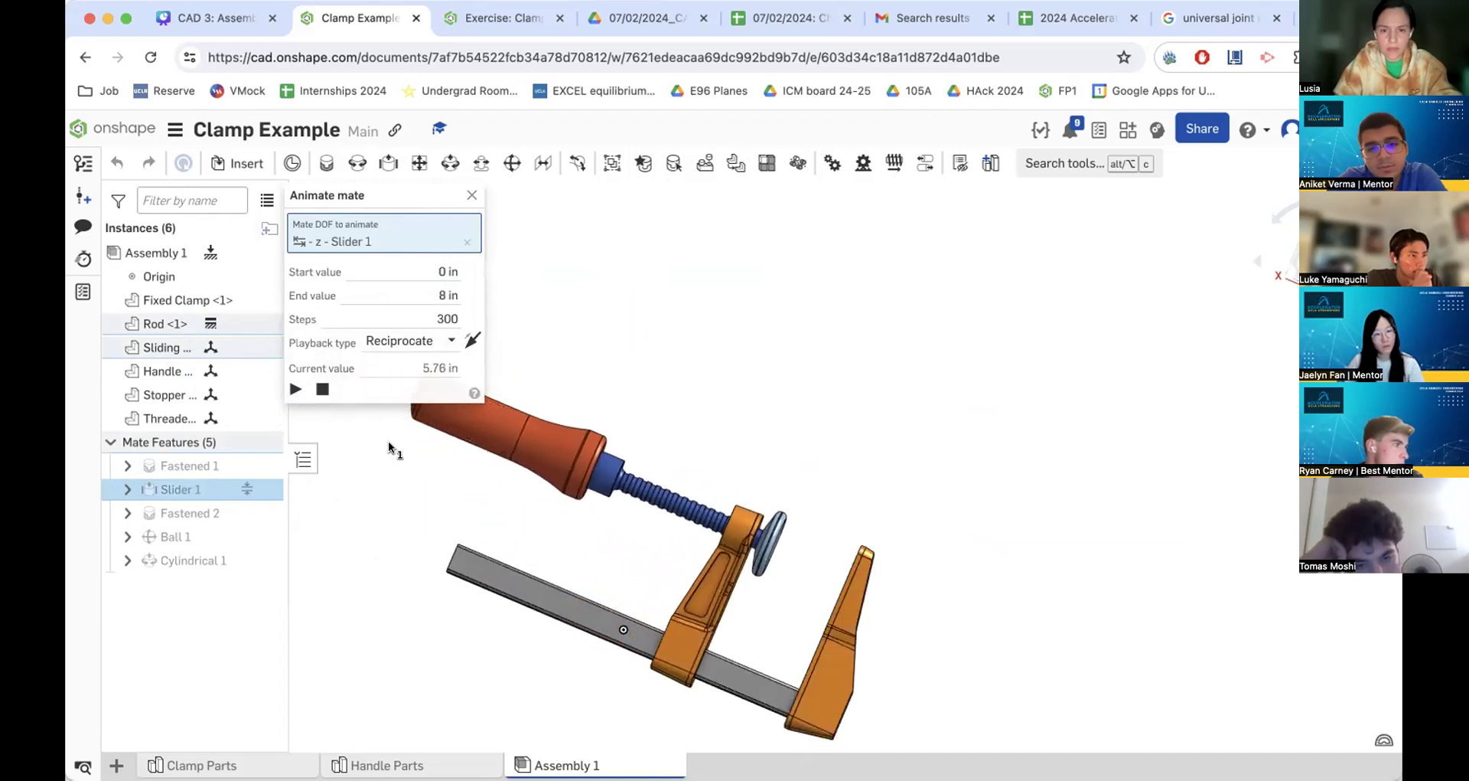
left_click(471, 195)
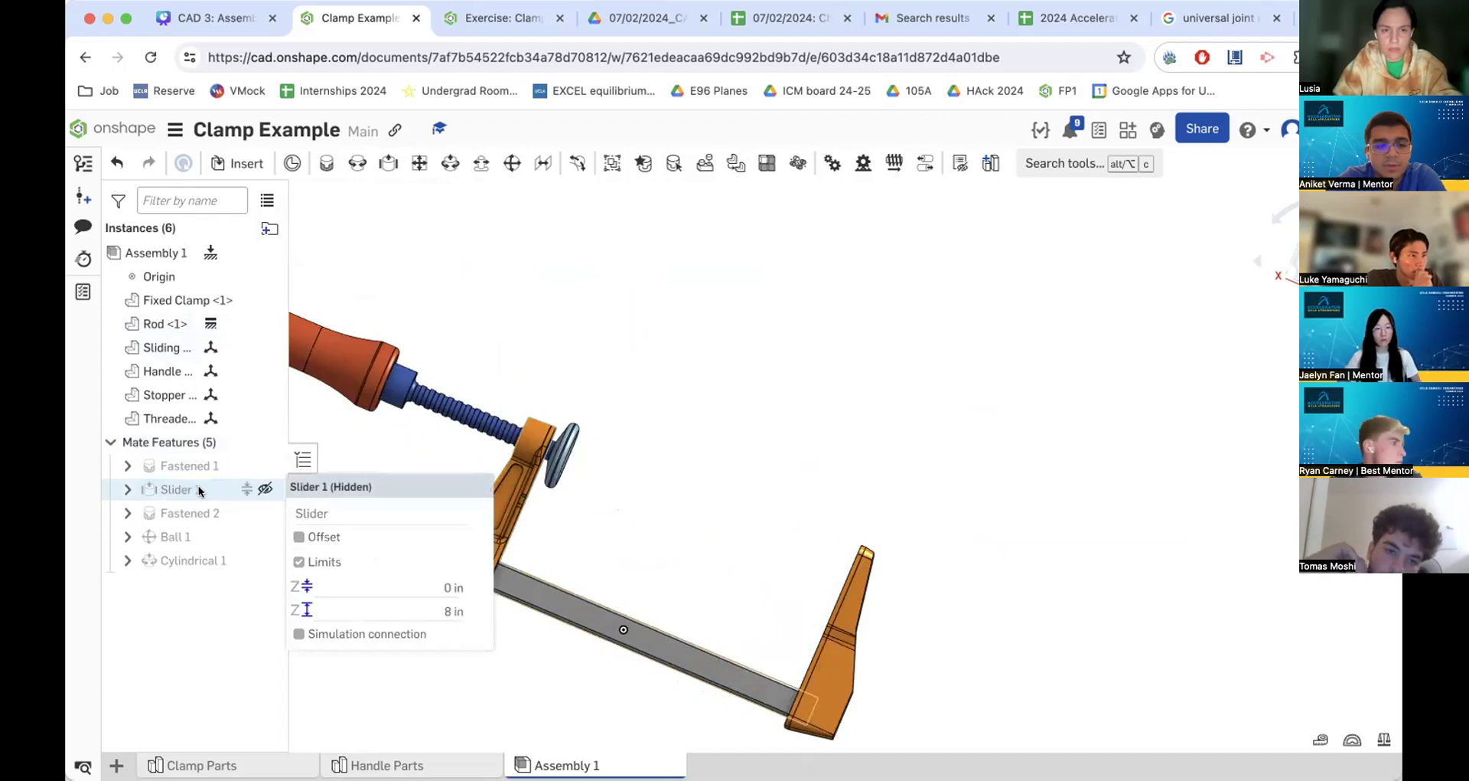
right_click(199, 490)
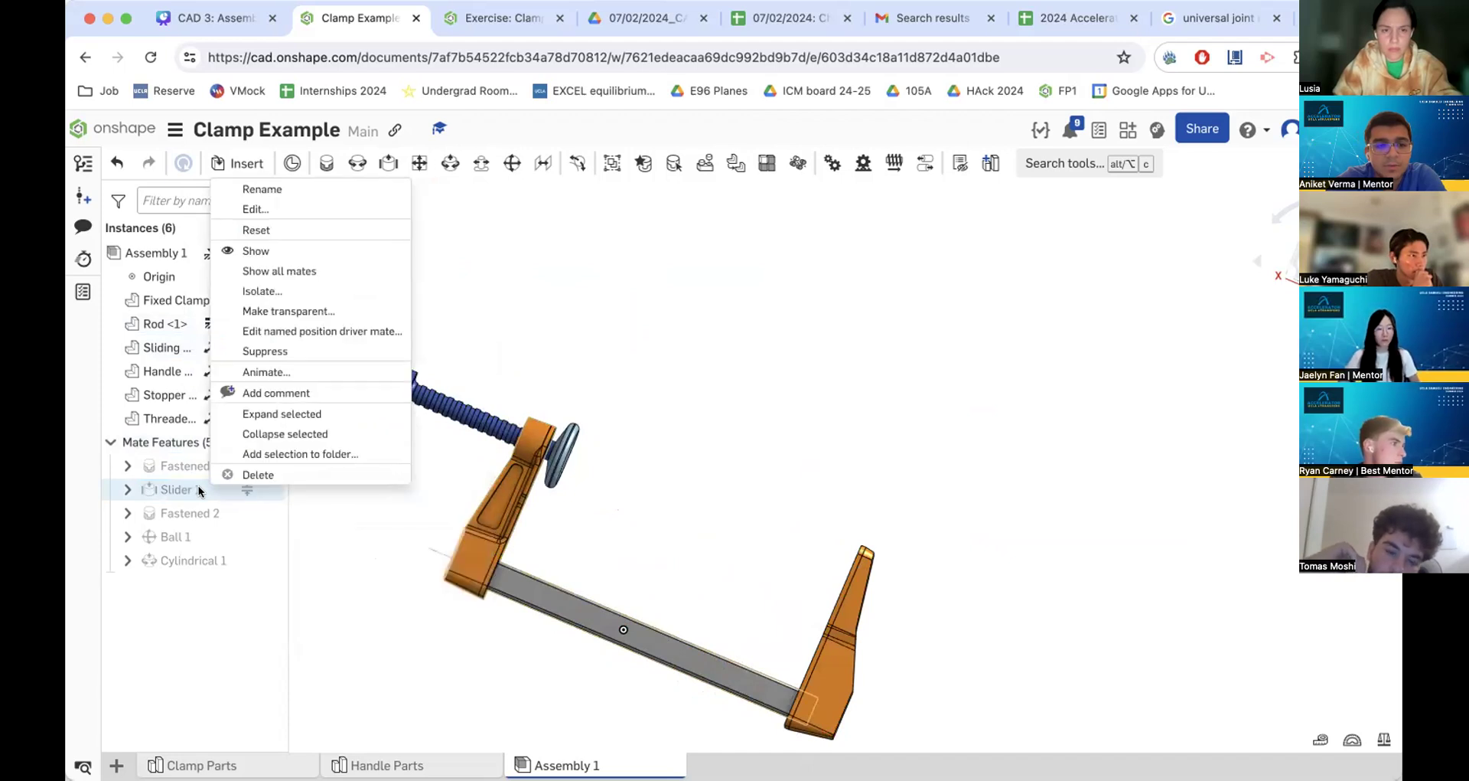
left_click(259, 374)
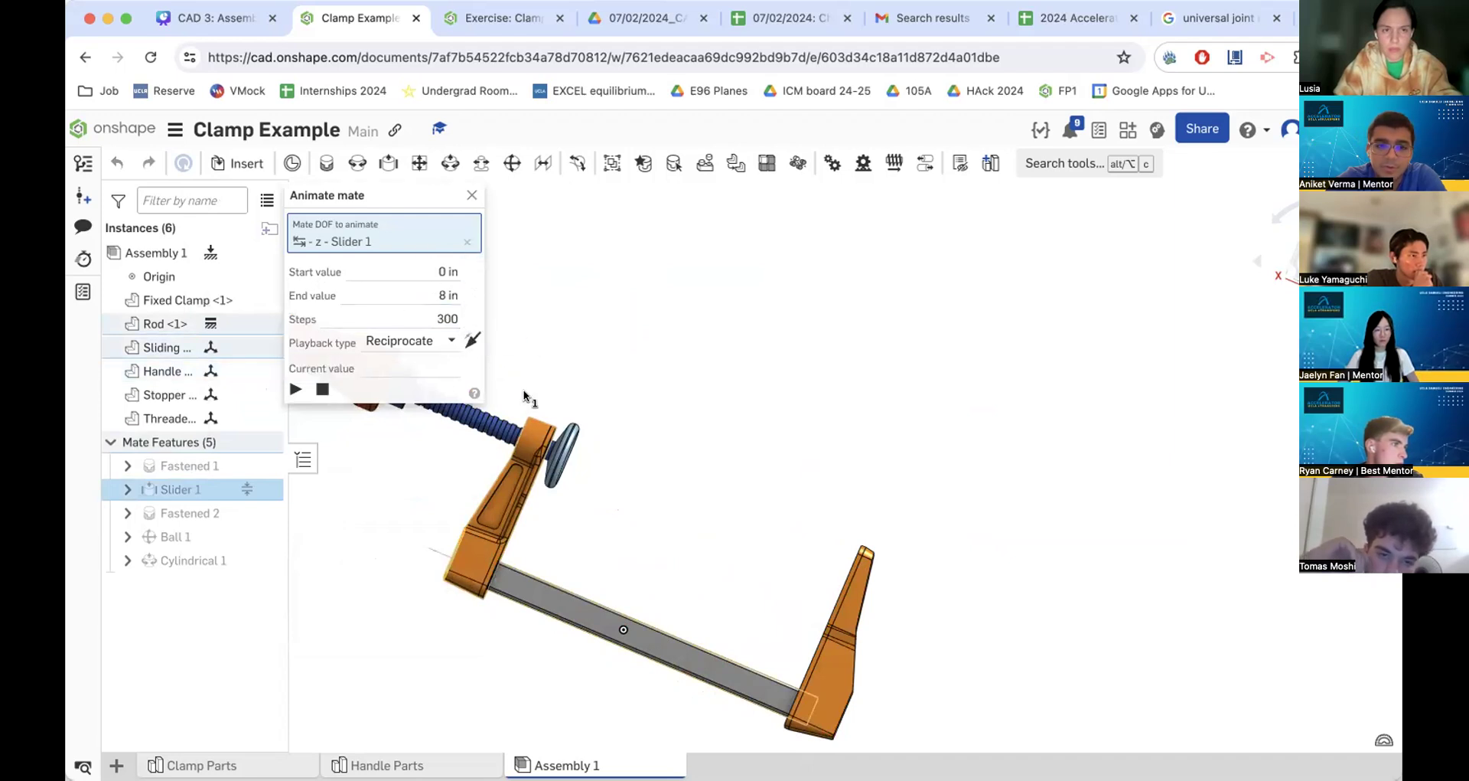
left_click(294, 388)
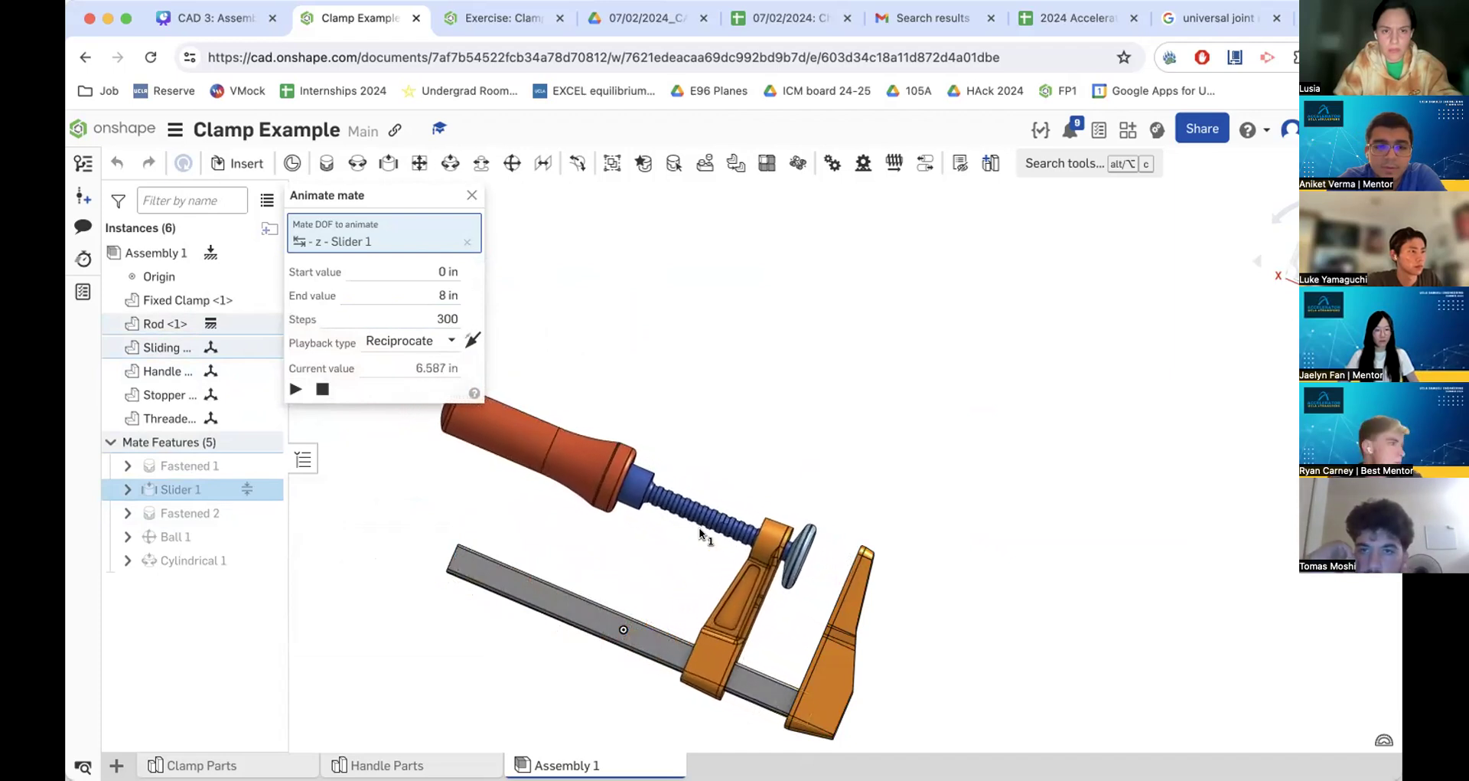
double_click(206, 561)
left_click(366, 322)
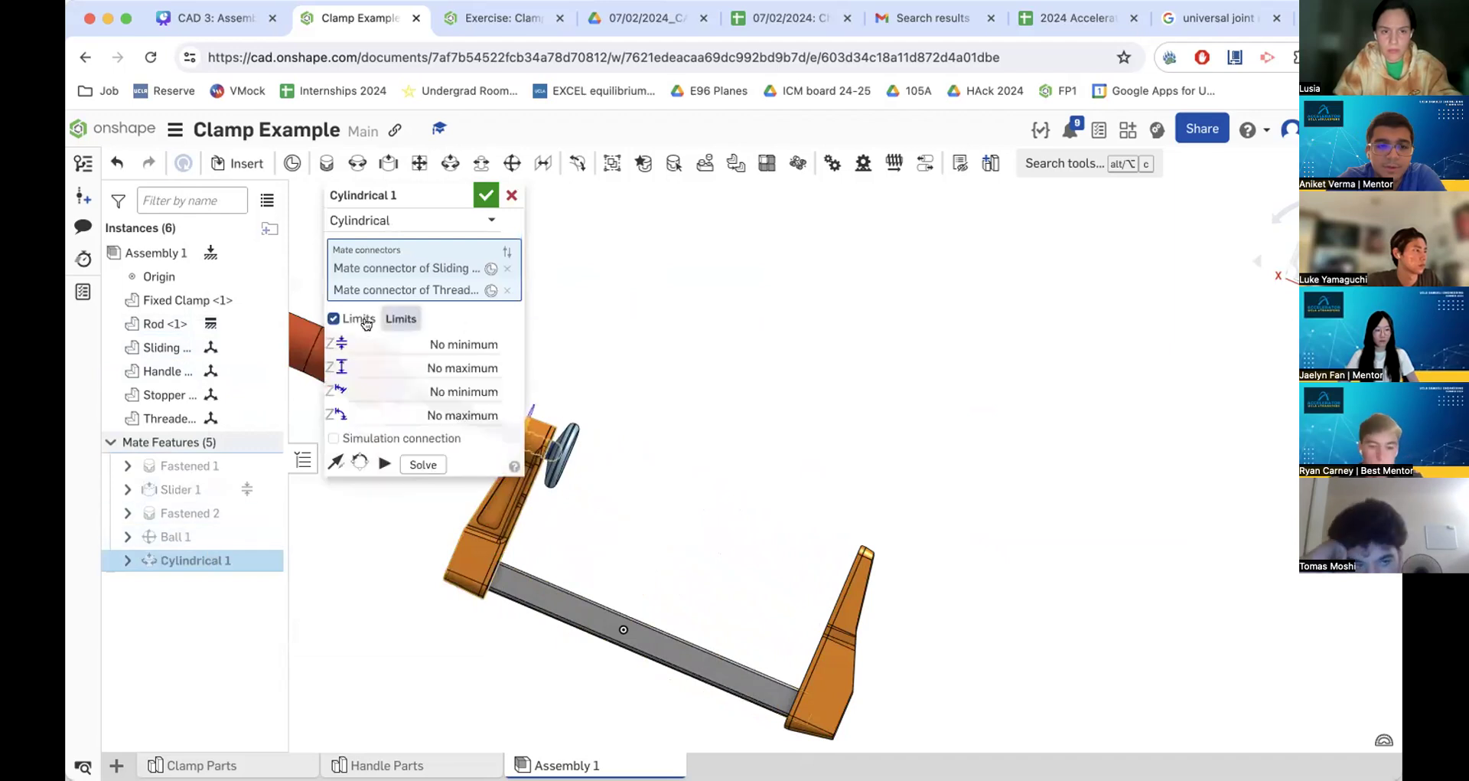
left_click(335, 318)
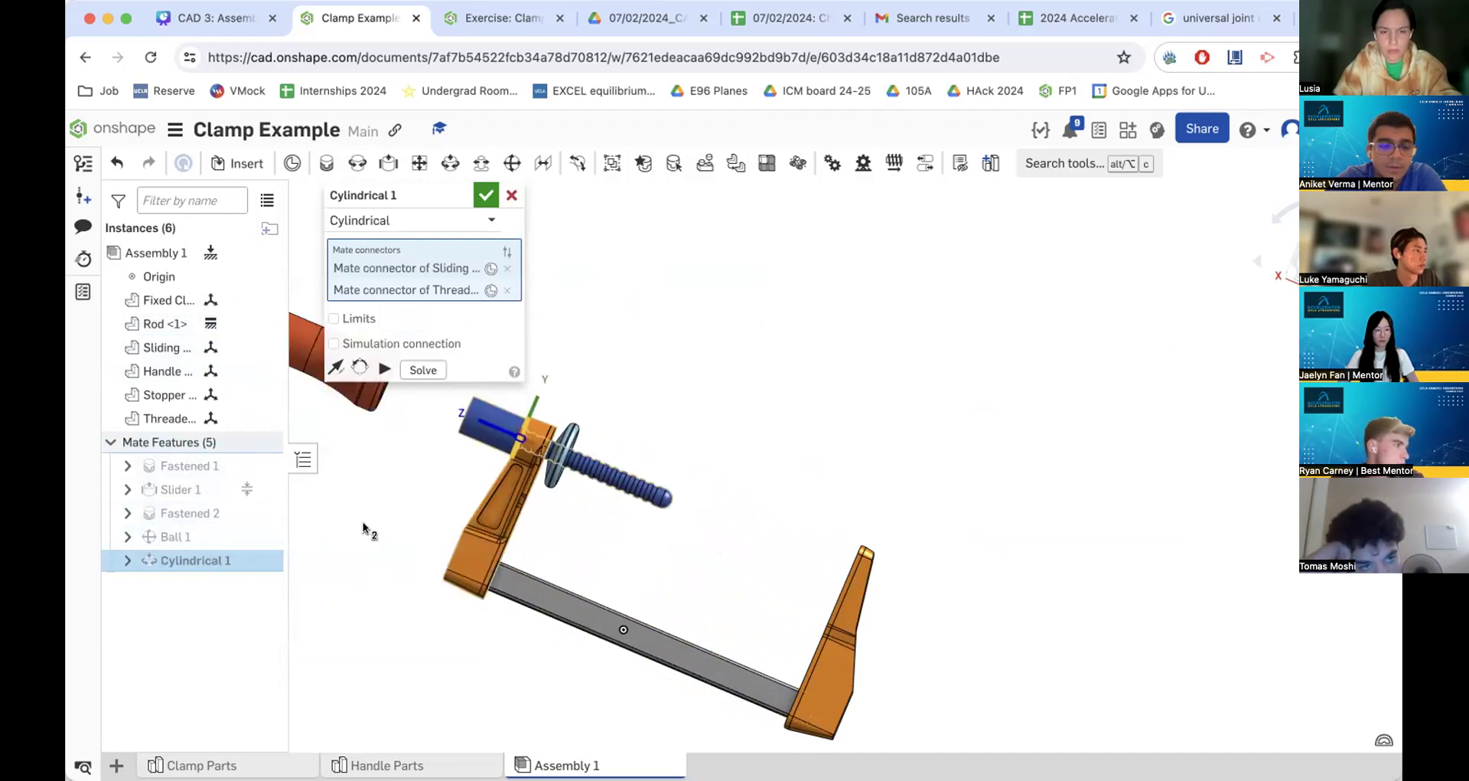
left_click(512, 196)
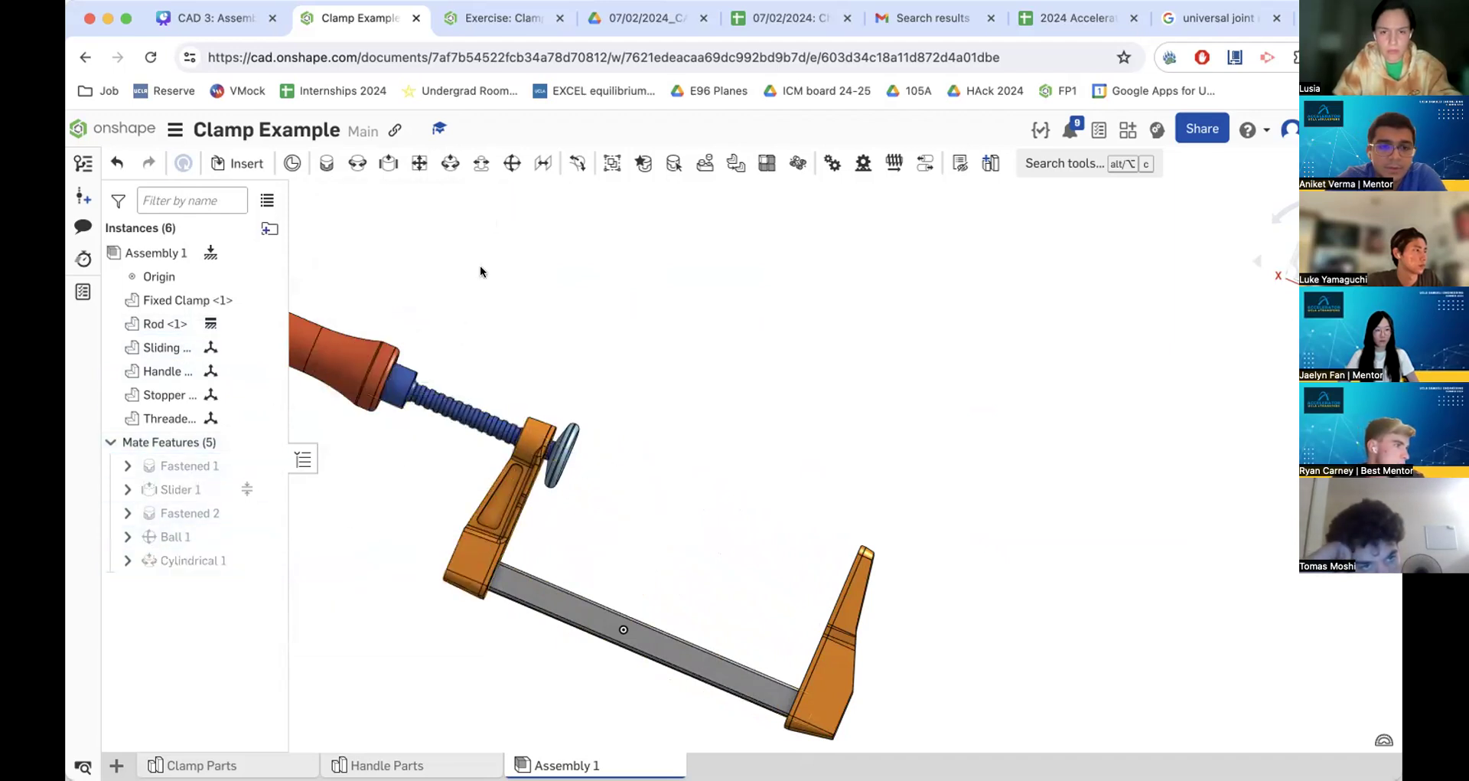
Try to animate the cylindrical mate from 0 in to 1 in without choosing a degree of freedom.
right_click(180, 557)
left_click(282, 444)
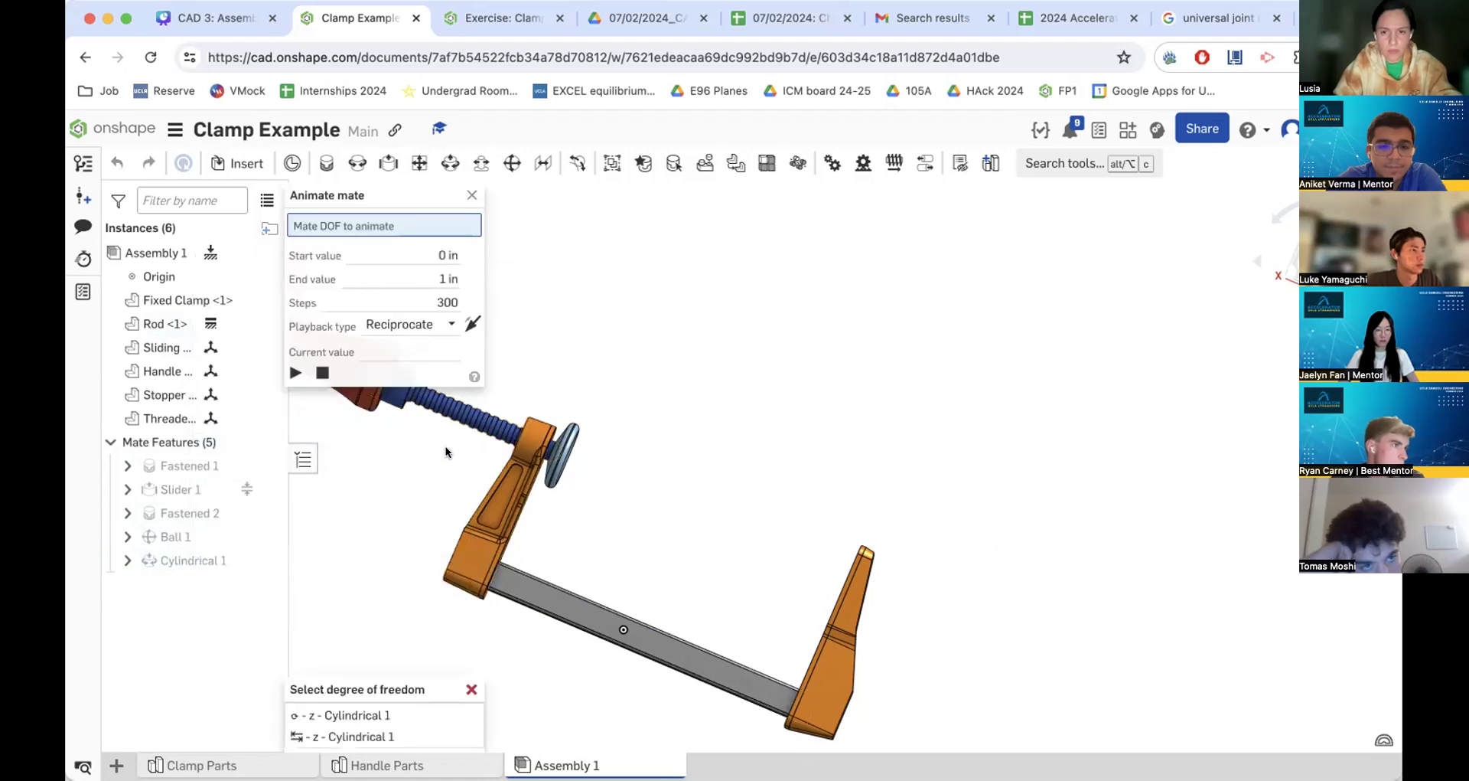
left_click(295, 372)
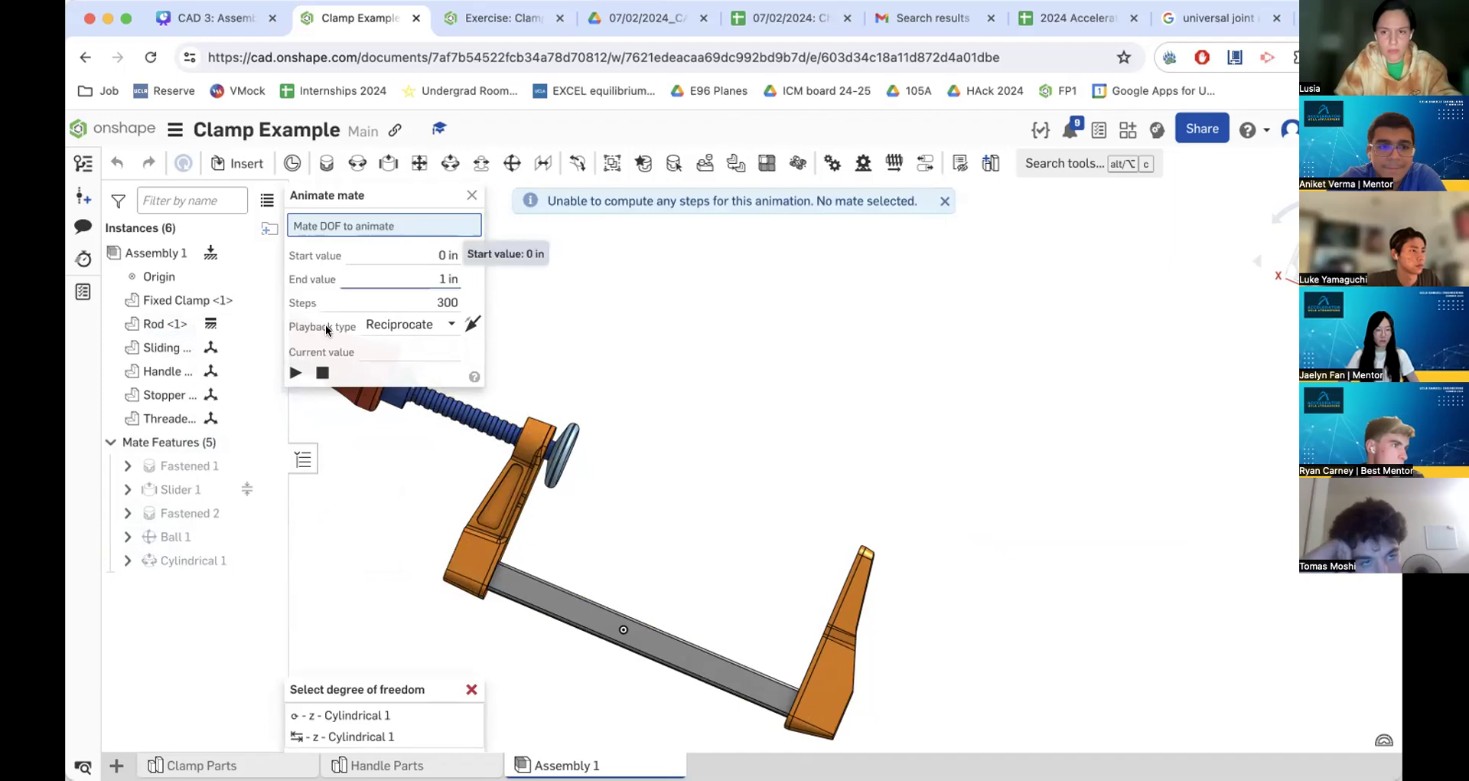
double_click(192, 560)
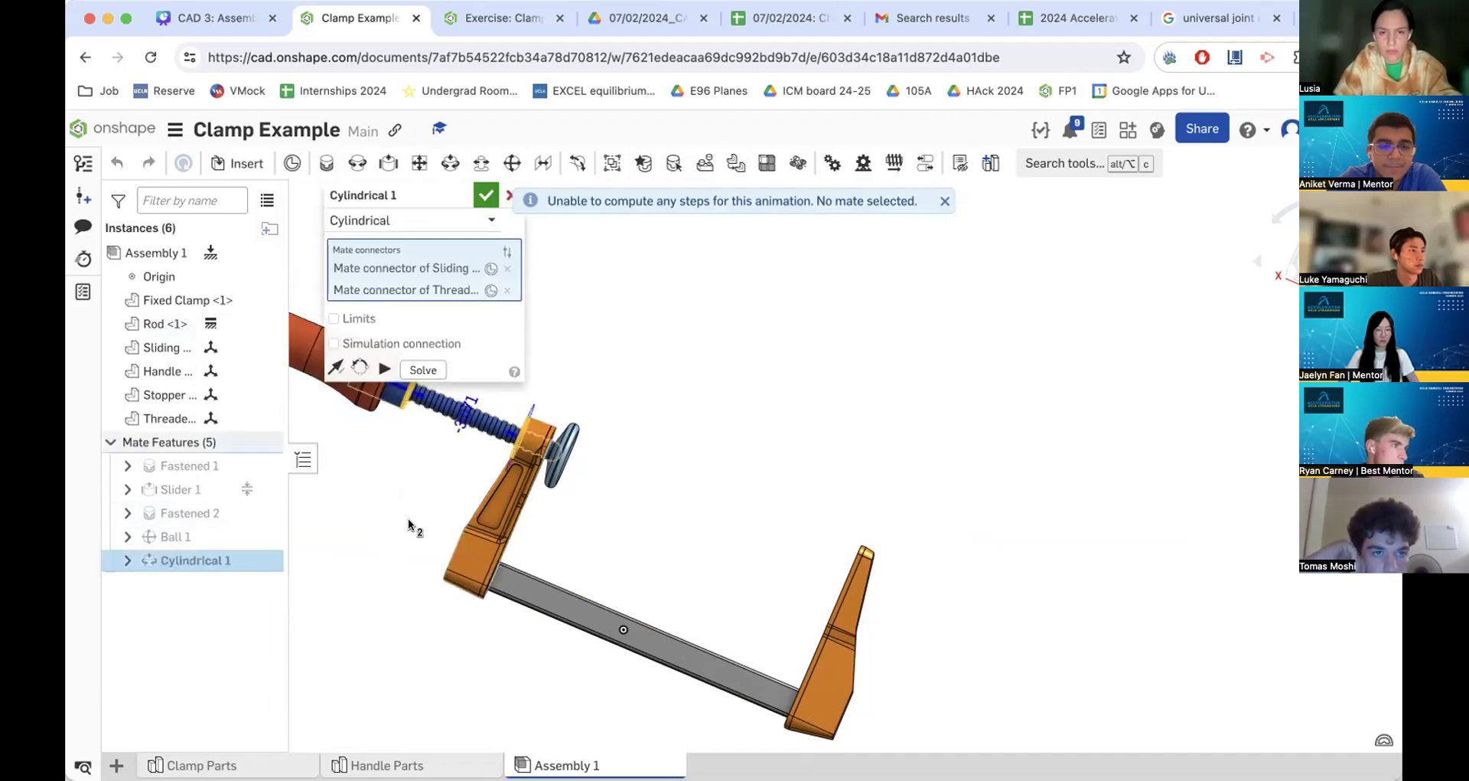
left_click(511, 197)
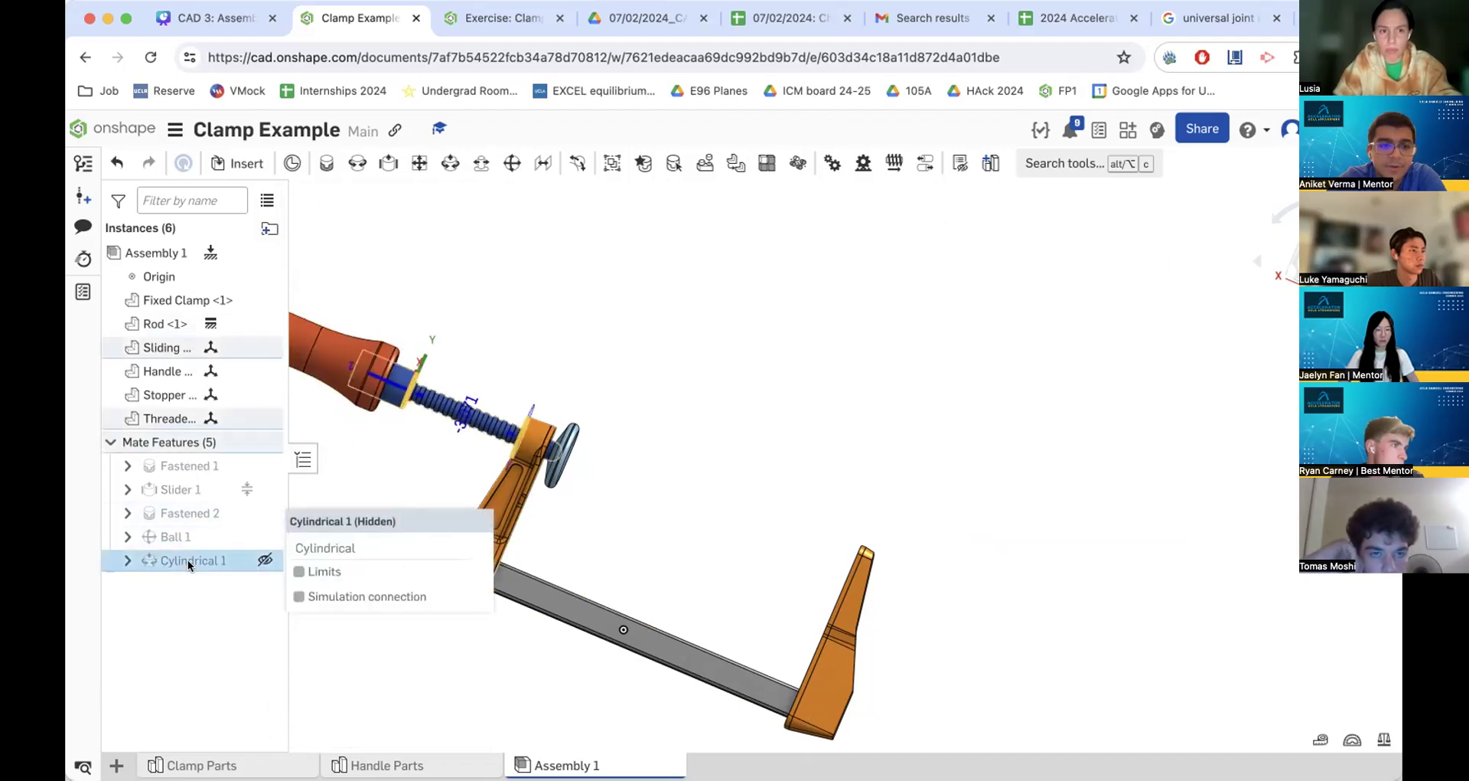
right_click(218, 564)
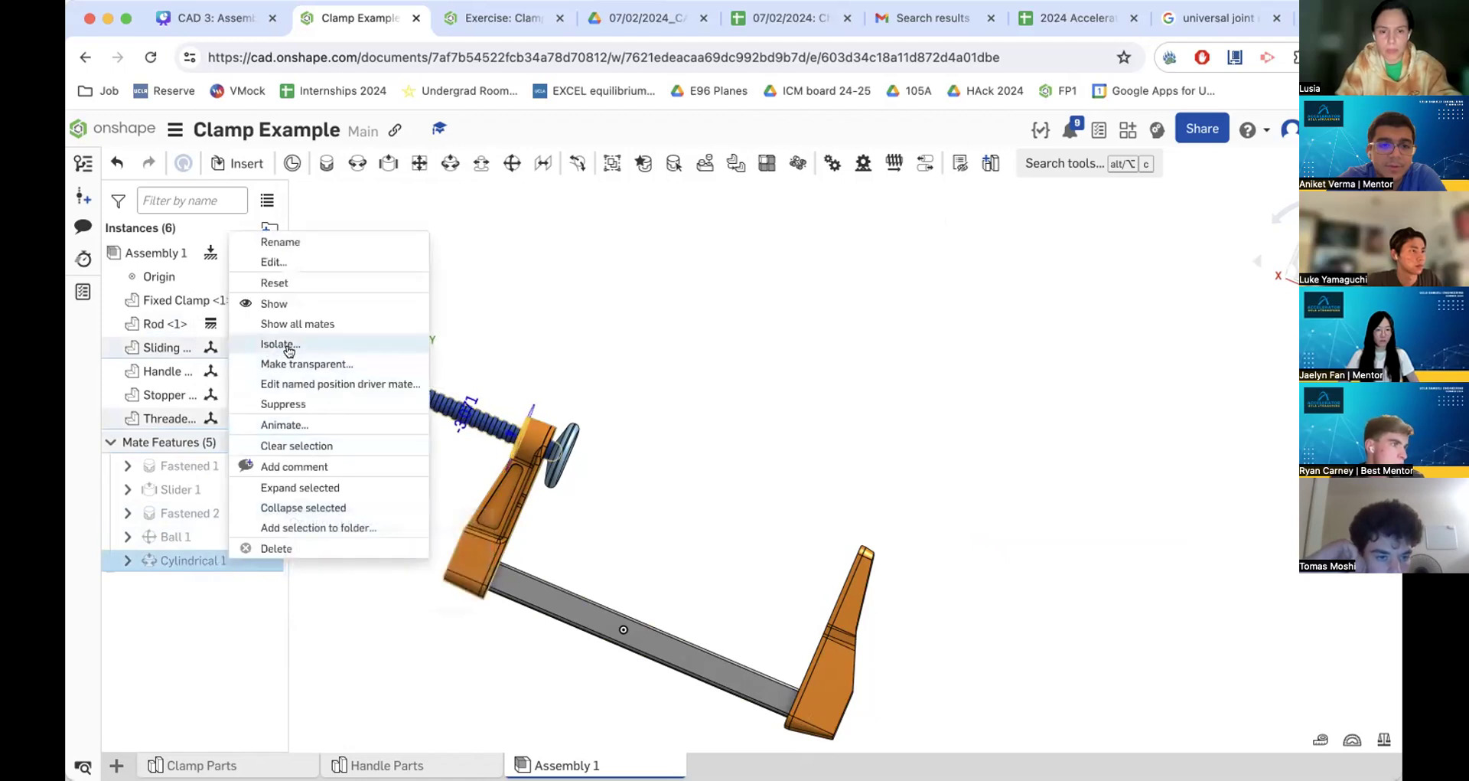
left_click(288, 425)
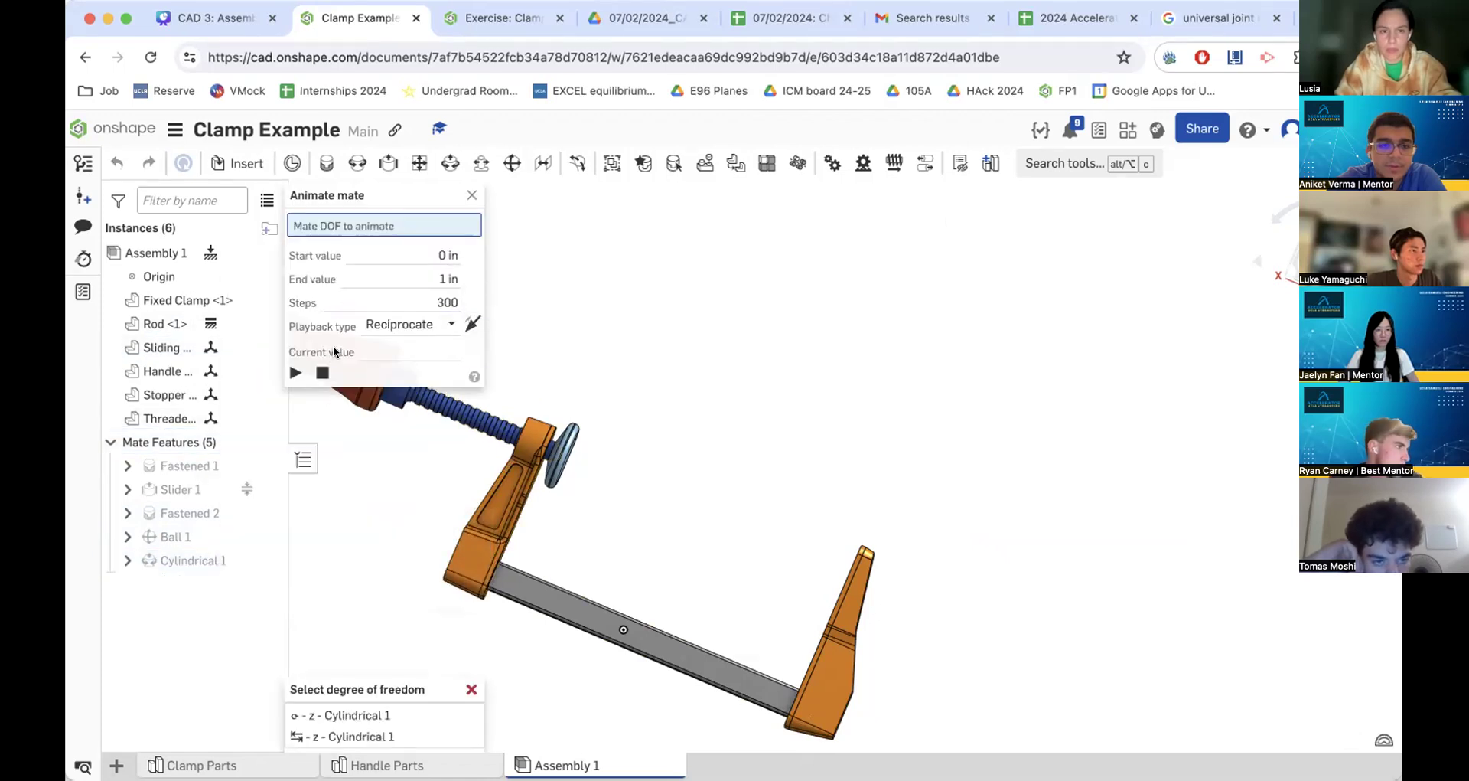
left_click(471, 195)
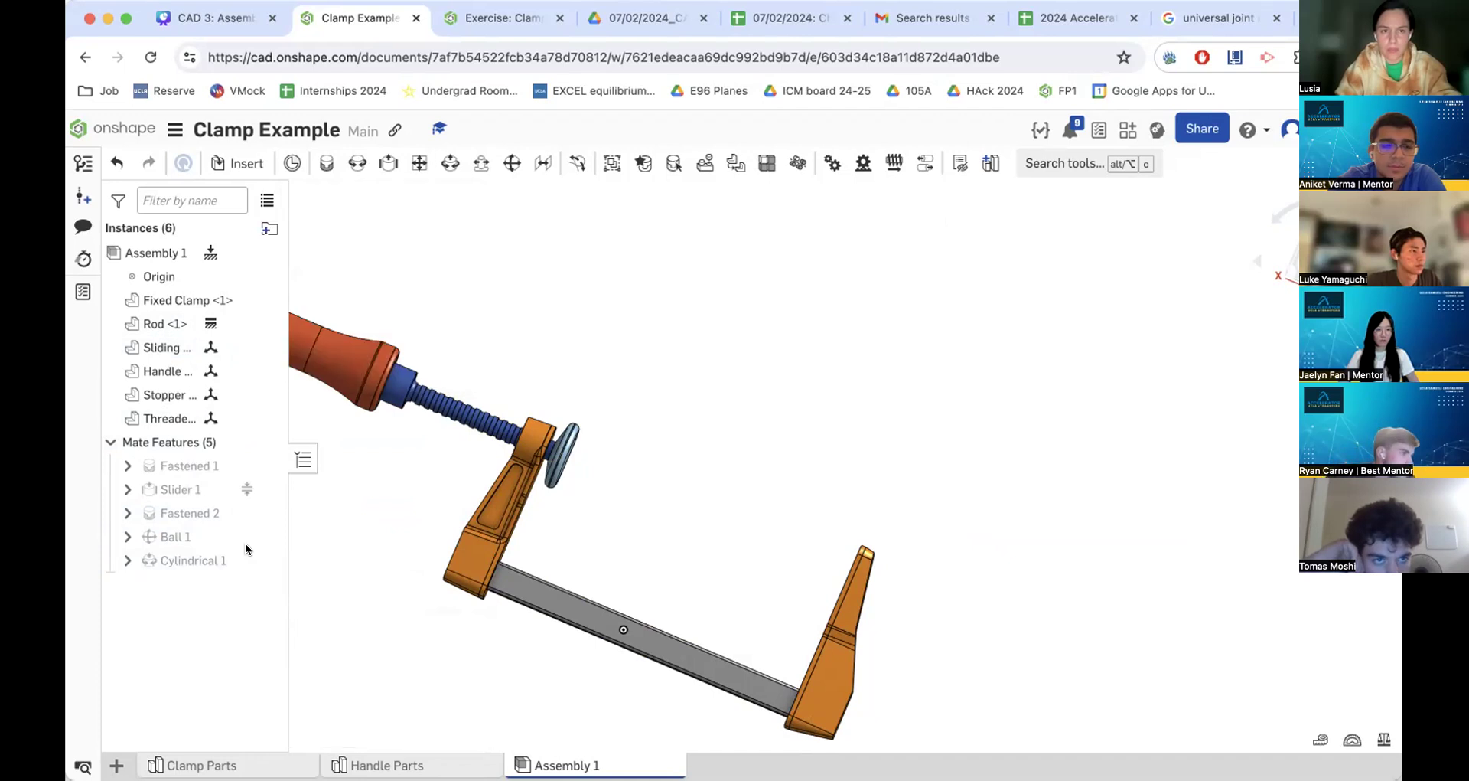
right_click(192, 559)
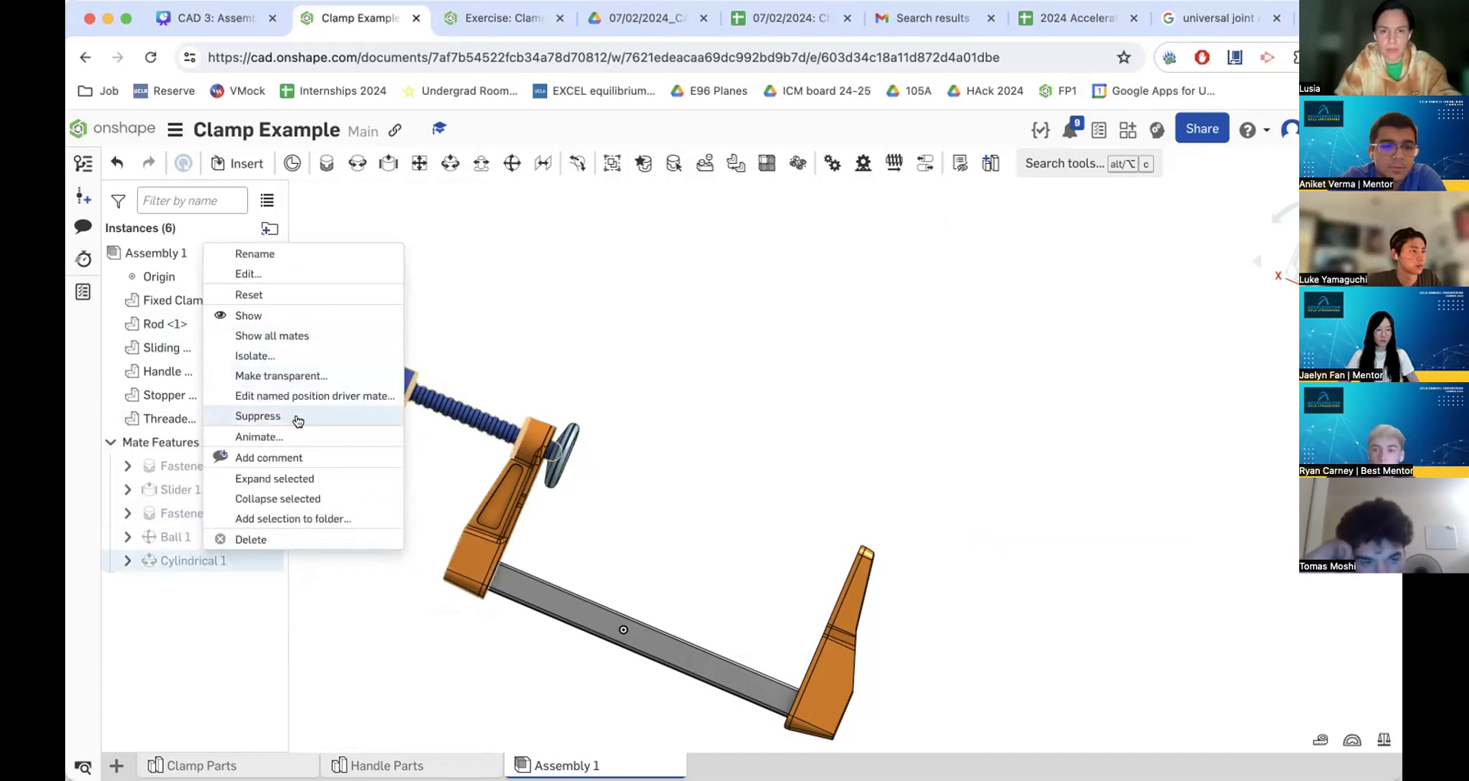
left_click(241, 604)
Enable limits on the cylindrical mate and set its minimum Z distance to -3 in.
double_click(214, 558)
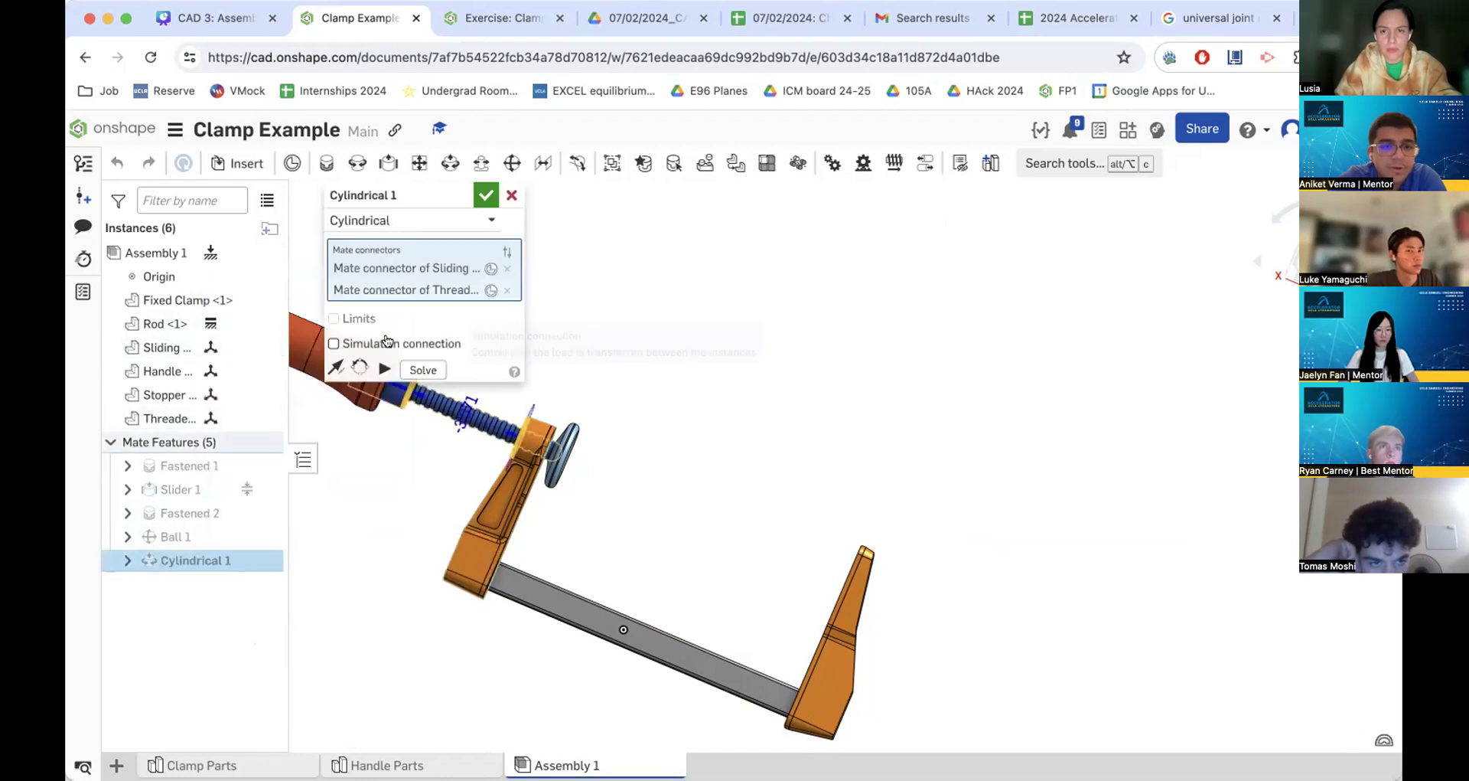
left_click(345, 319)
left_click(441, 346)
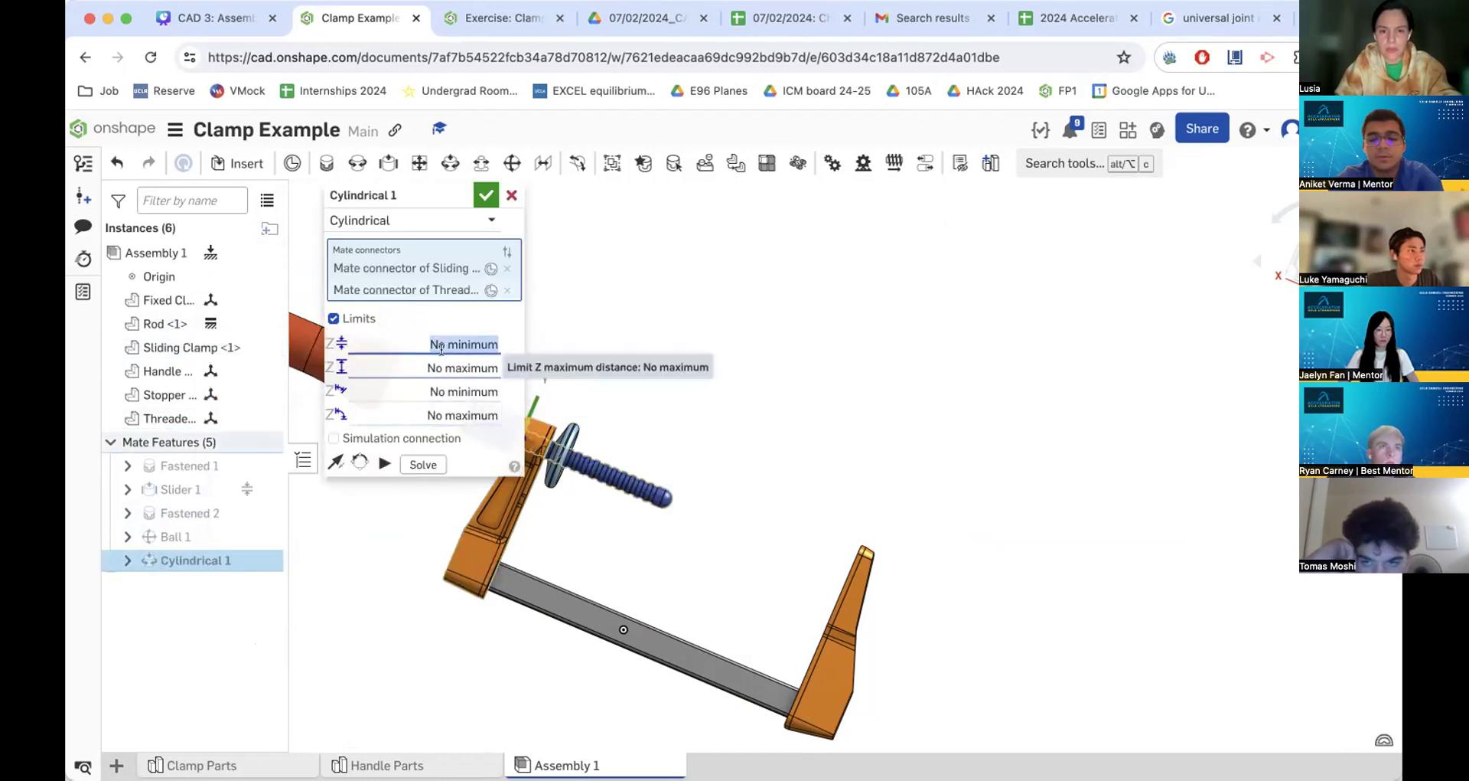
type("-3")
left_click_drag(497, 368, 454, 365)
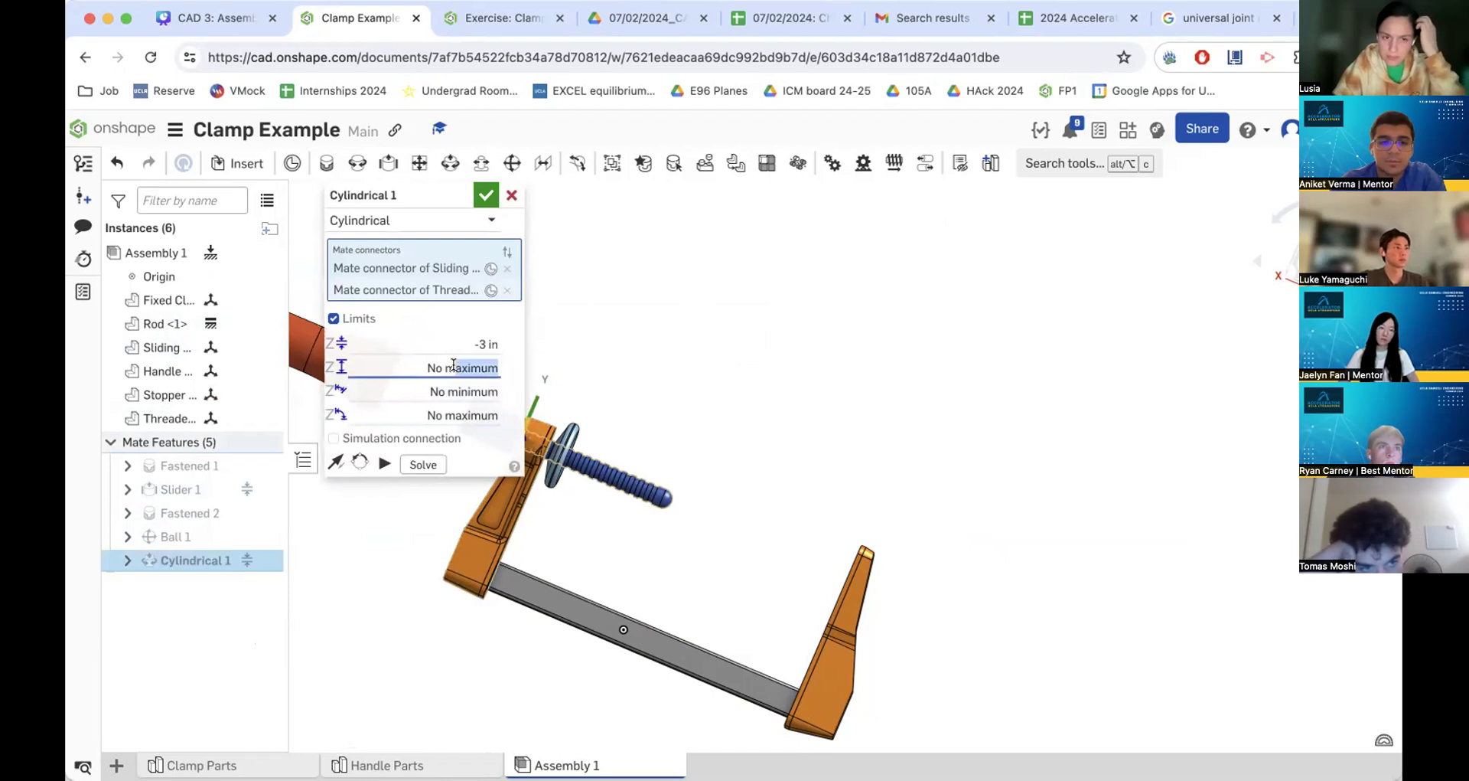
left_click(486, 195)
Try to animate the limited cylindrical mate from 0 in to 1 in with reciprocating playback, and close the animation settings.
right_click(209, 560)
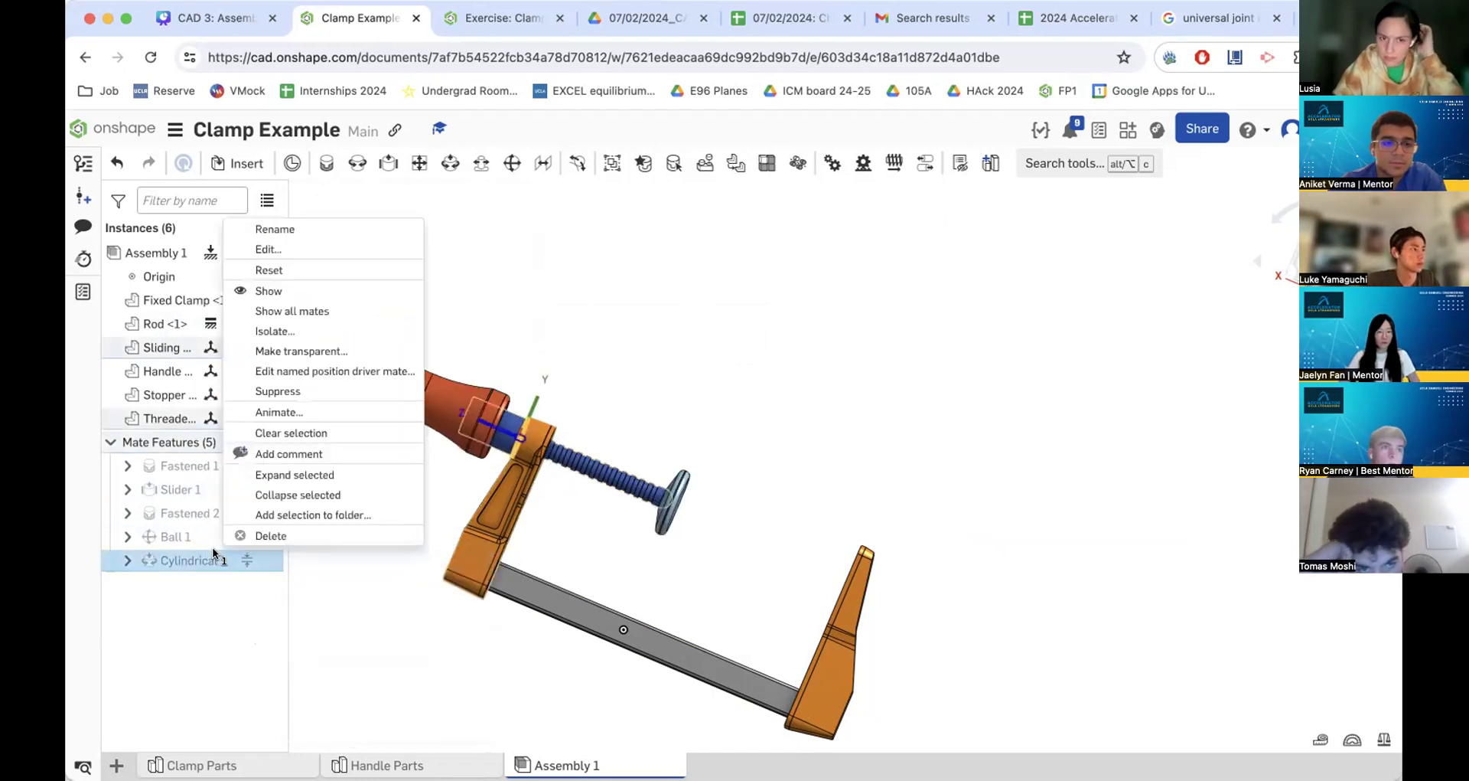
left_click(277, 414)
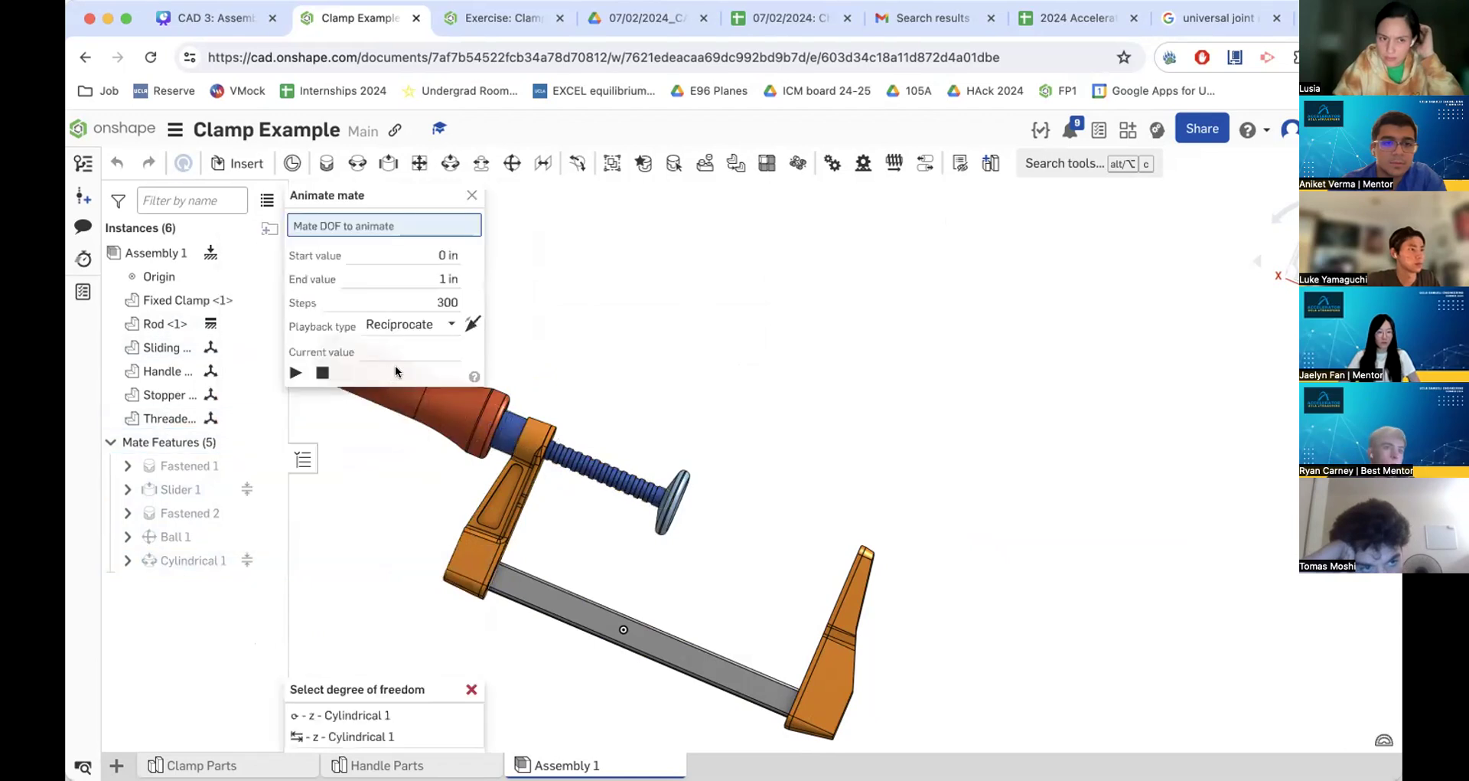
left_click(294, 373)
left_click(470, 195)
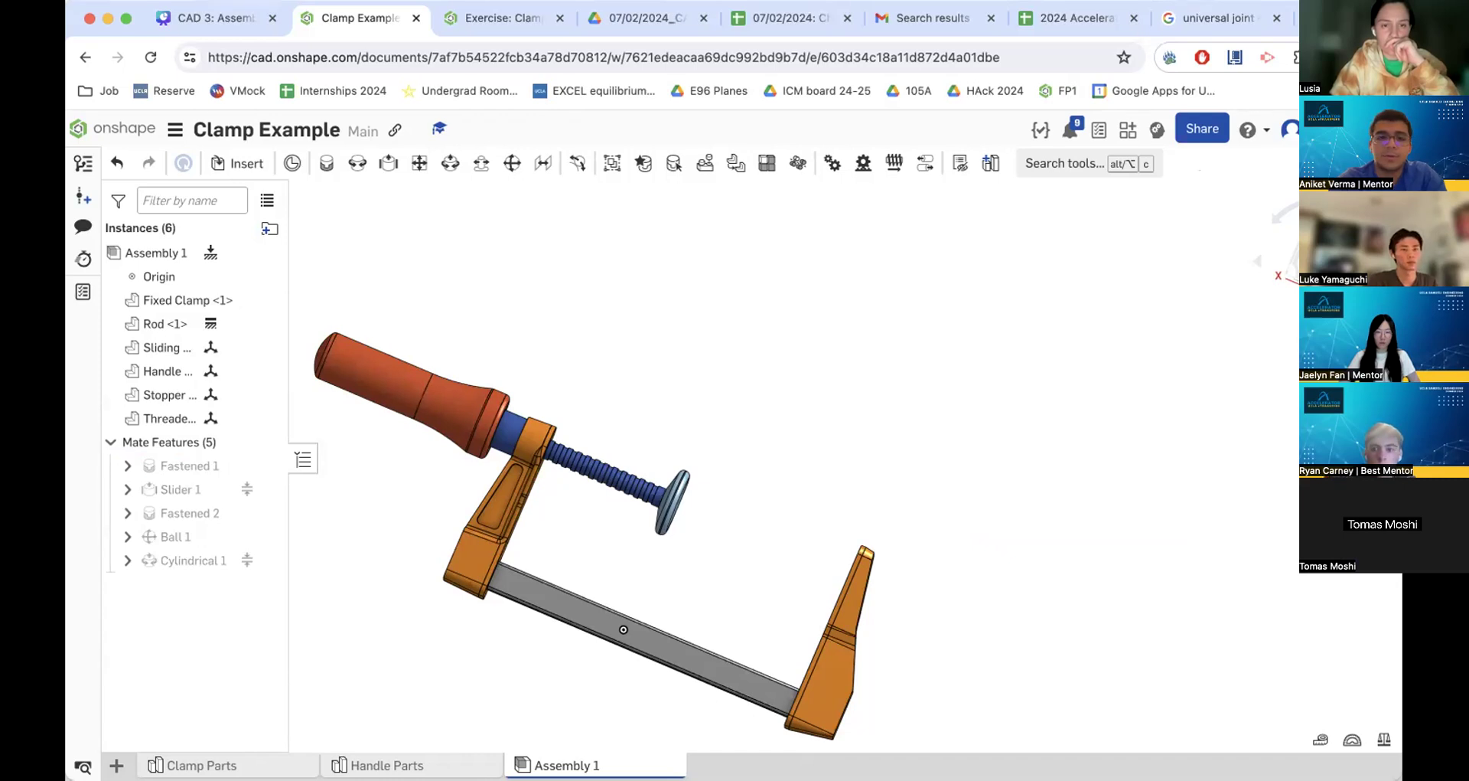
scroll(727, 651, "down", 3)
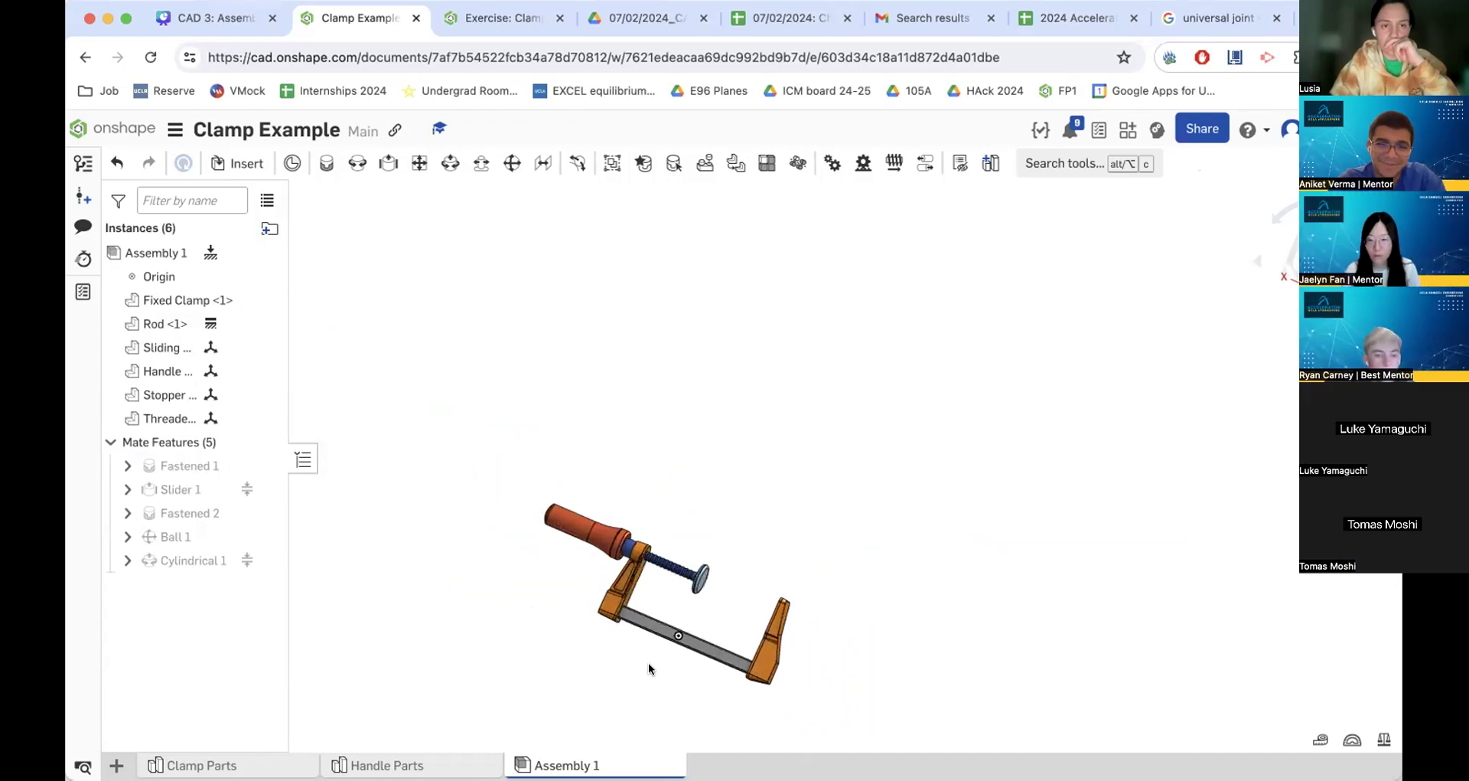
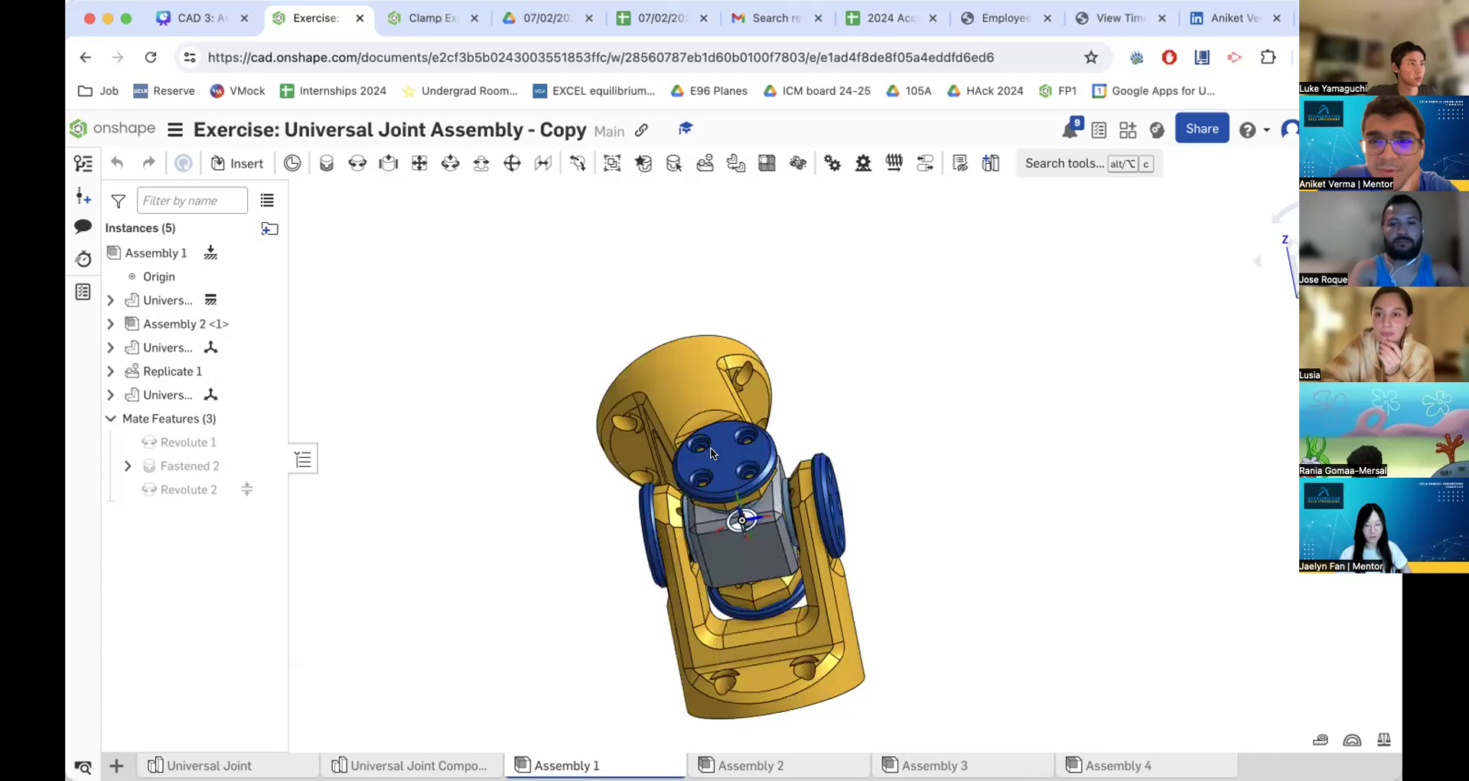
Swing the universal joint's movable yoke around the centre block in Assembly 1 to demonstrate its revolute mates.
left_click_drag(710, 453, 710, 456)
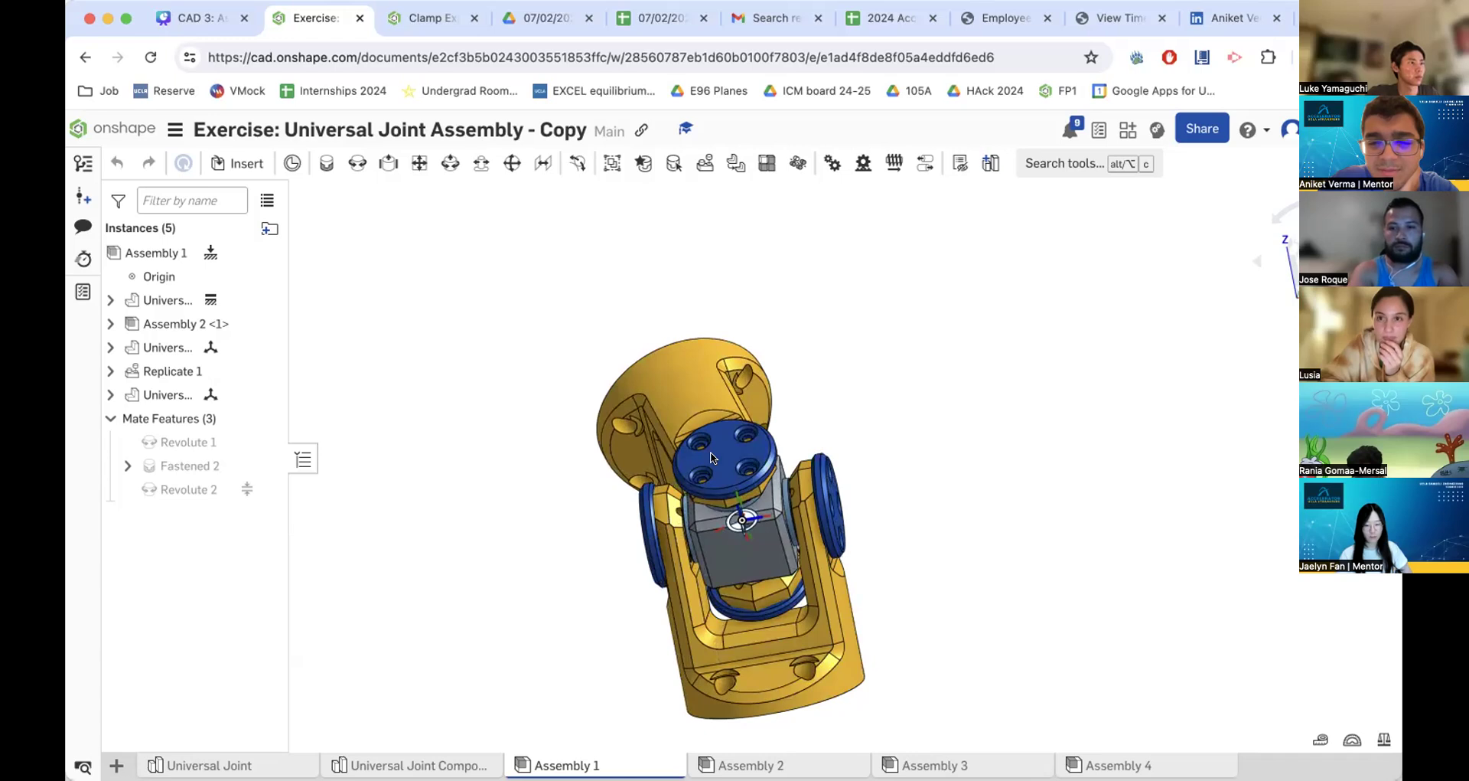
left_click_drag(710, 451, 601, 554)
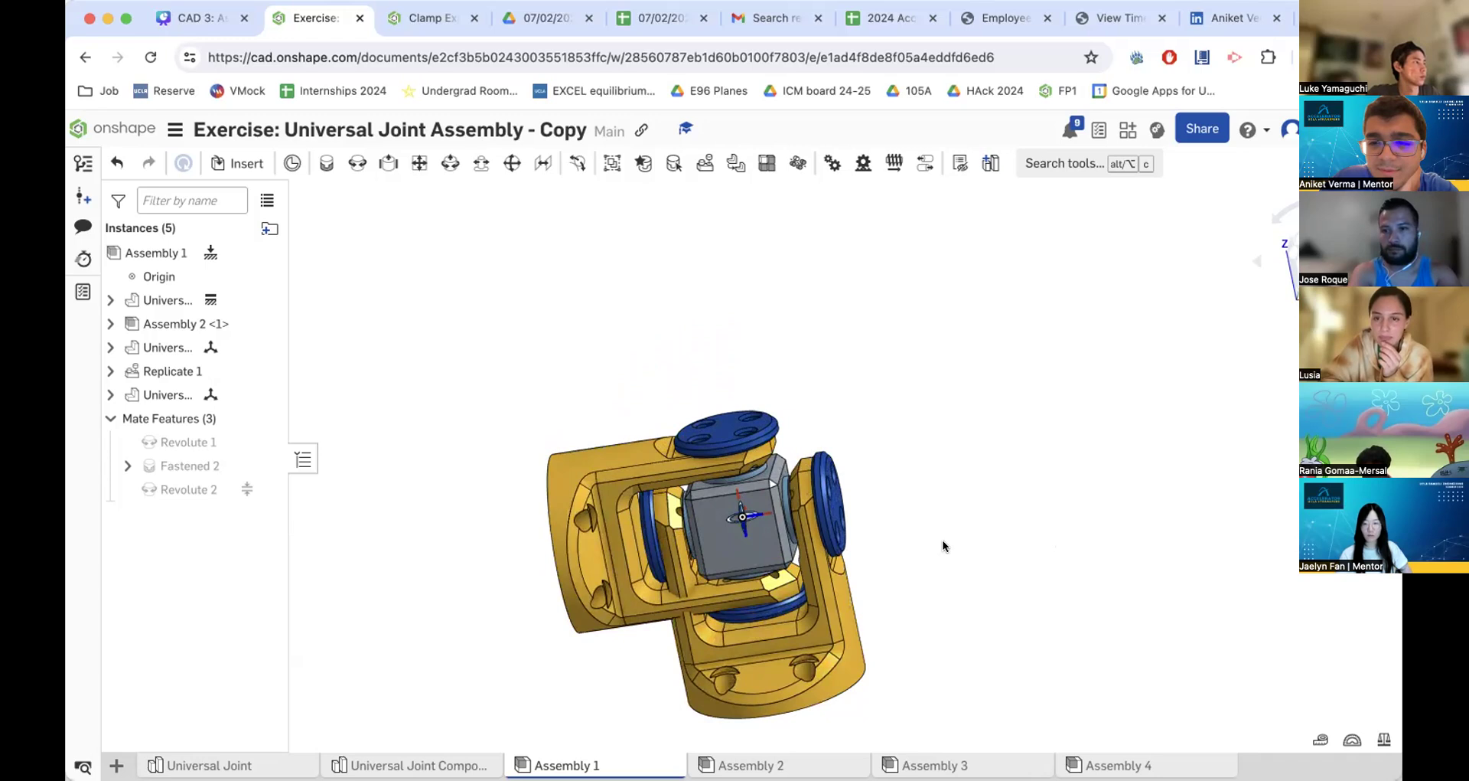
left_click_drag(737, 561, 758, 402)
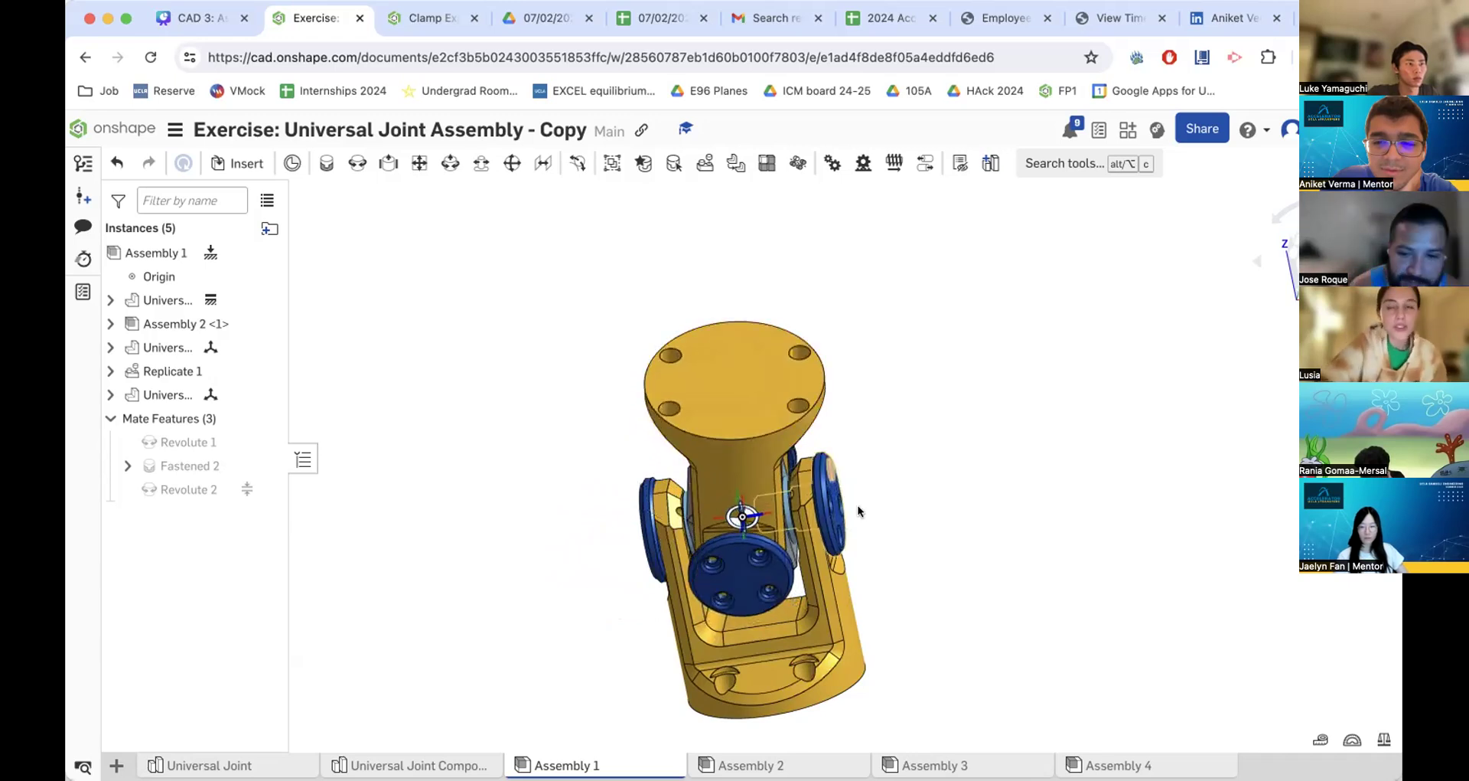
Tilt the movable yoke about the centre block and examine the universal joint's motion from the opposite side.
right_click_drag(890, 571, 906, 546)
key("shift+1")
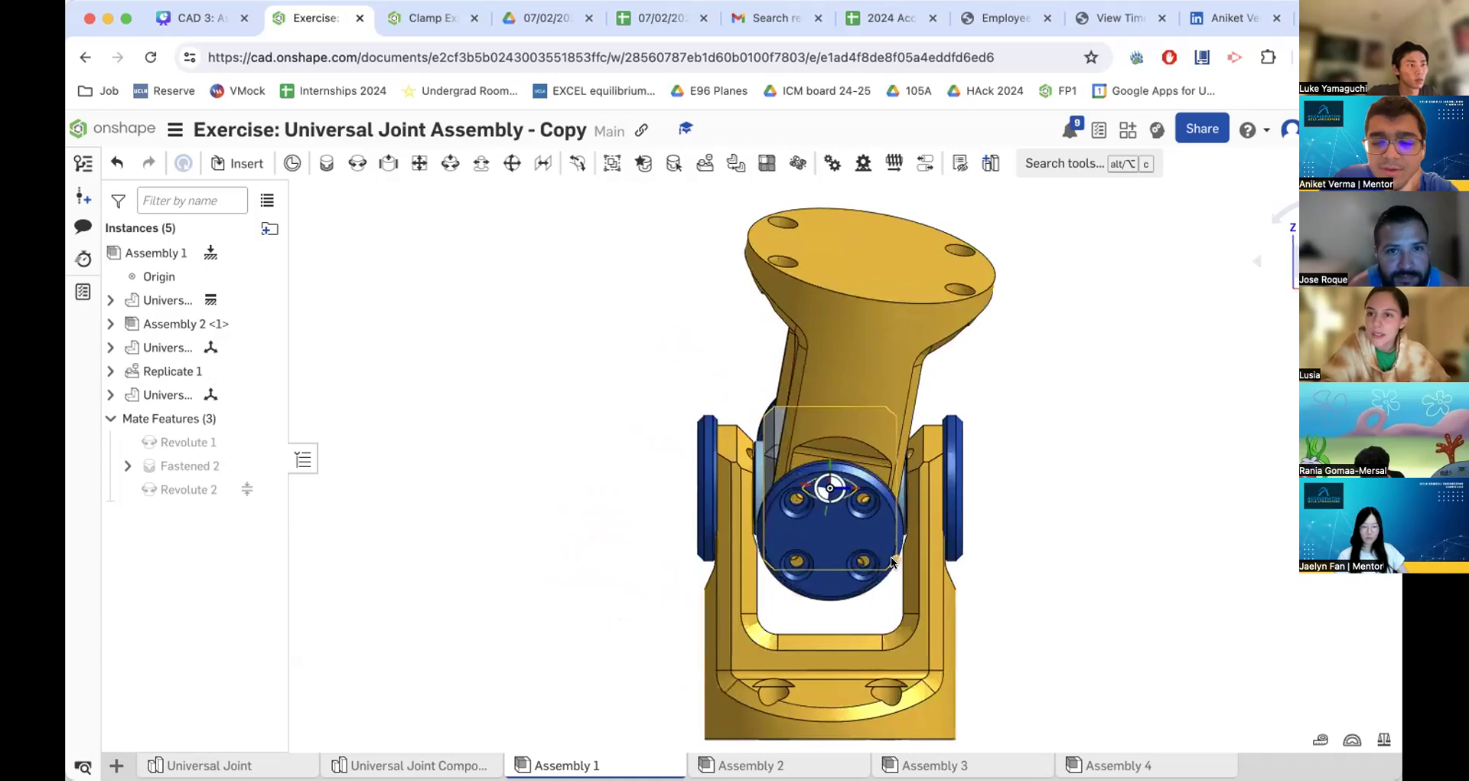
right_click_drag(830, 612, 543, 577)
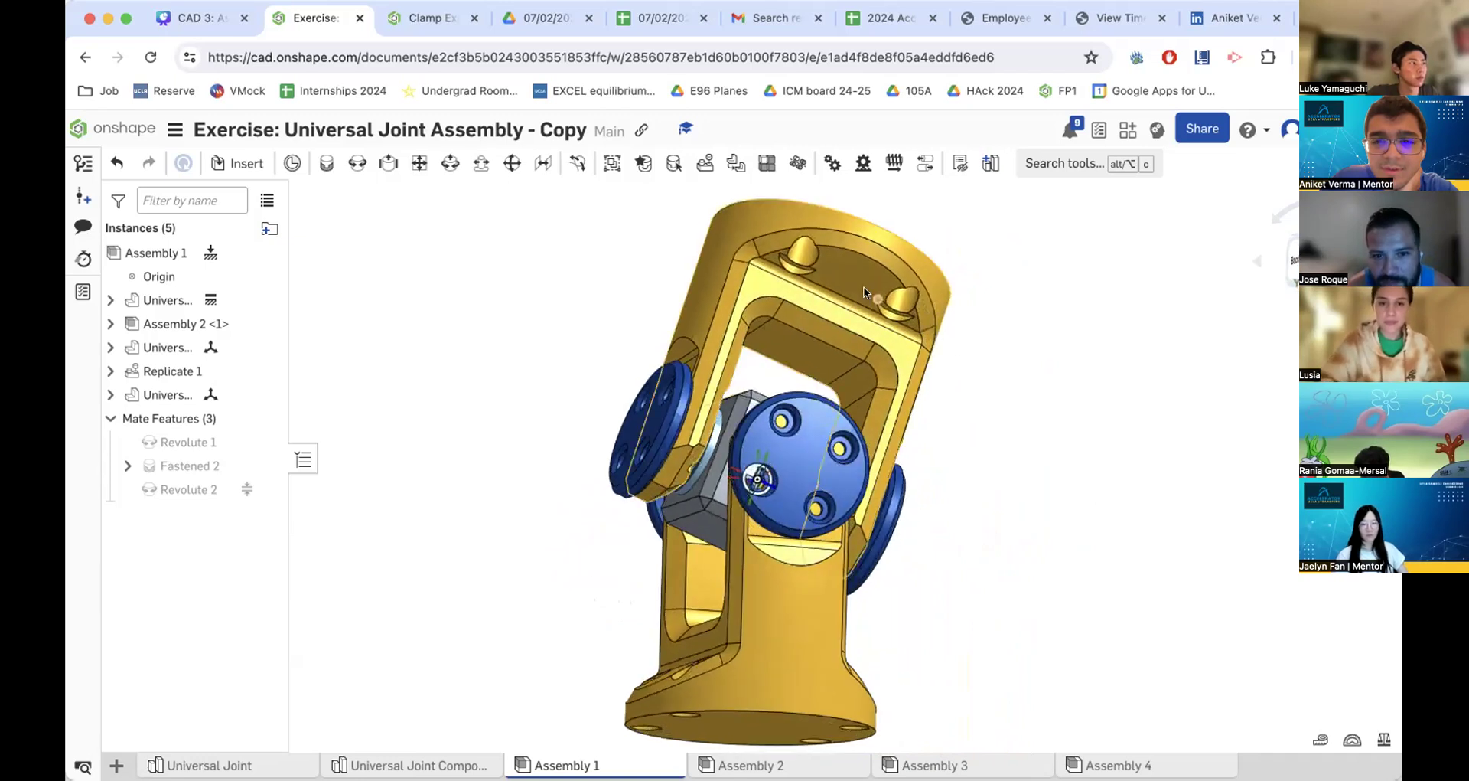
left_click_drag(844, 287, 714, 374)
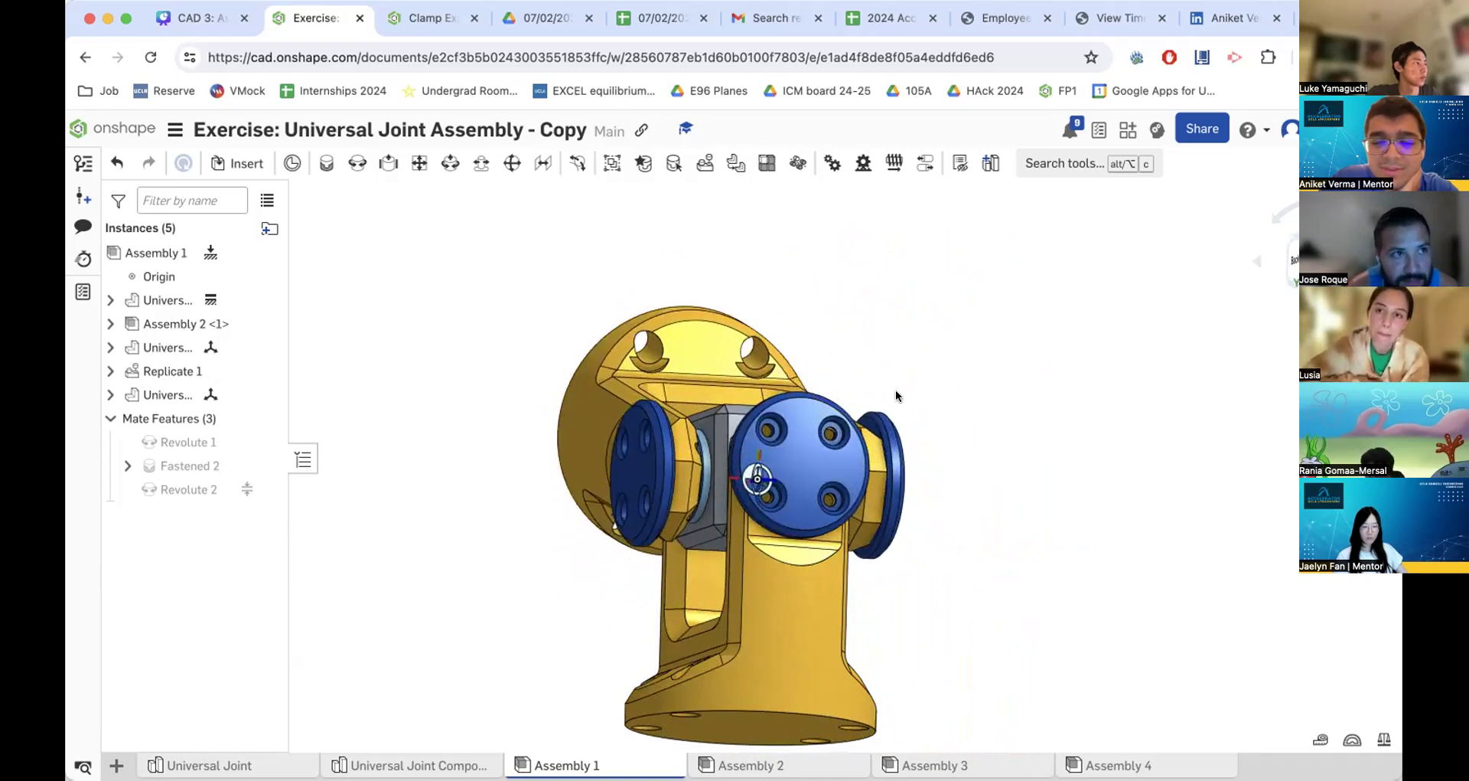
scroll(897, 390, "down", 1)
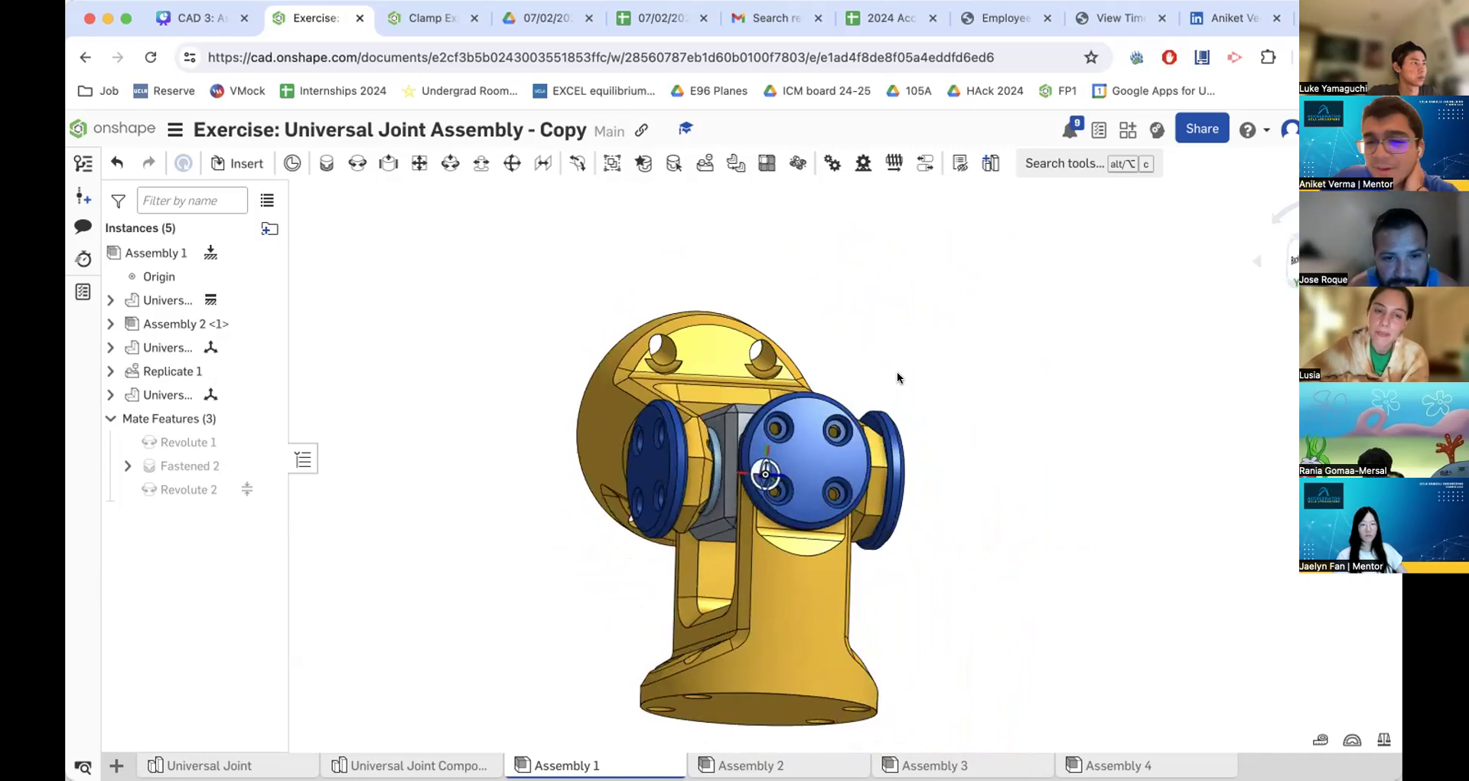
right_click_drag(893, 371, 860, 401)
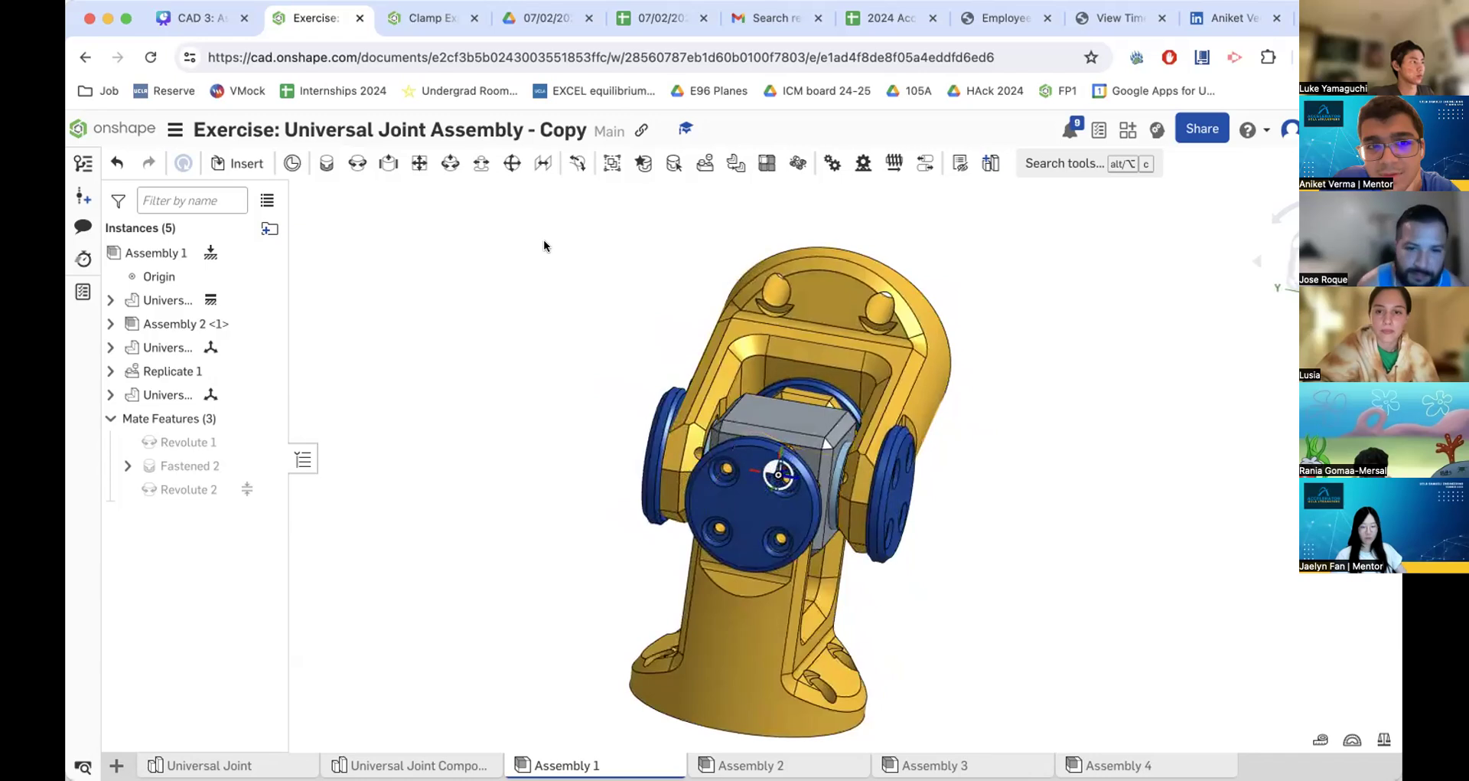
mouse_move(862, 356)
right_mouse_down()
mouse_move(823, 341)
mouse_move(847, 365)
mouse_move(848, 351)
mouse_move(846, 370)
right_mouse_up()
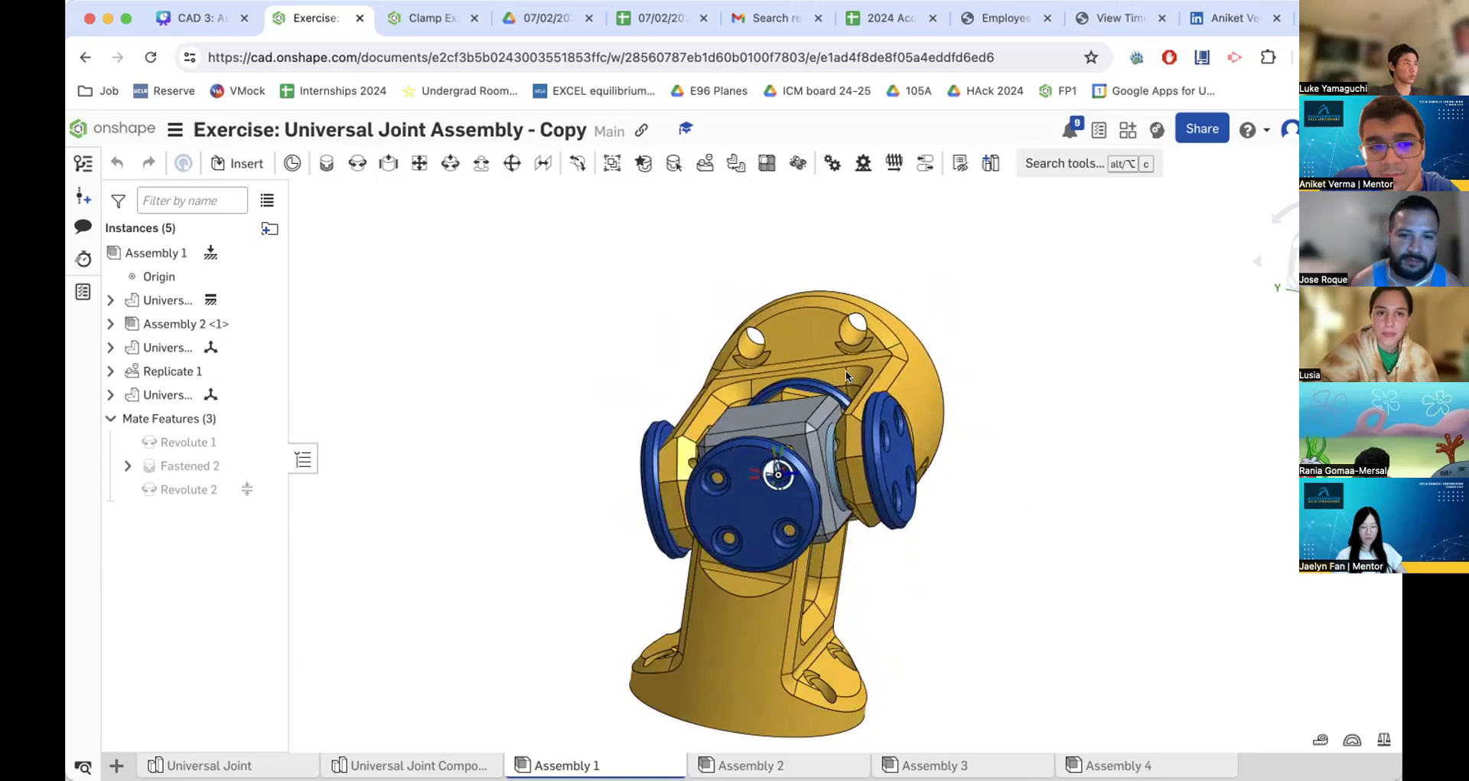
Review the Replicate feature's instance, matched mate and target faces, and close it without changes.
double_click(166, 370)
scroll(422, 452, "down", 3)
scroll(525, 492, "up", 3)
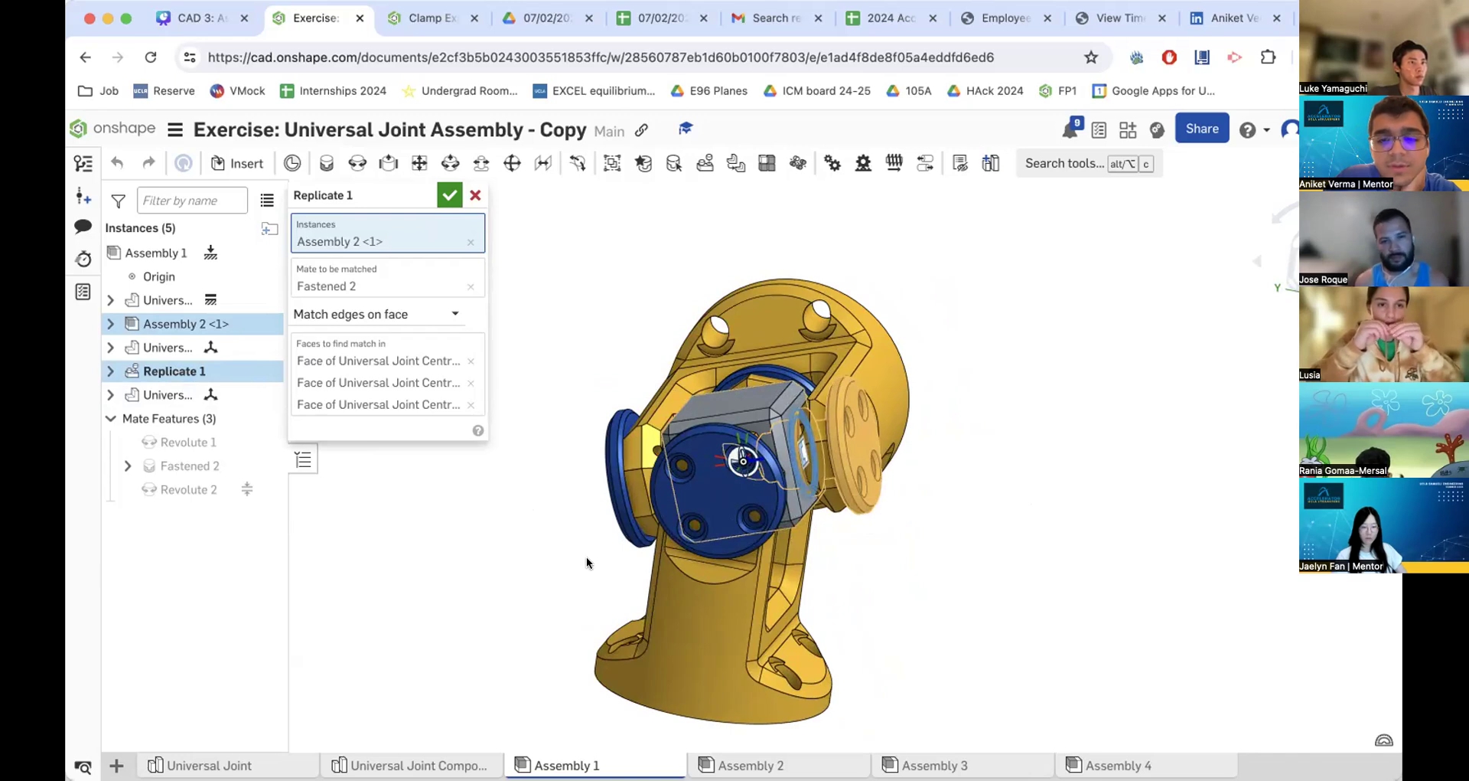
left_click(474, 193)
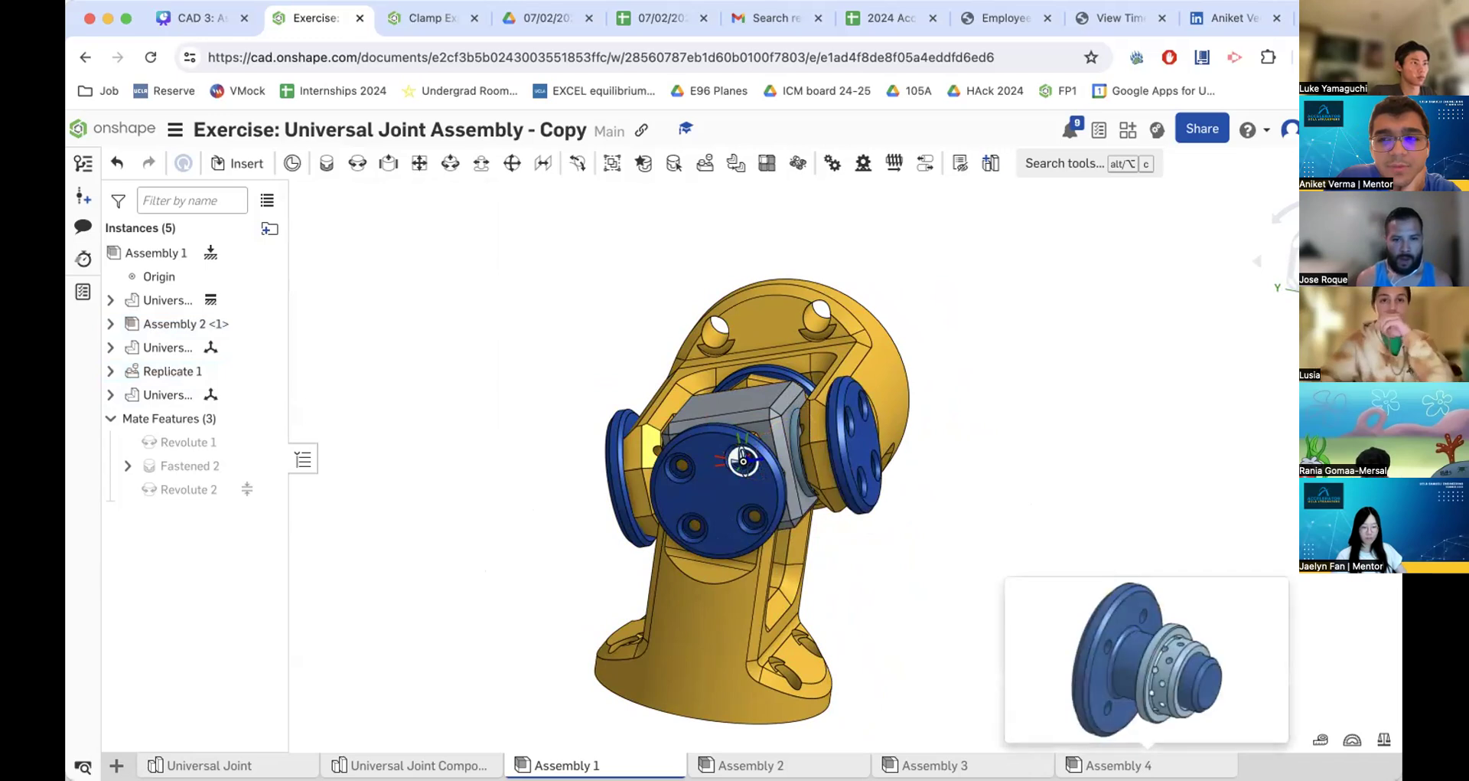
Open Assembly 4 and move the fastened flanged pin and bushing to the opposite side of the origin.
left_click(1146, 765)
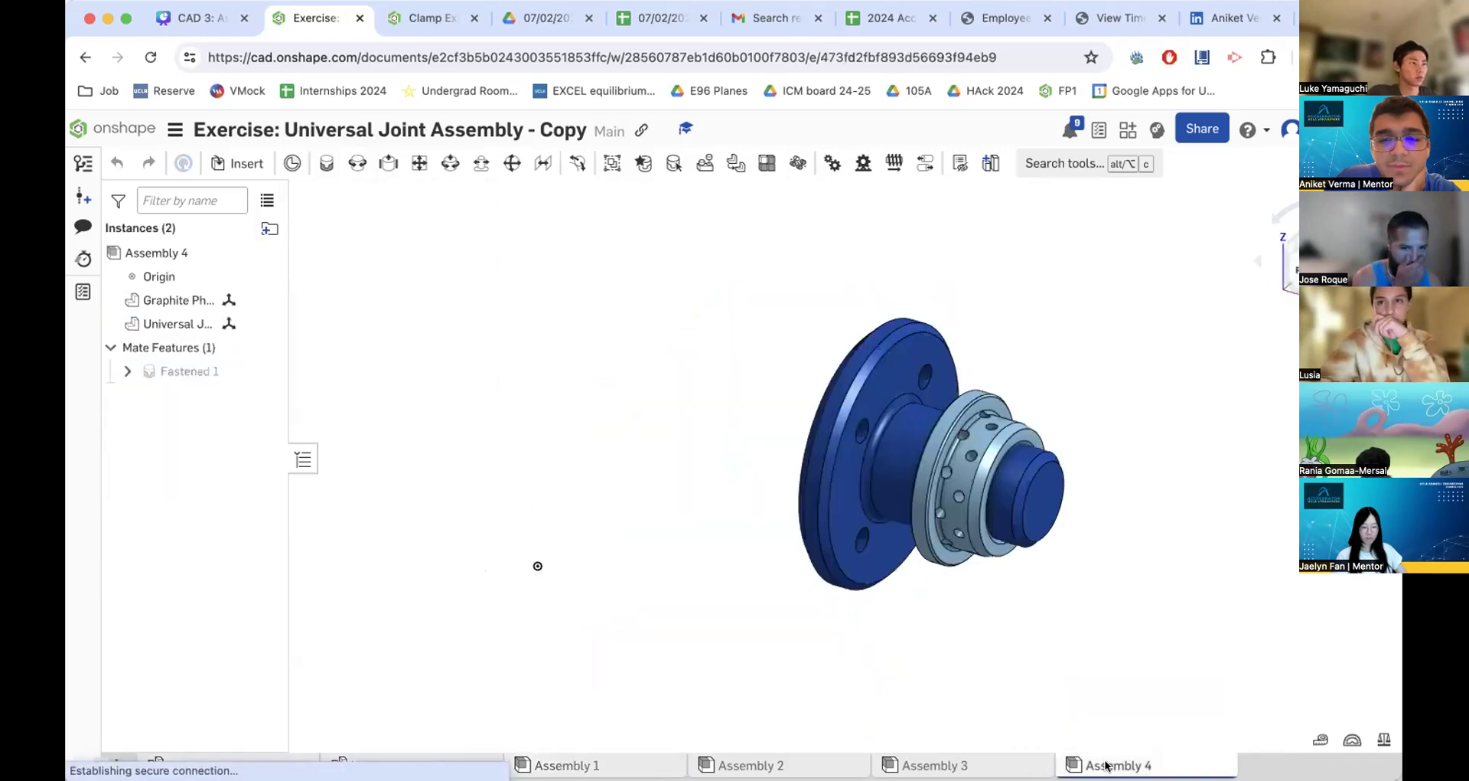
scroll(845, 533, "down", 5)
scroll(949, 533, "up", 3)
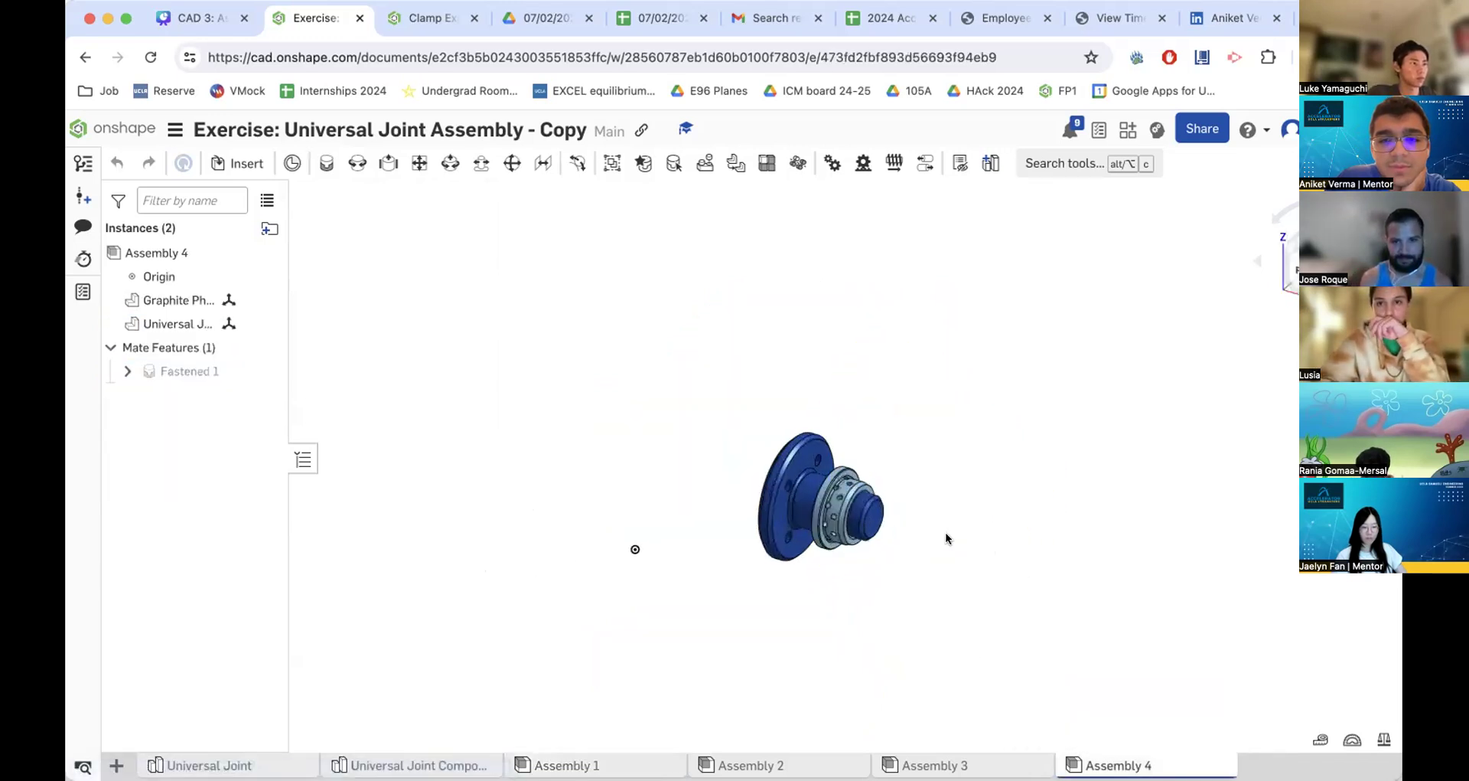
scroll(905, 525, "up", 2)
scroll(901, 525, "down", 2)
mouse_move(754, 453)
left_mouse_down()
mouse_move(859, 558)
mouse_move(891, 557)
mouse_move(634, 422)
mouse_move(750, 429)
left_mouse_up()
left_click(675, 467)
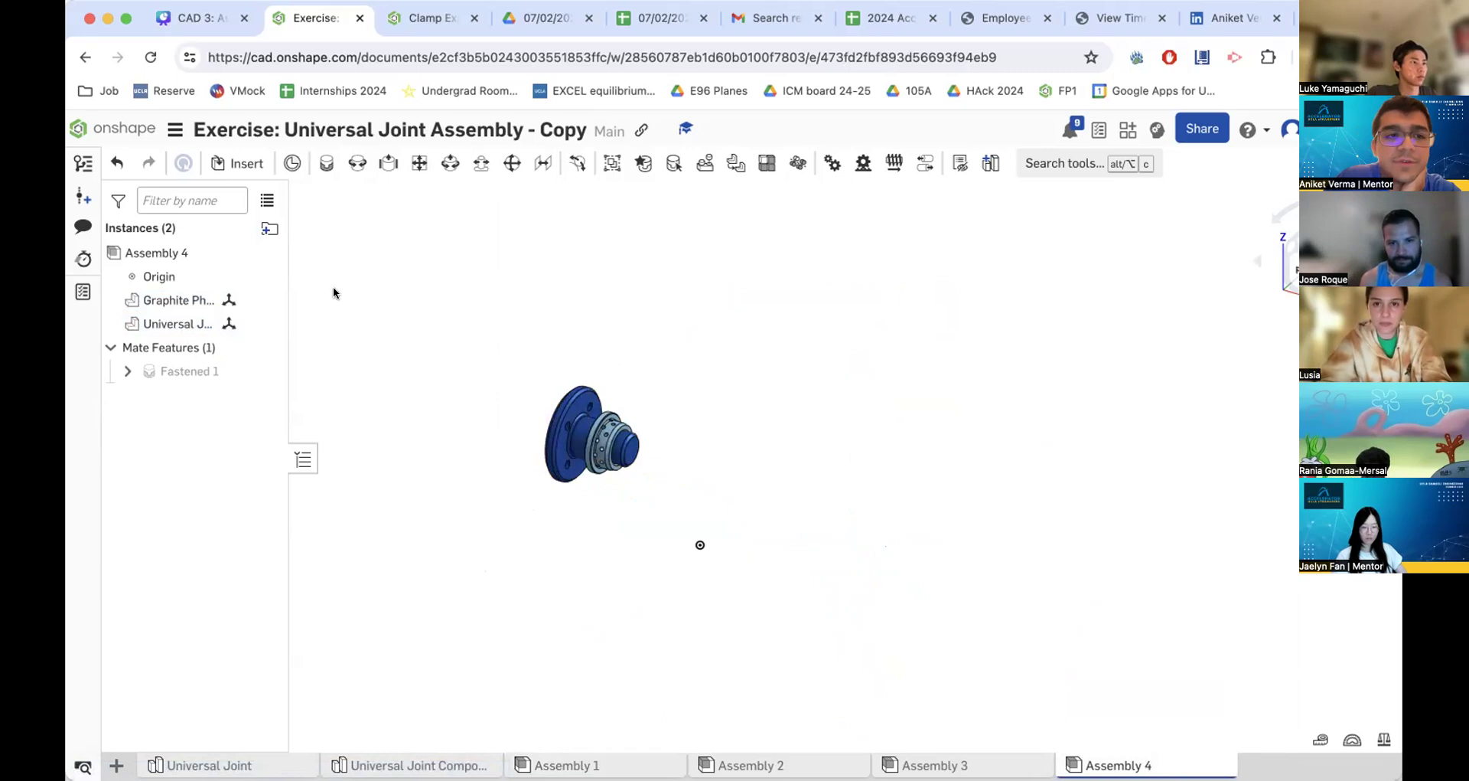
Try to insert all parts of the Universal Joint Components studio into Assembly 4 and select the new pin and bushing.
left_click(243, 164)
left_click(396, 453)
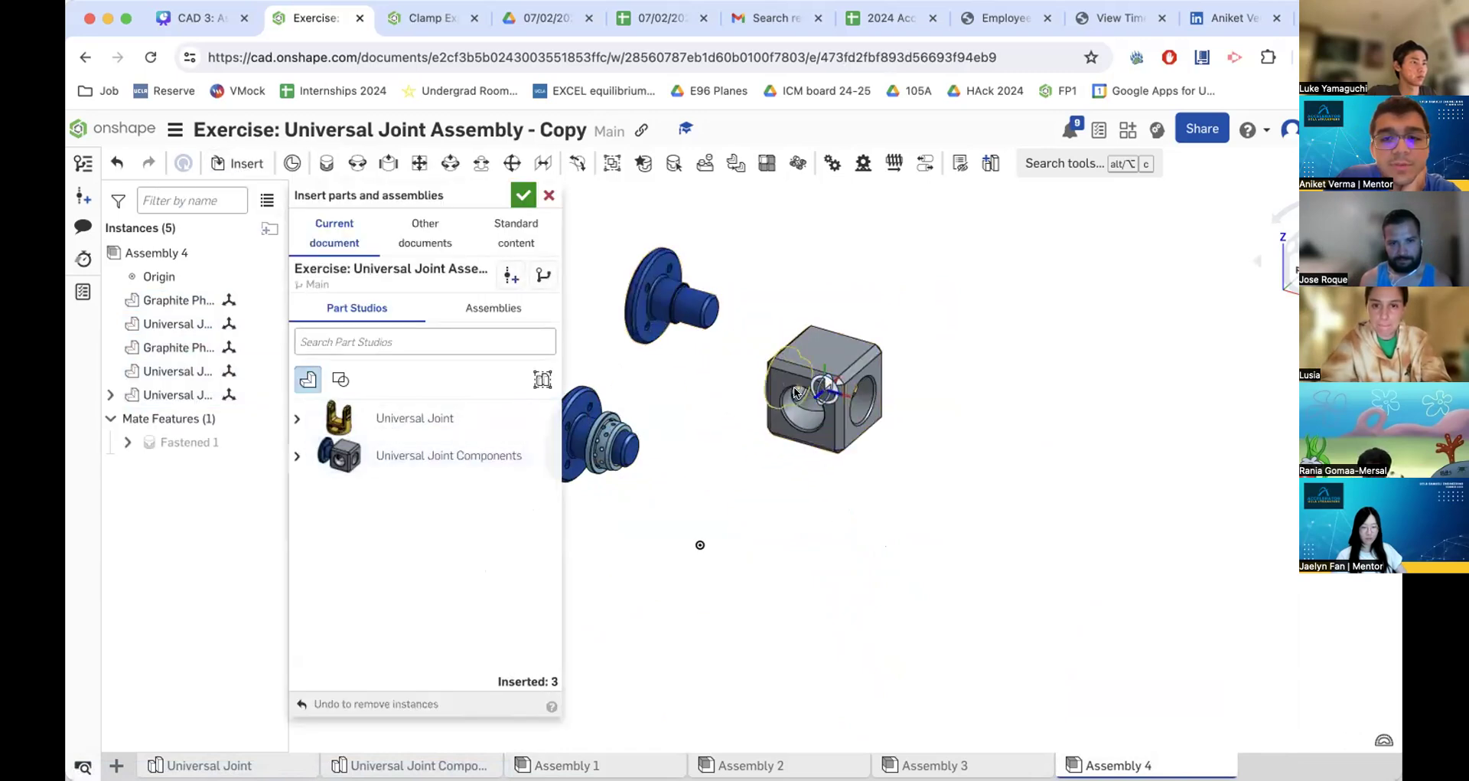
left_click(667, 314)
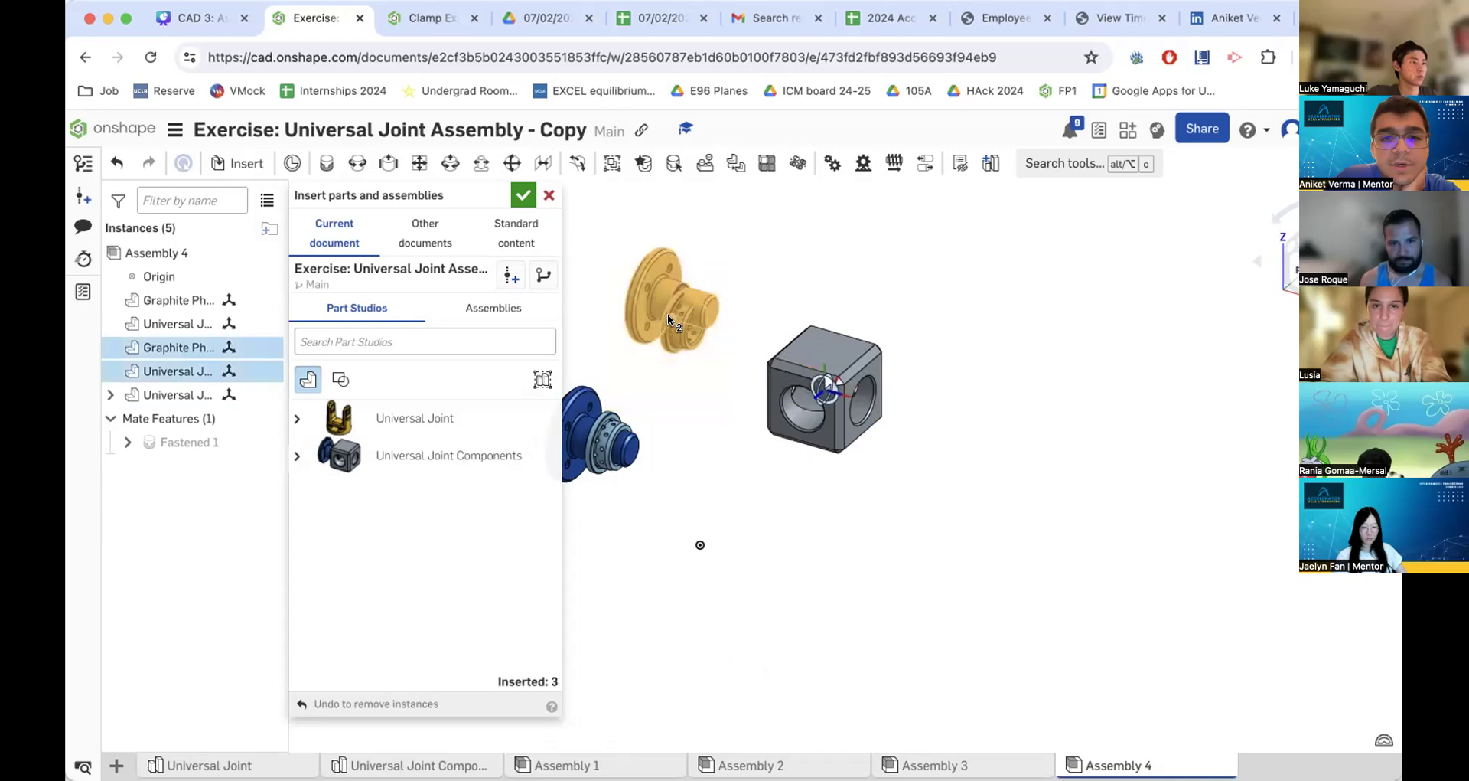
right_click(671, 305)
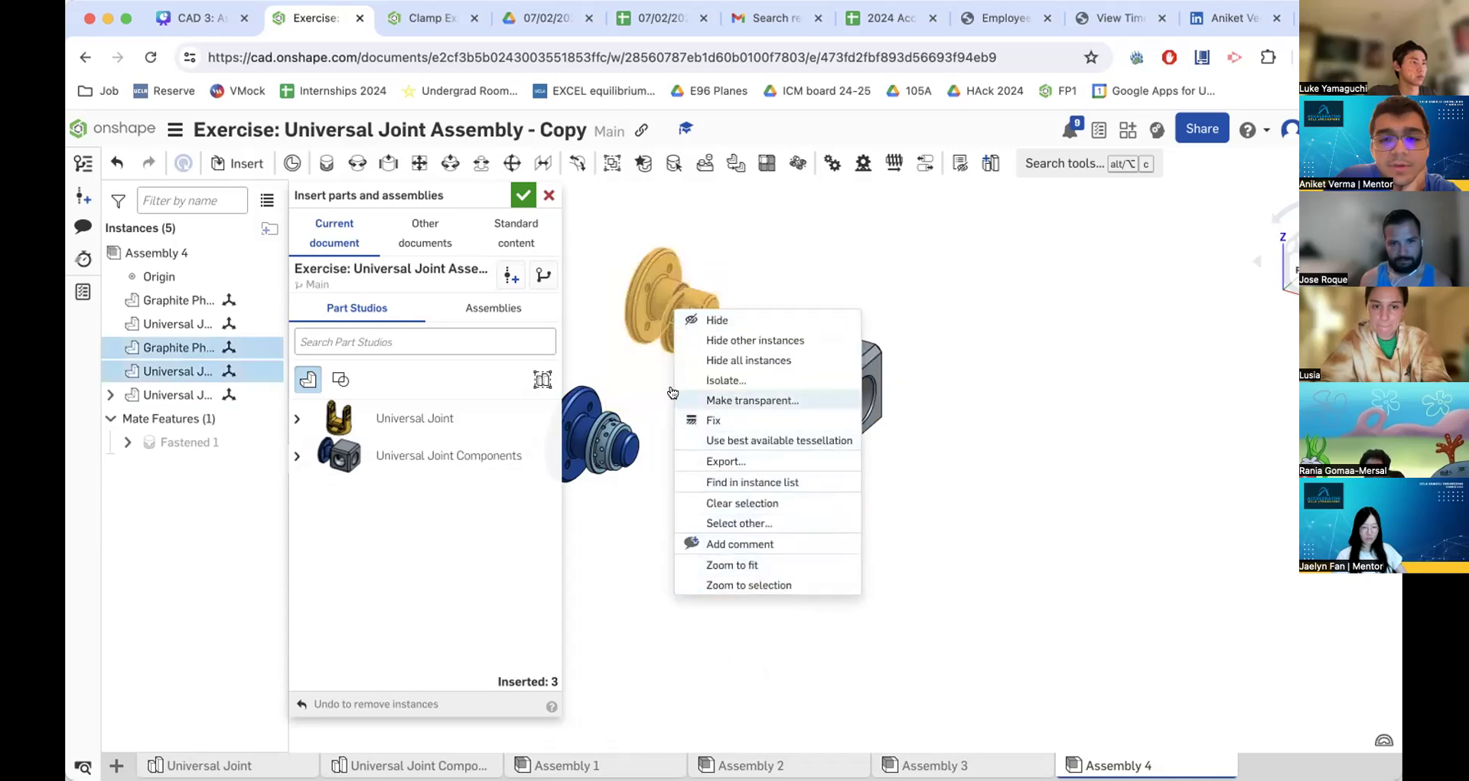
left_click(650, 379)
left_click(648, 365)
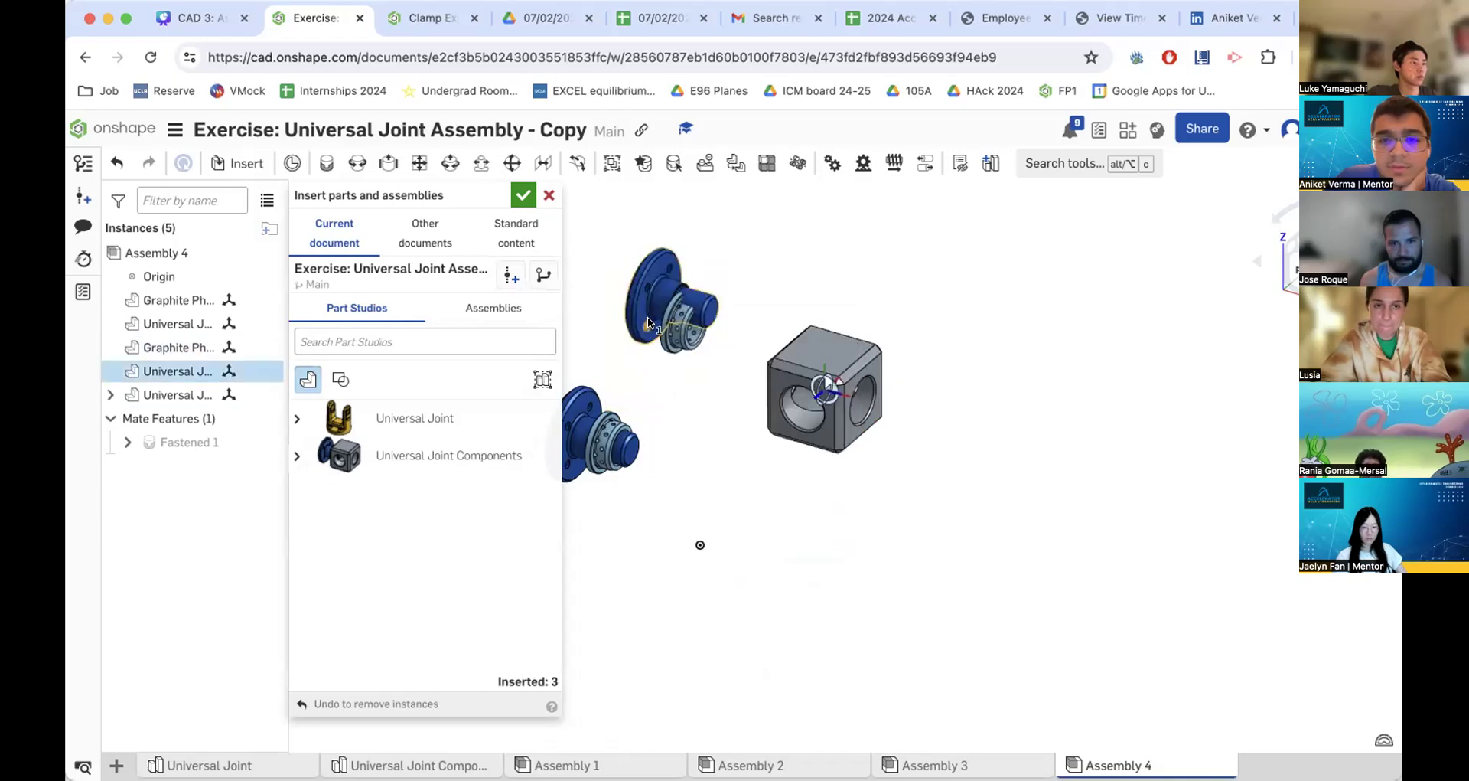
right_click(667, 326)
left_click(675, 599)
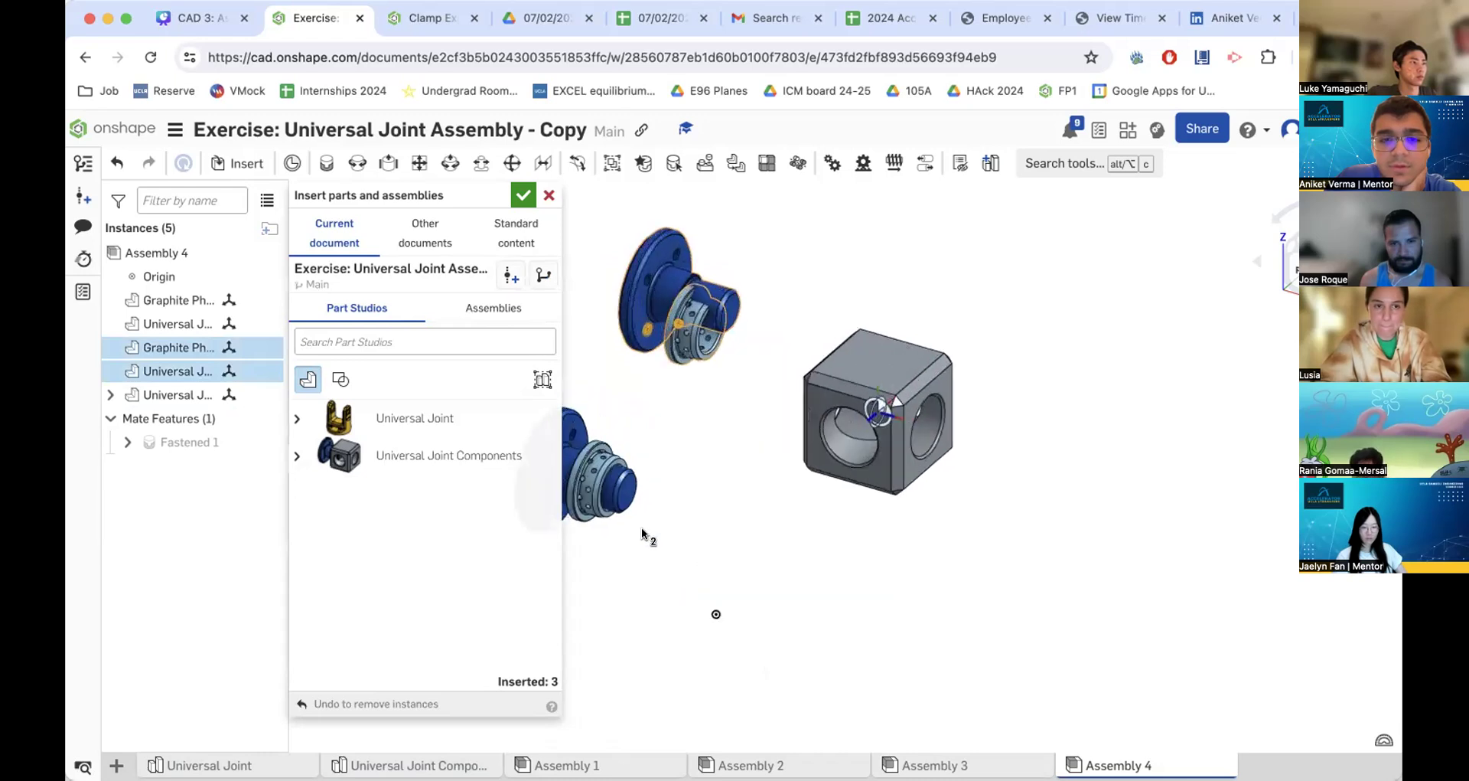
Reposition and select the original fastened pin and bushing, and cancel the insertion of the extra Universal Joint Components parts.
scroll(662, 512, "down", 10)
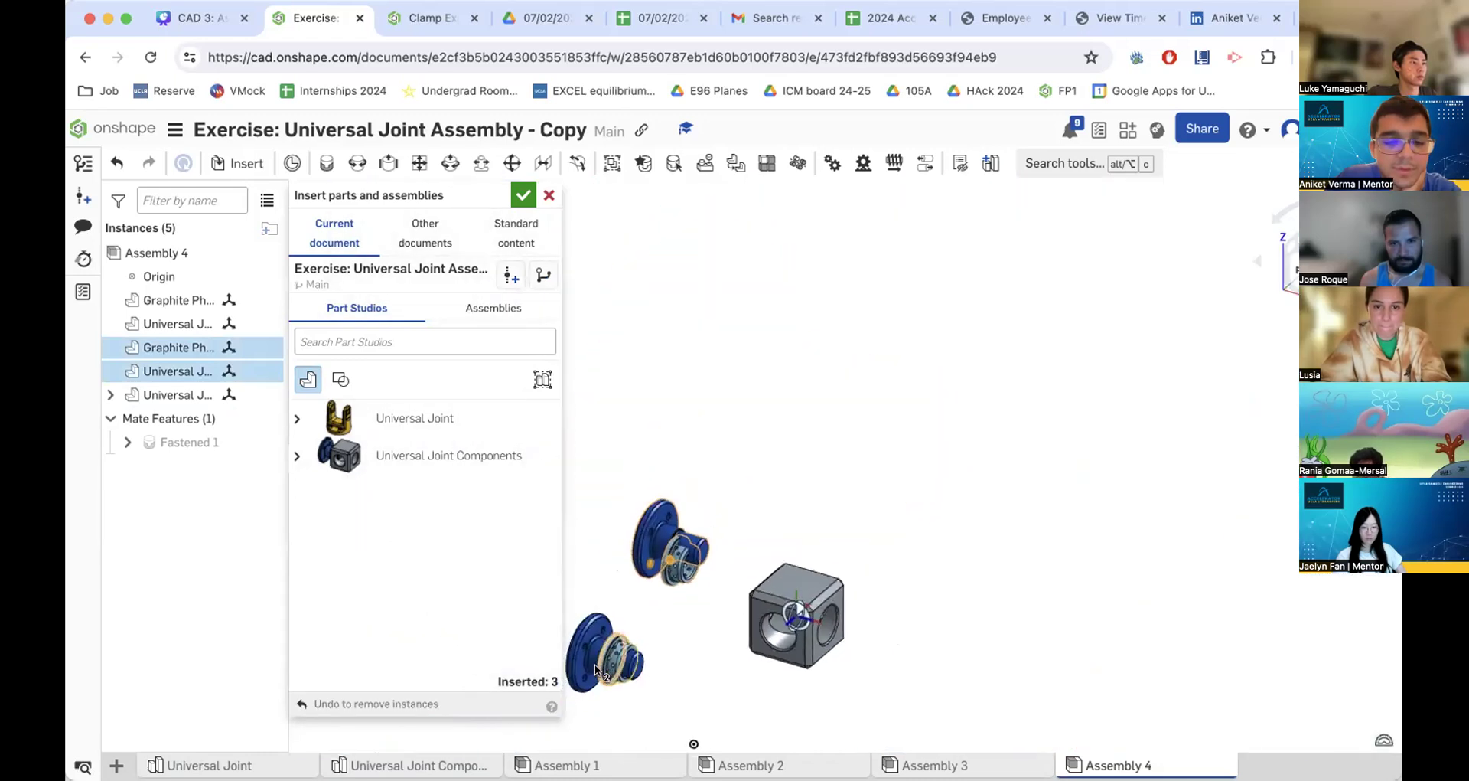
scroll(583, 681, "up", 5)
left_click_drag(627, 581, 807, 516)
left_click(726, 391)
left_click_drag(633, 420, 897, 690)
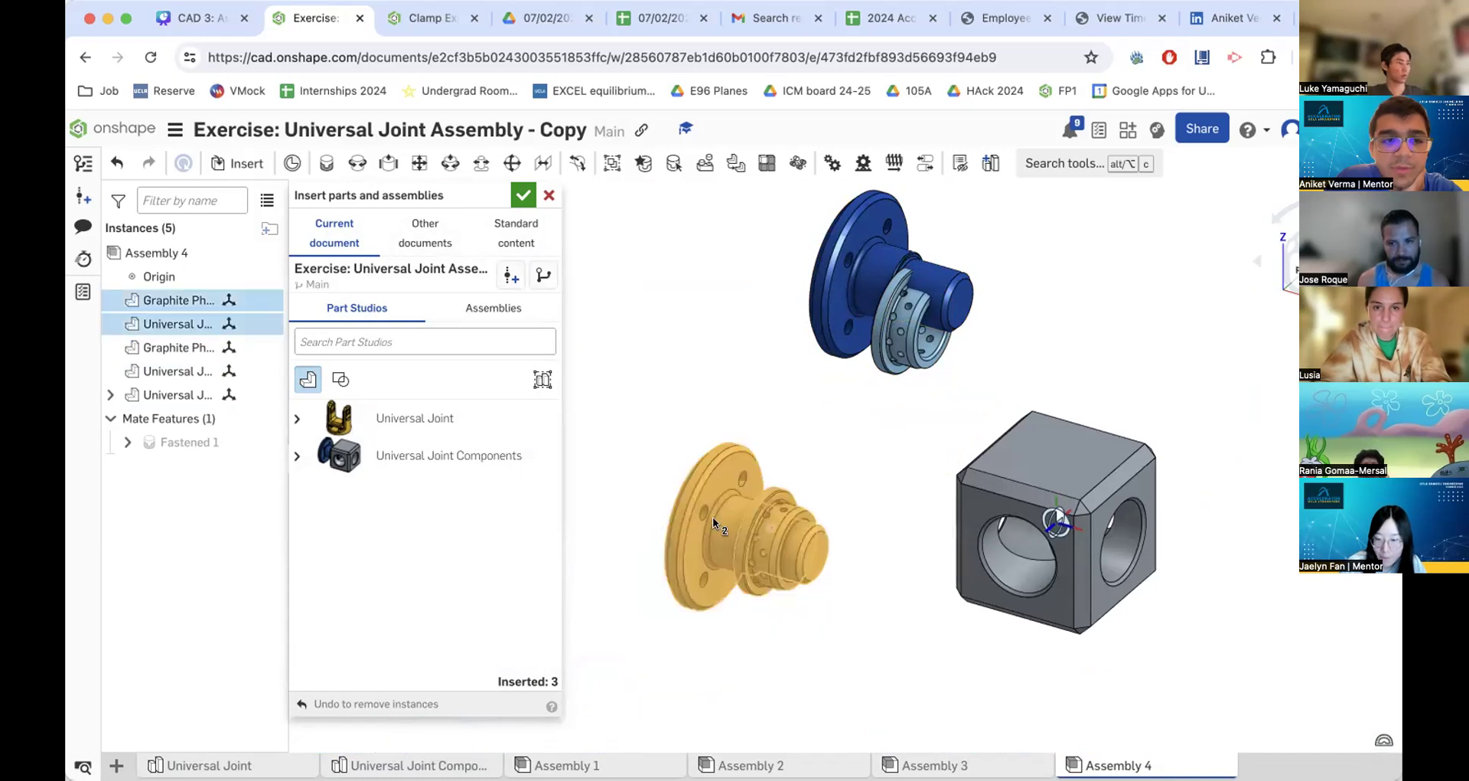
right_click(171, 300)
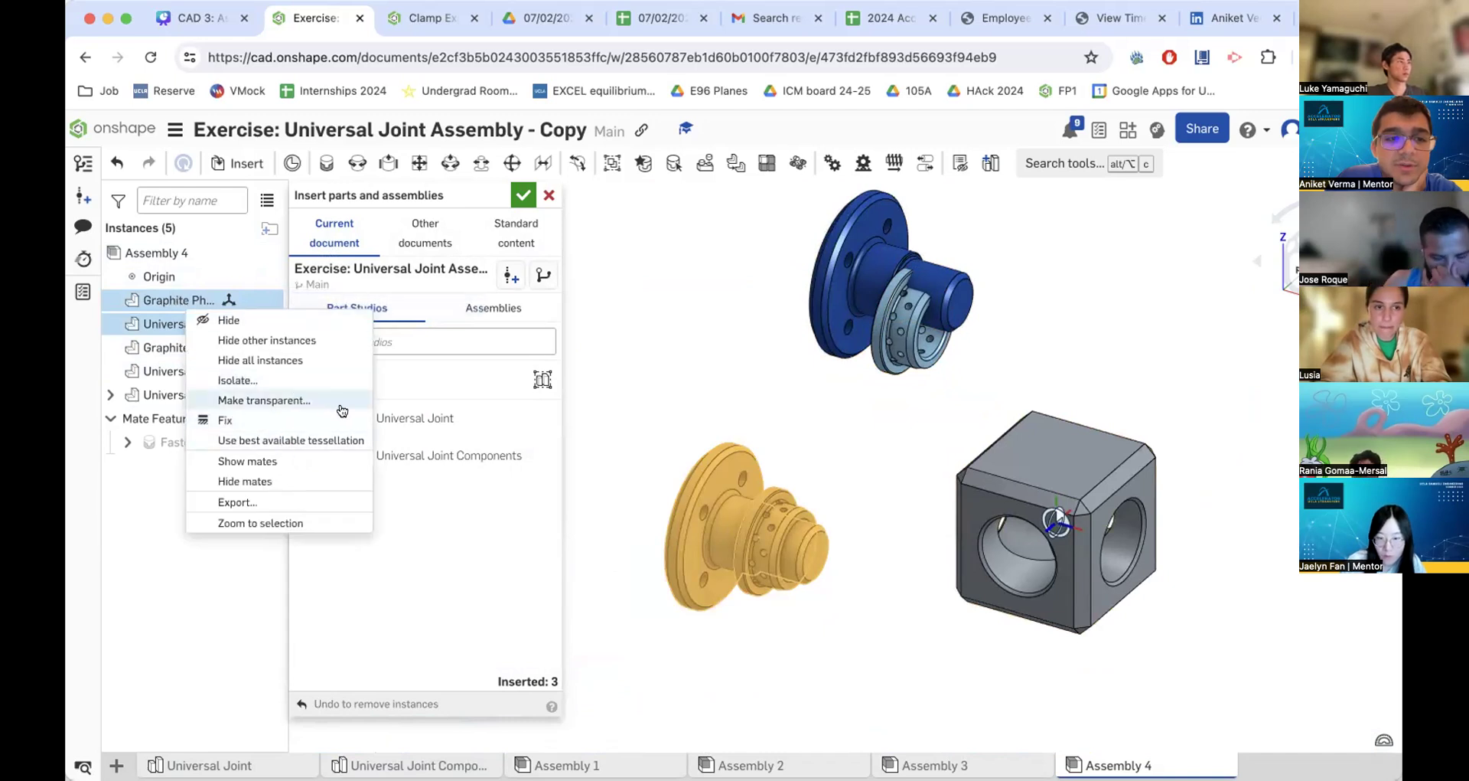
left_click(883, 462)
left_click(549, 196)
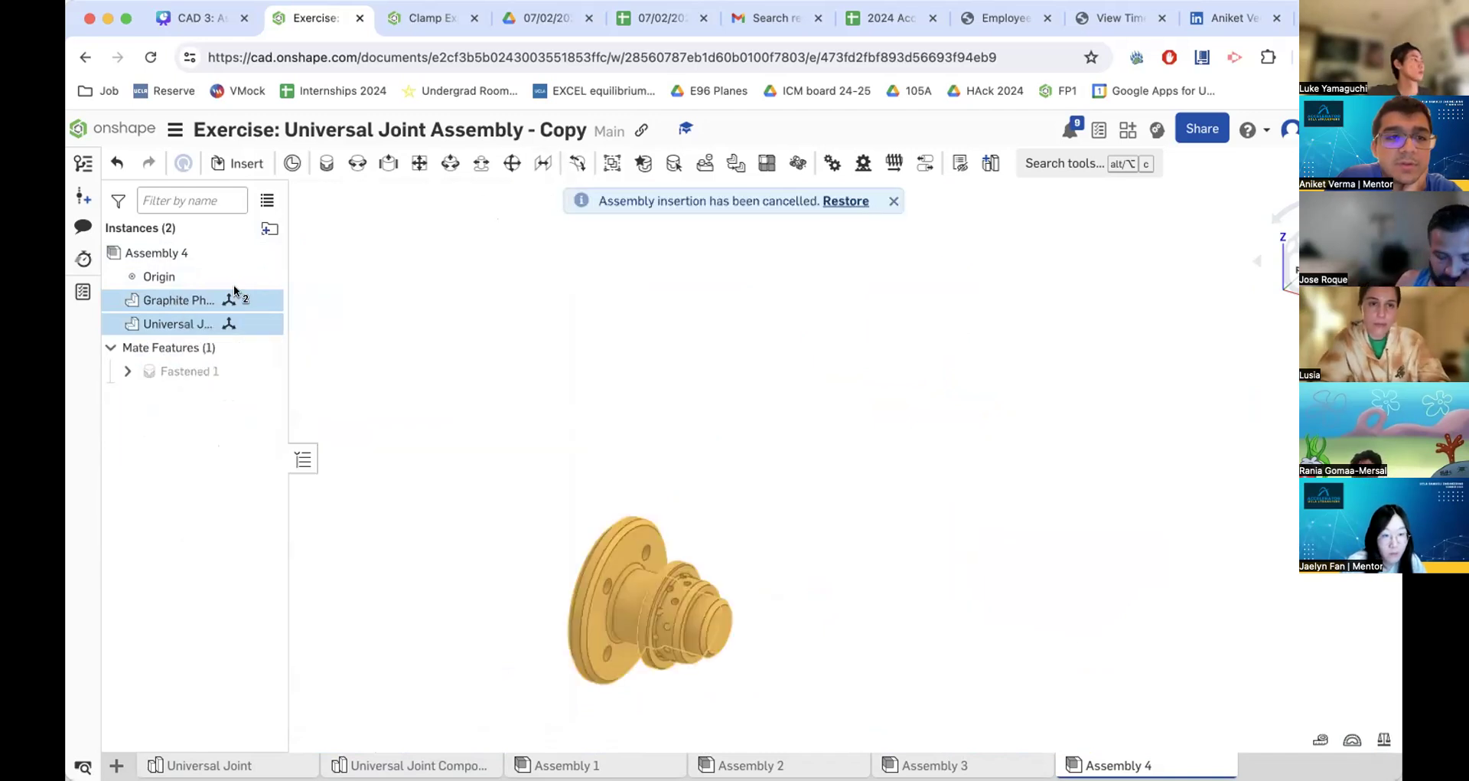
Move the selected fastened pin and bushing into a new subassembly of Assembly 4.
right_click(215, 297)
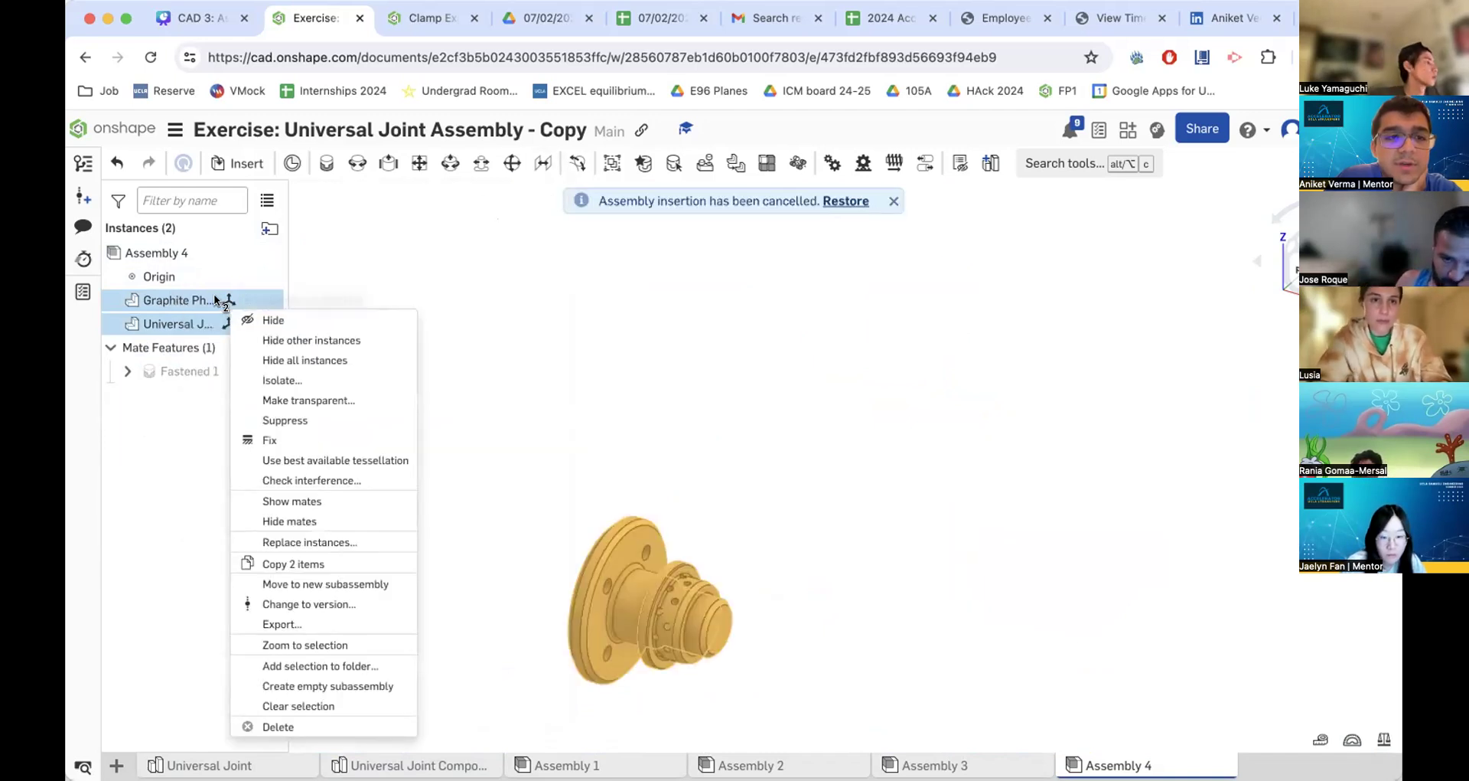
left_click(336, 585)
scroll(828, 459, "down", 5)
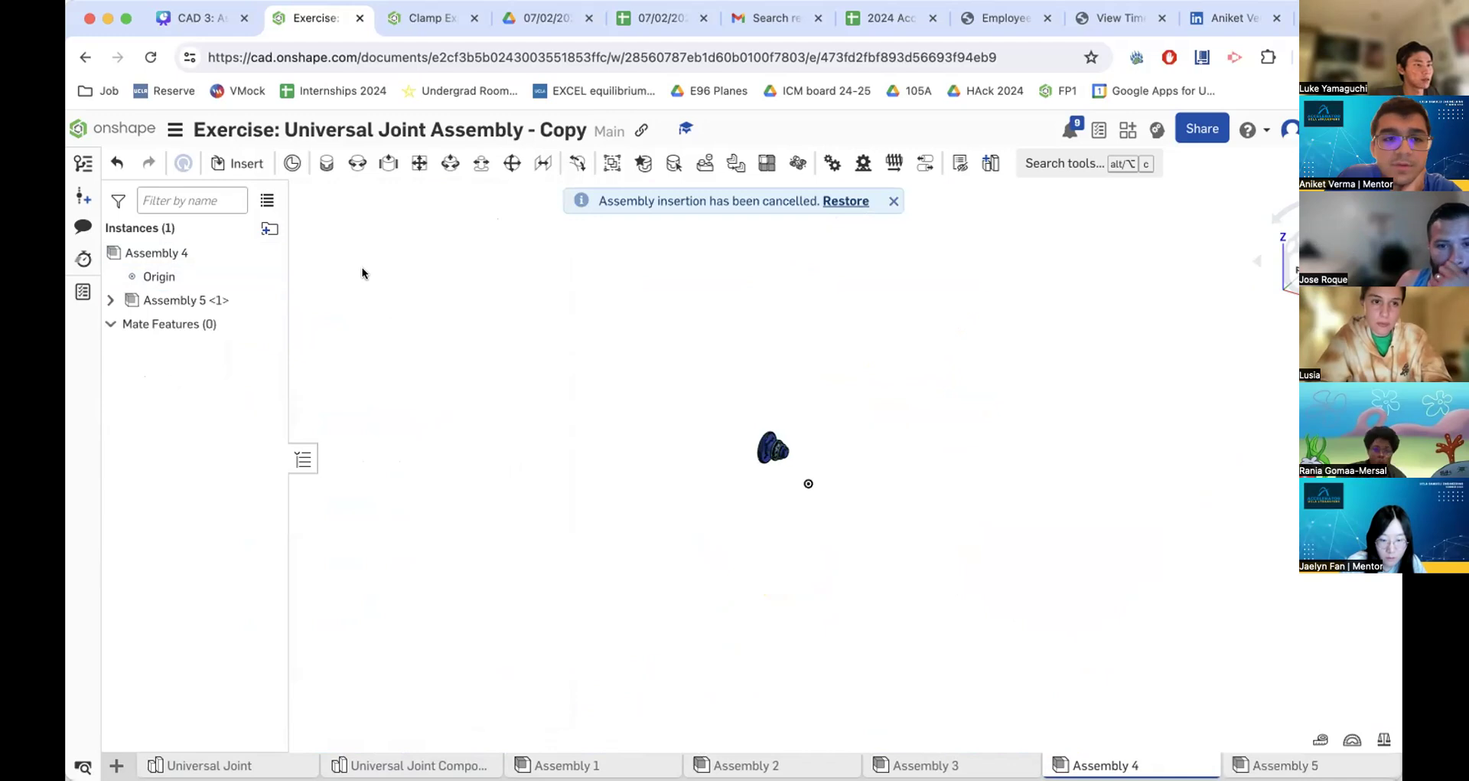
Insert all parts of the Universal Joint Components studio and spread the center block, loose pin and bushing and the pin subassembly apart.
left_click(239, 163)
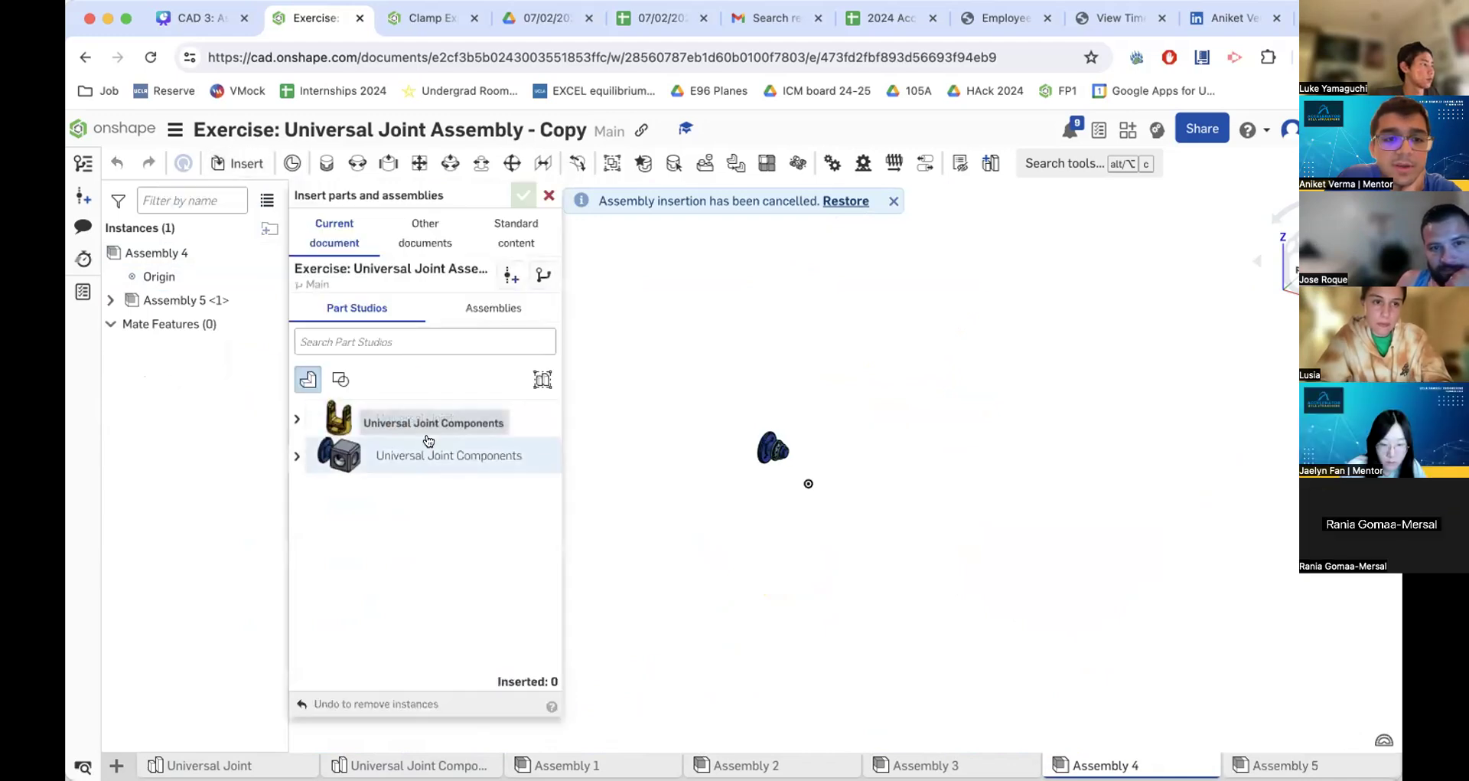
left_click(428, 441)
left_click(963, 449)
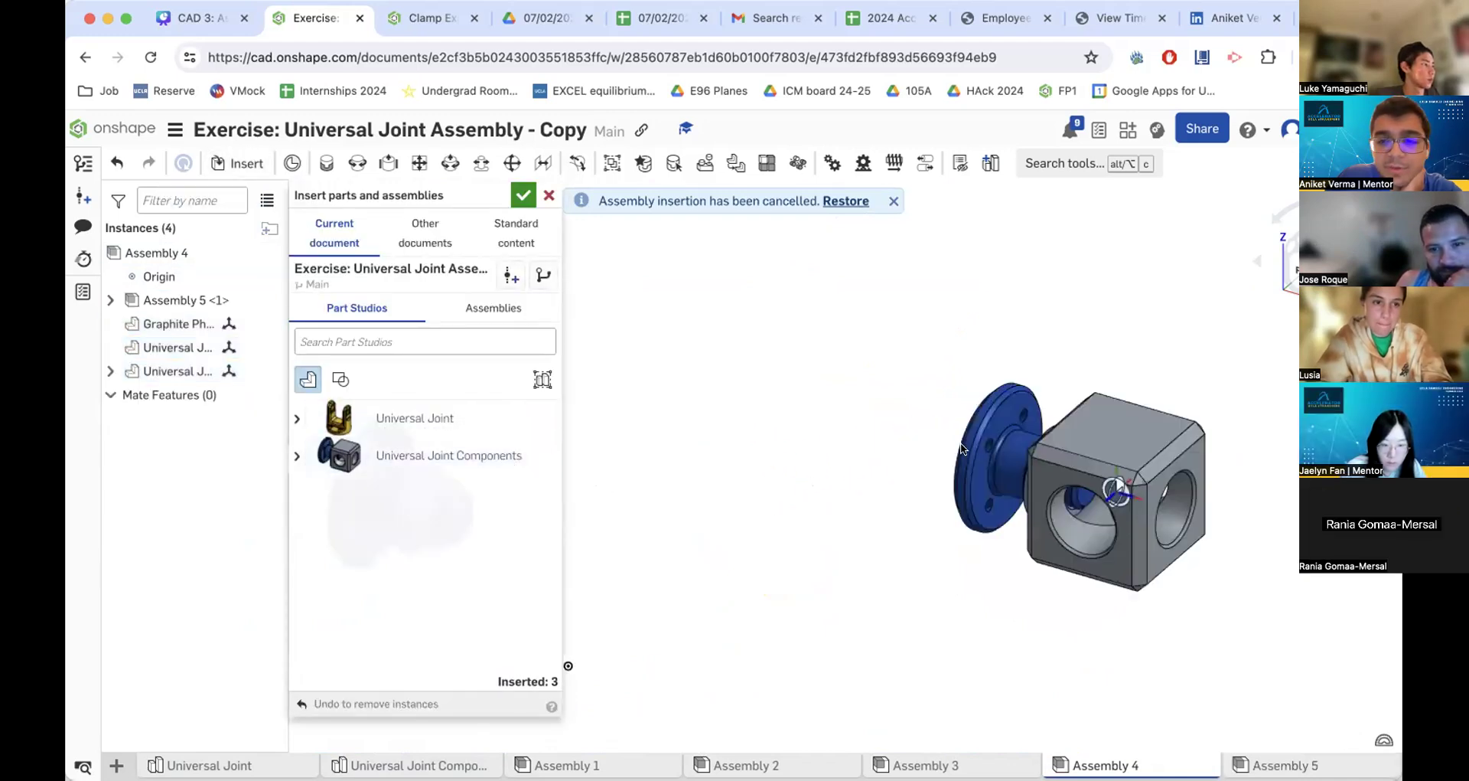
left_click_drag(980, 444, 826, 386)
left_click_drag(1066, 499, 928, 446)
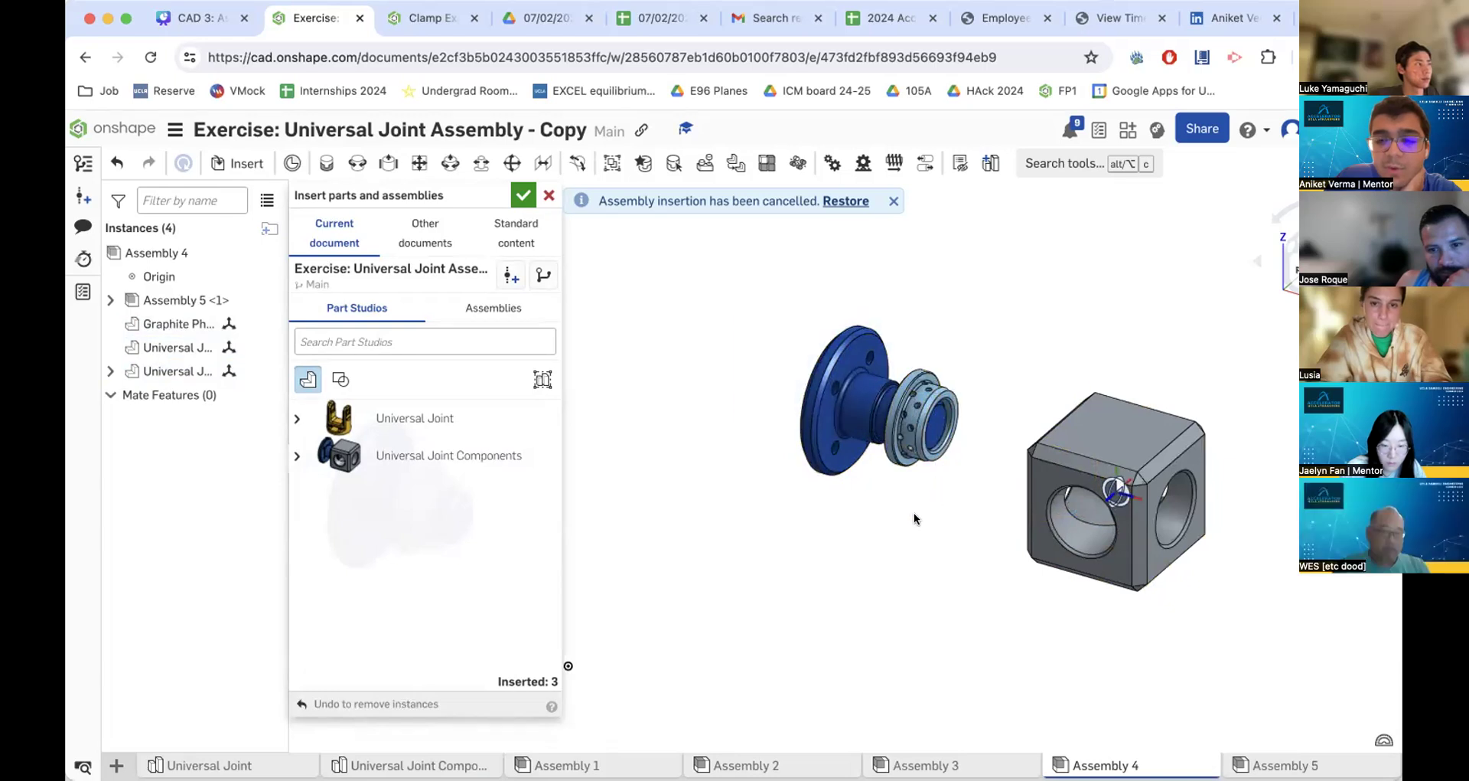
scroll(913, 519, "down", 5)
left_click_drag(609, 502, 878, 531)
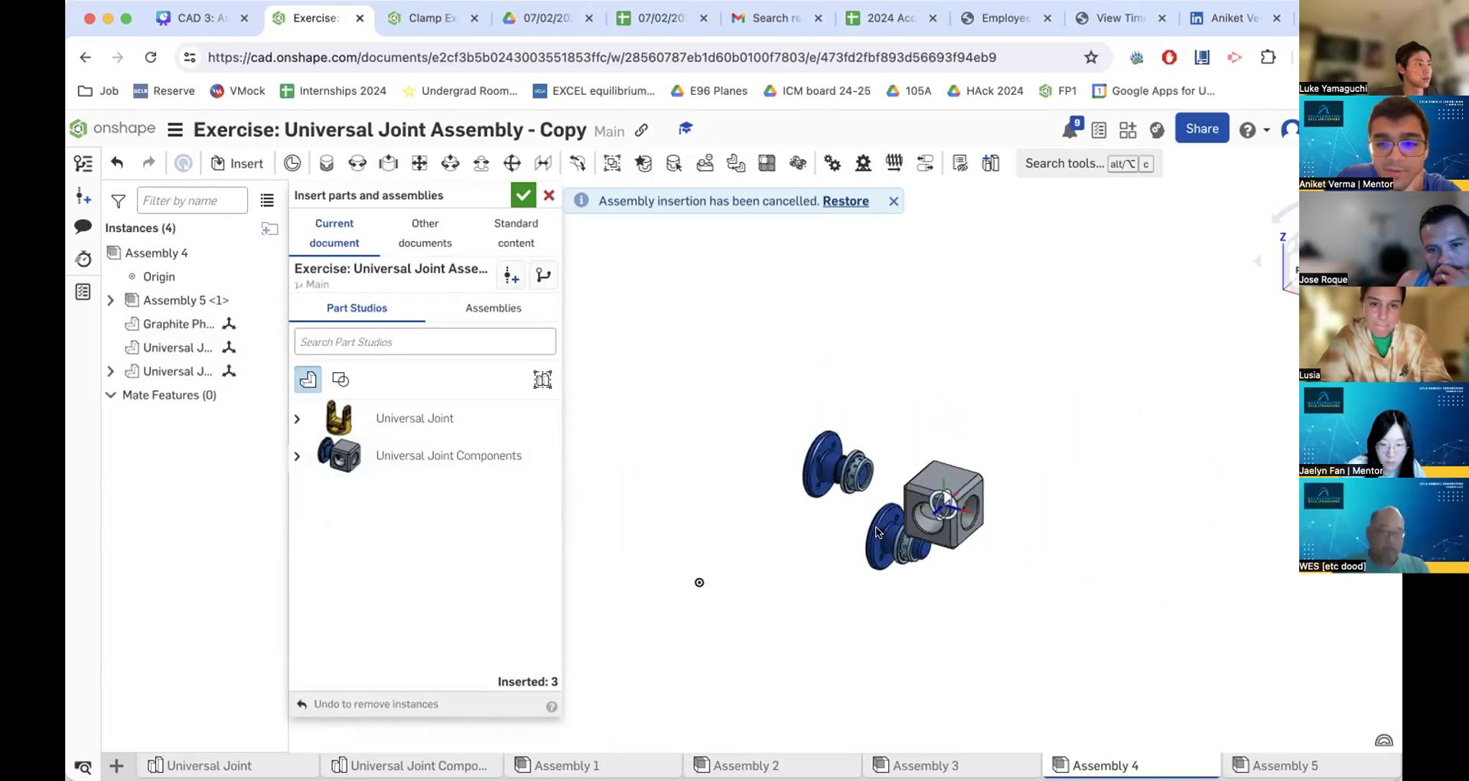
left_click_drag(992, 528, 1037, 614)
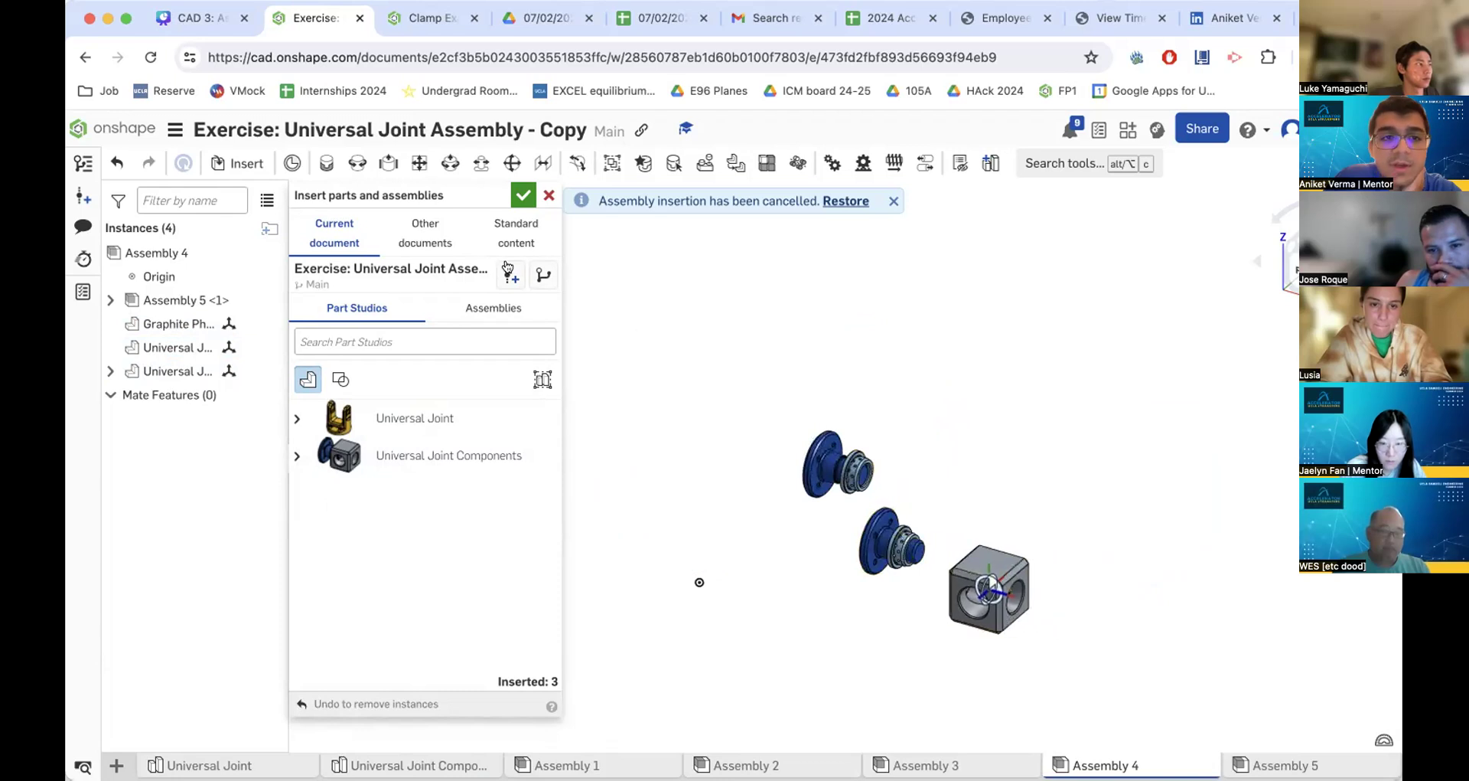
Fasten the bushing flange of the pin subassembly to a hole edge on the center block, and close the mate tool.
left_click(318, 167)
scroll(932, 561, "up", 5)
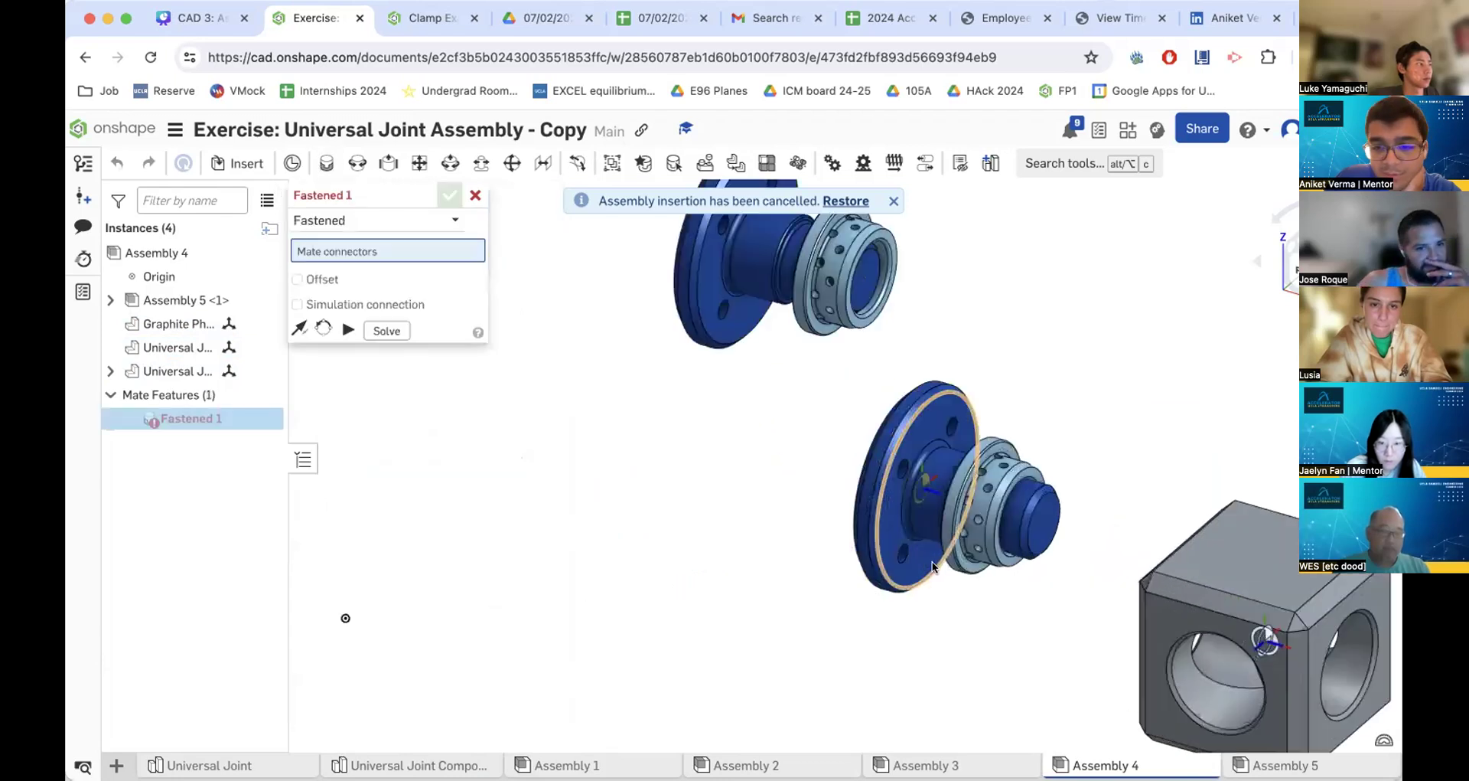
scroll(957, 561, "up", 5)
left_click(957, 558)
scroll(958, 560, "down", 5)
right_click_drag(1005, 625, 1119, 662)
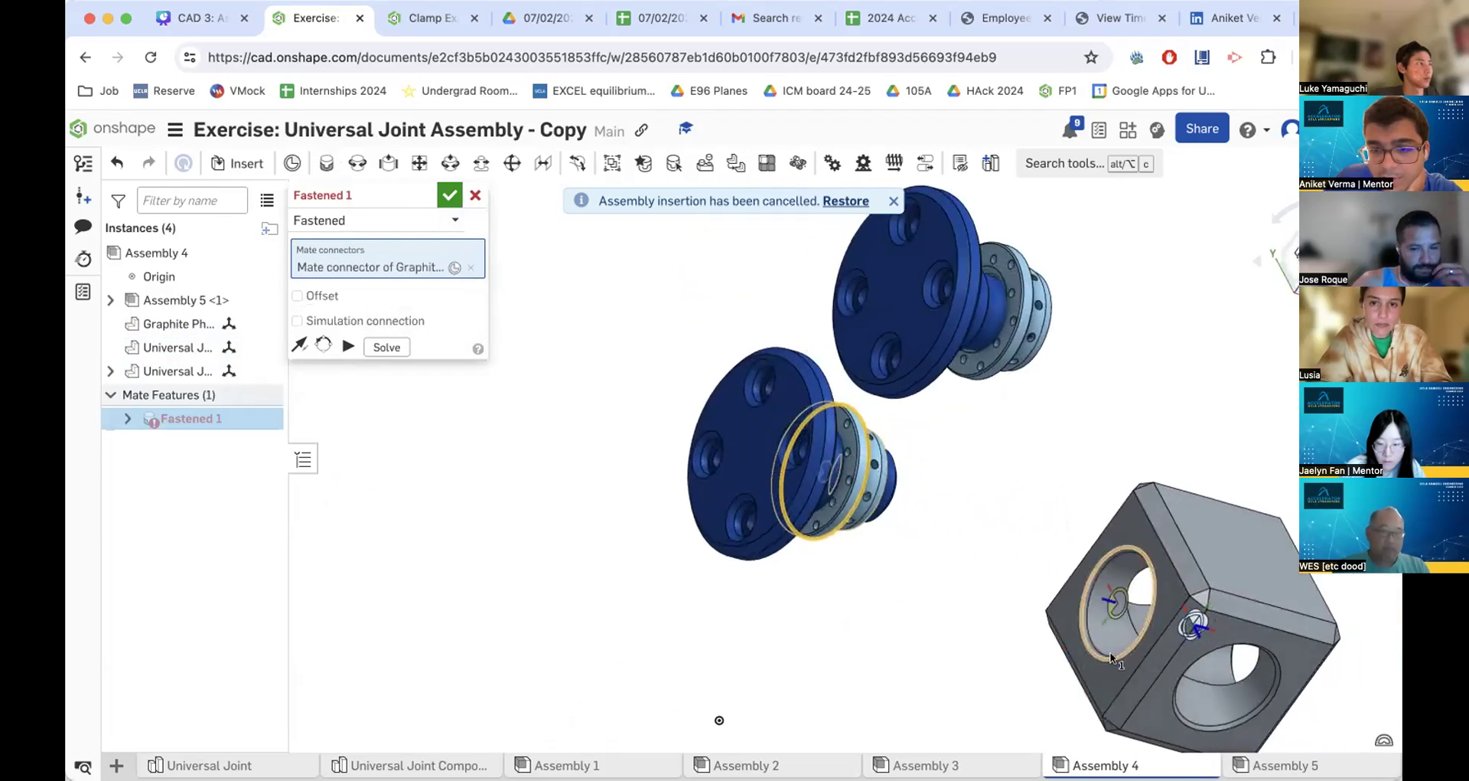
left_click(1110, 654)
left_click(1343, 624)
right_click_drag(1152, 548, 1051, 570)
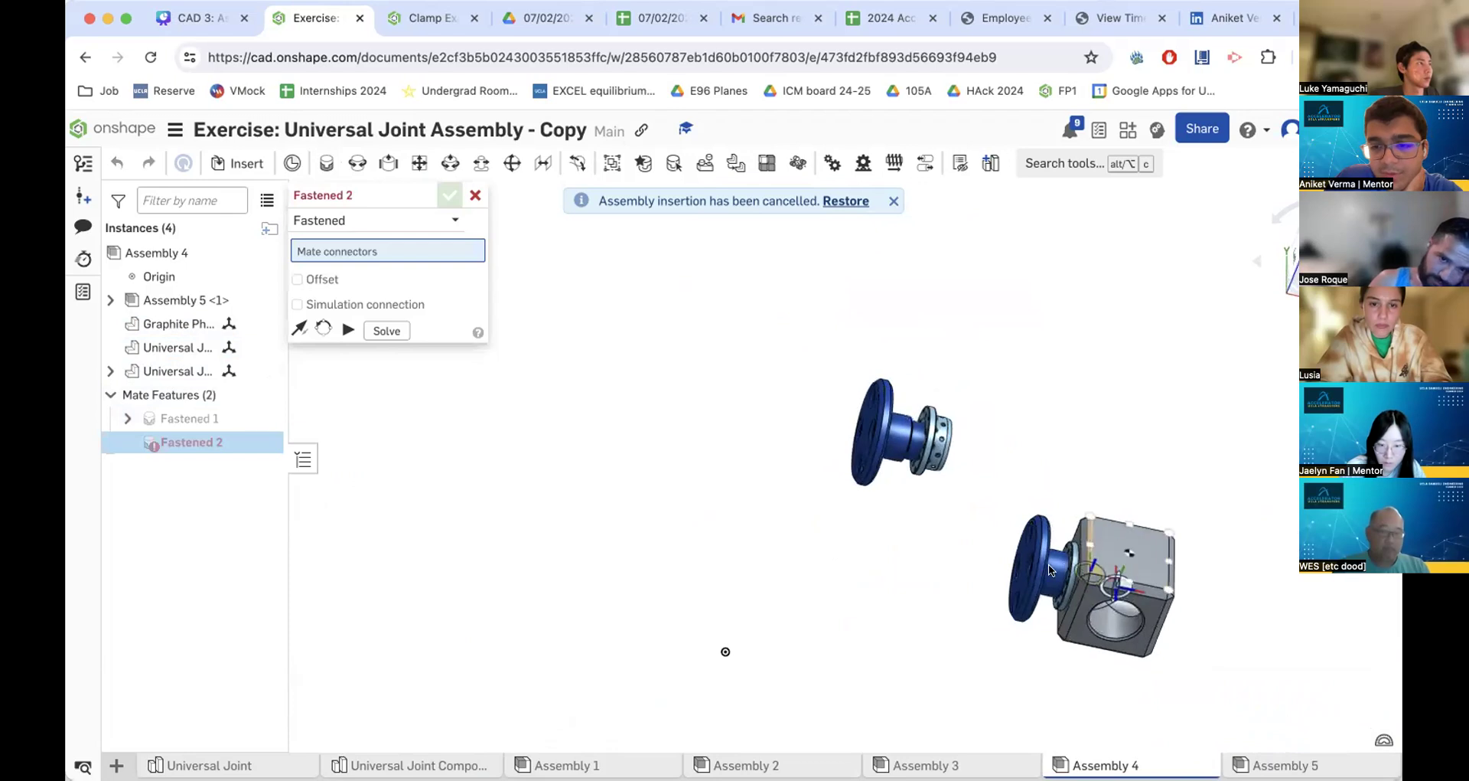
left_click(475, 195)
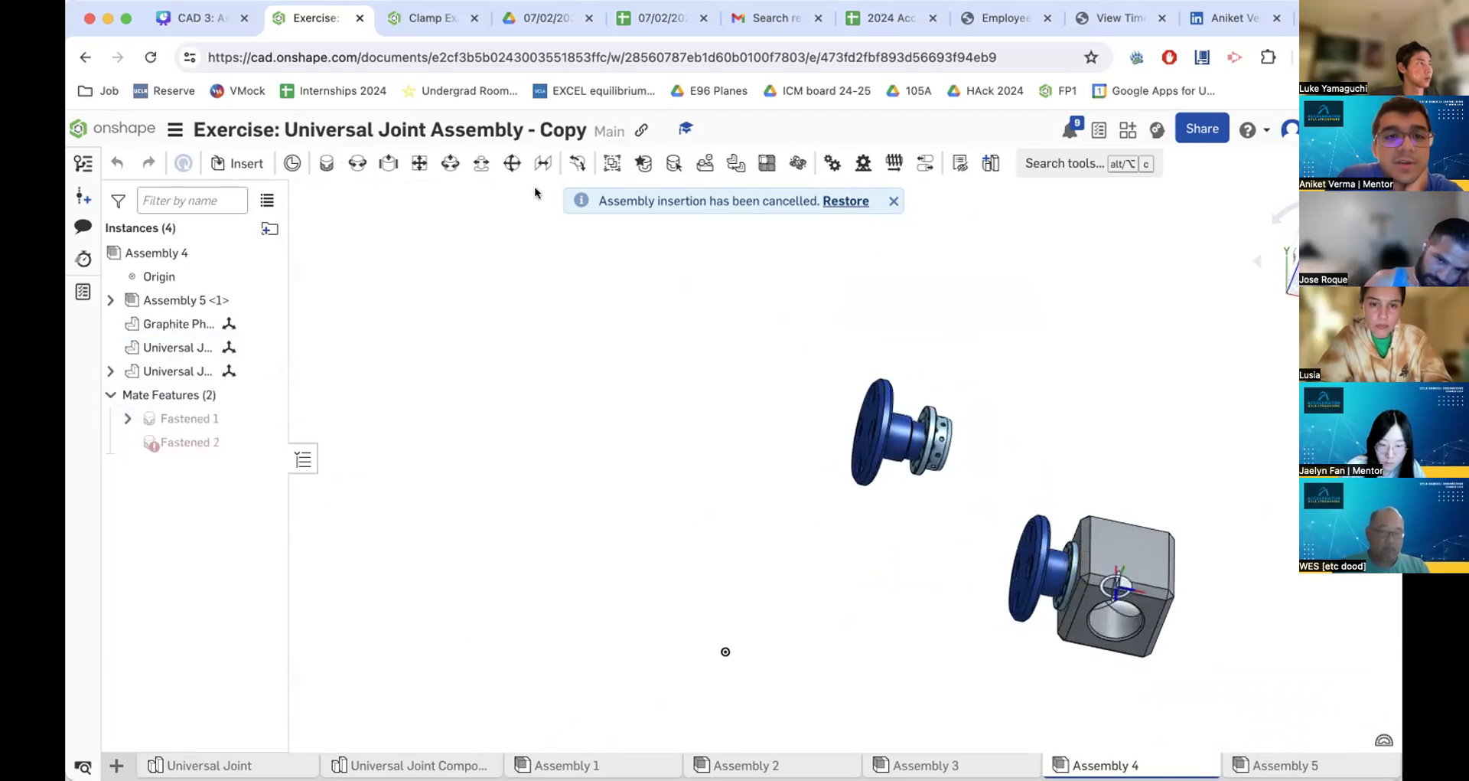
Start Replicate with Assembly 5 as the instance, Fastened 1 as the matched mate and Match edges on face as the scope.
left_click(1073, 163)
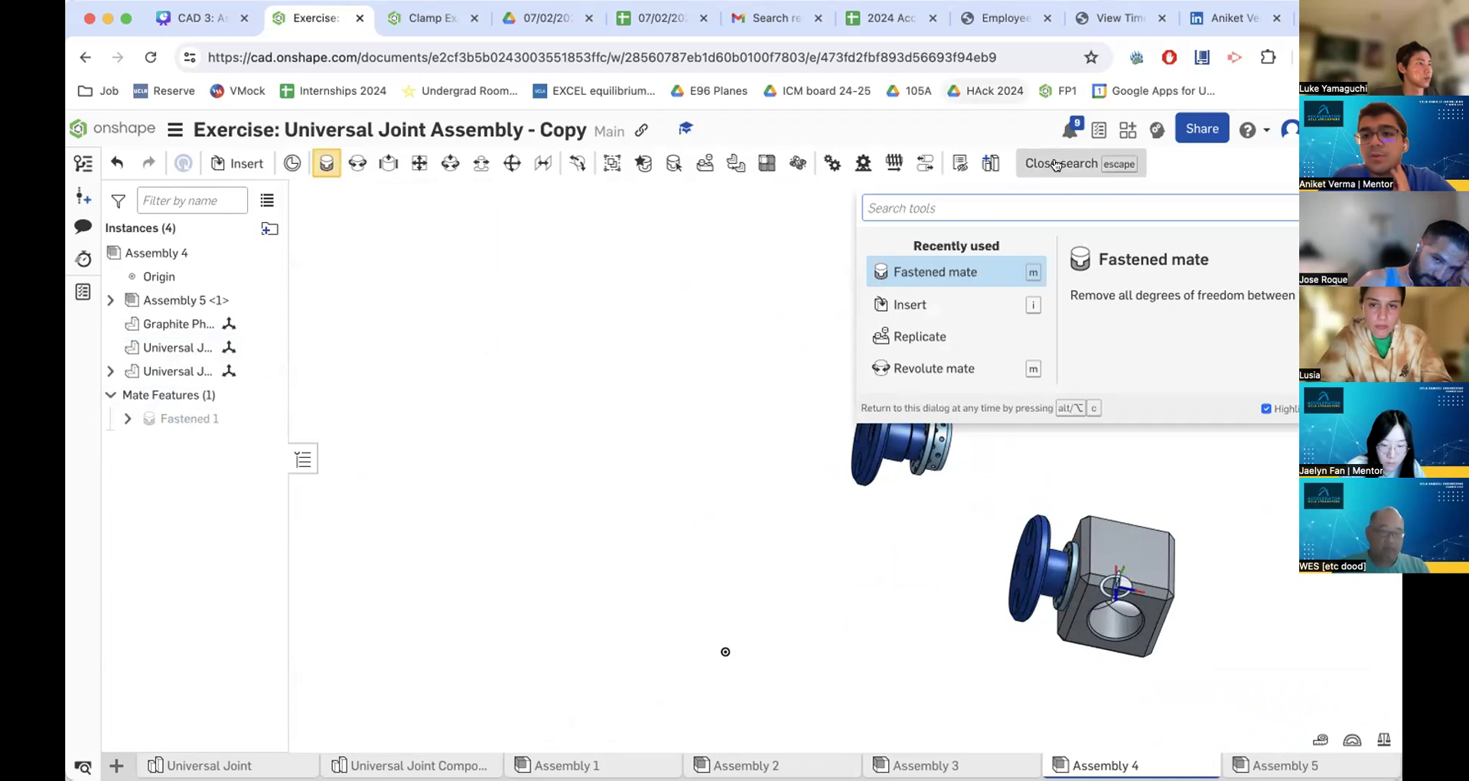
left_click(1056, 164)
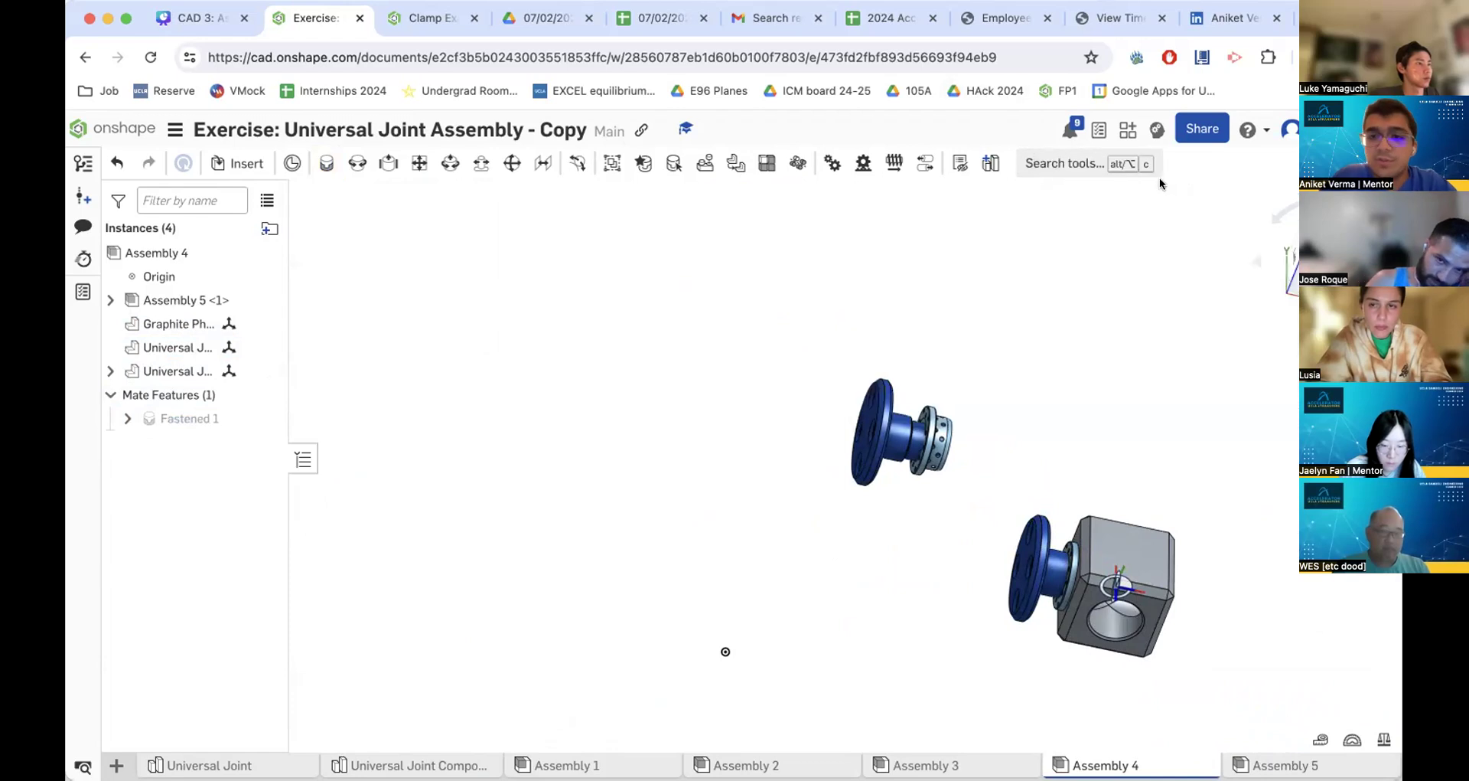
left_click(1040, 162)
type("rfe")
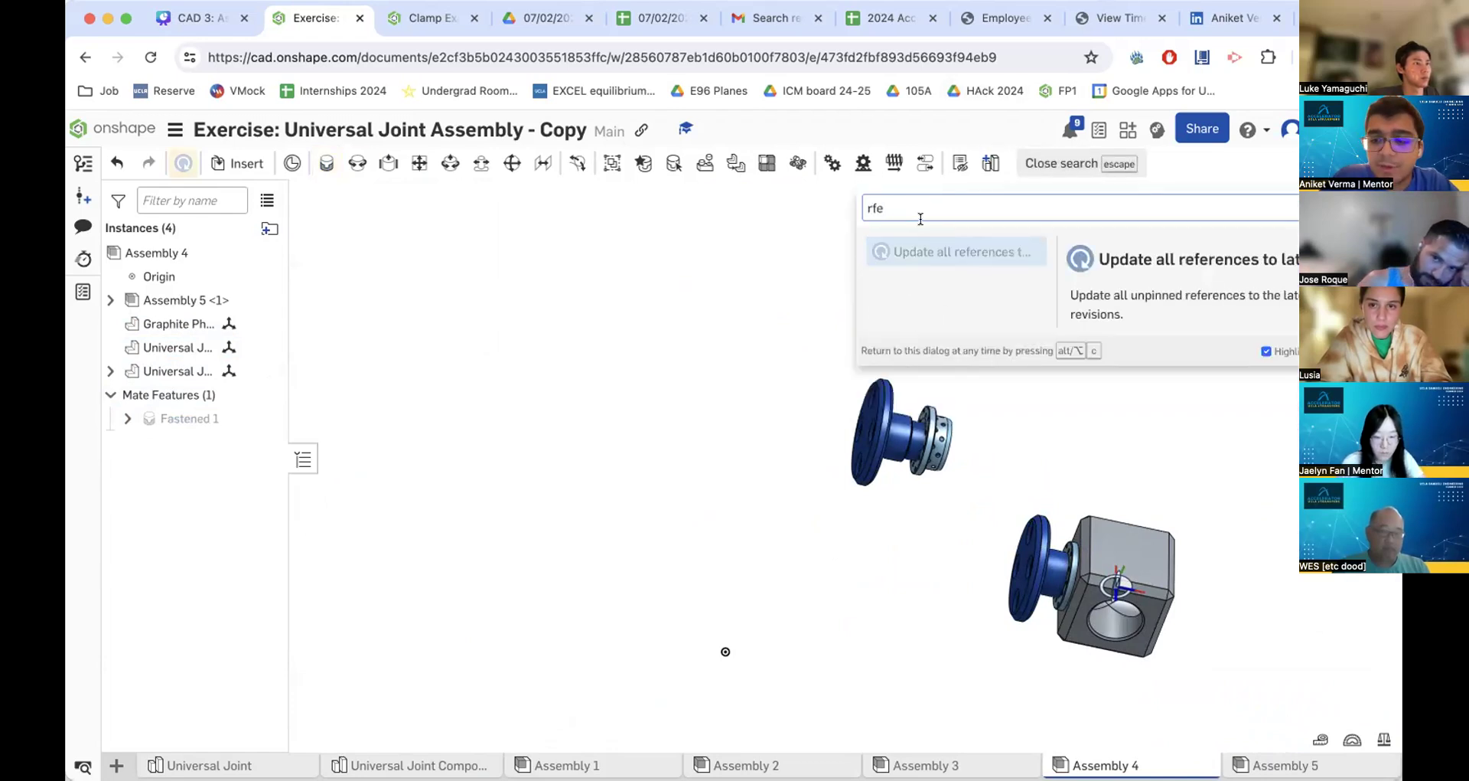
key("BackSpace")
type("e")
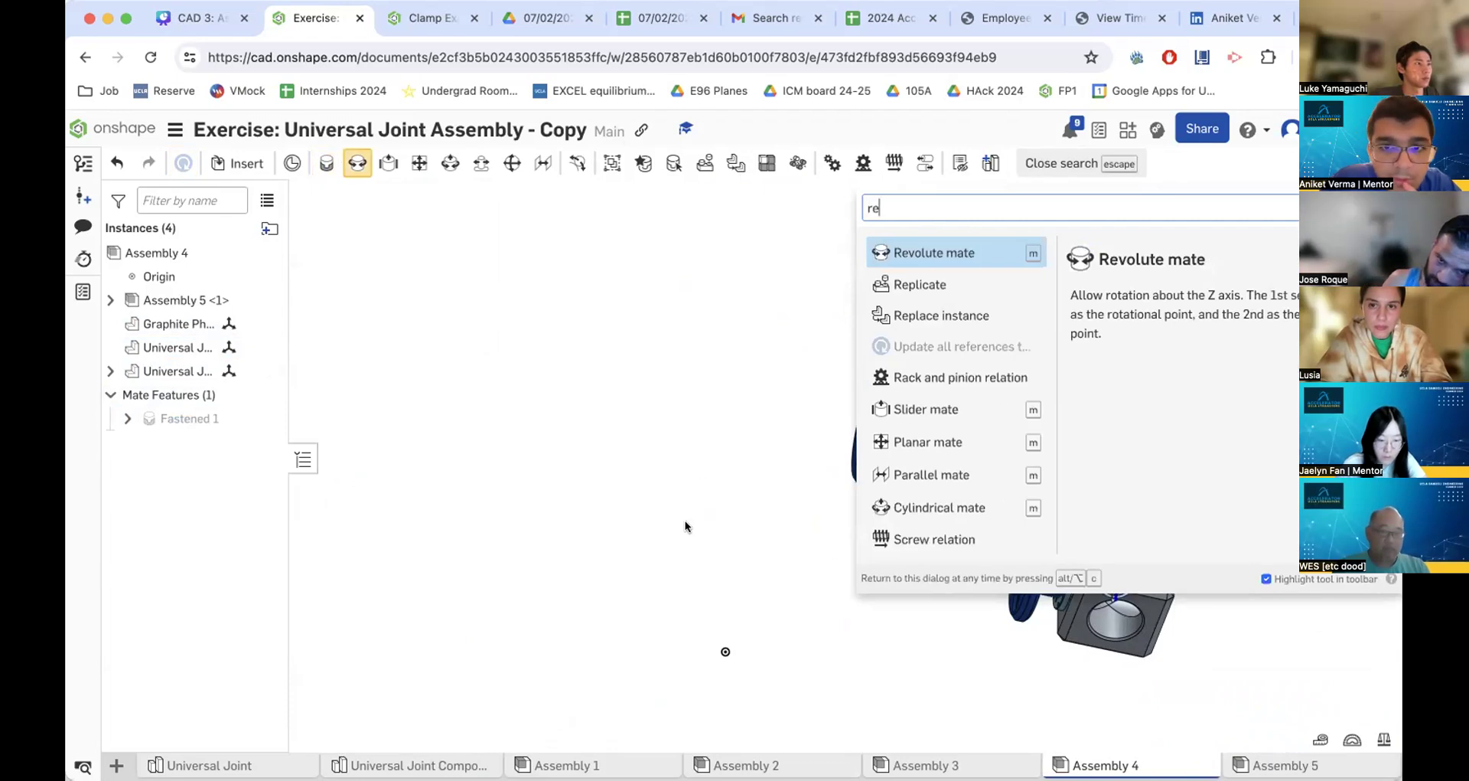
key("Down")
key("Return")
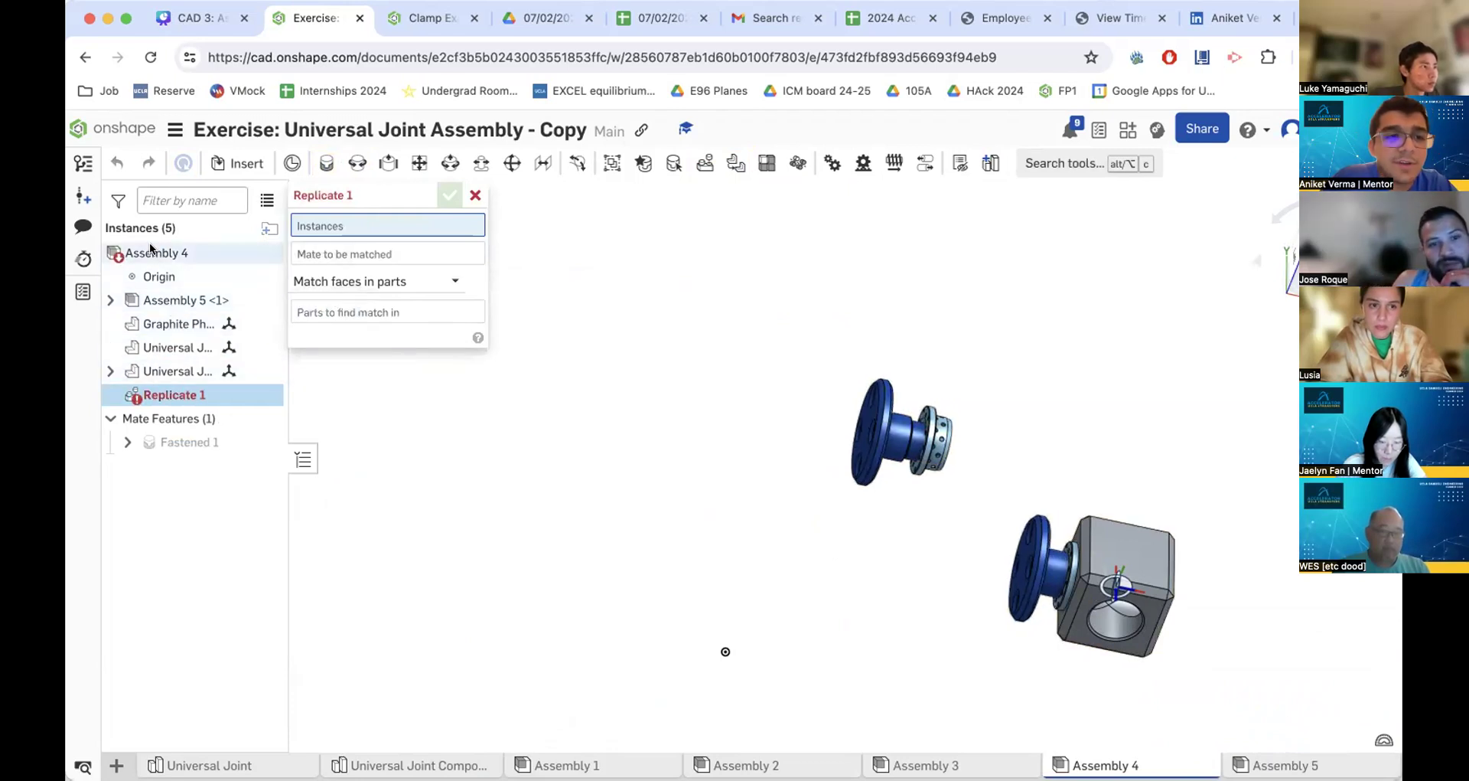
left_click(200, 300)
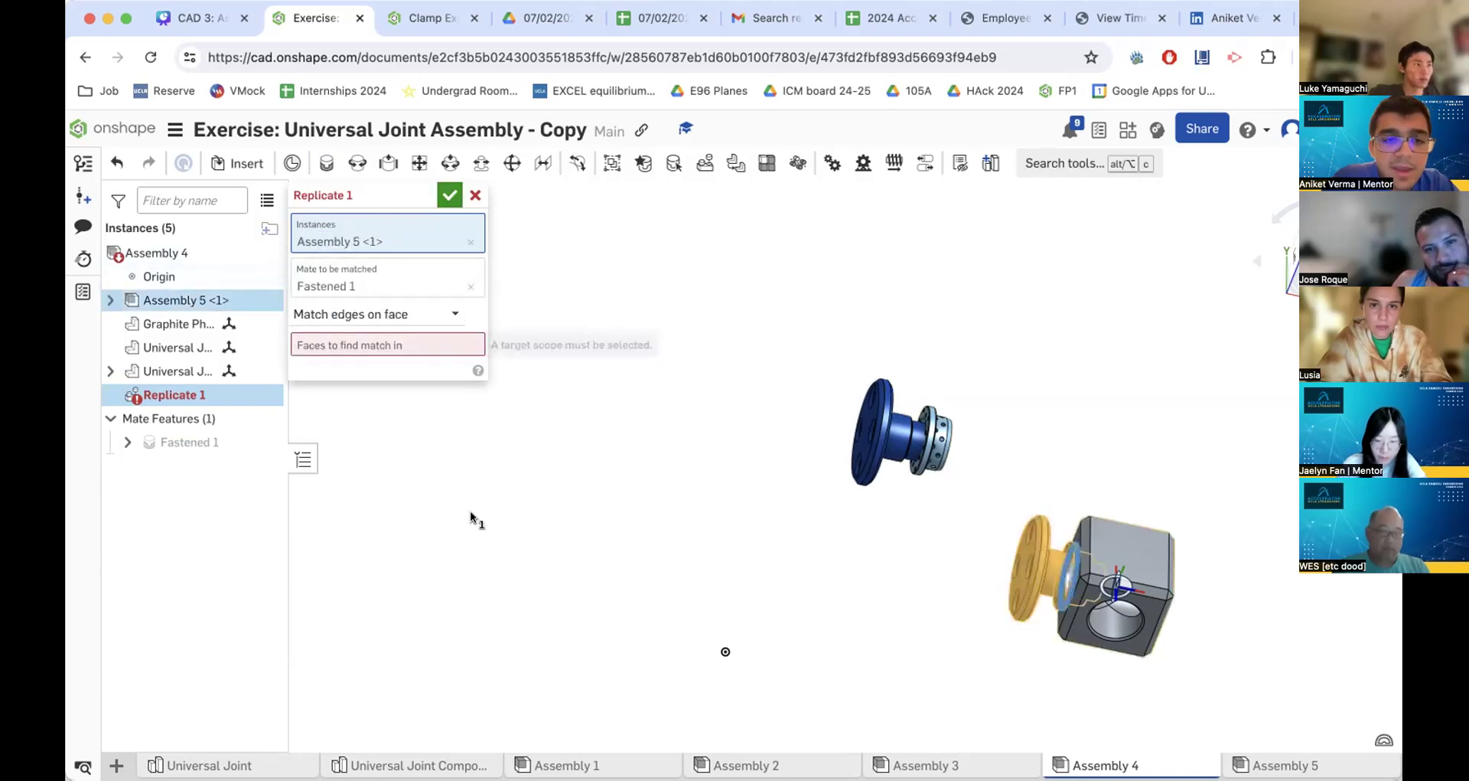
Select the three other holed side faces of the center block as the Replicate target faces and apply the feature.
scroll(494, 402, "down", 1)
right_click_drag(1128, 605, 1115, 579)
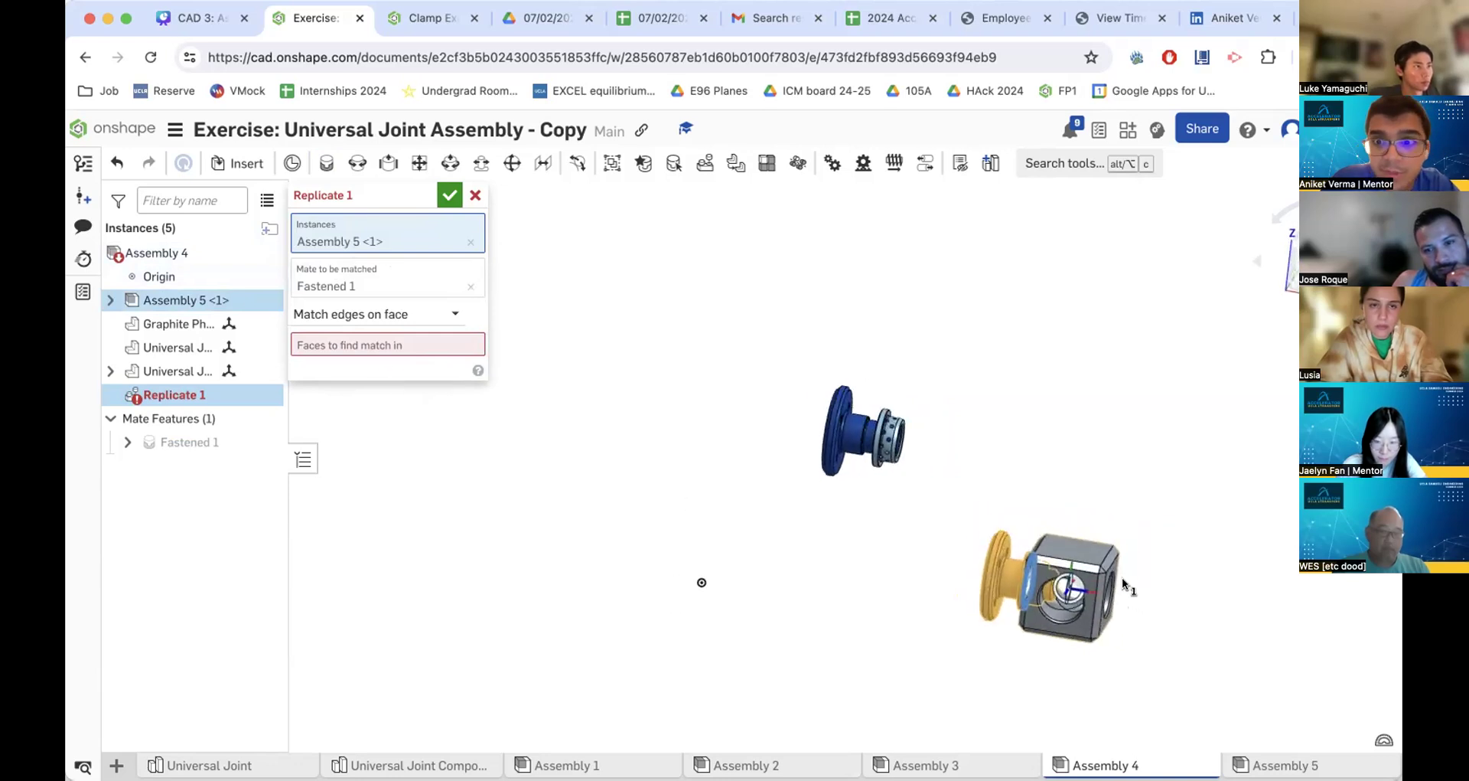
scroll(1122, 578, "up", 5)
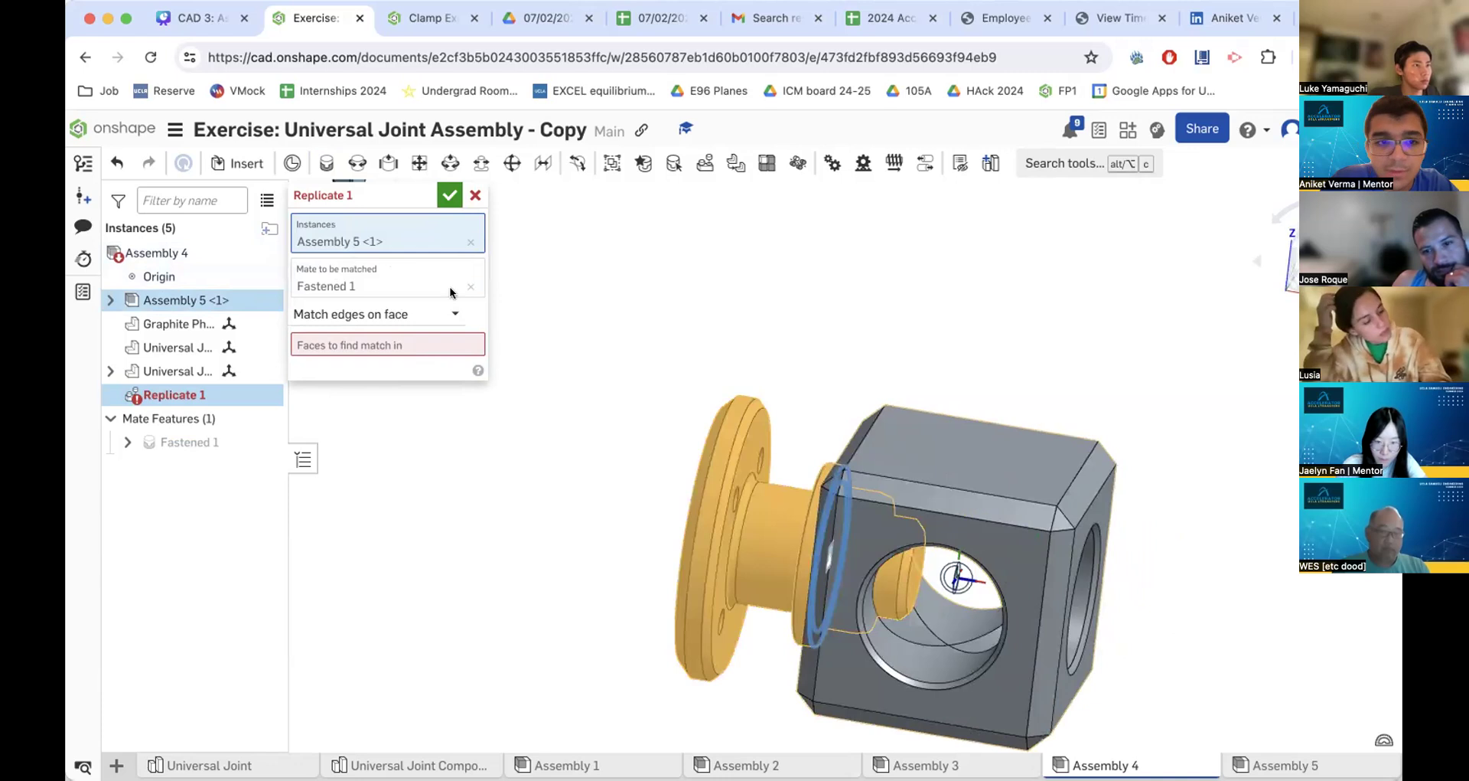
left_click(412, 345)
left_click(941, 528)
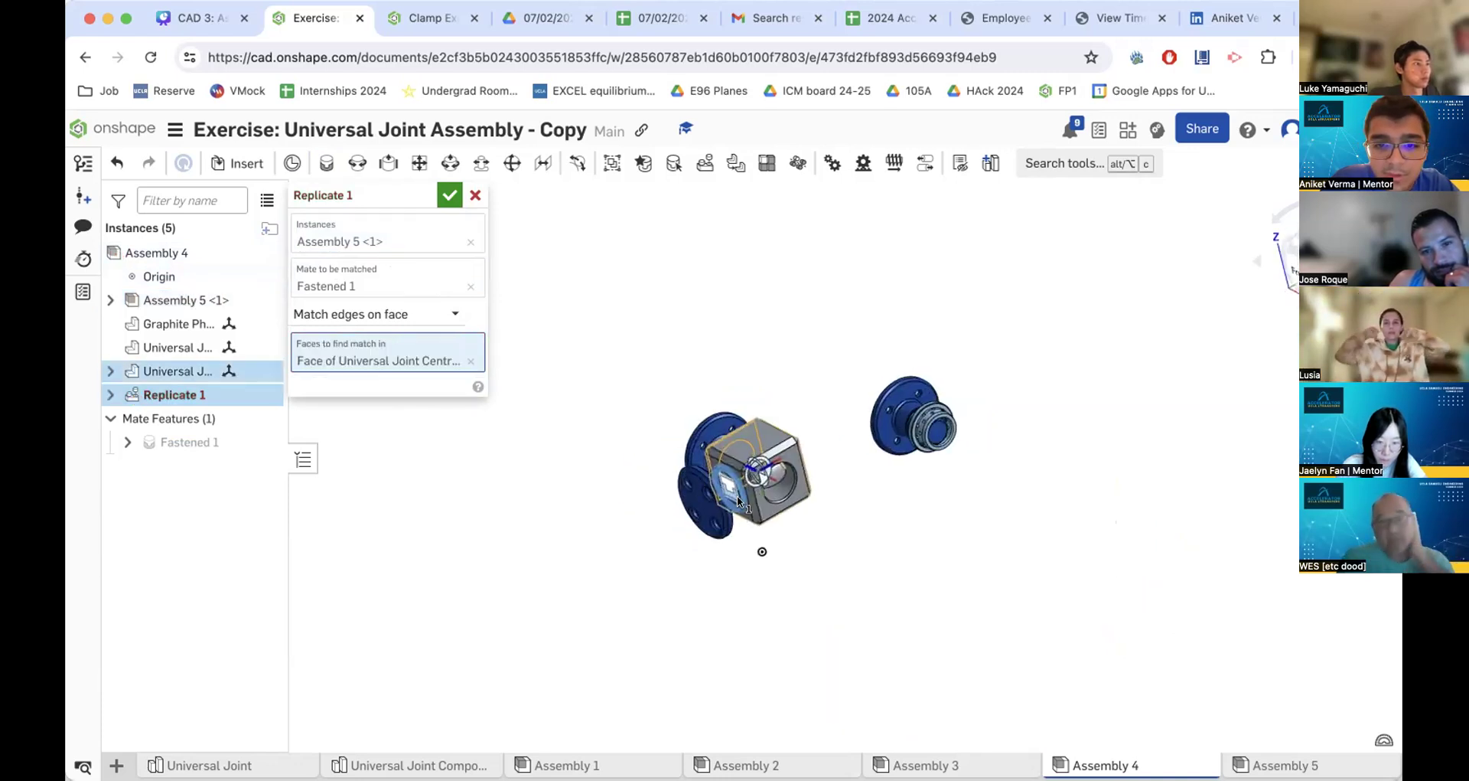
left_click(787, 474)
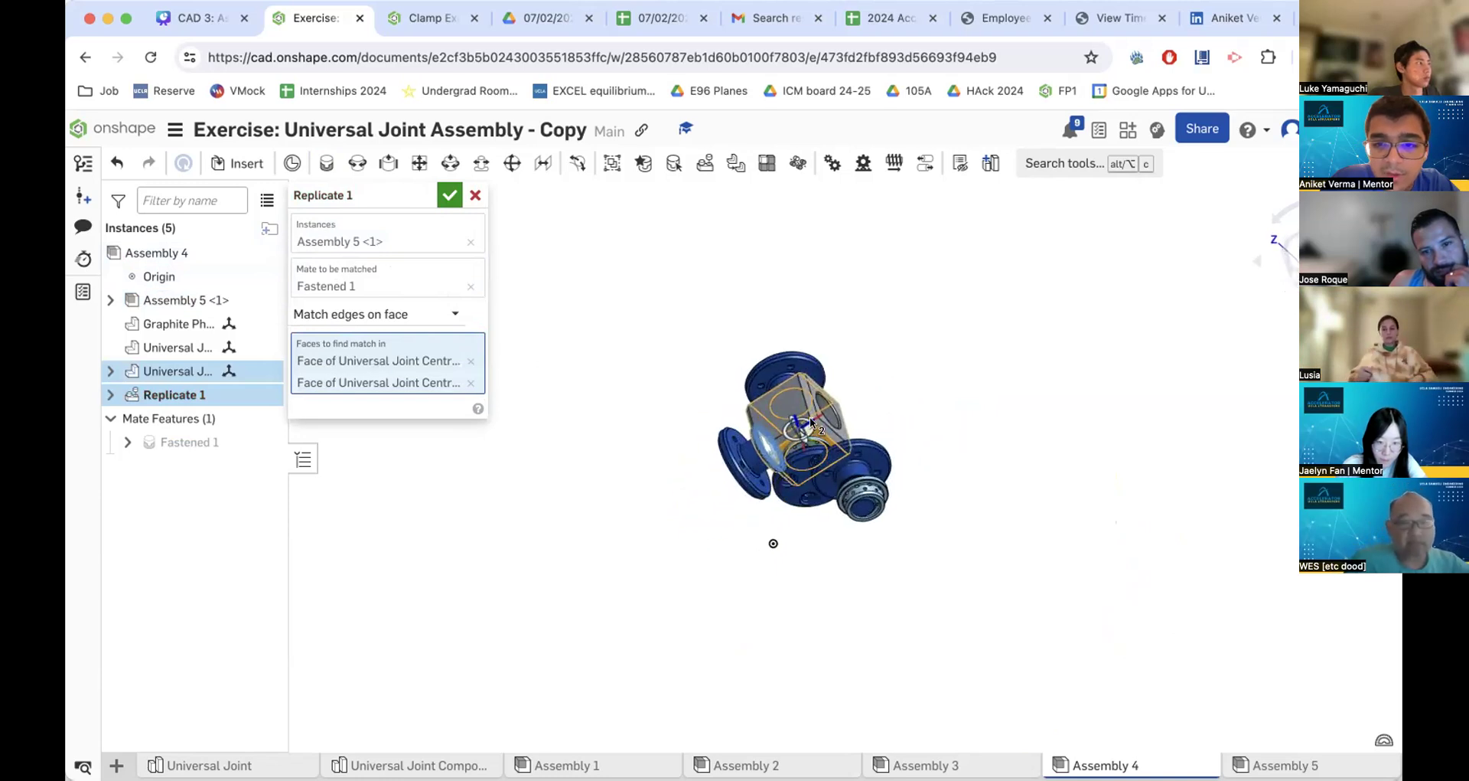
scroll(811, 421, "up", 5)
left_click(796, 403)
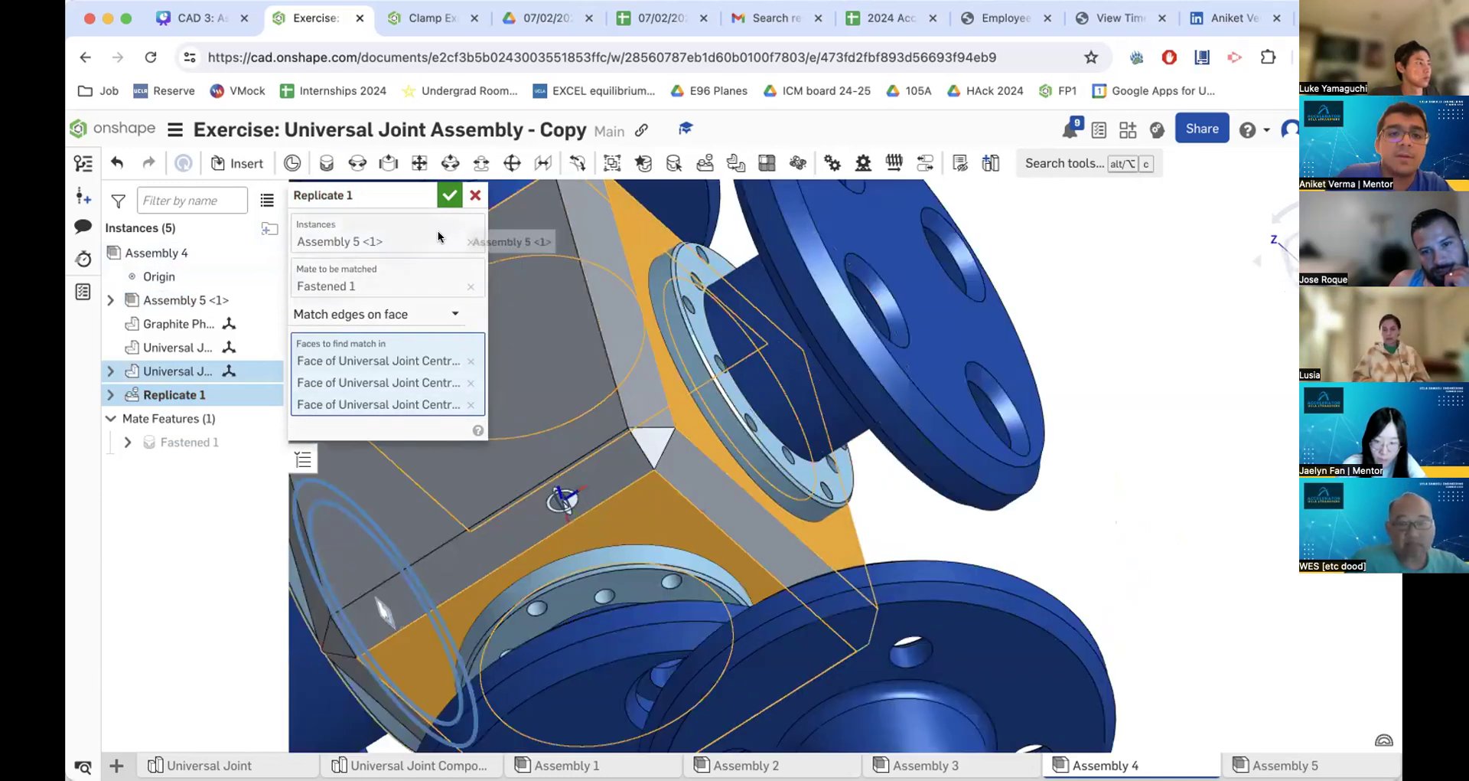
left_click(450, 195)
Delete the leftover loose bushing and Universal Joint Axle from Assembly 4.
right_click_drag(498, 398, 598, 377)
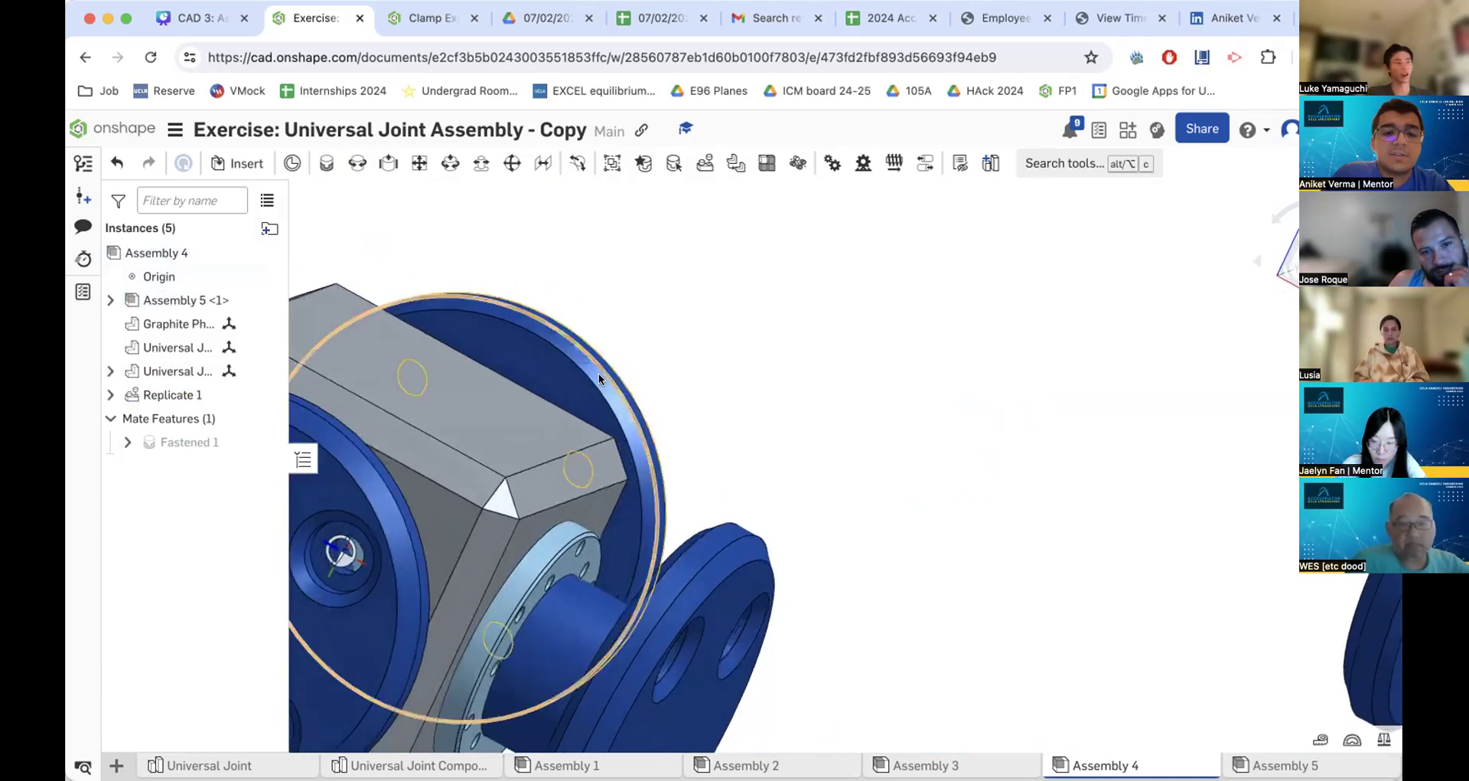
scroll(599, 375, "down", 6)
right_click_drag(603, 571, 631, 509)
left_click_drag(426, 456, 476, 552)
right_click(474, 551)
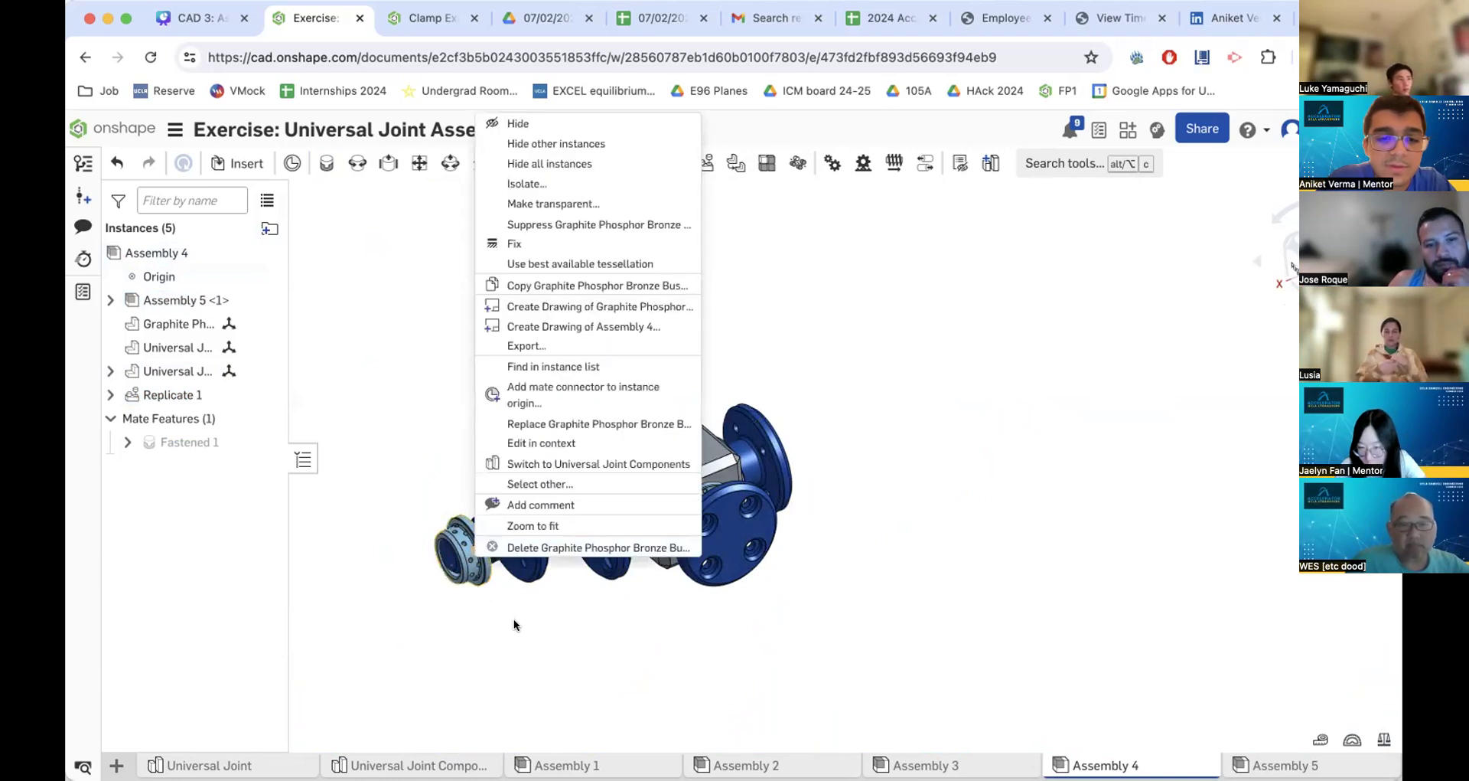
left_click(505, 559)
right_click(532, 570)
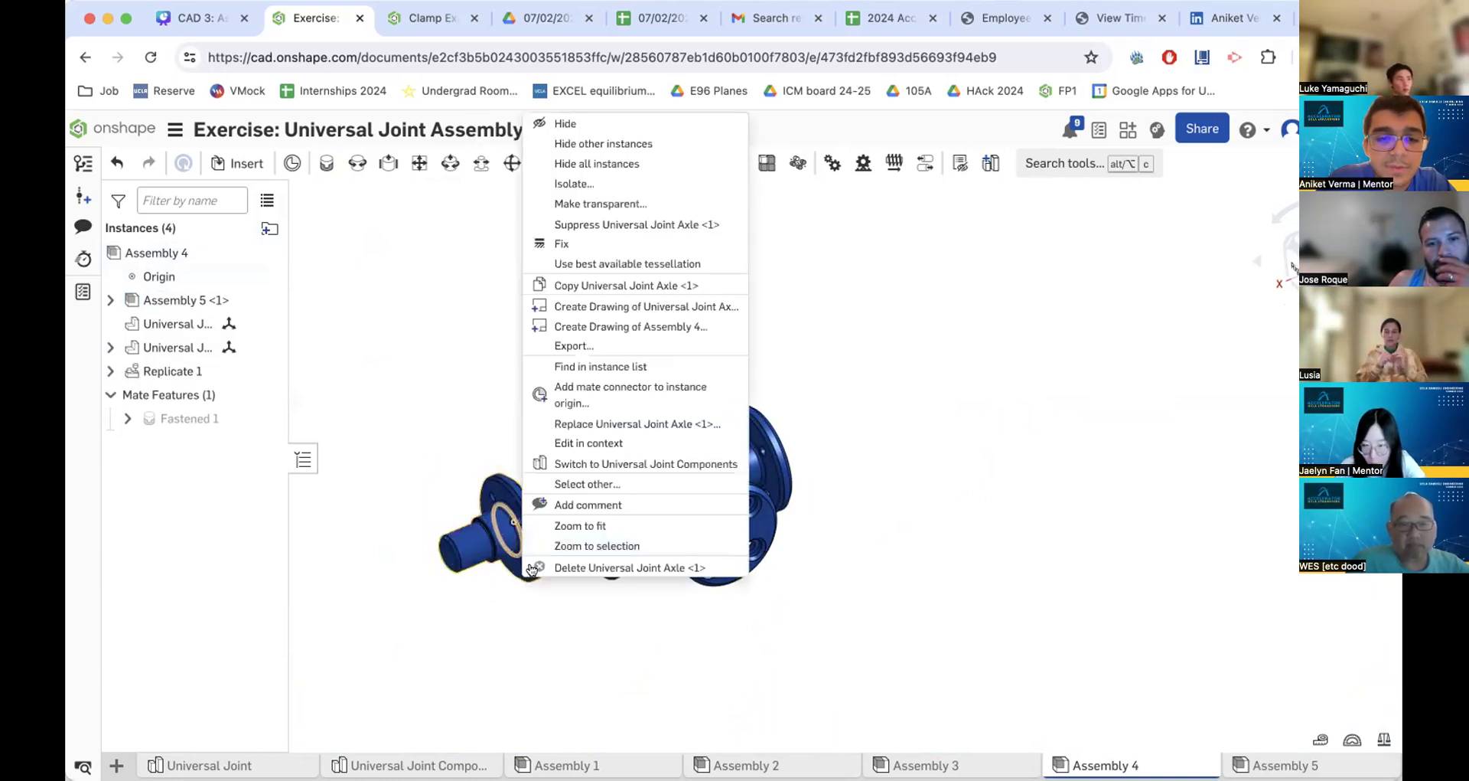
left_click(578, 568)
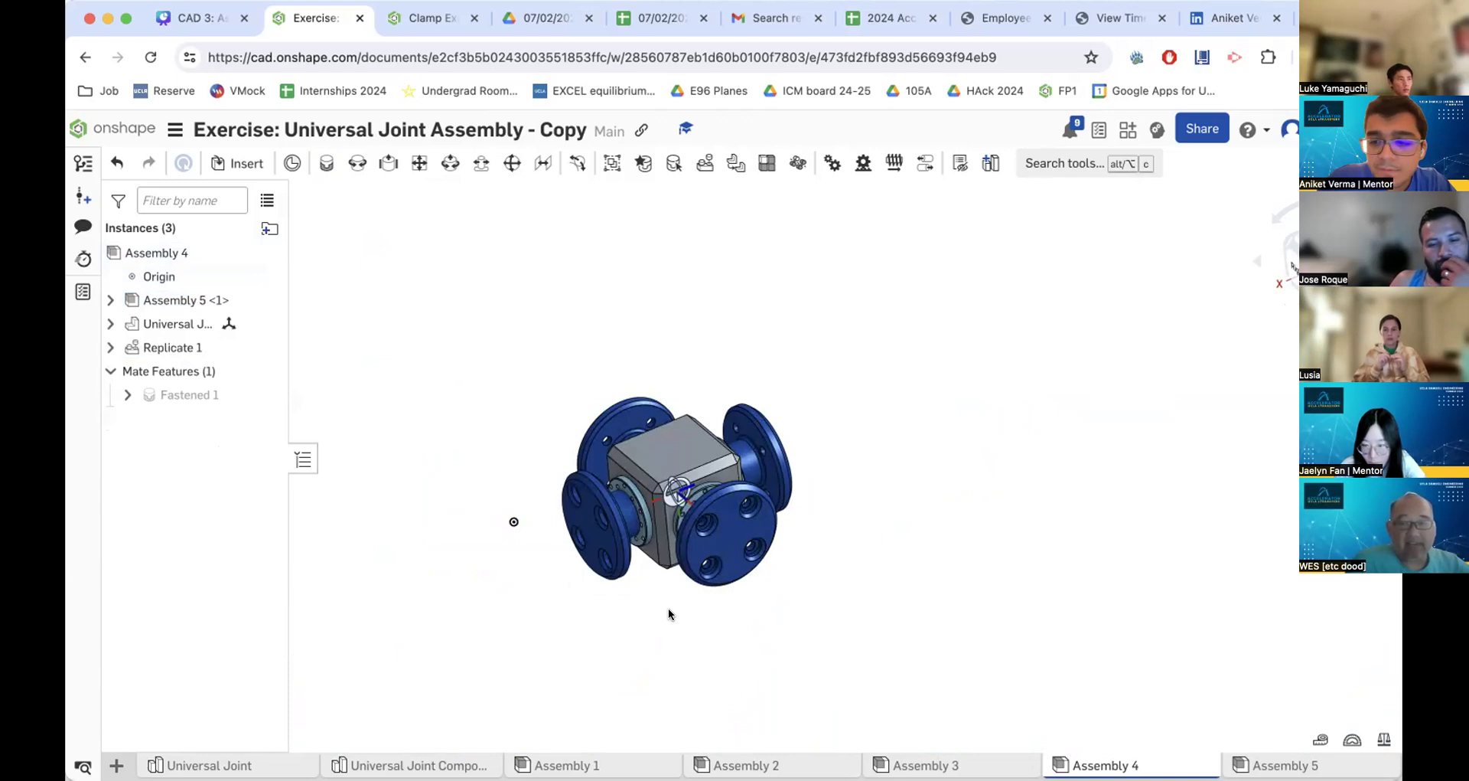
right_click_drag(667, 614, 668, 606)
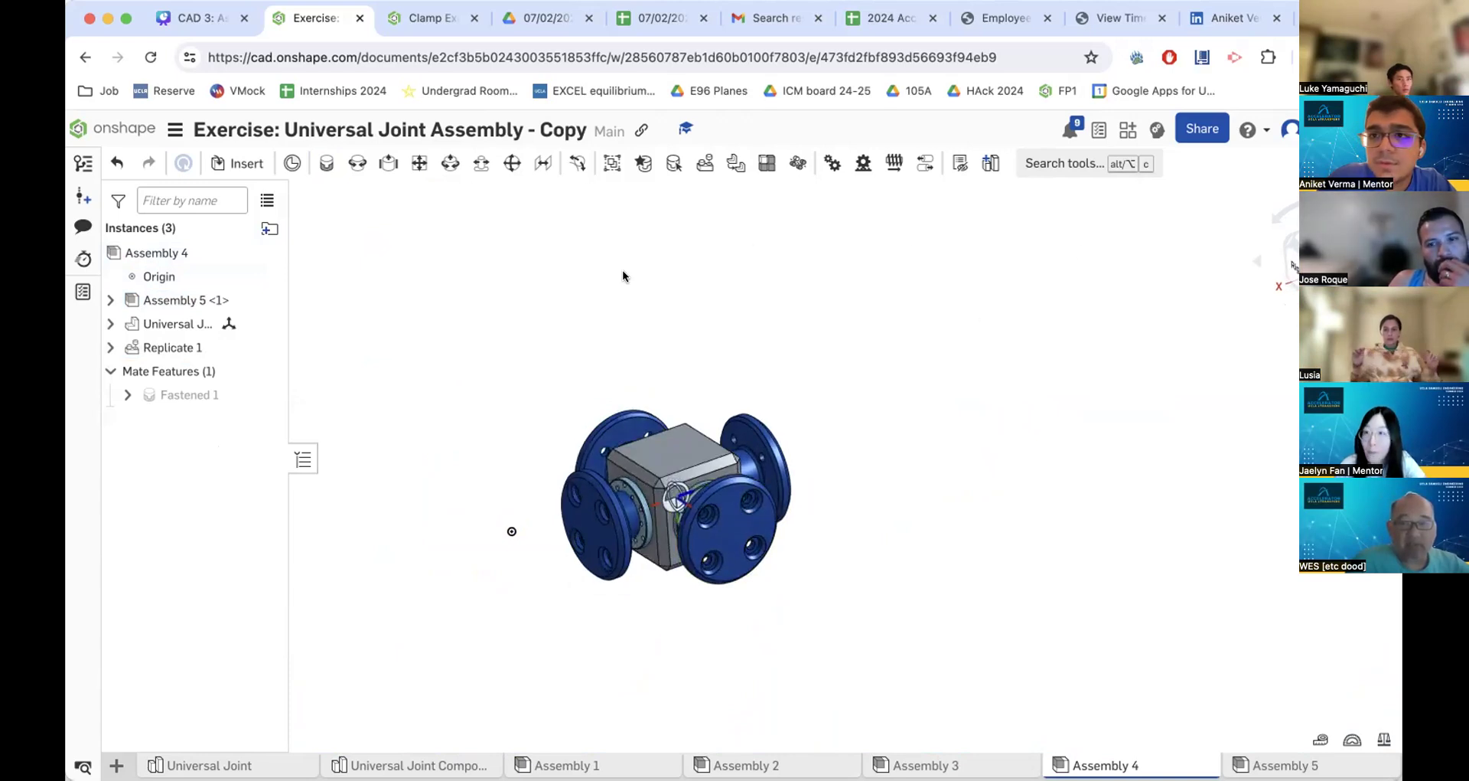